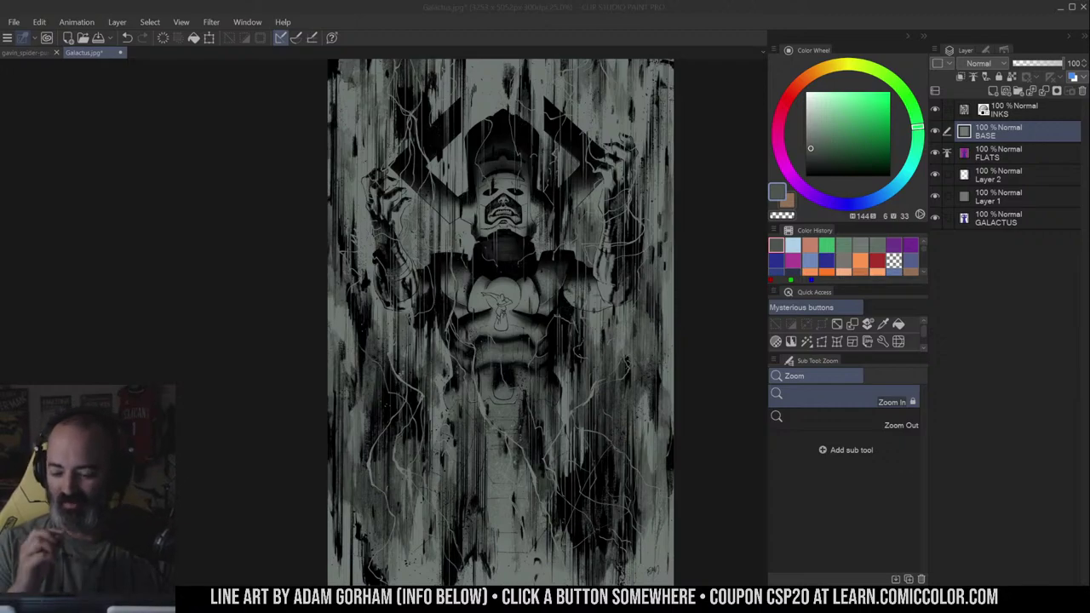
# - Examine the line art of Galactus's head, raised hands and upper body up close
pyautogui.click(532, 222)
pyautogui.click(533, 222)
pyautogui.moveTo(586, 237); pyautogui.dragTo(573, 296)
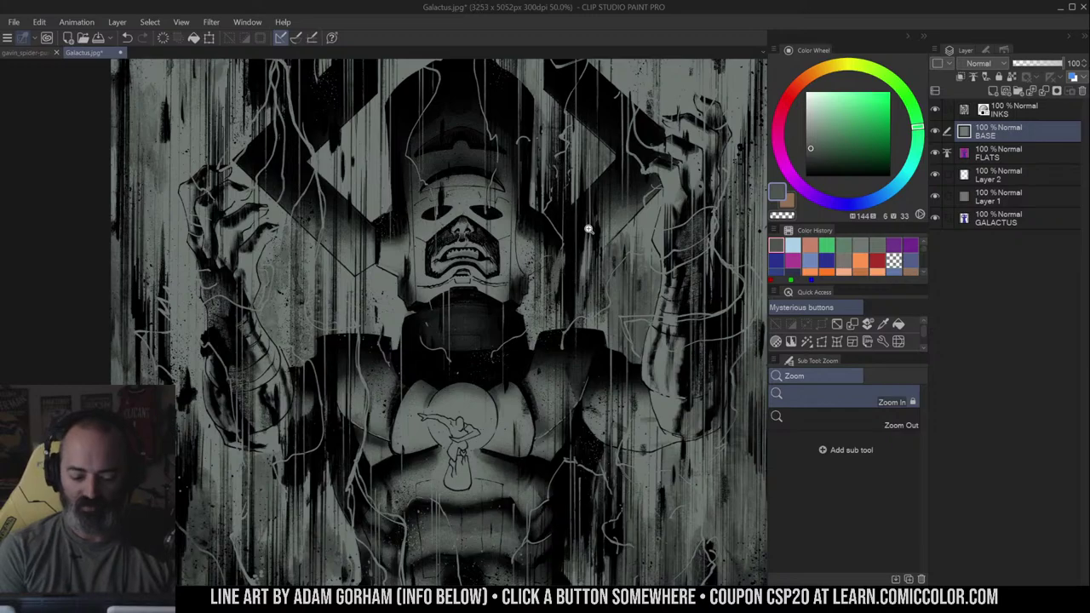
pyautogui.press('m')
pyautogui.moveTo(612, 279)
pyautogui.mouseDown()
pyautogui.moveTo(585, 273)
pyautogui.moveTo(605, 258)
pyautogui.mouseUp()
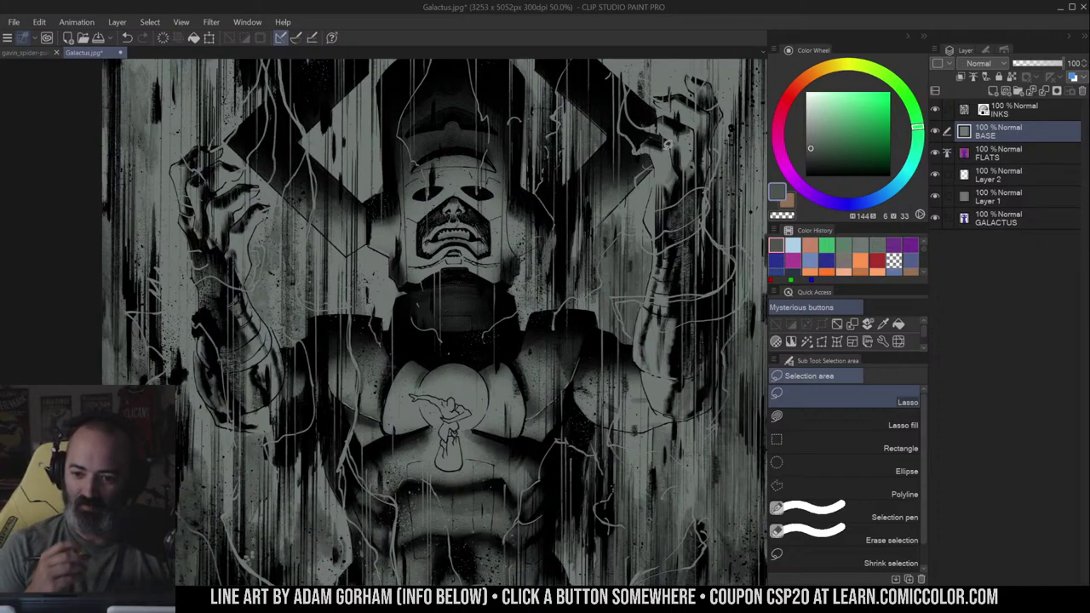
pyautogui.moveTo(542, 196); pyautogui.dragTo(587, 142)
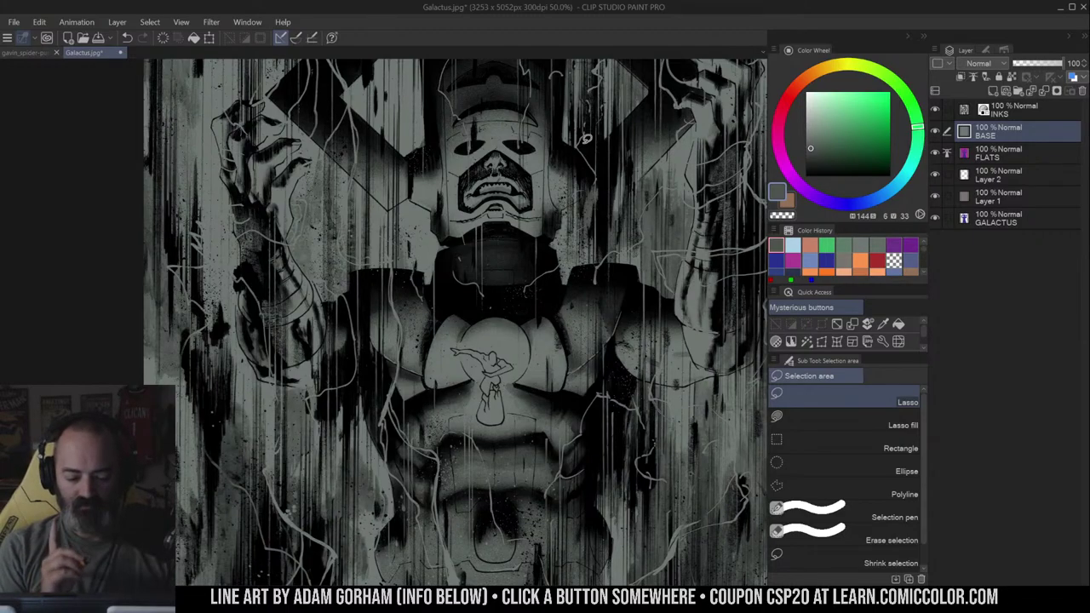
pyautogui.moveTo(414, 321); pyautogui.dragTo(520, 204)
pyautogui.click(453, 291)
pyautogui.moveTo(467, 290); pyautogui.dragTo(486, 268)
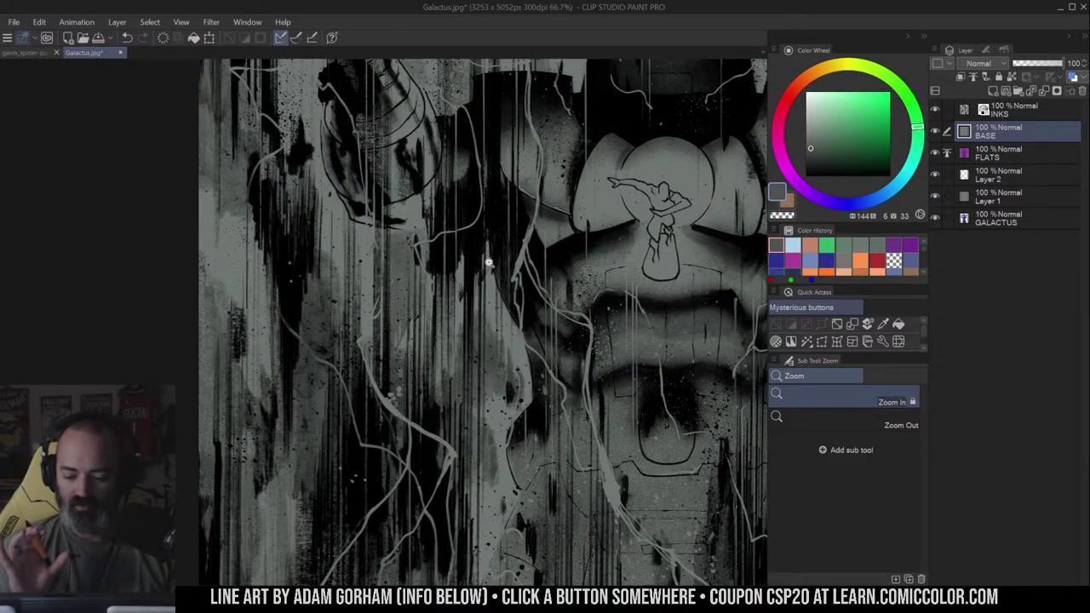
# - Inspect the small surfer figure on the chest emblem and the ink drips and splatter beside it
pyautogui.click(552, 207)
pyautogui.click(596, 218)
pyautogui.moveTo(609, 221); pyautogui.dragTo(437, 280)
pyautogui.scroll(1, 444, 289)
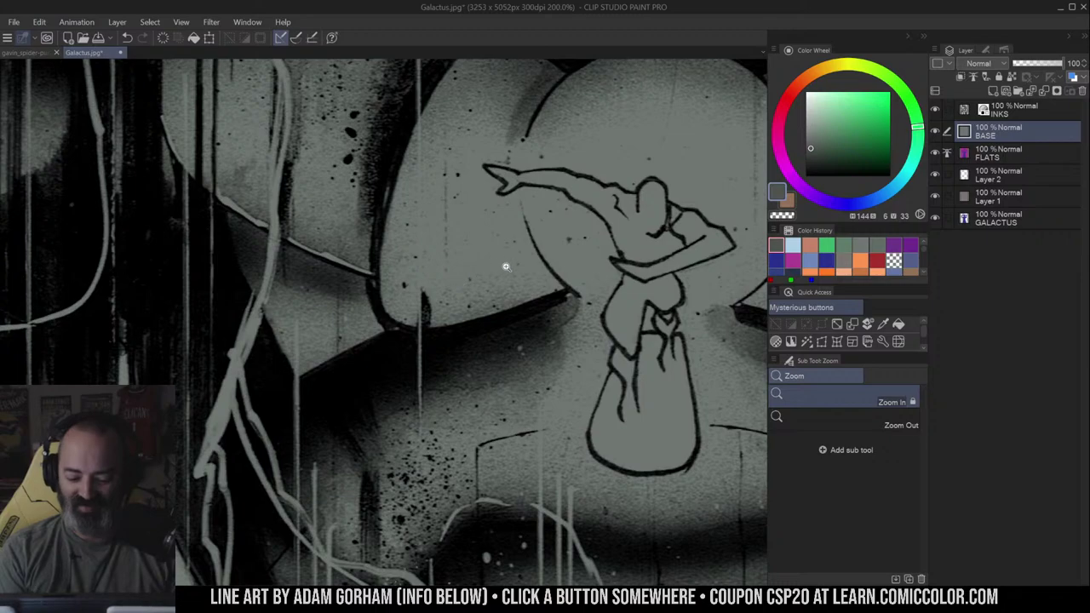
pyautogui.scroll(-1, 509, 269)
pyautogui.moveTo(481, 292); pyautogui.dragTo(664, 168)
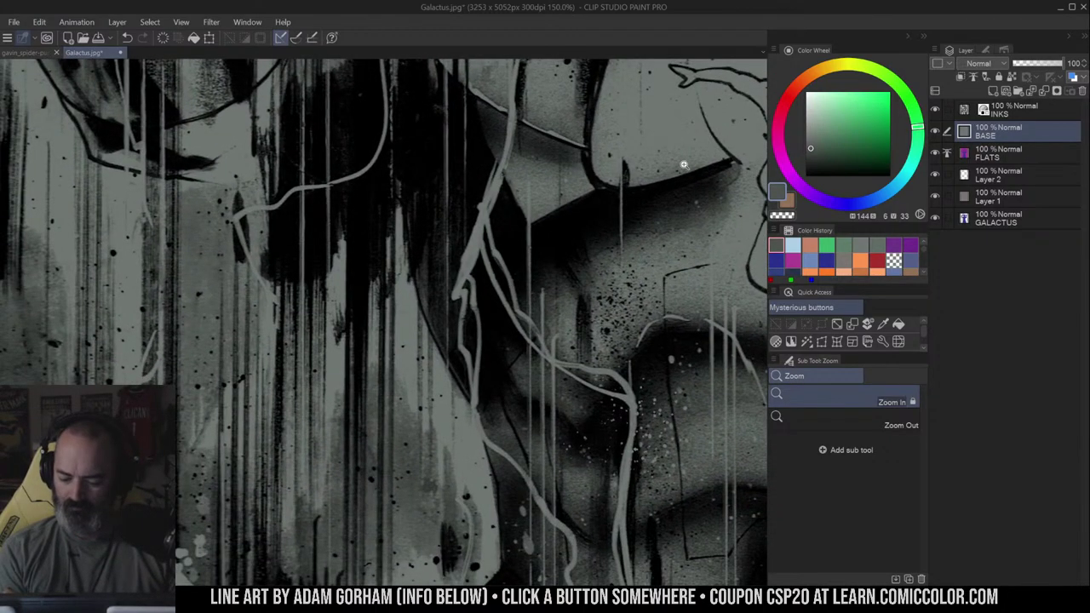
pyautogui.keyDown('alt'); pyautogui.click(530, 247); pyautogui.keyUp('alt')
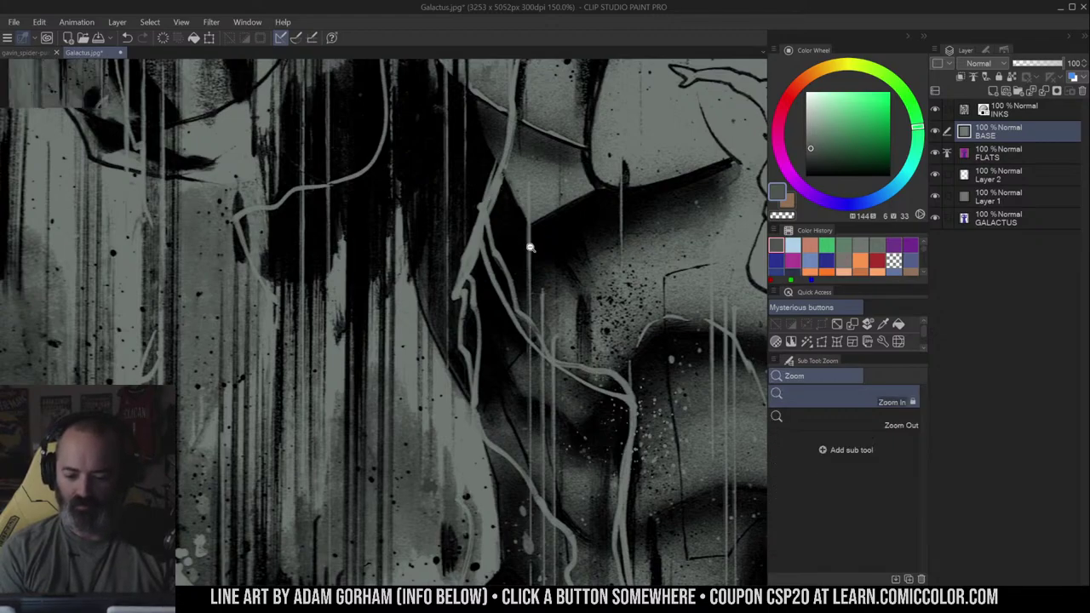
pyautogui.scroll(-2, 529, 248)
pyautogui.scroll(-1, 523, 273)
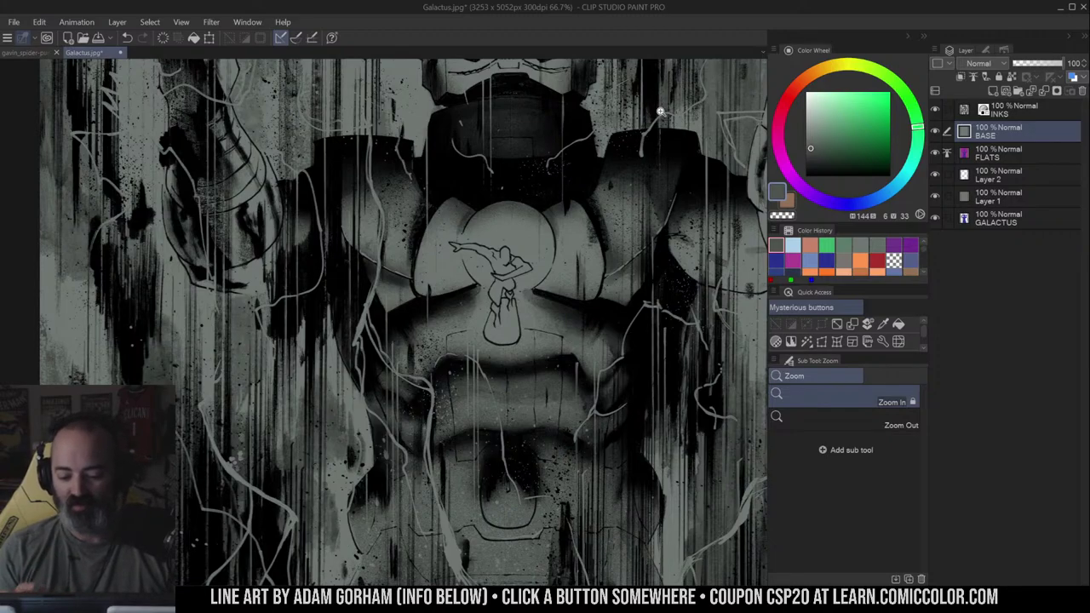
# - Examine the torso, both forearms and the lightning lines crossing the background drips
pyautogui.moveTo(391, 313); pyautogui.dragTo(485, 270)
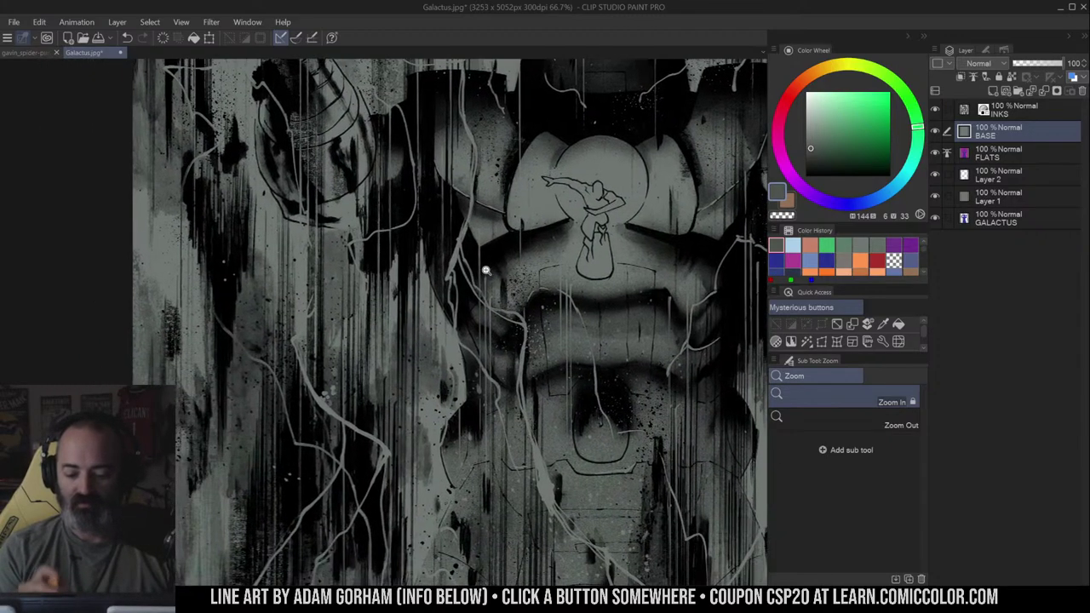
pyautogui.moveTo(561, 220); pyautogui.dragTo(539, 277)
pyautogui.press('m')
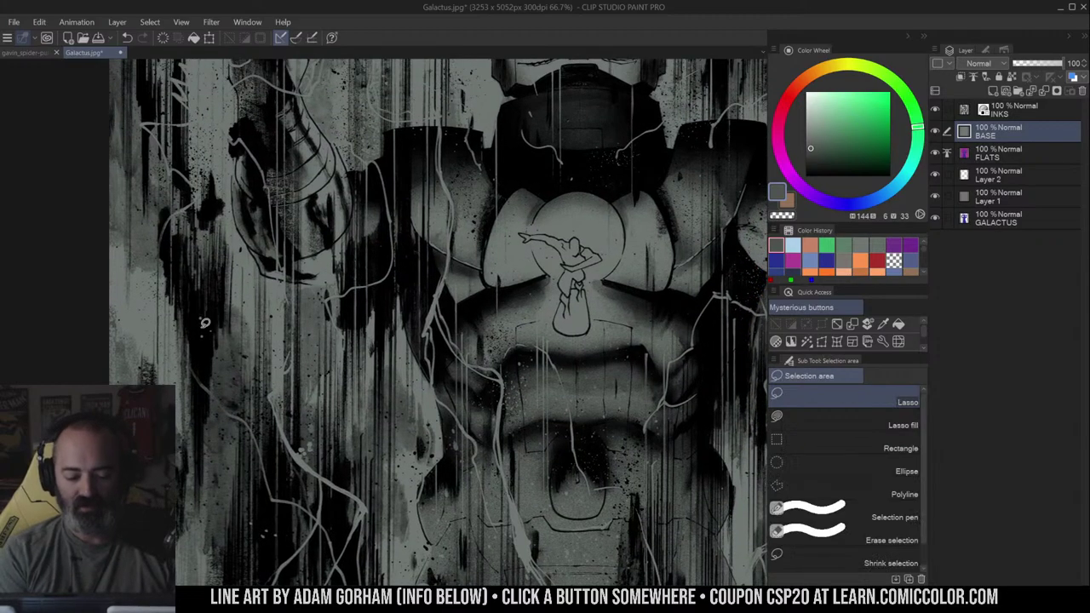
pyautogui.moveTo(350, 364); pyautogui.dragTo(307, 519)
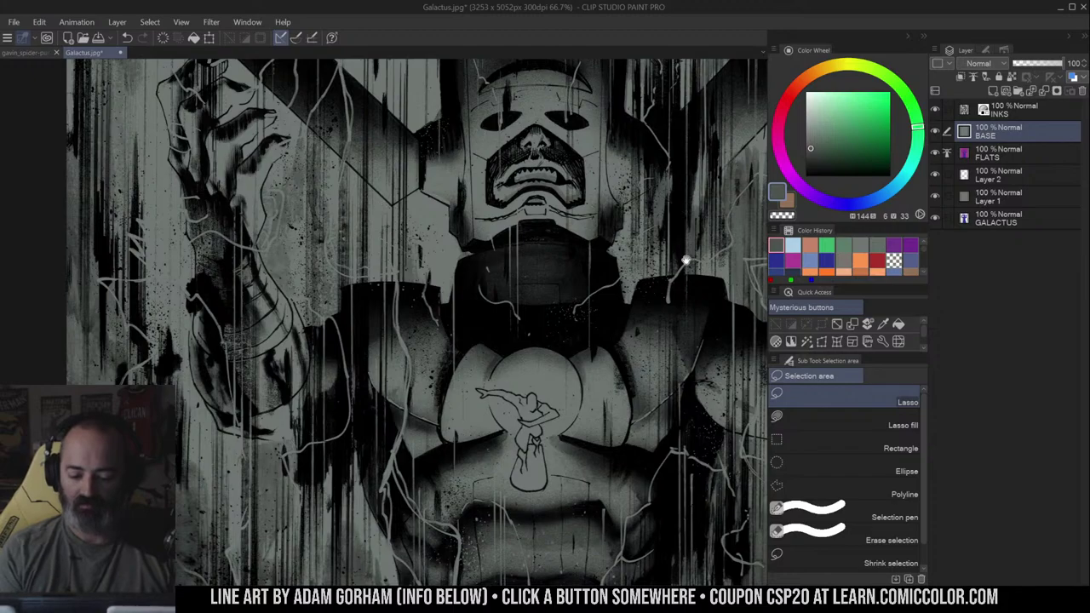
pyautogui.moveTo(687, 259); pyautogui.dragTo(528, 220)
pyautogui.moveTo(643, 362); pyautogui.dragTo(699, 115)
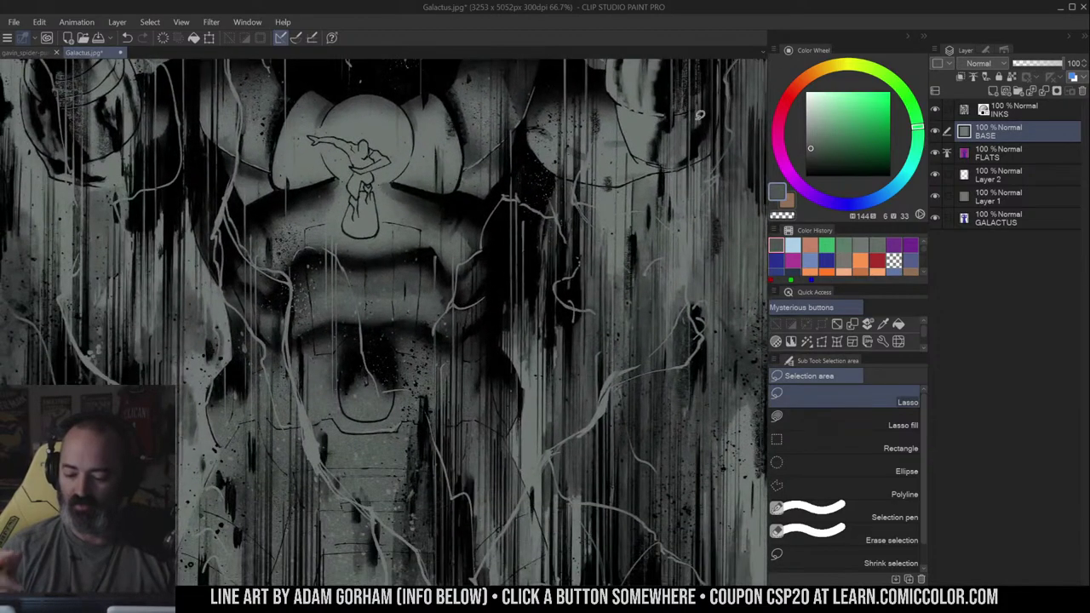
pyautogui.moveTo(502, 117); pyautogui.dragTo(596, 207)
# - Inspect the face and helmet at 100% zoom, and compare them with the whole upper figure
pyautogui.hotkey('ctrl', 'space')
pyautogui.click(522, 244)
pyautogui.moveTo(543, 166); pyautogui.dragTo(545, 437)
pyautogui.moveTo(543, 238); pyautogui.dragTo(546, 370)
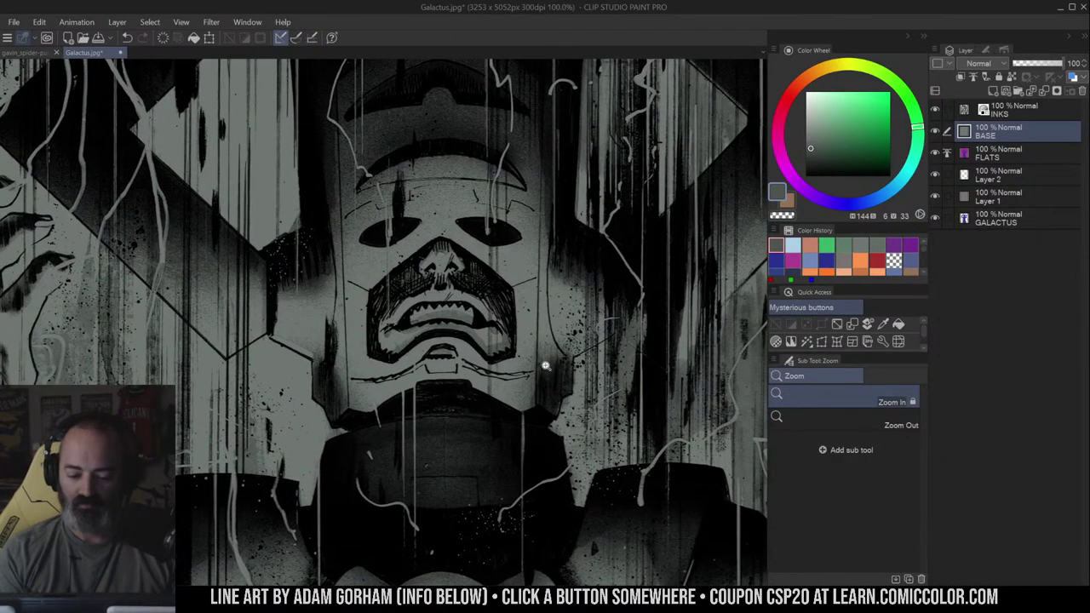
pyautogui.press('m')
pyautogui.moveTo(305, 290)
pyautogui.mouseDown()
pyautogui.moveTo(279, 299)
pyautogui.moveTo(284, 287)
pyautogui.moveTo(295, 297)
pyautogui.moveTo(329, 273)
pyautogui.moveTo(328, 285)
pyautogui.mouseUp()
pyautogui.hotkey('ctrl', 'd')
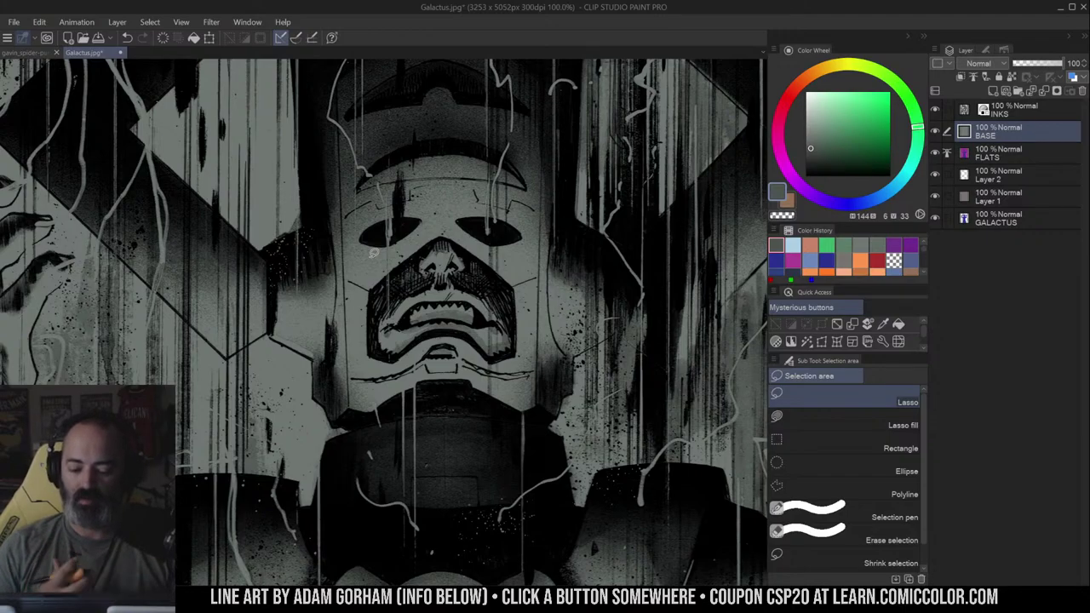
pyautogui.keyDown('alt'); pyautogui.click(503, 290); pyautogui.keyUp('alt')
pyautogui.keyDown('alt'); pyautogui.click(515, 292); pyautogui.keyUp('alt')
pyautogui.moveTo(539, 298); pyautogui.dragTo(537, 211)
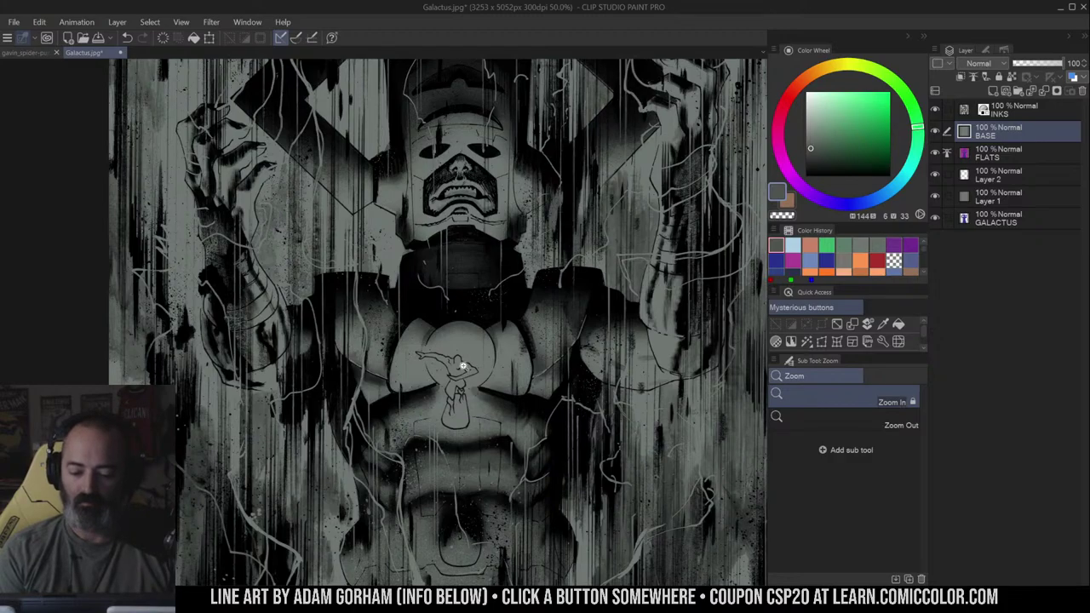
pyautogui.moveTo(550, 261); pyautogui.dragTo(552, 341)
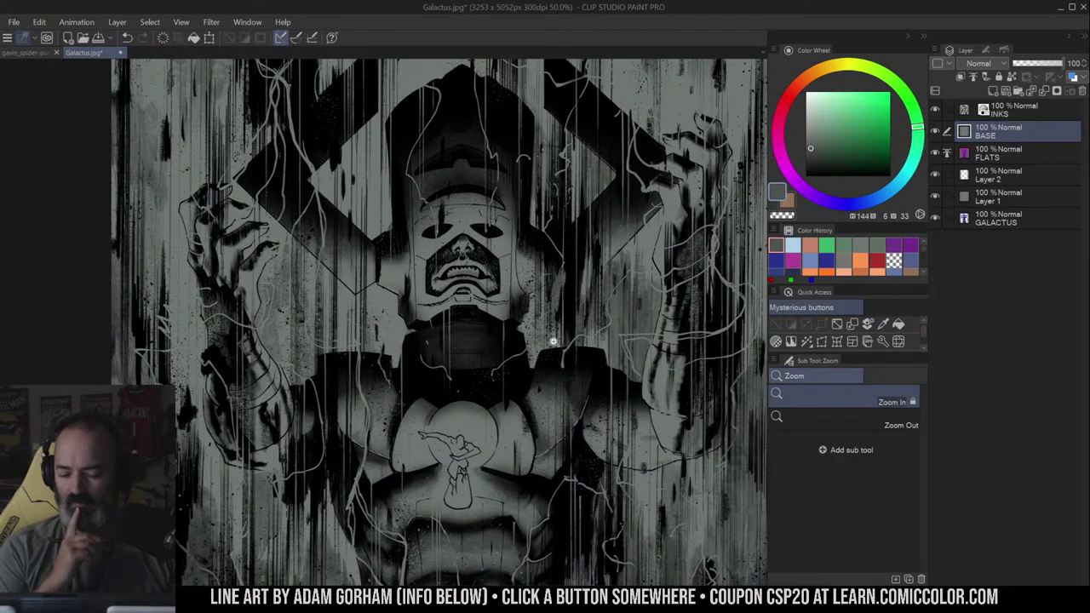
pyautogui.moveTo(541, 274); pyautogui.dragTo(531, 252)
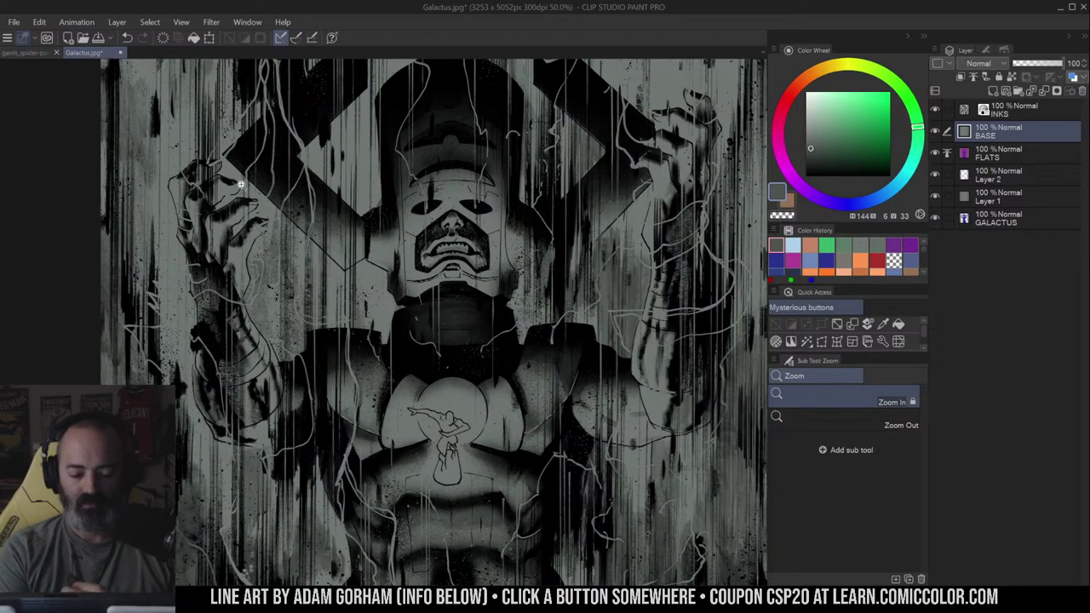
# - Examine the shading on the chest, emblem and abdomen armor, and compare it with the surrounding figure
pyautogui.press('m')
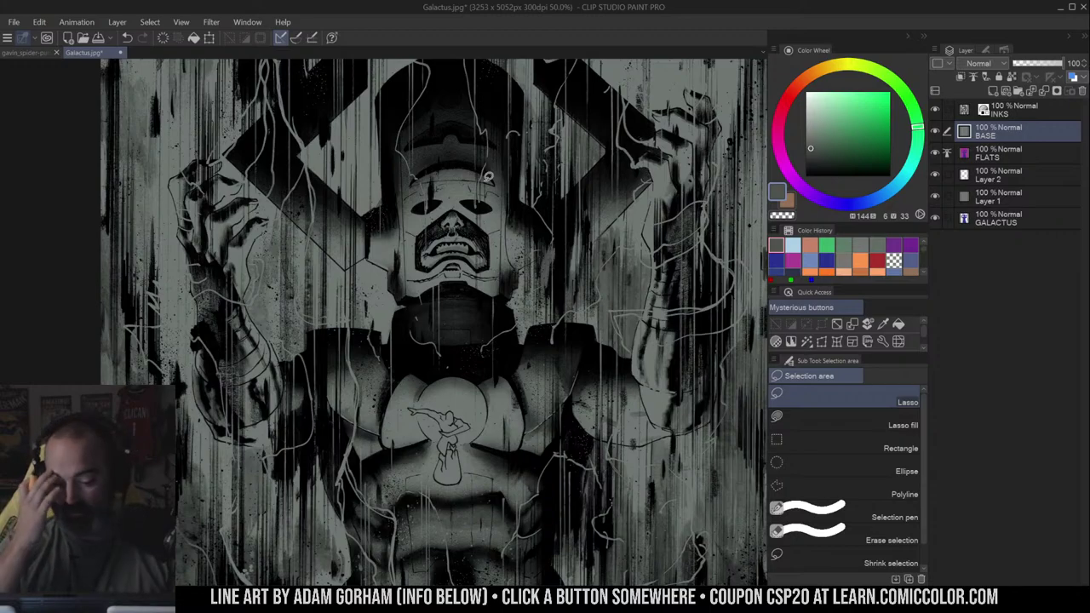
pyautogui.moveTo(515, 338); pyautogui.dragTo(530, 195)
pyautogui.hotkey('ctrl', 'space')
pyautogui.click(517, 269)
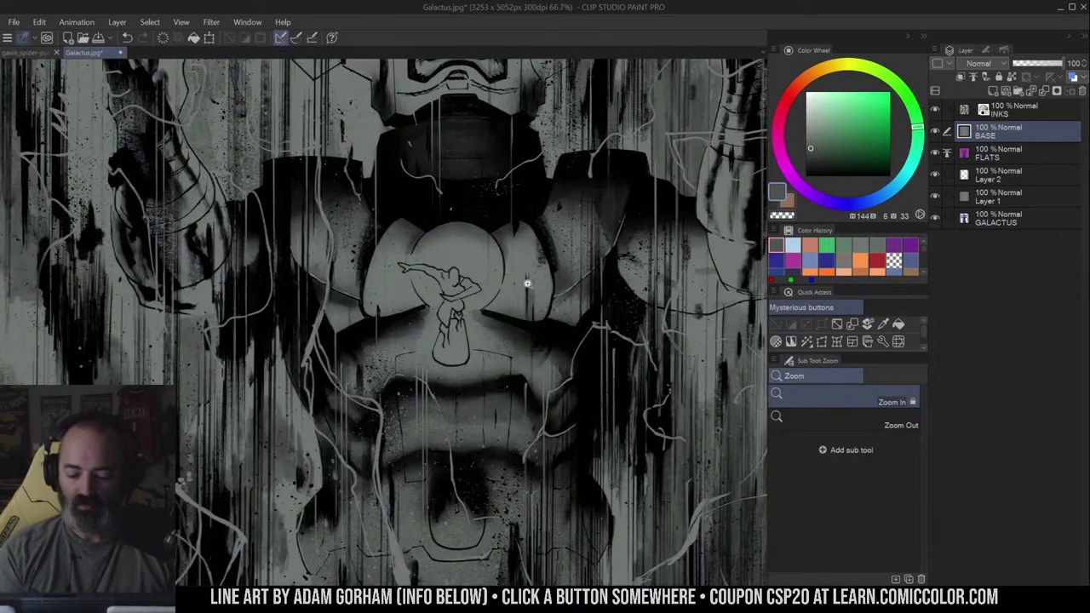
pyautogui.click(526, 286)
pyautogui.moveTo(545, 251); pyautogui.dragTo(612, 179)
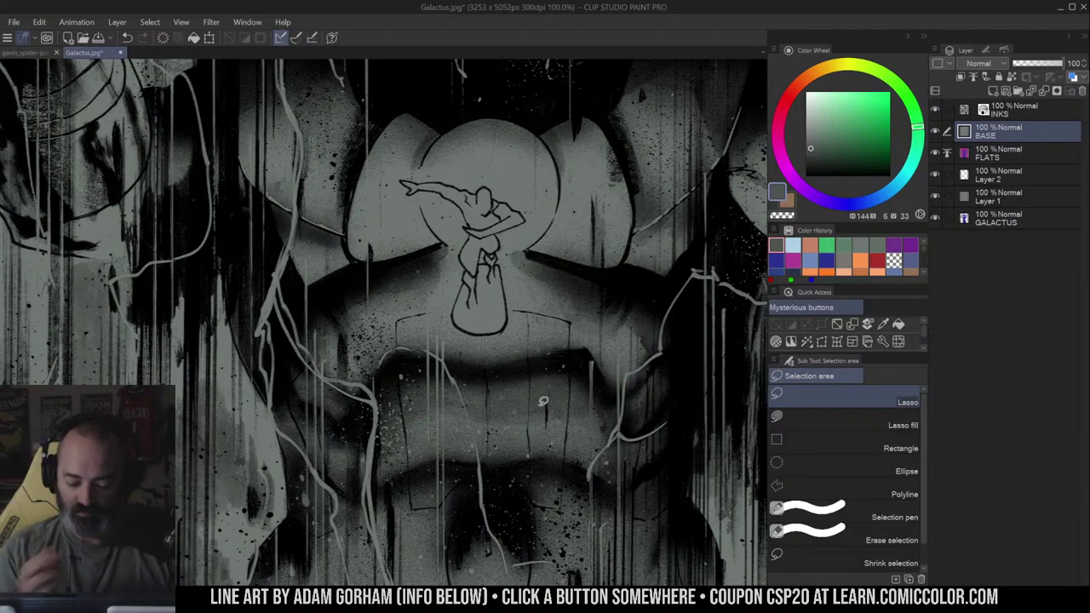
pyautogui.hotkey('ctrl', 'space')
pyautogui.keyDown('alt'); pyautogui.click(539, 304); pyautogui.keyUp('alt')
pyautogui.moveTo(577, 282); pyautogui.dragTo(528, 326)
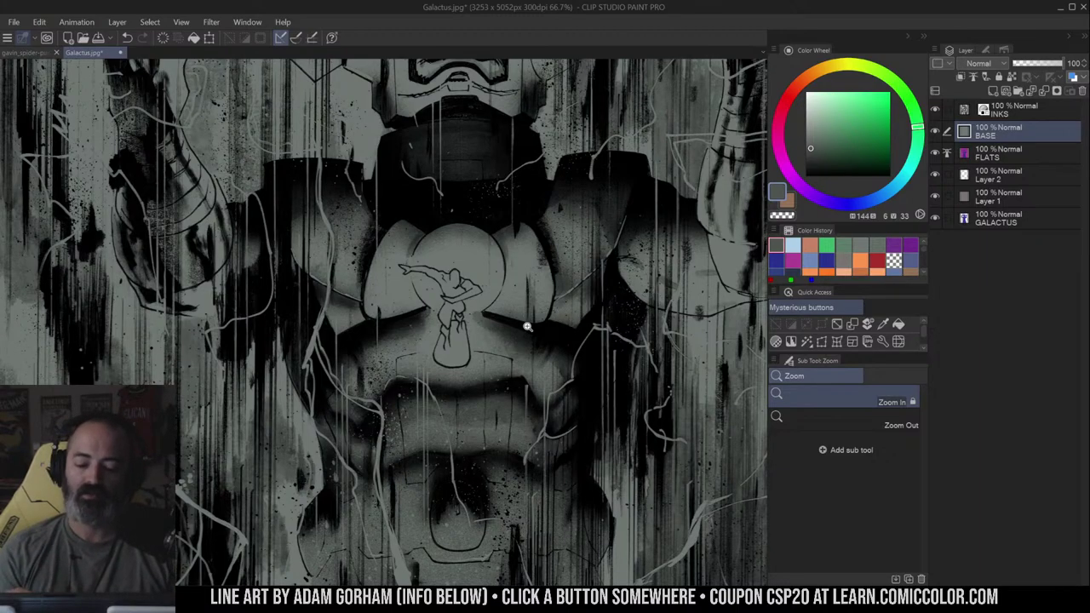
pyautogui.moveTo(627, 235); pyautogui.dragTo(592, 413)
pyautogui.keyDown('alt'); pyautogui.click(622, 389); pyautogui.keyUp('alt')
pyautogui.moveTo(646, 367); pyautogui.dragTo(600, 300)
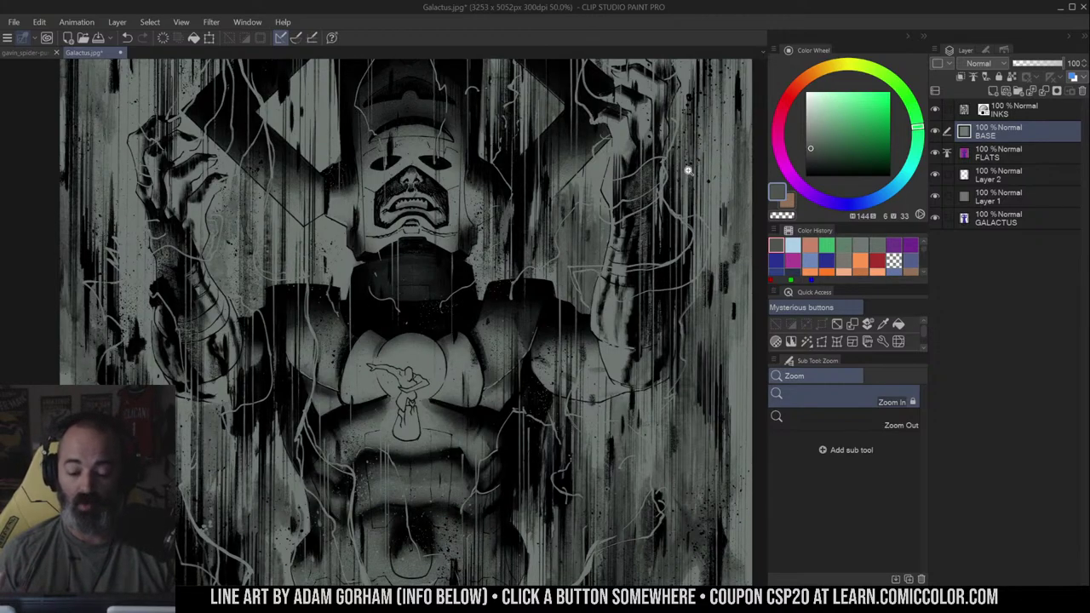
# - Inspect the helmet's dark upper area, the brow and the lines running down over the face
pyautogui.moveTo(566, 224); pyautogui.dragTo(595, 325)
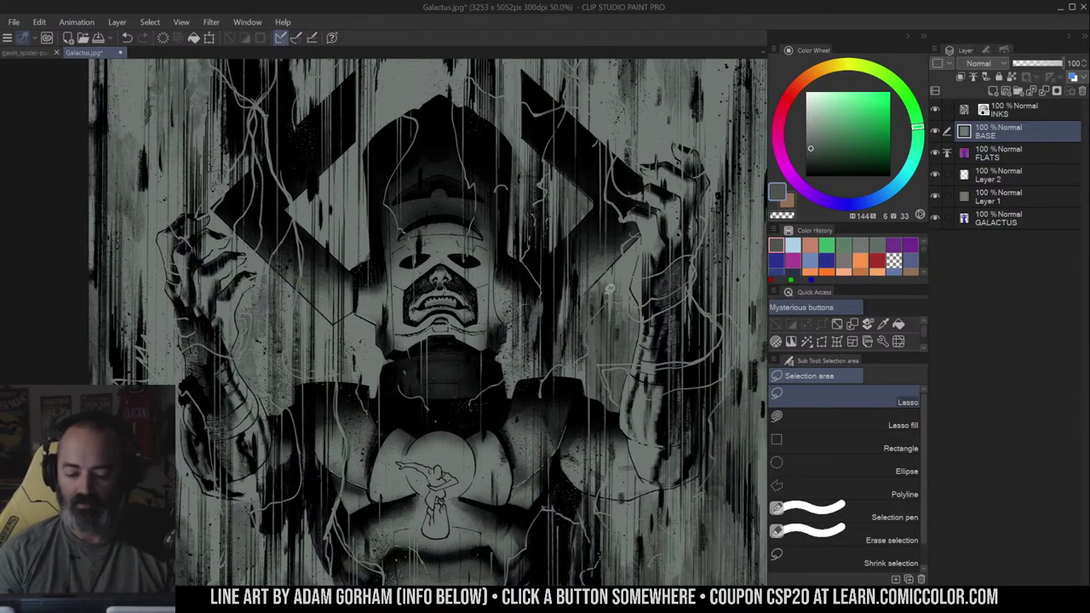
pyautogui.keyDown('ctrl'); pyautogui.click(482, 259); pyautogui.keyUp('ctrl')
pyautogui.keyDown('ctrl'); pyautogui.click(482, 259); pyautogui.keyUp('ctrl')
pyautogui.moveTo(506, 242); pyautogui.dragTo(594, 298)
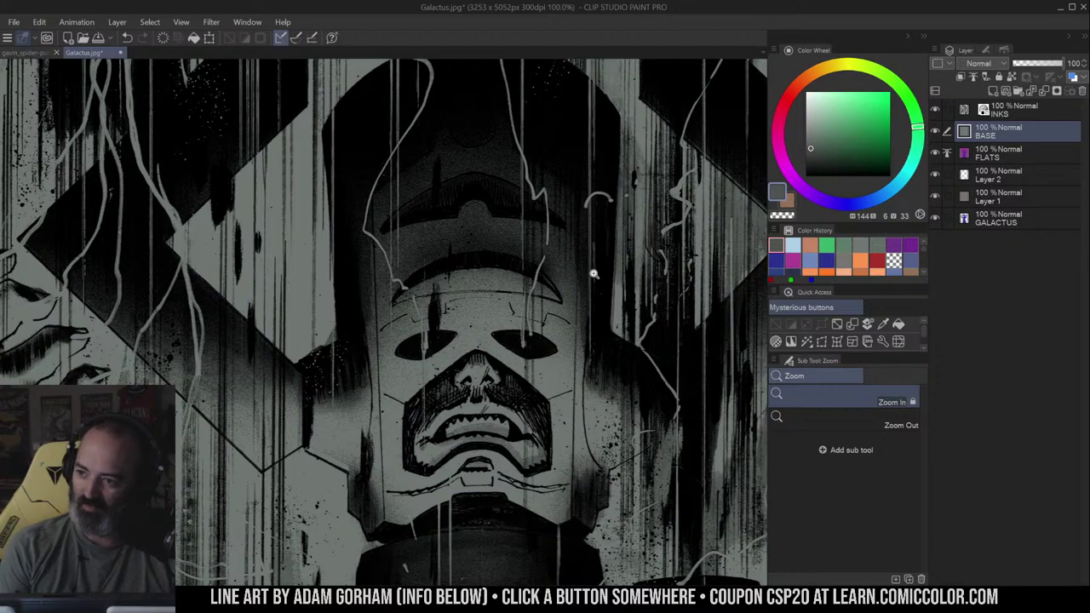
pyautogui.moveTo(622, 305); pyautogui.dragTo(619, 334)
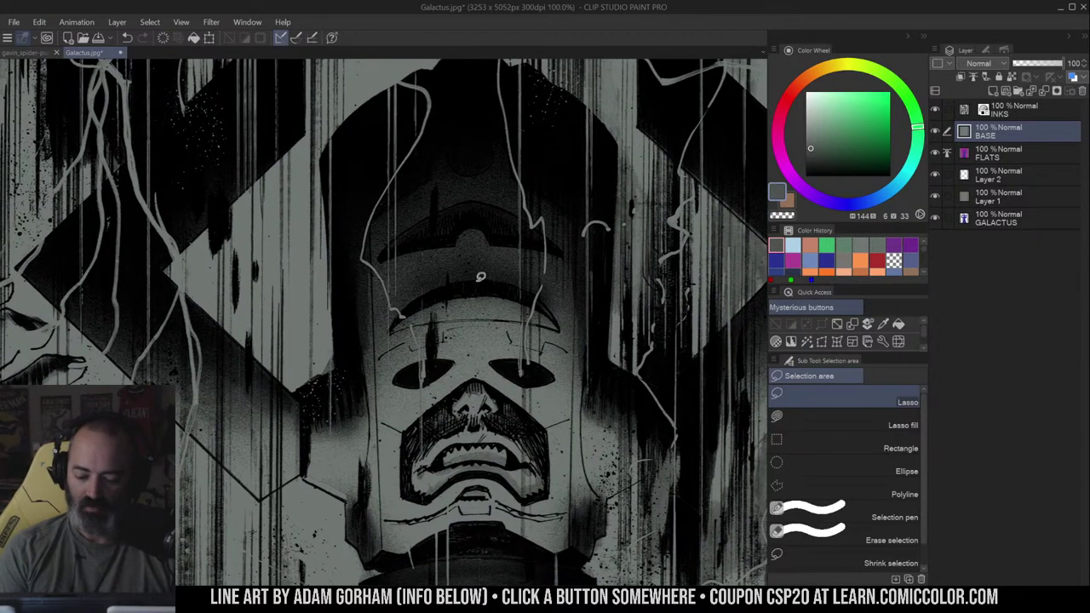
pyautogui.moveTo(380, 241)
pyautogui.mouseDown()
pyautogui.moveTo(488, 171)
pyautogui.moveTo(557, 202)
pyautogui.moveTo(575, 288)
pyautogui.moveTo(577, 343)
pyautogui.moveTo(534, 313)
pyautogui.moveTo(449, 303)
pyautogui.moveTo(391, 338)
pyautogui.mouseUp()
pyautogui.hotkey('ctrl', 'd')
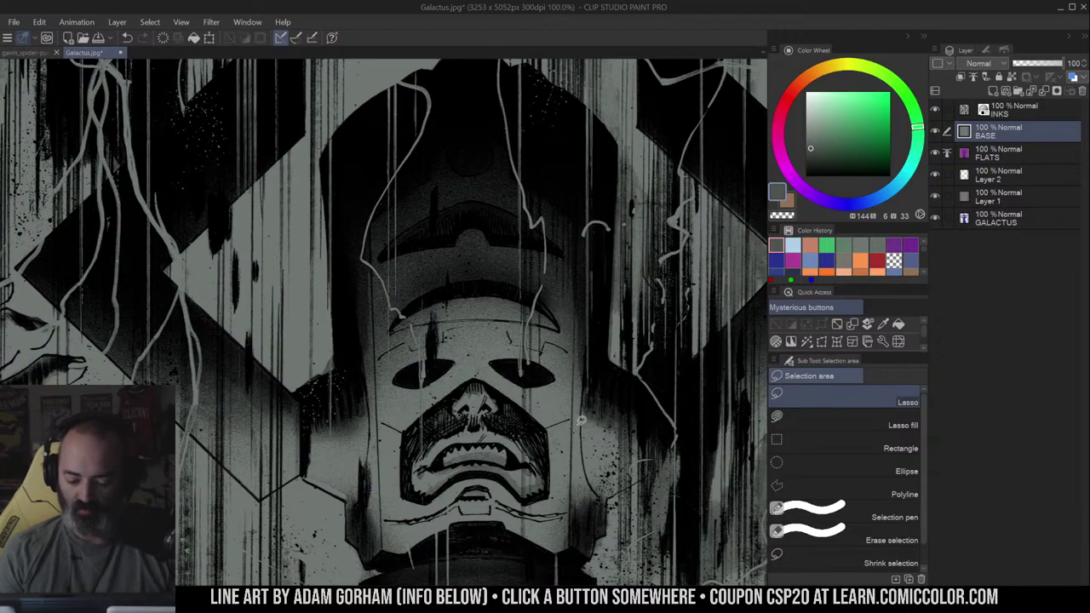
pyautogui.moveTo(501, 491); pyautogui.dragTo(453, 331)
pyautogui.press('/')
pyautogui.keyDown('alt'); pyautogui.click(491, 380); pyautogui.keyUp('alt')
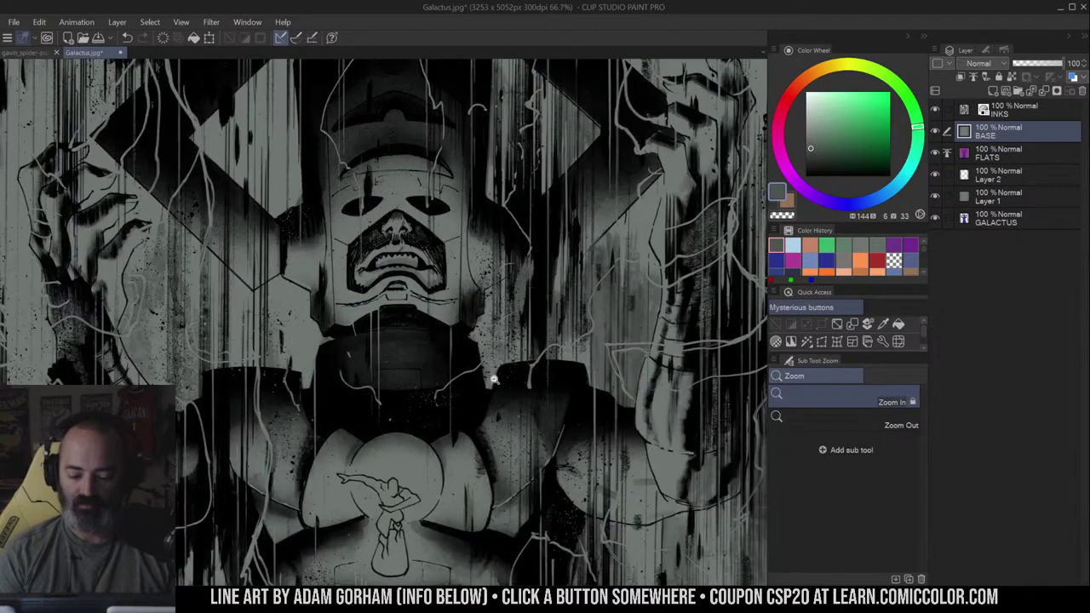
# - Examine the abdomen and the lower drips and lightning, ending with a view of the full page
pyautogui.moveTo(609, 364); pyautogui.dragTo(627, 246)
pyautogui.scroll(-3, 584, 338)
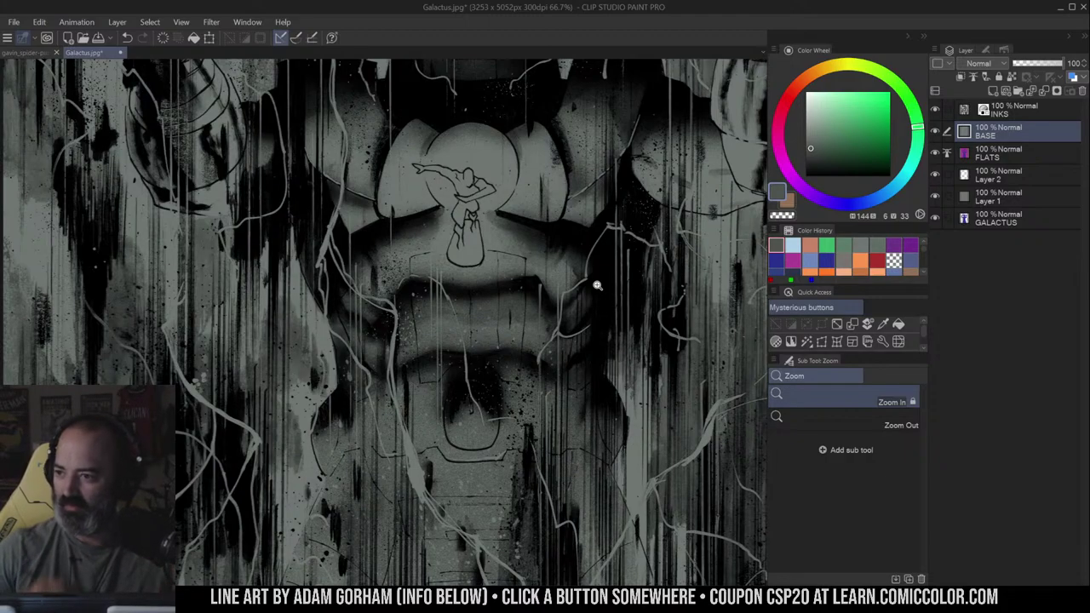
pyautogui.press('m')
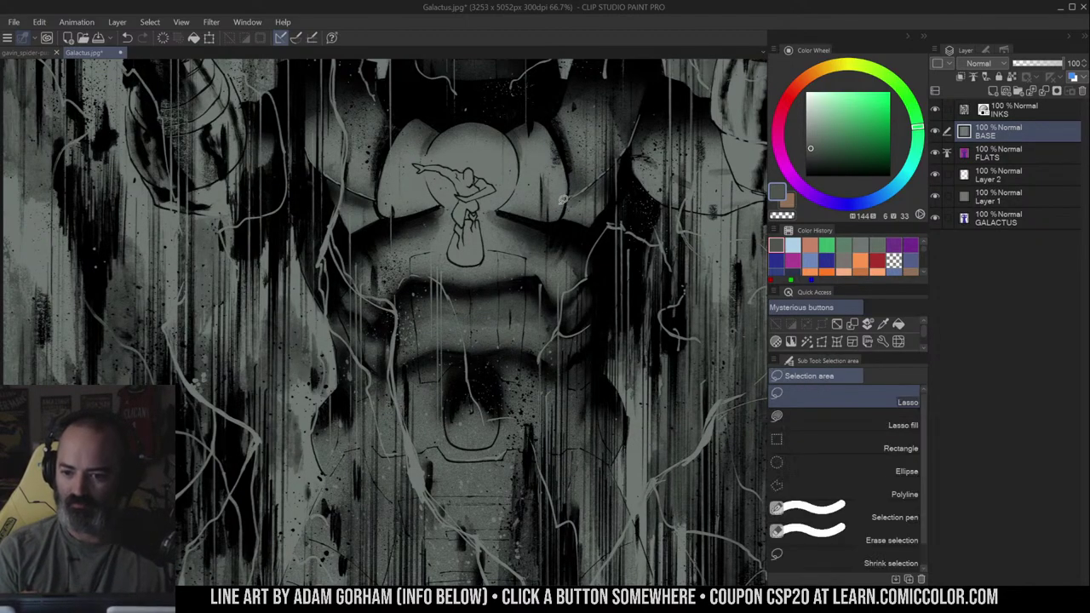
pyautogui.moveTo(576, 225); pyautogui.dragTo(599, 158)
pyautogui.press('/')
pyautogui.keyDown('alt'); pyautogui.click(588, 190); pyautogui.keyUp('alt')
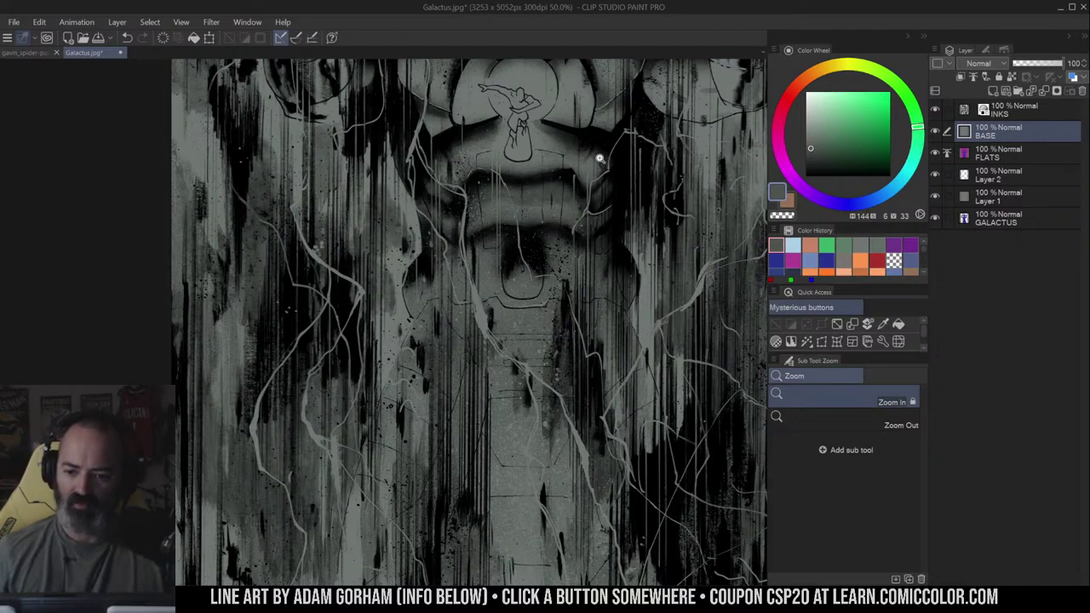
pyautogui.press('m')
pyautogui.moveTo(615, 235); pyautogui.dragTo(627, 174)
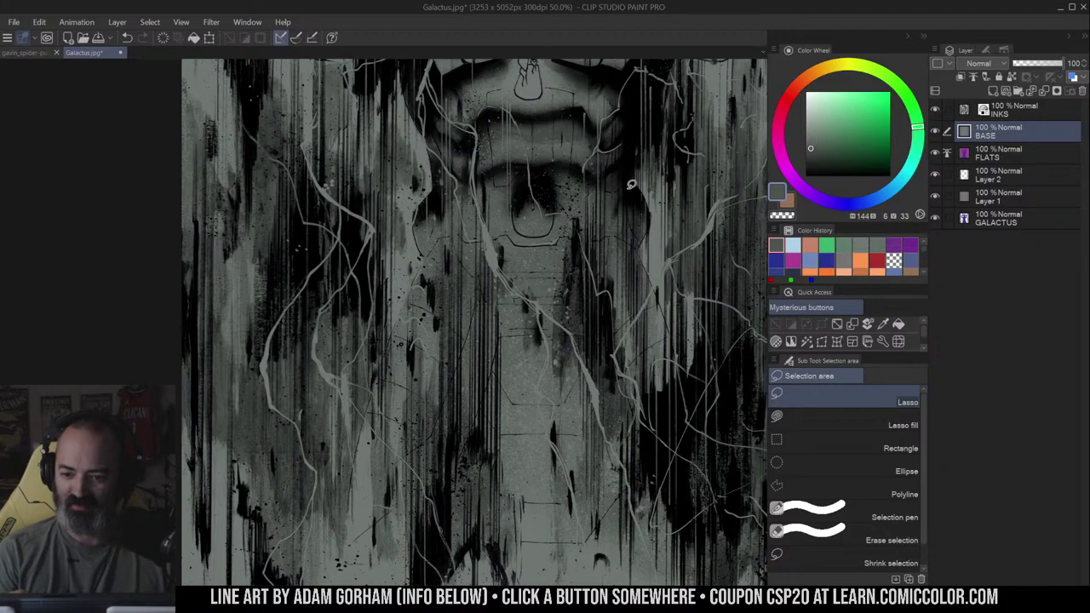
pyautogui.press('/')
pyautogui.keyDown('alt'); pyautogui.click(604, 220); pyautogui.keyUp('alt')
pyautogui.moveTo(614, 214); pyautogui.dragTo(567, 303)
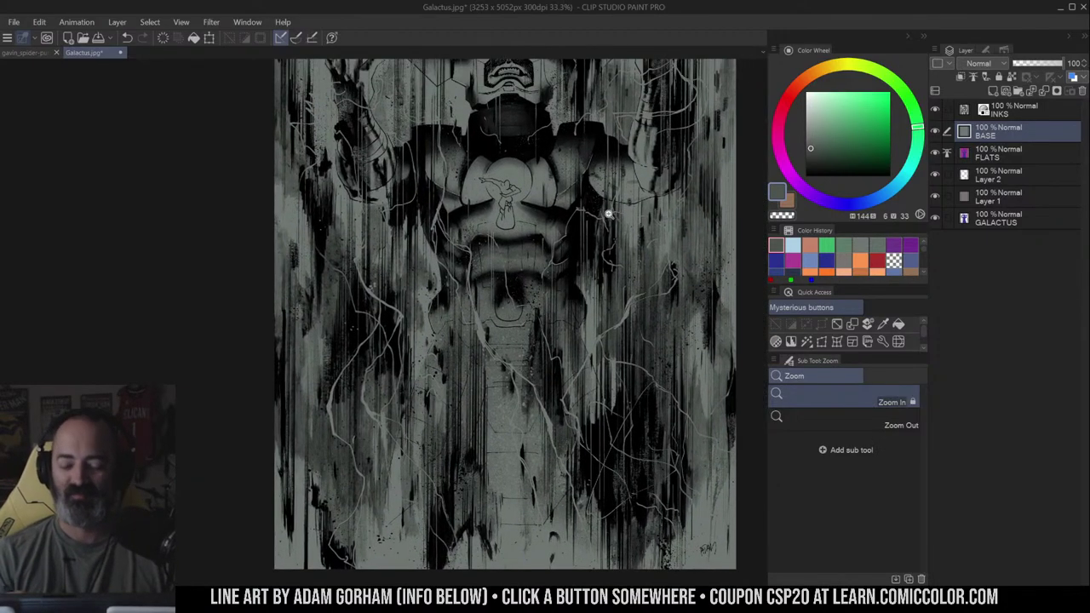
pyautogui.keyDown('alt'); pyautogui.click(602, 212); pyautogui.keyUp('alt')
pyautogui.moveTo(614, 206)
pyautogui.mouseDown()
pyautogui.moveTo(594, 251)
pyautogui.moveTo(617, 326)
pyautogui.mouseUp()
pyautogui.press('m')
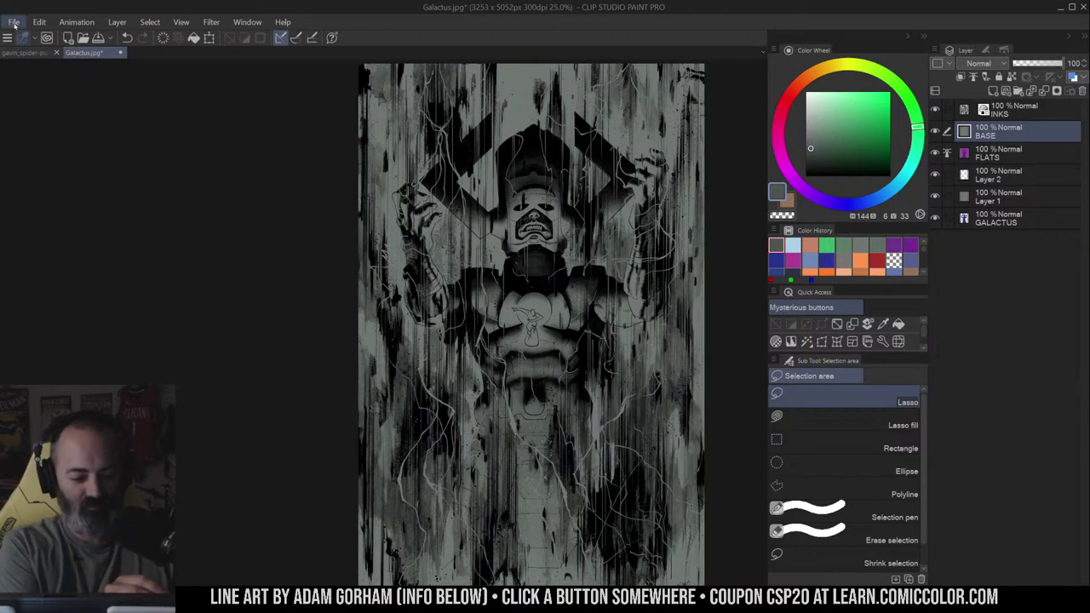
# - Open a second window of the Galactus.jpg canvas
pyautogui.click(247, 22)
pyautogui.moveTo(281, 38)
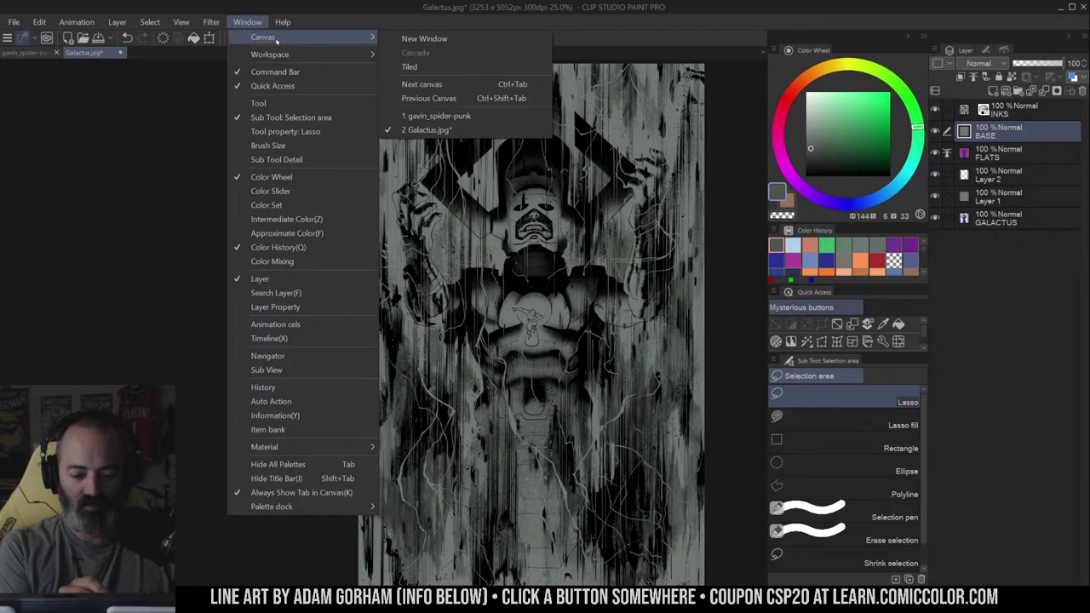
pyautogui.click(492, 39)
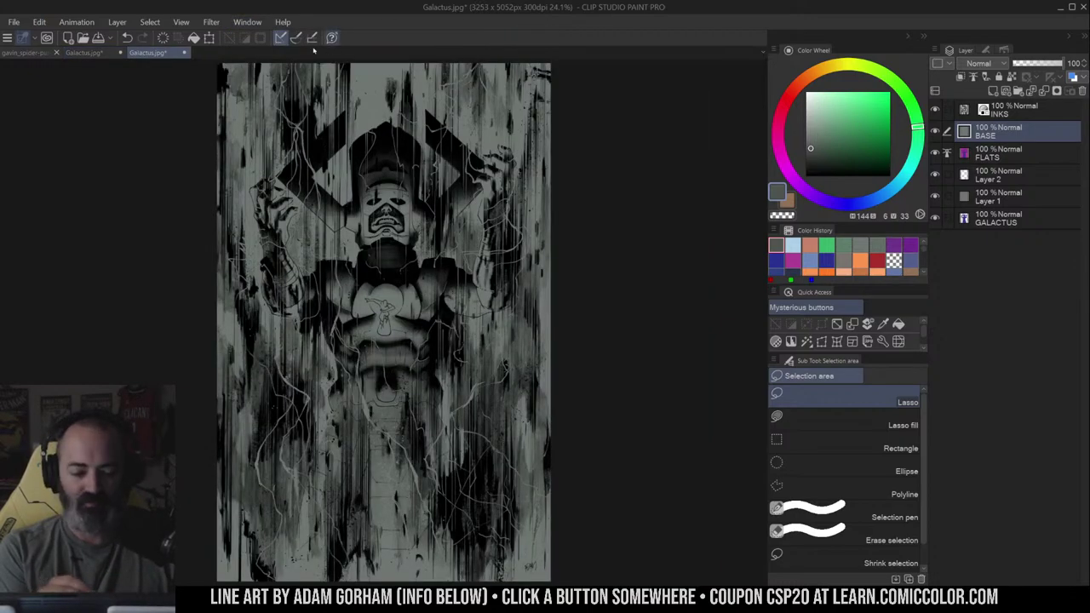
# - Dock the second Galactus.jpg window side by side with the first, and size the narrow pane to show the whole page as reference
pyautogui.moveTo(154, 54); pyautogui.dragTo(757, 111)
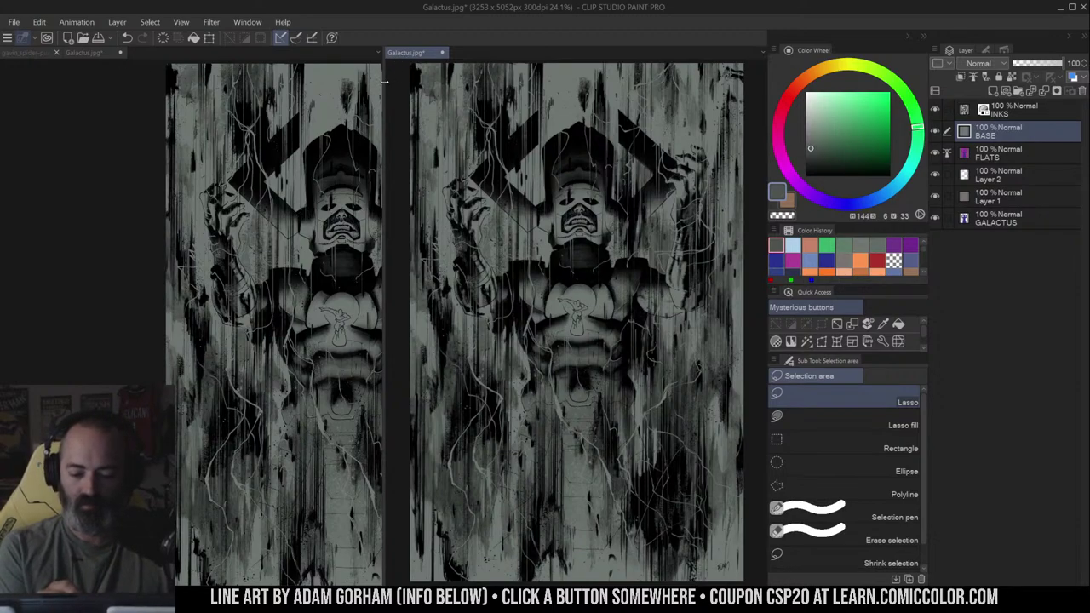
pyautogui.moveTo(385, 83); pyautogui.dragTo(175, 93)
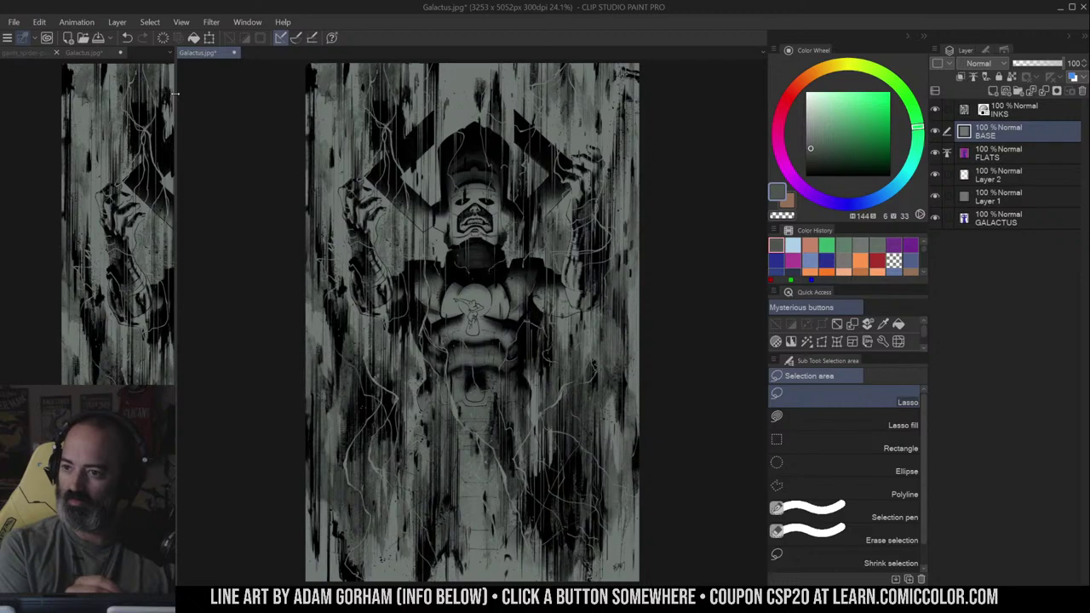
pyautogui.click(136, 126)
pyautogui.moveTo(144, 144); pyautogui.dragTo(123, 136)
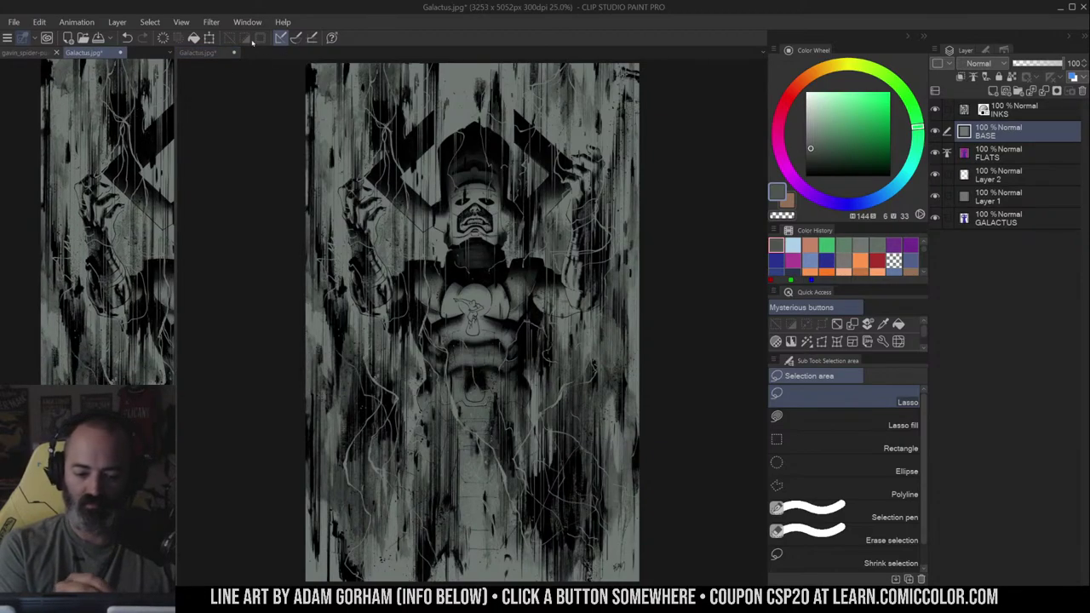
pyautogui.click(837, 324)
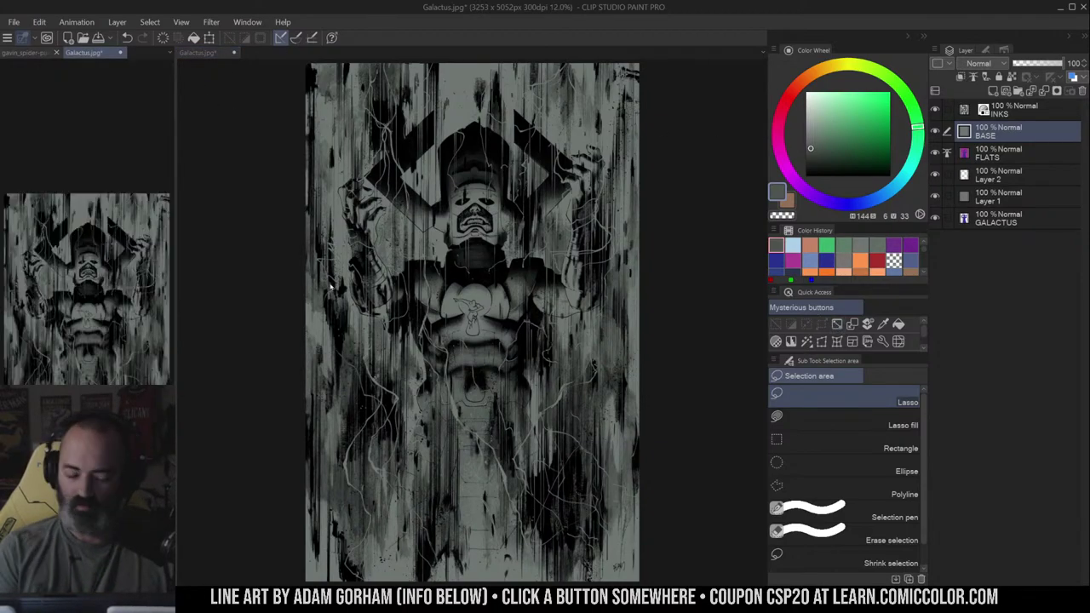
pyautogui.moveTo(115, 315); pyautogui.dragTo(121, 190)
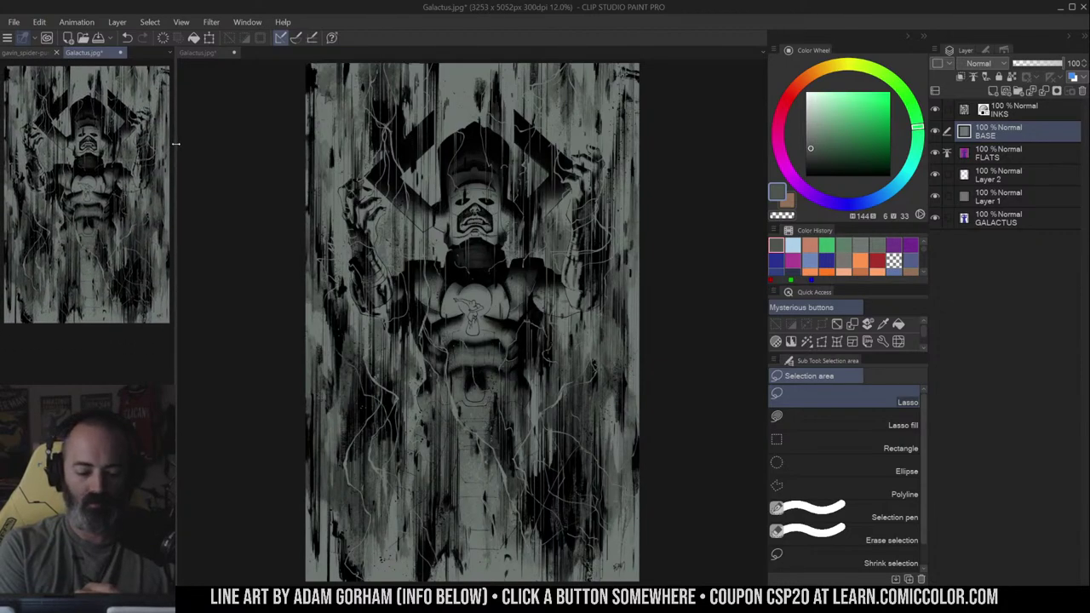
pyautogui.moveTo(177, 142); pyautogui.dragTo(210, 140)
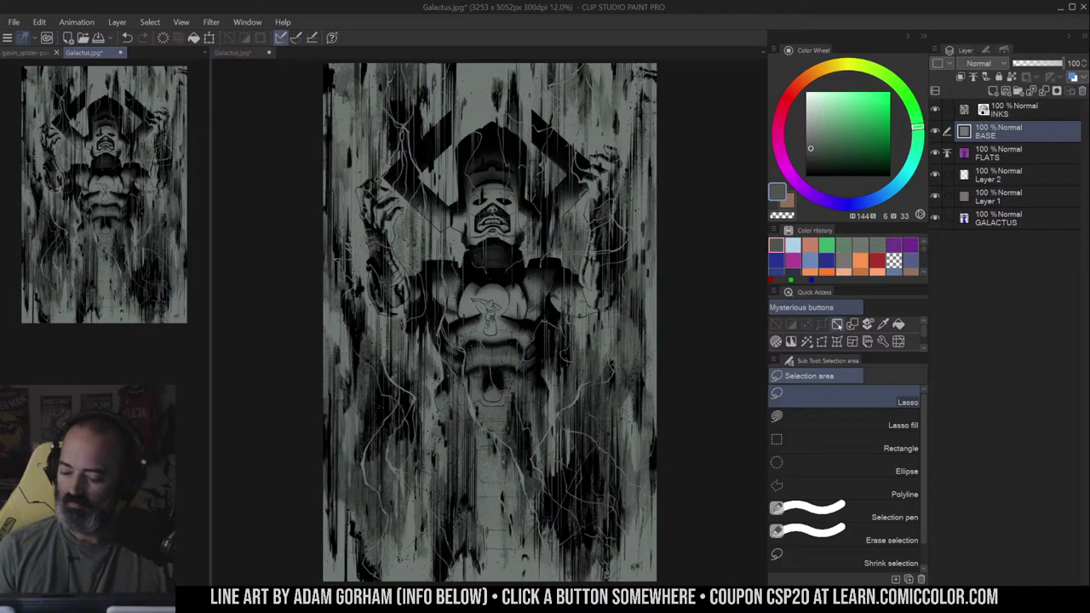
pyautogui.click(837, 325)
pyautogui.moveTo(148, 262); pyautogui.dragTo(150, 161)
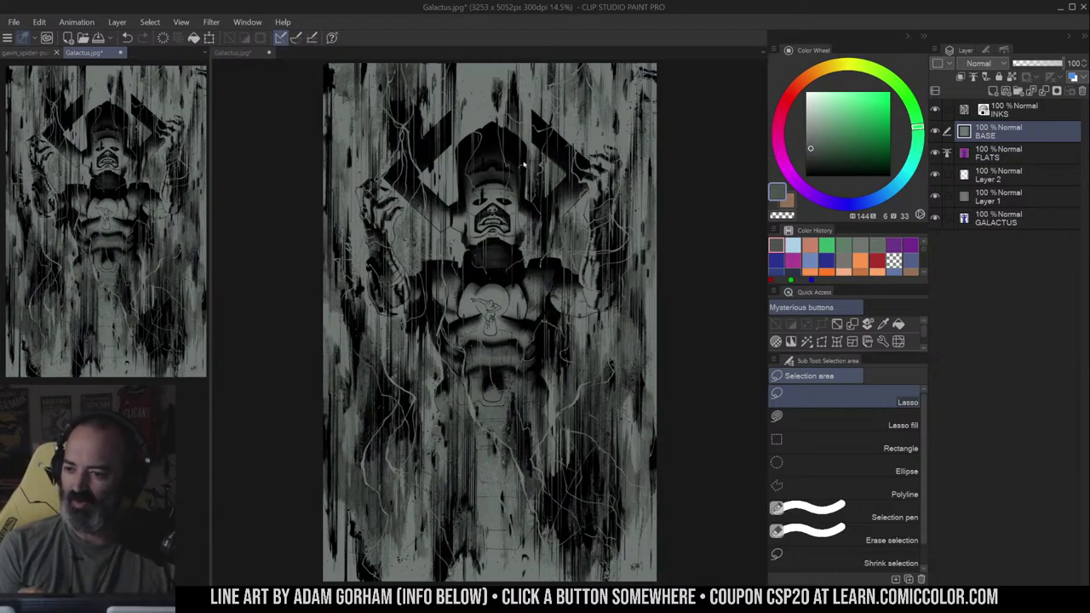
pyautogui.moveTo(557, 215); pyautogui.dragTo(574, 178)
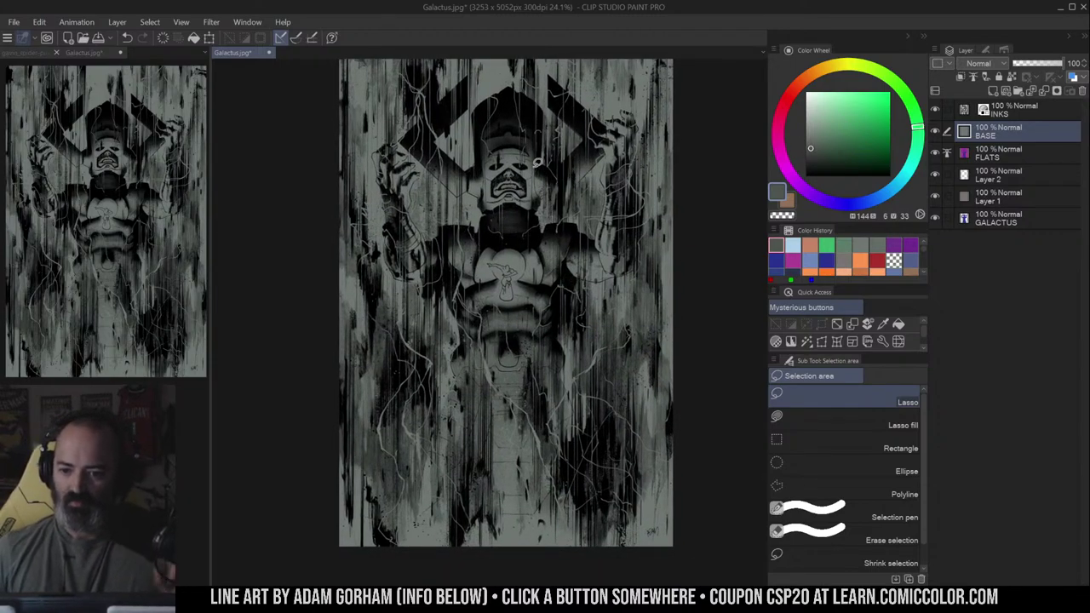
pyautogui.moveTo(642, 198); pyautogui.dragTo(653, 203)
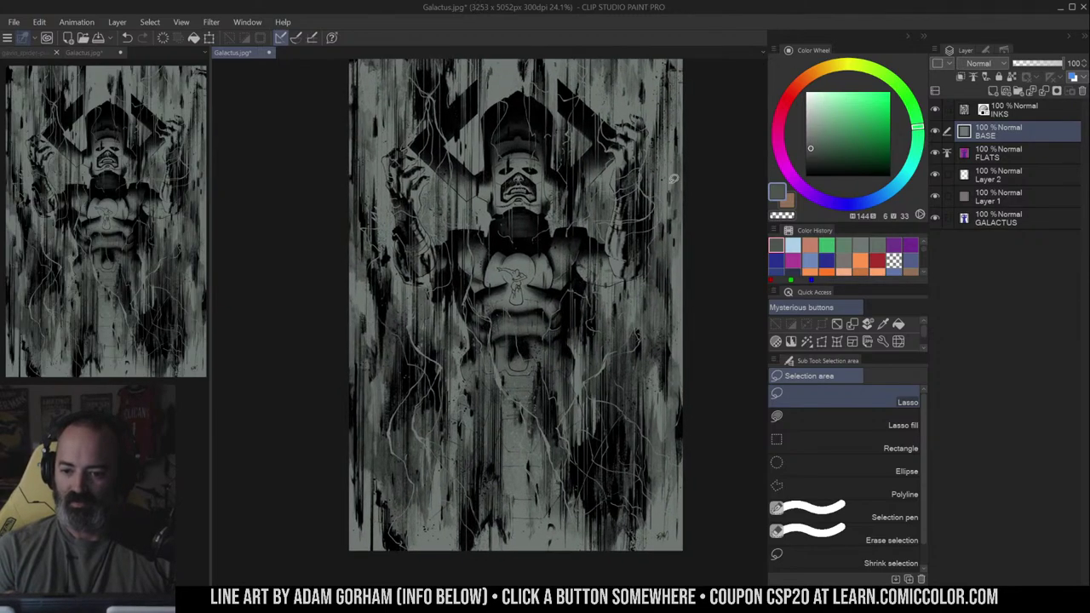
pyautogui.moveTo(669, 268); pyautogui.dragTo(646, 281)
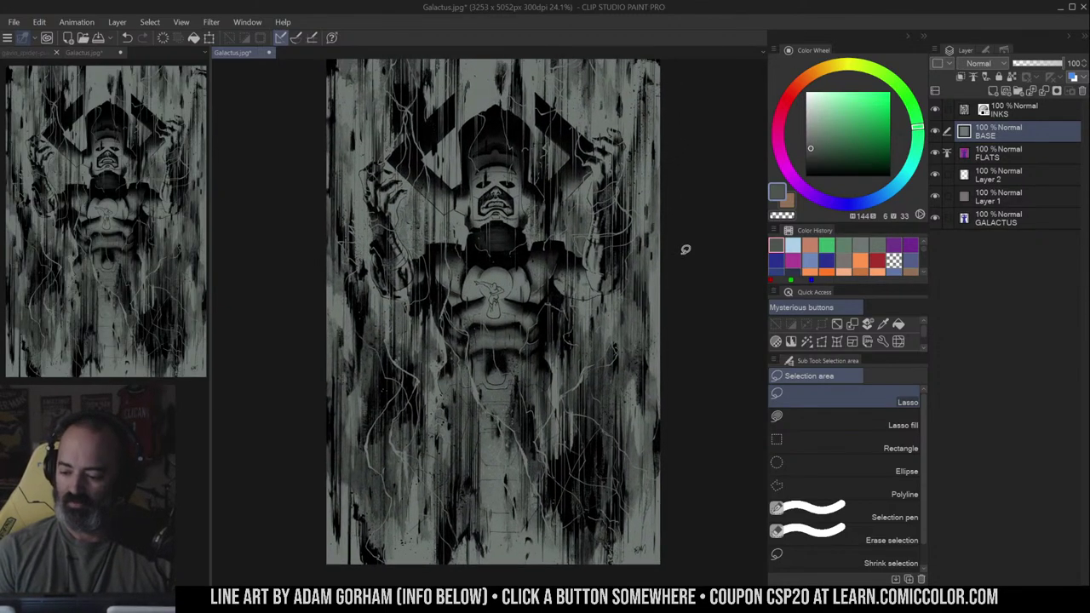
# - Select the INKS layer, view it on its own with the others hidden, and locate the Convert brightness to opacity command
pyautogui.click(1030, 111)
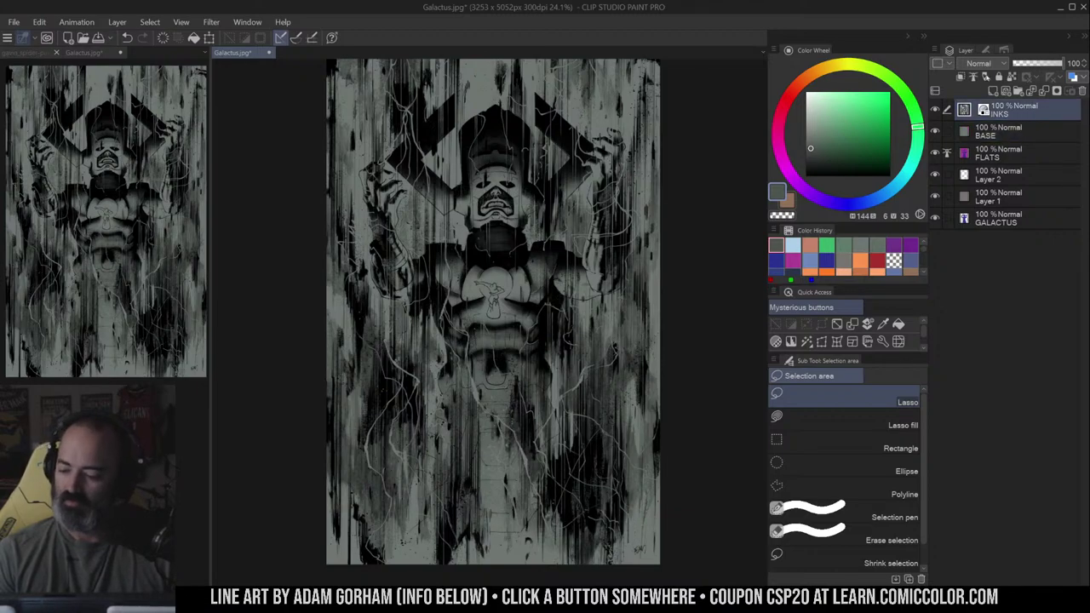
pyautogui.press('b')
pyautogui.keyDown('alt'); pyautogui.click(935, 110); pyautogui.keyUp('alt')
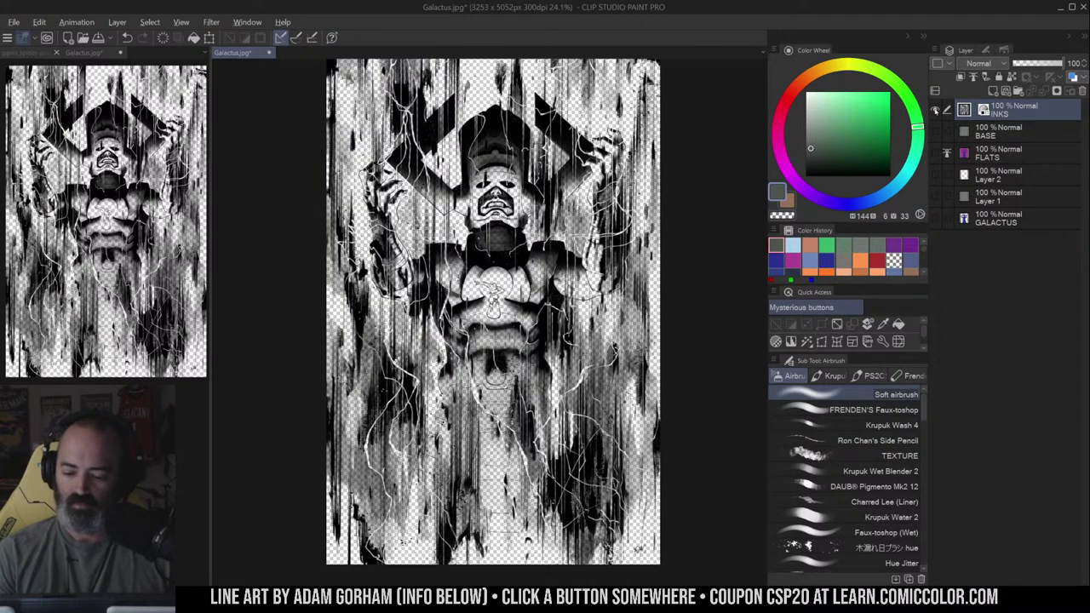
pyautogui.keyDown('alt'); pyautogui.click(935, 110); pyautogui.keyUp('alt')
pyautogui.press('m')
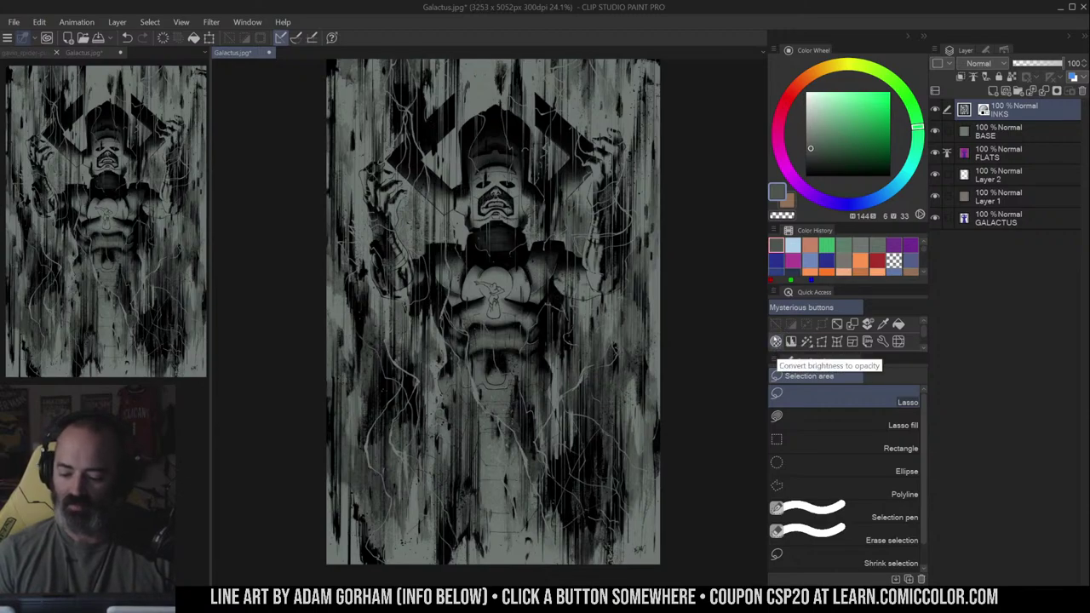
pyautogui.click(39, 22)
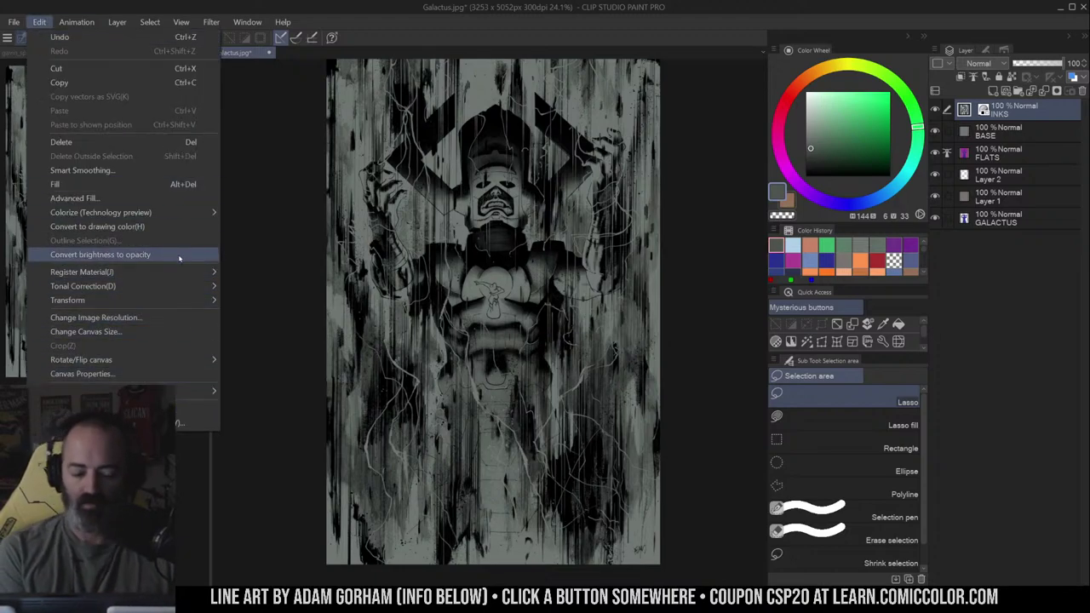
pyautogui.click(1010, 130)
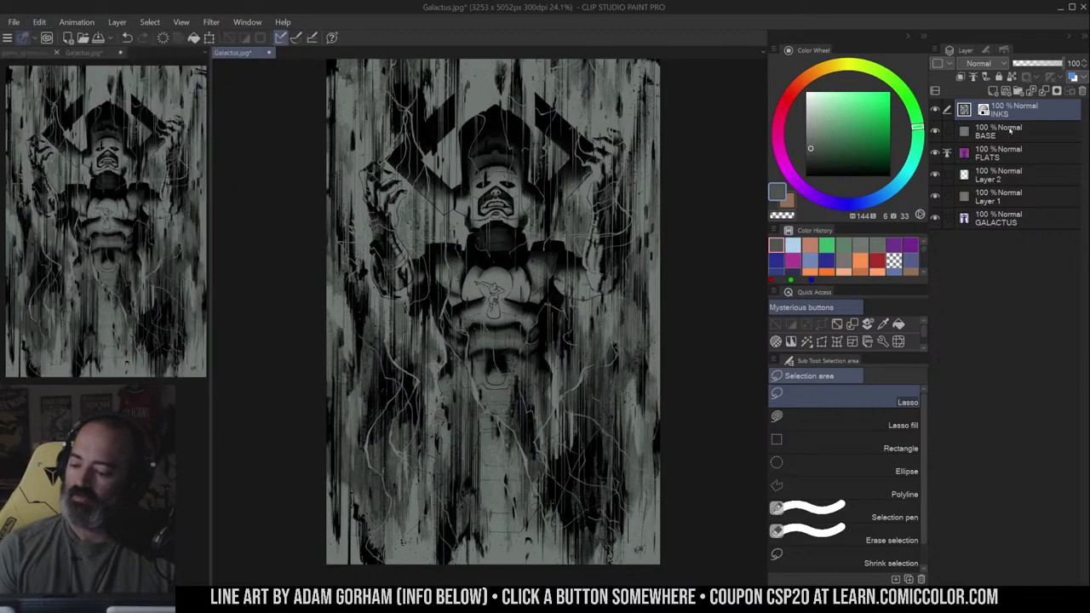
# - View the BASE layer and the FLATS layer each in isolation, bringing all layers back each time
pyautogui.keyDown('alt'); pyautogui.click(936, 131); pyautogui.keyUp('alt')
pyautogui.keyDown('alt'); pyautogui.click(935, 131); pyautogui.keyUp('alt')
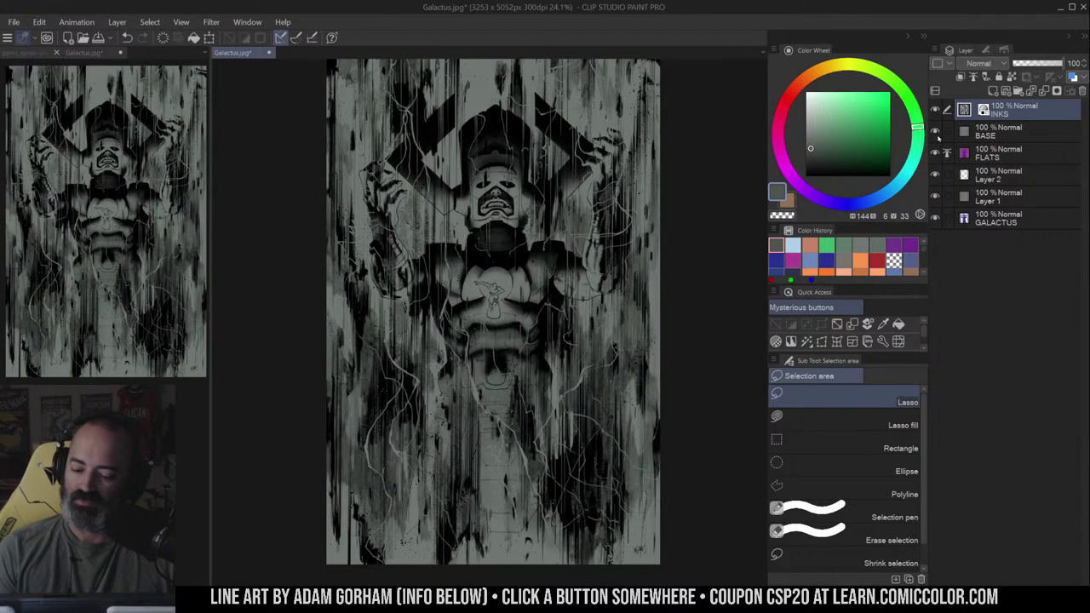
pyautogui.click(996, 132)
pyautogui.keyDown('alt'); pyautogui.click(934, 153); pyautogui.keyUp('alt')
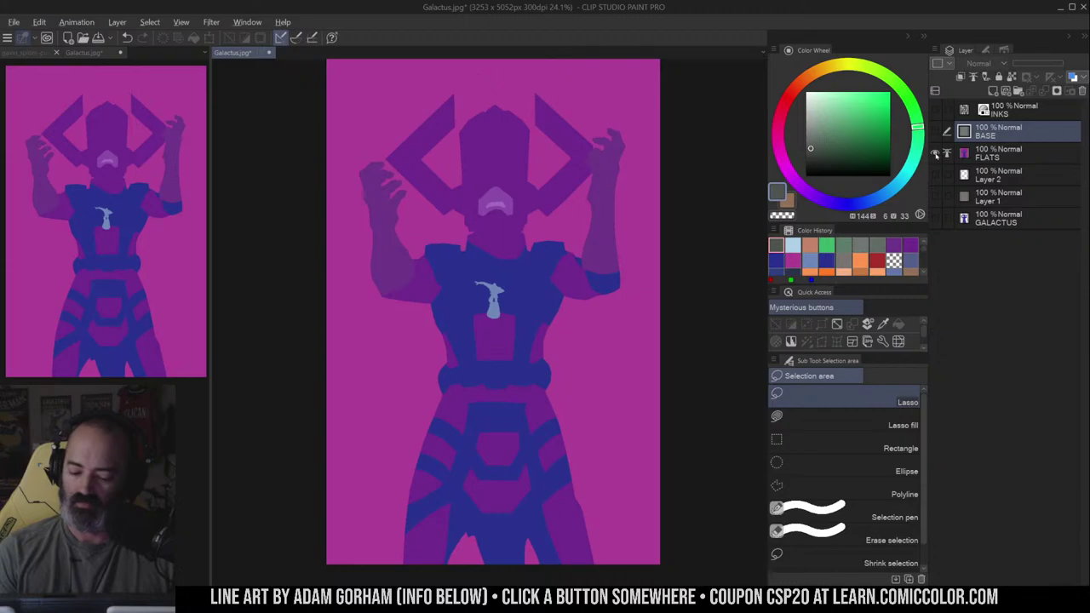
pyautogui.keyDown('alt'); pyautogui.click(935, 154); pyautogui.keyUp('alt')
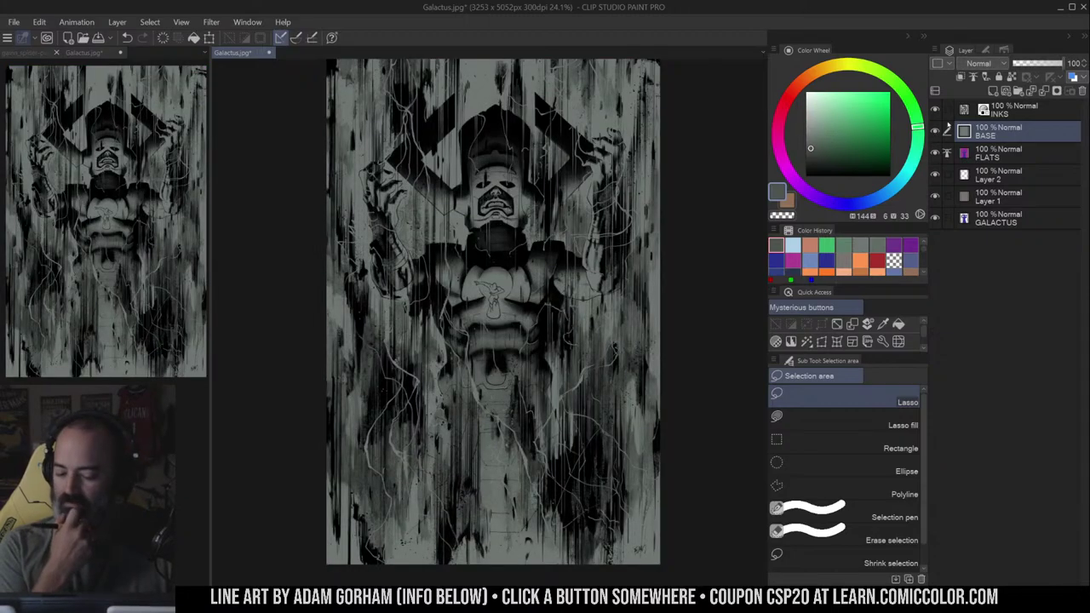
pyautogui.click(989, 158)
# - Check Layer 2 on its own, and delete the unneeded Layer 2 and Layer 1
pyautogui.keyDown('alt'); pyautogui.click(934, 175); pyautogui.keyUp('alt')
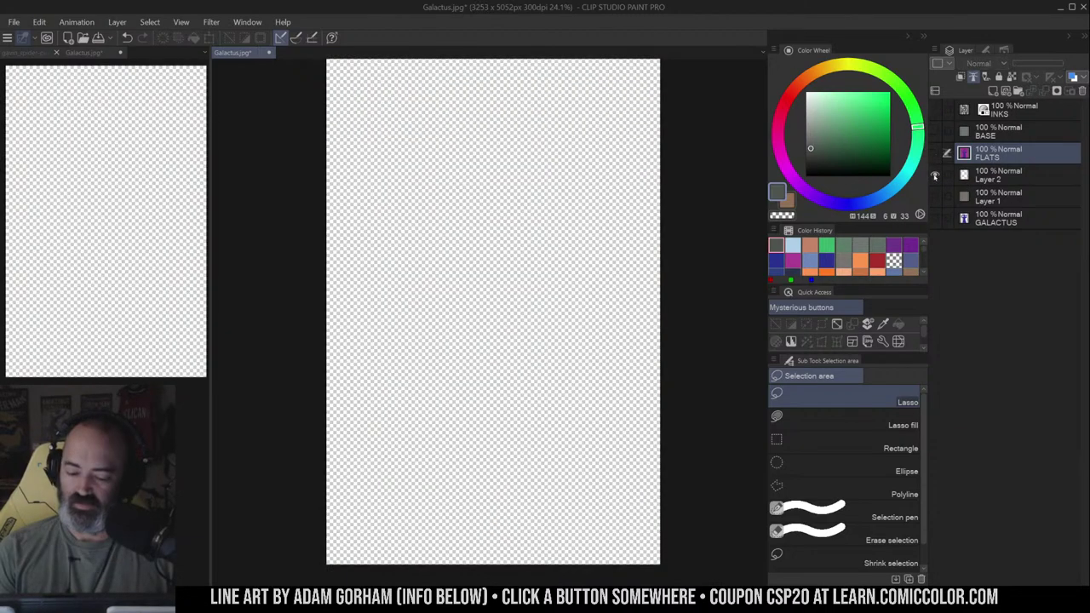
pyautogui.keyDown('alt'); pyautogui.click(935, 175); pyautogui.keyUp('alt')
pyautogui.rightClick(962, 175)
pyautogui.click(988, 282)
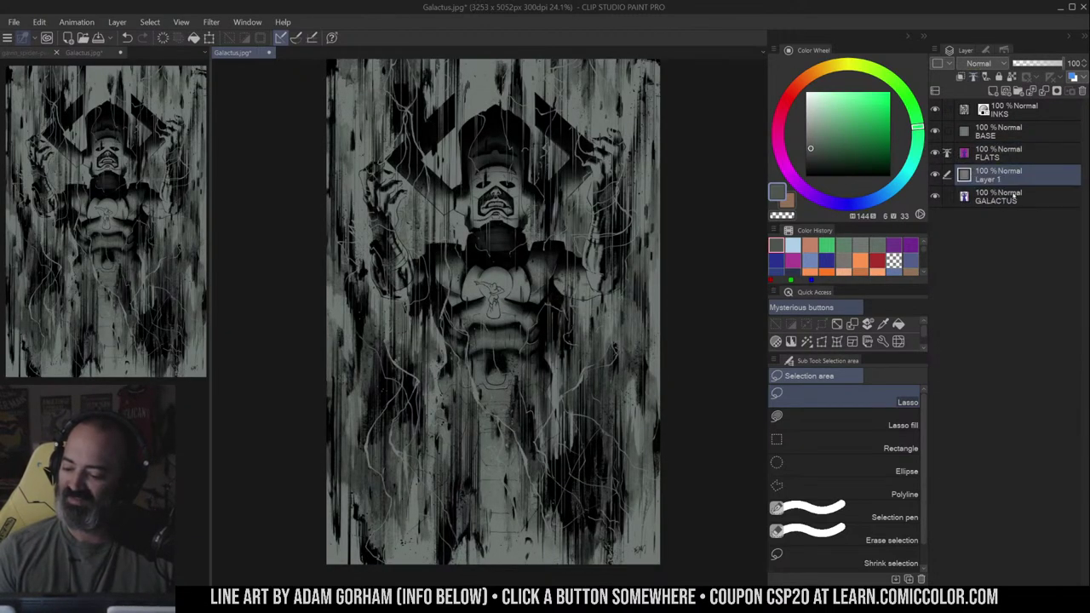
pyautogui.rightClick(1000, 176)
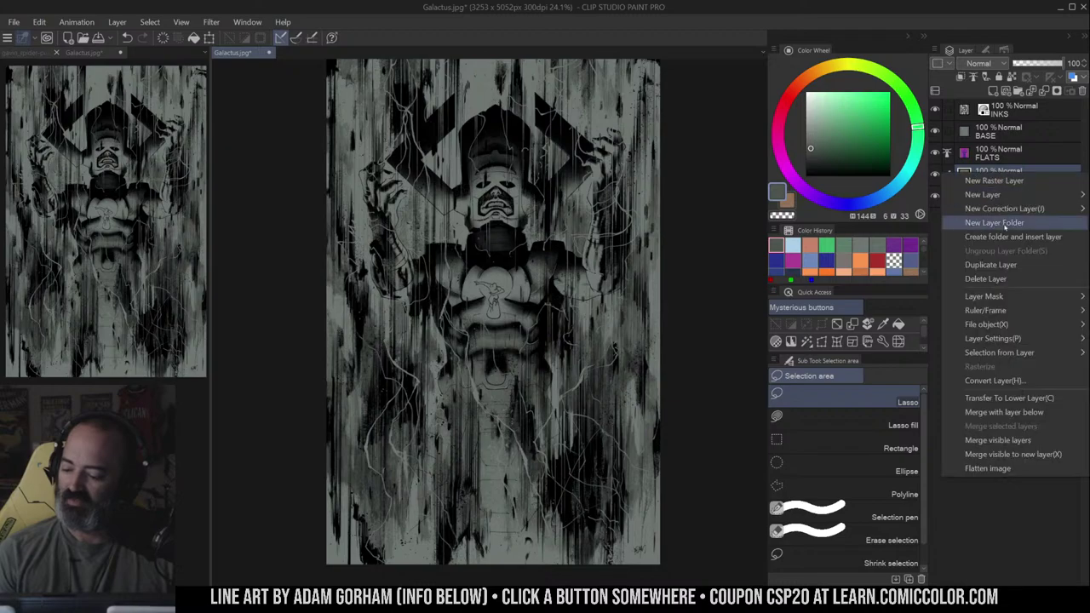
pyautogui.click(988, 282)
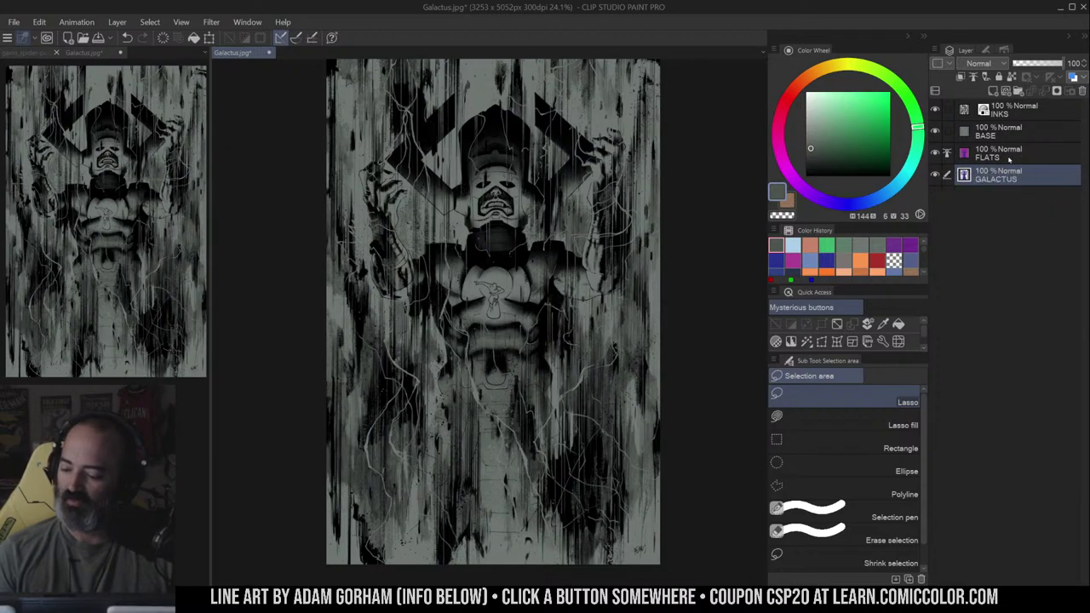
# - View the GALACTUS silhouette layer on its own, restore the other layers, and lock it
pyautogui.keyDown('alt'); pyautogui.click(935, 175); pyautogui.keyUp('alt')
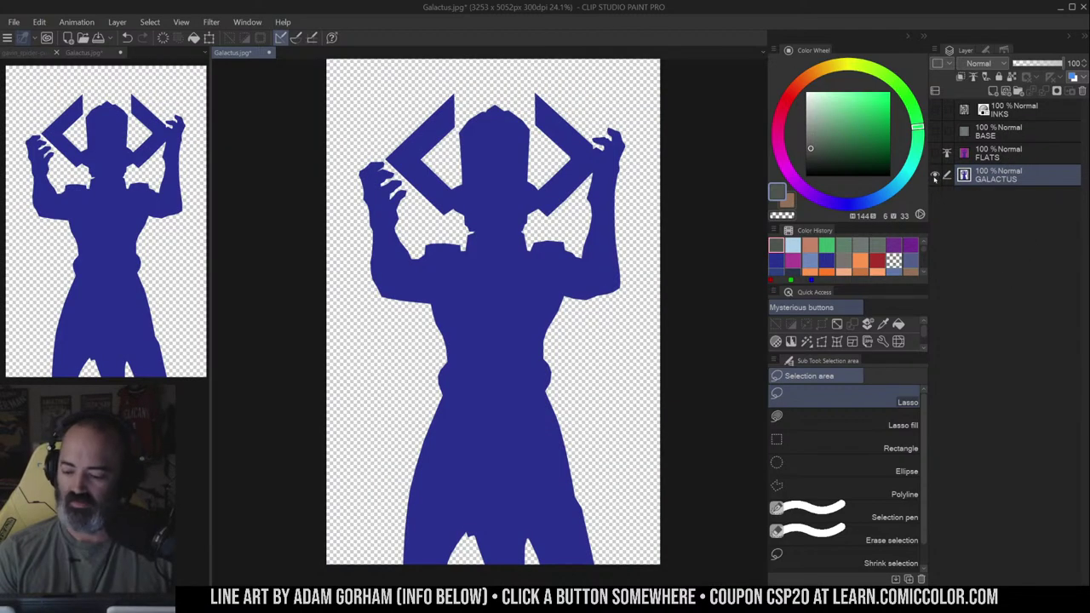
pyautogui.keyDown('alt'); pyautogui.click(934, 175); pyautogui.keyUp('alt')
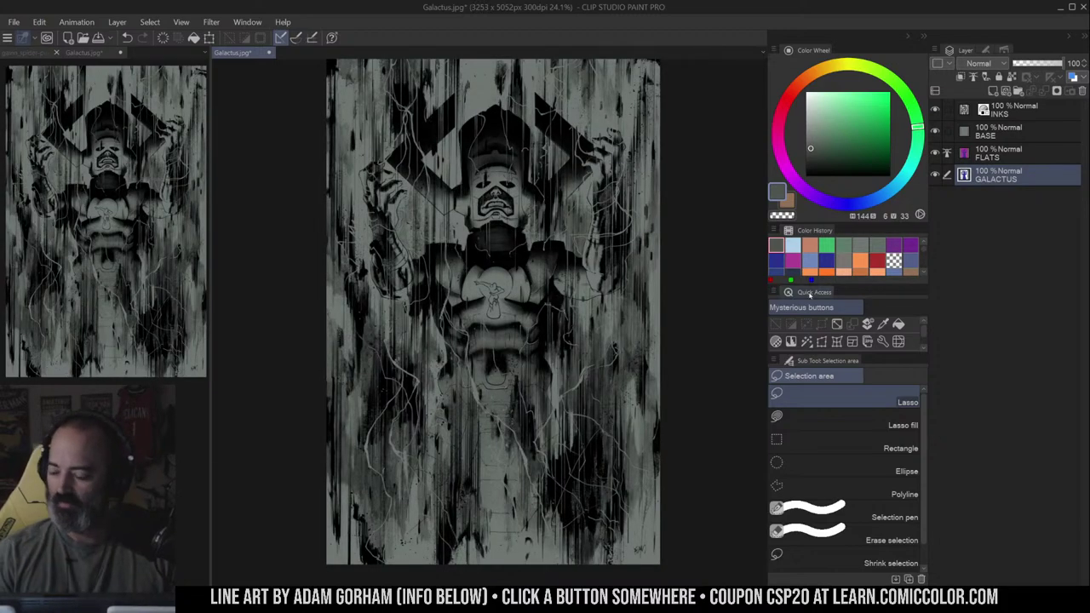
pyautogui.click(1000, 77)
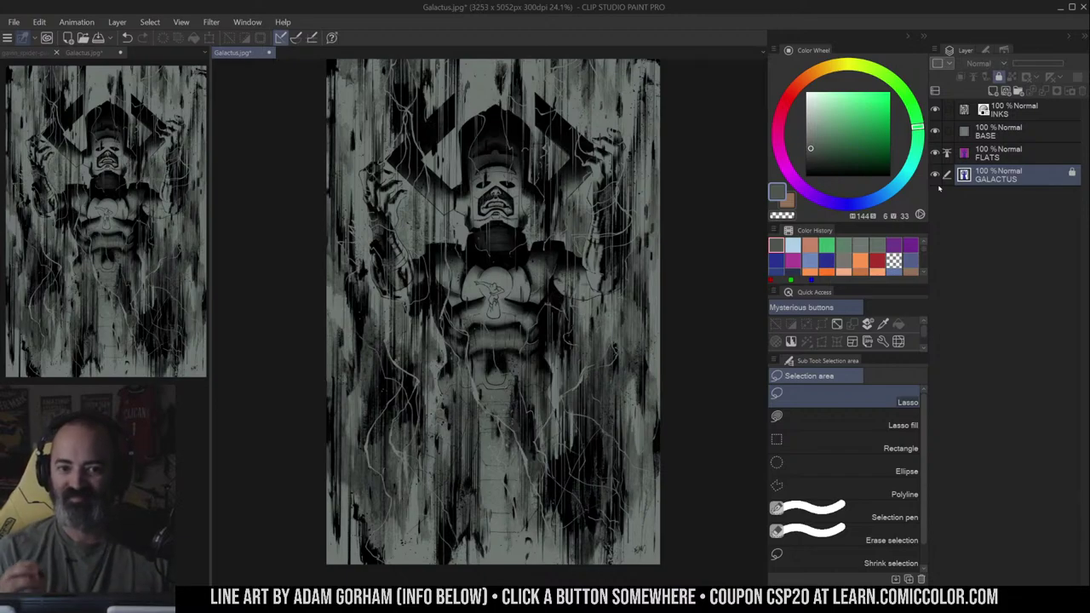
# - Select a rounded area around the chest armor with the Lasso and clear the selection
pyautogui.moveTo(615, 241); pyautogui.dragTo(656, 247)
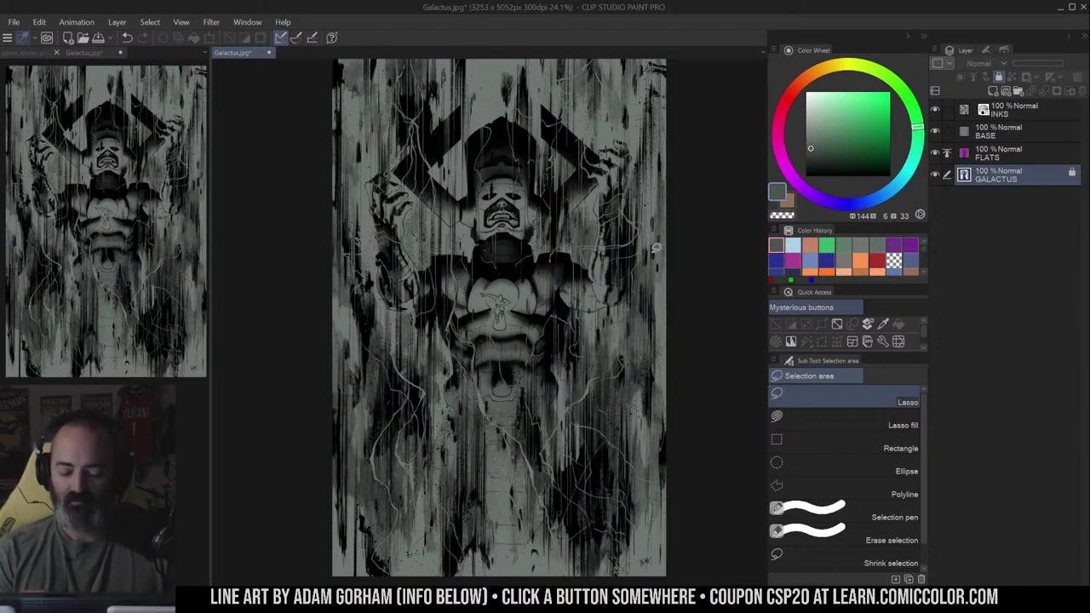
pyautogui.moveTo(551, 266)
pyautogui.mouseDown()
pyautogui.moveTo(443, 302)
pyautogui.moveTo(545, 248)
pyautogui.mouseUp()
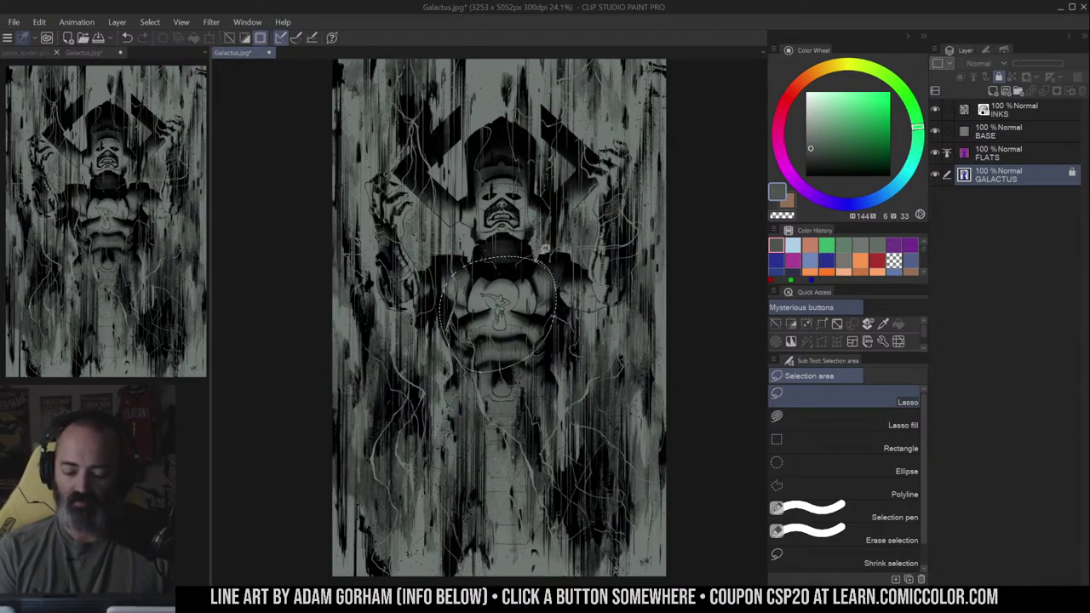
pyautogui.hotkey('ctrl', 'd')
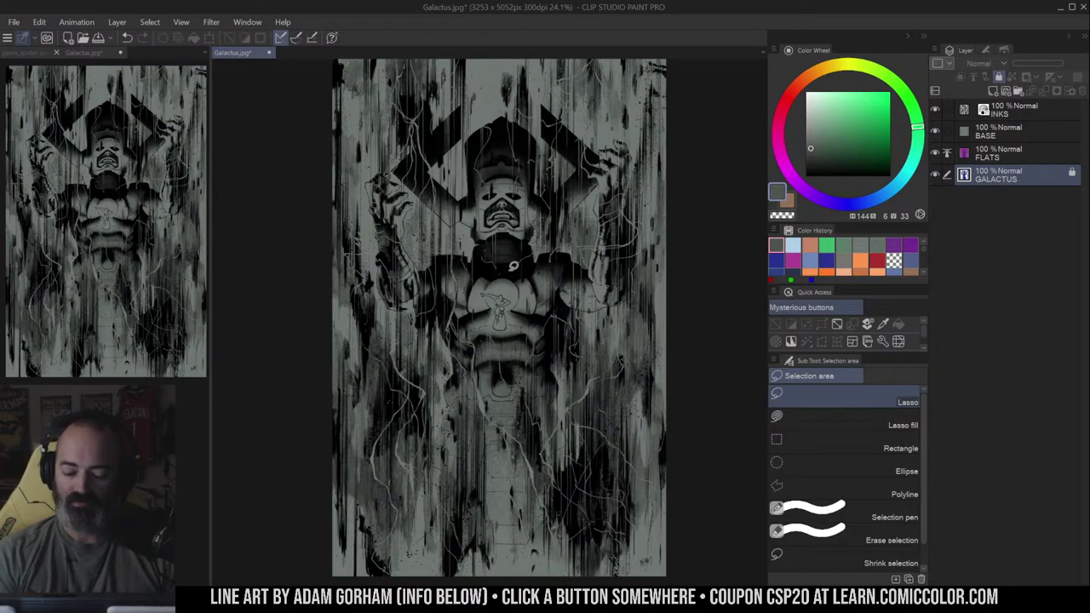
pyautogui.hotkey('ctrl', 'space')
pyautogui.click(510, 304)
pyautogui.click(510, 305)
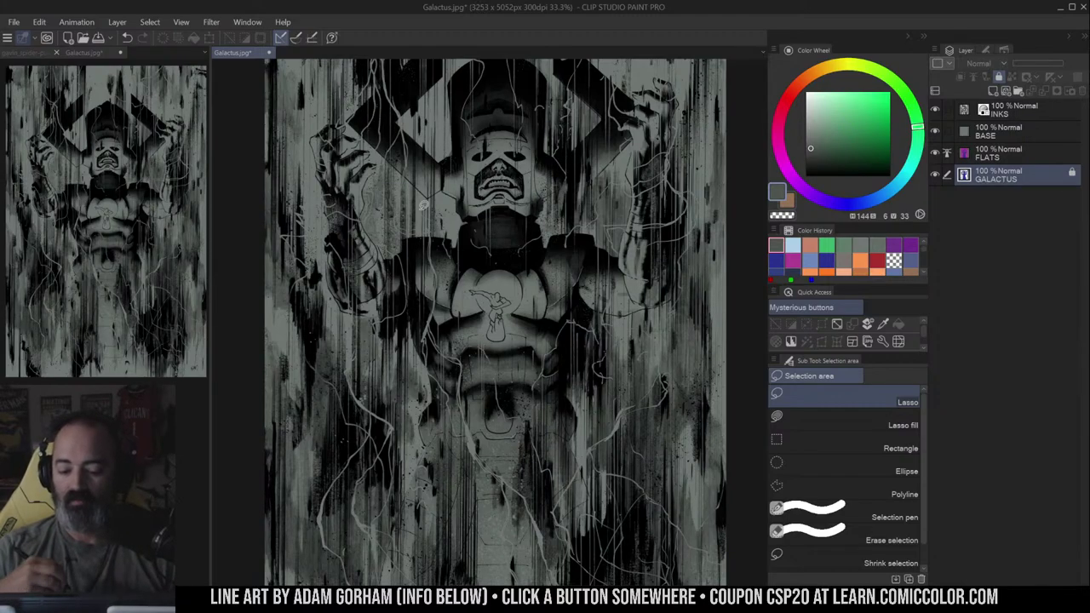
pyautogui.hotkey('ctrl', 'space')
pyautogui.keyDown('alt'); pyautogui.click(536, 247); pyautogui.keyUp('alt')
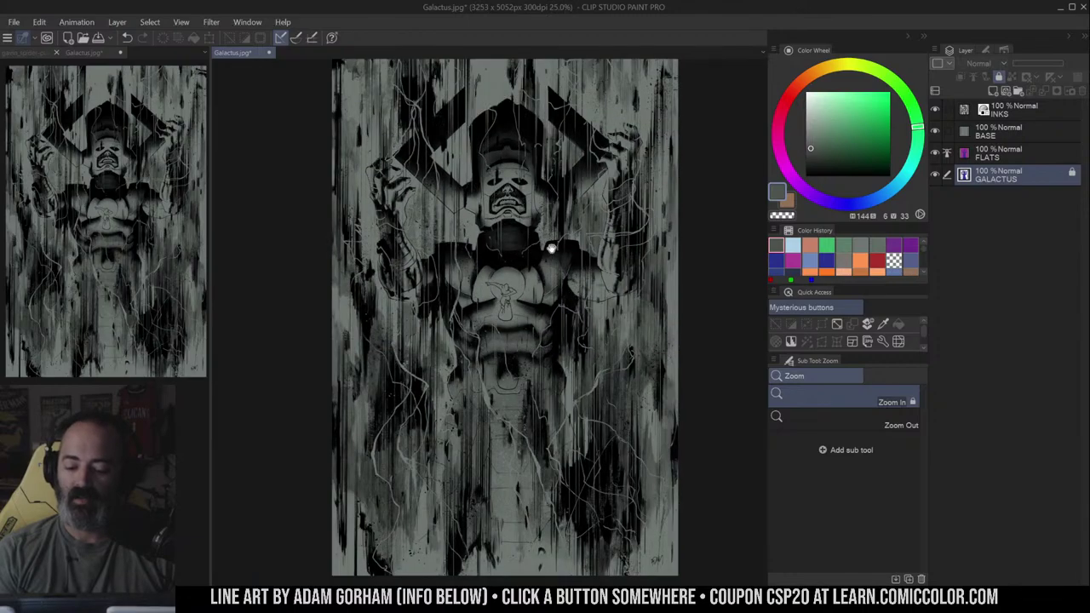
# - Load the GALACTUS silhouette as a selection and darken that area of the BASE layer with the Hue/Saturation/Luminosity correction
pyautogui.keyDown('ctrl'); pyautogui.click(965, 175); pyautogui.keyUp('ctrl')
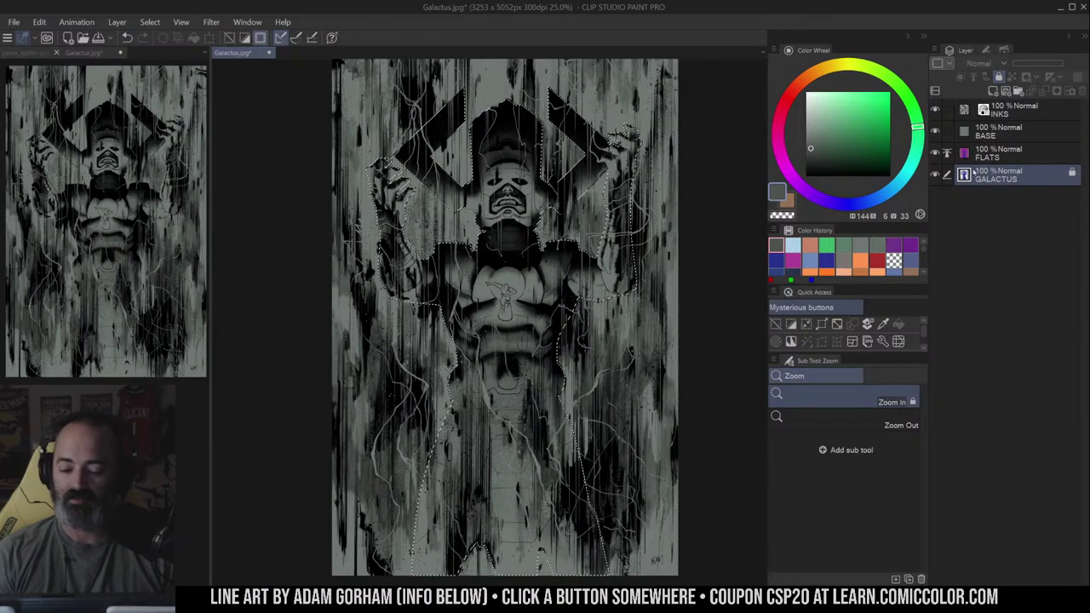
pyautogui.click(996, 131)
pyautogui.hotkey('ctrl', 'u')
pyautogui.moveTo(907, 187); pyautogui.dragTo(852, 199)
pyautogui.press('Return')
# - Lasso the area around the gaps between the legs on the BASE layer, fill it with the figure's sampled dark gray, and deselect
pyautogui.moveTo(696, 285); pyautogui.dragTo(690, 201)
pyautogui.moveTo(564, 506)
pyautogui.mouseDown()
pyautogui.moveTo(526, 434)
pyautogui.moveTo(566, 505)
pyautogui.mouseUp()
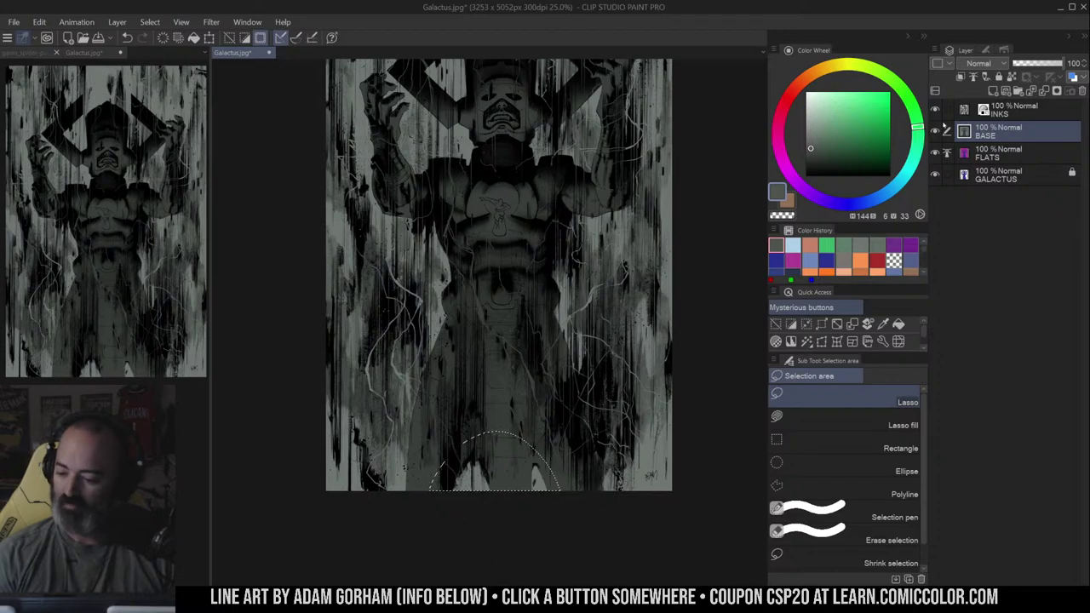
pyautogui.click(935, 109)
pyautogui.keyDown('alt'); pyautogui.click(609, 183); pyautogui.keyUp('alt')
pyautogui.click(935, 109)
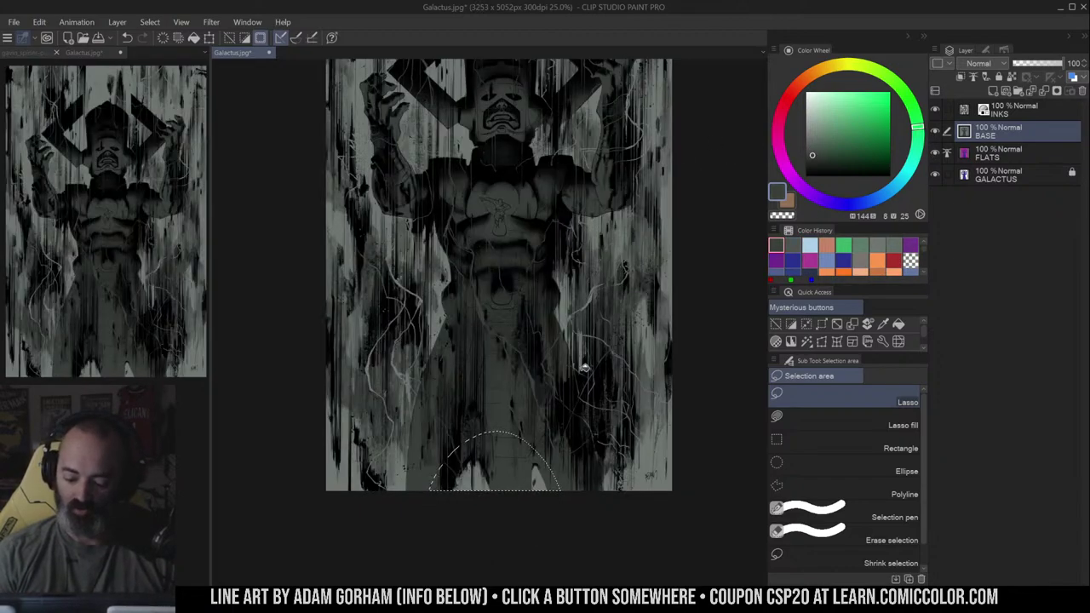
pyautogui.press('g')
pyautogui.click(539, 476)
pyautogui.hotkey('ctrl', 'd')
pyautogui.press('m')
# - Auto-select the small figure on the chest on the BASE layer and raise its luminosity to 39
pyautogui.moveTo(691, 201); pyautogui.dragTo(689, 269)
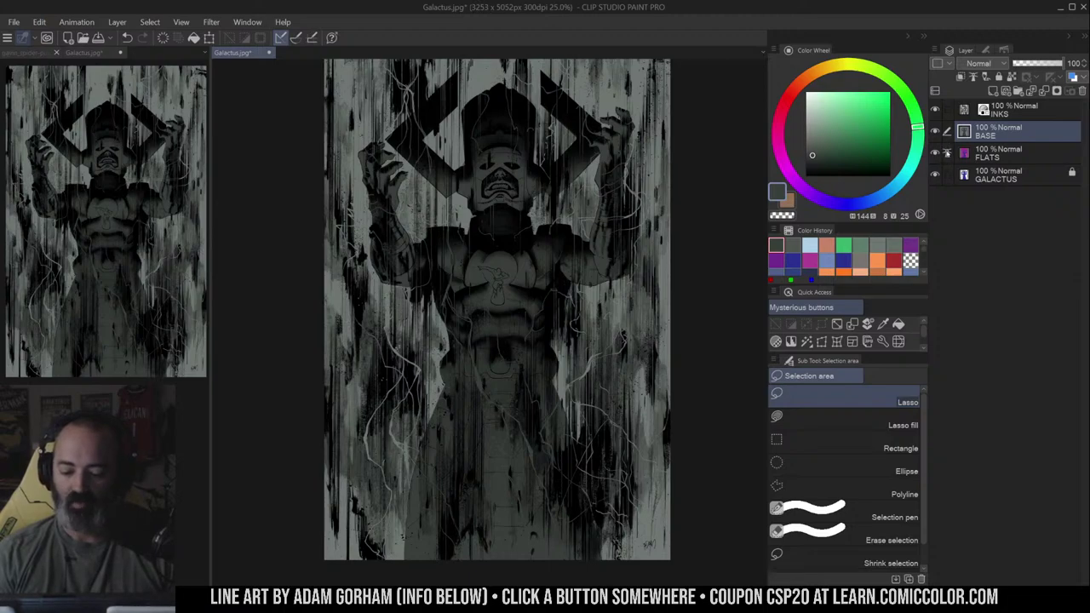
pyautogui.press('w')
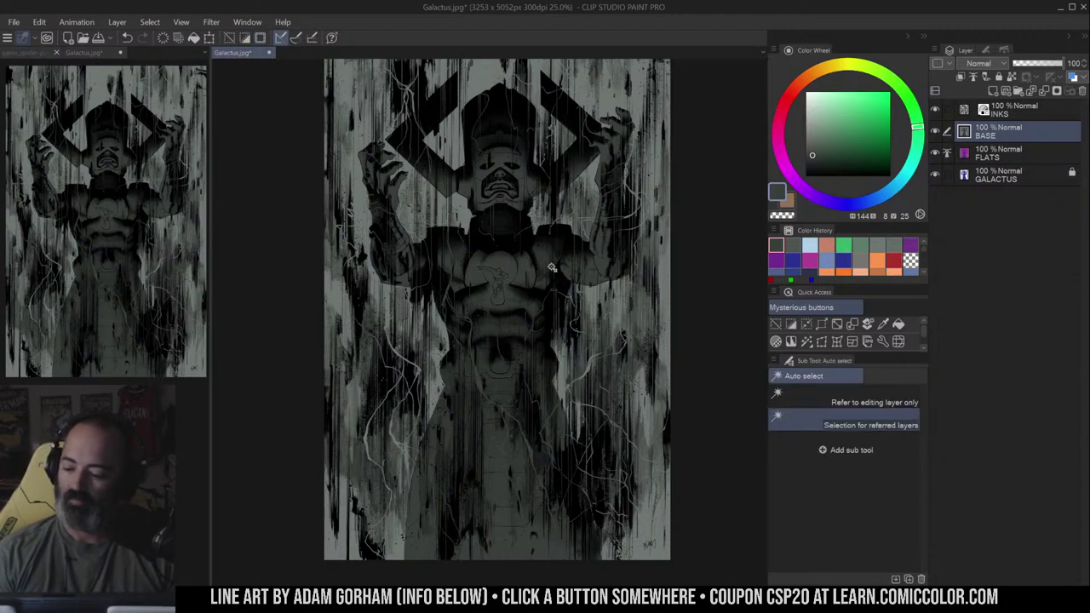
pyautogui.hotkey('ctrl', 'u')
pyautogui.click(954, 186)
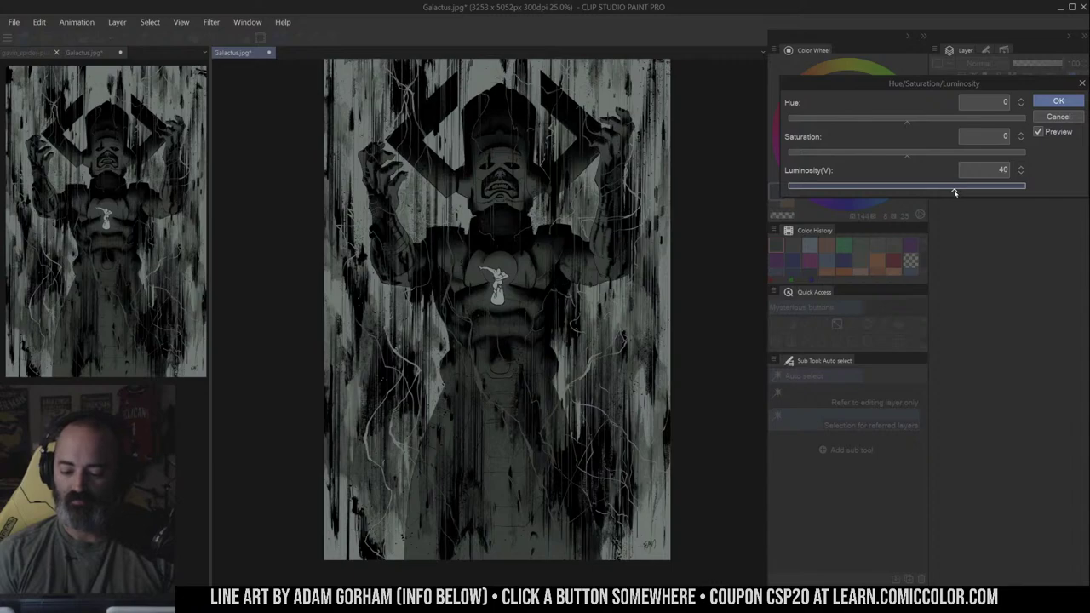
pyautogui.moveTo(954, 191); pyautogui.dragTo(952, 192)
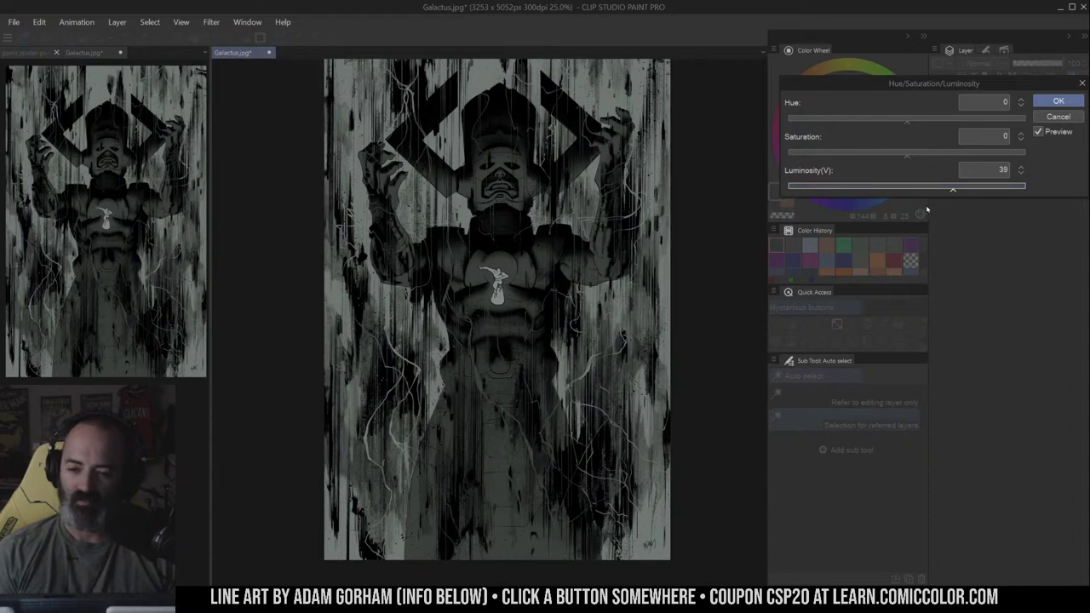
pyautogui.click(1049, 103)
pyautogui.press('m')
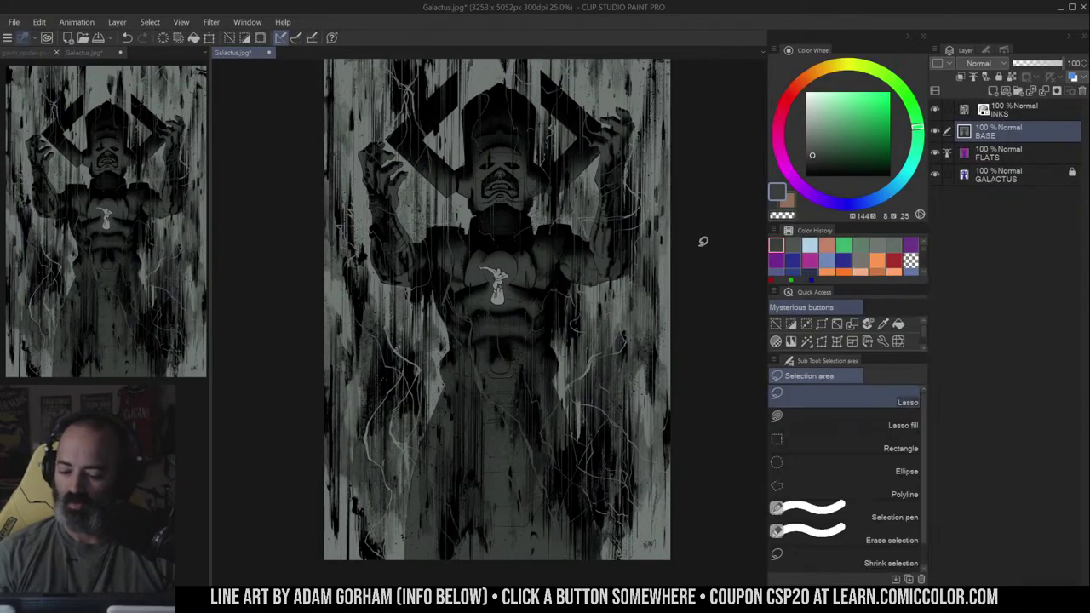
pyautogui.moveTo(699, 236); pyautogui.dragTo(712, 254)
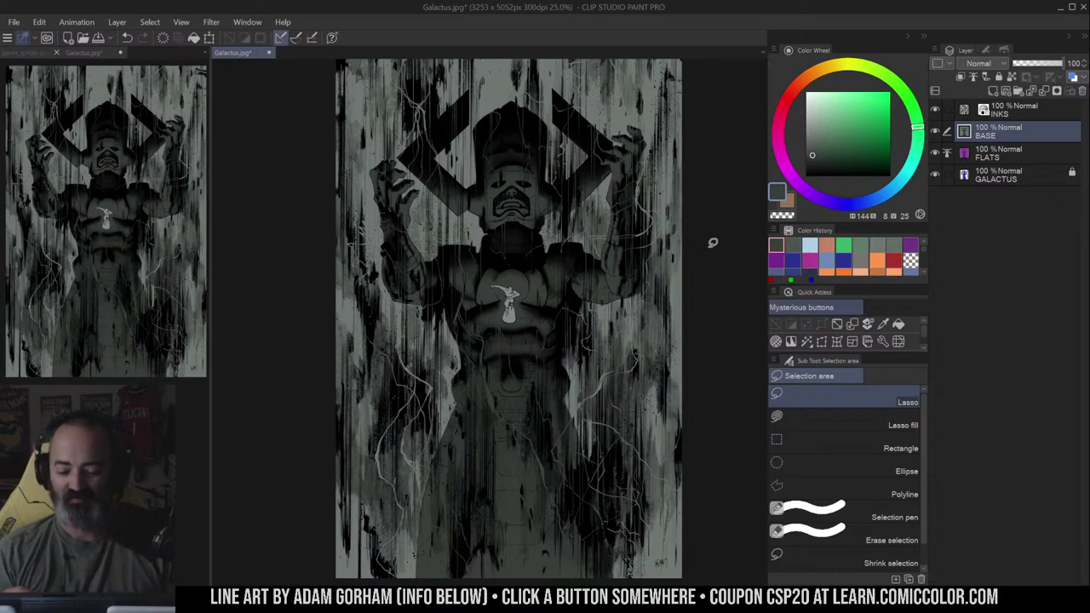
pyautogui.moveTo(657, 253); pyautogui.dragTo(640, 252)
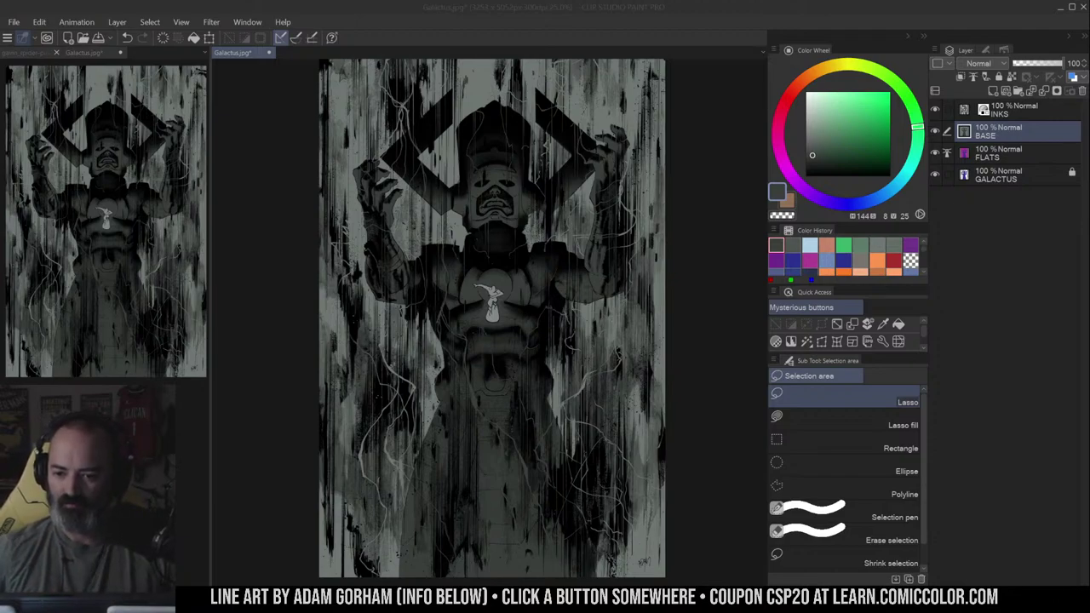
pyautogui.moveTo(650, 213); pyautogui.dragTo(662, 195)
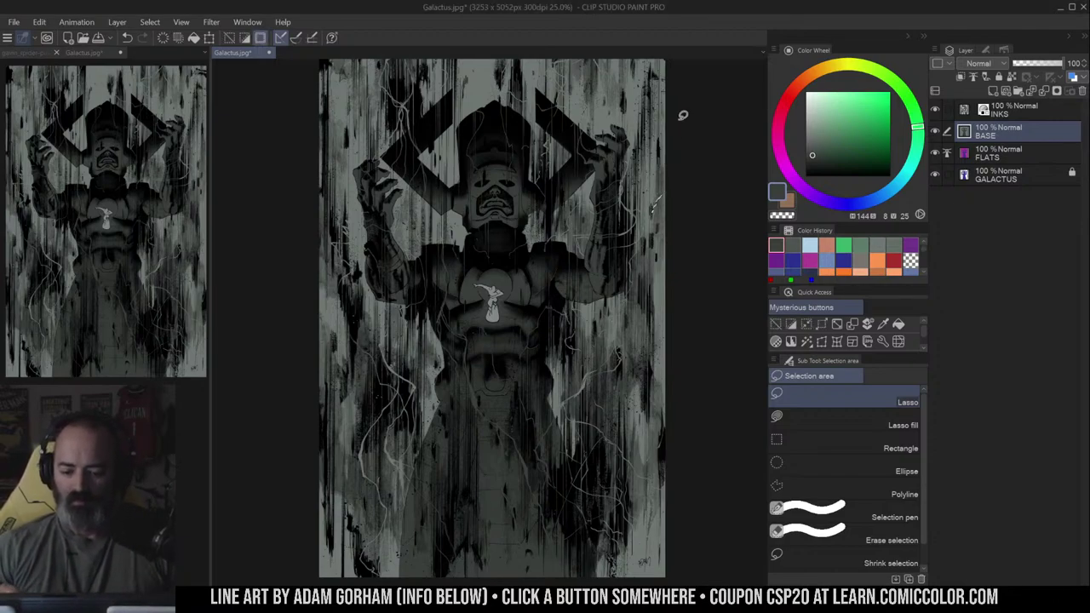
pyautogui.press('w')
pyautogui.press('m')
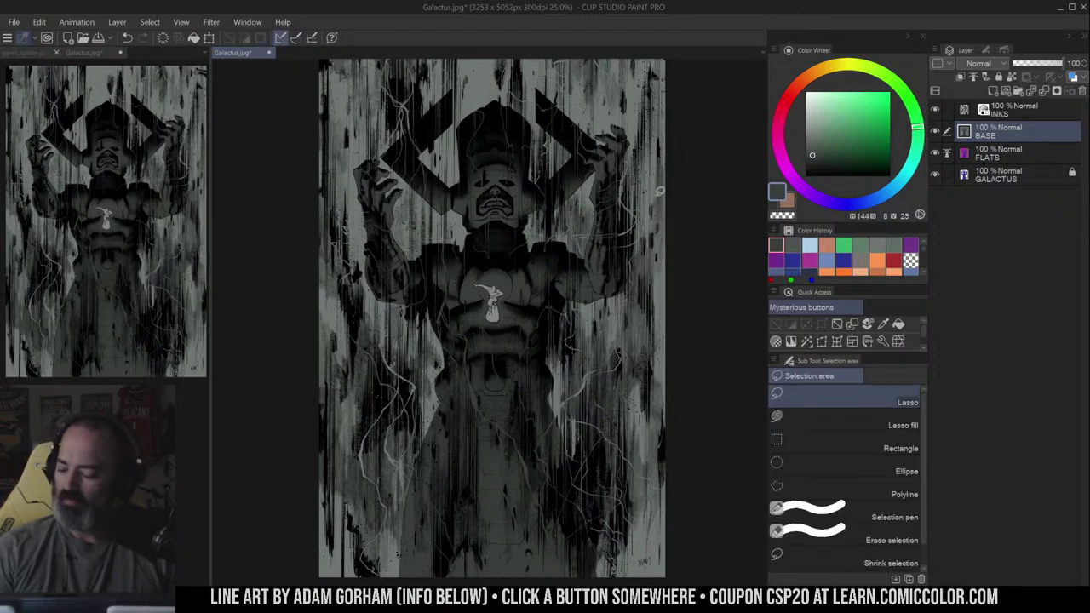
# - Set up the Hue Jitter airbrush with a dark purple color and per-stroke randomization of hue 73 and saturation 25
pyautogui.press('b')
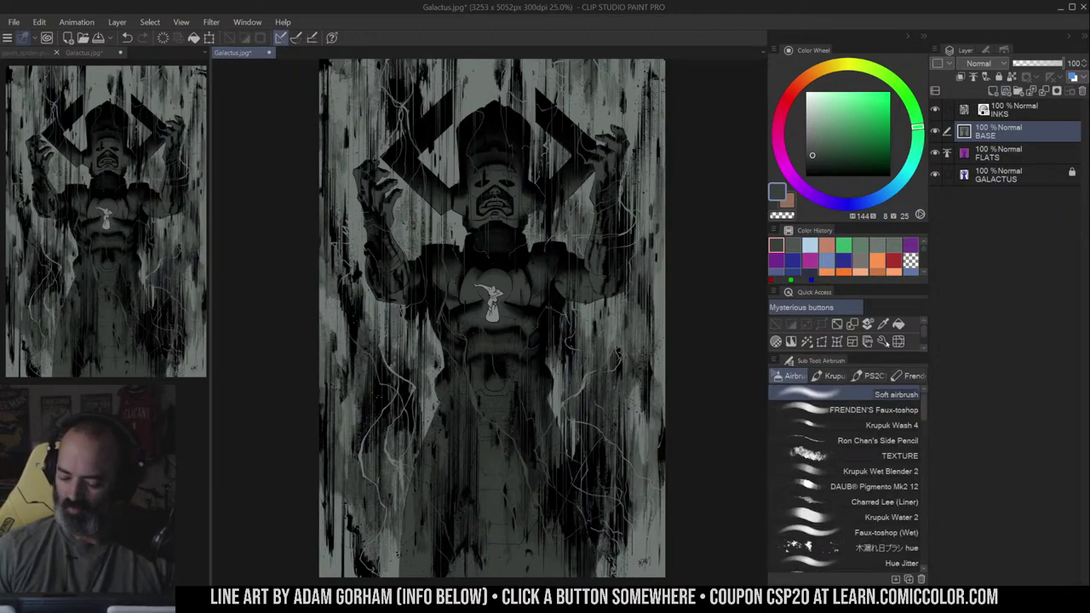
pyautogui.click(894, 563)
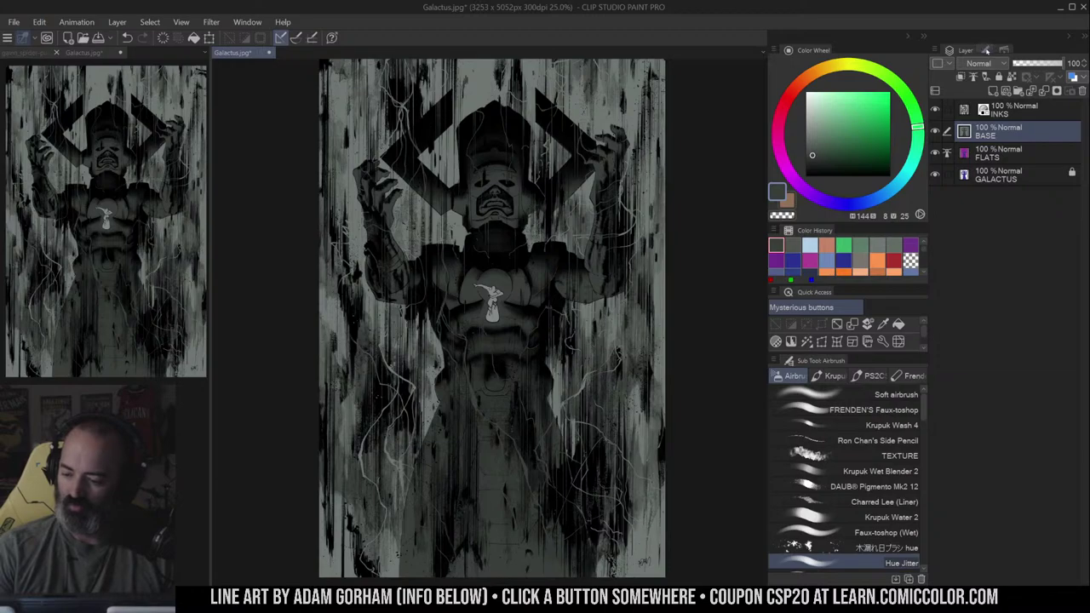
pyautogui.click(1005, 49)
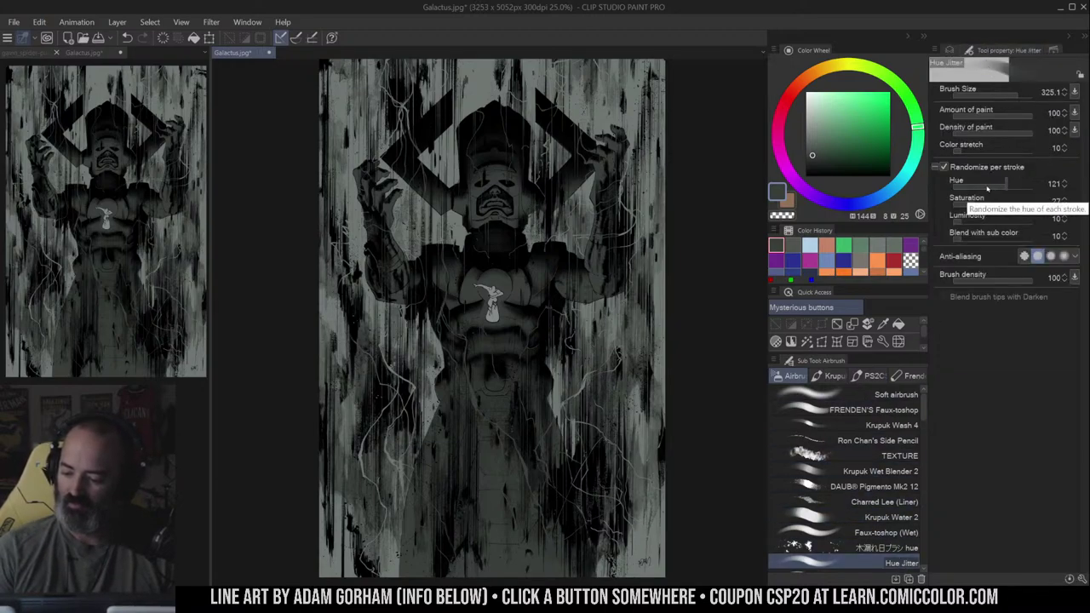
pyautogui.click(975, 184)
pyautogui.moveTo(975, 194); pyautogui.dragTo(973, 192)
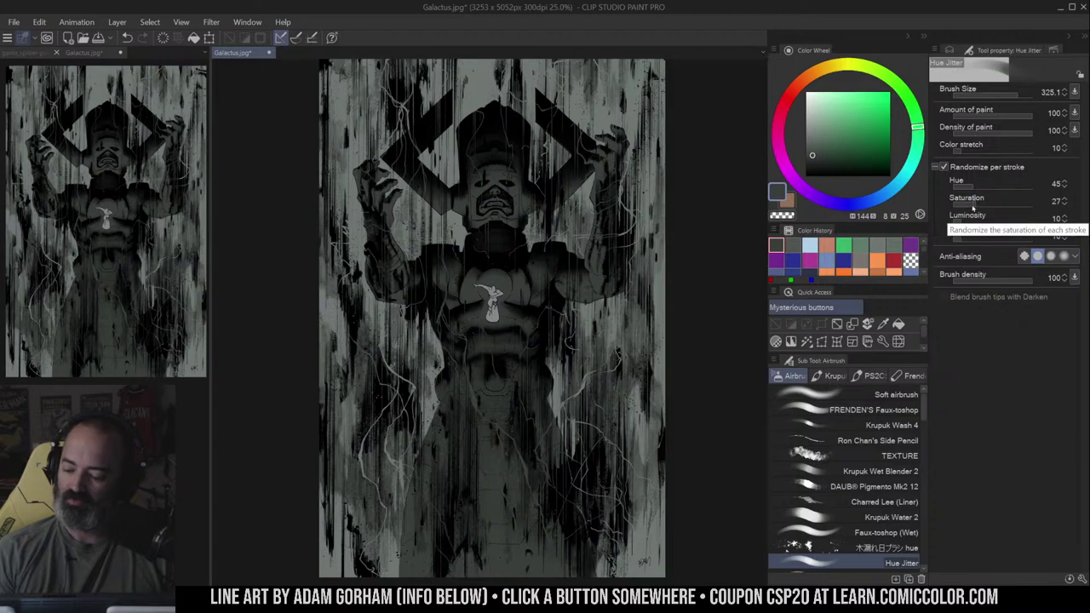
pyautogui.moveTo(975, 210); pyautogui.dragTo(969, 208)
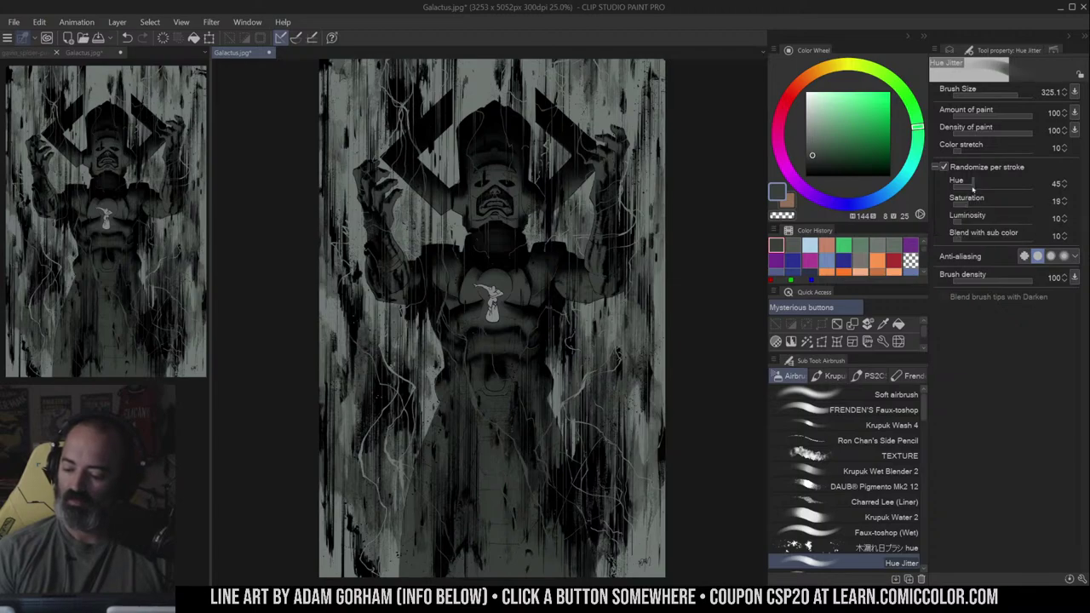
pyautogui.moveTo(993, 189); pyautogui.dragTo(1039, 189)
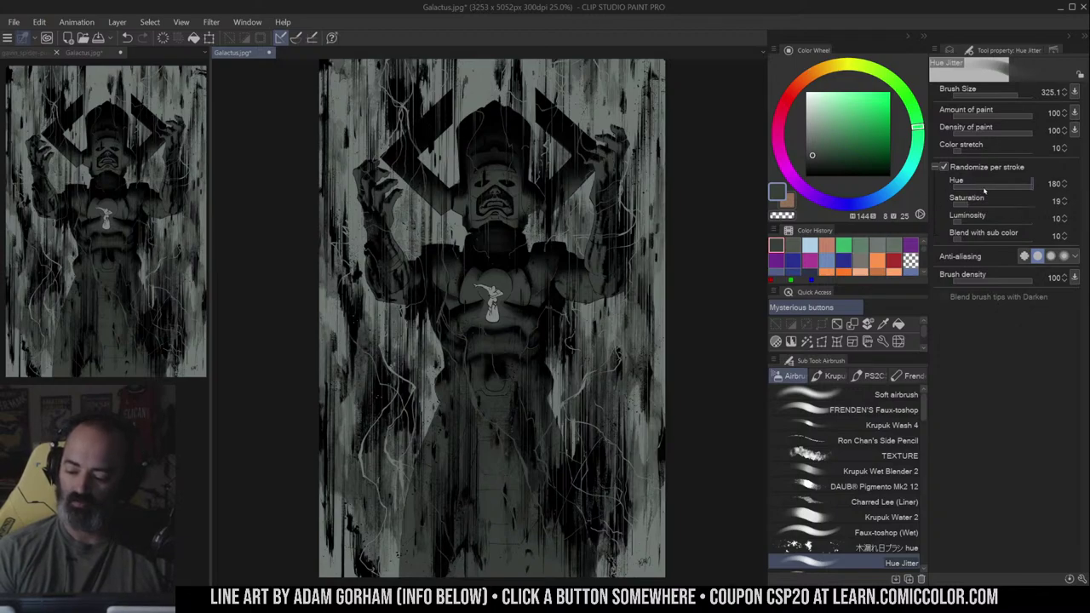
pyautogui.moveTo(980, 184); pyautogui.dragTo(994, 197)
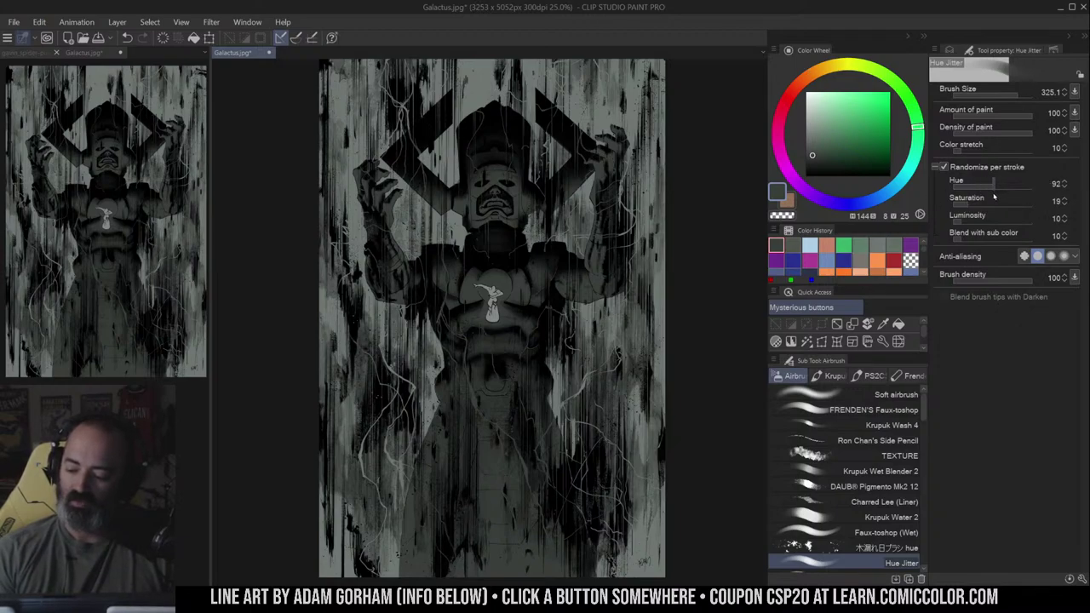
pyautogui.moveTo(830, 149)
pyautogui.mouseDown()
pyautogui.moveTo(843, 138)
pyautogui.moveTo(831, 161)
pyautogui.mouseUp()
pyautogui.moveTo(779, 146)
pyautogui.mouseDown()
pyautogui.moveTo(832, 202)
pyautogui.moveTo(779, 151)
pyautogui.moveTo(818, 201)
pyautogui.mouseUp()
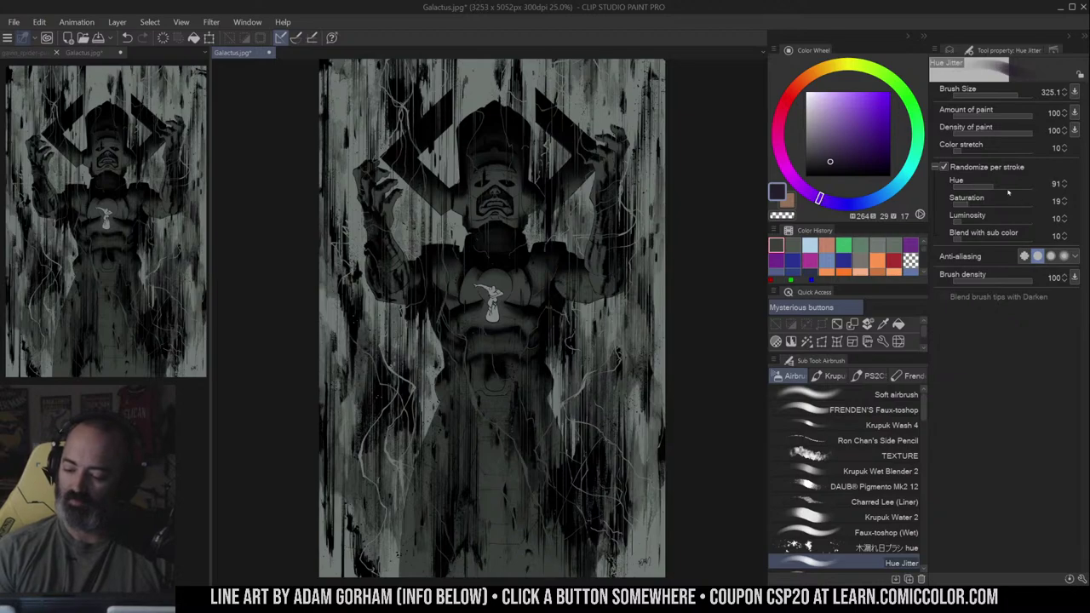
pyautogui.moveTo(986, 188); pyautogui.dragTo(981, 195)
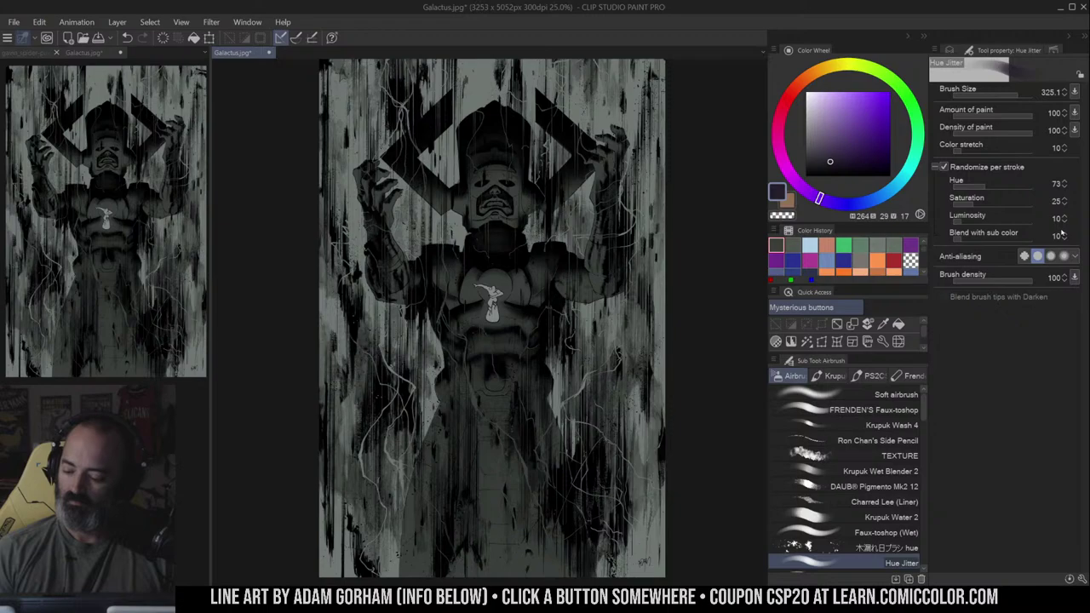
pyautogui.click(677, 187)
pyautogui.keyDown('alt'); pyautogui.click(616, 211); pyautogui.keyUp('alt')
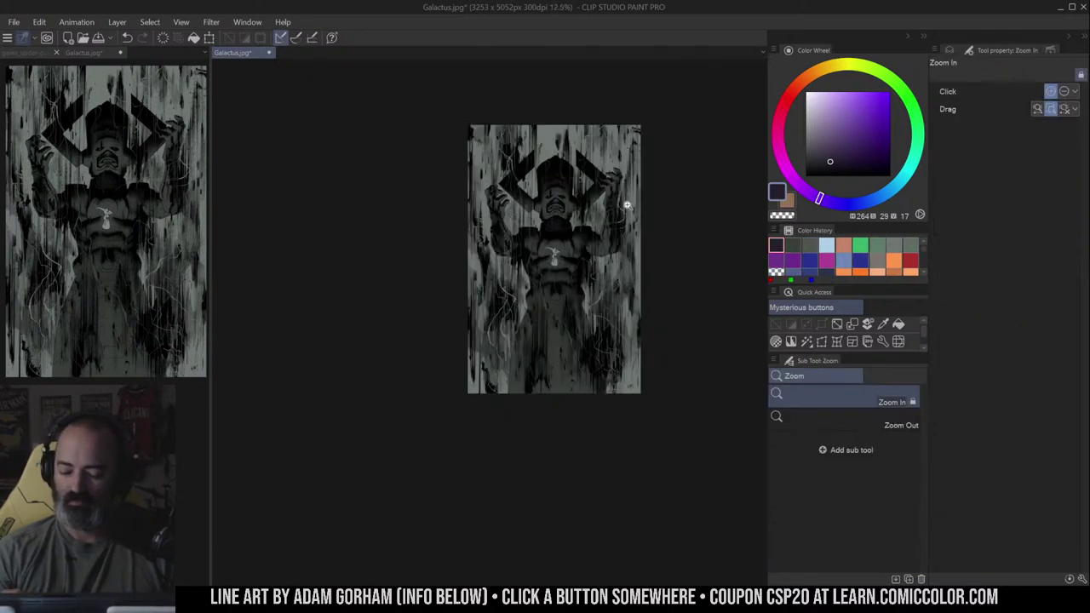
pyautogui.moveTo(617, 152)
pyautogui.mouseDown()
pyautogui.moveTo(642, 159)
pyautogui.moveTo(639, 182)
pyautogui.mouseUp()
pyautogui.moveTo(607, 129); pyautogui.dragTo(600, 186)
pyautogui.hotkey('ctrl', 'z')
pyautogui.hotkey('ctrl', 'z')
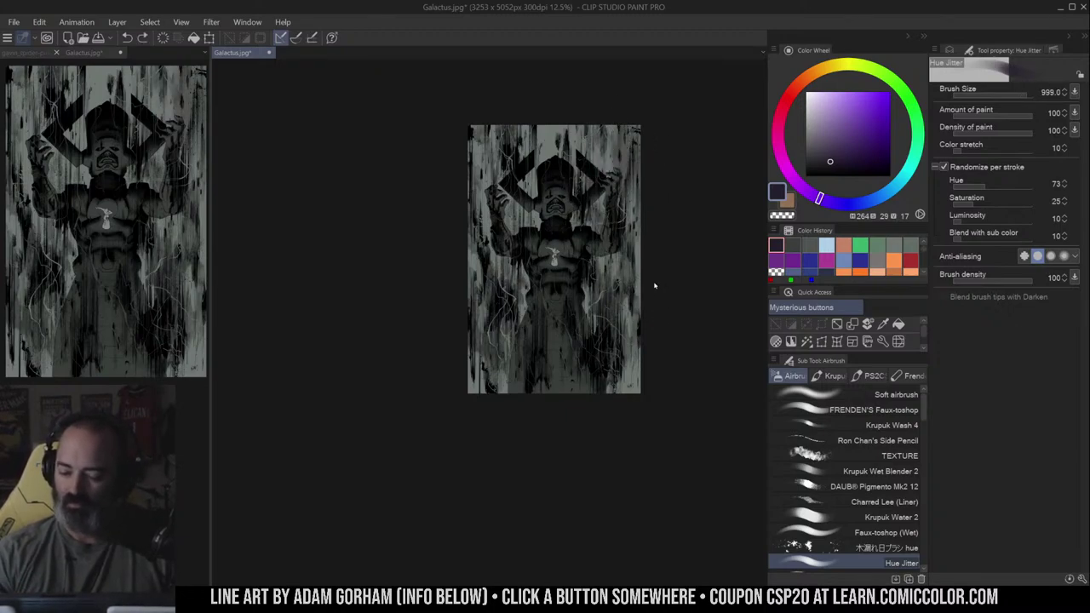
# - Add a new layer above BASE and try out large dark purple Hue Jitter strokes on it, undoing them
pyautogui.click(952, 49)
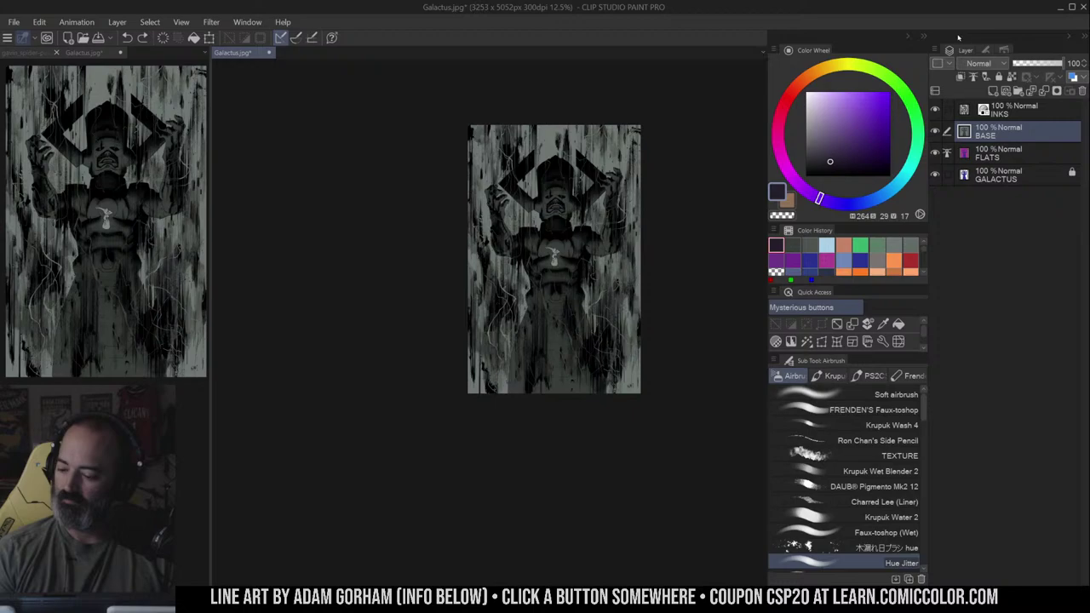
pyautogui.click(993, 91)
pyautogui.moveTo(625, 136); pyautogui.dragTo(640, 178)
pyautogui.moveTo(596, 118)
pyautogui.mouseDown()
pyautogui.moveTo(598, 206)
pyautogui.moveTo(596, 191)
pyautogui.moveTo(635, 241)
pyautogui.moveTo(639, 266)
pyautogui.mouseUp()
pyautogui.hotkey('ctrl', 'z')
pyautogui.moveTo(590, 323)
pyautogui.mouseDown()
pyautogui.moveTo(609, 264)
pyautogui.moveTo(609, 302)
pyautogui.moveTo(578, 204)
pyautogui.moveTo(585, 257)
pyautogui.moveTo(552, 193)
pyautogui.moveTo(509, 151)
pyautogui.moveTo(516, 290)
pyautogui.mouseUp()
pyautogui.moveTo(572, 151); pyautogui.dragTo(594, 199)
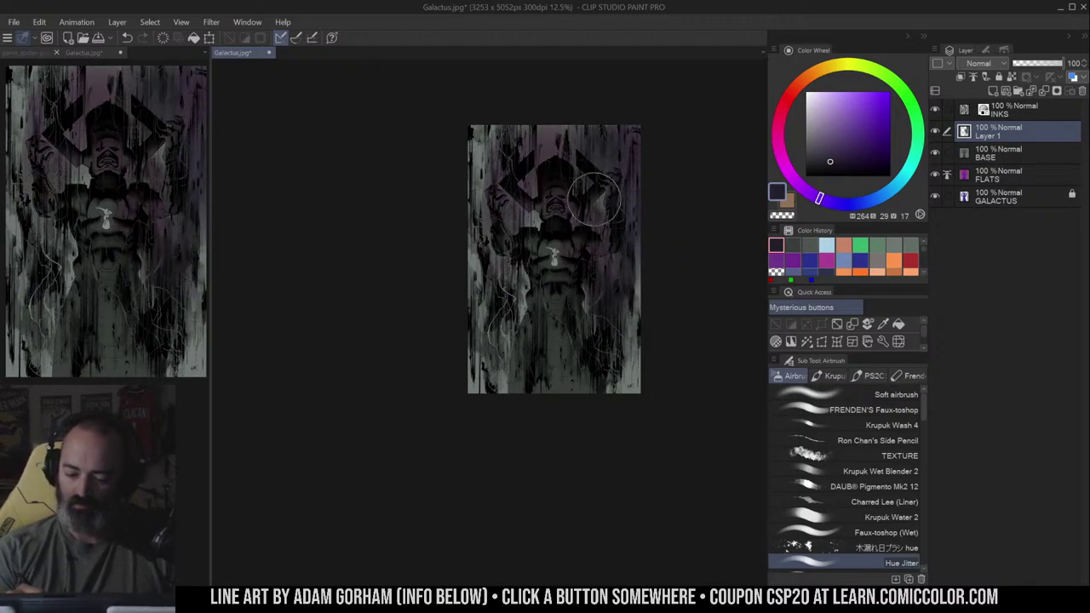
pyautogui.moveTo(529, 277); pyautogui.dragTo(506, 333)
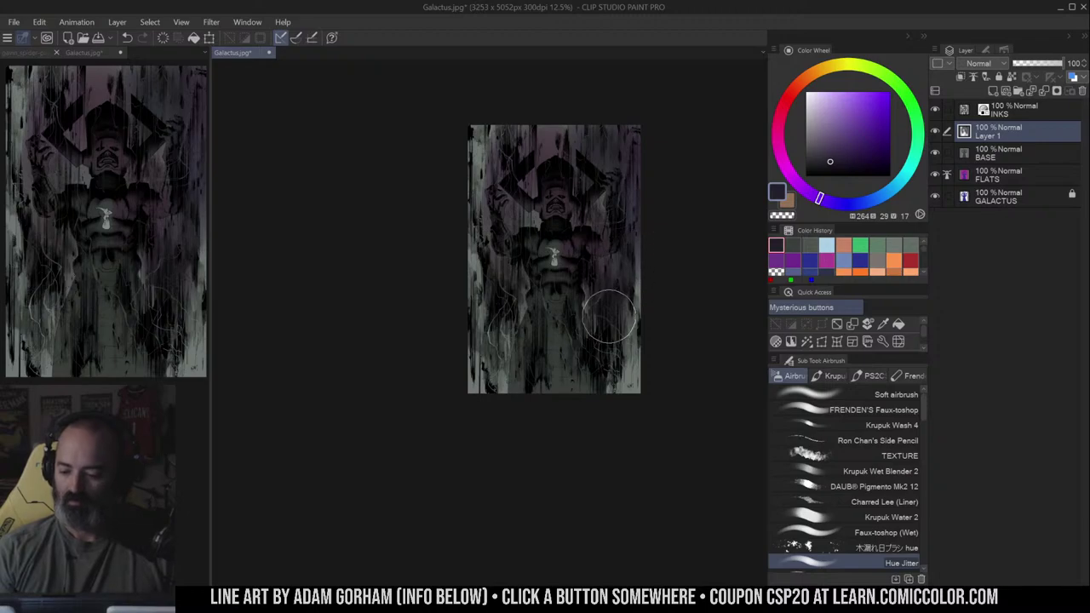
pyautogui.hotkey('ctrl', 'z')
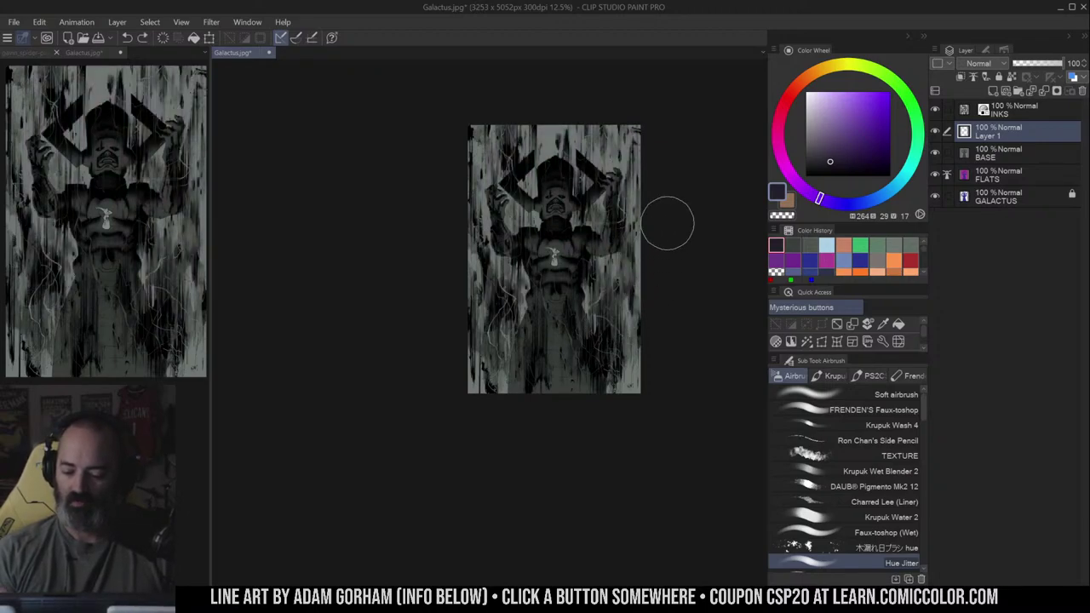
# - Cover the whole canvas on Layer 1 with Hue Jitter strokes in bright magenta (H 308, S 54, V 82)
pyautogui.click(849, 103)
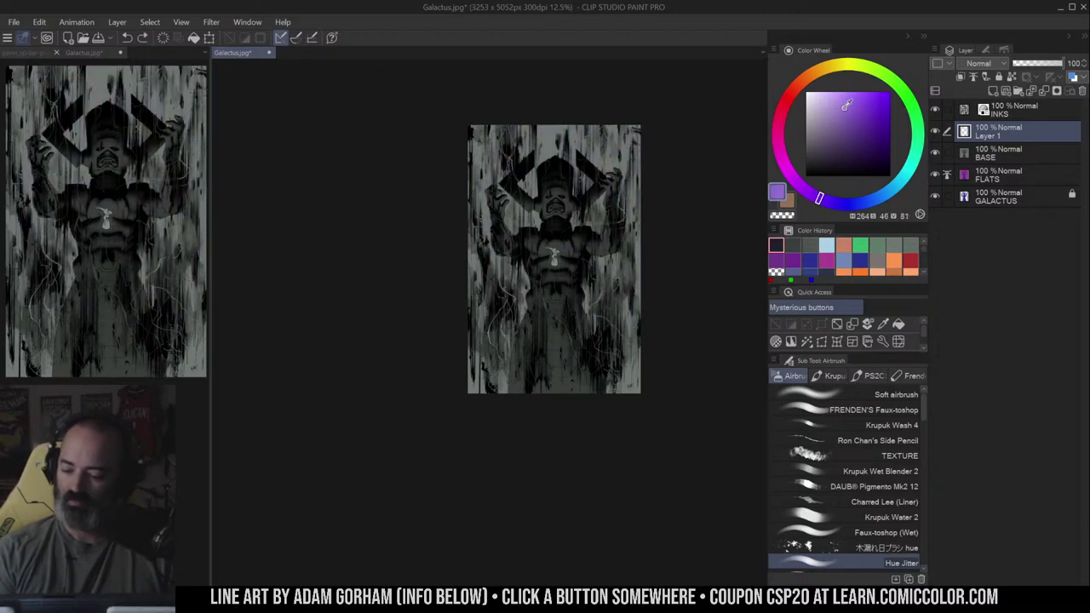
pyautogui.click(784, 164)
pyautogui.click(850, 104)
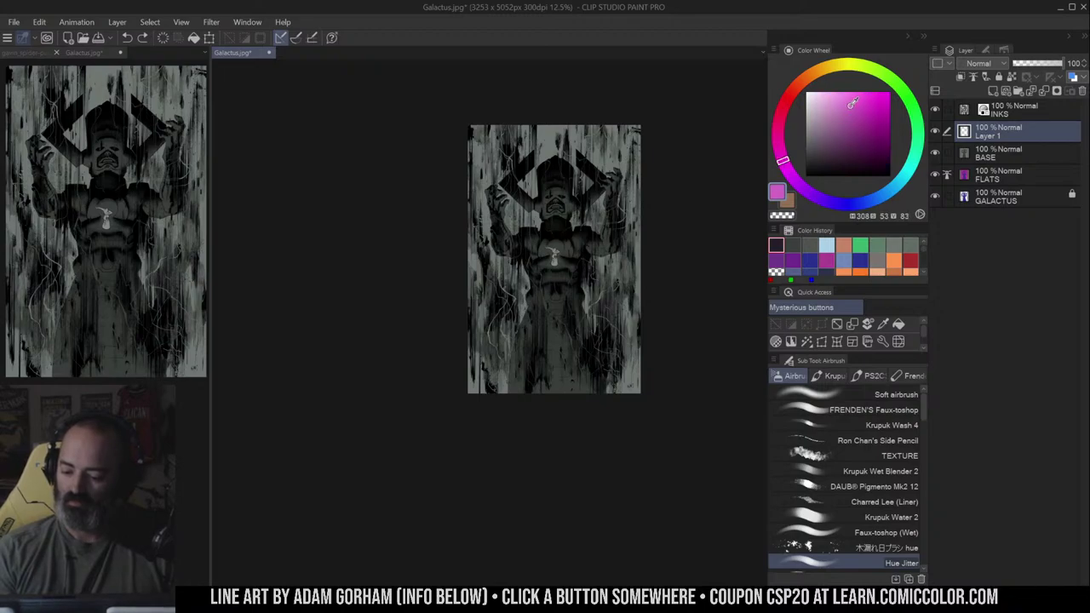
pyautogui.click(851, 107)
pyautogui.moveTo(625, 143)
pyautogui.mouseDown()
pyautogui.moveTo(629, 181)
pyautogui.moveTo(595, 143)
pyautogui.moveTo(587, 181)
pyautogui.moveTo(570, 124)
pyautogui.moveTo(553, 206)
pyautogui.moveTo(543, 143)
pyautogui.moveTo(543, 187)
pyautogui.moveTo(527, 136)
pyautogui.moveTo(525, 193)
pyautogui.moveTo(491, 124)
pyautogui.moveTo(485, 217)
pyautogui.moveTo(471, 241)
pyautogui.moveTo(552, 171)
pyautogui.moveTo(597, 198)
pyautogui.moveTo(619, 246)
pyautogui.moveTo(600, 216)
pyautogui.moveTo(517, 179)
pyautogui.moveTo(543, 250)
pyautogui.moveTo(622, 139)
pyautogui.moveTo(519, 239)
pyautogui.moveTo(498, 313)
pyautogui.moveTo(550, 253)
pyautogui.moveTo(515, 299)
pyautogui.moveTo(584, 286)
pyautogui.moveTo(629, 249)
pyautogui.moveTo(477, 304)
pyautogui.moveTo(527, 273)
pyautogui.moveTo(627, 260)
pyautogui.moveTo(487, 302)
pyautogui.moveTo(506, 311)
pyautogui.moveTo(590, 296)
pyautogui.moveTo(629, 325)
pyautogui.moveTo(494, 326)
pyautogui.moveTo(593, 313)
pyautogui.moveTo(595, 349)
pyautogui.moveTo(511, 375)
pyautogui.moveTo(495, 366)
pyautogui.moveTo(551, 407)
pyautogui.moveTo(640, 349)
pyautogui.moveTo(586, 366)
pyautogui.moveTo(550, 358)
pyautogui.moveTo(544, 294)
pyautogui.moveTo(603, 312)
pyautogui.moveTo(563, 364)
pyautogui.moveTo(546, 310)
pyautogui.moveTo(528, 320)
pyautogui.moveTo(564, 276)
pyautogui.moveTo(541, 267)
pyautogui.moveTo(480, 128)
pyautogui.moveTo(502, 138)
pyautogui.moveTo(489, 149)
pyautogui.moveTo(540, 103)
pyautogui.moveTo(526, 213)
pyautogui.moveTo(514, 120)
pyautogui.moveTo(536, 141)
pyautogui.moveTo(577, 151)
pyautogui.moveTo(582, 115)
pyautogui.moveTo(604, 141)
pyautogui.moveTo(514, 128)
pyautogui.moveTo(540, 149)
pyautogui.moveTo(517, 189)
pyautogui.moveTo(515, 142)
pyautogui.moveTo(513, 158)
pyautogui.moveTo(529, 124)
pyautogui.moveTo(554, 121)
pyautogui.moveTo(517, 203)
pyautogui.moveTo(594, 181)
pyautogui.mouseUp()
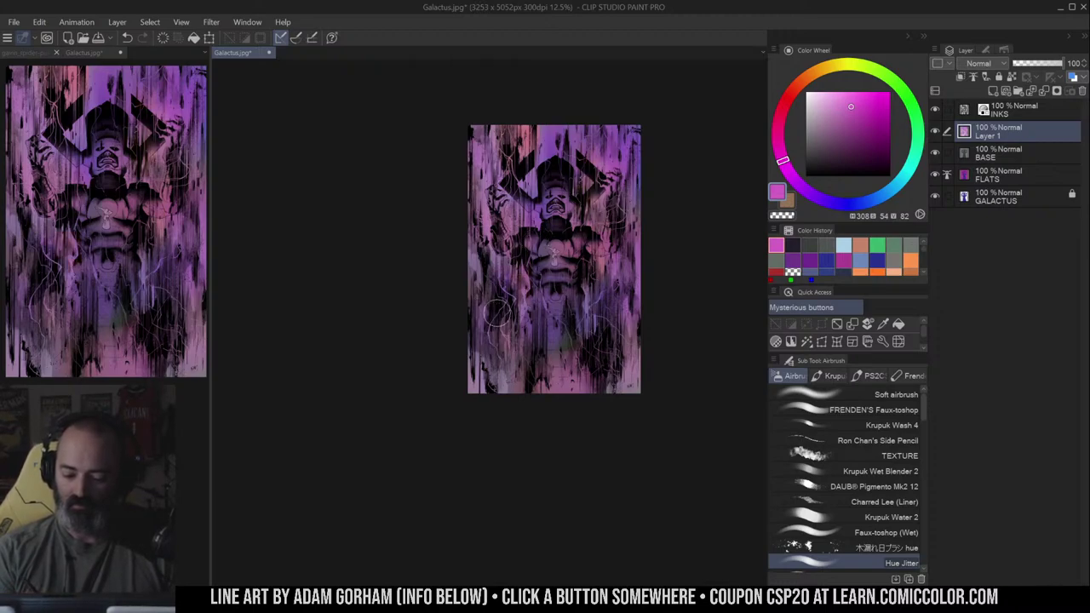
pyautogui.moveTo(498, 314)
pyautogui.mouseDown()
pyautogui.moveTo(483, 388)
pyautogui.moveTo(567, 335)
pyautogui.moveTo(578, 375)
pyautogui.moveTo(566, 350)
pyautogui.moveTo(628, 319)
pyautogui.moveTo(615, 388)
pyautogui.moveTo(596, 220)
pyautogui.mouseUp()
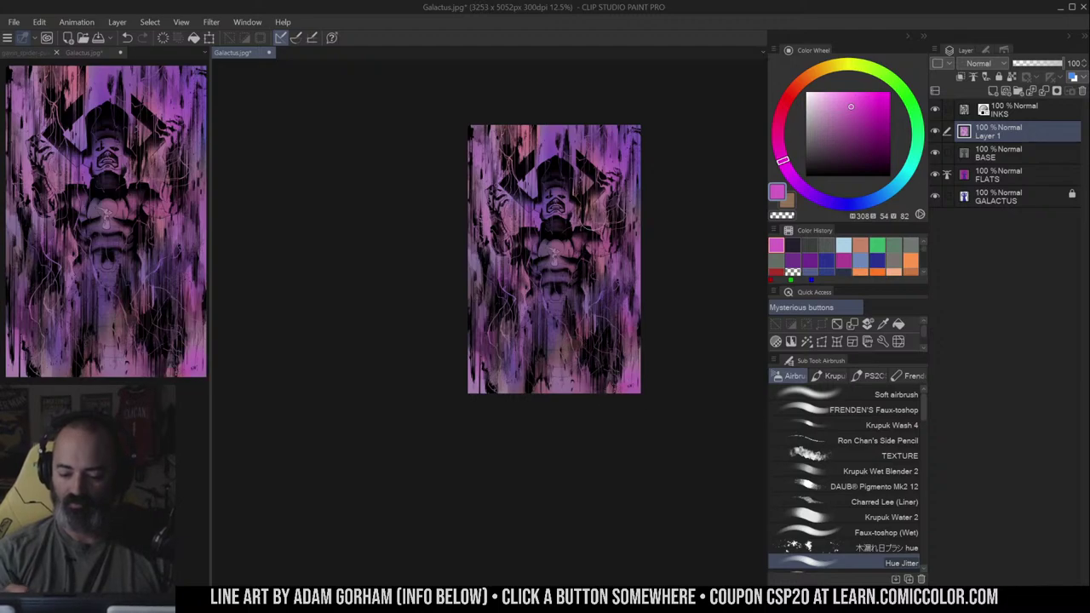
pyautogui.moveTo(602, 171); pyautogui.dragTo(610, 165)
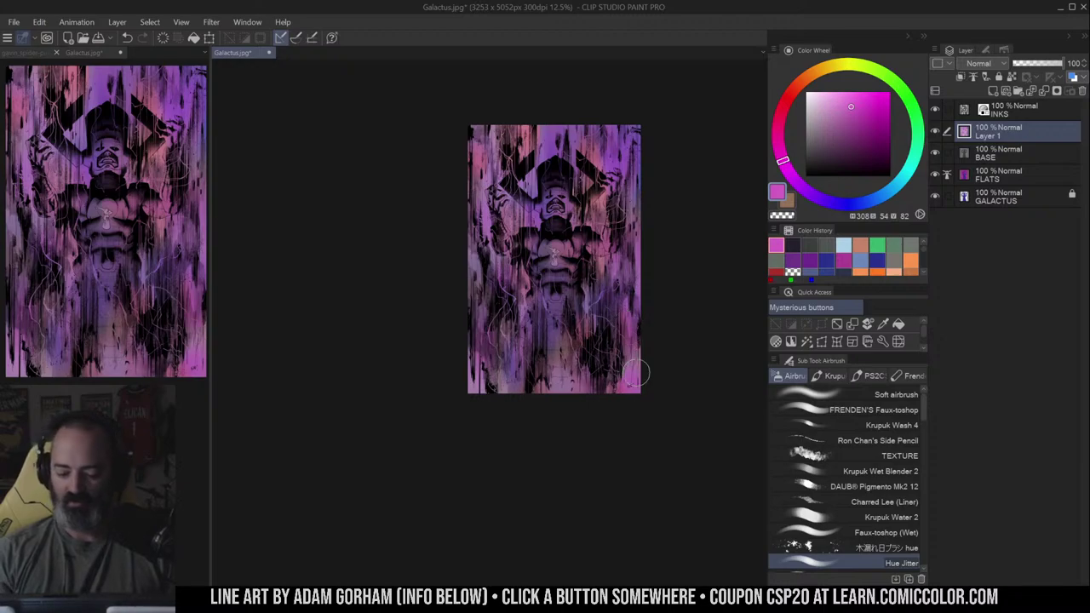
pyautogui.moveTo(688, 233); pyautogui.dragTo(668, 216)
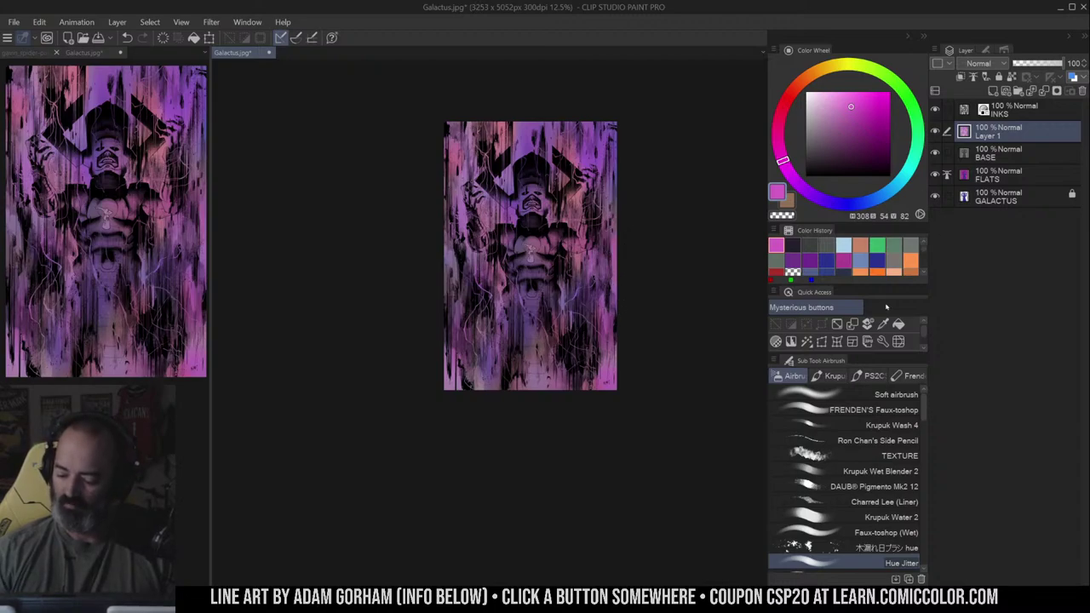
# - Paint strokes near the upper right and left edges of Layer 1 with an enlarged Krupuk Wash 4 brush in sampled dusty pink and purple
pyautogui.click(860, 425)
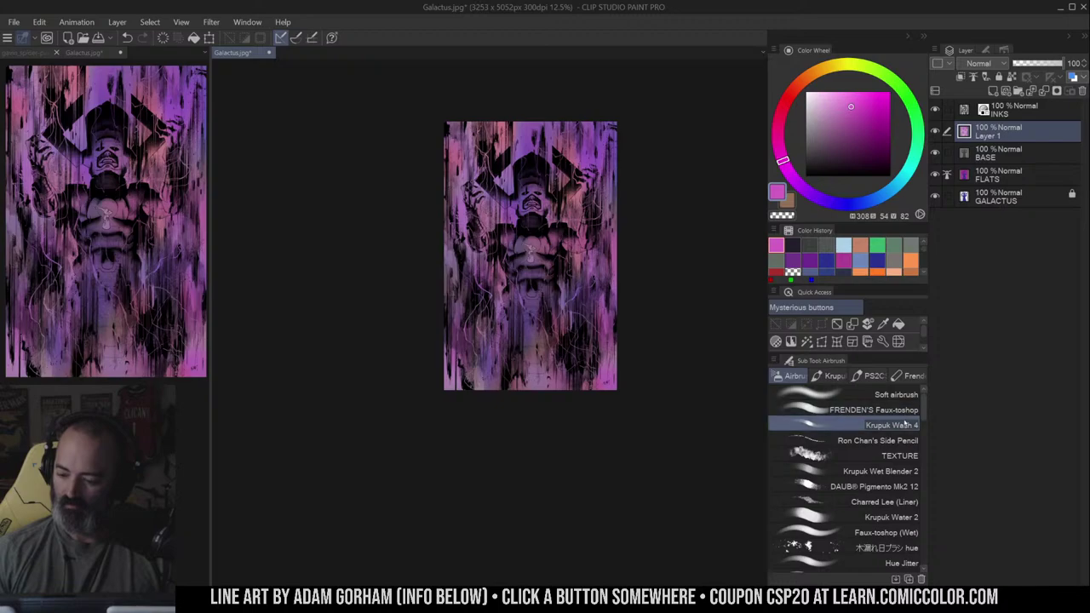
pyautogui.keyDown('alt'); pyautogui.click(571, 148); pyautogui.keyUp('alt')
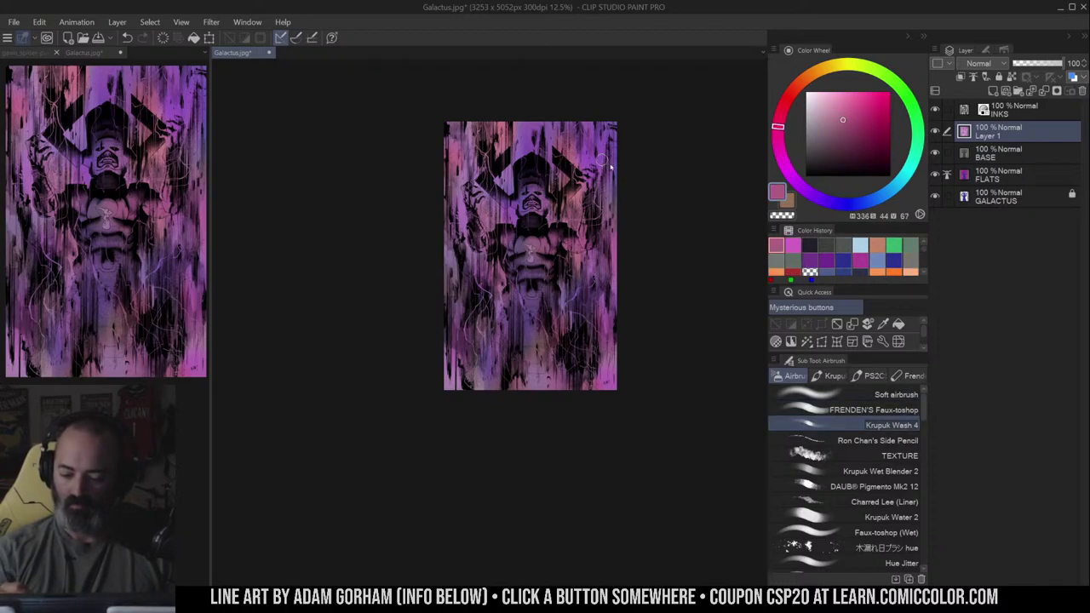
pyautogui.press(']')
pyautogui.press(']')
pyautogui.moveTo(616, 167); pyautogui.dragTo(614, 195)
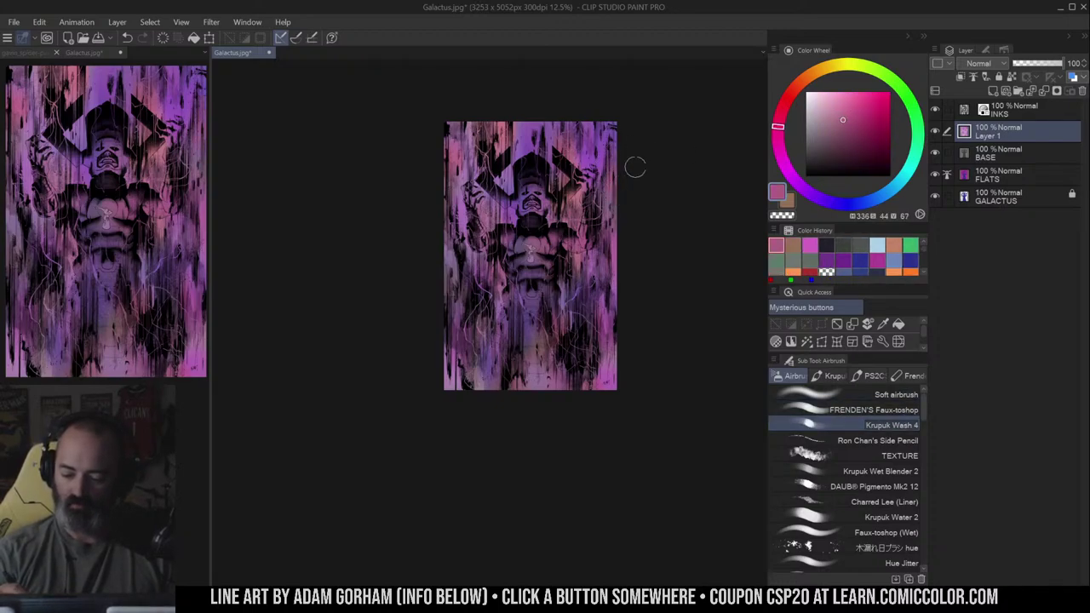
pyautogui.keyDown('alt'); pyautogui.click(449, 286); pyautogui.keyUp('alt')
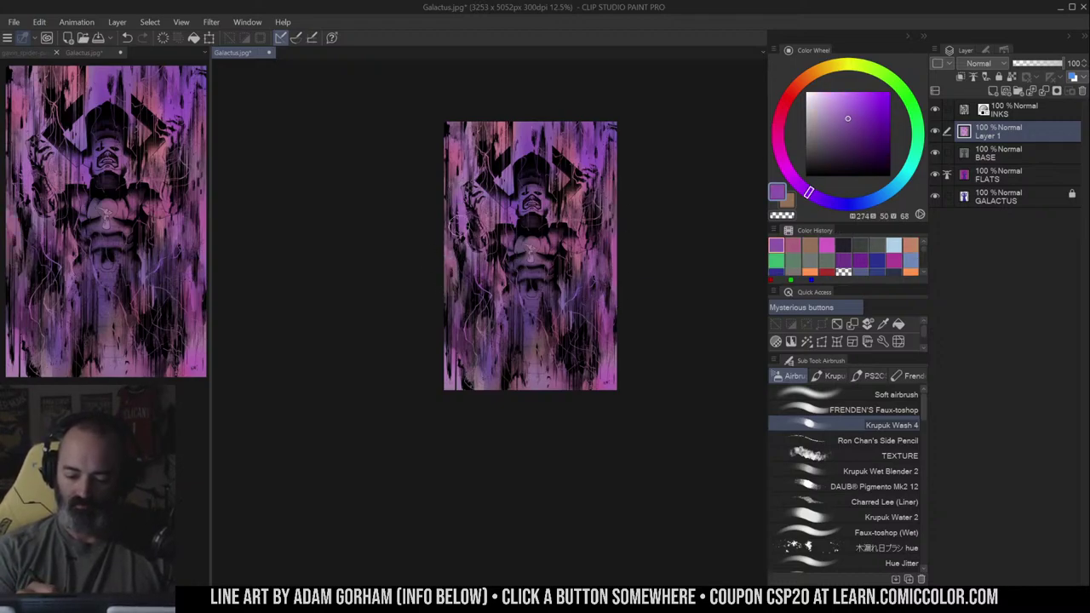
pyautogui.moveTo(459, 225); pyautogui.dragTo(458, 155)
# - Sample further muted purples and pinks from the artwork and blend them into Layer 1 around the helmet with Krupuk Wash 4
pyautogui.keyDown('alt'); pyautogui.click(595, 266); pyautogui.keyUp('alt')
pyautogui.keyDown('alt'); pyautogui.click(535, 351); pyautogui.keyUp('alt')
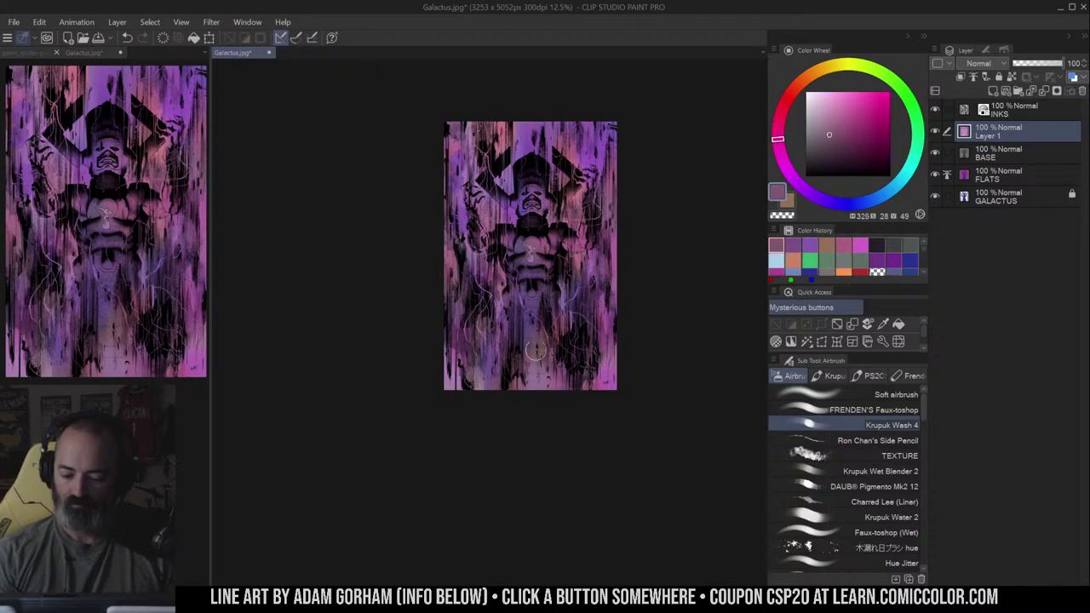
pyautogui.keyDown('alt'); pyautogui.click(503, 128); pyautogui.keyUp('alt')
pyautogui.keyDown('alt'); pyautogui.click(494, 131); pyautogui.keyUp('alt')
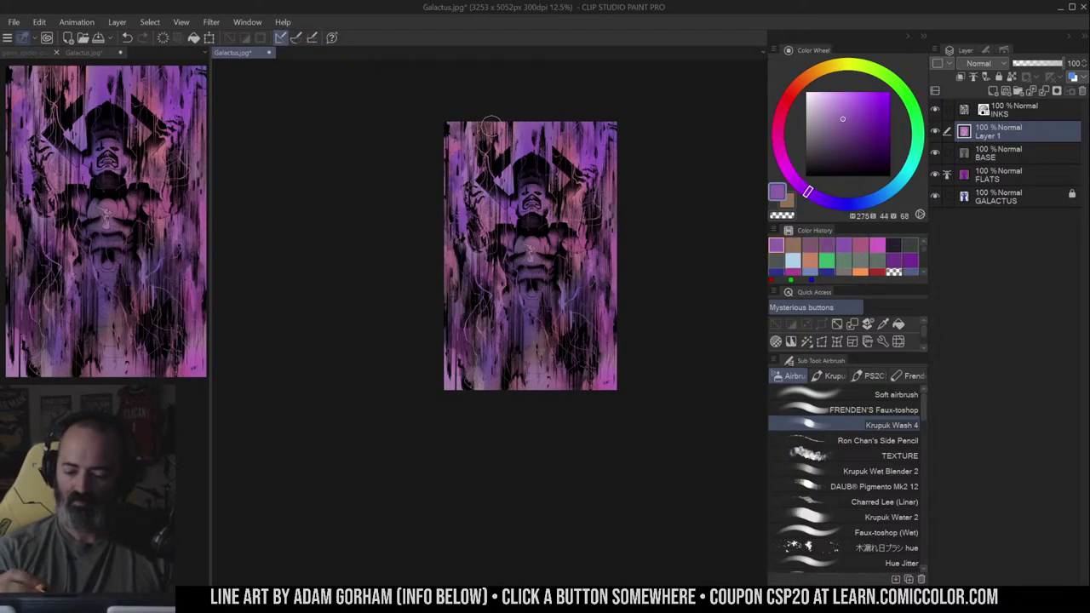
pyautogui.keyDown('alt'); pyautogui.click(512, 215); pyautogui.keyUp('alt')
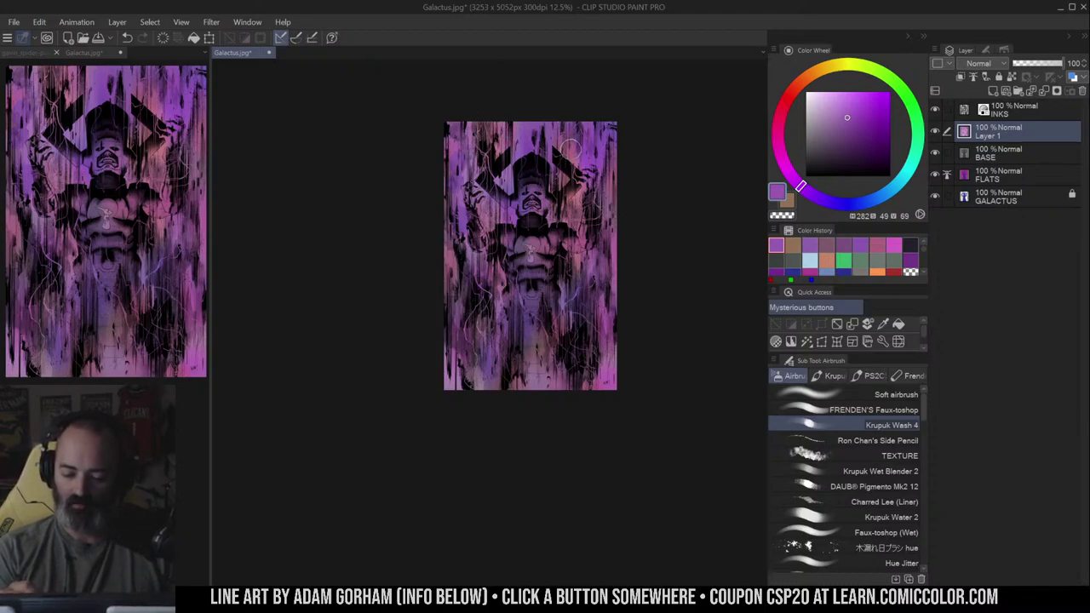
pyautogui.keyDown('alt'); pyautogui.click(571, 145); pyautogui.keyUp('alt')
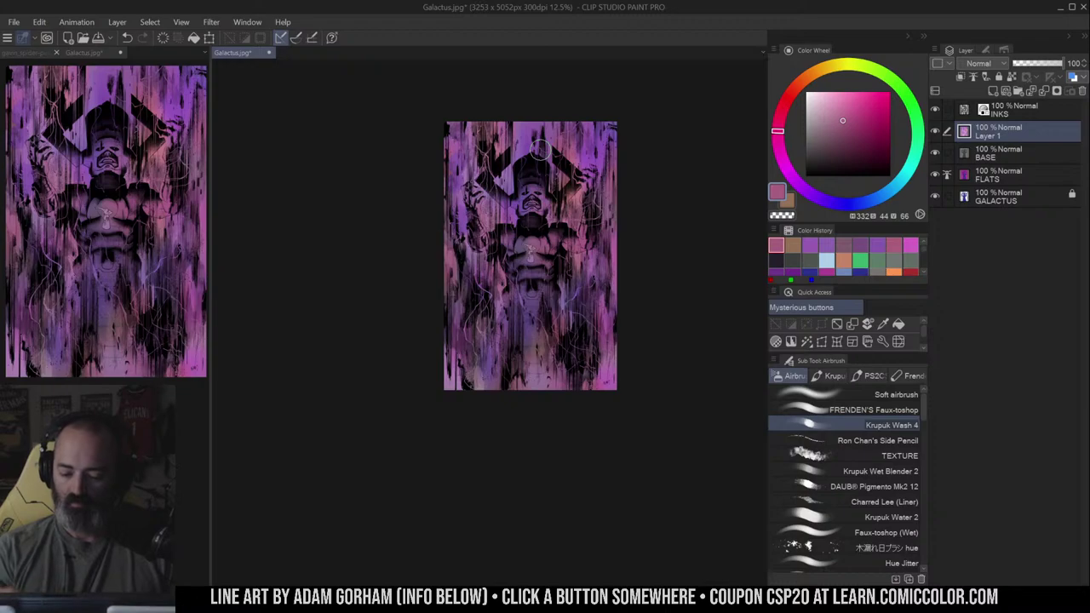
# - Strongly boost the saturation of Layer 1 with a Hue/Saturation/Luminosity adjustment
pyautogui.keyDown('ctrl'); pyautogui.click(600, 257); pyautogui.keyUp('ctrl')
pyautogui.moveTo(616, 240); pyautogui.dragTo(648, 236)
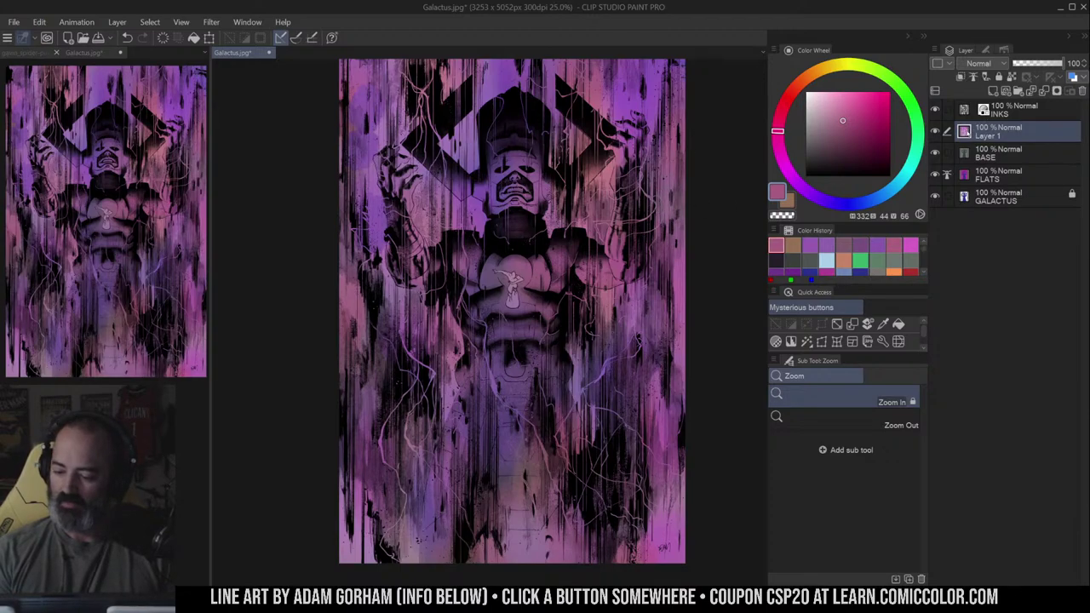
pyautogui.hotkey('ctrl', 'u')
pyautogui.moveTo(922, 154); pyautogui.dragTo(943, 156)
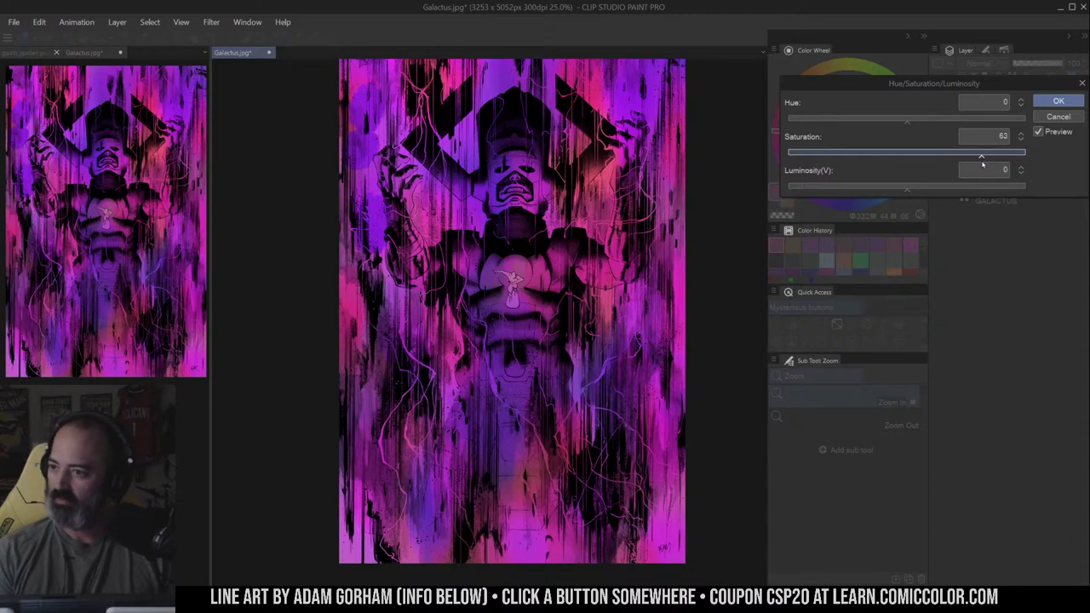
pyautogui.click(1054, 103)
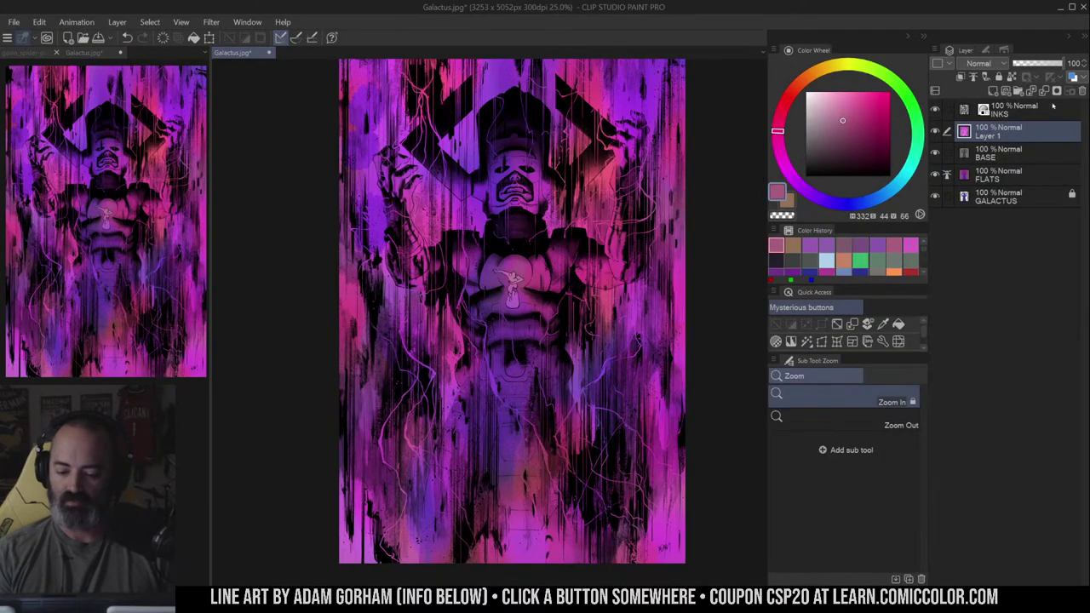
# - Preview the canvas with the CMYK: U.S. Sheetfed Coated v2 color profile
pyautogui.hotkey('ctrl', 'y')
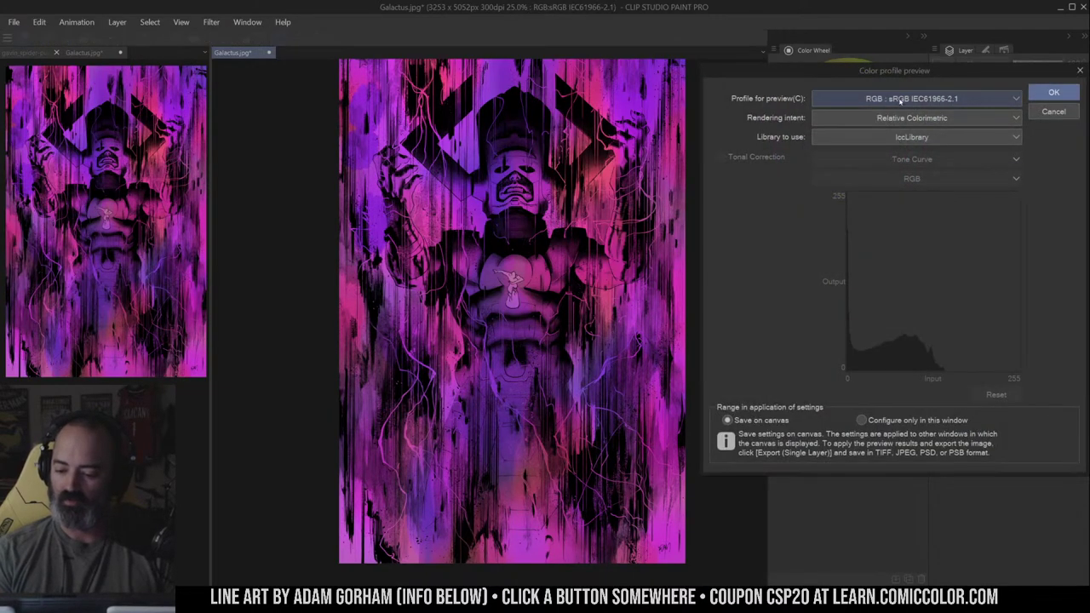
pyautogui.click(901, 100)
pyautogui.click(894, 305)
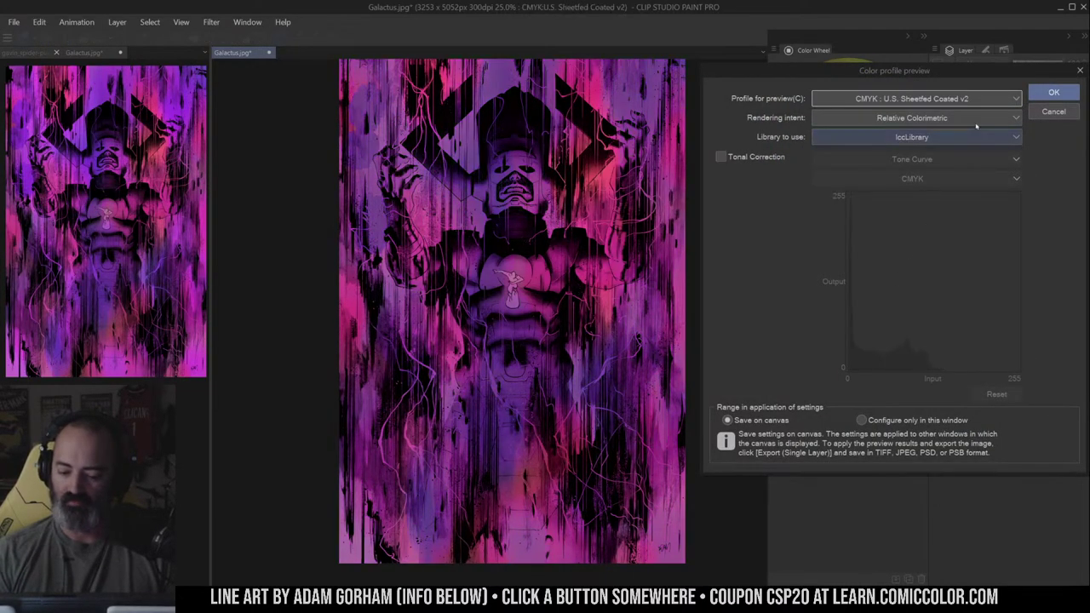
pyautogui.click(1055, 92)
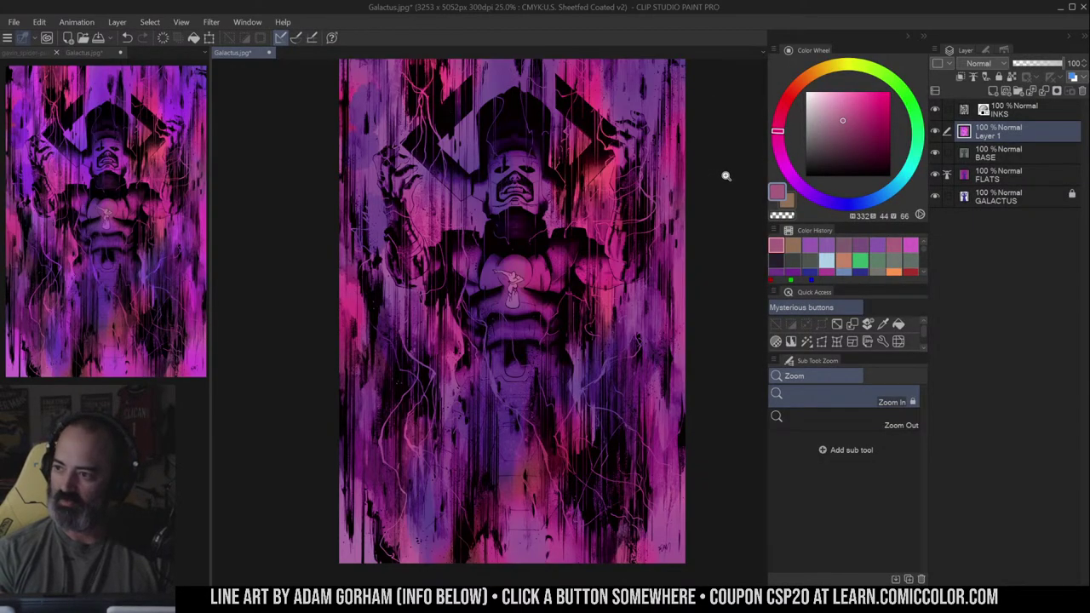
# - Lower the saturation of Layer 1 with a Saturation value of -14
pyautogui.hotkey('ctrl', 'u')
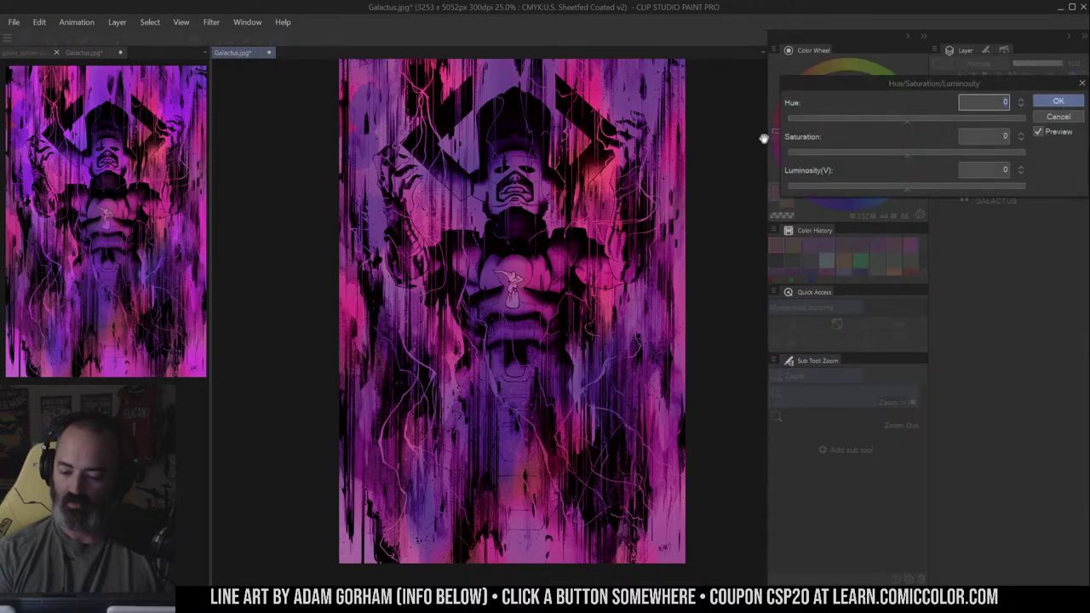
pyautogui.moveTo(895, 156); pyautogui.dragTo(880, 159)
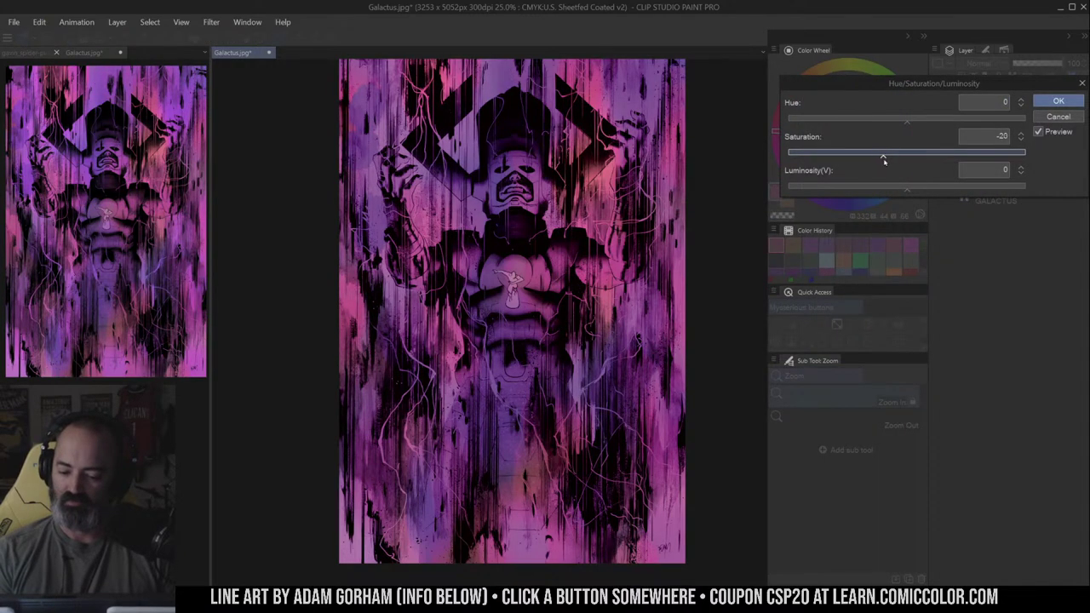
pyautogui.press('Return')
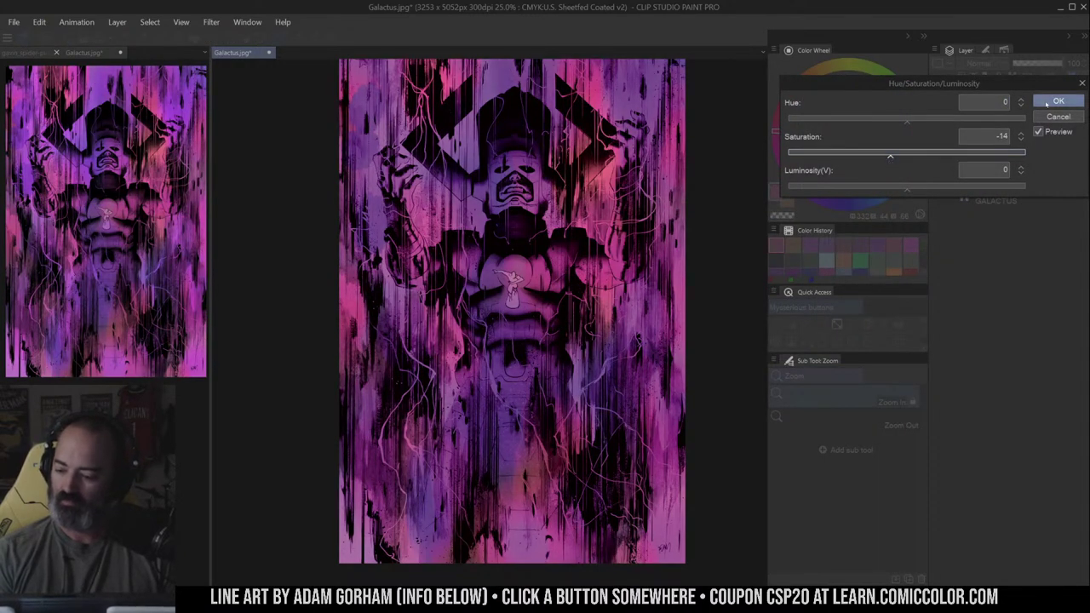
# - Examine the recolored artwork in the CMYK preview, both close up and as a whole
pyautogui.keyDown('alt'); pyautogui.click(588, 262); pyautogui.keyUp('alt')
pyautogui.moveTo(610, 244)
pyautogui.mouseDown()
pyautogui.moveTo(596, 241)
pyautogui.moveTo(616, 261)
pyautogui.mouseUp()
pyautogui.click(590, 255)
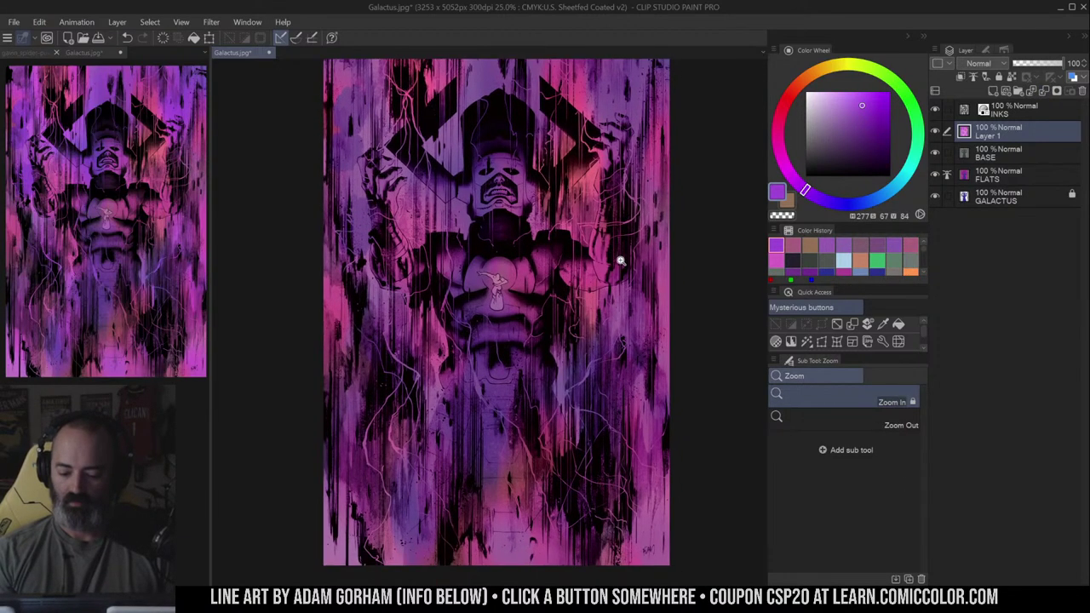
pyautogui.scroll(-3, 615, 262)
pyautogui.scroll(1, 617, 255)
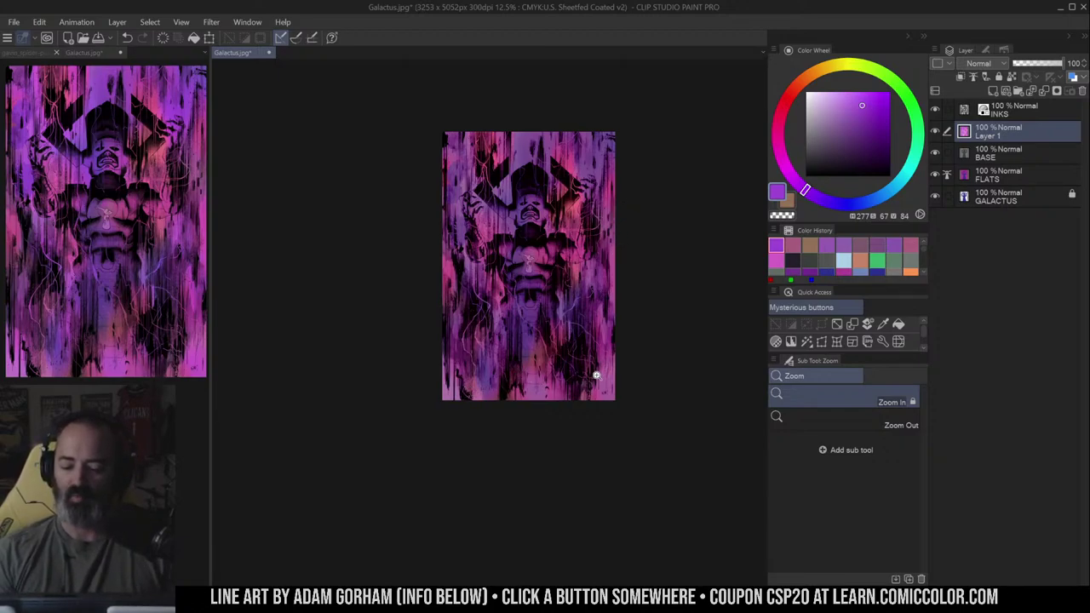
pyautogui.click(571, 213)
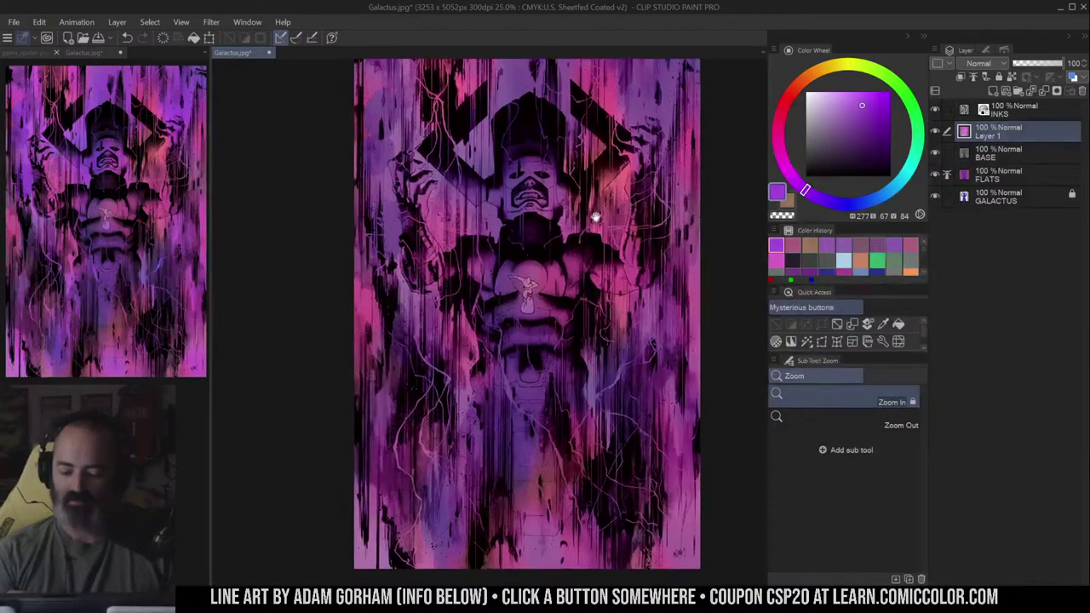
pyautogui.moveTo(645, 283); pyautogui.dragTo(638, 240)
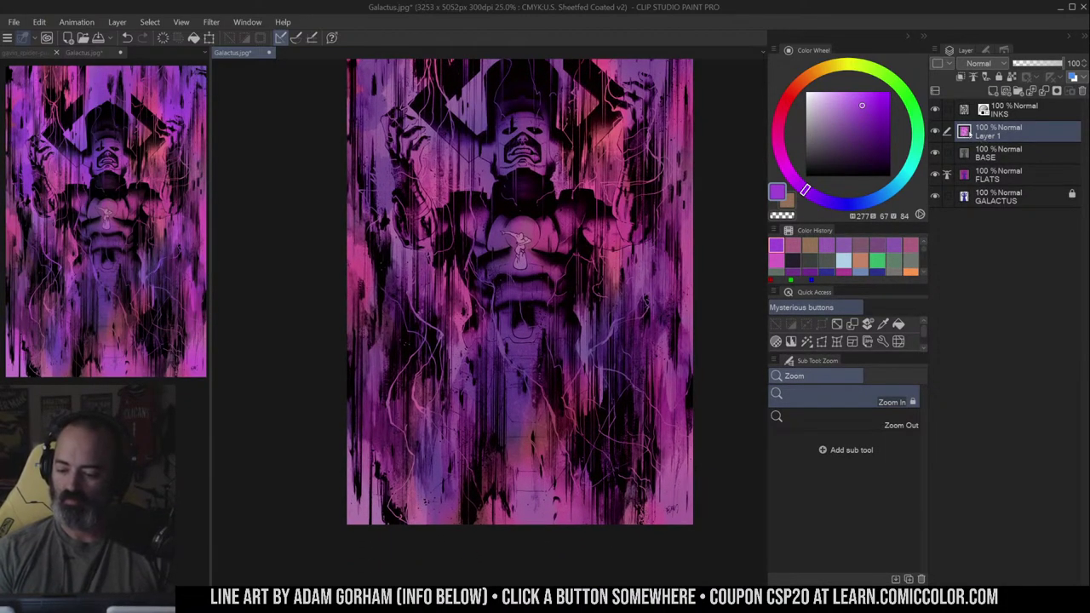
pyautogui.moveTo(690, 236); pyautogui.dragTo(648, 265)
pyautogui.keyDown('alt'); pyautogui.click(647, 267); pyautogui.keyUp('alt')
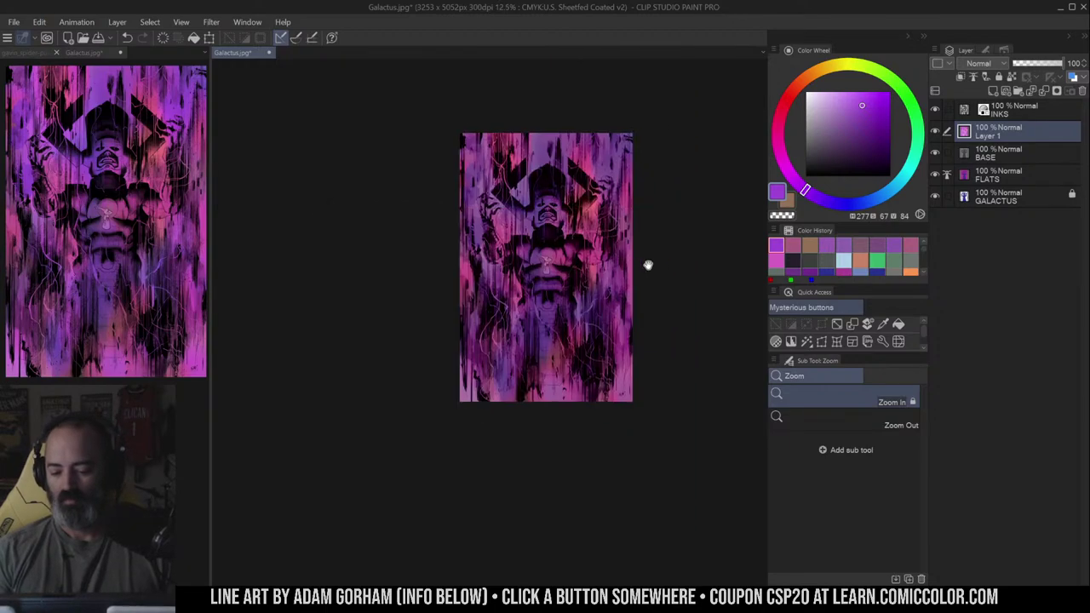
# - Add a Hard light layer named HL above Layer 1 and airbrush pink (H 304, S 48, V 91) softly over the artwork's lower part
pyautogui.hotkey('ctrl', 'shift', 'n')
pyautogui.press('b')
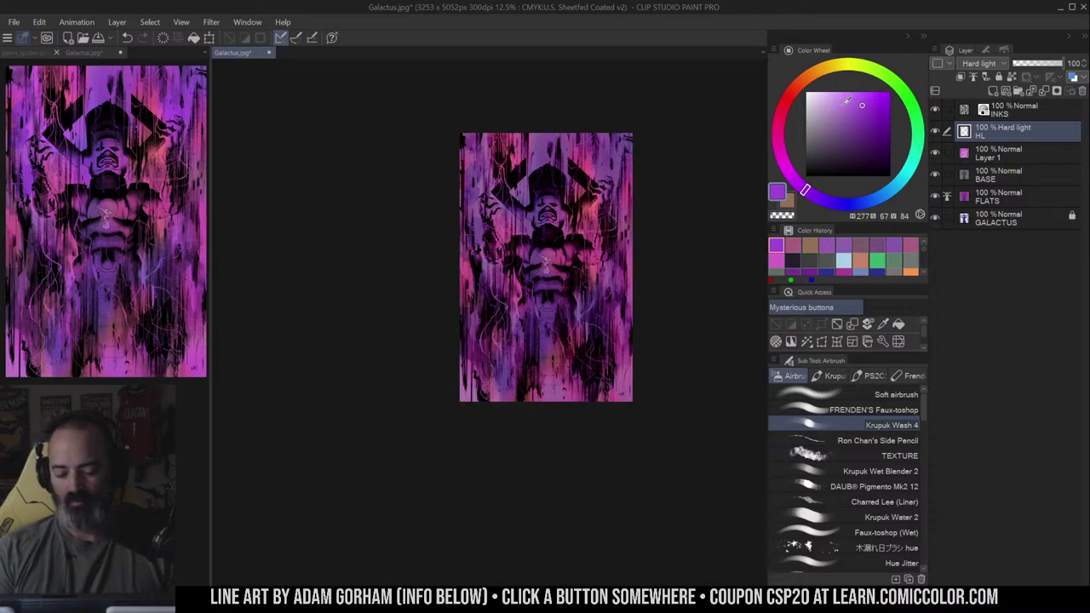
pyautogui.keyDown('alt'); pyautogui.click(621, 323); pyautogui.keyUp('alt')
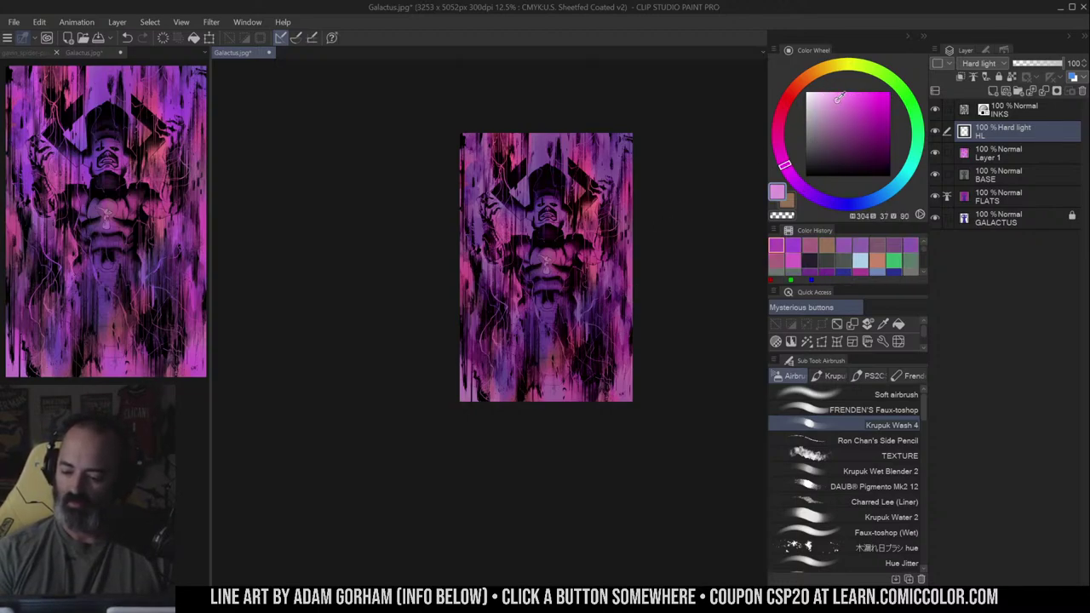
pyautogui.click(894, 394)
pyautogui.click(846, 99)
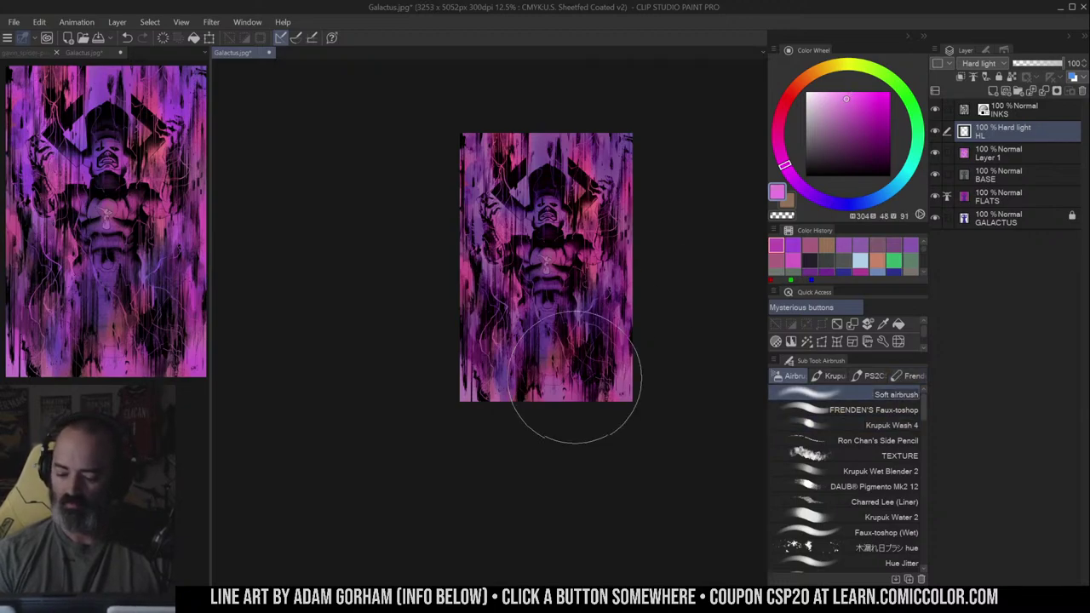
pyautogui.moveTo(575, 378)
pyautogui.mouseDown()
pyautogui.moveTo(526, 374)
pyautogui.moveTo(524, 395)
pyautogui.moveTo(491, 395)
pyautogui.moveTo(479, 351)
pyautogui.mouseUp()
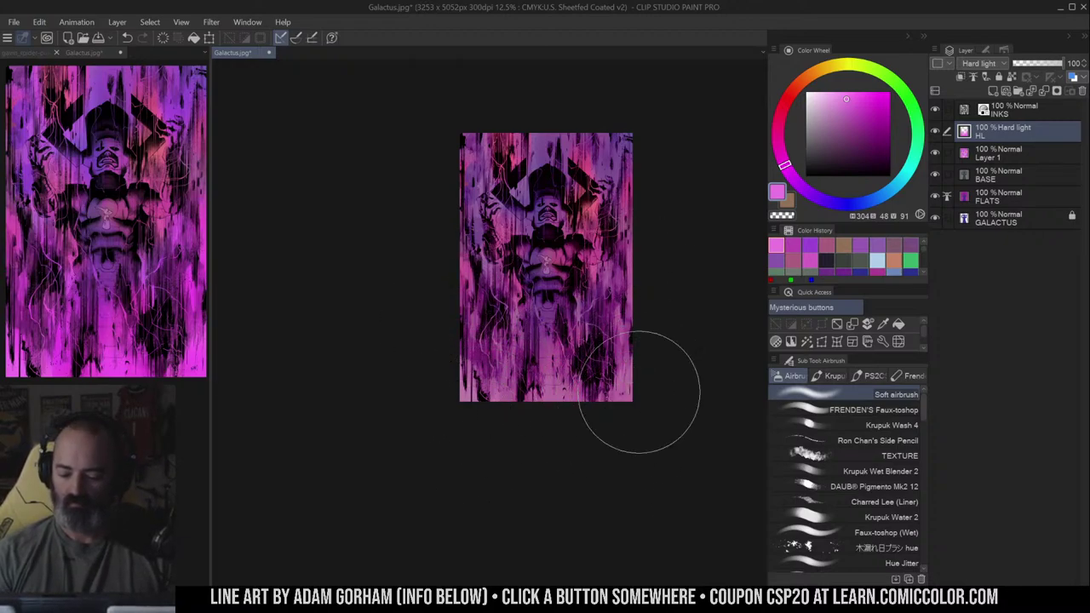
# - Airbrush a paler pink (H 304, S 20, V 93) along the artwork's bottom edge on HL with a smaller Soft airbrush
pyautogui.press('[')
pyautogui.press('[')
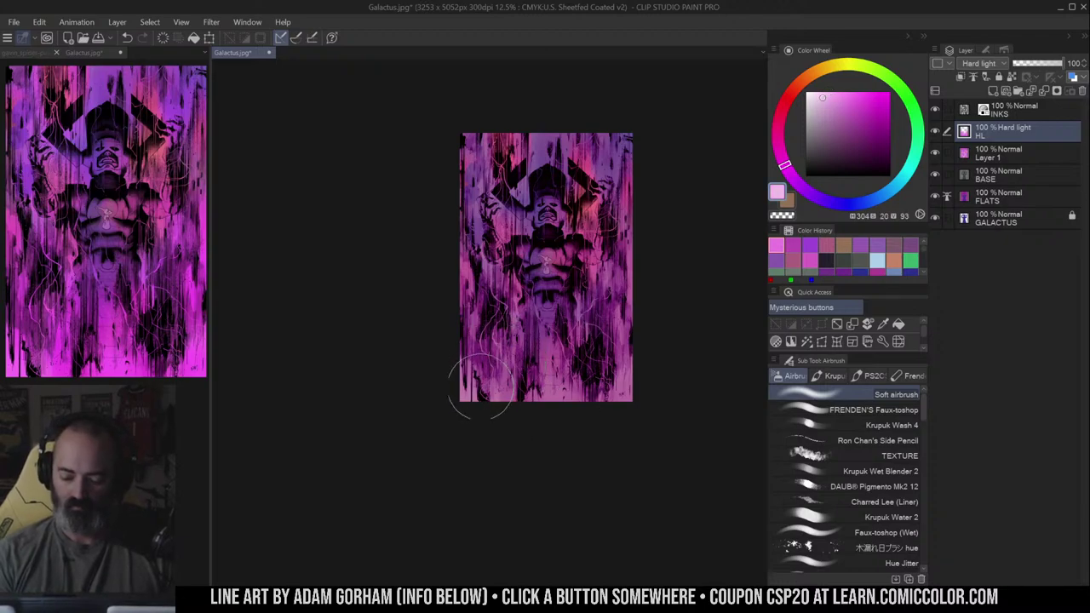
pyautogui.moveTo(480, 388)
pyautogui.mouseDown()
pyautogui.moveTo(472, 419)
pyautogui.moveTo(499, 400)
pyautogui.moveTo(490, 420)
pyautogui.moveTo(485, 358)
pyautogui.moveTo(462, 359)
pyautogui.moveTo(483, 394)
pyautogui.moveTo(597, 409)
pyautogui.moveTo(637, 354)
pyautogui.moveTo(650, 402)
pyautogui.mouseUp()
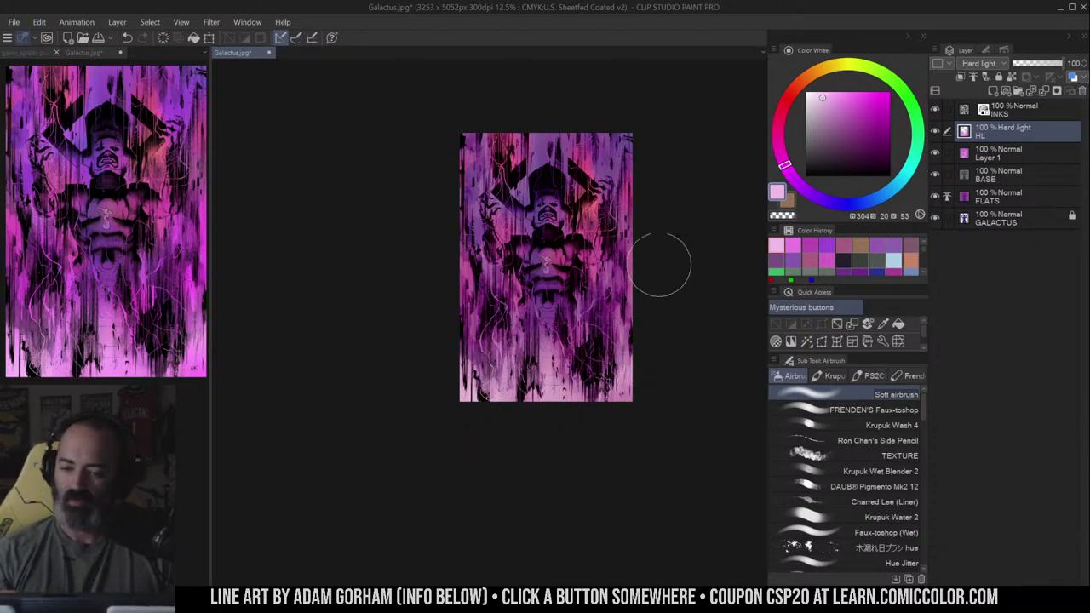
pyautogui.press('space')
pyautogui.moveTo(671, 250); pyautogui.dragTo(664, 234)
pyautogui.press('m')
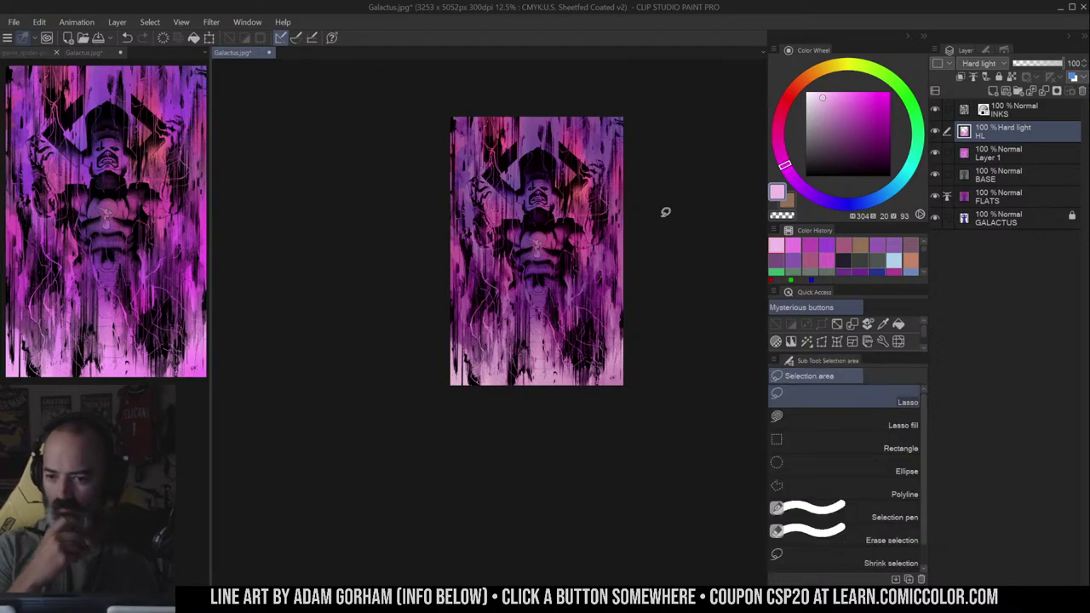
pyautogui.press('space')
pyautogui.moveTo(653, 188); pyautogui.dragTo(657, 191)
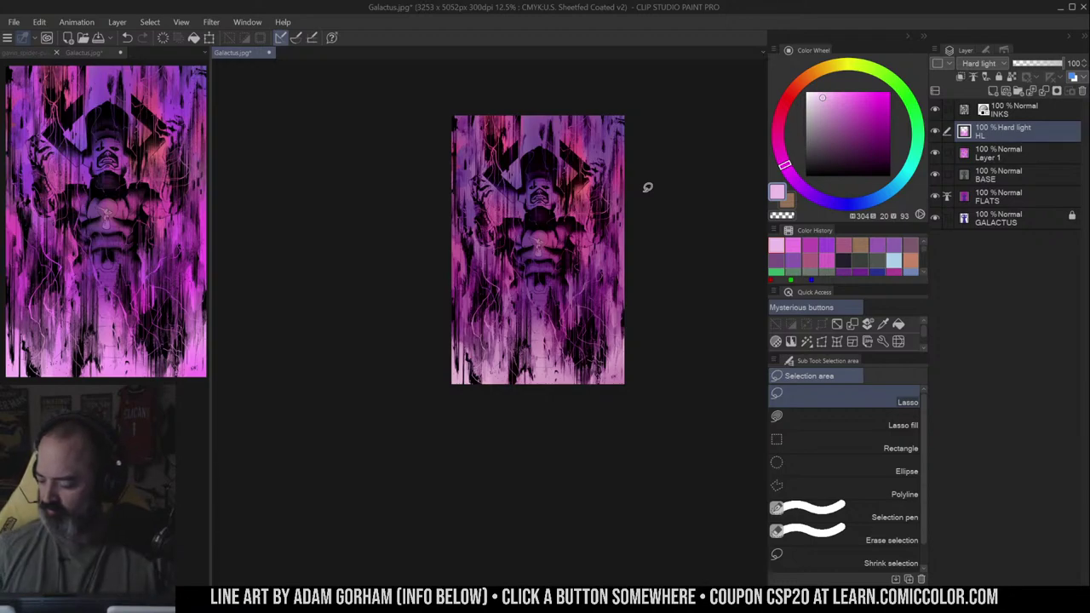
# - Add an Overlay layer named OL above HL and switch back to the Soft airbrush
pyautogui.keyDown('ctrl'); pyautogui.click(616, 321); pyautogui.keyUp('ctrl')
pyautogui.moveTo(611, 294); pyautogui.dragTo(638, 413)
pyautogui.click(838, 326)
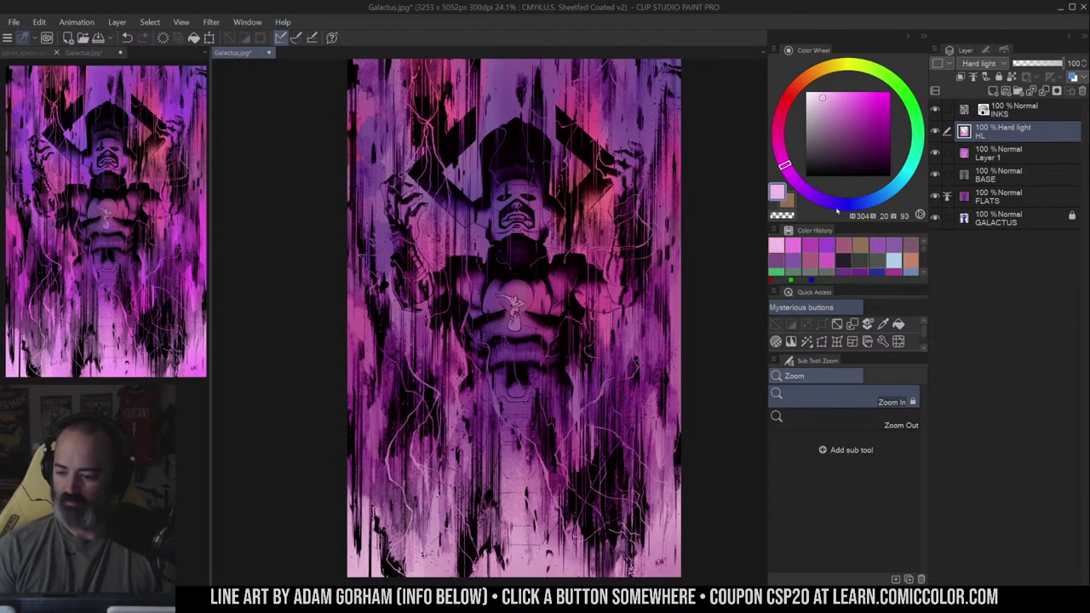
pyautogui.press('F2')
pyautogui.press('b')
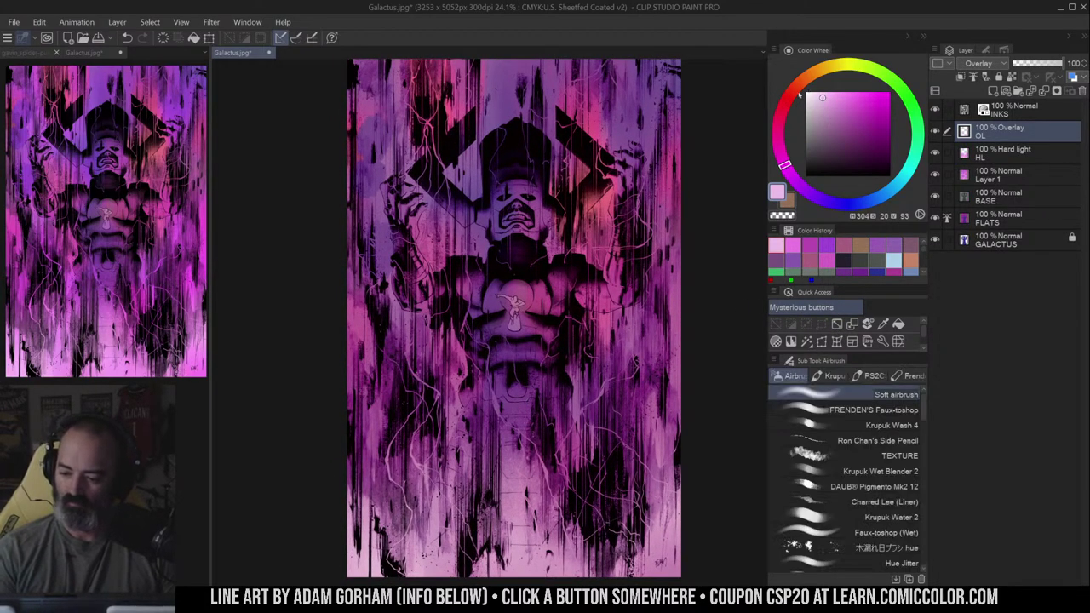
# - Airbrush orange-red over the lower half on OL, first with H 14, S 64, V 82, then with V raised to 92
pyautogui.click(797, 85)
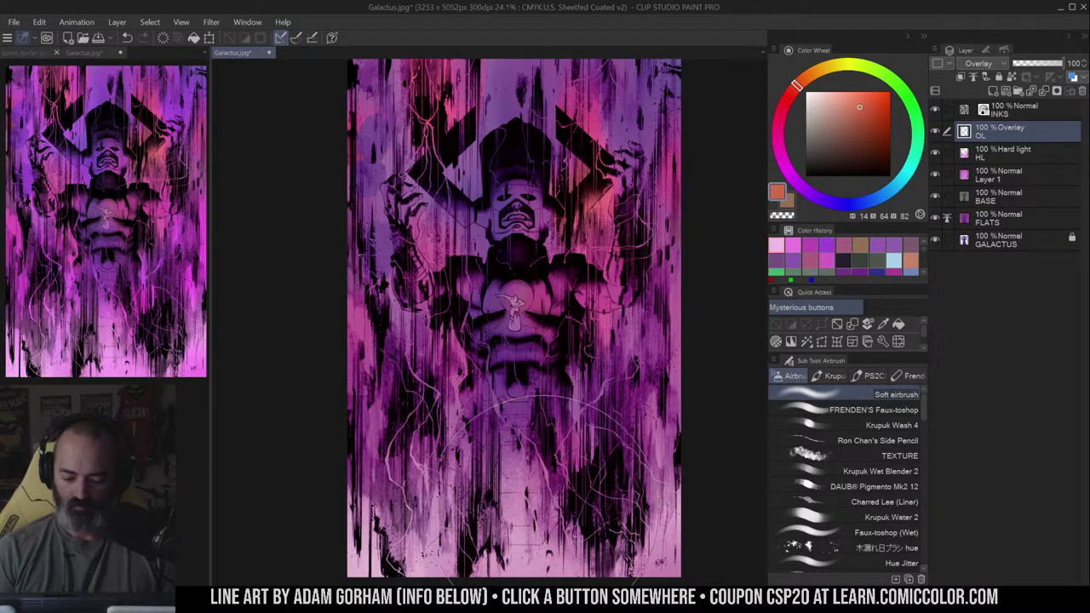
pyautogui.moveTo(418, 507)
pyautogui.mouseDown()
pyautogui.moveTo(428, 480)
pyautogui.moveTo(382, 463)
pyautogui.moveTo(633, 502)
pyautogui.moveTo(608, 536)
pyautogui.moveTo(416, 502)
pyautogui.moveTo(399, 544)
pyautogui.moveTo(615, 485)
pyautogui.moveTo(405, 444)
pyautogui.moveTo(689, 421)
pyautogui.mouseUp()
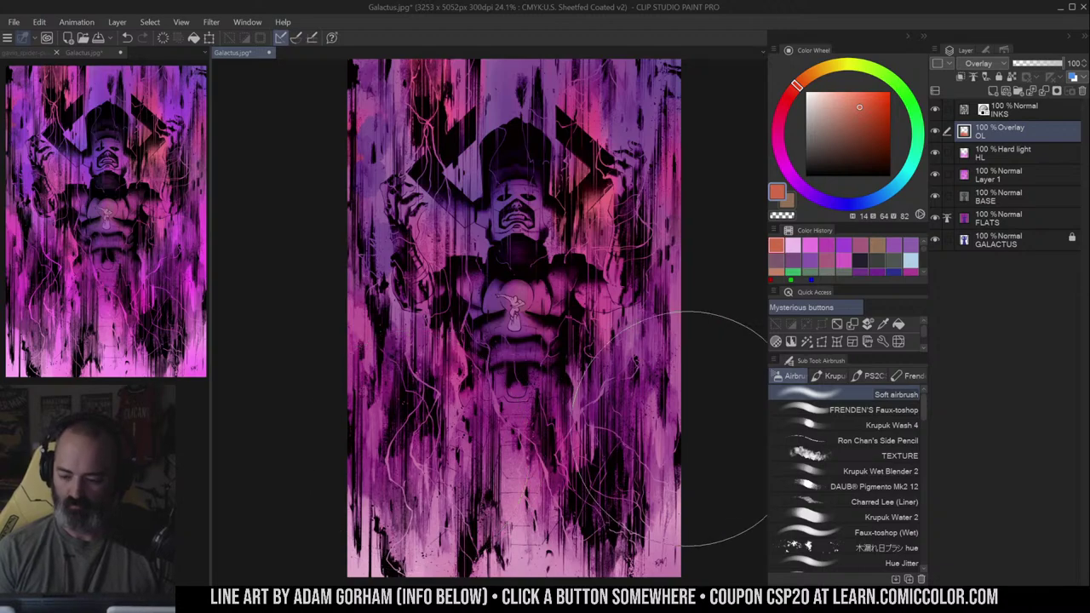
pyautogui.click(860, 98)
pyautogui.moveTo(293, 441)
pyautogui.mouseDown()
pyautogui.moveTo(328, 486)
pyautogui.moveTo(536, 414)
pyautogui.moveTo(664, 436)
pyautogui.moveTo(411, 516)
pyautogui.moveTo(619, 475)
pyautogui.mouseUp()
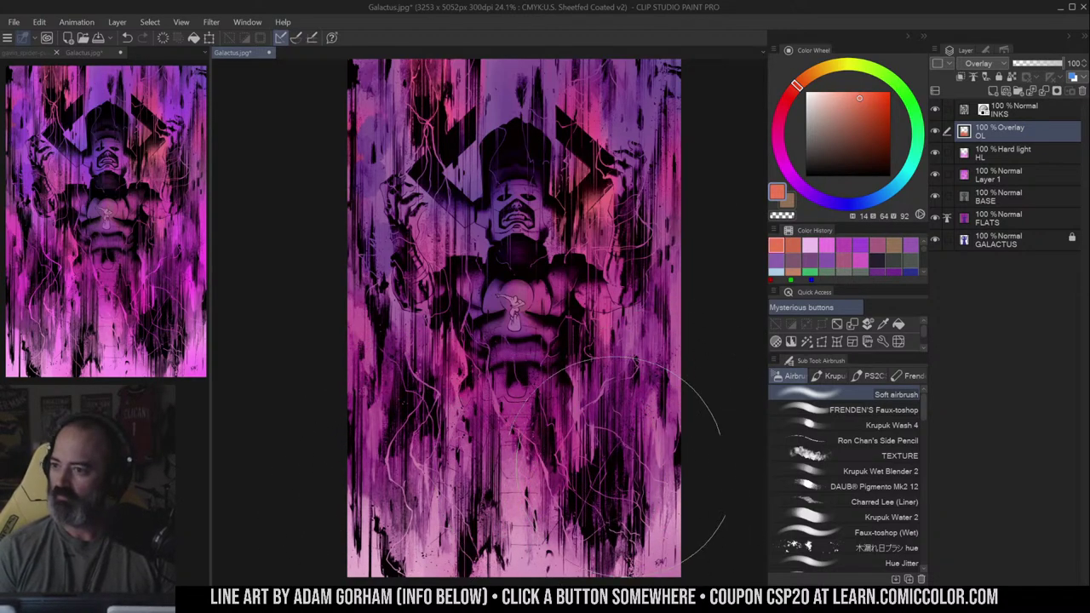
# - Airbrush orange-red (H 14, S 64, V 92) over the artwork's lower half on HL, undoing the extra dab at bottom center
pyautogui.click(1014, 151)
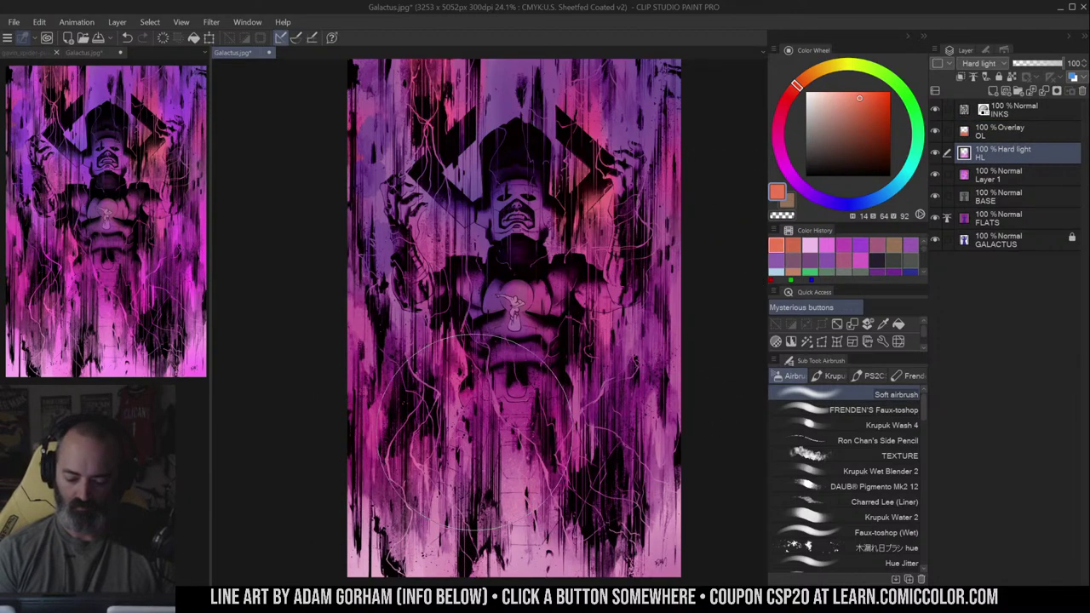
pyautogui.moveTo(477, 426)
pyautogui.mouseDown()
pyautogui.moveTo(375, 417)
pyautogui.moveTo(648, 451)
pyautogui.moveTo(685, 382)
pyautogui.moveTo(681, 468)
pyautogui.mouseUp()
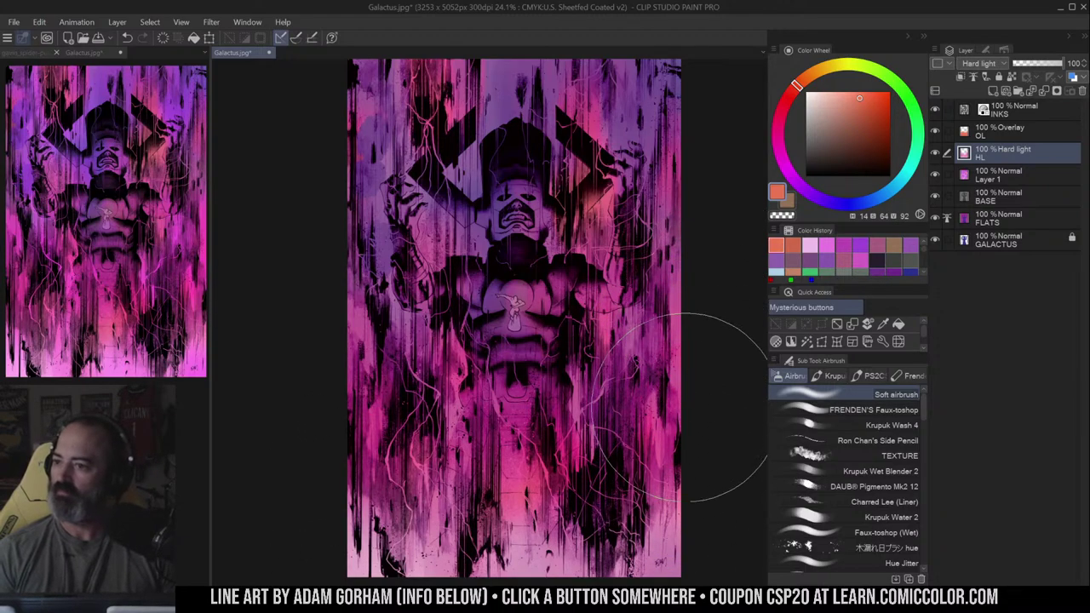
pyautogui.moveTo(516, 503); pyautogui.dragTo(533, 516)
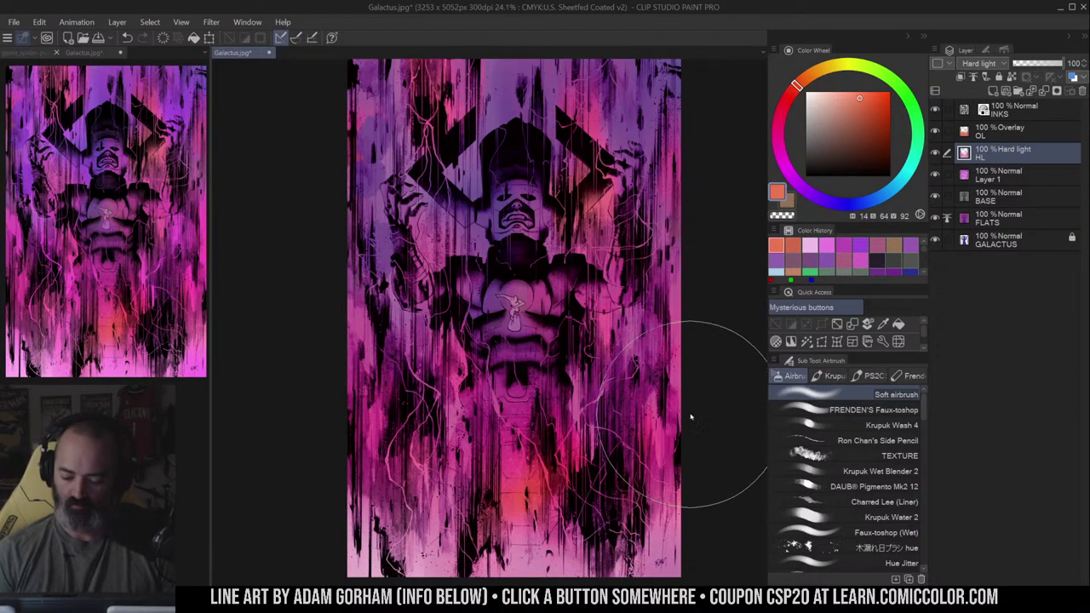
pyautogui.hotkey('ctrl', 'z')
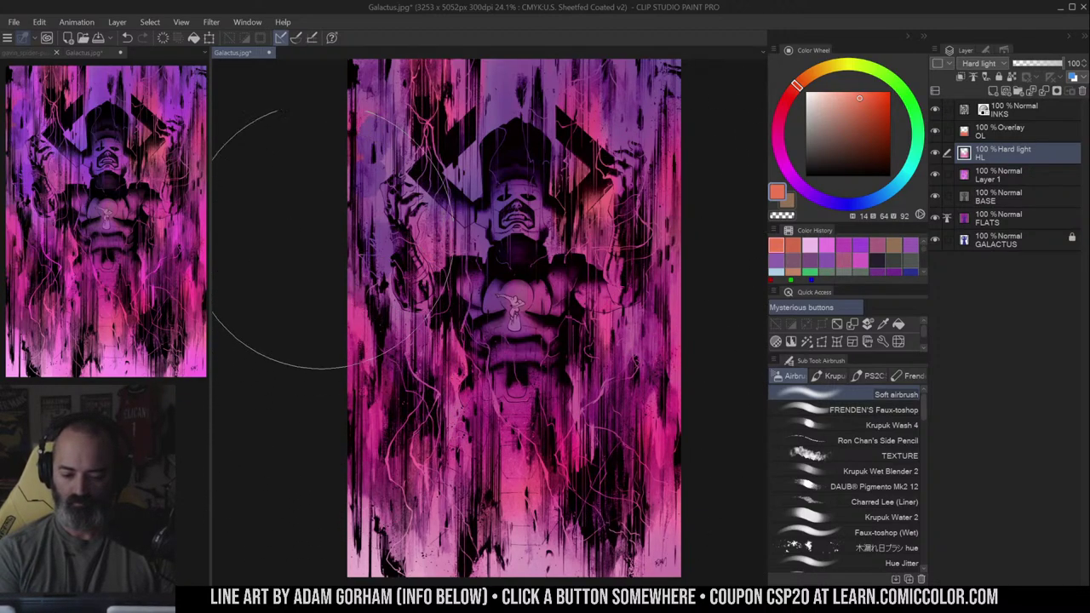
# - Add a Hard light layer named HL above the INKS layer
pyautogui.hotkey('ctrl', 'space')
pyautogui.moveTo(600, 234); pyautogui.dragTo(562, 236)
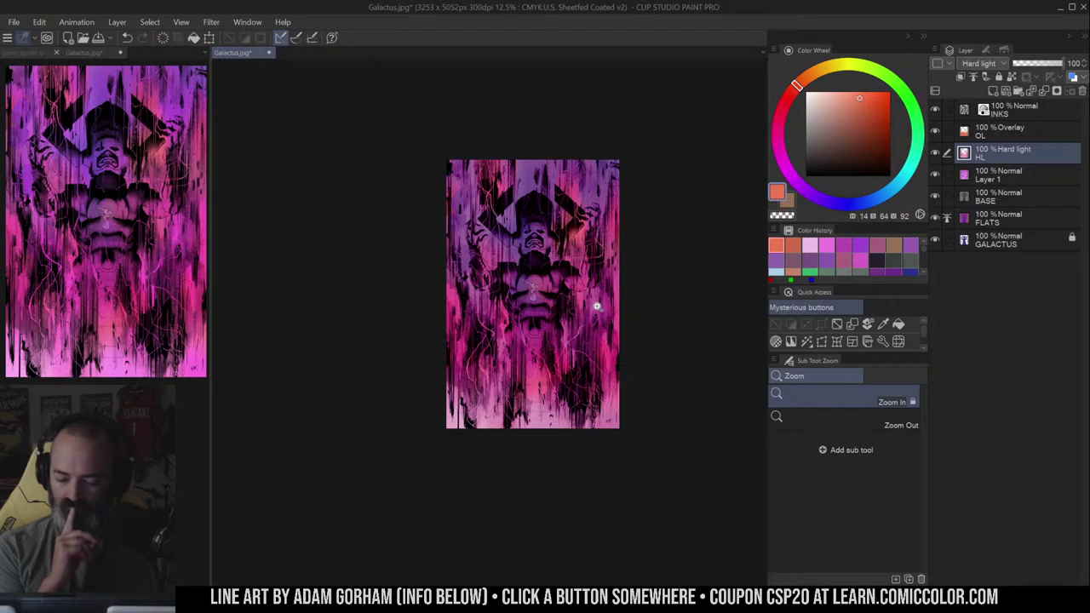
pyautogui.click(589, 247)
pyautogui.moveTo(626, 242); pyautogui.dragTo(651, 272)
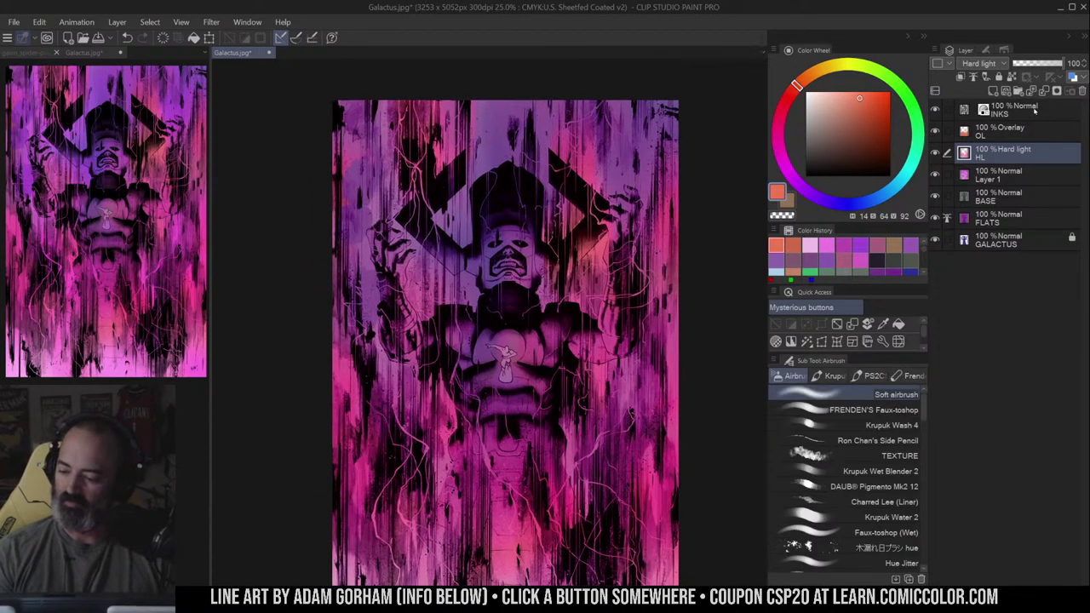
pyautogui.click(1035, 111)
pyautogui.press('F2')
# - Try airbrushing bright pink (H 307, S 56, V 100) along the upper-left lightning on the new HL layer, then undo it
pyautogui.click(784, 159)
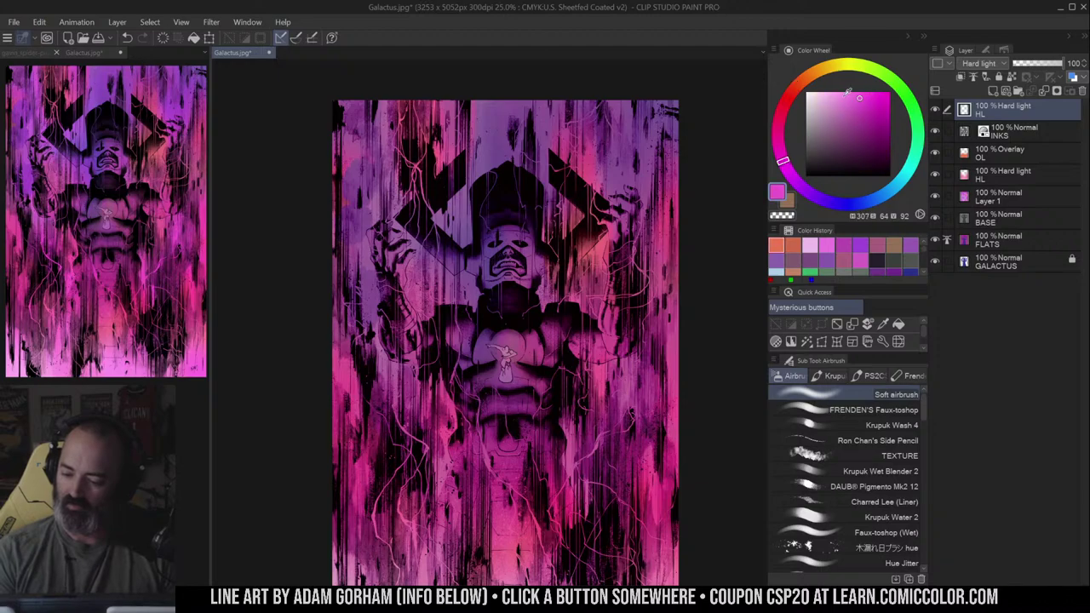
pyautogui.click(853, 90)
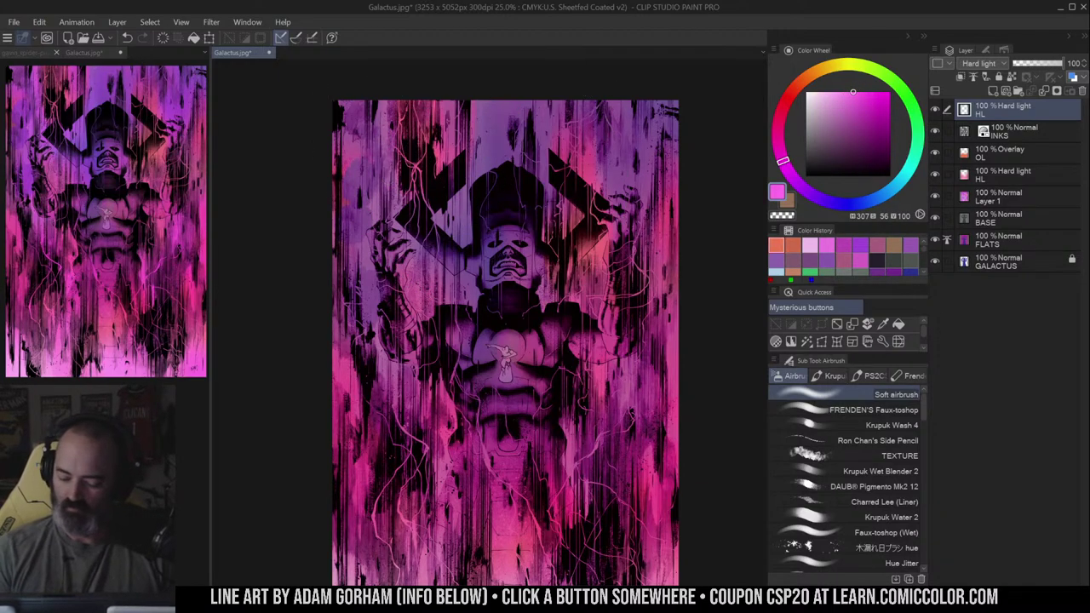
pyautogui.moveTo(395, 106)
pyautogui.mouseDown()
pyautogui.moveTo(414, 177)
pyautogui.moveTo(418, 162)
pyautogui.mouseUp()
pyautogui.hotkey('ctrl', 'z')
pyautogui.hotkey('ctrl', 'z')
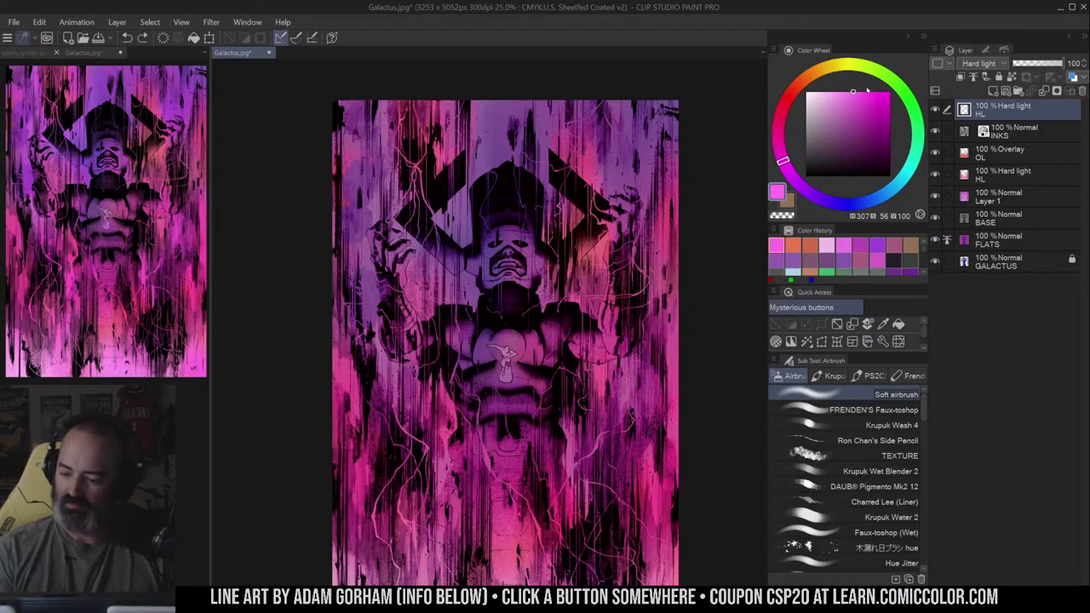
# - Try airbrushing light blue (H 198, S 60, V 100) with a small Soft airbrush along the lightning bolts on both sides of the figure
pyautogui.click(896, 182)
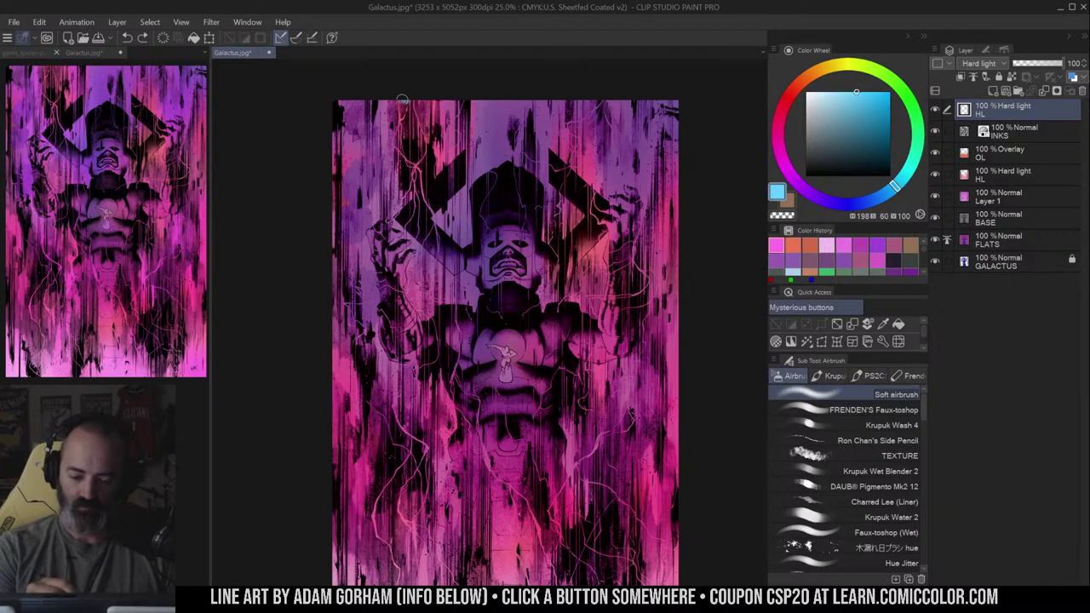
pyautogui.moveTo(402, 100)
pyautogui.mouseDown()
pyautogui.moveTo(414, 166)
pyautogui.moveTo(419, 107)
pyautogui.moveTo(430, 213)
pyautogui.moveTo(397, 232)
pyautogui.moveTo(428, 238)
pyautogui.moveTo(397, 256)
pyautogui.moveTo(418, 247)
pyautogui.moveTo(392, 325)
pyautogui.moveTo(436, 342)
pyautogui.mouseUp()
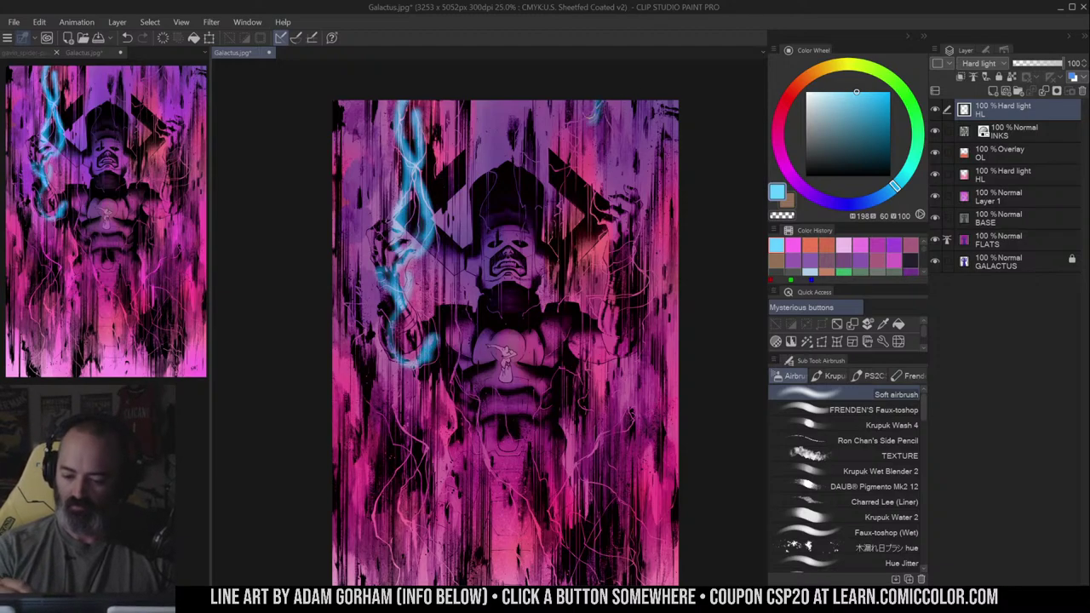
pyautogui.moveTo(594, 104)
pyautogui.mouseDown()
pyautogui.moveTo(601, 197)
pyautogui.moveTo(635, 275)
pyautogui.mouseUp()
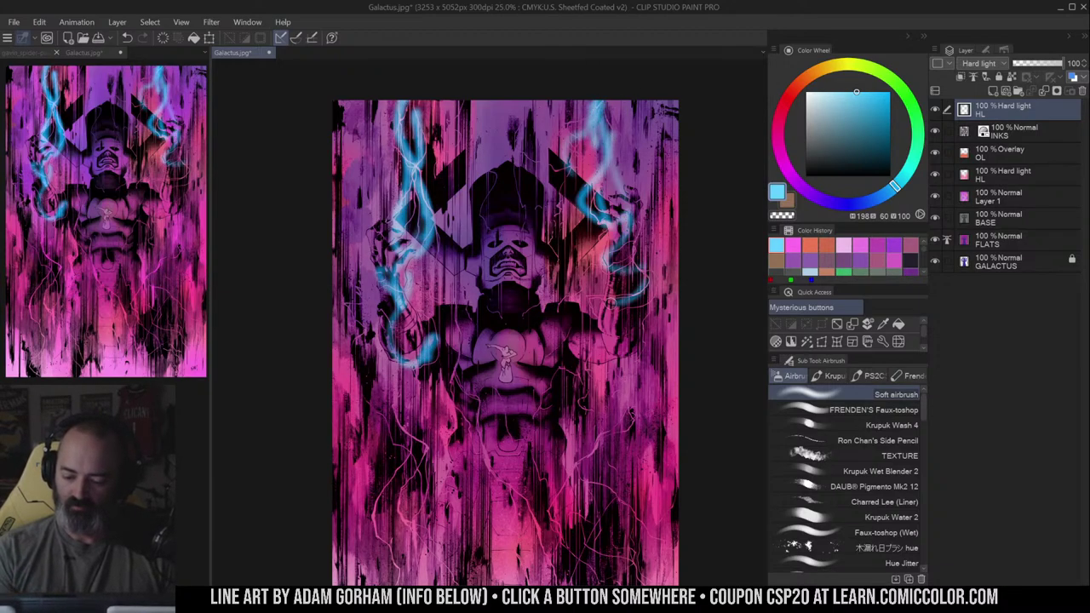
pyautogui.keyDown('ctrl'); pyautogui.keyDown('alt'); pyautogui.click(604, 318); pyautogui.keyUp('alt'); pyautogui.keyUp('ctrl')
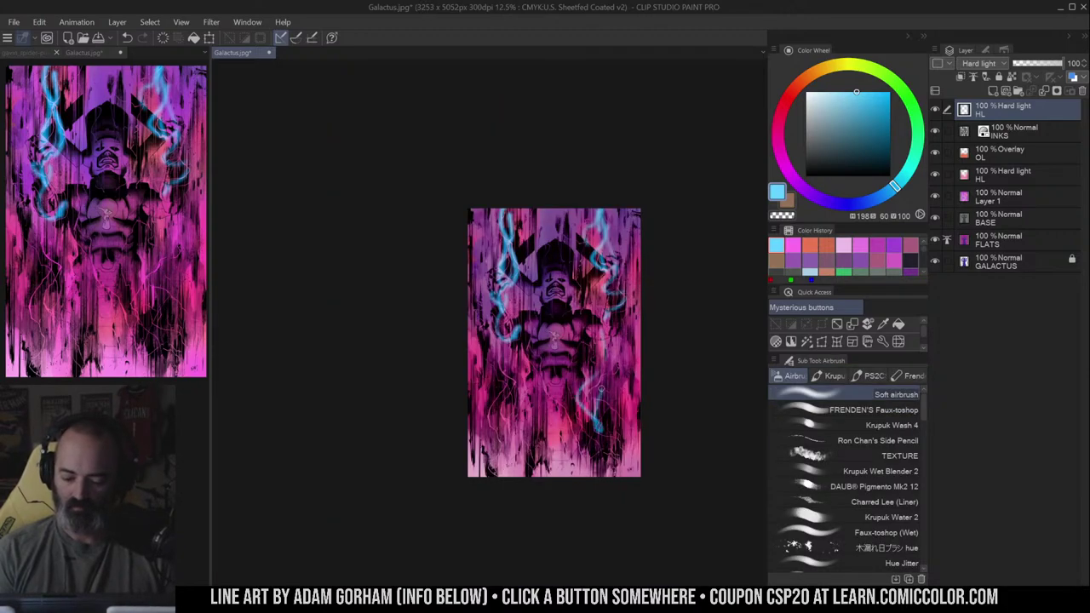
pyautogui.moveTo(602, 389); pyautogui.dragTo(603, 461)
pyautogui.moveTo(494, 340)
pyautogui.mouseDown()
pyautogui.moveTo(514, 383)
pyautogui.moveTo(522, 491)
pyautogui.mouseUp()
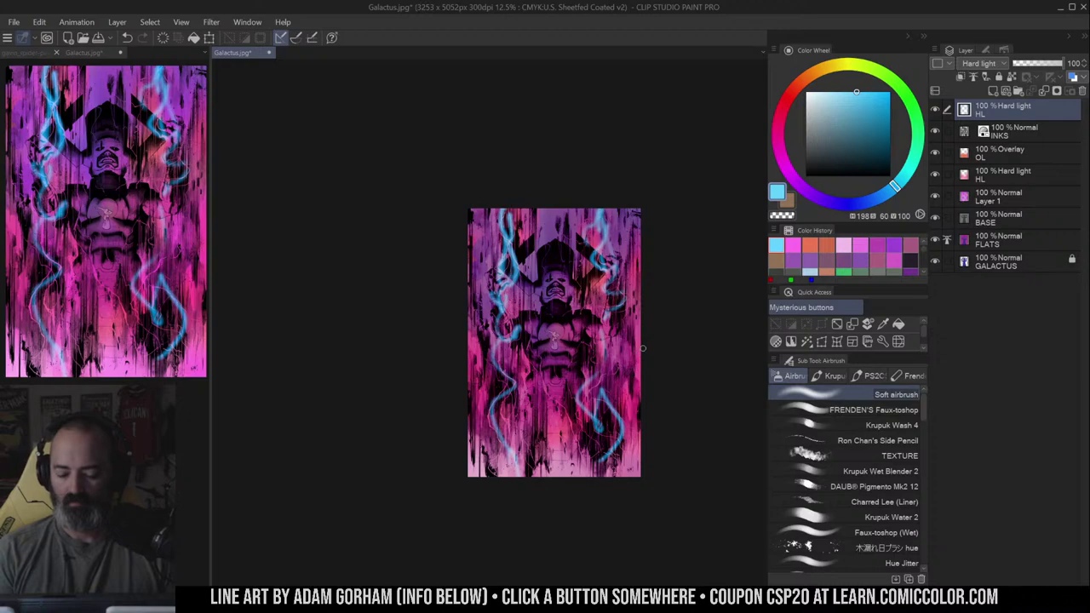
# - Undo all the light blue lightning strokes on the top HL layer
pyautogui.hotkey('ctrl', 'z')
pyautogui.hotkey('ctrl', 'z')
pyautogui.hotkey('ctrl', 'z')
pyautogui.hotkey('ctrl', 'z')
pyautogui.hotkey('ctrl', 'z')
pyautogui.hotkey('ctrl', 'z')
pyautogui.hotkey('ctrl', 'z')
pyautogui.hotkey('ctrl', 'z')
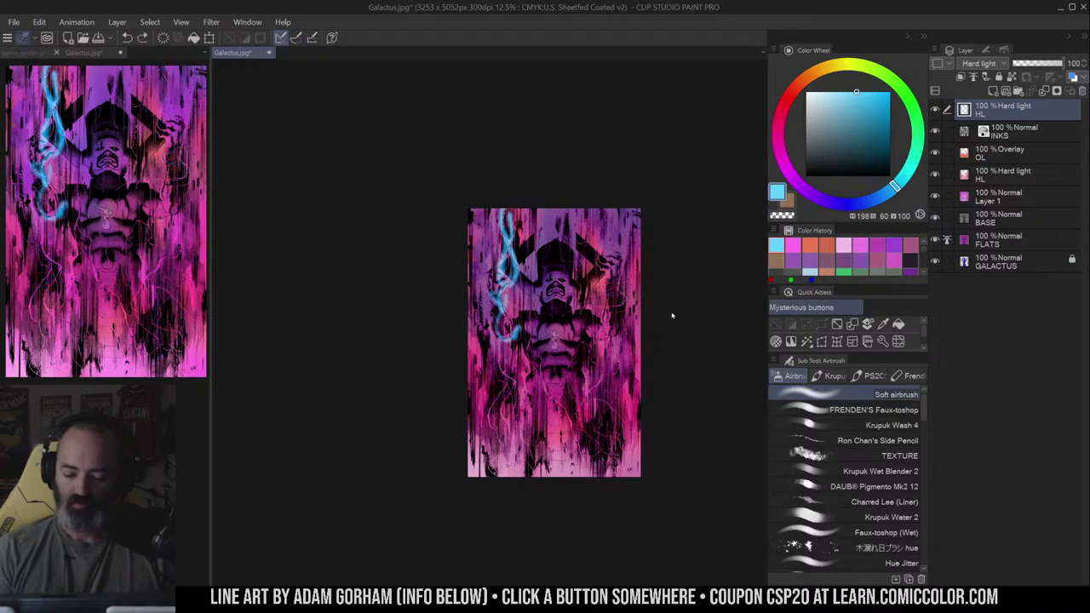
pyautogui.hotkey('ctrl', 'z')
pyautogui.hotkey('ctrl', 'z')
pyautogui.hotkey('ctrl', 'z')
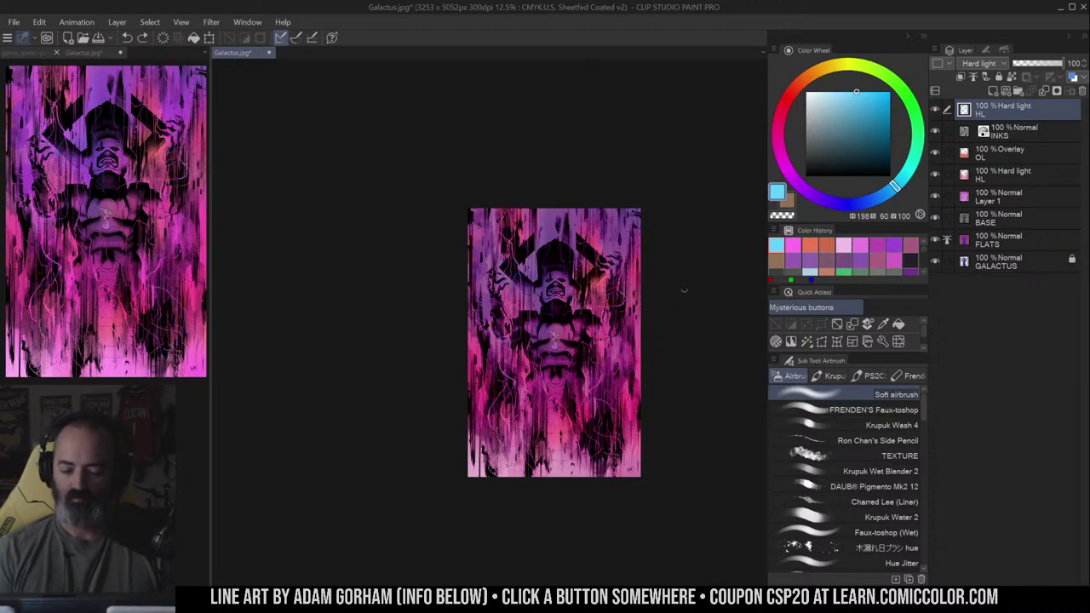
pyautogui.keyDown('ctrl'); pyautogui.click(583, 294); pyautogui.keyUp('ctrl')
pyautogui.moveTo(612, 290); pyautogui.dragTo(599, 262)
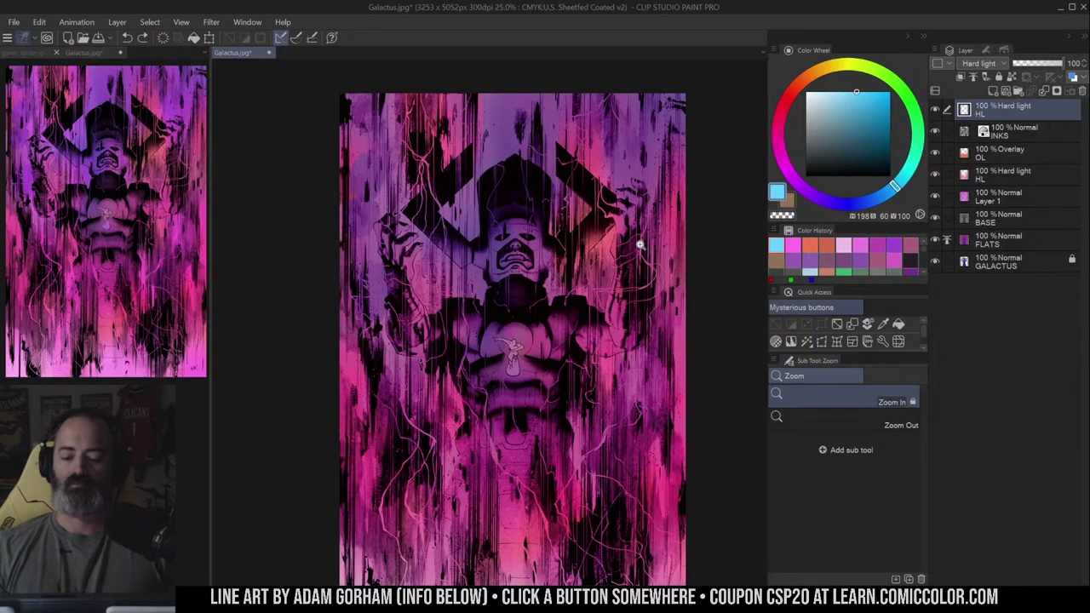
pyautogui.keyDown('alt'); pyautogui.click(633, 249); pyautogui.keyUp('alt')
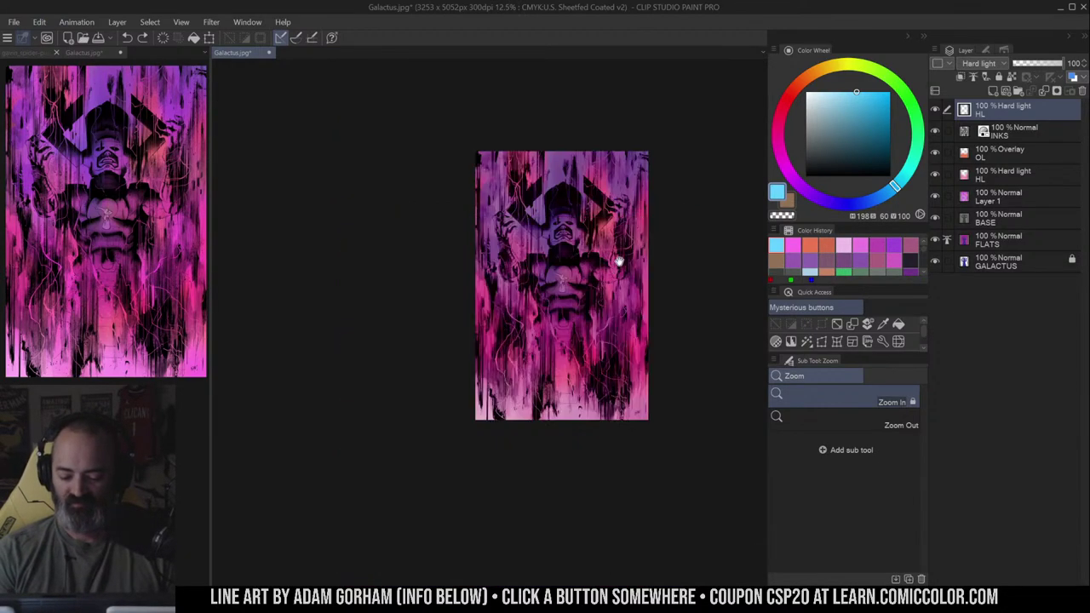
pyautogui.click(607, 274)
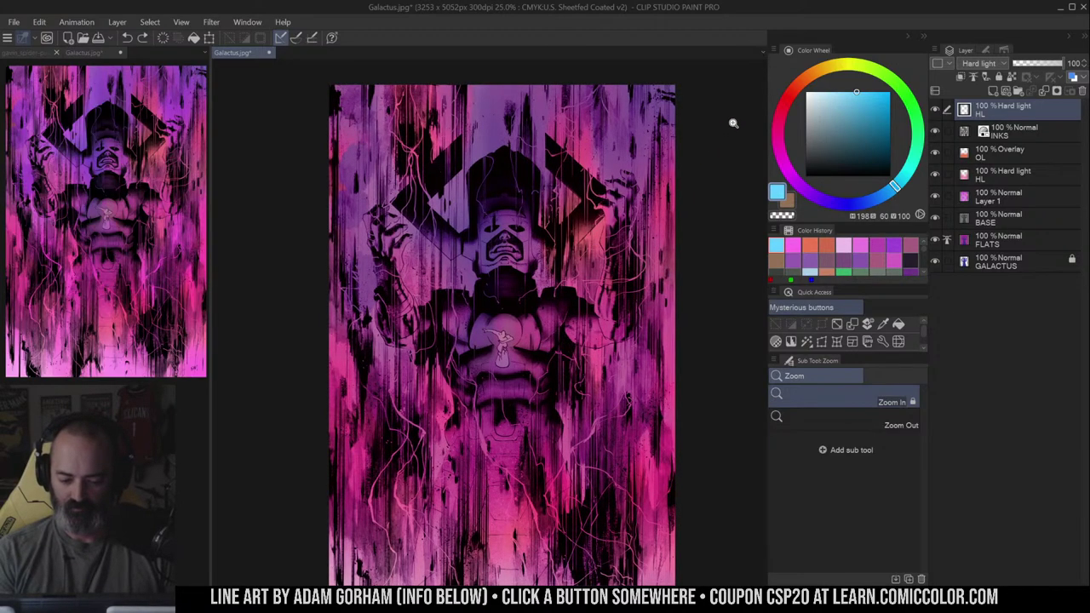
pyautogui.press('b')
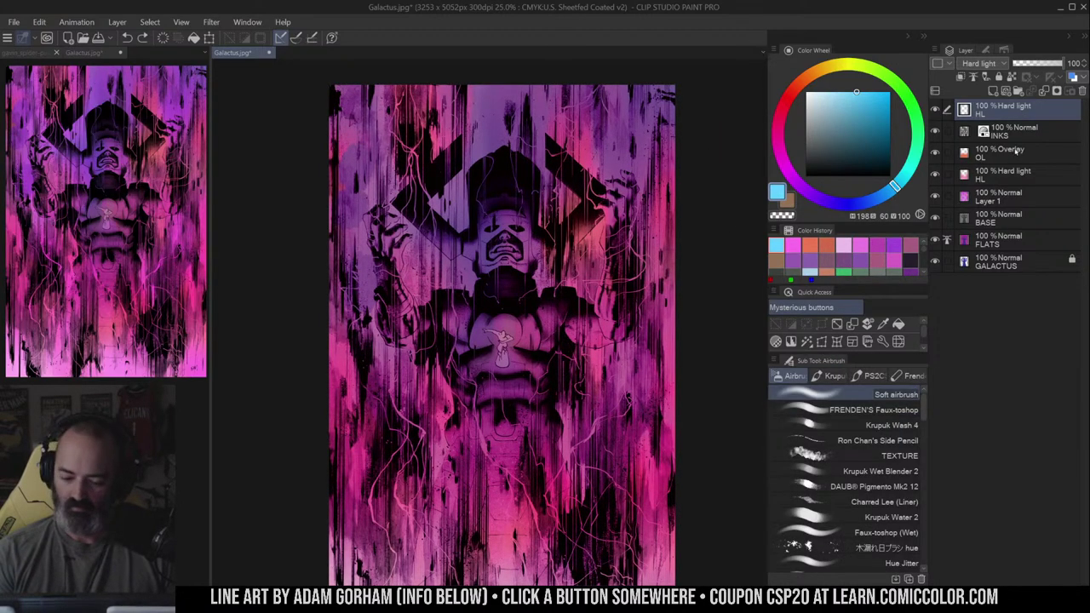
# - Merge the OL layer with the HL layer and Layer 1 beneath it into one layer
pyautogui.keyDown('shift'); pyautogui.click(1000, 201); pyautogui.keyUp('shift')
pyautogui.rightClick(1025, 151)
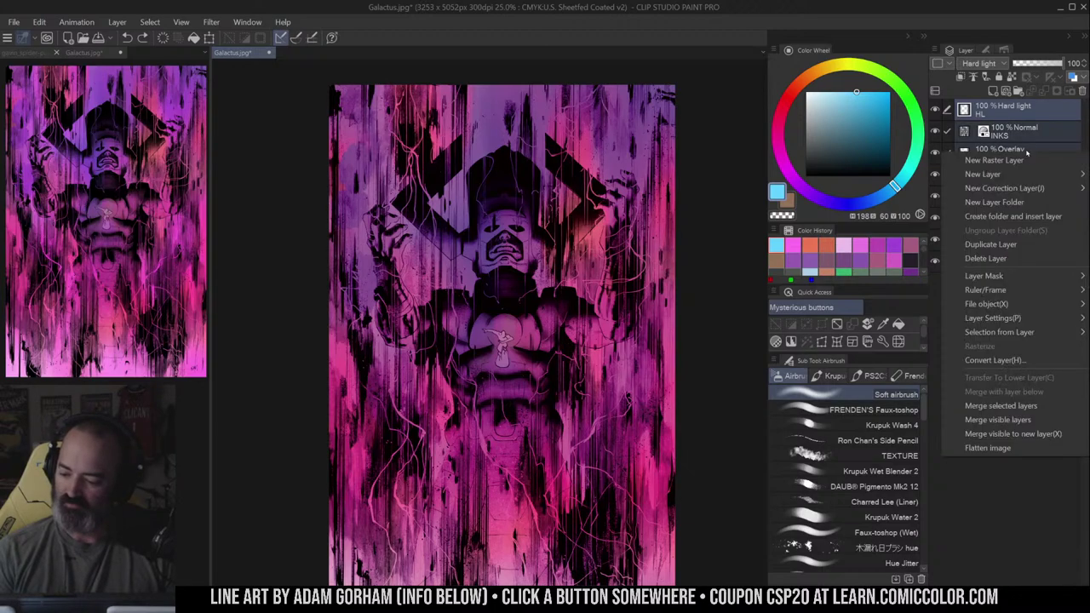
pyautogui.press('Escape')
pyautogui.click(1023, 155)
pyautogui.keyDown('ctrl'); pyautogui.click(1010, 178); pyautogui.keyUp('ctrl')
pyautogui.rightClick(1006, 151)
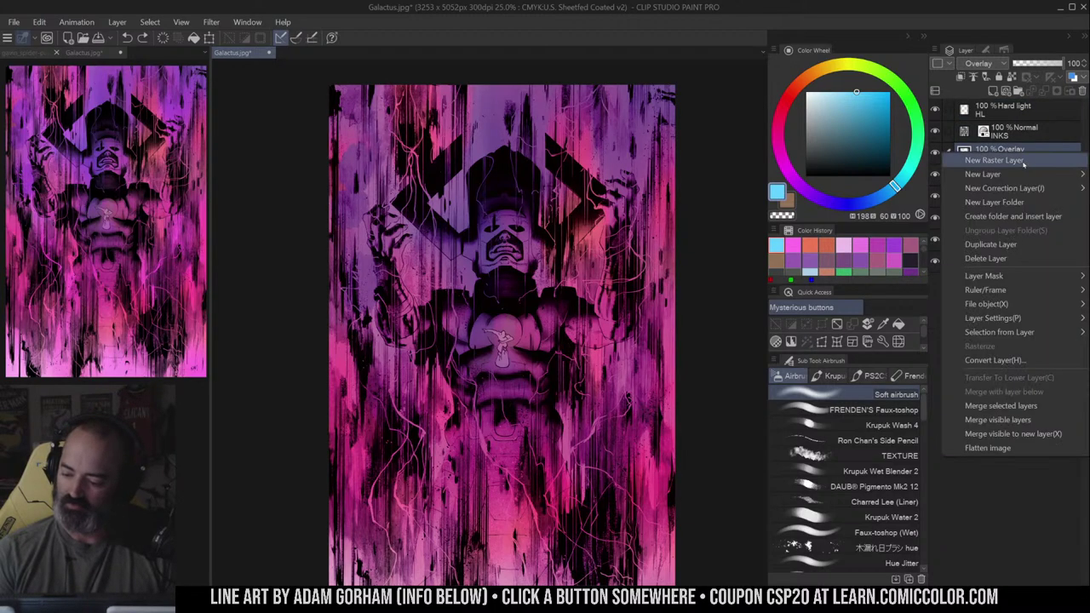
pyautogui.click(1021, 407)
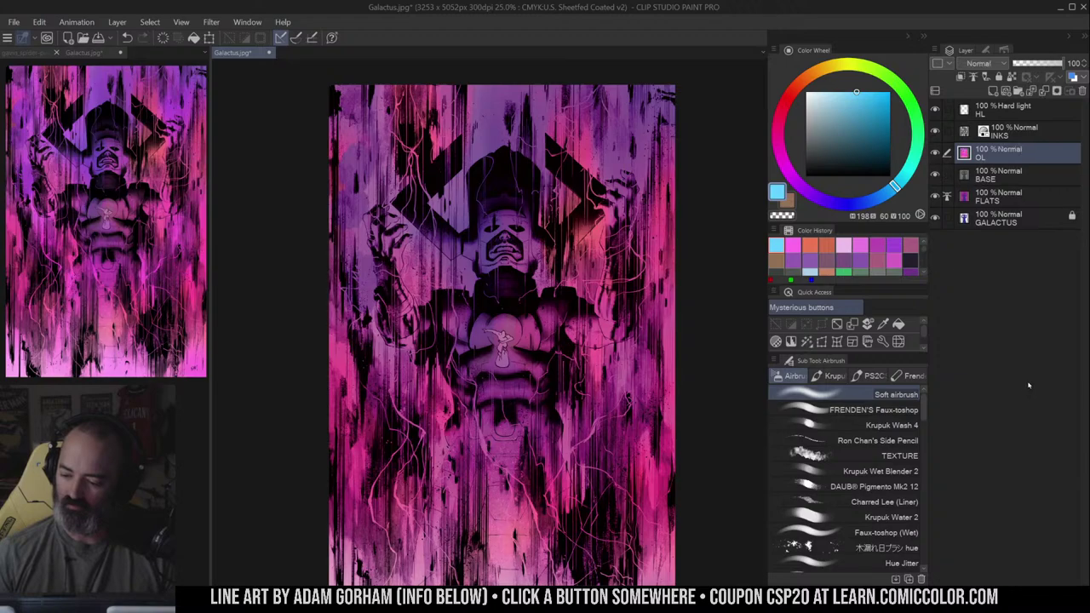
# - Undo and redo the layer merge to compare the artwork's colors before and after
pyautogui.hotkey('ctrl', 'space')
pyautogui.moveTo(619, 284); pyautogui.dragTo(628, 275)
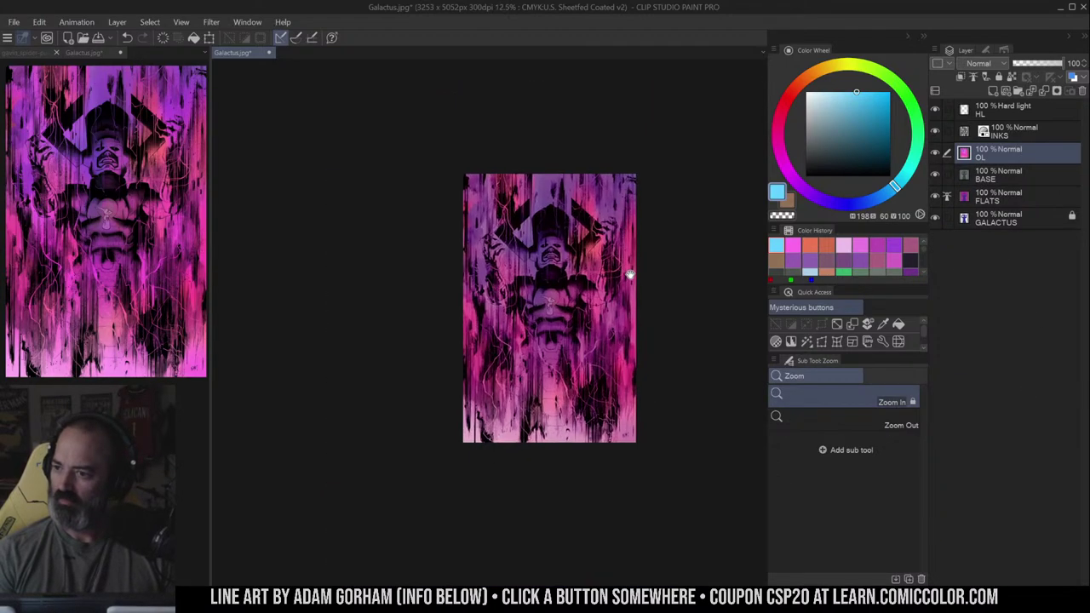
pyautogui.hotkey('ctrl', 'z')
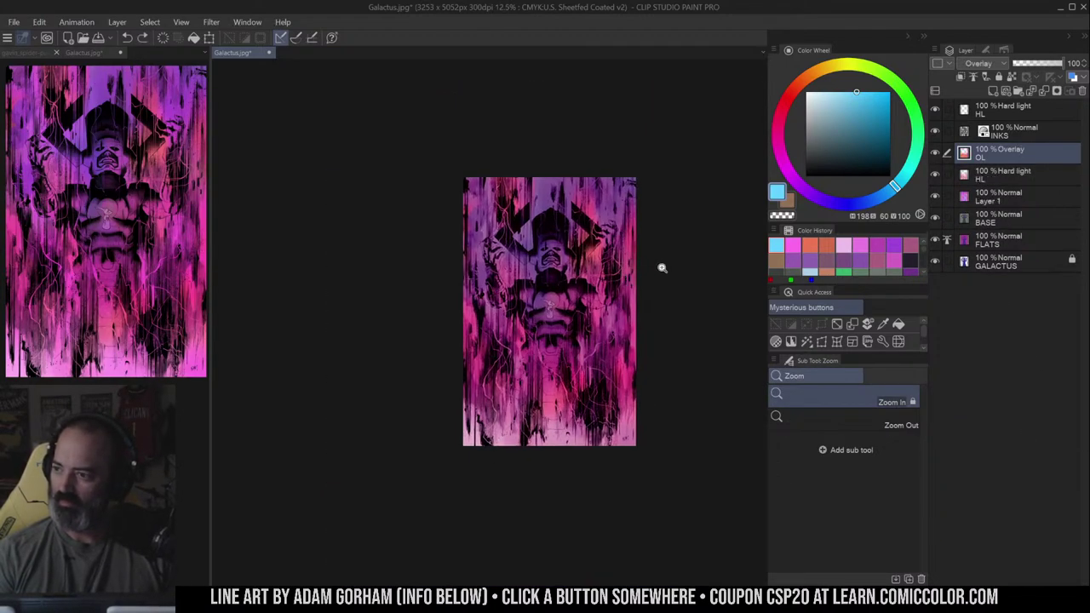
pyautogui.hotkey('ctrl', 'y')
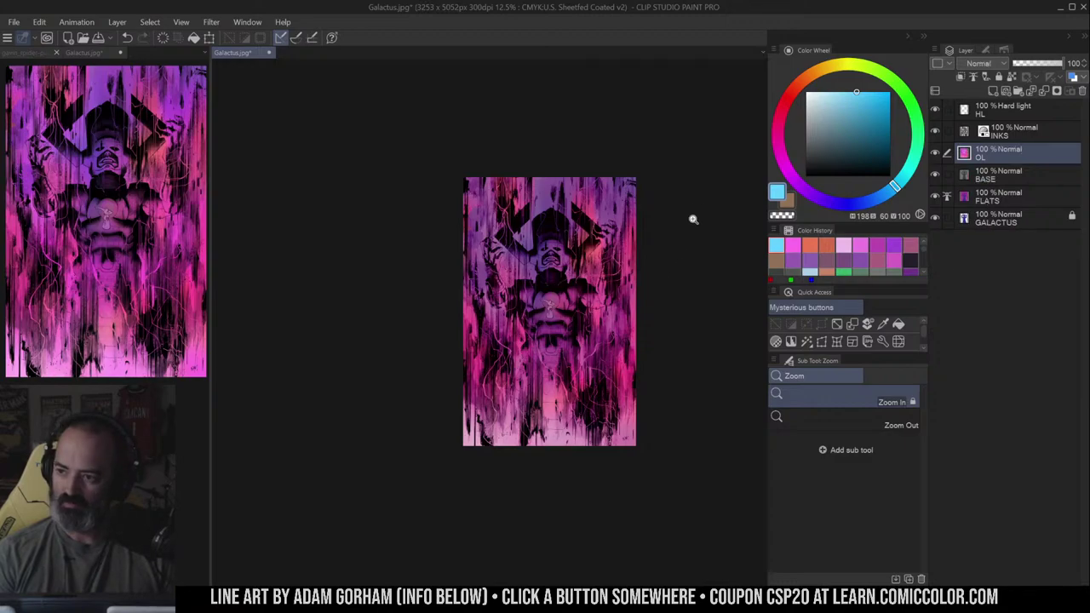
# - Add a Hard light layer named HL above the merged OL layer and return to the Soft airbrush
pyautogui.click(588, 349)
pyautogui.moveTo(614, 310); pyautogui.dragTo(606, 326)
pyautogui.moveTo(654, 262)
pyautogui.mouseDown()
pyautogui.moveTo(660, 281)
pyautogui.moveTo(633, 284)
pyautogui.mouseUp()
pyautogui.press('F3')
pyautogui.keyDown('alt'); pyautogui.click(660, 283); pyautogui.keyUp('alt')
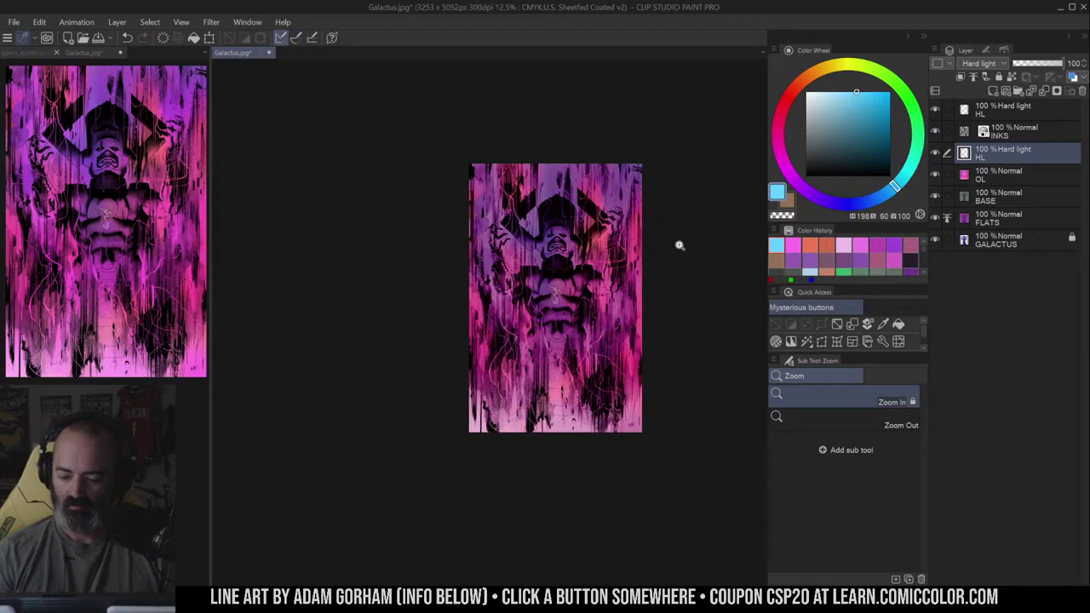
pyautogui.press('b')
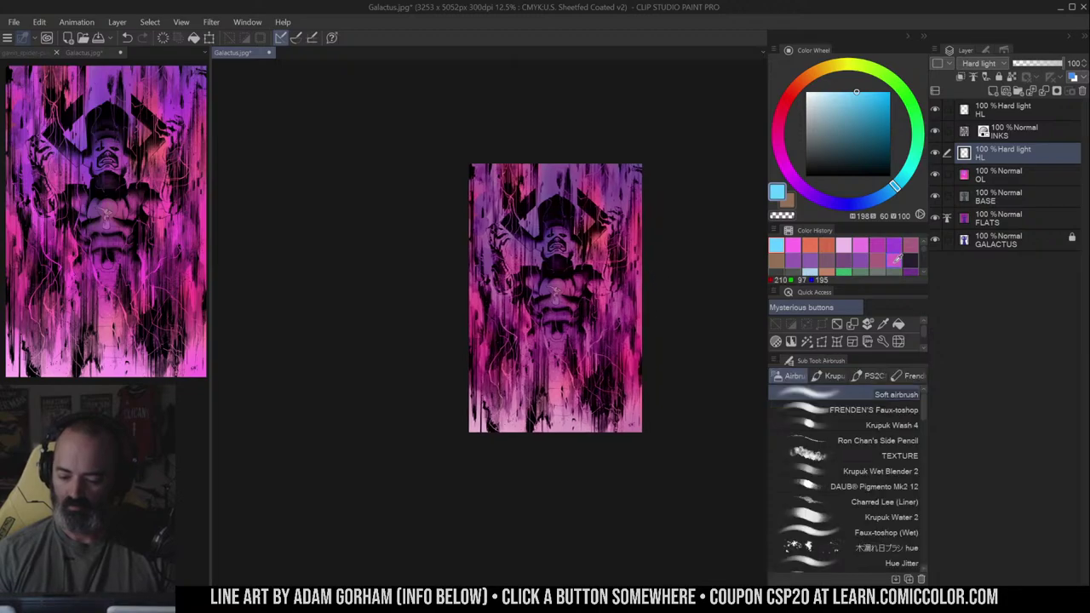
# - Airbrush dark red (H 352, S 59, V 38) softly over the artwork's upper part and side edges on the new HL layer
pyautogui.click(849, 142)
pyautogui.click(783, 108)
pyautogui.click(856, 144)
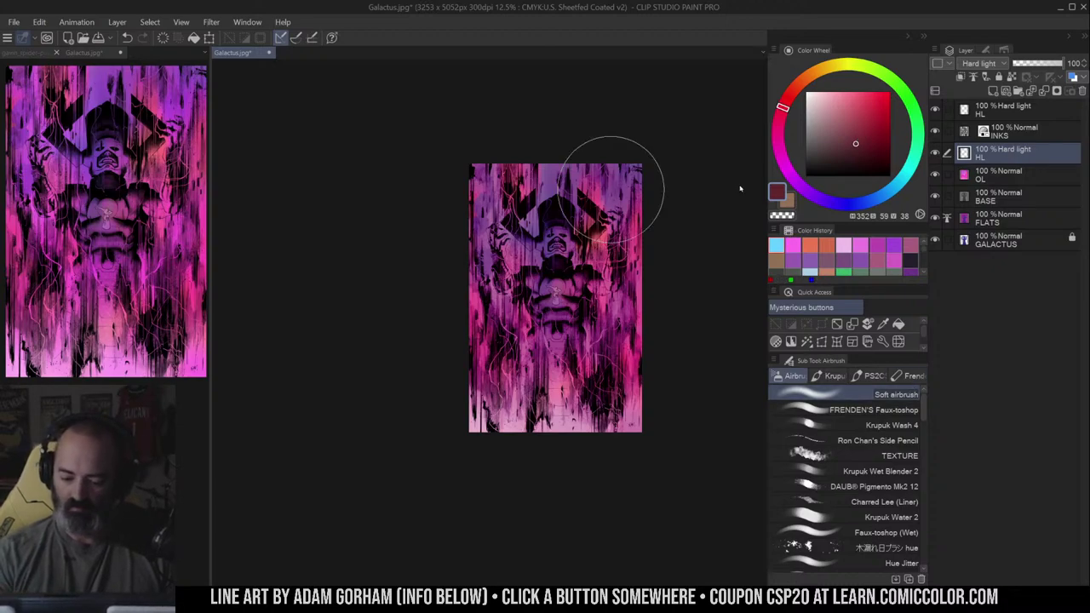
pyautogui.moveTo(505, 189)
pyautogui.mouseDown()
pyautogui.moveTo(572, 146)
pyautogui.moveTo(622, 193)
pyautogui.mouseUp()
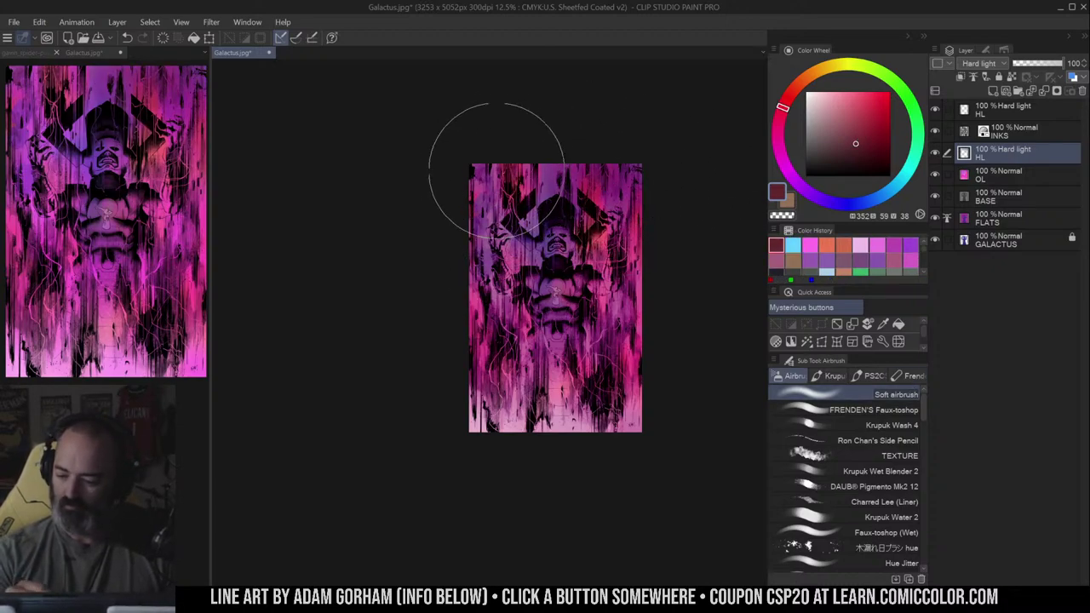
pyautogui.moveTo(497, 168)
pyautogui.mouseDown()
pyautogui.moveTo(574, 172)
pyautogui.moveTo(563, 212)
pyautogui.moveTo(486, 247)
pyautogui.moveTo(596, 248)
pyautogui.moveTo(635, 213)
pyautogui.moveTo(627, 169)
pyautogui.moveTo(473, 261)
pyautogui.moveTo(621, 244)
pyautogui.moveTo(644, 264)
pyautogui.moveTo(630, 269)
pyautogui.mouseUp()
pyautogui.moveTo(468, 260)
pyautogui.mouseDown()
pyautogui.moveTo(439, 299)
pyautogui.moveTo(446, 279)
pyautogui.moveTo(475, 269)
pyautogui.mouseUp()
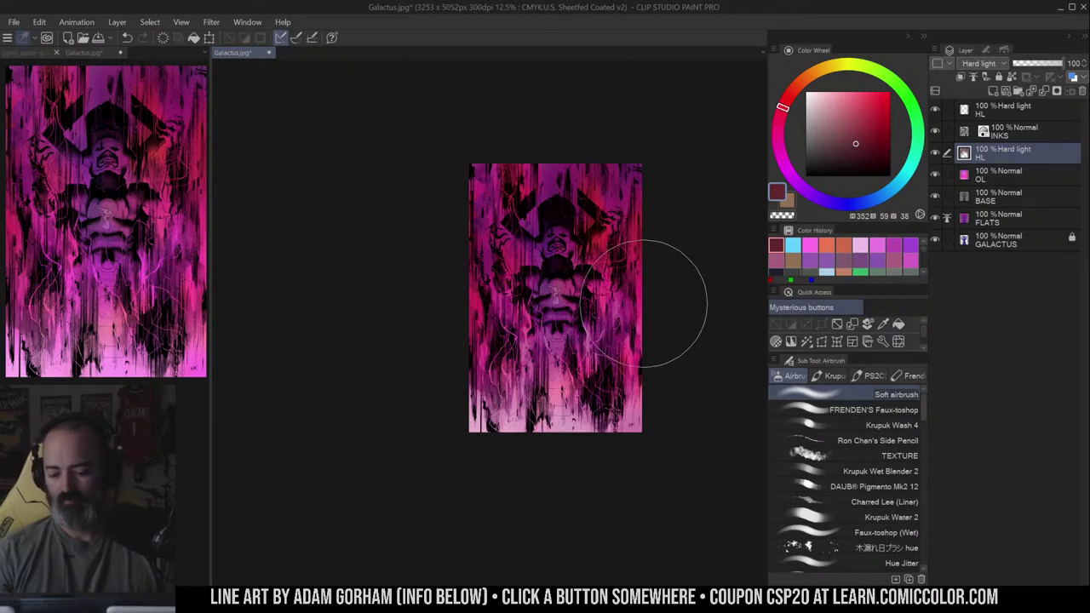
# - Switch to Auto select with selection for referred layers and show only the FLATS layer
pyautogui.press('m')
pyautogui.moveTo(673, 183); pyautogui.dragTo(666, 162)
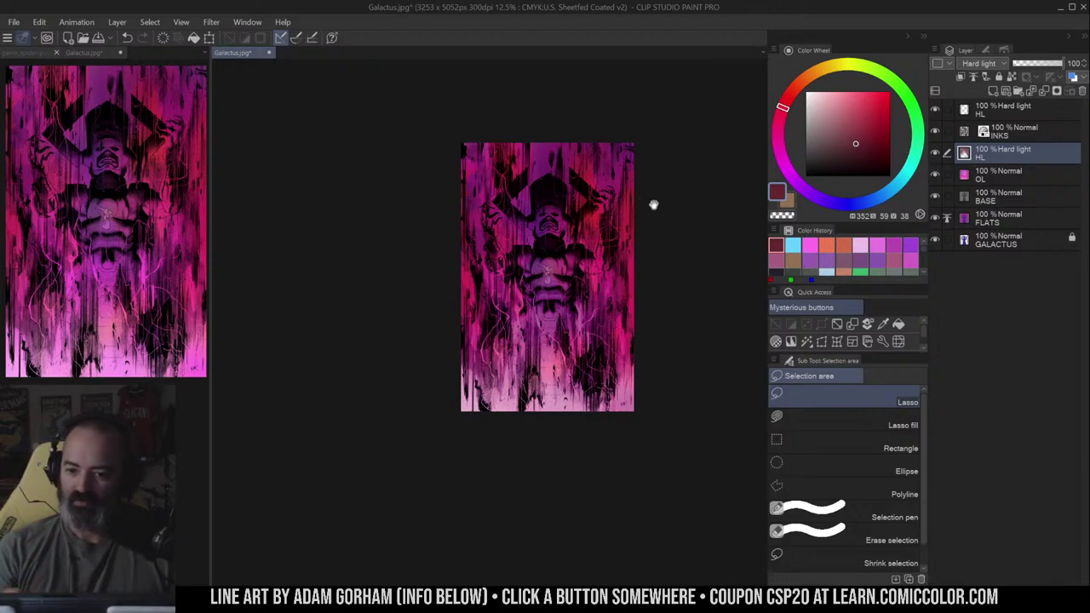
pyautogui.moveTo(653, 204); pyautogui.dragTo(645, 193)
pyautogui.keyDown('ctrl'); pyautogui.click(630, 216); pyautogui.keyUp('ctrl')
pyautogui.moveTo(650, 234); pyautogui.dragTo(677, 196)
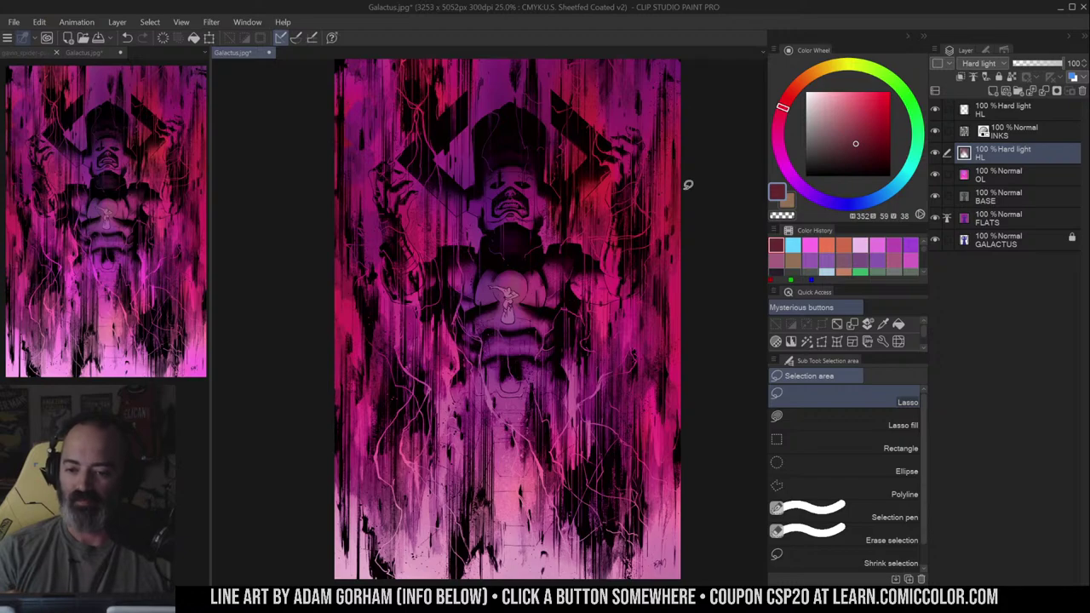
pyautogui.press('w')
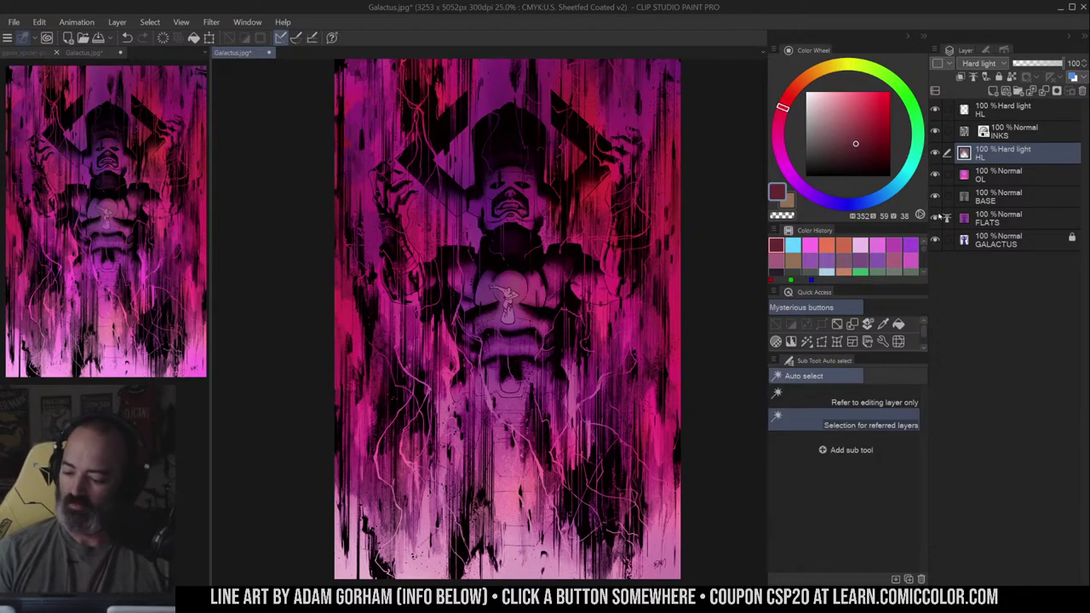
pyautogui.keyDown('alt'); pyautogui.click(935, 218); pyautogui.keyUp('alt')
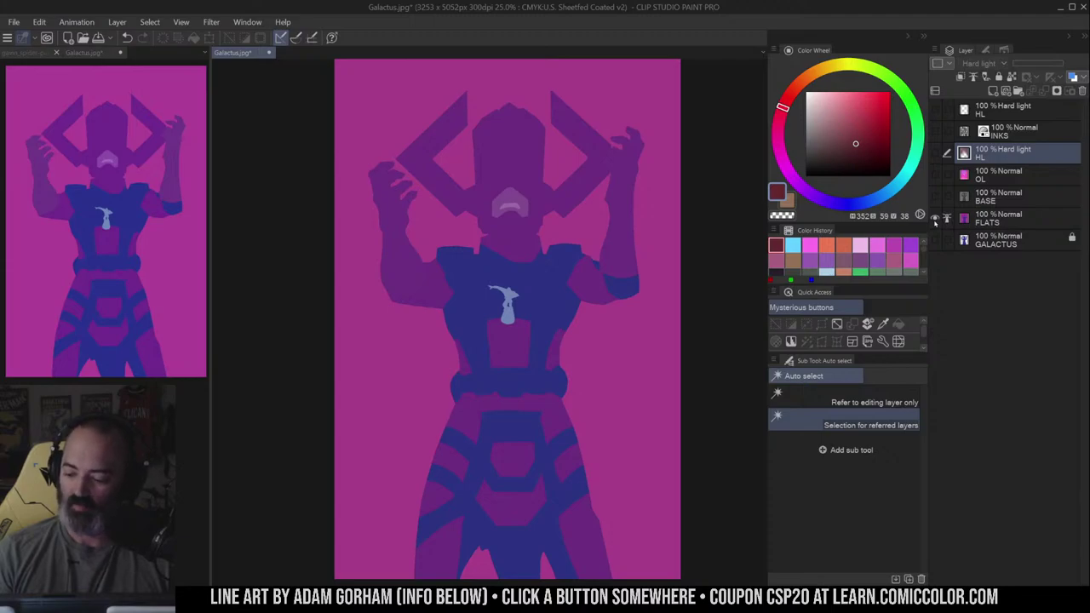
# - Show all layers again and keep Auto select on selection for referred layers
pyautogui.keyDown('alt'); pyautogui.click(935, 218); pyautogui.keyUp('alt')
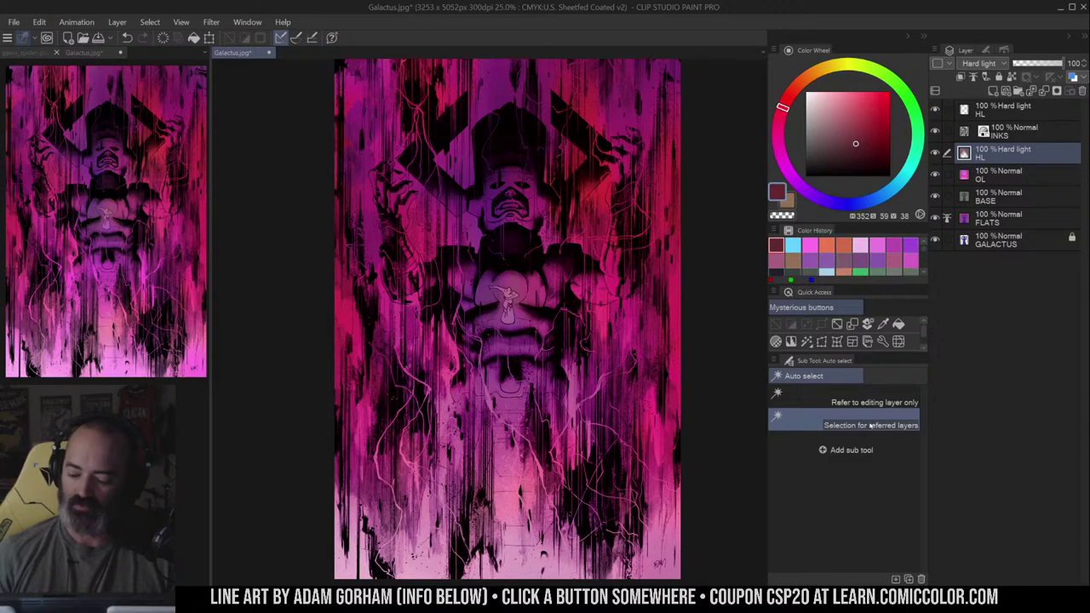
pyautogui.click(907, 419)
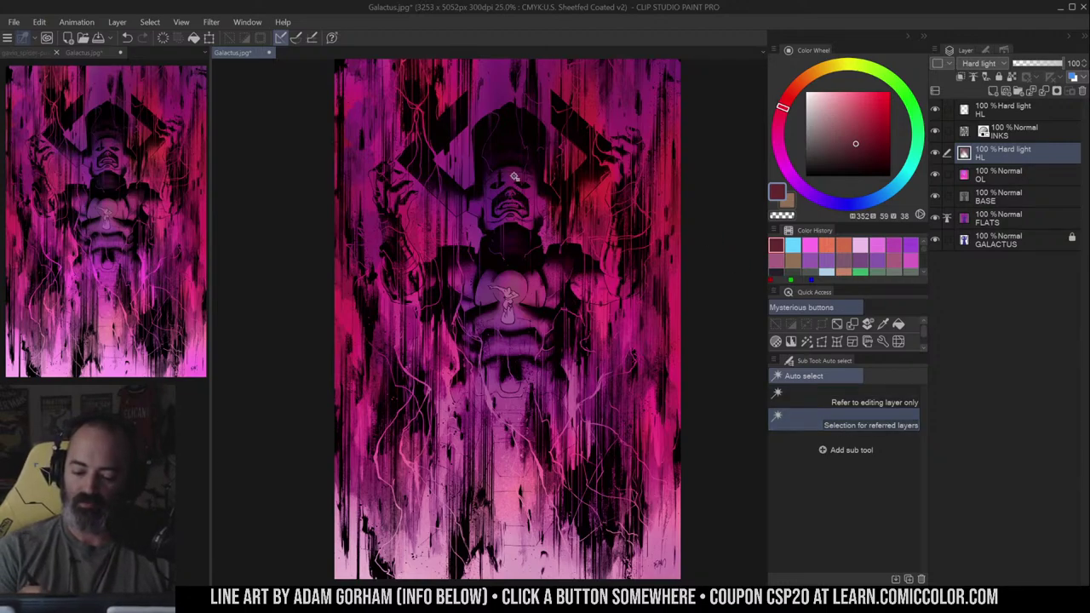
# - Try selecting the flat areas of the torso armor, forearms, background, chest figure and mouth one at a time, clearing each selection
pyautogui.click(516, 279)
pyautogui.click(516, 284)
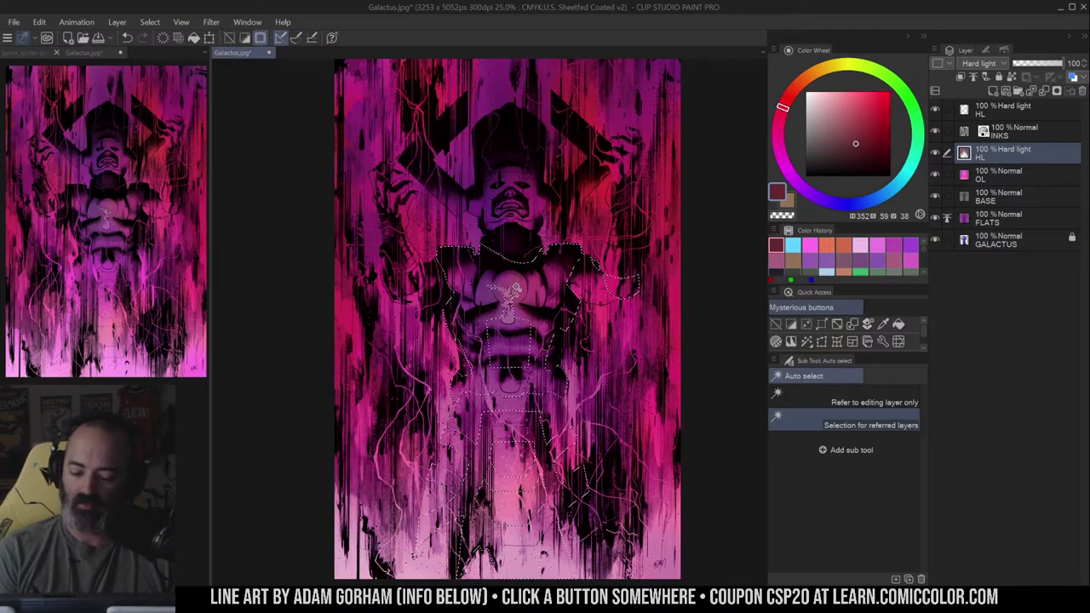
pyautogui.click(632, 139)
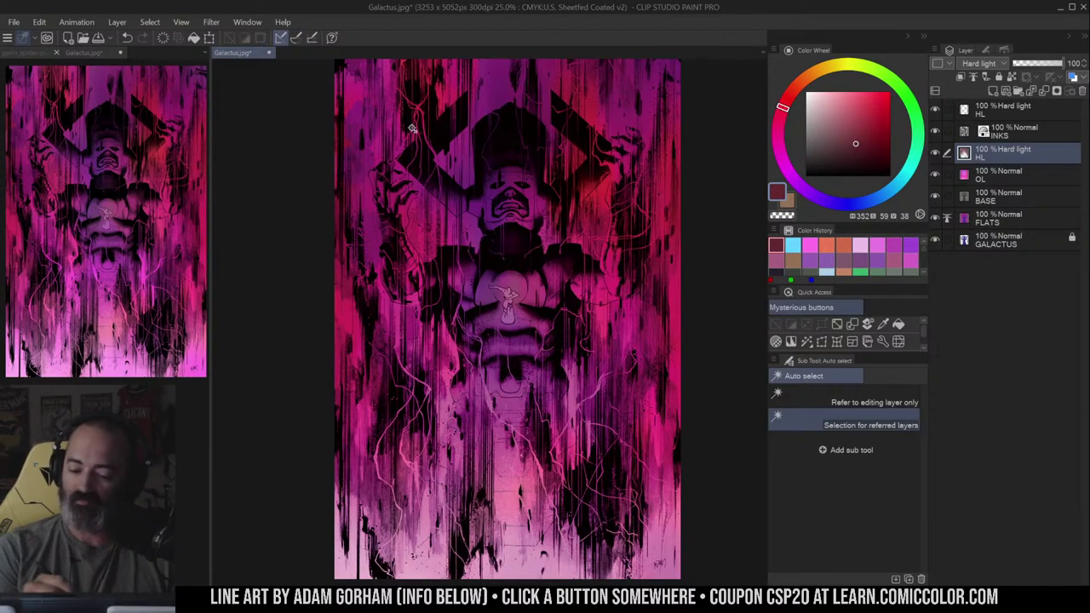
pyautogui.hotkey('ctrl', 'd')
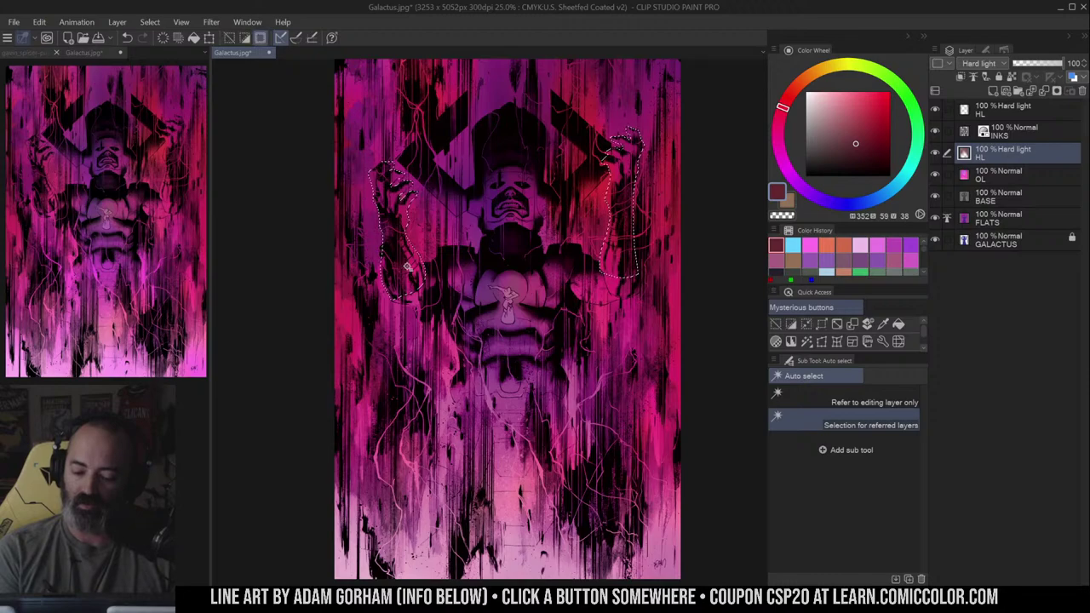
pyautogui.click(595, 385)
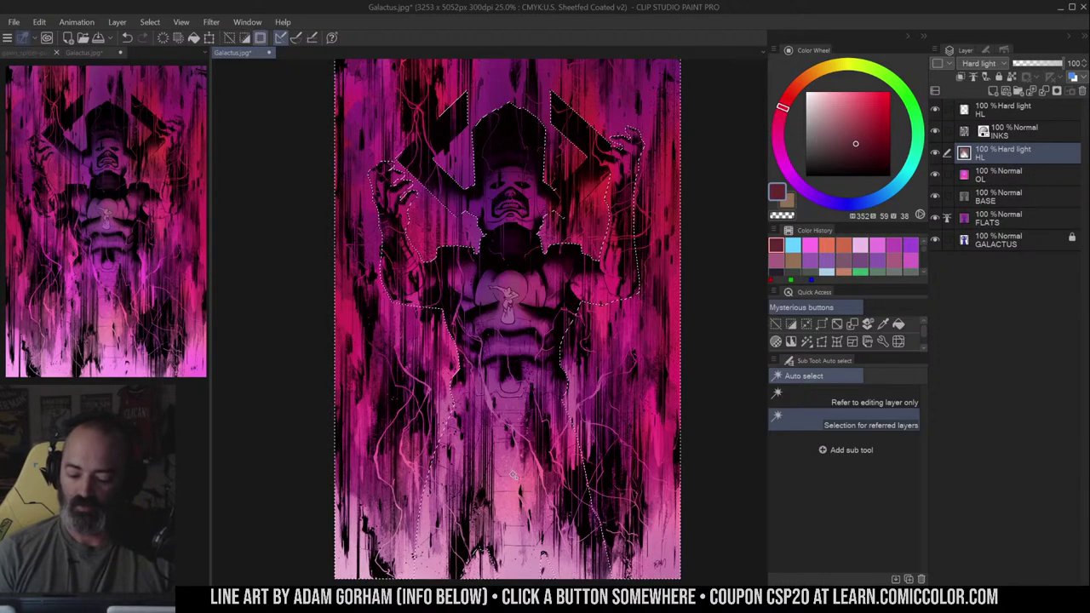
pyautogui.hotkey('ctrl', 'd')
pyautogui.click(602, 423)
pyautogui.hotkey('ctrl', 'd')
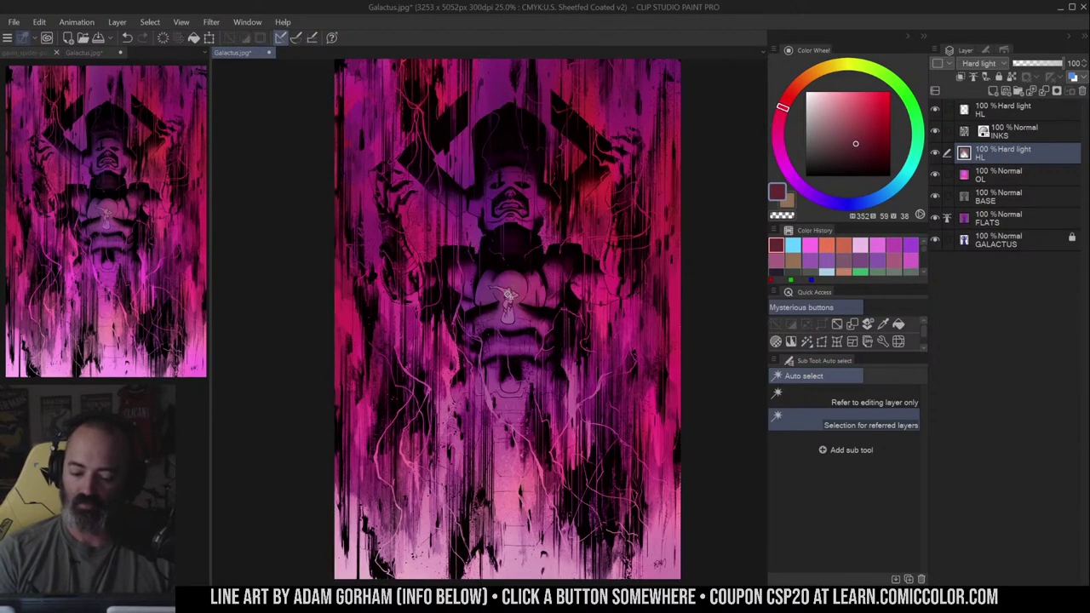
pyautogui.click(508, 295)
pyautogui.hotkey('ctrl', 'd')
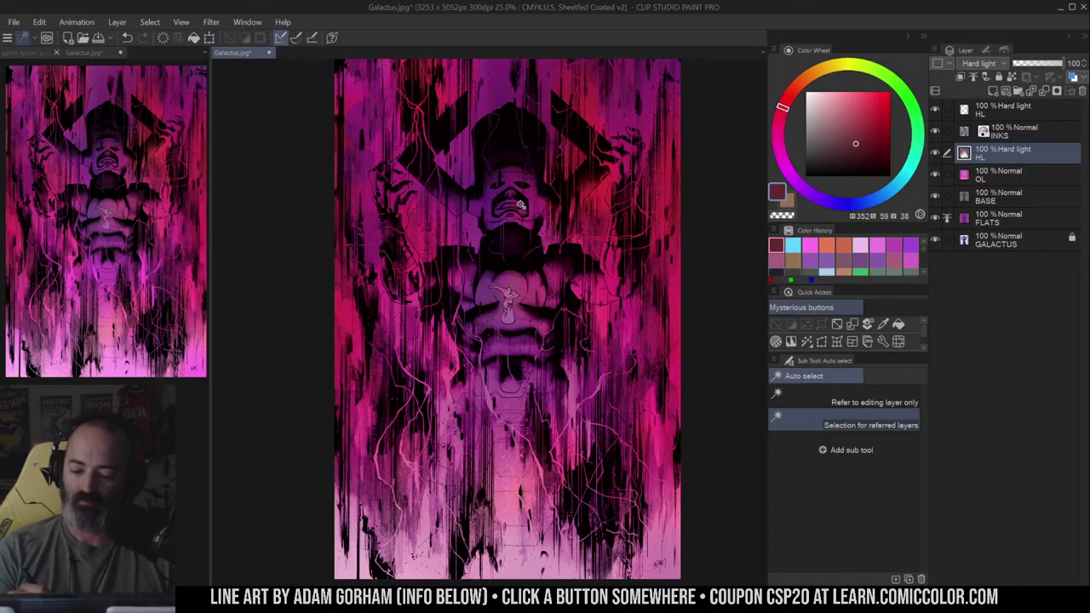
pyautogui.click(516, 206)
pyautogui.hotkey('ctrl', 'd')
pyautogui.press('m')
pyautogui.hotkey('ctrl', 'd')
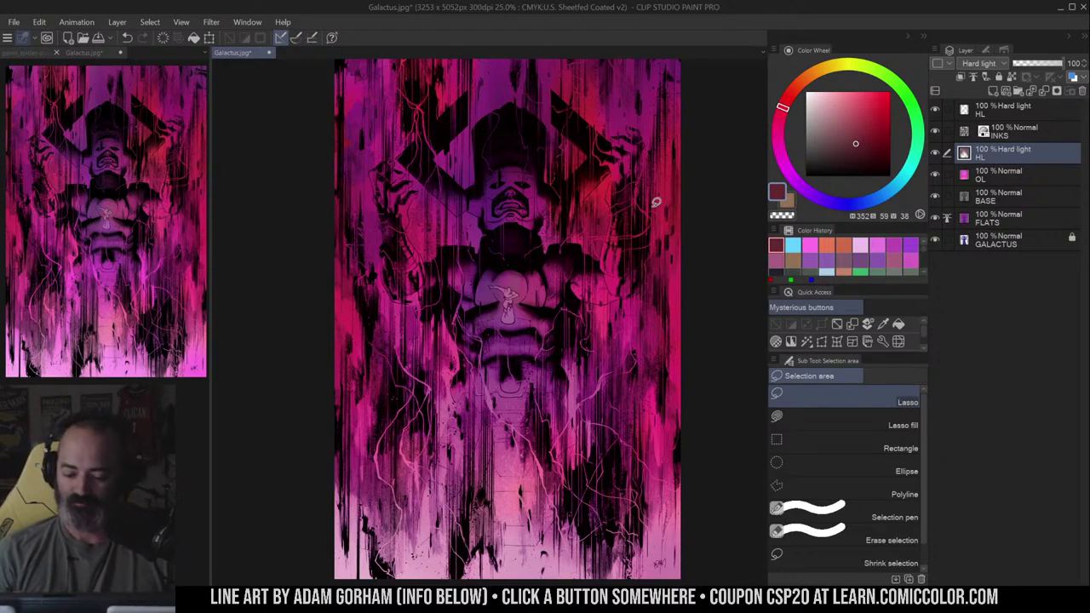
# - Select Galactus's armor, helmet, face and leg flats from the referred layer and check the selection with Quick Mask
pyautogui.press('w')
pyautogui.click(552, 283)
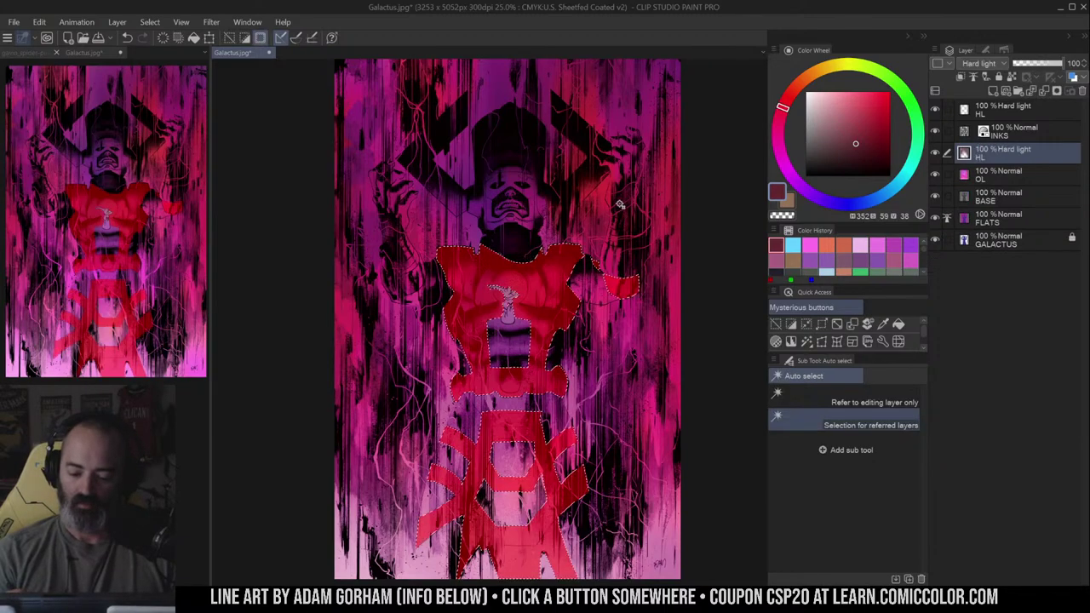
pyautogui.hotkey('ctrl', 'z')
pyautogui.click(528, 248)
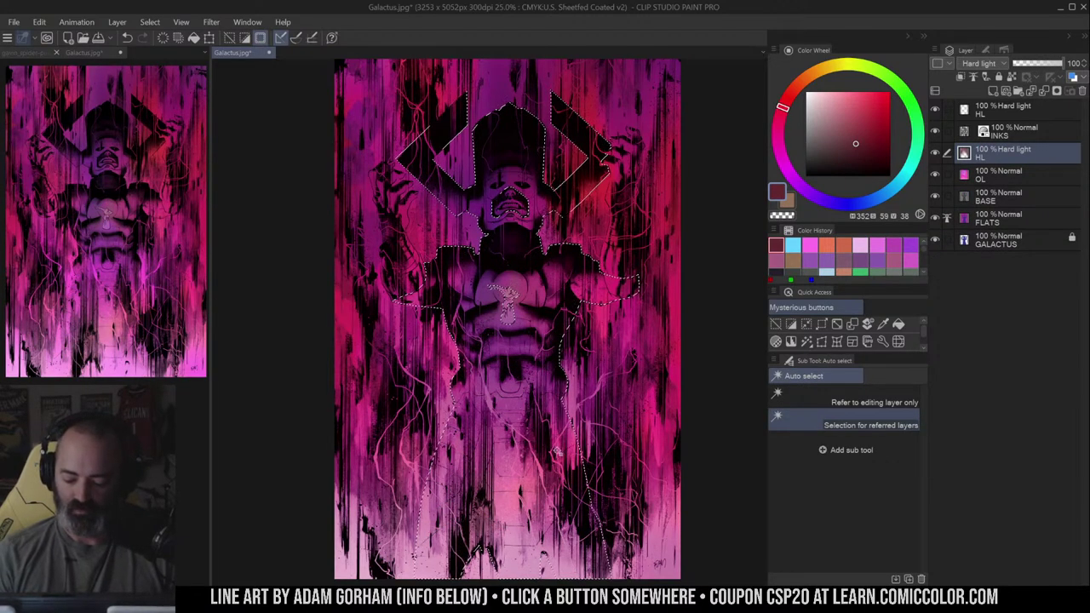
pyautogui.moveTo(570, 421); pyautogui.dragTo(563, 355)
pyautogui.press('m')
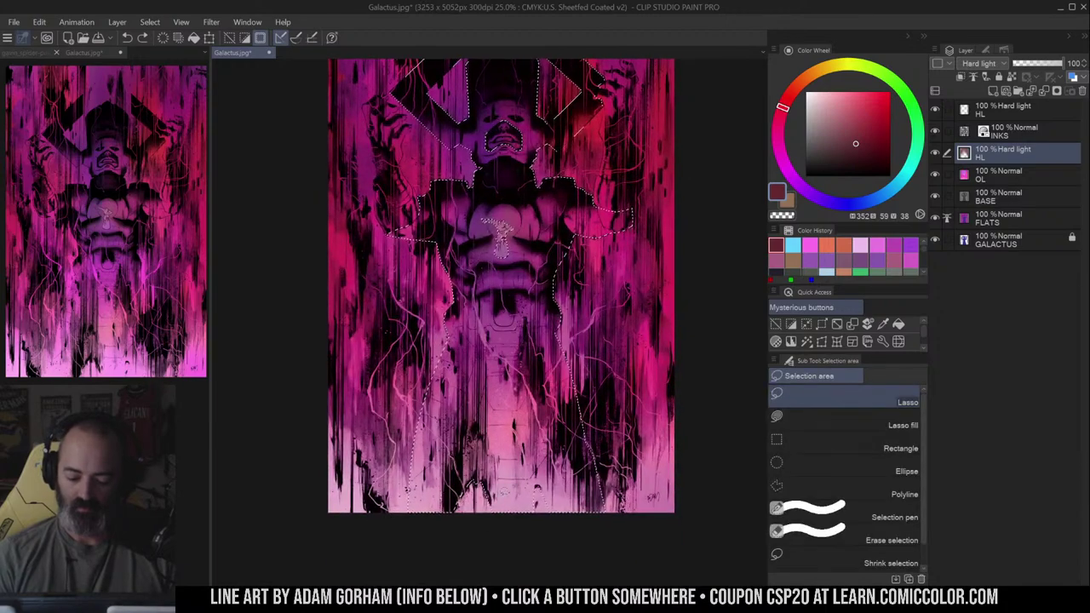
pyautogui.moveTo(470, 525)
pyautogui.mouseDown()
pyautogui.moveTo(541, 457)
pyautogui.moveTo(470, 505)
pyautogui.mouseUp()
pyautogui.moveTo(590, 293); pyautogui.dragTo(590, 377)
pyautogui.press('q')
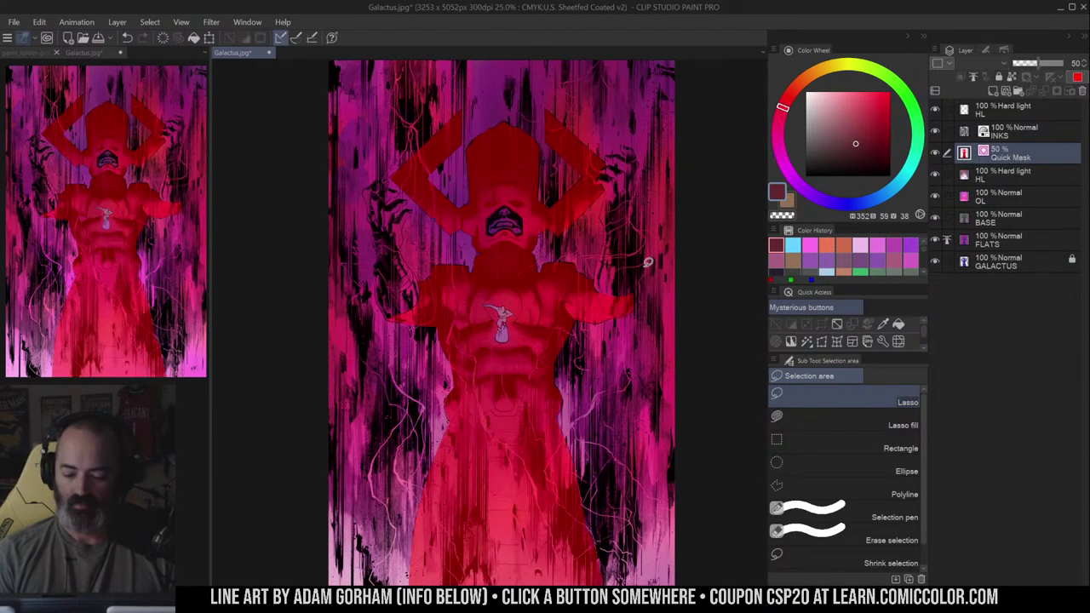
pyautogui.press('q')
# - Add Galactus's forearms, hands and mouth to the selection, leaving out the small chest figure, and check it with Quick Mask
pyautogui.press('w')
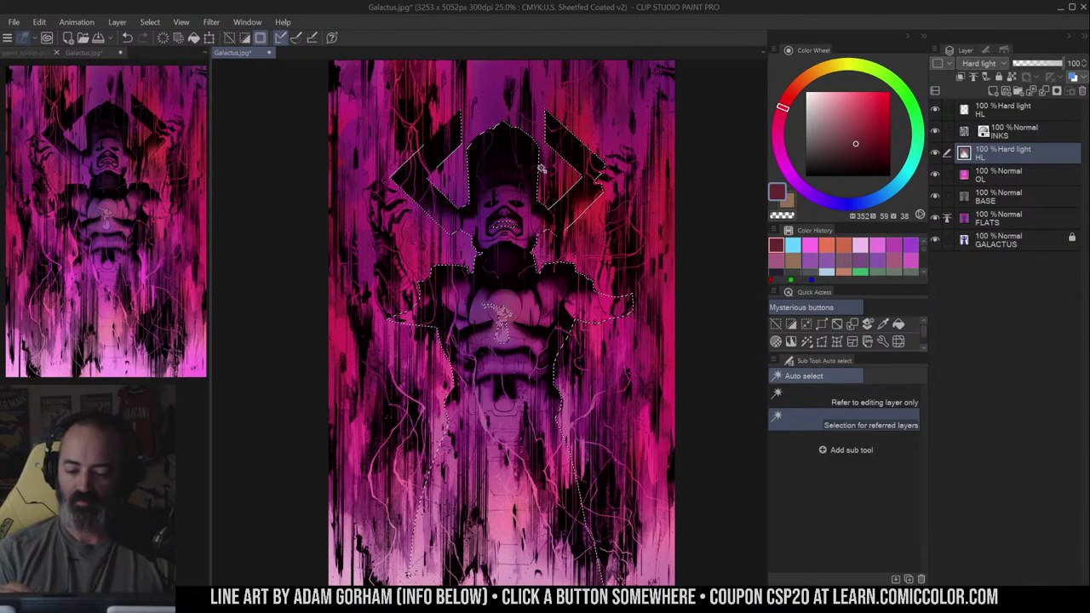
pyautogui.press('q')
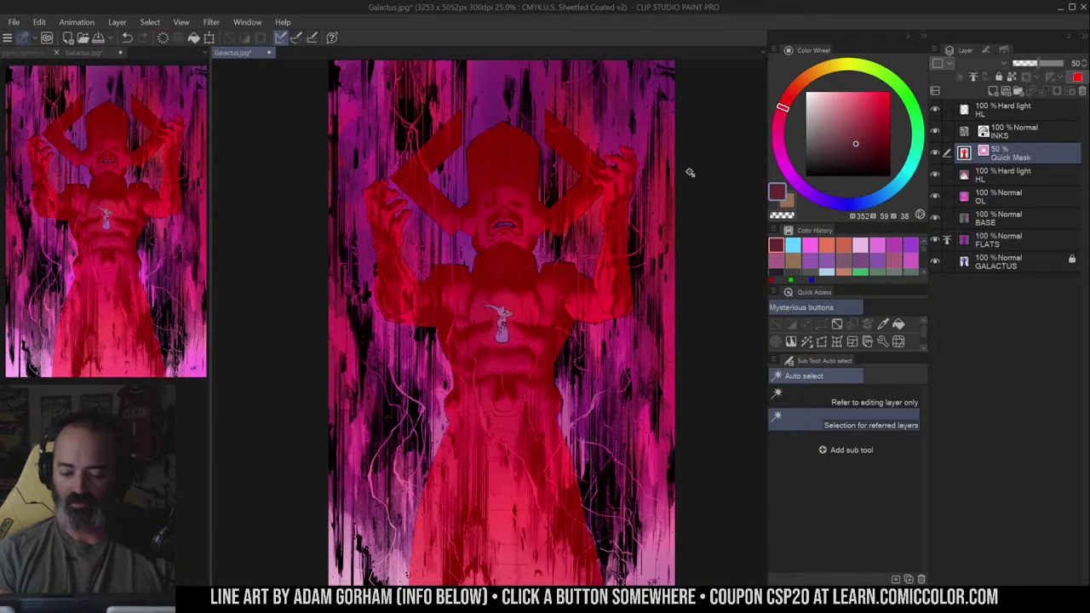
pyautogui.press('q')
pyautogui.press('q')
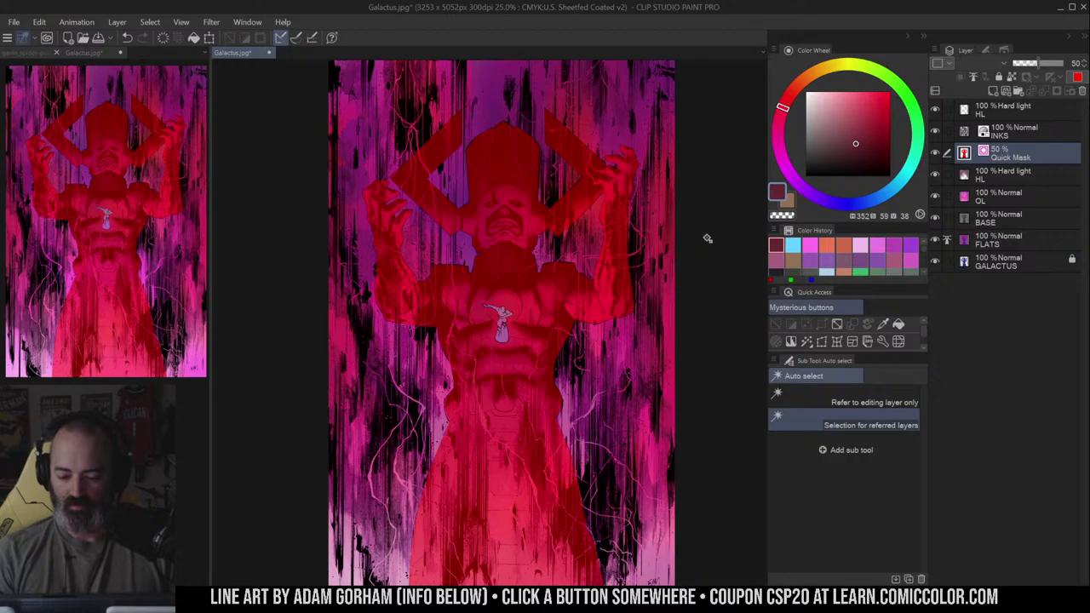
pyautogui.press('q')
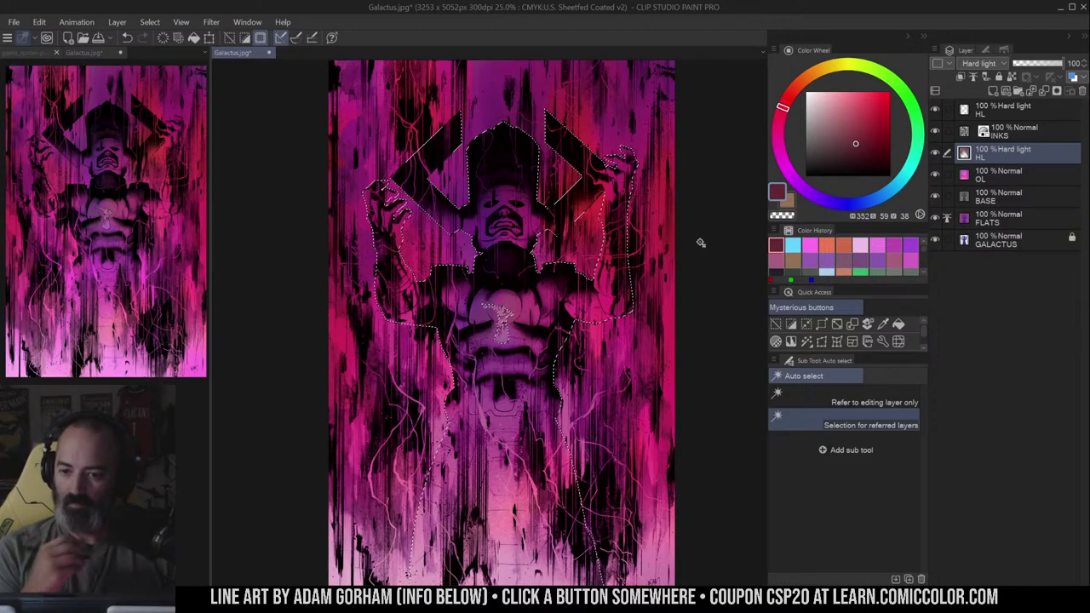
pyautogui.moveTo(667, 209); pyautogui.dragTo(672, 174)
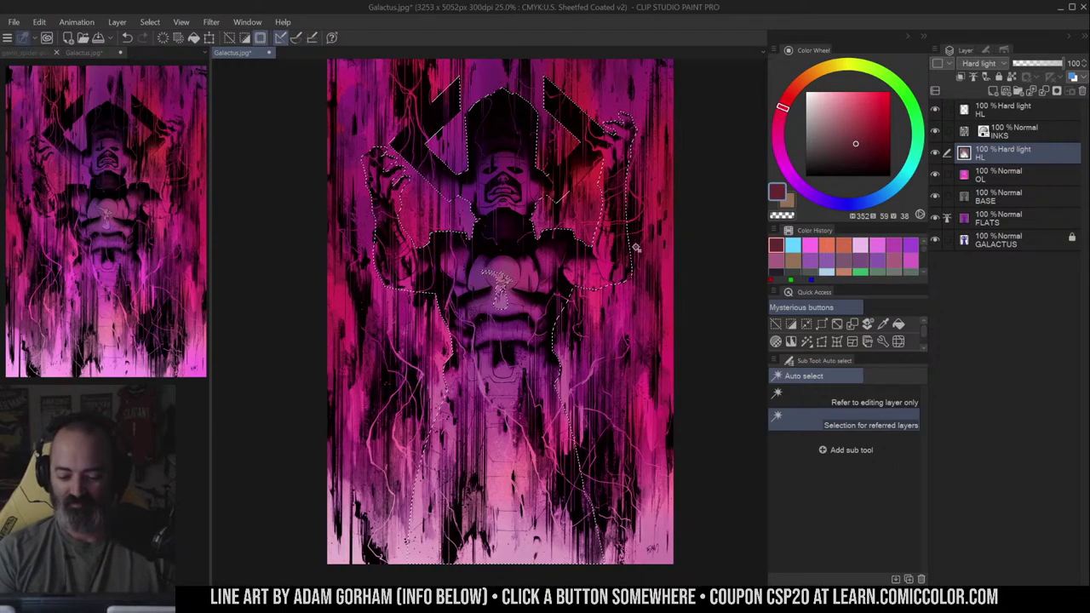
pyautogui.press('q')
pyautogui.press('q')
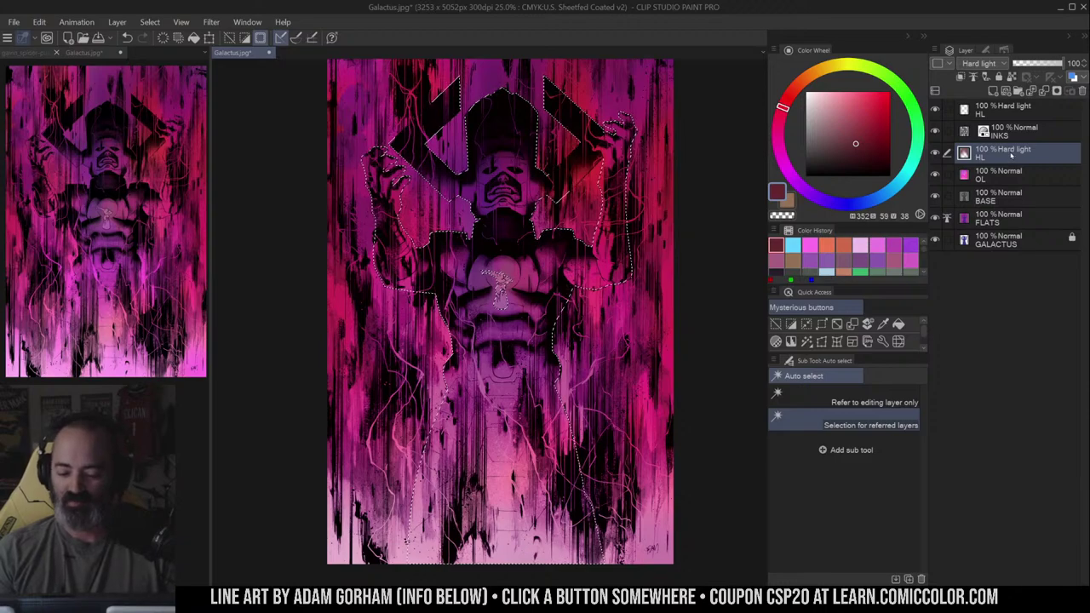
pyautogui.hotkey('ctrl', 'shift', 'n')
pyautogui.press('b')
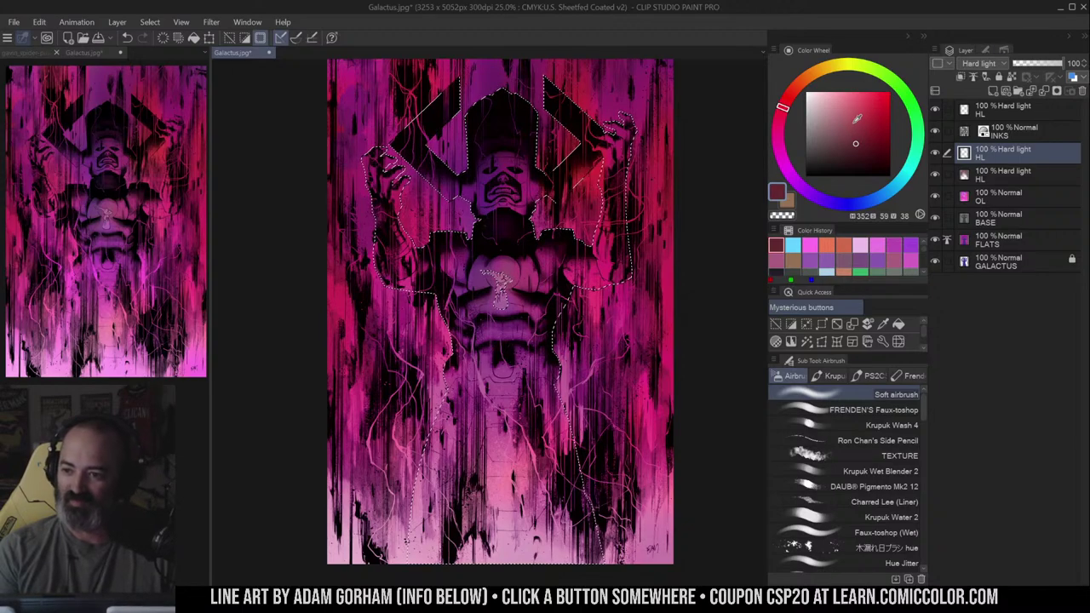
pyautogui.click(840, 144)
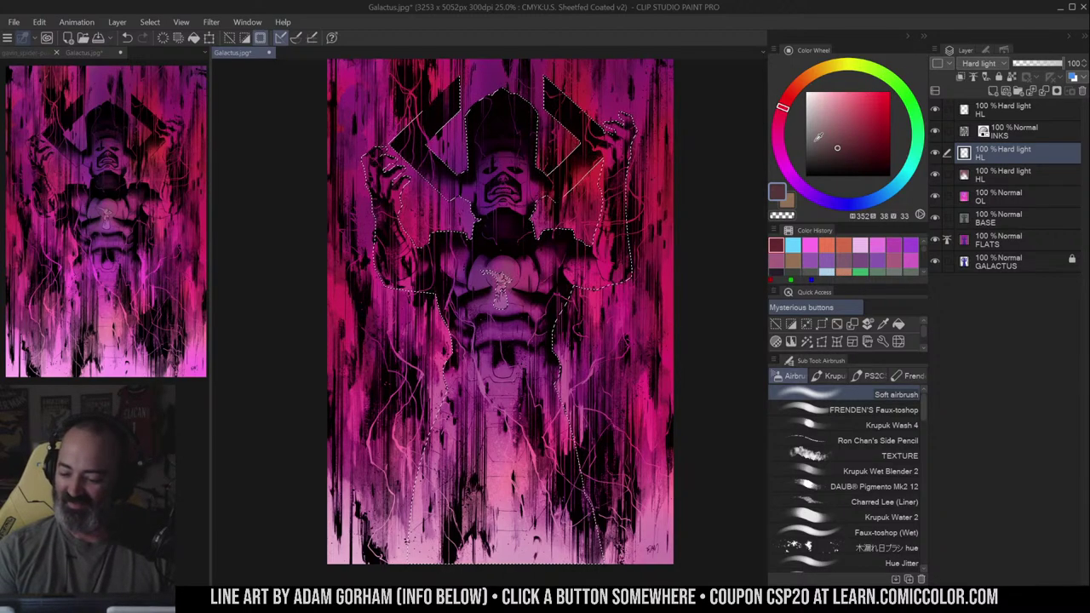
pyautogui.click(814, 142)
pyautogui.rightClick(1011, 149)
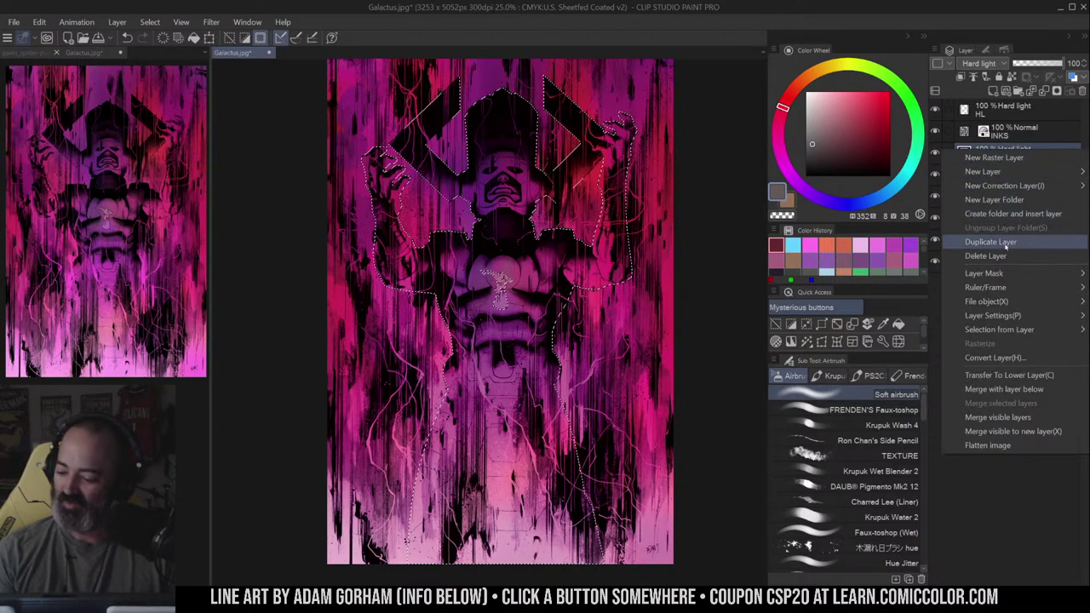
pyautogui.click(980, 244)
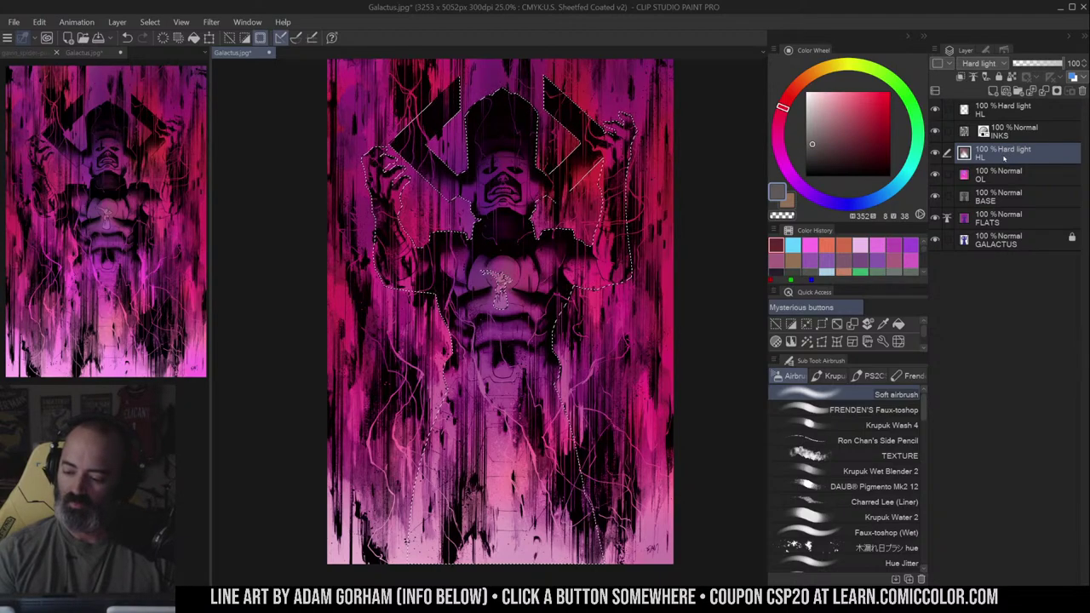
# - Add a Normal layer above the lower HL layer, choose blue-gray (H 209, S 4, V 31), and hide the selection border
pyautogui.click(993, 90)
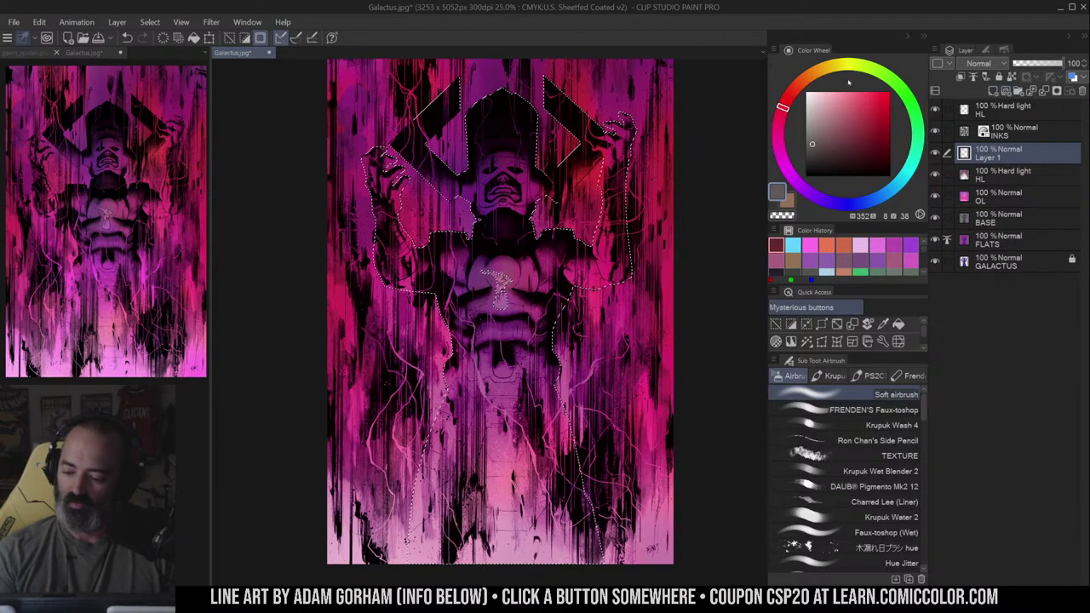
pyautogui.click(886, 194)
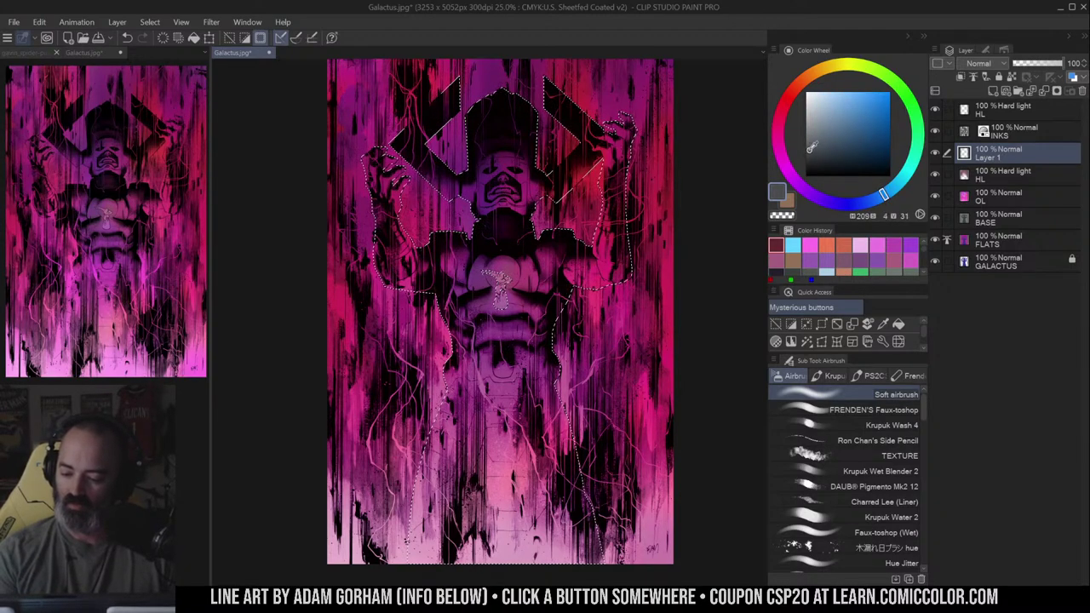
pyautogui.click(812, 147)
pyautogui.press('q')
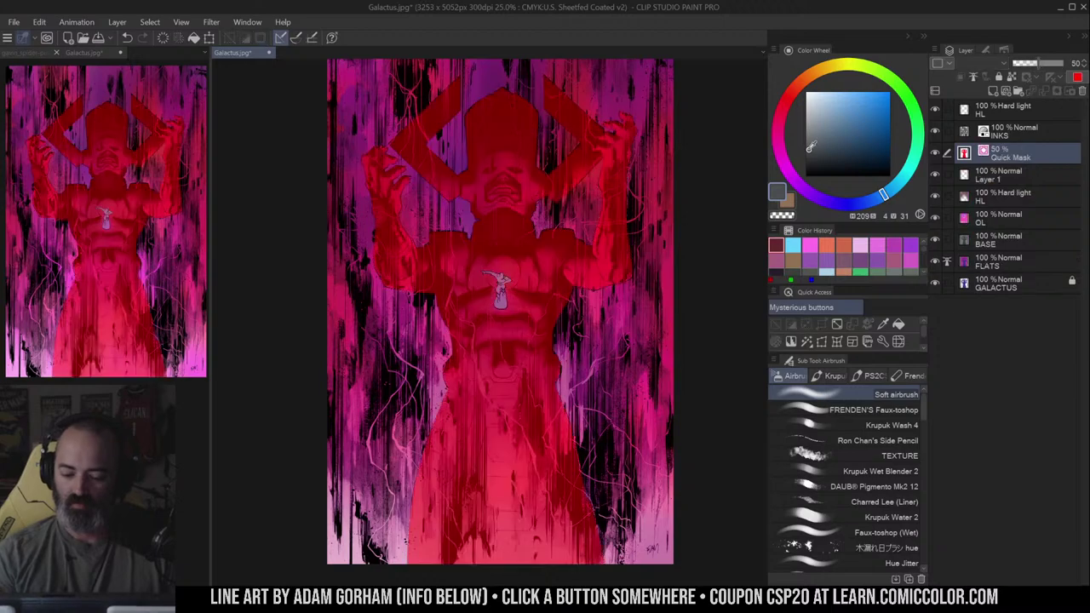
pyautogui.press('q')
pyautogui.hotkey('ctrl', 'h')
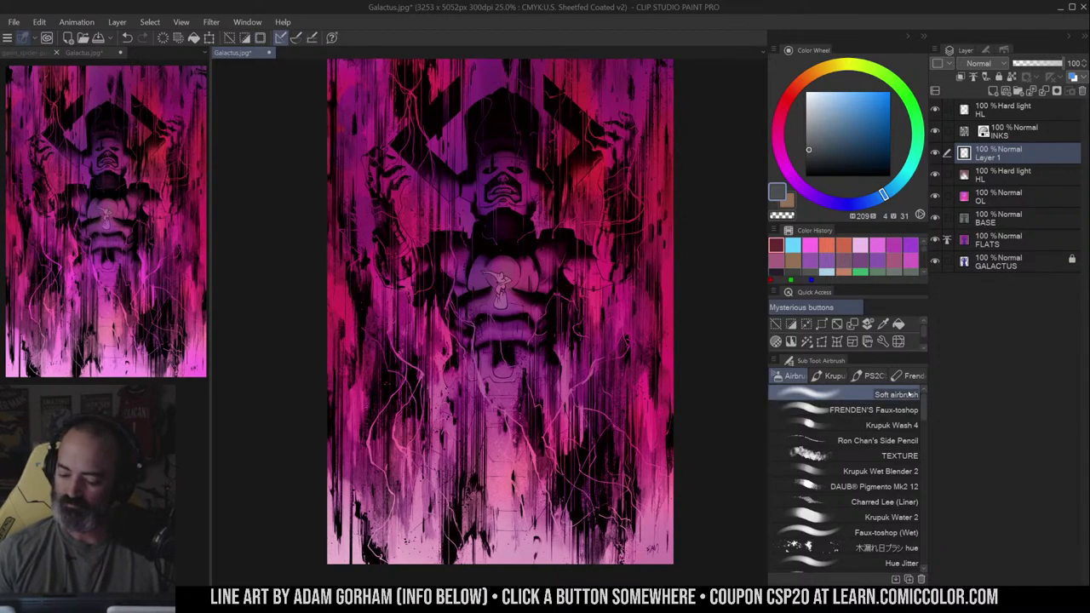
# - Airbrush the blue-gray softly over Galactus's head, arms and torso down to the waist on the new layer
pyautogui.press('alt')
pyautogui.moveTo(452, 166)
pyautogui.mouseDown()
pyautogui.moveTo(520, 143)
pyautogui.moveTo(431, 200)
pyautogui.moveTo(600, 182)
pyautogui.moveTo(396, 217)
pyautogui.moveTo(379, 255)
pyautogui.moveTo(392, 187)
pyautogui.moveTo(584, 192)
pyautogui.moveTo(575, 262)
pyautogui.moveTo(478, 289)
pyautogui.moveTo(490, 273)
pyautogui.moveTo(582, 315)
pyautogui.moveTo(596, 294)
pyautogui.moveTo(537, 315)
pyautogui.moveTo(524, 418)
pyautogui.mouseUp()
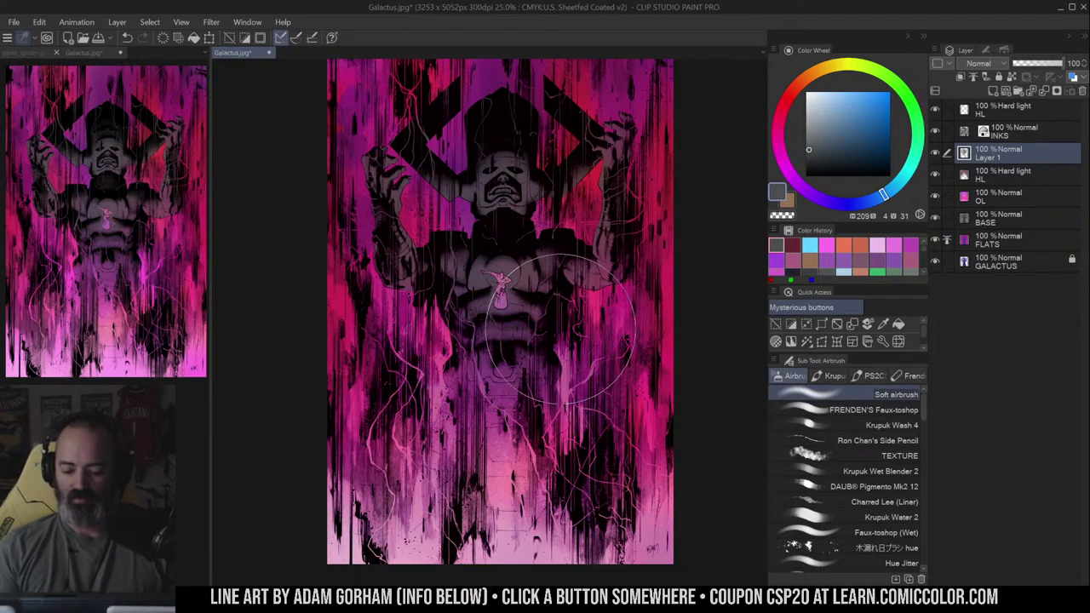
pyautogui.press('[')
pyautogui.press('[')
pyautogui.moveTo(501, 372)
pyautogui.mouseDown()
pyautogui.moveTo(495, 288)
pyautogui.moveTo(516, 414)
pyautogui.moveTo(533, 361)
pyautogui.mouseUp()
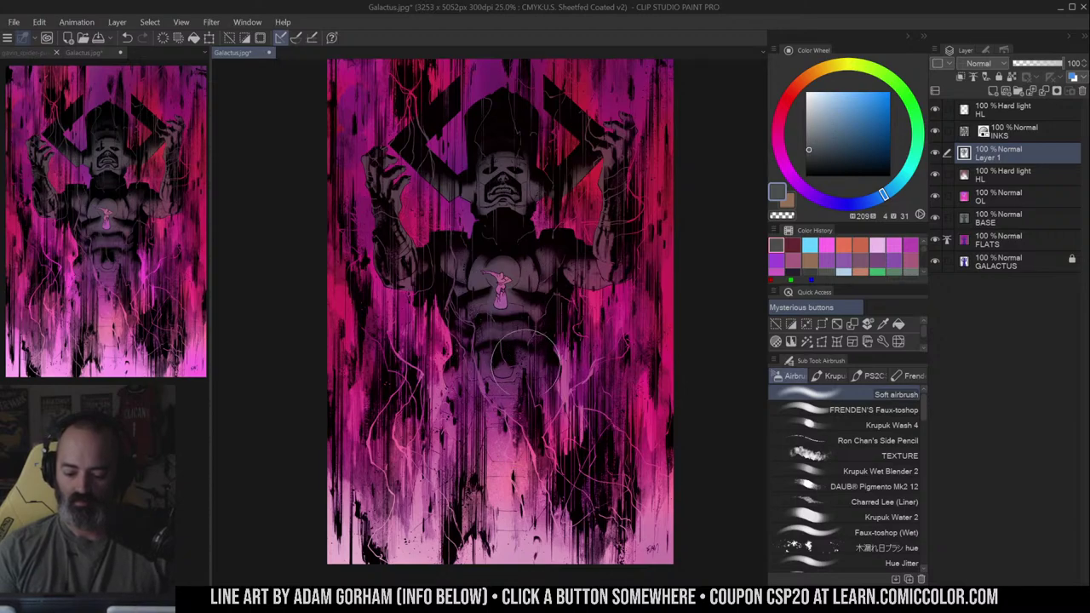
# - Fade the blue-gray softly down over Galactus's hips and upper legs, varying the airbrush size
pyautogui.moveTo(455, 386); pyautogui.dragTo(441, 535)
pyautogui.moveTo(467, 445); pyautogui.dragTo(464, 521)
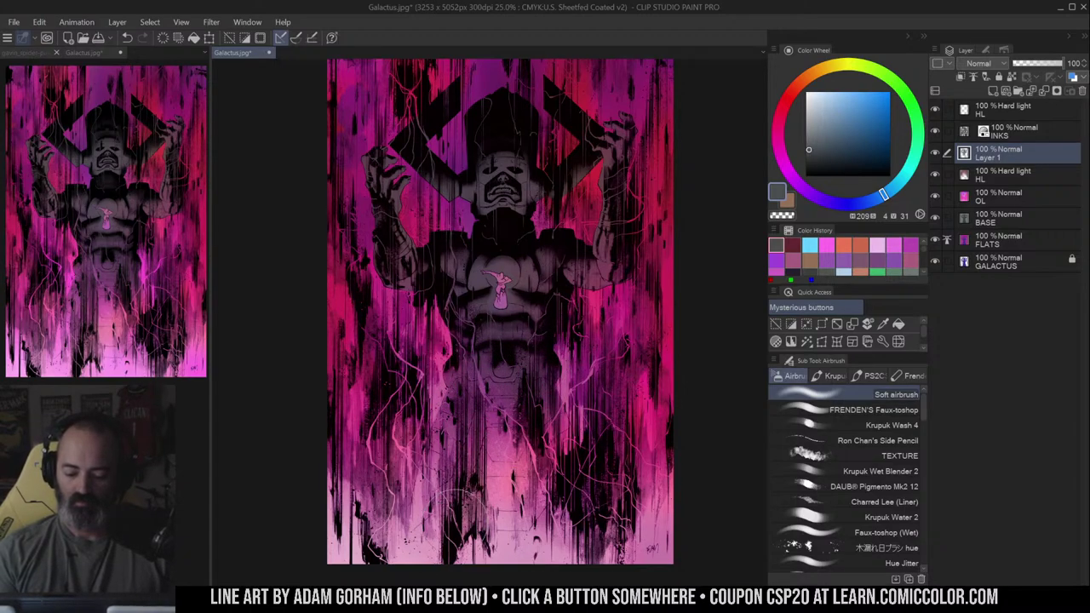
pyautogui.press(']')
pyautogui.press(']')
pyautogui.moveTo(499, 457)
pyautogui.mouseDown()
pyautogui.moveTo(519, 461)
pyautogui.moveTo(523, 407)
pyautogui.mouseUp()
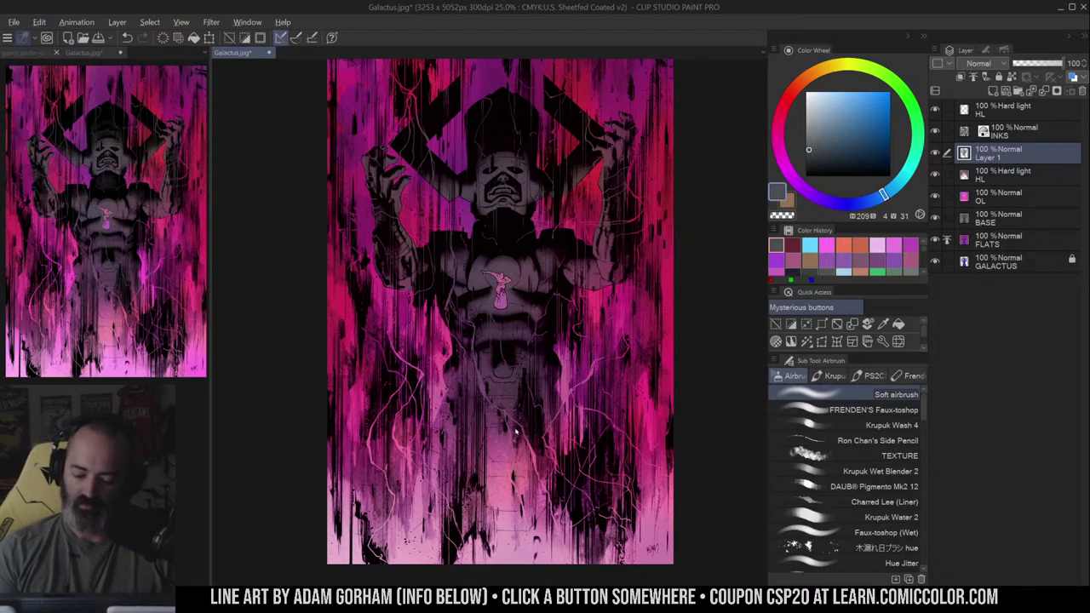
pyautogui.moveTo(496, 422); pyautogui.dragTo(514, 460)
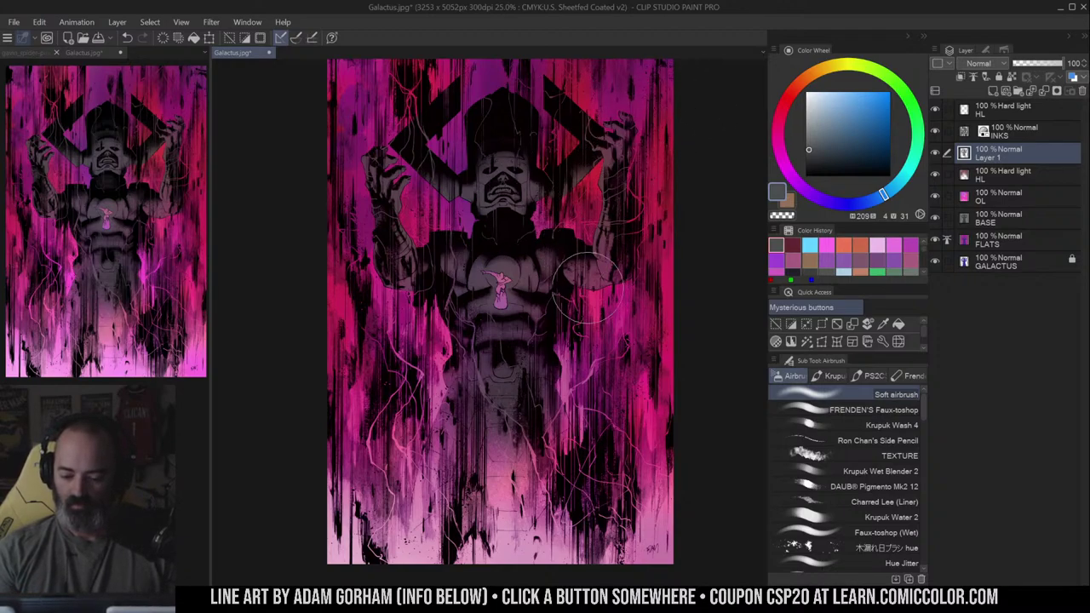
# - Build up the blue-gray on Galactus's forearms, hands and elbows with a smaller Soft airbrush
pyautogui.moveTo(587, 285)
pyautogui.mouseDown()
pyautogui.moveTo(573, 273)
pyautogui.moveTo(588, 284)
pyautogui.mouseUp()
pyautogui.press('[')
pyautogui.press('[')
pyautogui.press('[')
pyautogui.press('[')
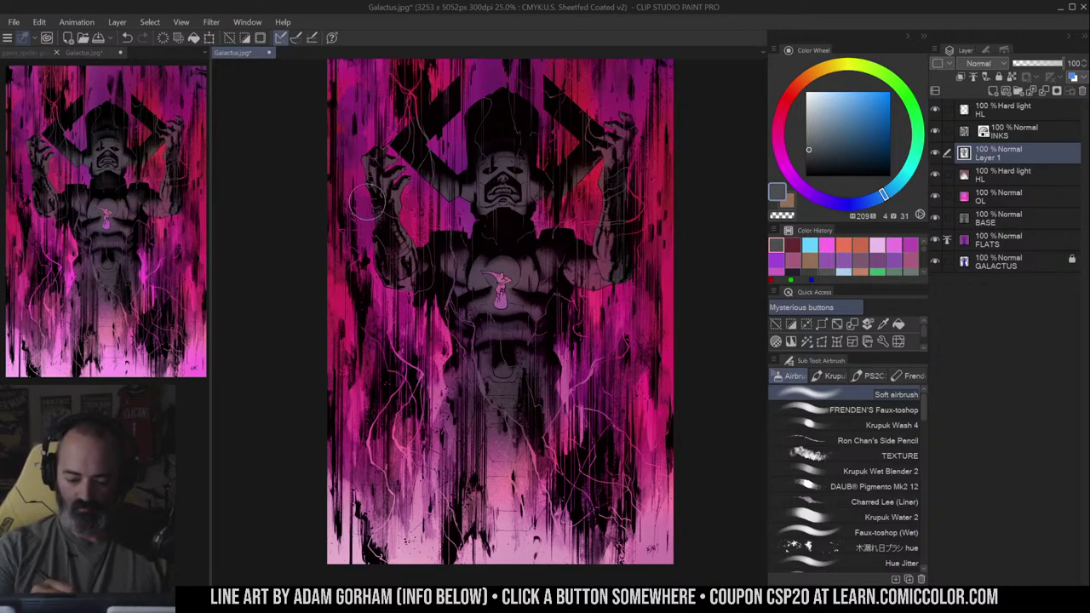
pyautogui.moveTo(367, 202)
pyautogui.mouseDown()
pyautogui.moveTo(390, 272)
pyautogui.moveTo(360, 173)
pyautogui.moveTo(387, 193)
pyautogui.moveTo(397, 336)
pyautogui.moveTo(492, 156)
pyautogui.moveTo(459, 126)
pyautogui.moveTo(465, 89)
pyautogui.moveTo(586, 111)
pyautogui.moveTo(587, 152)
pyautogui.moveTo(584, 125)
pyautogui.mouseUp()
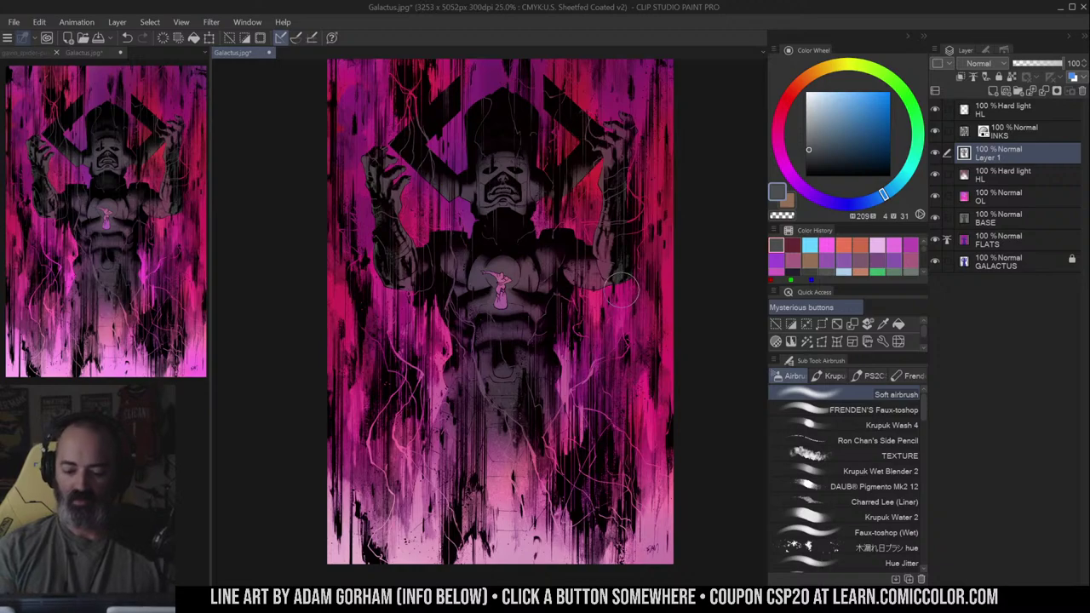
pyautogui.moveTo(622, 290)
pyautogui.mouseDown()
pyautogui.moveTo(573, 248)
pyautogui.moveTo(603, 268)
pyautogui.mouseUp()
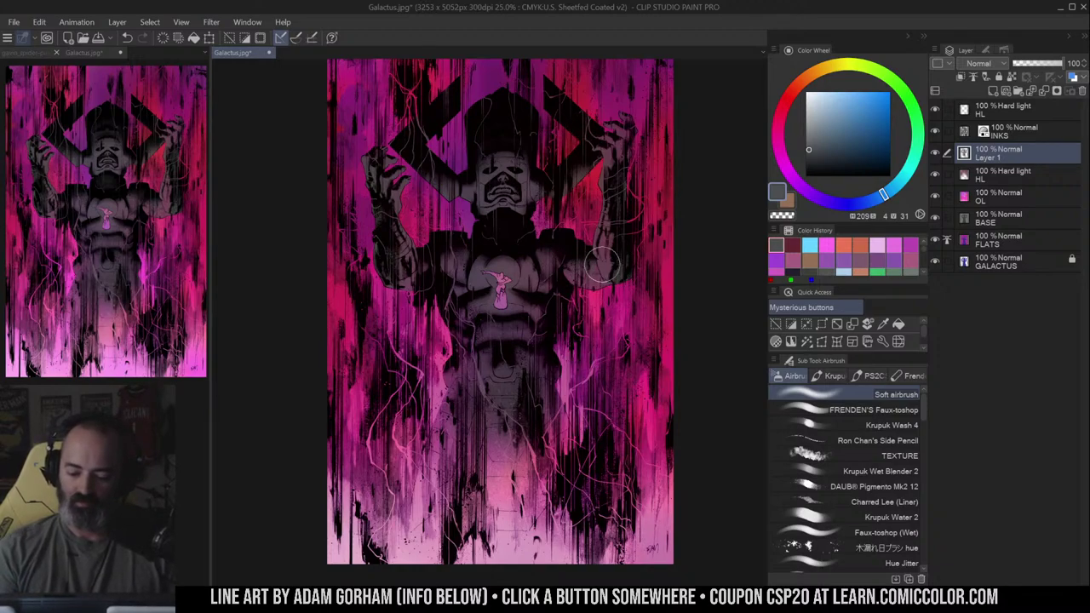
# - Examine the blue-gray shading on Galactus's face, shoulders and chest up close, and judge the whole figure against the background
pyautogui.hotkey('ctrl', 'space')
pyautogui.click(548, 288)
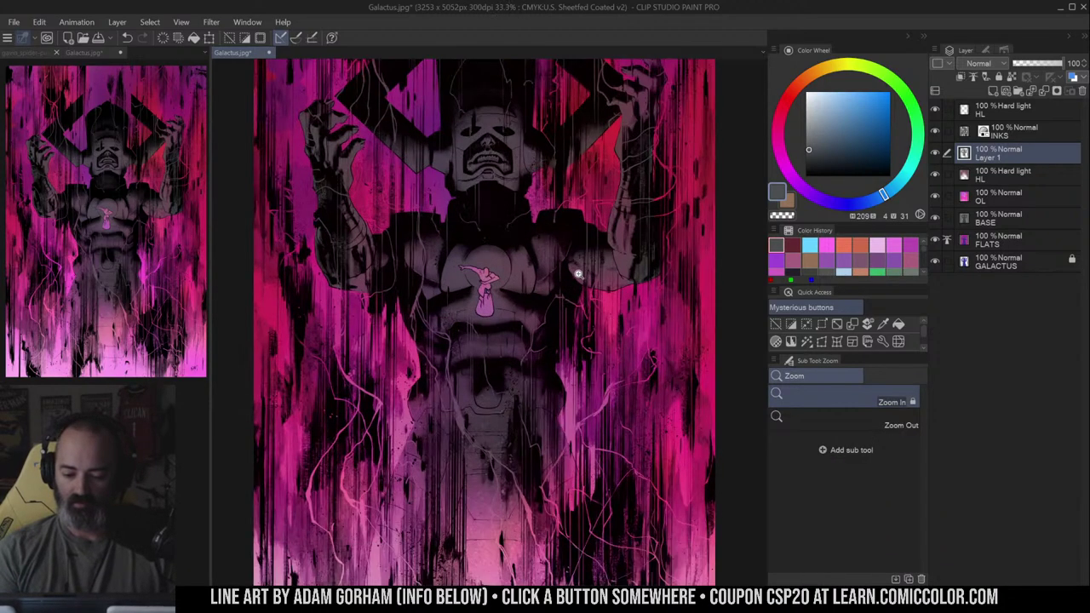
pyautogui.press('m')
pyautogui.hotkey('ctrl', 'space')
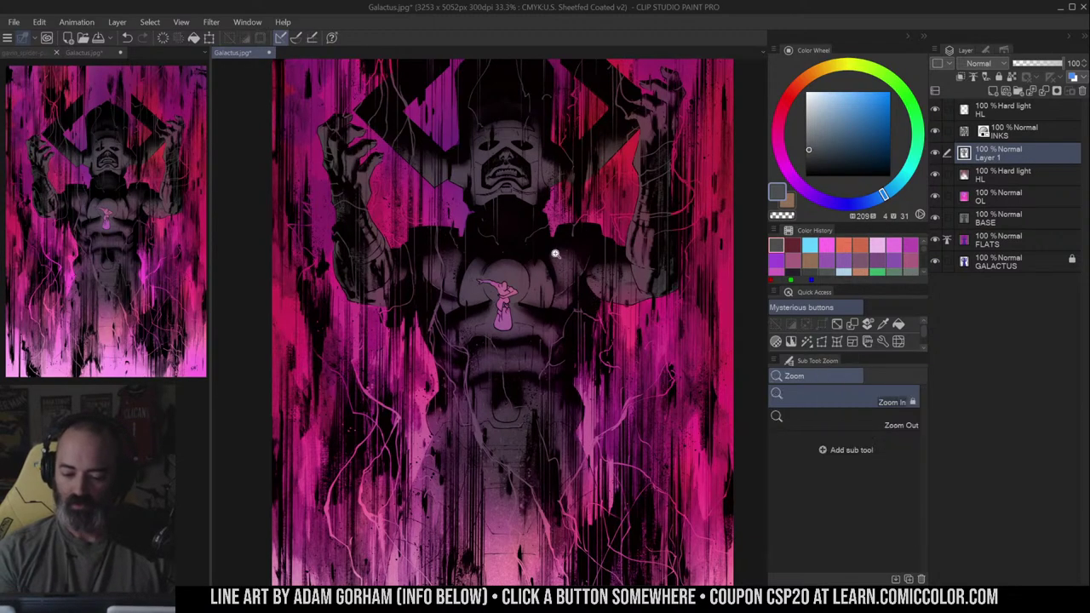
pyautogui.click(558, 256)
pyautogui.click(577, 231)
pyautogui.moveTo(542, 186)
pyautogui.mouseDown()
pyautogui.moveTo(582, 263)
pyautogui.moveTo(591, 261)
pyautogui.mouseUp()
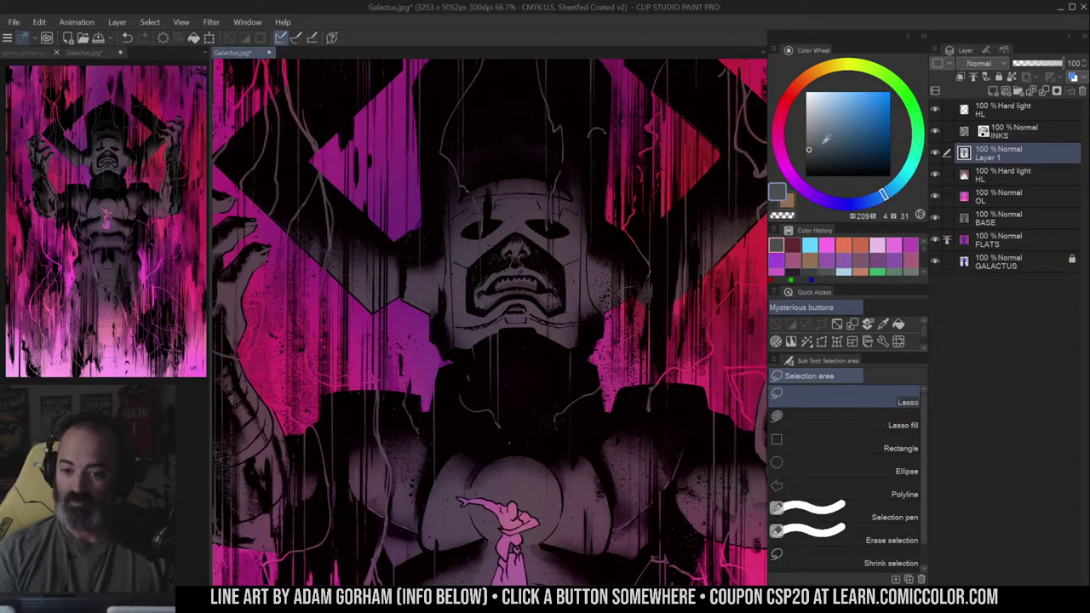
pyautogui.hotkey('ctrl', 'space')
pyautogui.click(562, 185)
pyautogui.moveTo(515, 178)
pyautogui.mouseDown()
pyautogui.moveTo(503, 344)
pyautogui.moveTo(533, 181)
pyautogui.mouseUp()
pyautogui.hotkey('ctrl', 'd')
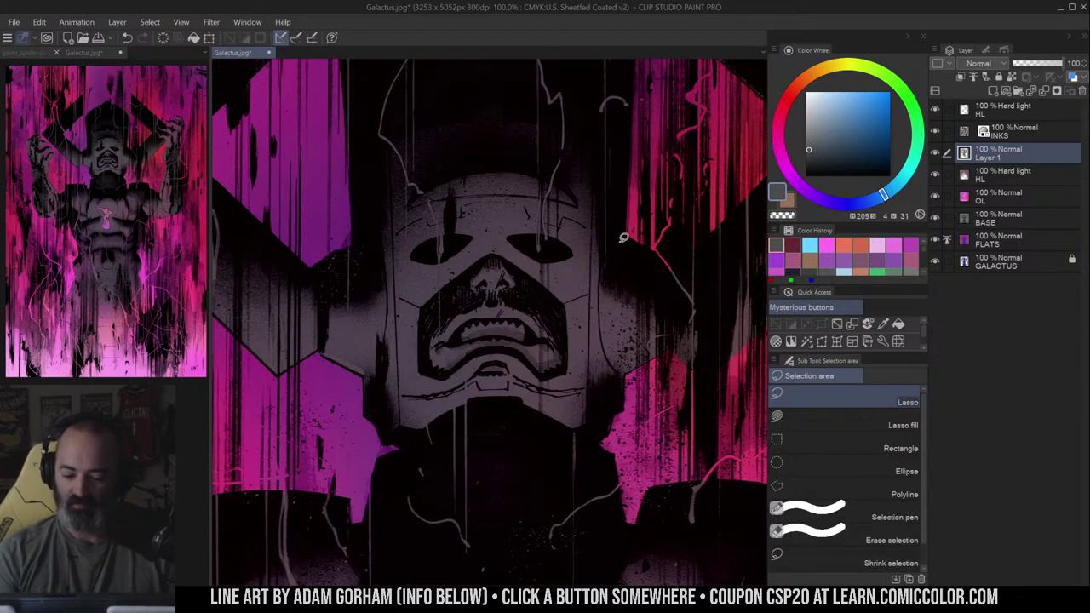
pyautogui.hotkey('ctrl', 'space')
pyautogui.keyDown('alt'); pyautogui.click(624, 242); pyautogui.keyUp('alt')
pyautogui.moveTo(647, 298)
pyautogui.mouseDown()
pyautogui.moveTo(633, 214)
pyautogui.moveTo(652, 178)
pyautogui.mouseUp()
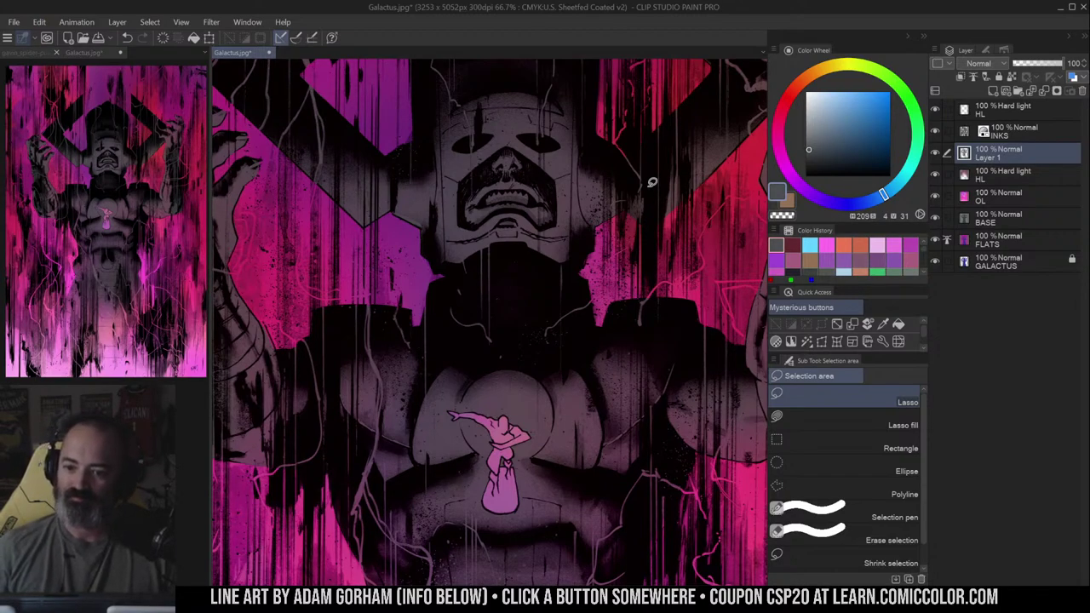
pyautogui.click(634, 227)
pyautogui.moveTo(634, 227); pyautogui.dragTo(645, 186)
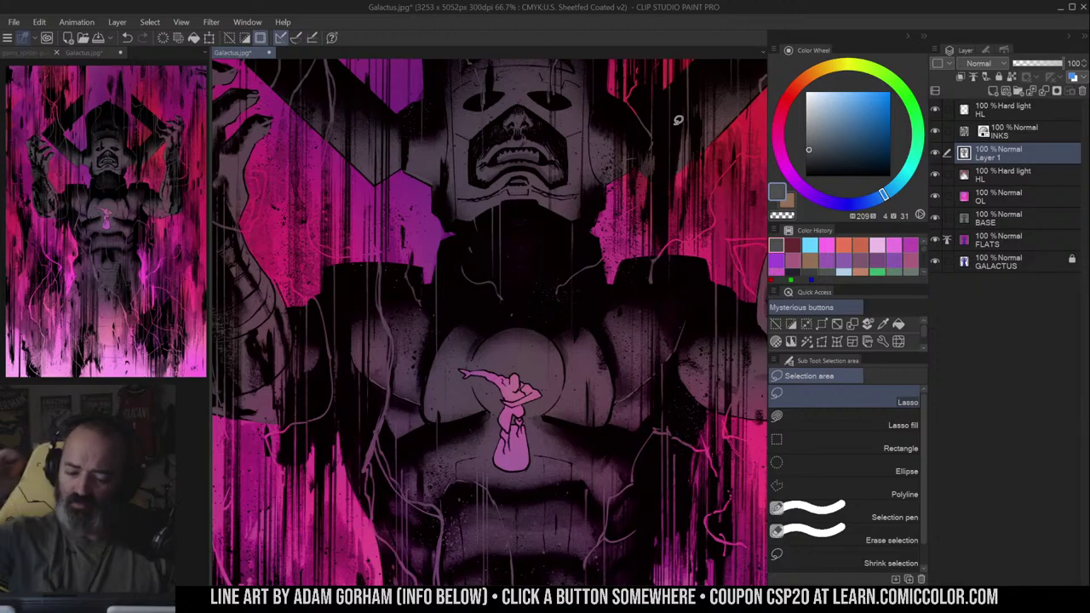
pyautogui.hotkey('ctrl', 'space')
pyautogui.moveTo(585, 284)
pyautogui.mouseDown()
pyautogui.moveTo(611, 267)
pyautogui.moveTo(583, 287)
pyautogui.moveTo(645, 277)
pyautogui.moveTo(642, 260)
pyautogui.mouseUp()
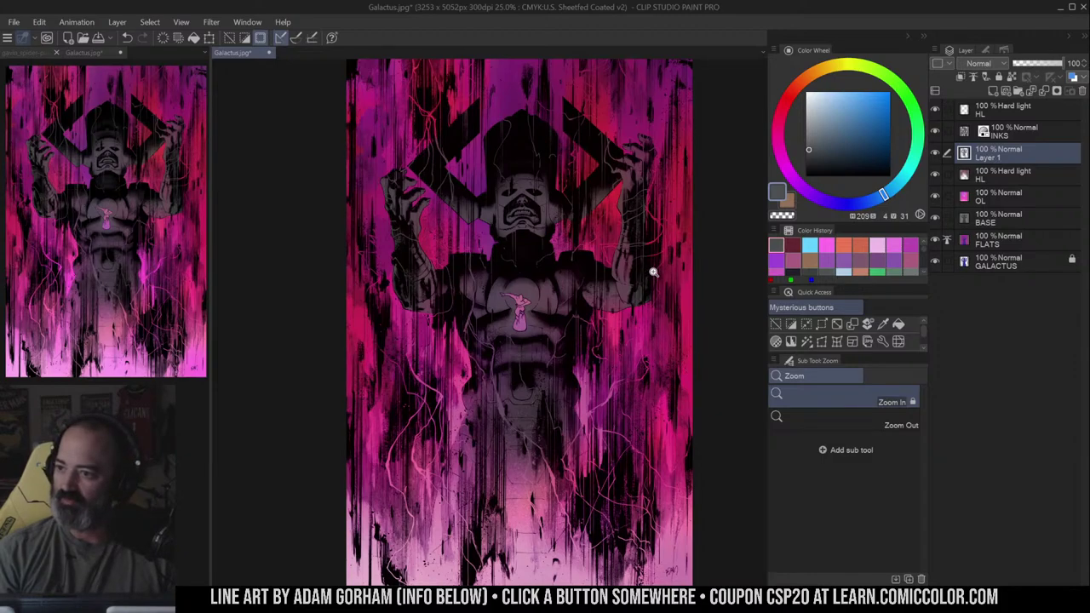
pyautogui.moveTo(664, 268); pyautogui.dragTo(653, 260)
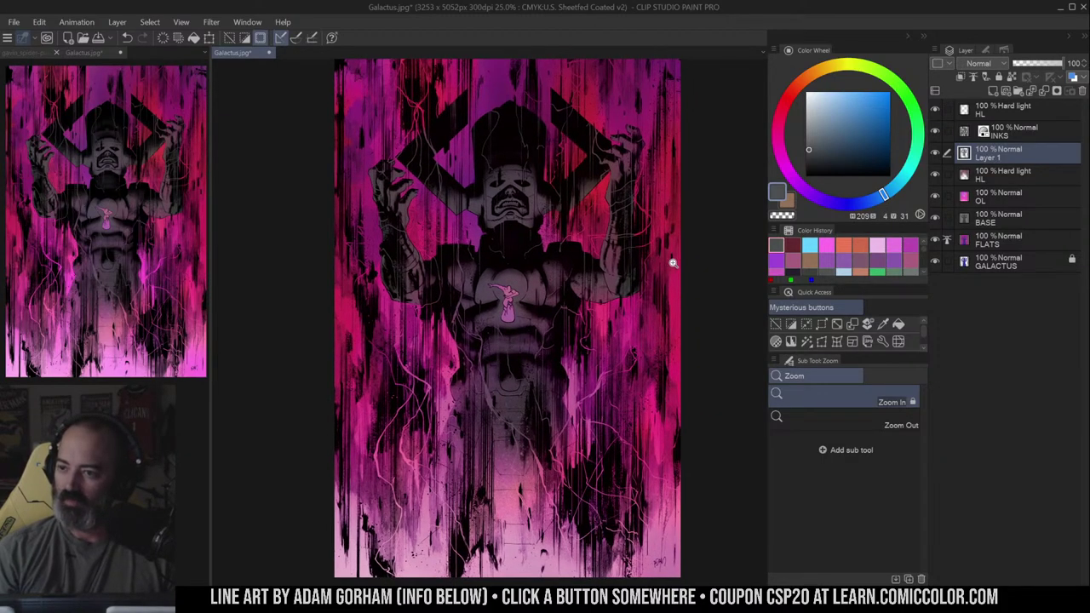
pyautogui.press('m')
pyautogui.press('w')
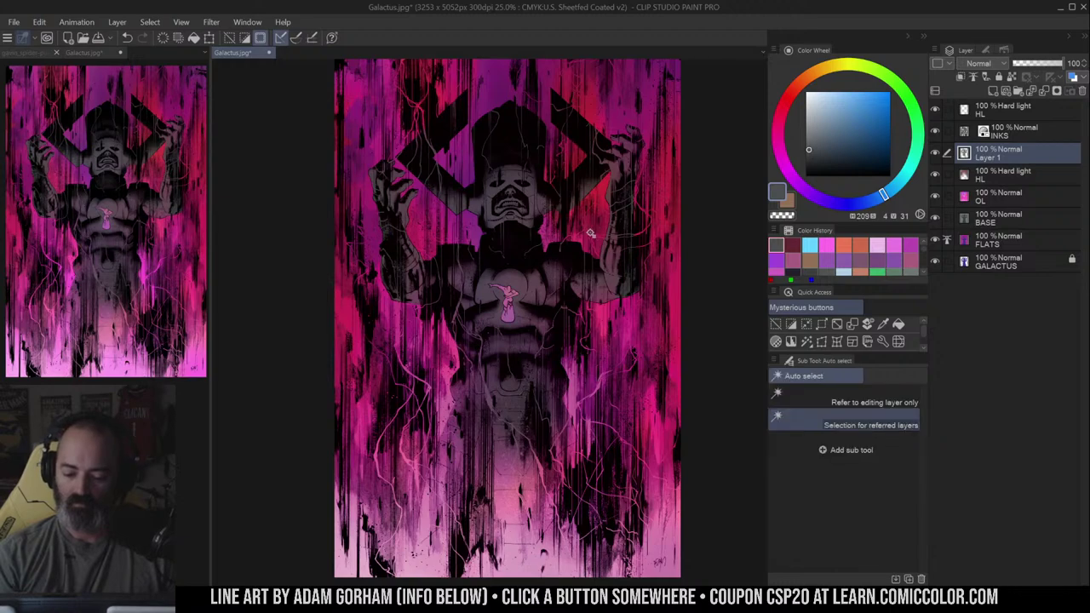
pyautogui.press('m')
pyautogui.press('w')
pyautogui.click(988, 217)
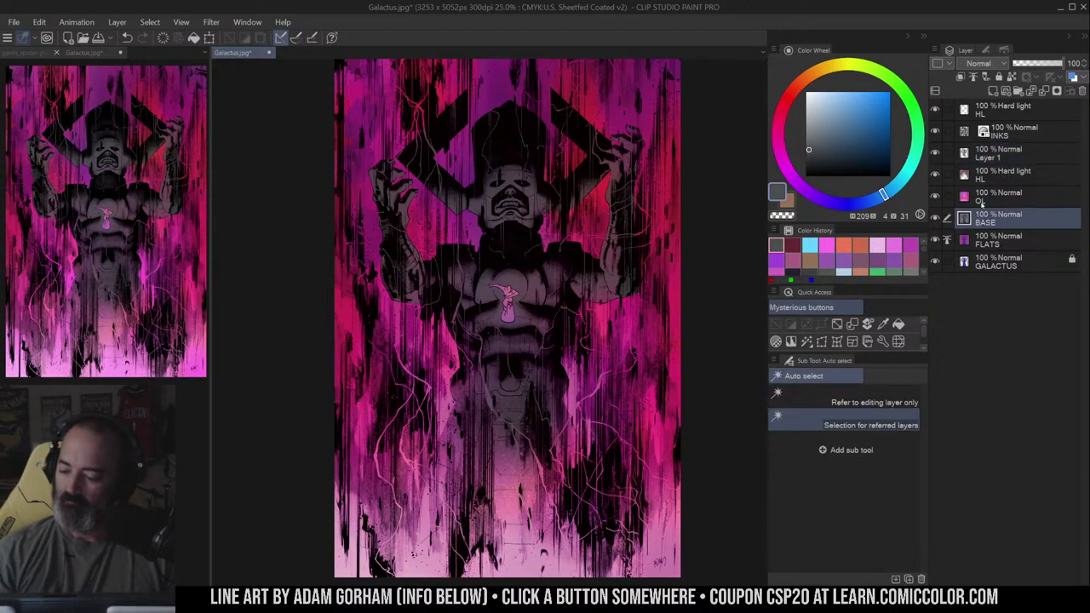
pyautogui.click(993, 167)
pyautogui.click(993, 155)
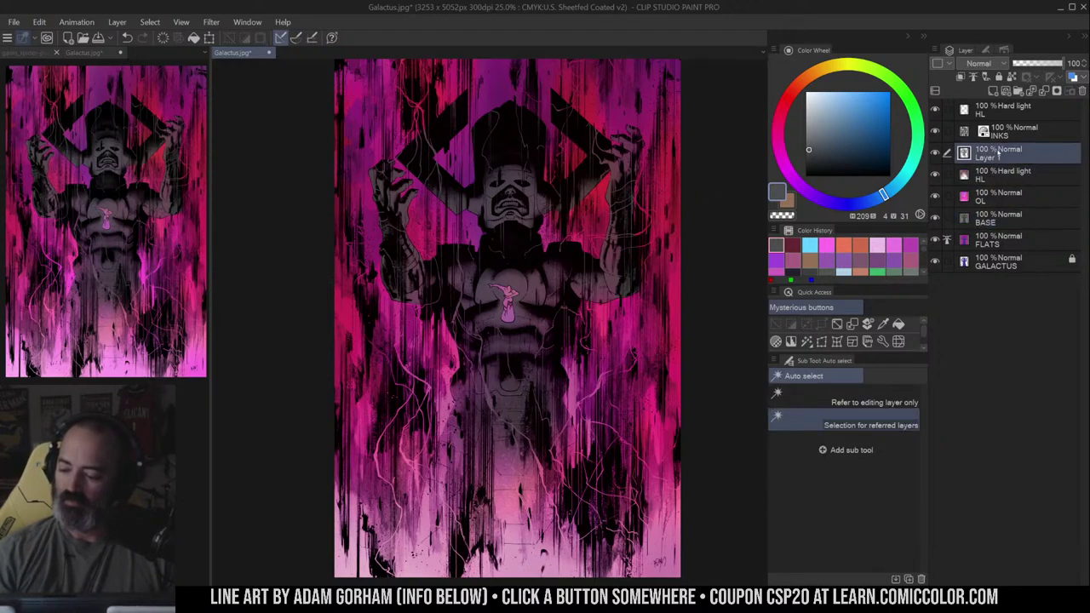
pyautogui.click(670, 257)
pyautogui.press('q')
pyautogui.hotkey('ctrl', 'm')
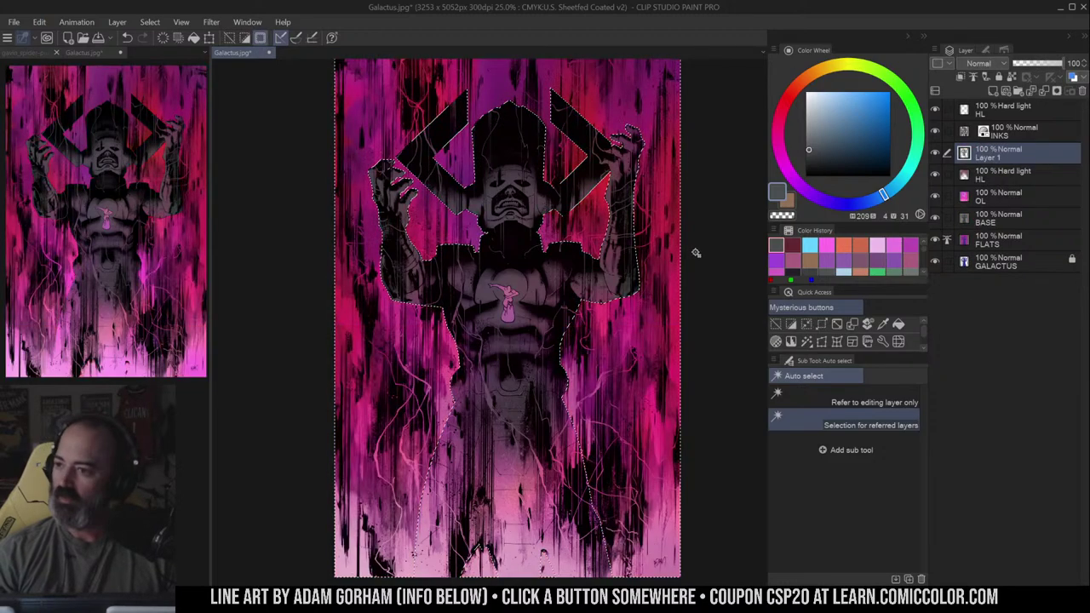
pyautogui.moveTo(693, 253)
pyautogui.mouseDown()
pyautogui.moveTo(689, 287)
pyautogui.moveTo(705, 255)
pyautogui.mouseUp()
pyautogui.hotkey('ctrl', 'm')
pyautogui.hotkey('ctrl', 'm')
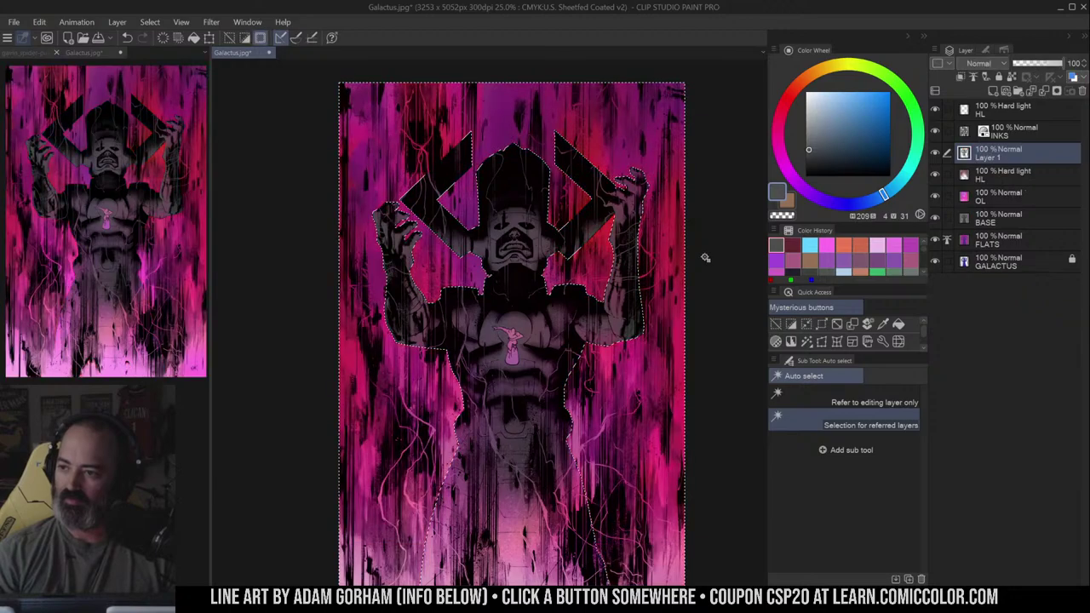
pyautogui.keyDown('alt'); pyautogui.click(632, 293); pyautogui.keyUp('alt')
pyautogui.moveTo(650, 293); pyautogui.dragTo(635, 278)
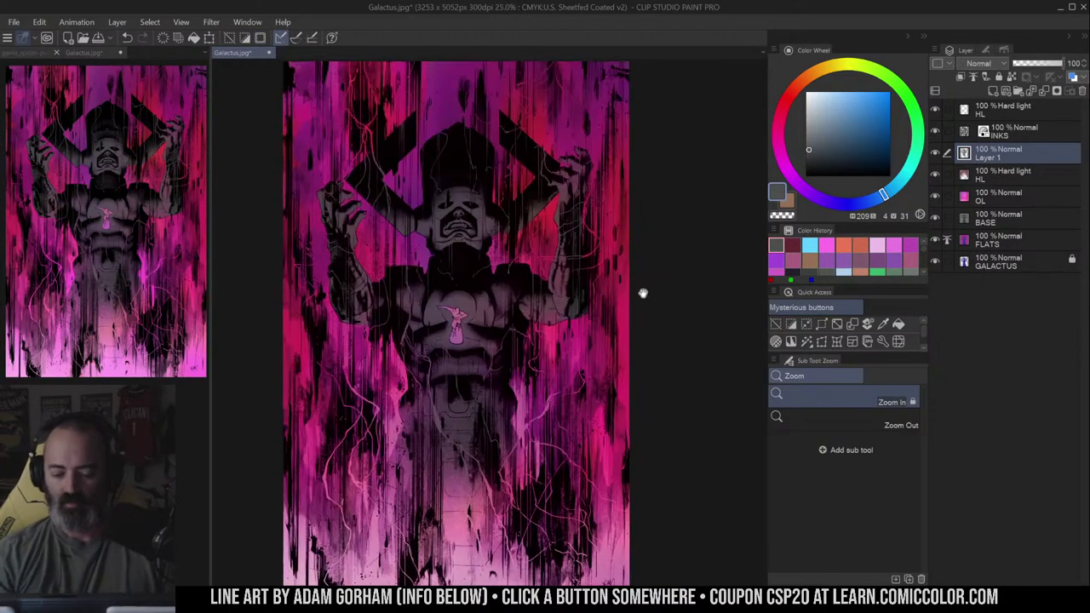
pyautogui.click(644, 289)
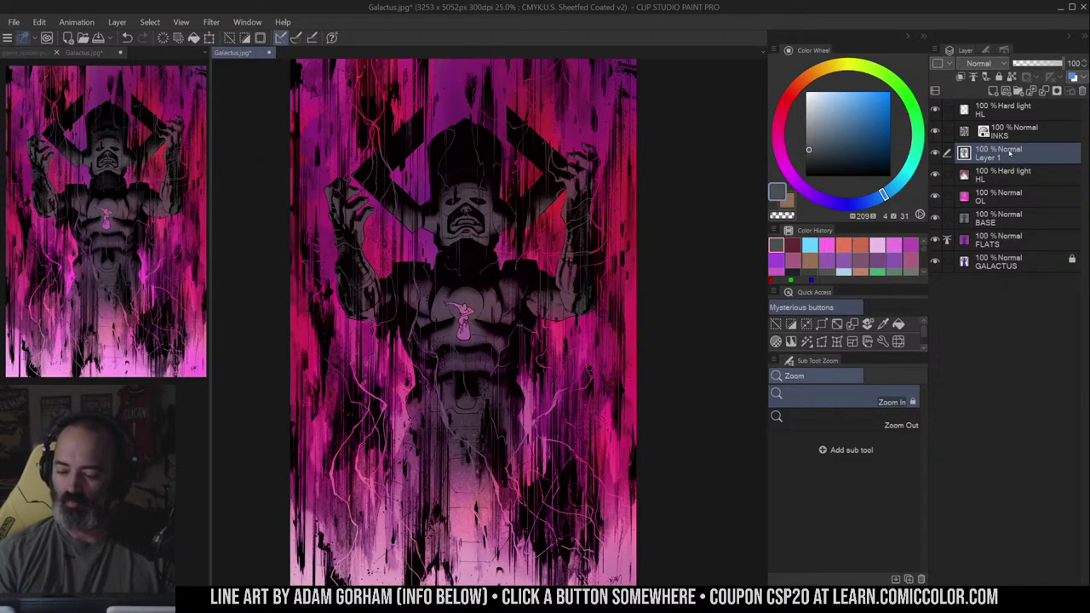
pyautogui.press('m')
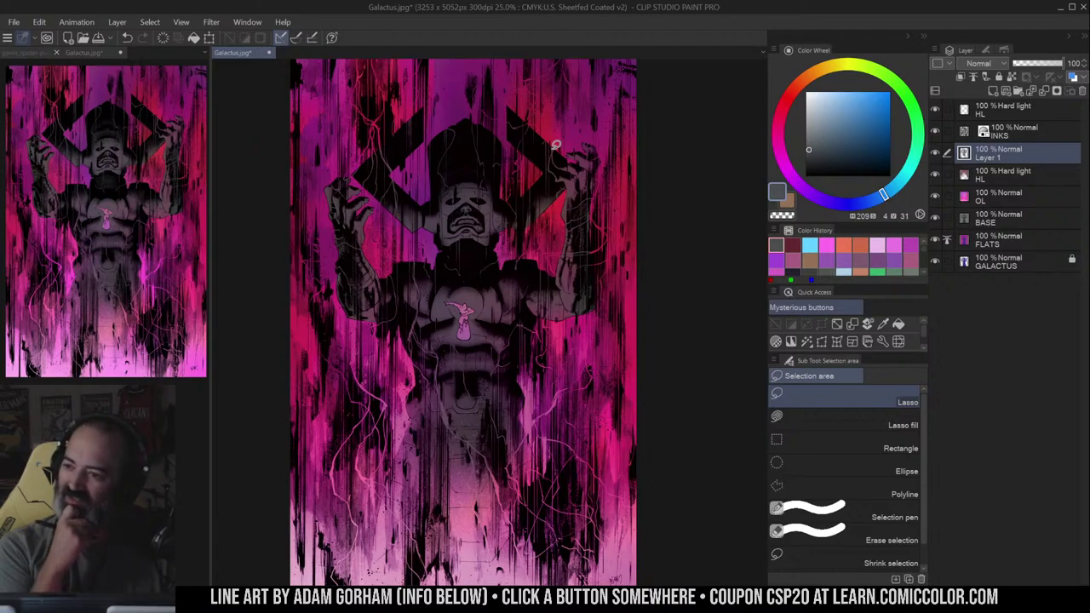
# - Try to limit a Hue/Saturation/Luminosity adjustment on Layer 1 to an auto-selected group of Galactus's helmet and armor areas
pyautogui.hotkey('ctrl', 'space')
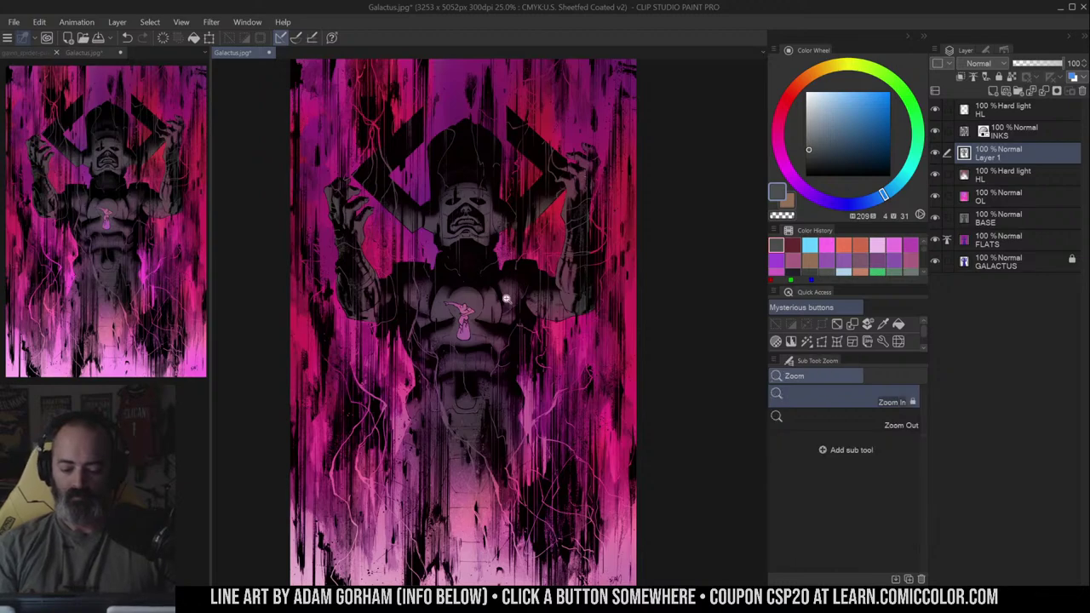
pyautogui.click(506, 298)
pyautogui.press('w')
pyautogui.click(537, 168)
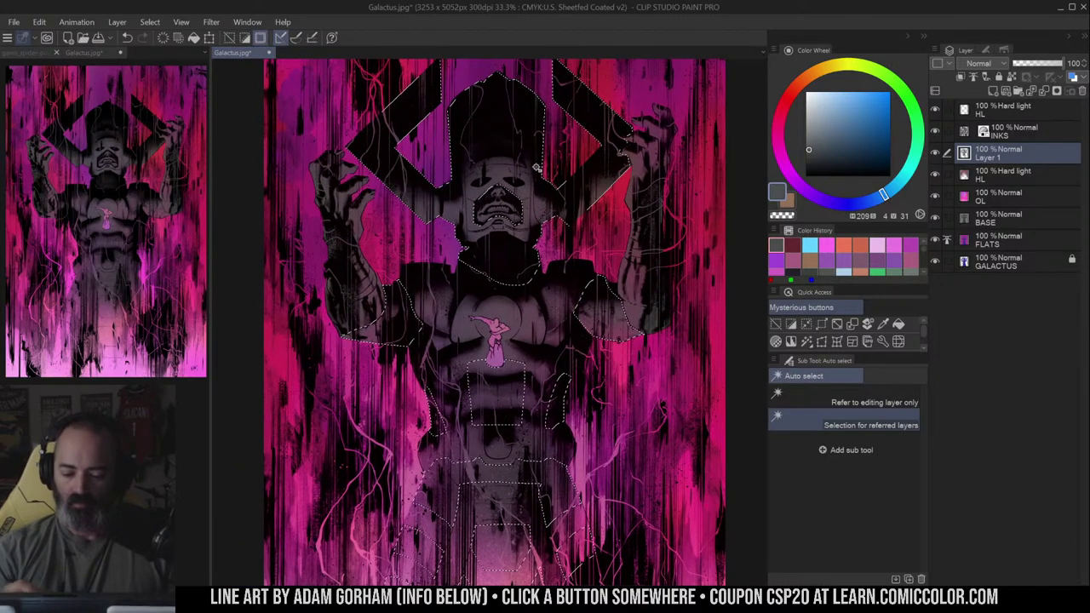
pyautogui.press('q')
pyautogui.press('q')
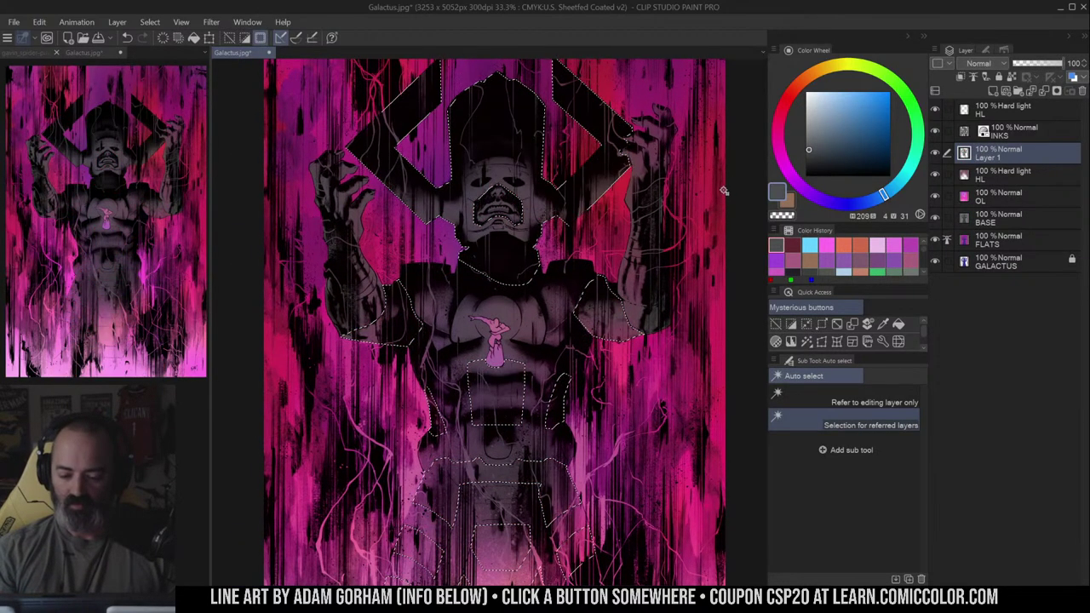
pyautogui.press('q')
pyautogui.press('q')
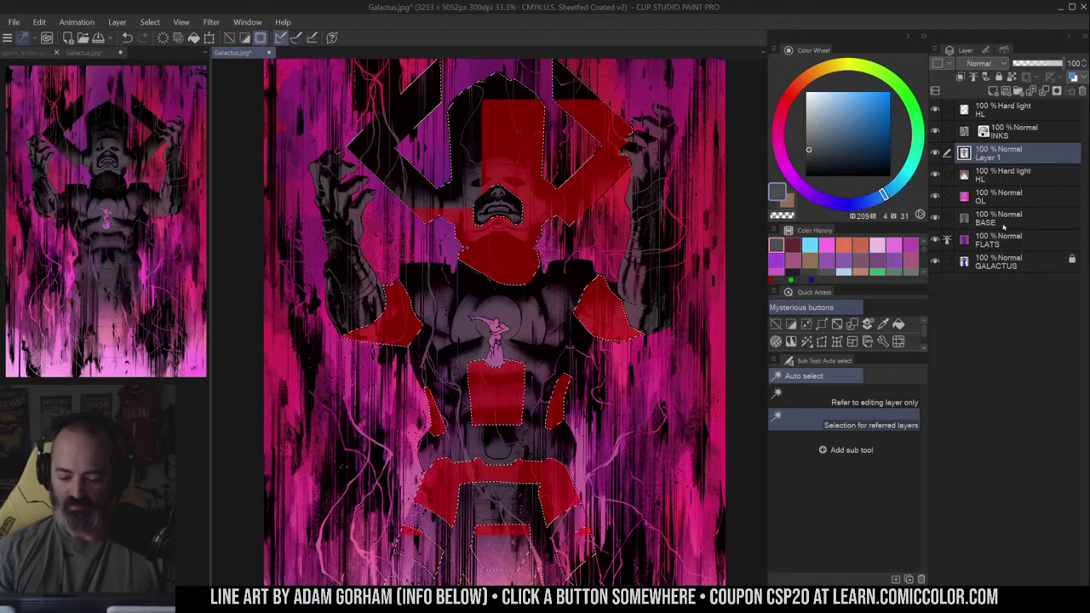
pyautogui.press('b')
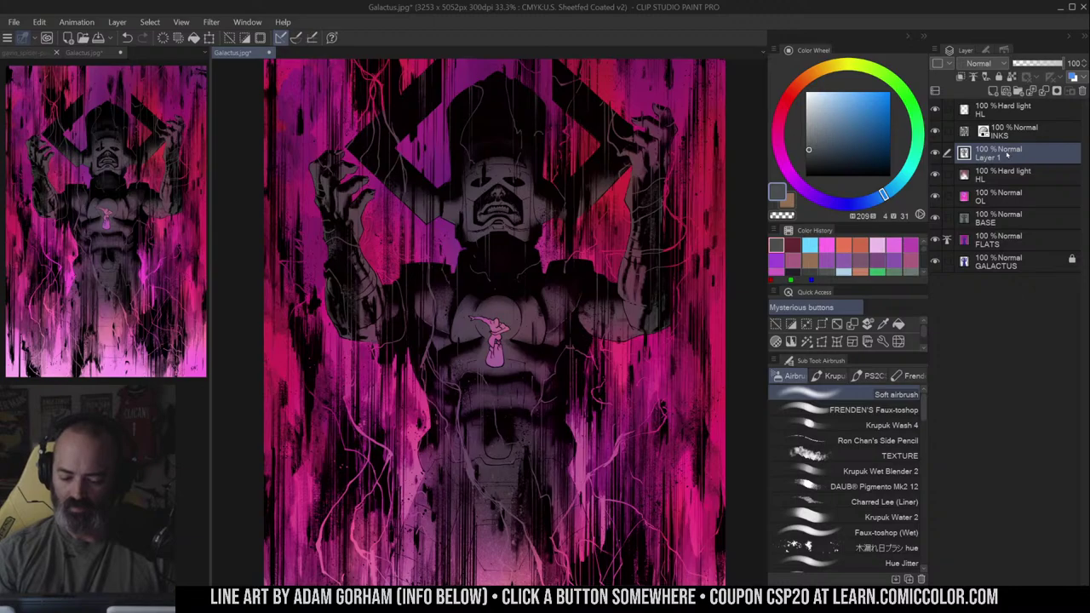
pyautogui.hotkey('ctrl', 'space')
pyautogui.click(540, 313)
pyautogui.moveTo(543, 310); pyautogui.dragTo(569, 316)
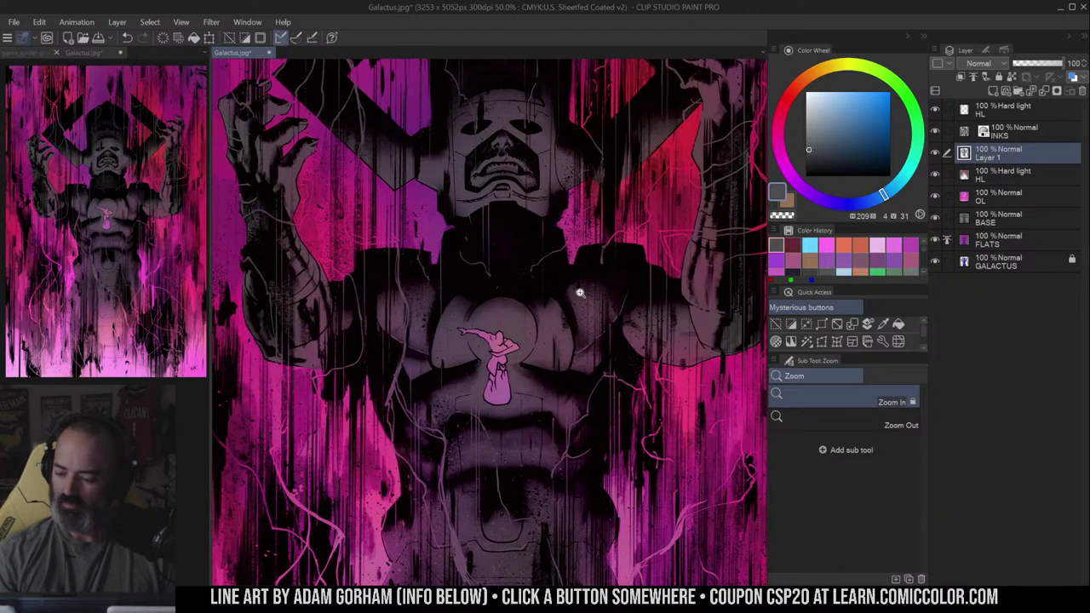
pyautogui.hotkey('ctrl', 'u')
pyautogui.click(1056, 116)
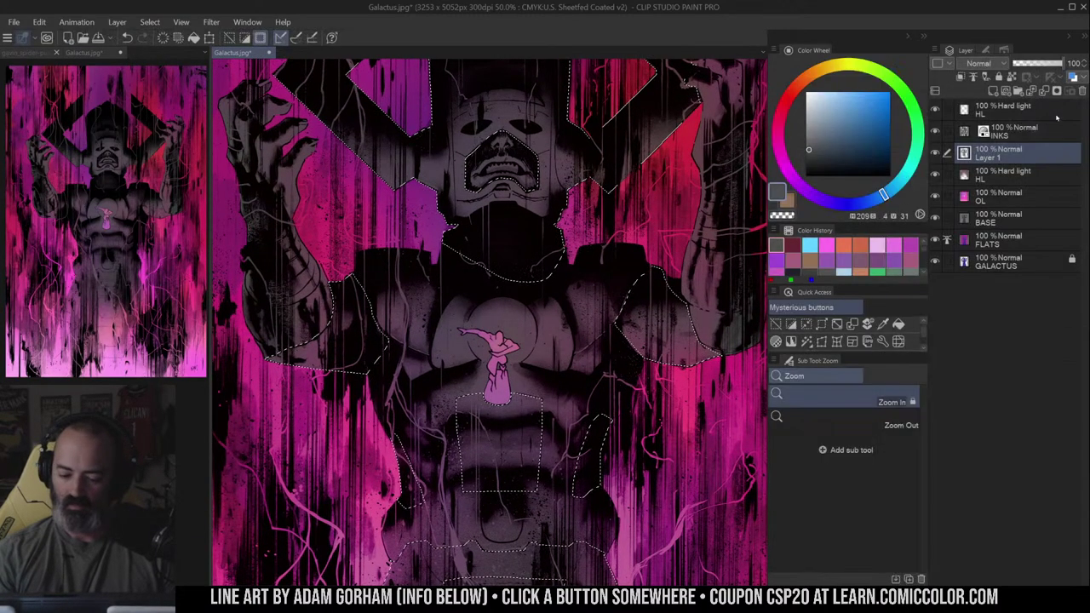
pyautogui.hotkey('ctrl', 'd')
pyautogui.press('m')
# - Darken all of Layer 1 with a Hue/Saturation/Luminosity adjustment, setting Luminosity(V) to -16
pyautogui.hotkey('ctrl', 'u')
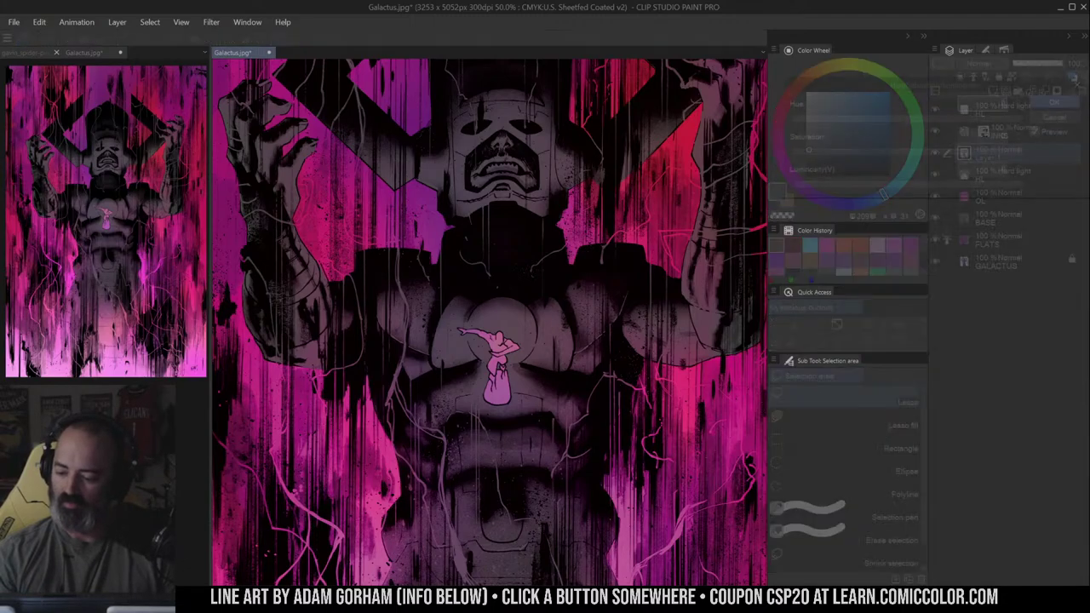
pyautogui.moveTo(908, 189); pyautogui.dragTo(892, 196)
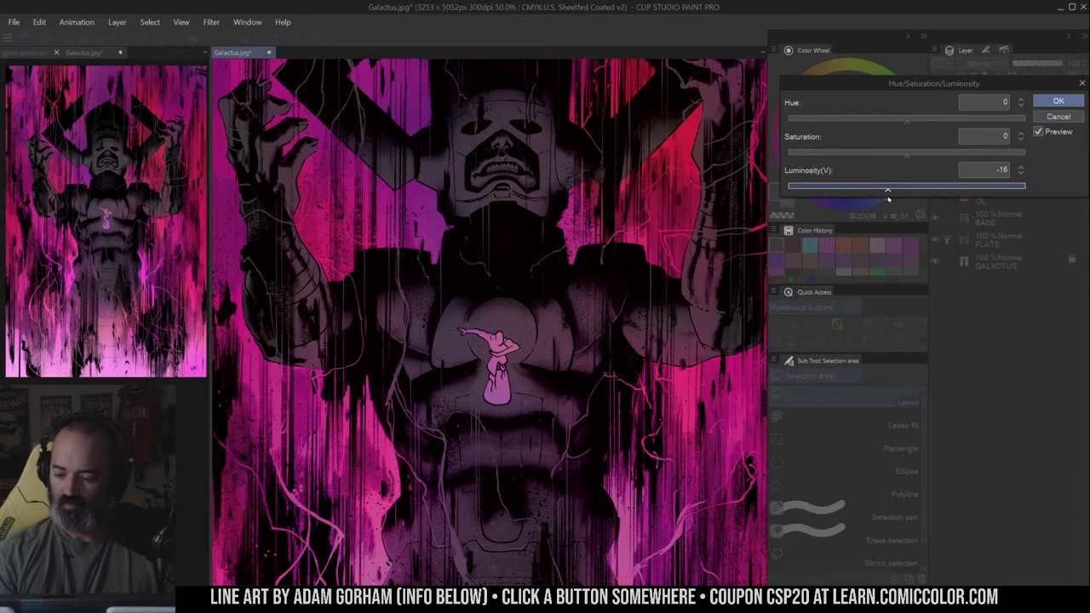
pyautogui.click(1059, 100)
pyautogui.hotkey('ctrl', 'space')
pyautogui.keyDown('alt'); pyautogui.click(605, 282); pyautogui.keyUp('alt')
pyautogui.keyDown('alt'); pyautogui.click(607, 282); pyautogui.keyUp('alt')
pyautogui.moveTo(644, 277); pyautogui.dragTo(615, 269)
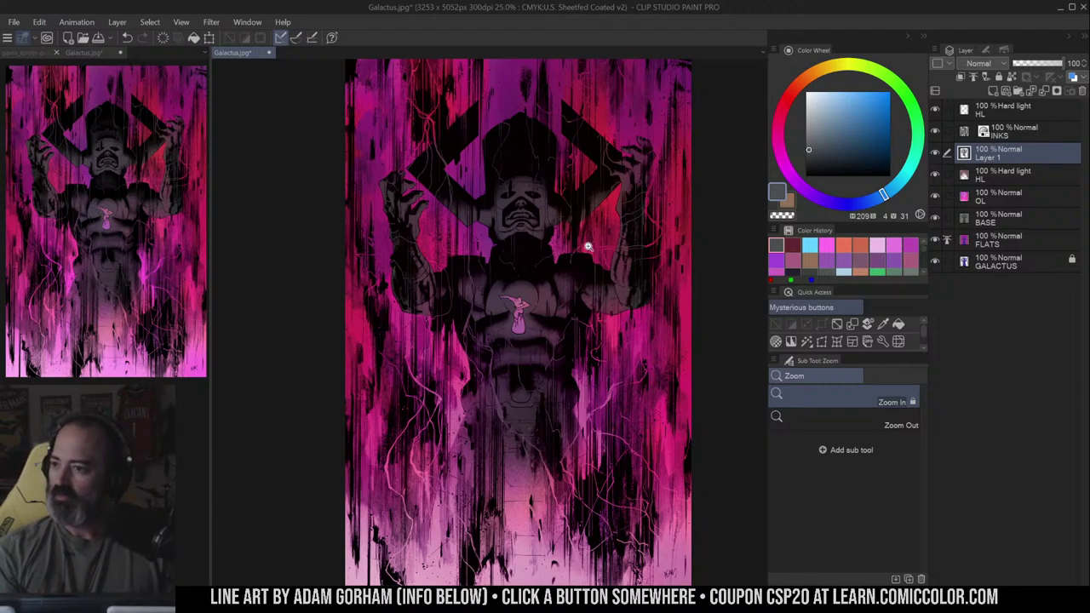
# - Auto-select the small Silver Surfer figure on Galactus's chest and airbrush it light blue-gray (H 209, S 14, V 66) on Layer 1
pyautogui.click(552, 291)
pyautogui.press('w')
pyautogui.click(515, 298)
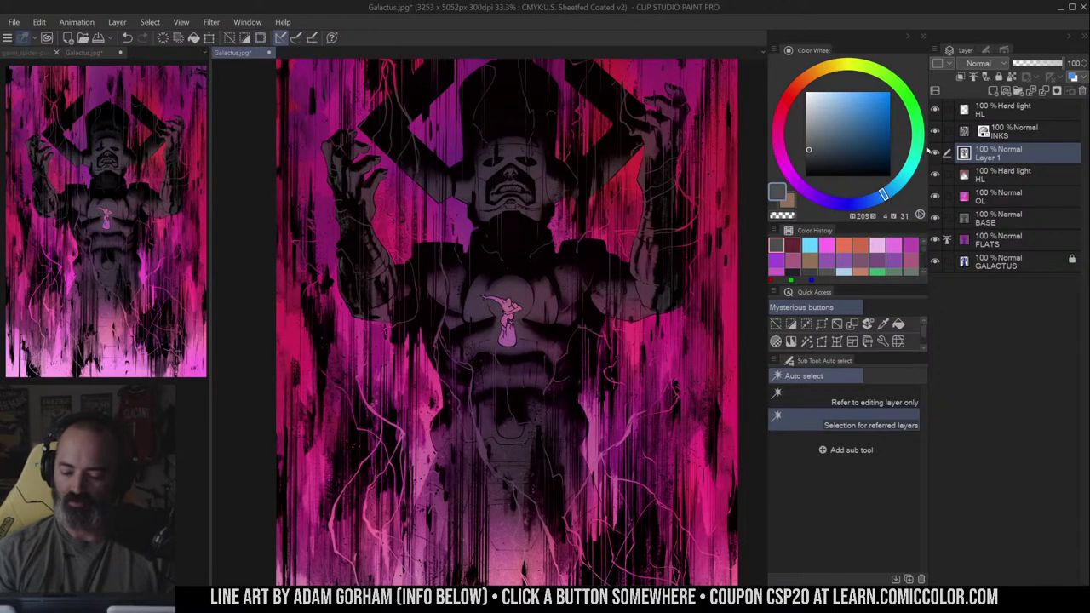
pyautogui.press('b')
pyautogui.click(818, 122)
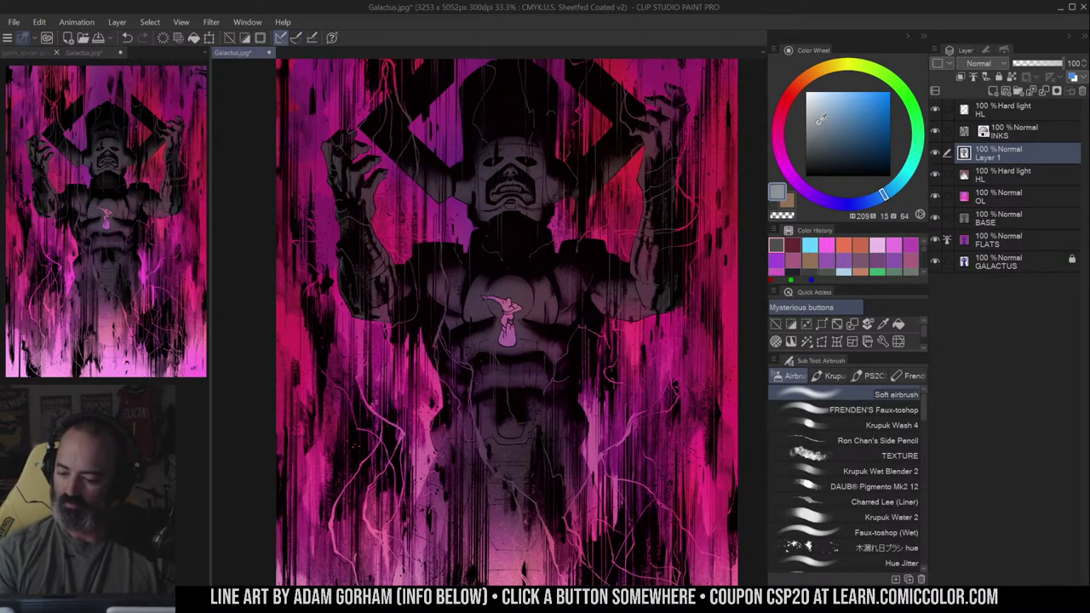
pyautogui.moveTo(821, 121); pyautogui.dragTo(818, 120)
pyautogui.moveTo(509, 288)
pyautogui.mouseDown()
pyautogui.moveTo(505, 338)
pyautogui.moveTo(488, 300)
pyautogui.moveTo(504, 287)
pyautogui.moveTo(507, 300)
pyautogui.moveTo(488, 304)
pyautogui.moveTo(507, 316)
pyautogui.moveTo(488, 308)
pyautogui.moveTo(511, 328)
pyautogui.mouseUp()
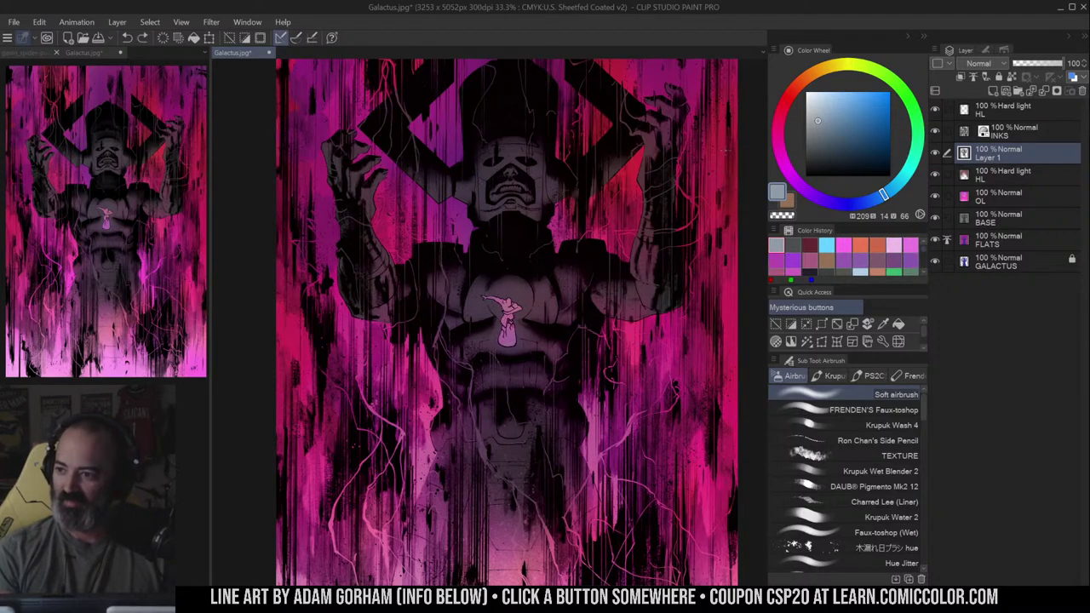
pyautogui.press('m')
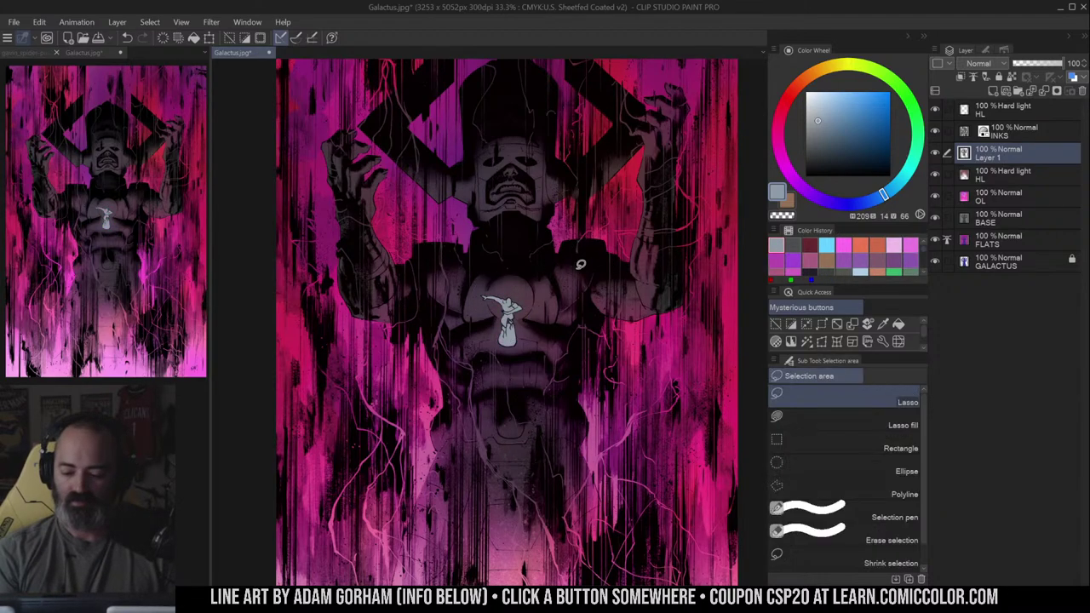
pyautogui.press('/')
pyautogui.keyDown('alt'); pyautogui.click(570, 278); pyautogui.keyUp('alt')
pyautogui.moveTo(580, 264); pyautogui.dragTo(578, 258)
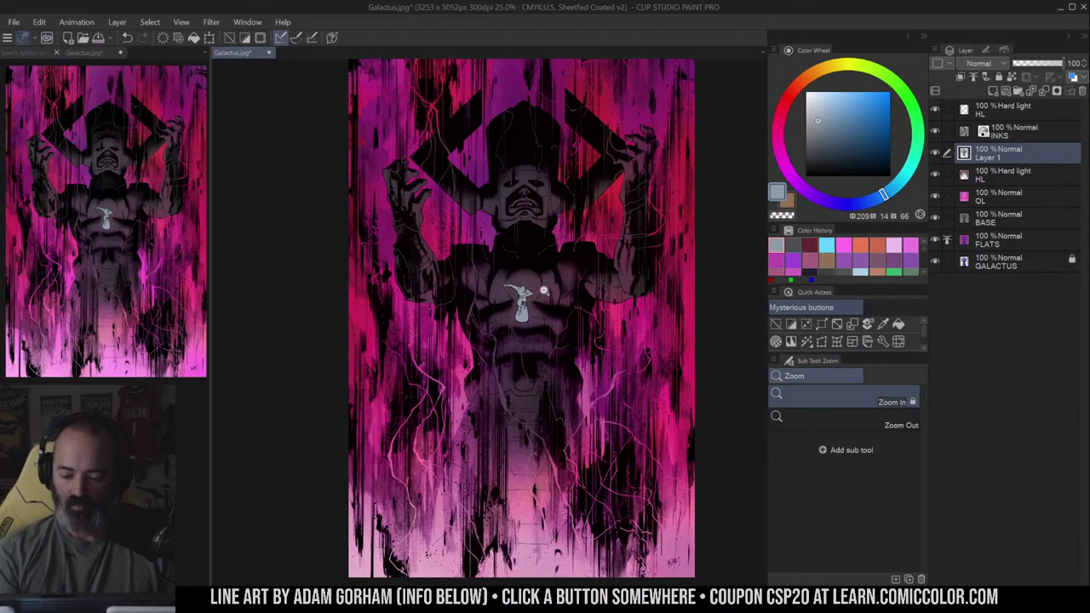
# - Auto-select Galactus's chest and torso armor areas and add a Hard light layer named HL above Layer 1
pyautogui.click(538, 317)
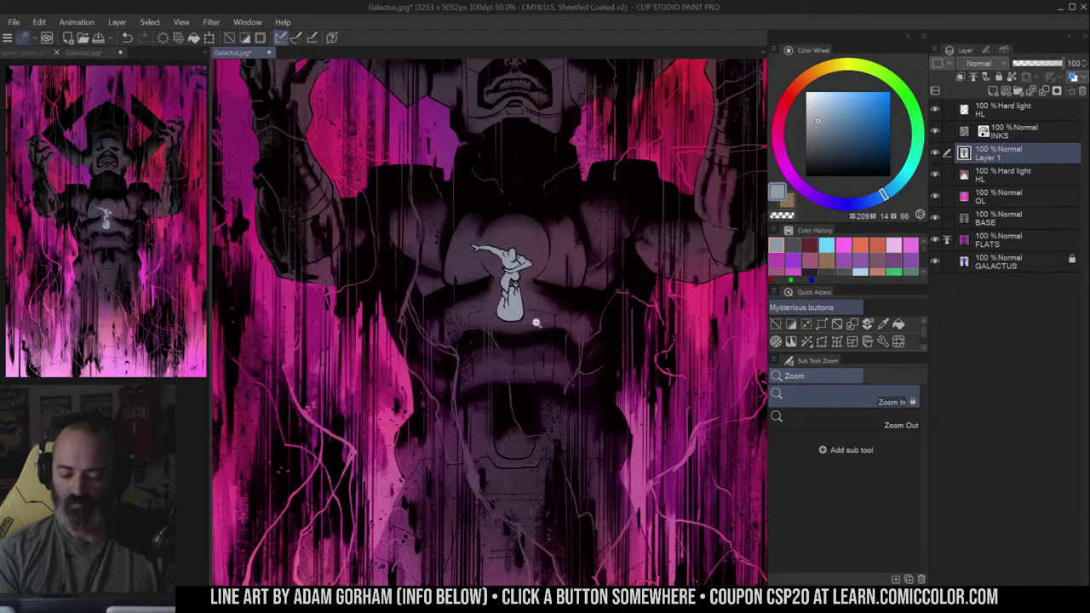
pyautogui.click(549, 308)
pyautogui.press('w')
pyautogui.click(578, 275)
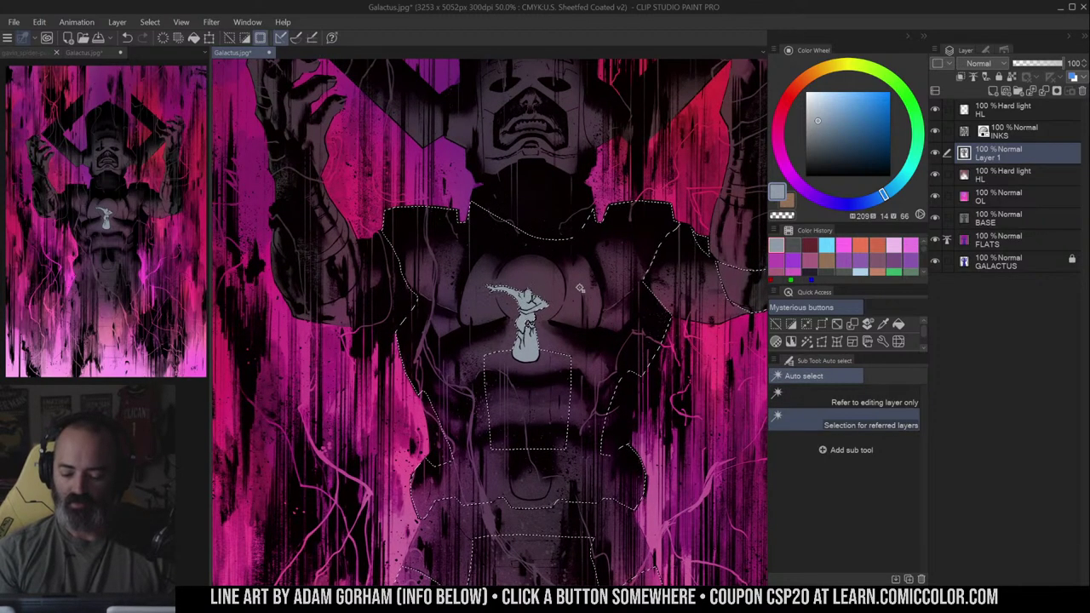
pyautogui.hotkey('ctrl', 'd')
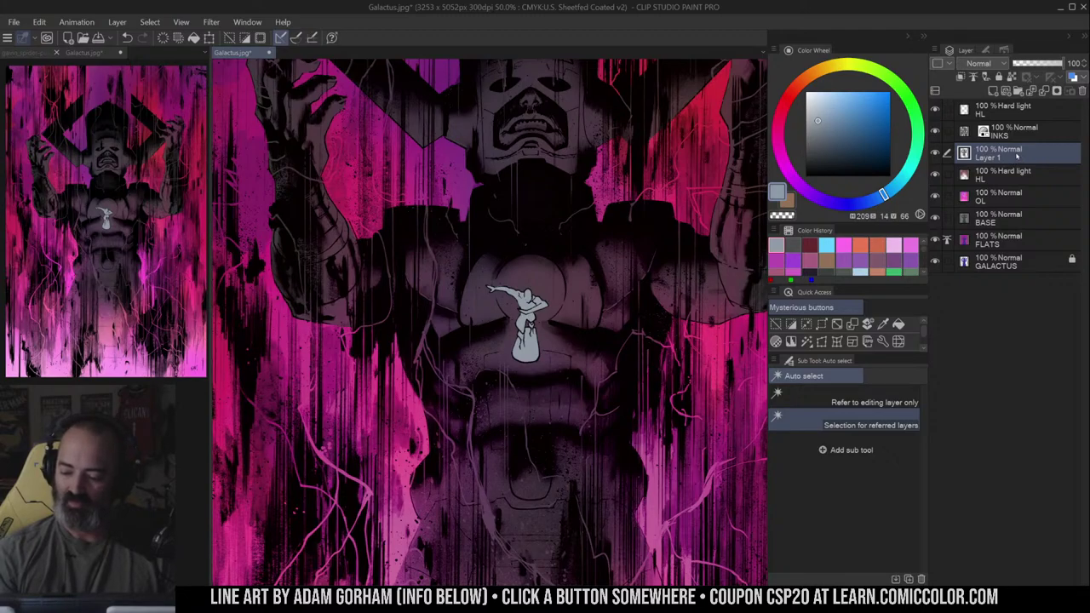
pyautogui.press('F2')
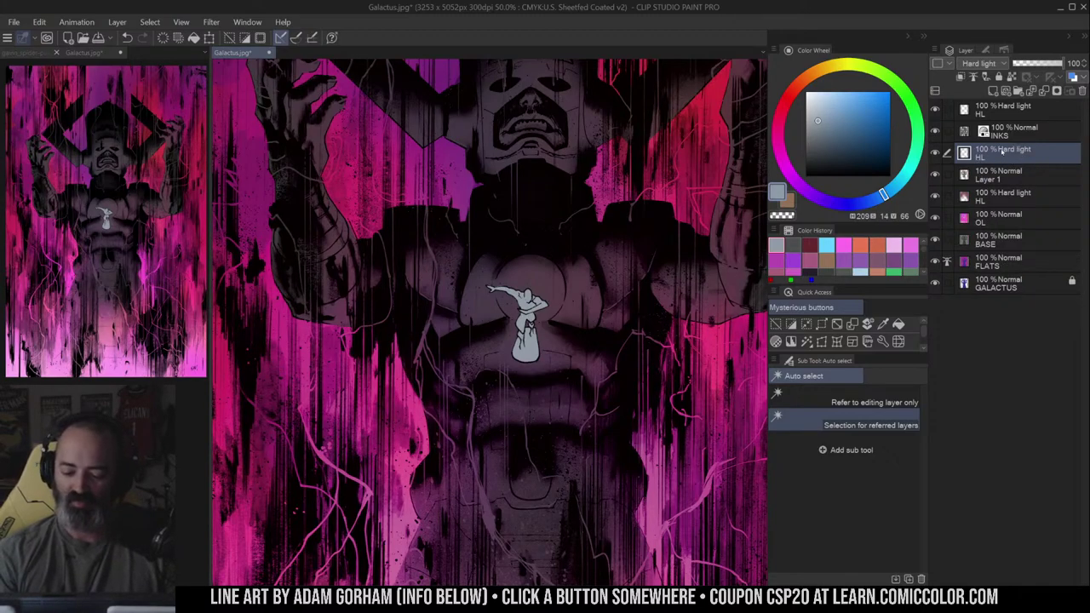
# - Airbrush a soft blue glow (H 209, S 56, V 64) around the Silver Surfer on Galactus's chest, on the HL layer above Layer 1
pyautogui.hotkey('ctrl', 'space')
pyautogui.click(558, 324)
pyautogui.press('b')
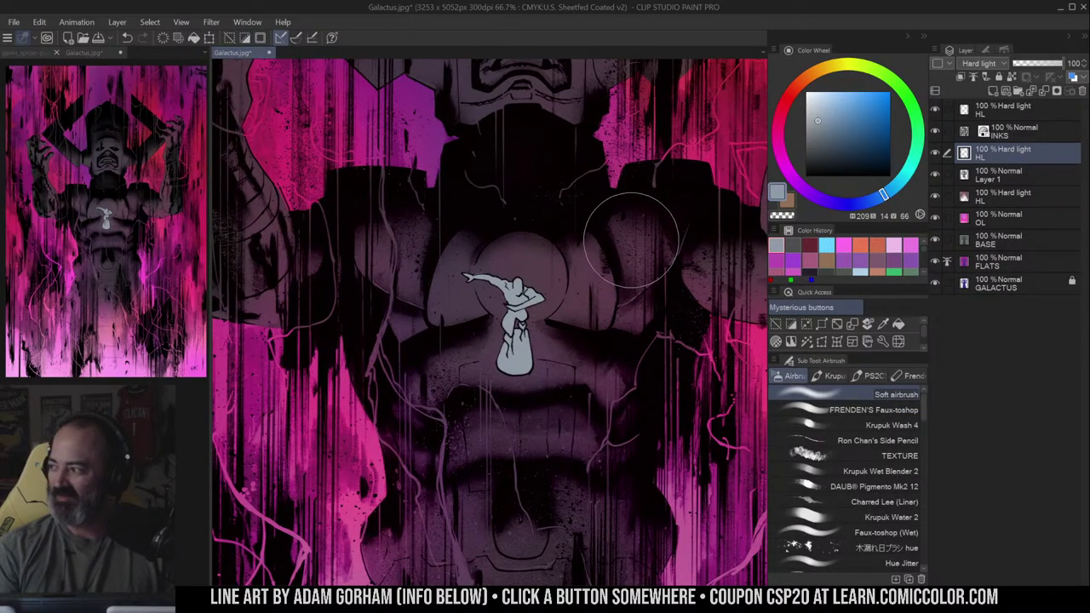
pyautogui.click(842, 121)
pyautogui.moveTo(848, 118); pyautogui.dragTo(852, 113)
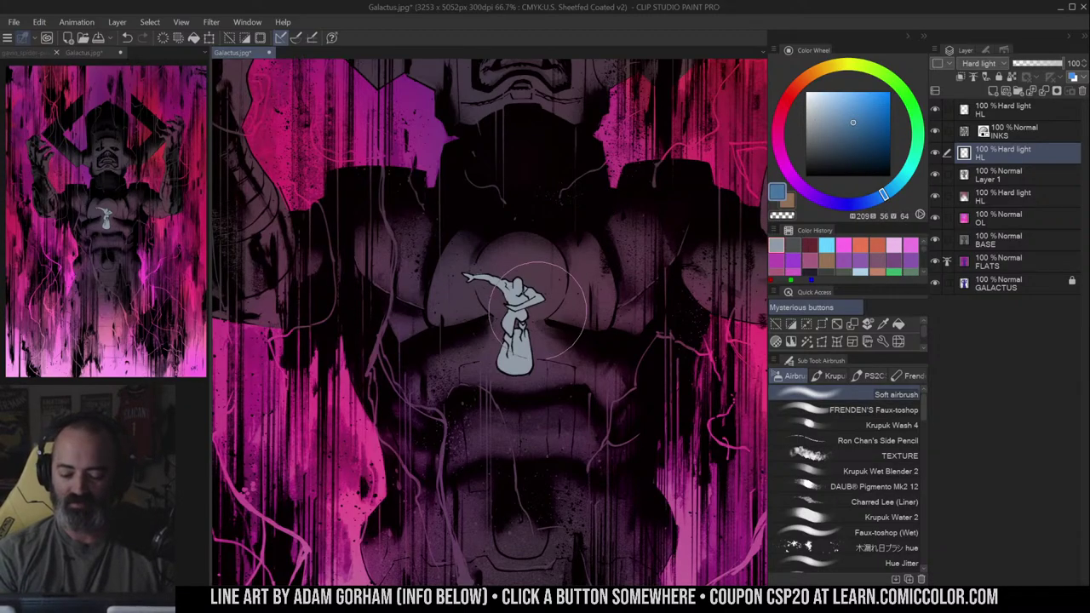
pyautogui.moveTo(564, 272)
pyautogui.mouseDown()
pyautogui.moveTo(640, 295)
pyautogui.moveTo(720, 294)
pyautogui.mouseUp()
pyautogui.moveTo(541, 294); pyautogui.dragTo(507, 315)
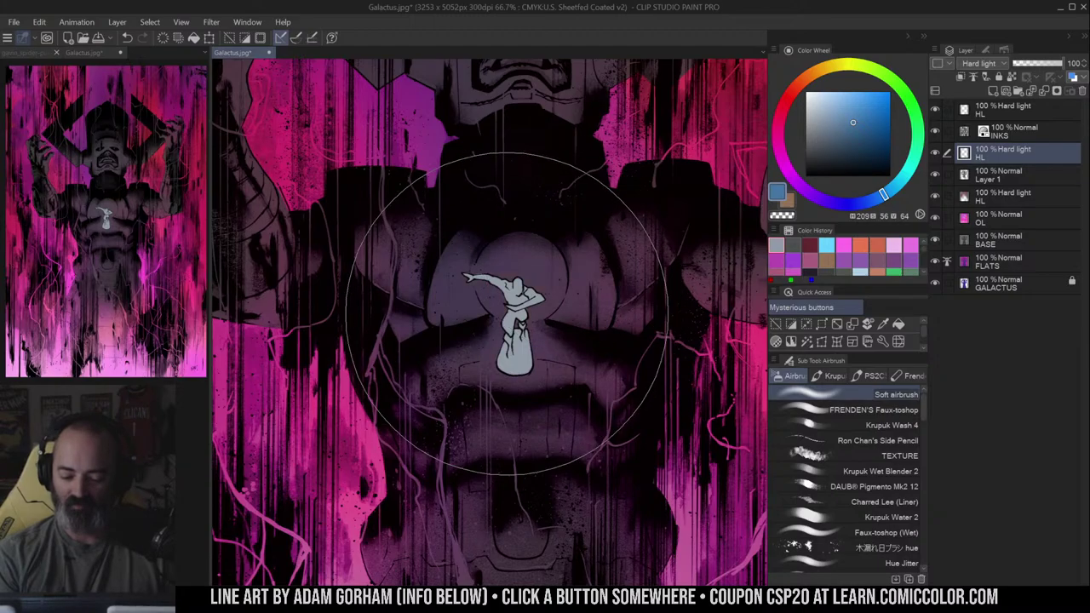
pyautogui.keyDown('ctrl'); pyautogui.keyDown('alt'); pyautogui.click(548, 302); pyautogui.keyUp('alt'); pyautogui.keyUp('ctrl')
pyautogui.keyDown('ctrl'); pyautogui.keyDown('alt'); pyautogui.click(548, 302); pyautogui.keyUp('alt'); pyautogui.keyUp('ctrl')
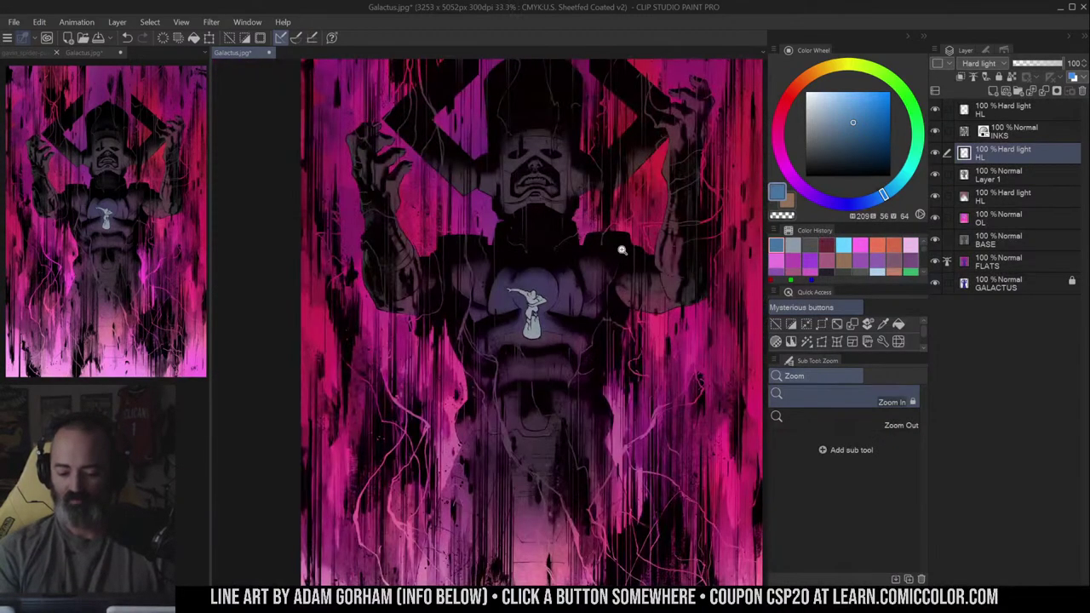
# - Extend the soft blue airbrushing across Galactus's shoulder armor and down over his abdomen
pyautogui.keyDown('ctrl'); pyautogui.click(562, 321); pyautogui.keyUp('ctrl')
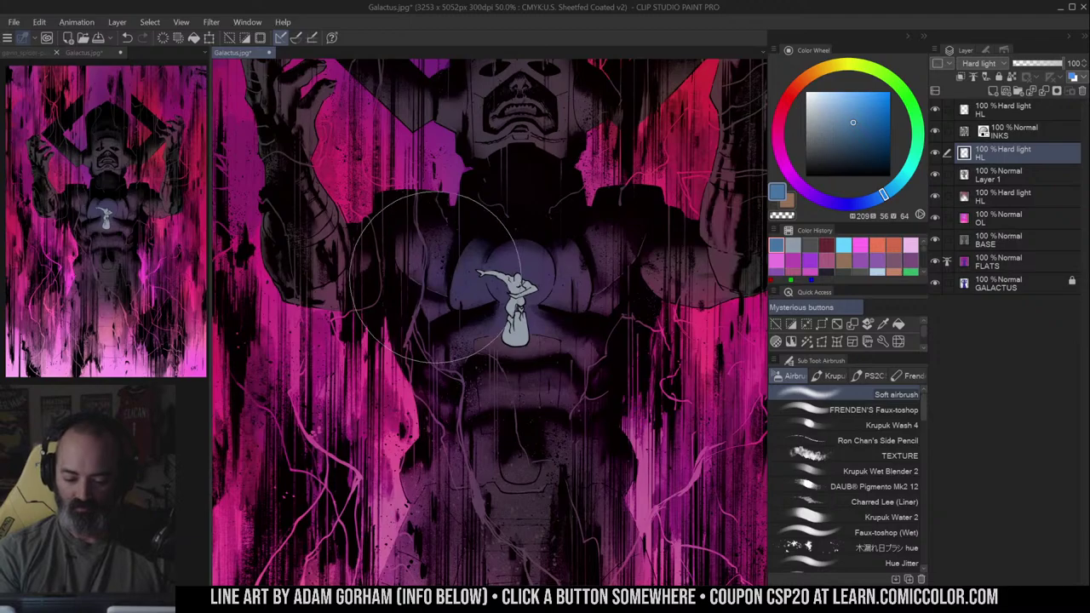
pyautogui.keyDown('ctrl'); pyautogui.keyDown('alt'); pyautogui.click(562, 320); pyautogui.keyUp('alt'); pyautogui.keyUp('ctrl')
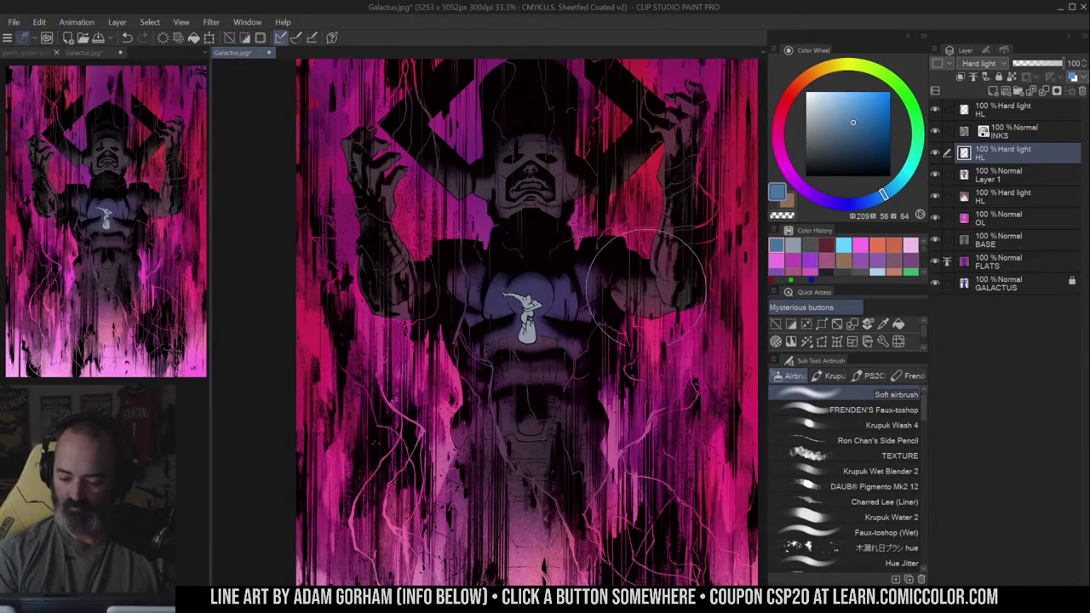
pyautogui.moveTo(568, 365); pyautogui.dragTo(572, 346)
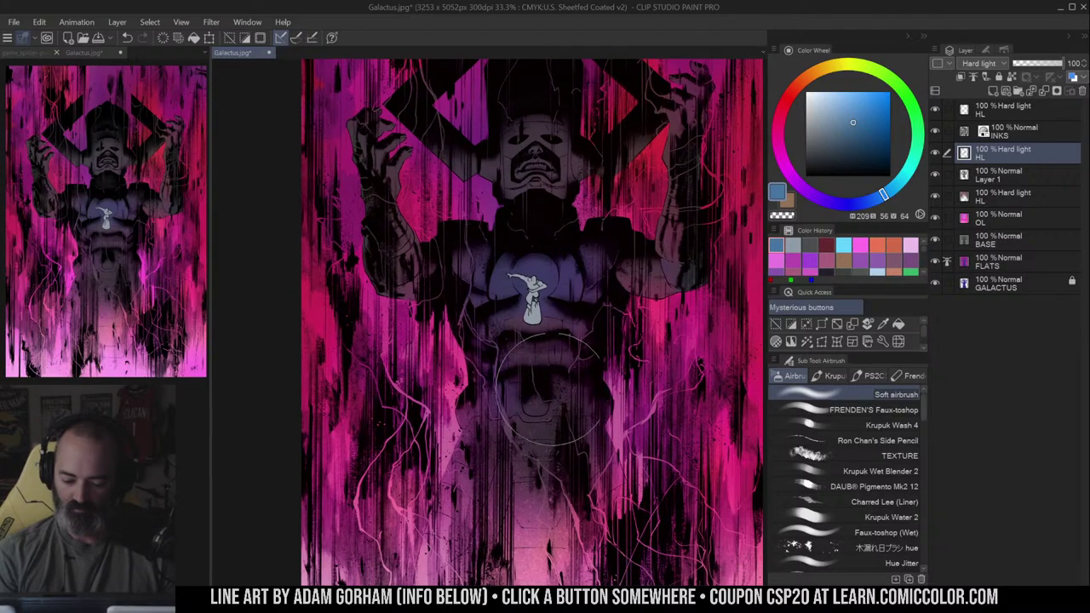
pyautogui.keyDown('ctrl'); pyautogui.keyDown('alt'); pyautogui.click(601, 349); pyautogui.keyUp('alt'); pyautogui.keyUp('ctrl')
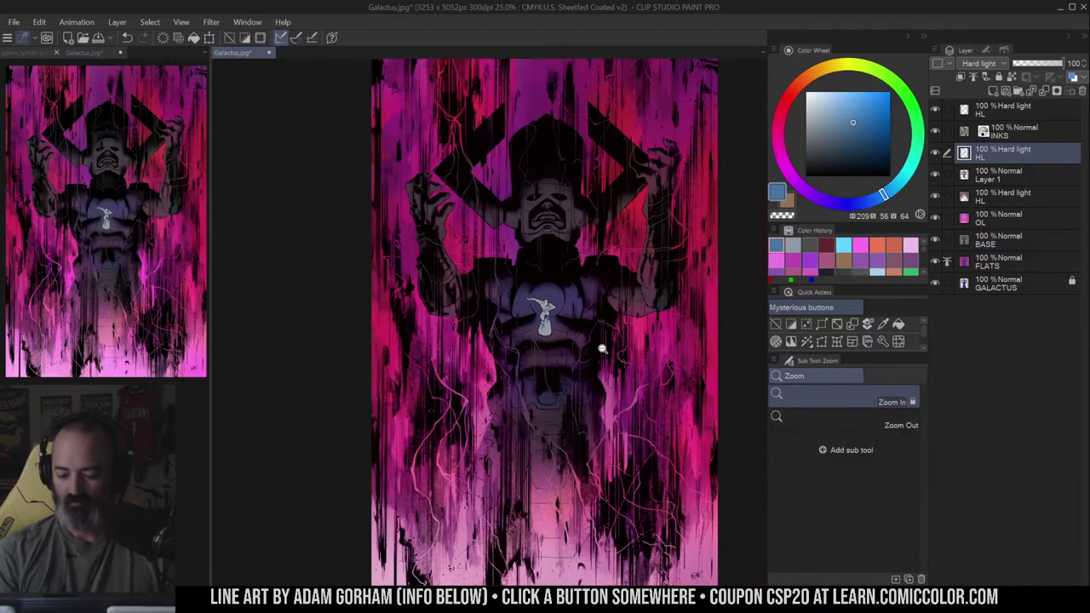
pyautogui.click(580, 315)
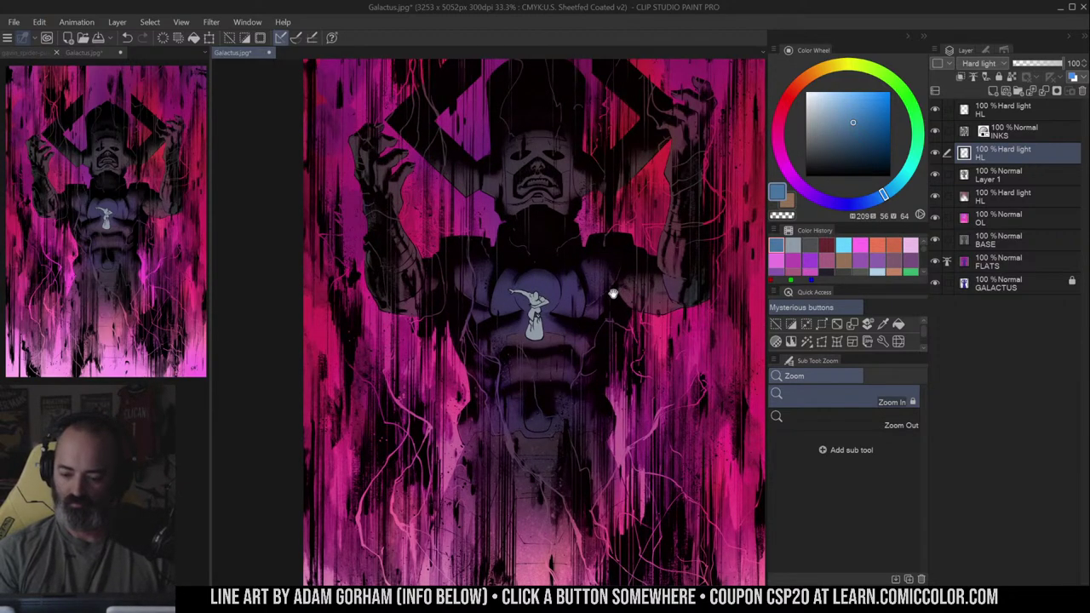
# - Pick a lighter blue (H 209, S 54, V 84) and auto-select Galactus's chest and torso armor
pyautogui.press('m')
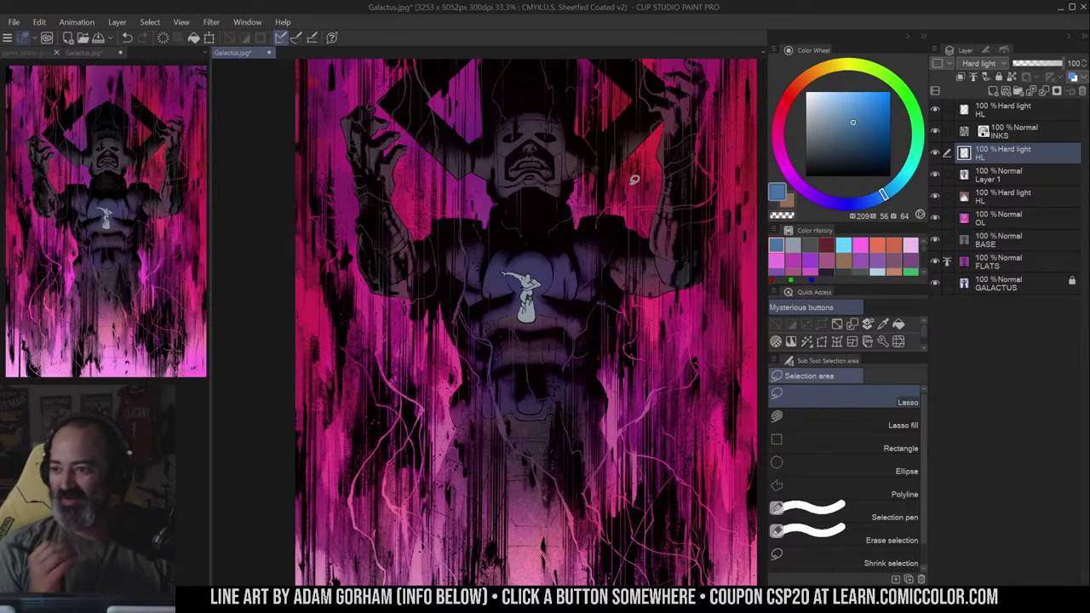
pyautogui.hotkey('ctrl', 'space')
pyautogui.click(556, 287)
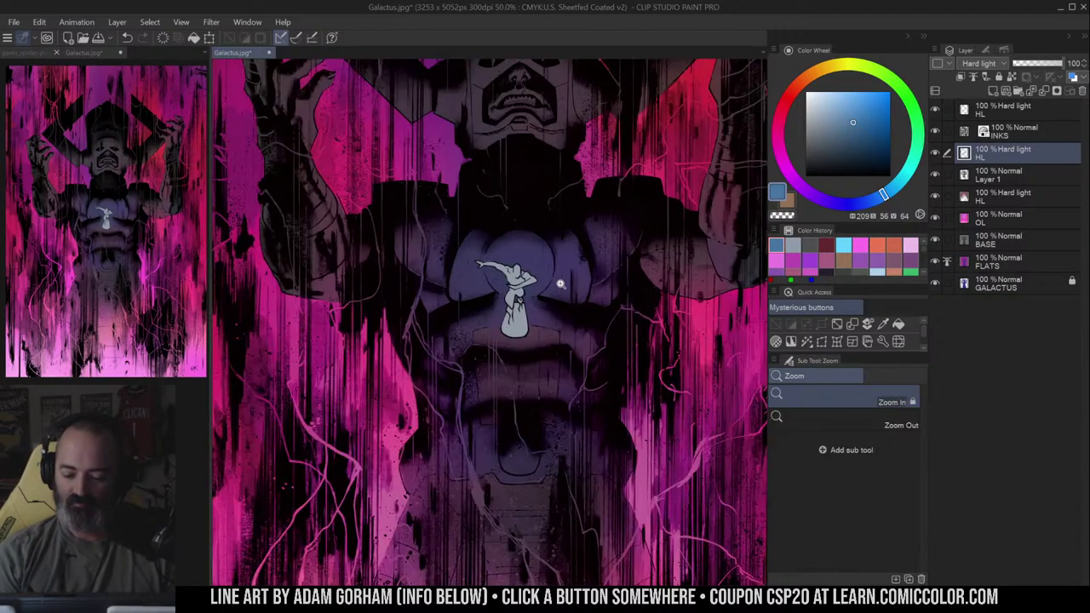
pyautogui.moveTo(584, 272)
pyautogui.mouseDown()
pyautogui.moveTo(602, 277)
pyautogui.moveTo(597, 285)
pyautogui.mouseUp()
pyautogui.click(856, 103)
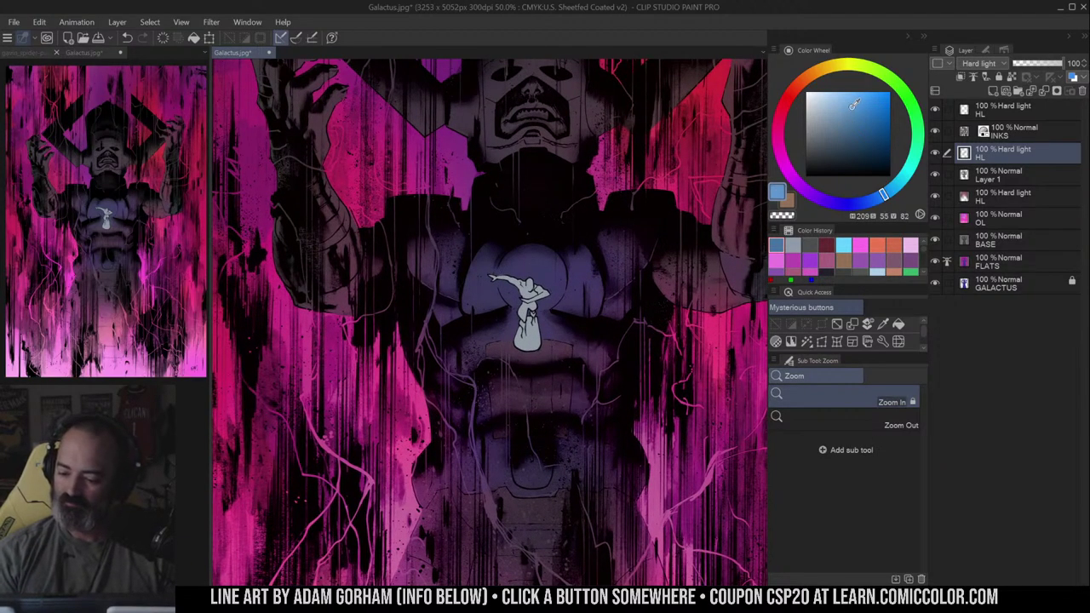
pyautogui.press('w')
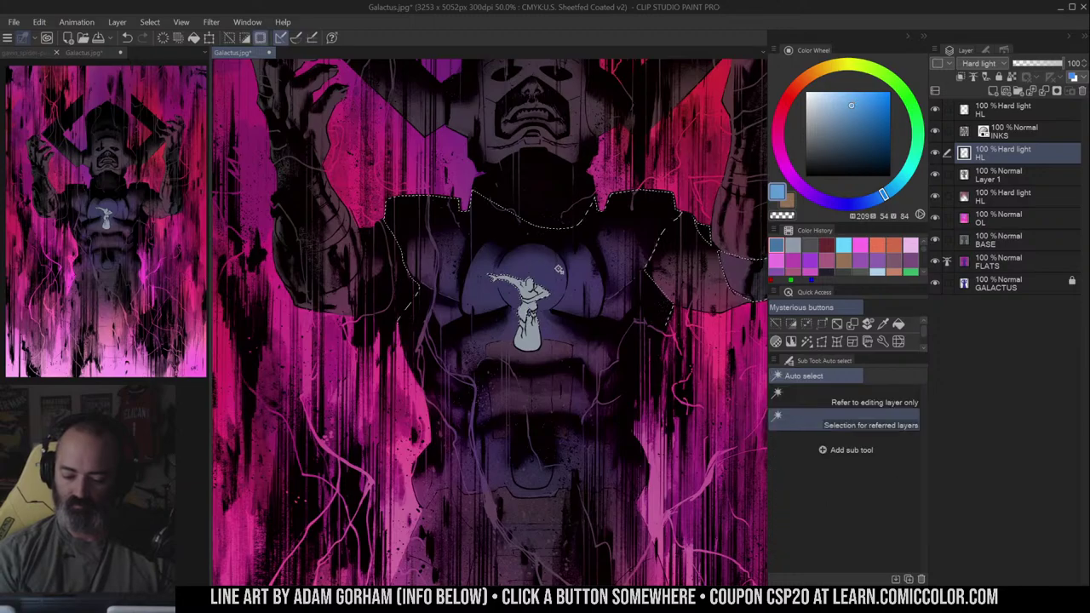
pyautogui.click(552, 325)
# - Airbrush the lighter blue over the chest armor around the Silver Surfer with a smaller soft brush
pyautogui.press('b')
pyautogui.press('[')
pyautogui.press('[')
pyautogui.moveTo(535, 292)
pyautogui.mouseDown()
pyautogui.moveTo(583, 316)
pyautogui.moveTo(541, 330)
pyautogui.moveTo(485, 314)
pyautogui.moveTo(566, 319)
pyautogui.moveTo(498, 330)
pyautogui.moveTo(468, 312)
pyautogui.moveTo(574, 317)
pyautogui.moveTo(540, 349)
pyautogui.mouseUp()
pyautogui.hotkey('ctrl', 'z')
pyautogui.press('/')
pyautogui.keyDown('alt'); pyautogui.click(588, 318); pyautogui.keyUp('alt')
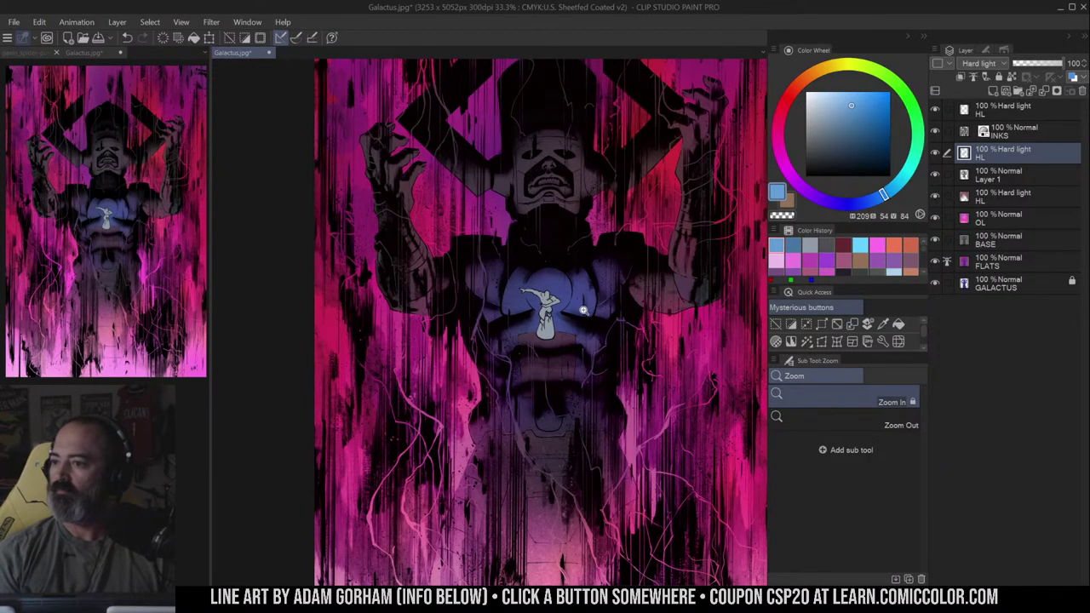
# - Auto-select Galactus's face, upper arm, belly panel and leg areas, and hide the selection outline
pyautogui.click(562, 311)
pyautogui.press('w')
pyautogui.click(579, 294)
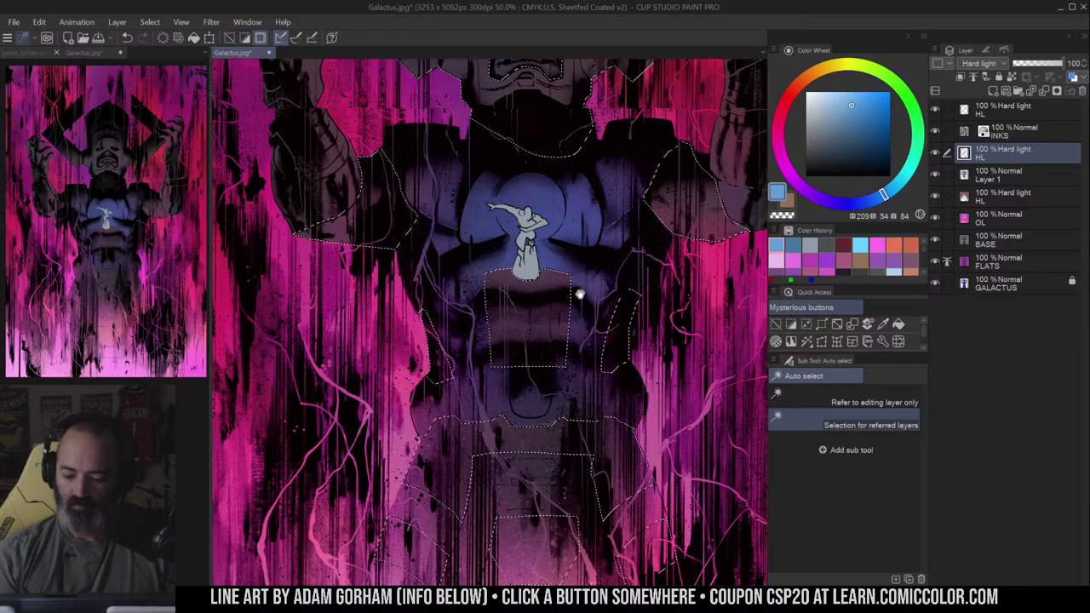
pyautogui.moveTo(580, 294); pyautogui.dragTo(577, 307)
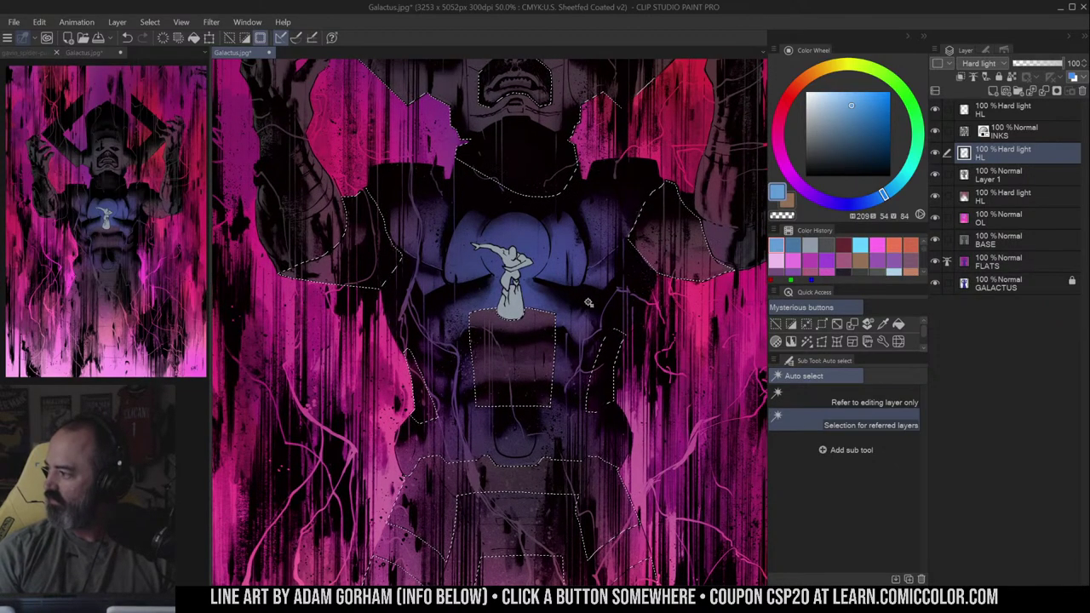
pyautogui.hotkey('ctrl', 'd')
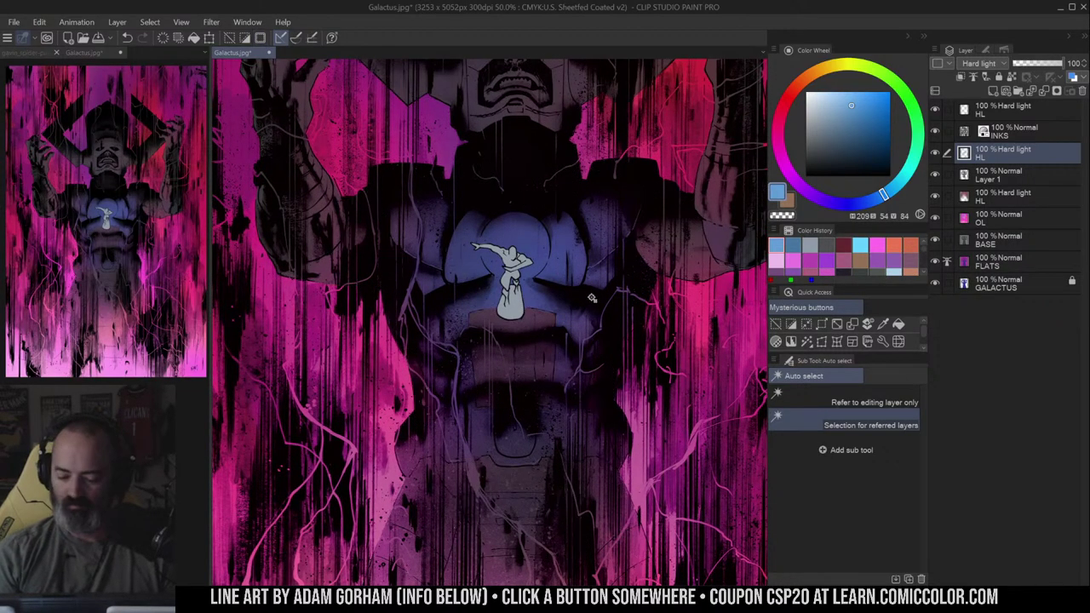
# - Try airbrushing deep pink (H 338, S 70, V 76) on the belly panel below the Silver Surfer
pyautogui.click(784, 124)
pyautogui.moveTo(853, 106); pyautogui.dragTo(865, 111)
pyautogui.keyDown('alt'); pyautogui.click(563, 275); pyautogui.keyUp('alt')
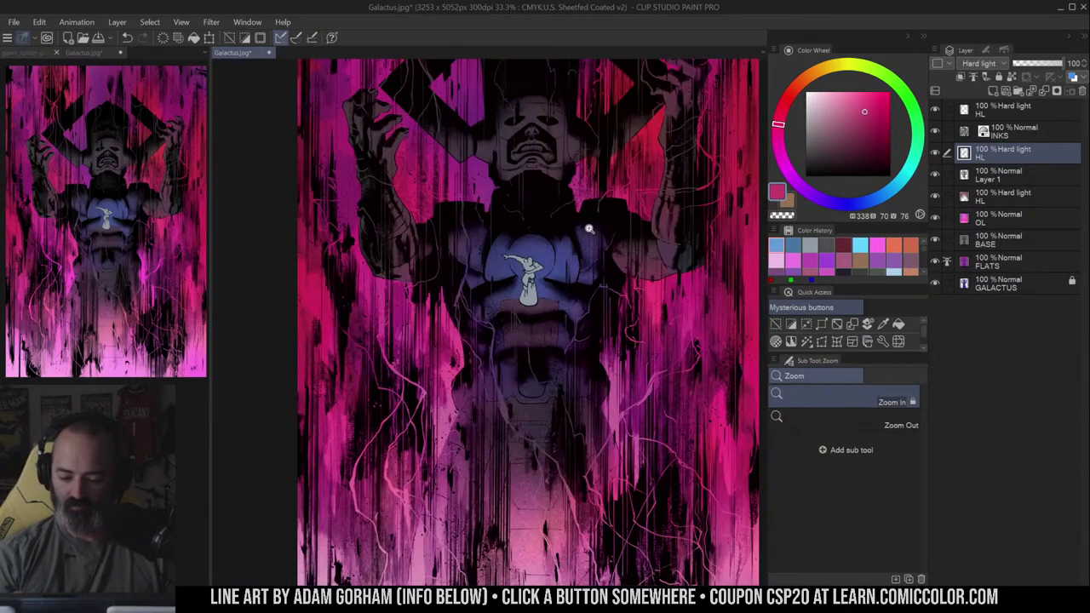
pyautogui.press('b')
pyautogui.moveTo(549, 264); pyautogui.dragTo(542, 258)
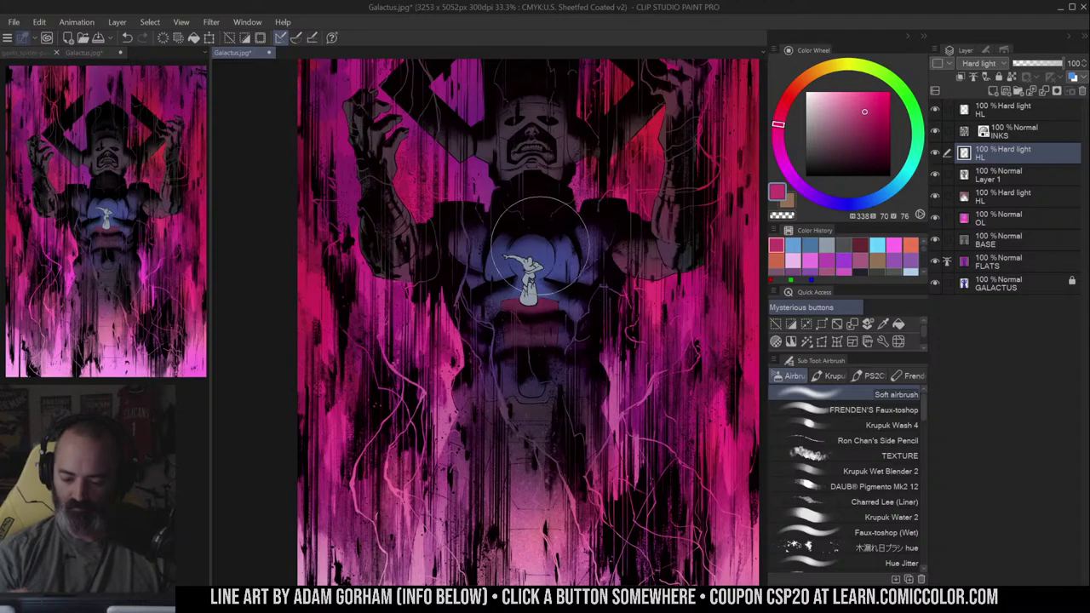
pyautogui.hotkey('ctrl', 'z')
# - Try a brighter pink (H 338, S 63, V 84) airbrushed along the upper edge of Galactus's belly panel
pyautogui.click(859, 103)
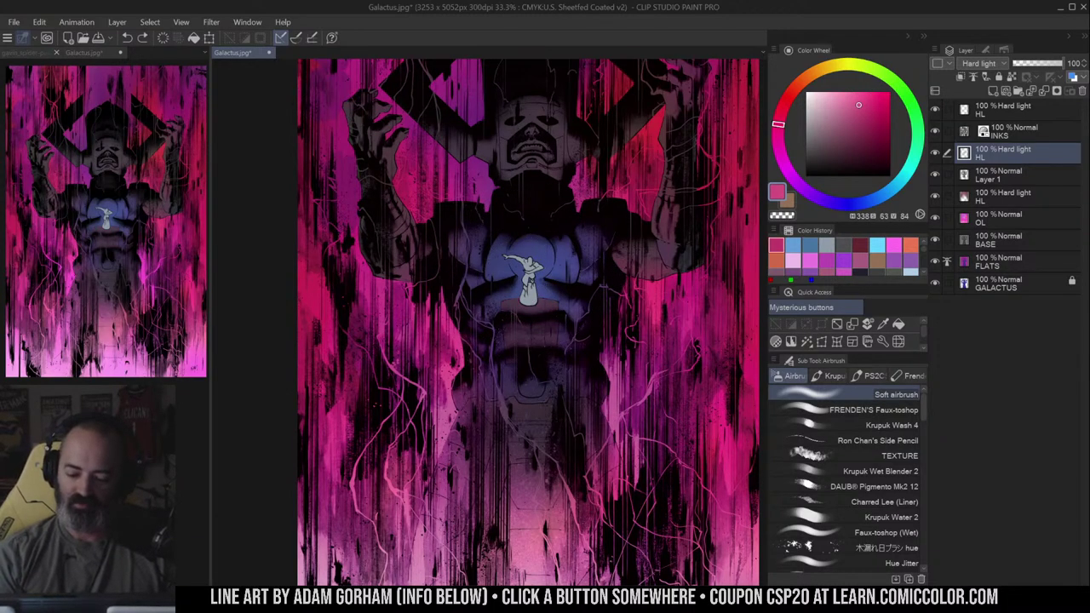
pyautogui.moveTo(553, 260); pyautogui.dragTo(524, 251)
pyautogui.hotkey('ctrl', 'z')
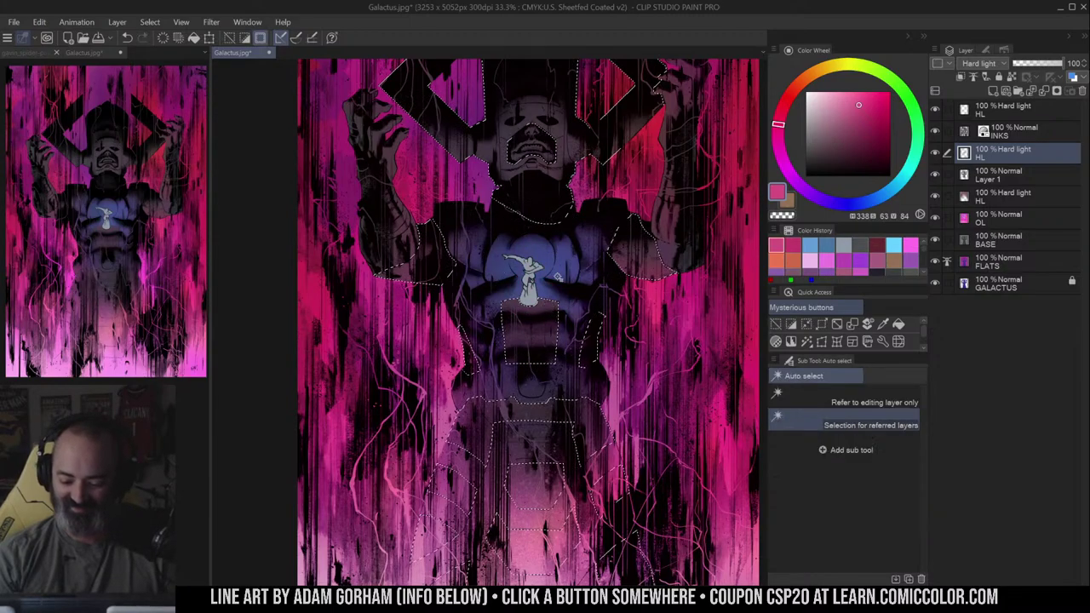
pyautogui.moveTo(539, 257); pyautogui.dragTo(535, 278)
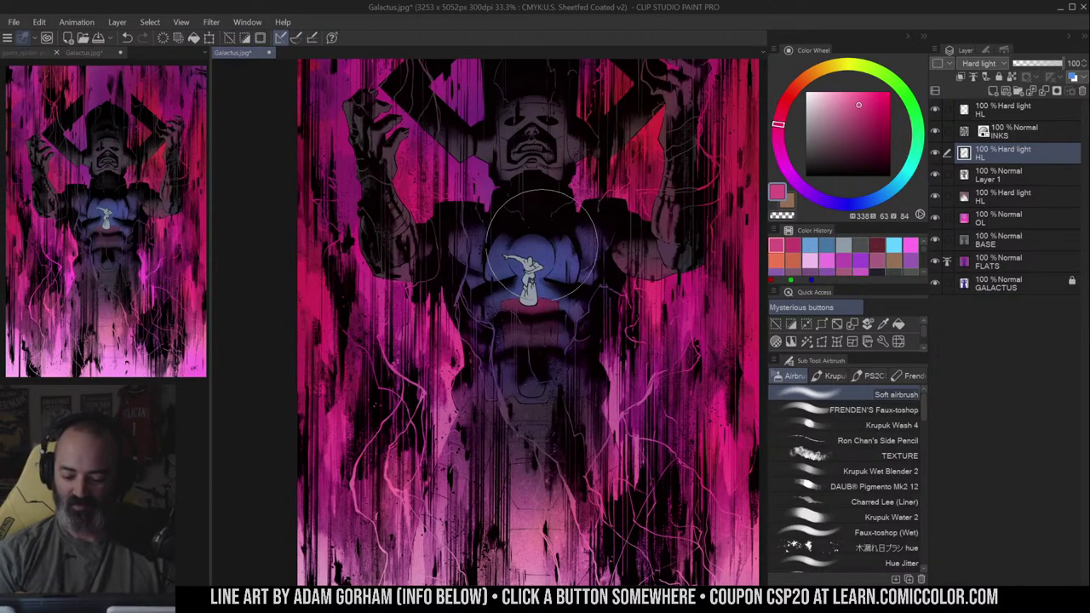
pyautogui.keyDown('ctrl'); pyautogui.keyDown('alt'); pyautogui.click(581, 210); pyautogui.keyUp('alt'); pyautogui.keyUp('ctrl')
pyautogui.keyDown('ctrl'); pyautogui.keyDown('alt'); pyautogui.click(583, 209); pyautogui.keyUp('alt'); pyautogui.keyUp('ctrl')
pyautogui.scroll(2, 593, 234)
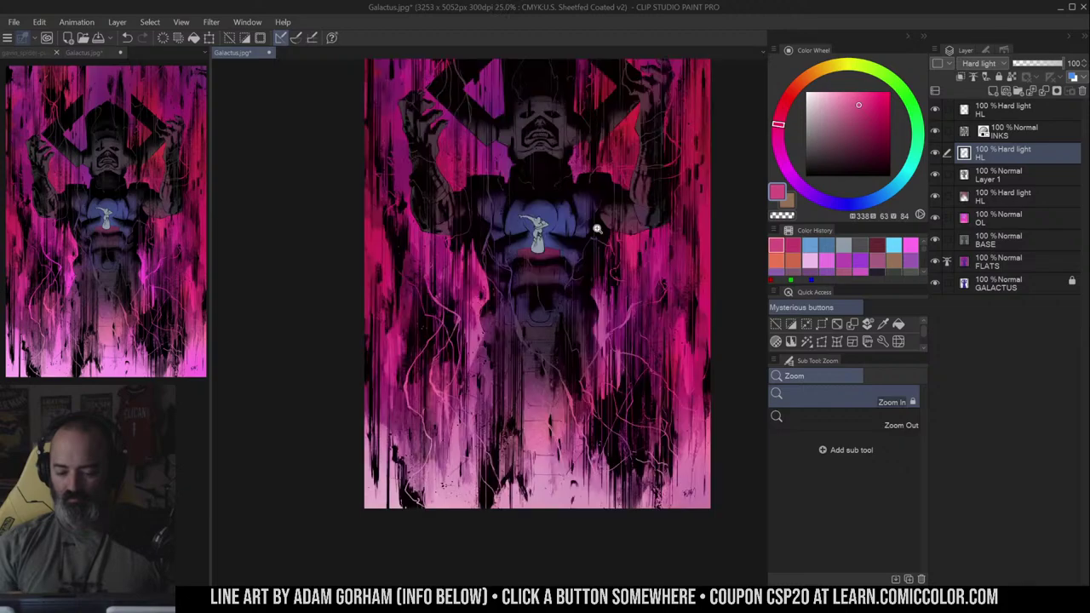
pyautogui.moveTo(609, 225); pyautogui.dragTo(592, 233)
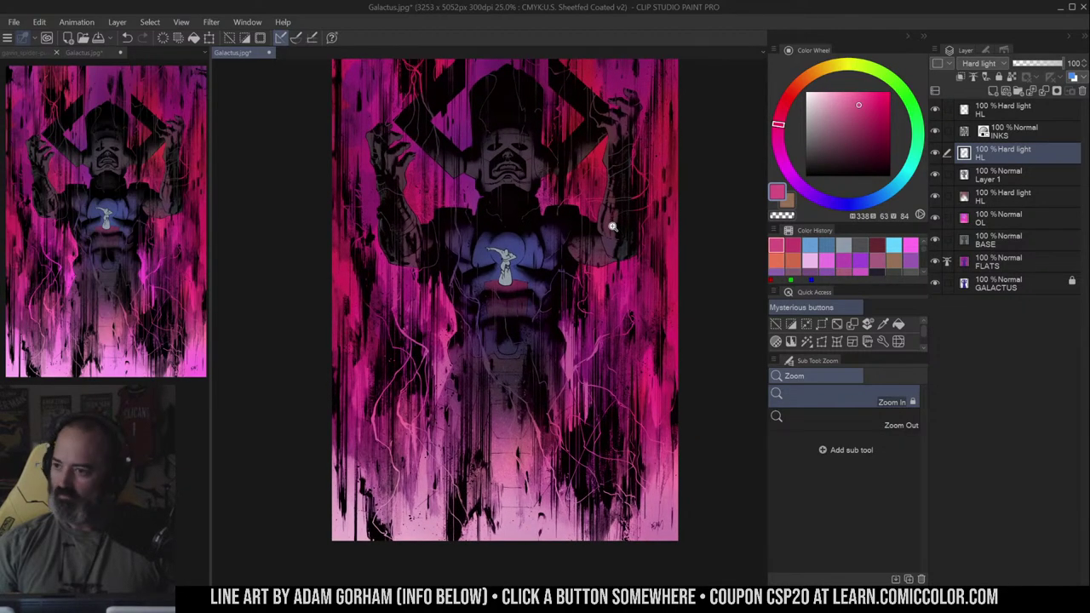
# - Airbrush the pink glow over Galactus's face and neck within the selected areas
pyautogui.click(568, 234)
pyautogui.moveTo(569, 224); pyautogui.dragTo(594, 307)
pyautogui.press('w')
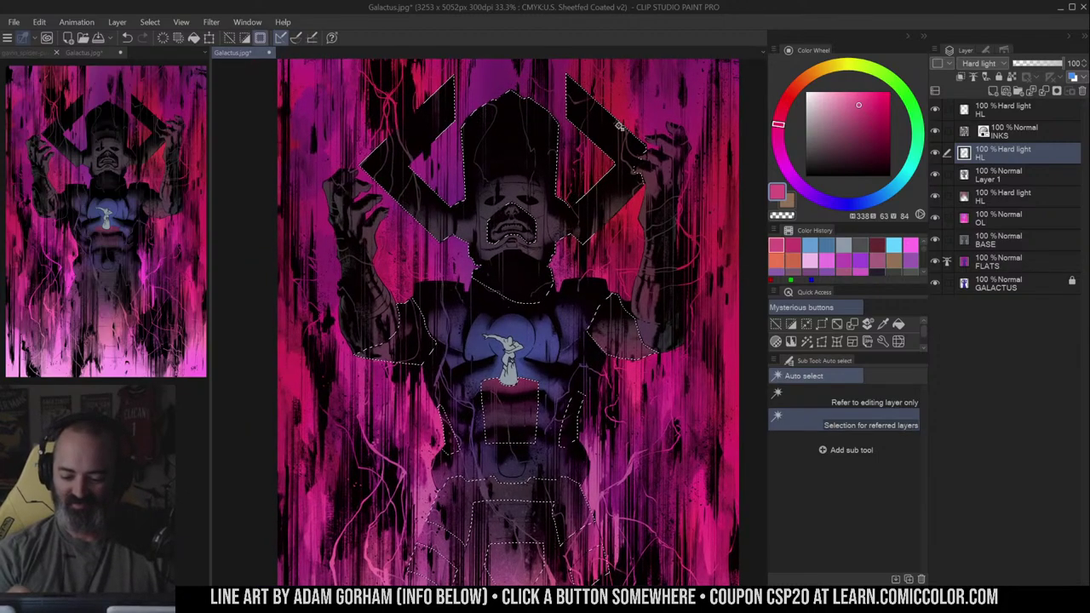
pyautogui.press('b')
pyautogui.moveTo(520, 265); pyautogui.dragTo(480, 272)
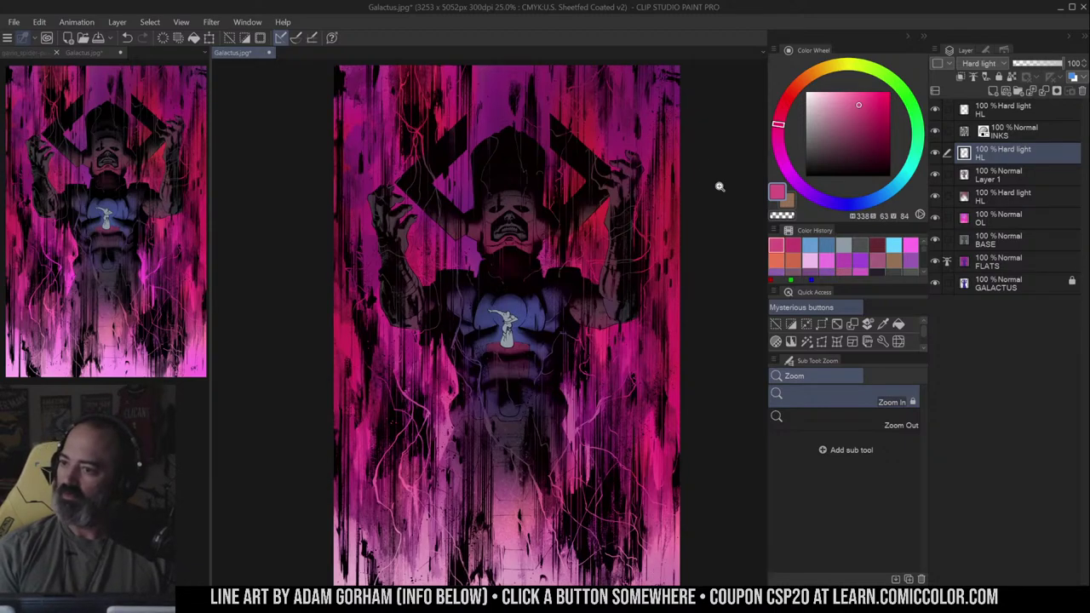
# - Try auto-selecting Galactus's forearms and hands and airbrushing them with the same pink
pyautogui.click(555, 250)
pyautogui.press('b')
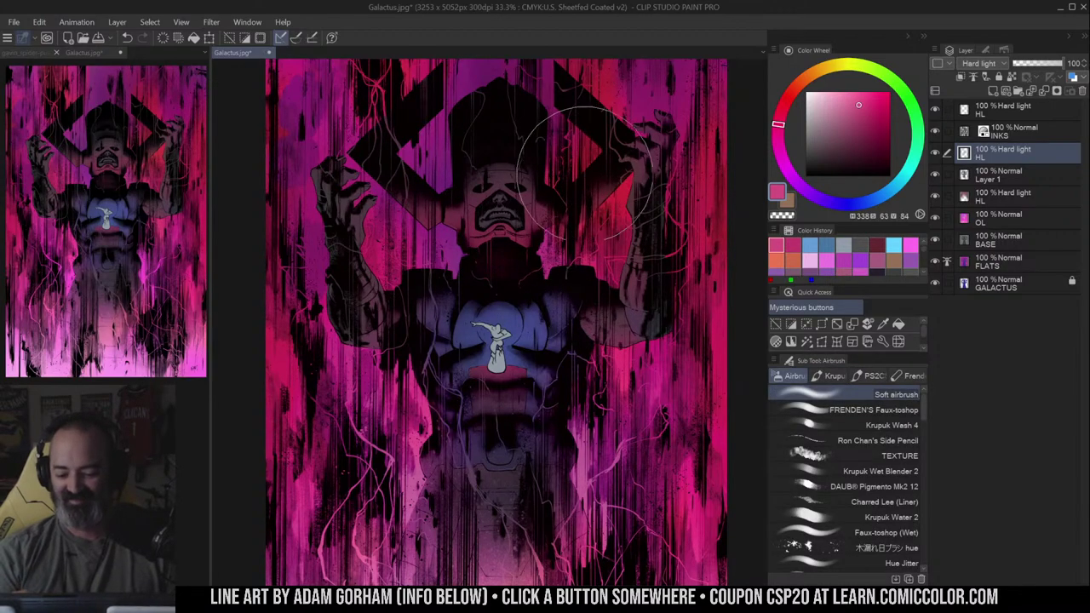
pyautogui.press('w')
pyautogui.click(644, 168)
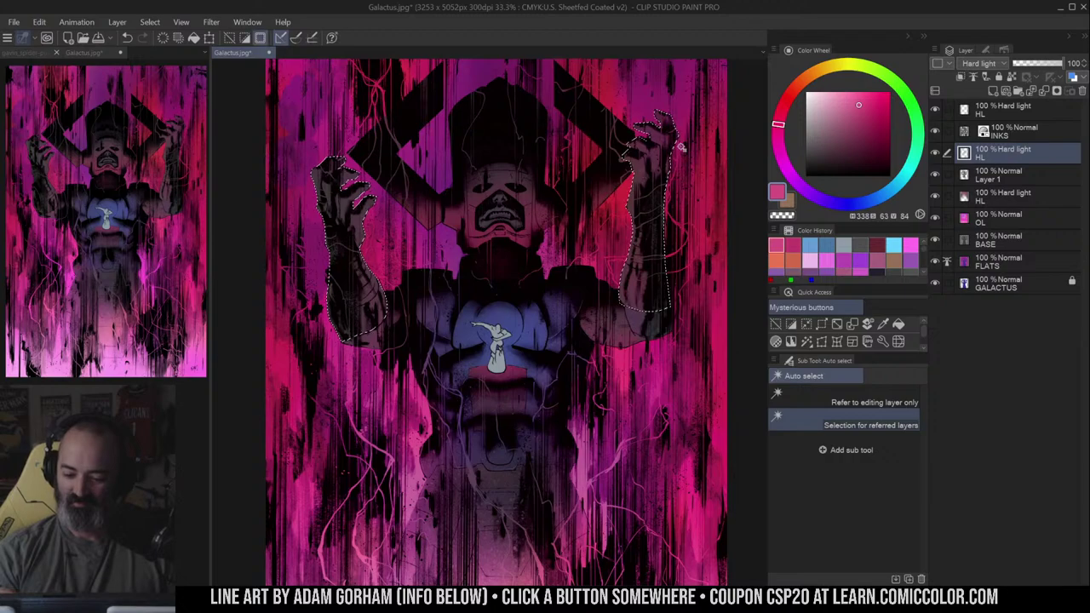
pyautogui.keyDown('shift'); pyautogui.click(640, 324); pyautogui.keyUp('shift')
pyautogui.press('m')
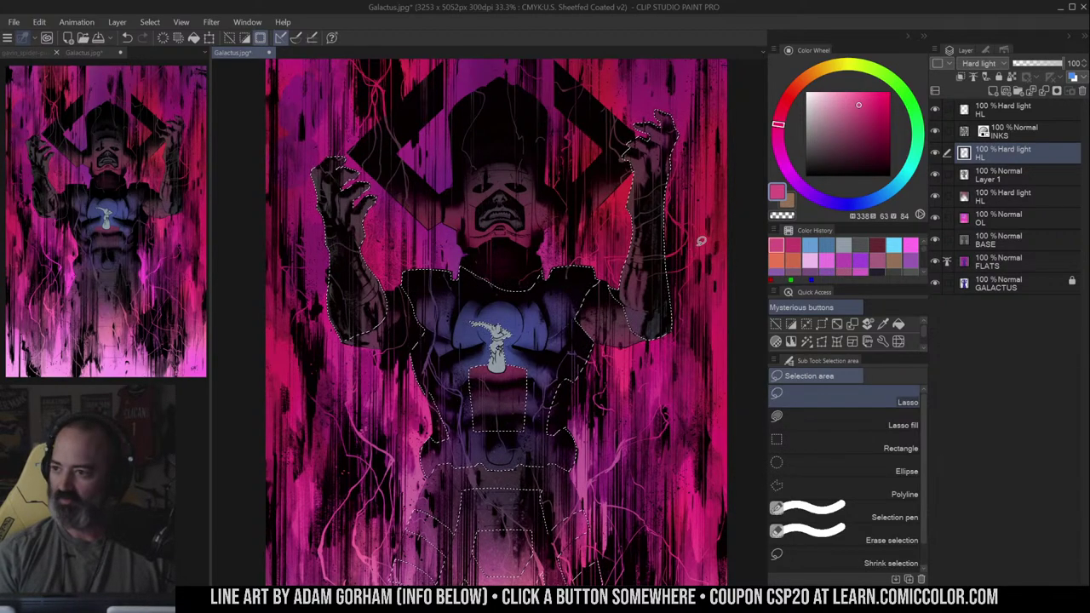
pyautogui.hotkey('ctrl', 'd')
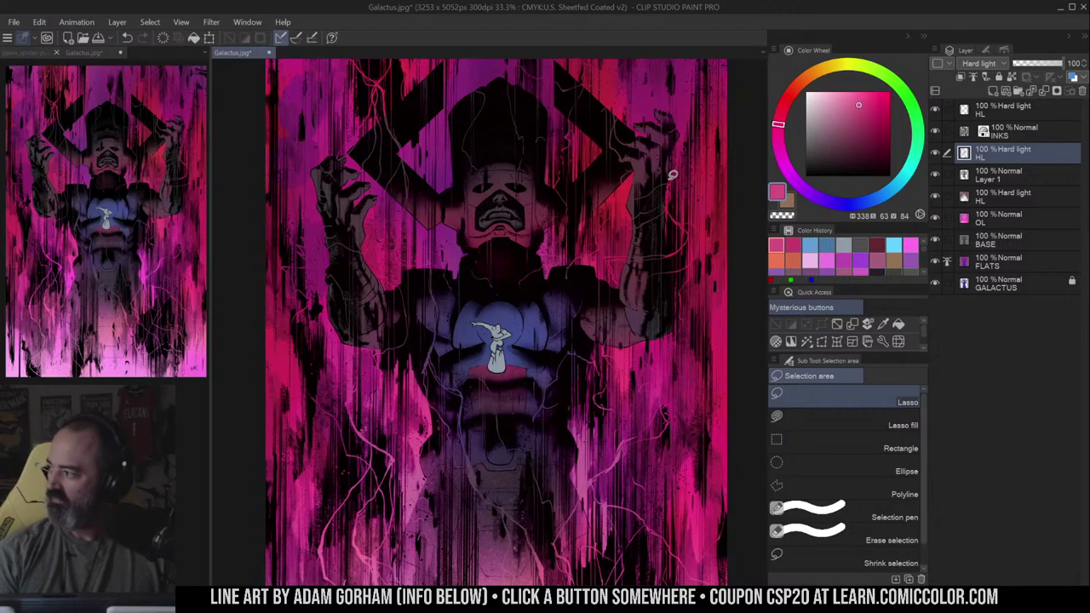
pyautogui.press('b')
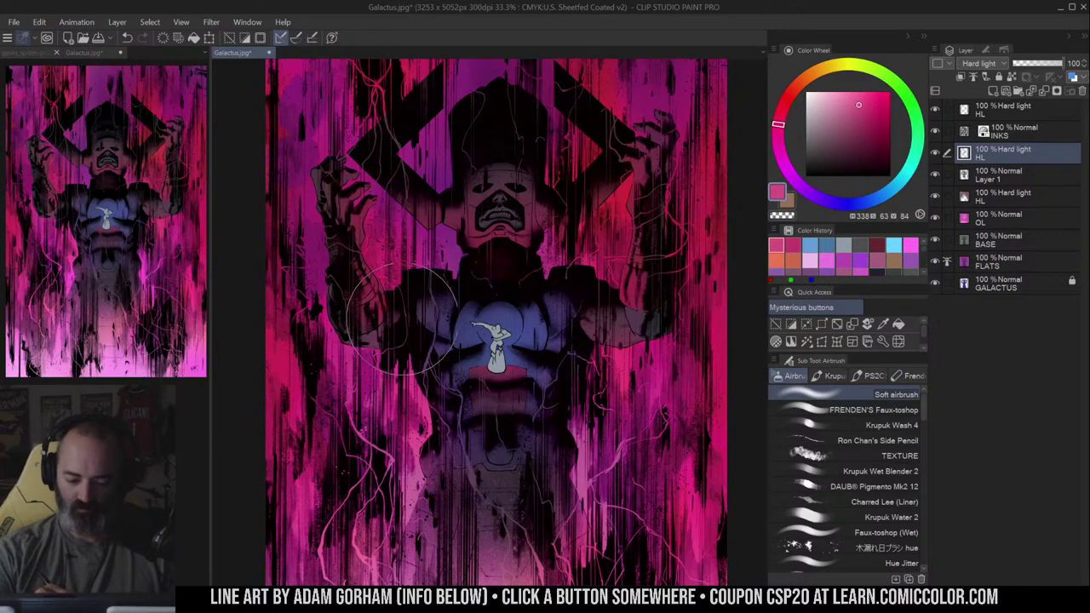
pyautogui.press('/')
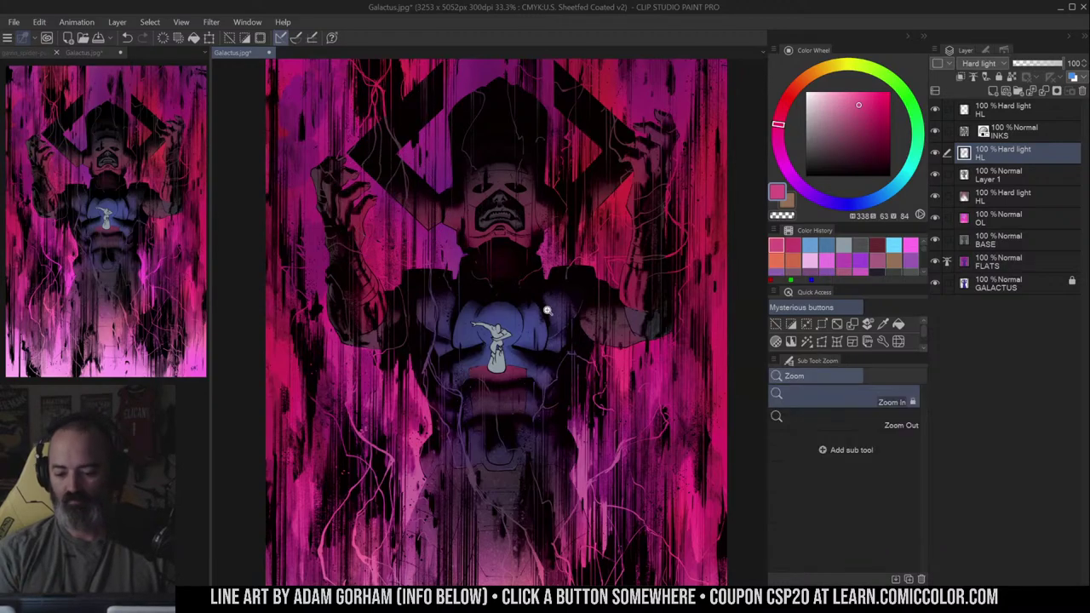
pyautogui.keyDown('alt'); pyautogui.click(582, 309); pyautogui.keyUp('alt')
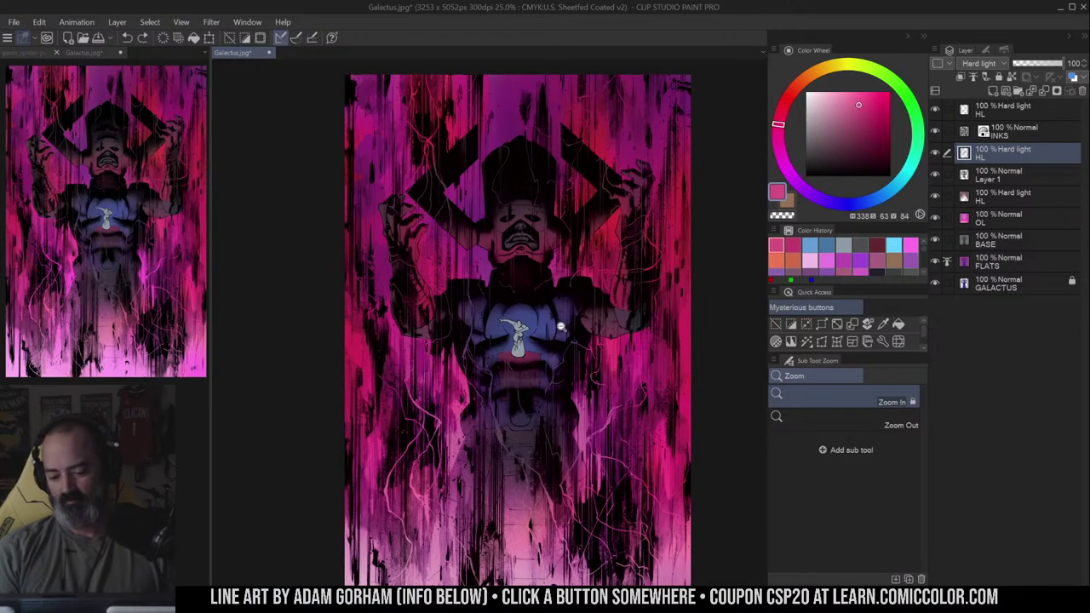
# - Undo the pink airbrushing on Galactus's hands, face, neck and belly panel, and show the restored selection outline again
pyautogui.keyDown('alt'); pyautogui.click(558, 322); pyautogui.keyUp('alt')
pyautogui.click(559, 321)
pyautogui.moveTo(577, 297); pyautogui.dragTo(581, 322)
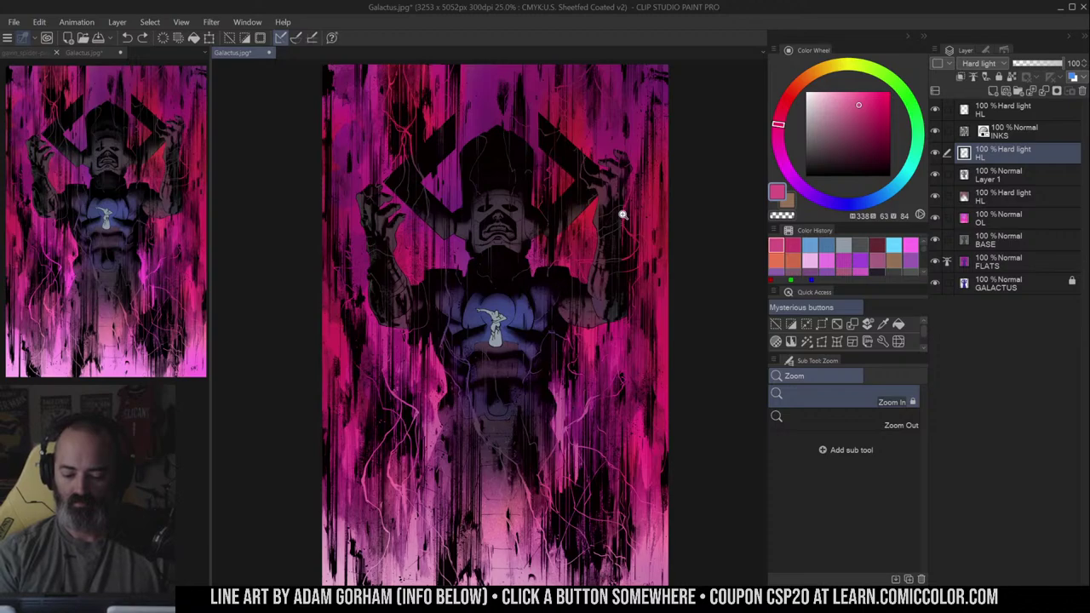
pyautogui.moveTo(554, 263); pyautogui.dragTo(577, 258)
pyautogui.click(547, 243)
pyautogui.press('w')
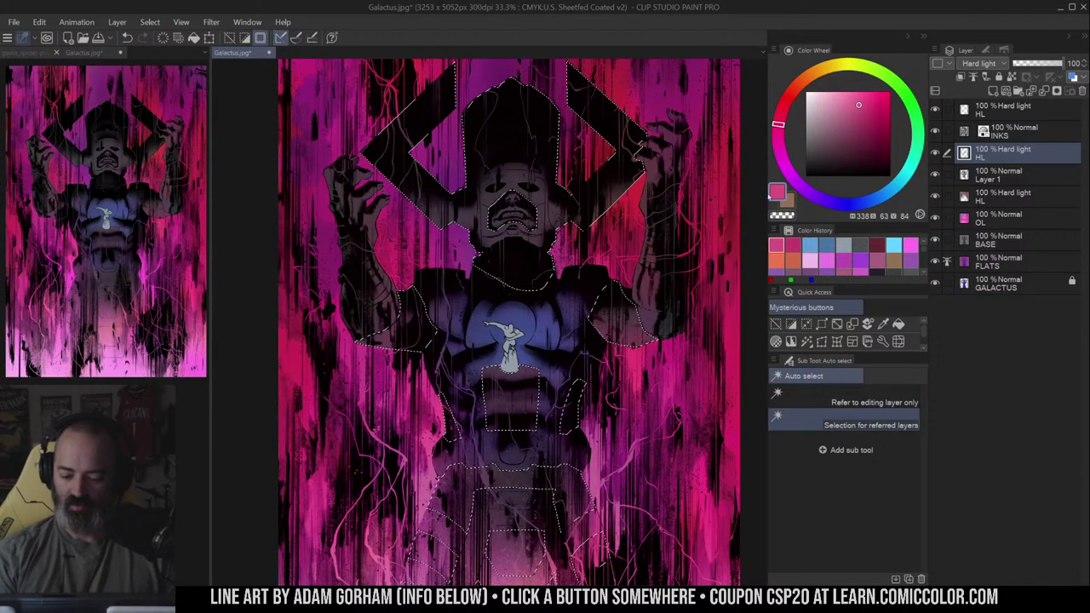
# - Hide the selection outline, then isolate the OL layer and the HL layer directly above it in turn and show all layers again
pyautogui.click(543, 279)
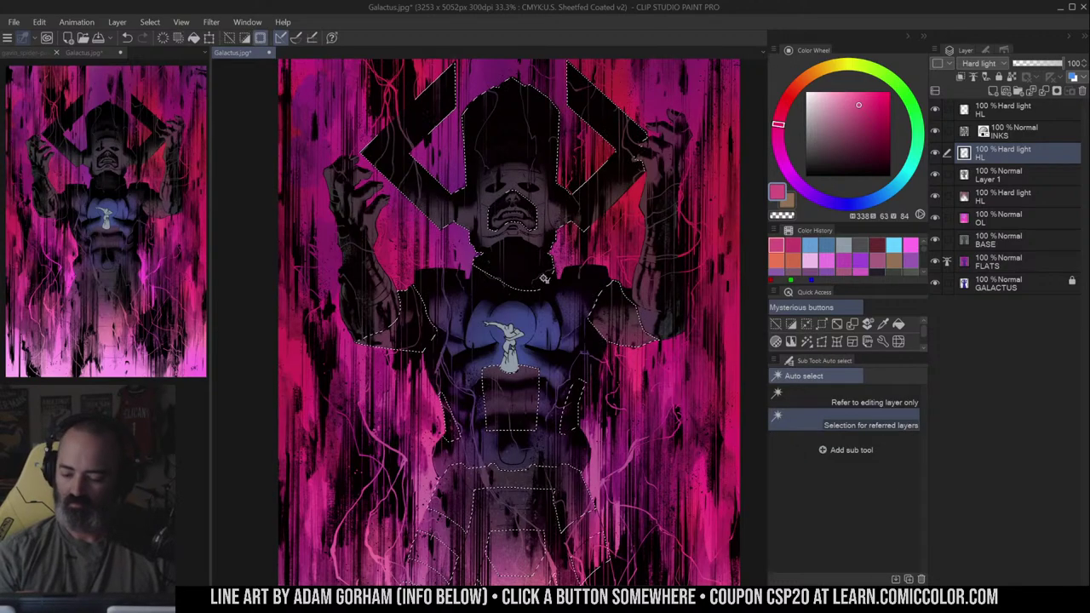
pyautogui.hotkey('ctrl', 'd')
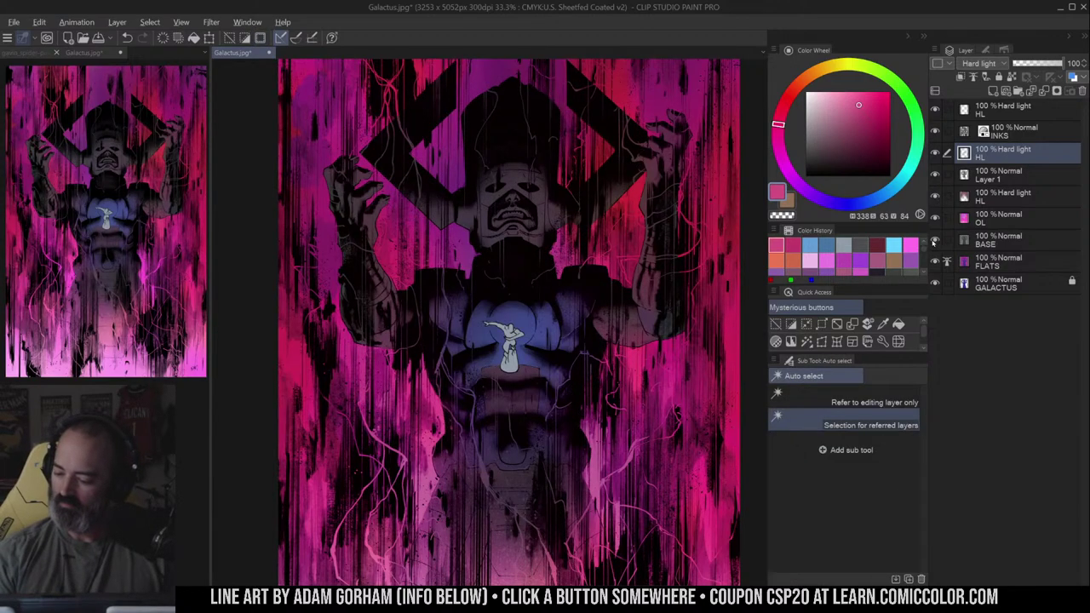
pyautogui.keyDown('alt'); pyautogui.click(935, 219); pyautogui.keyUp('alt')
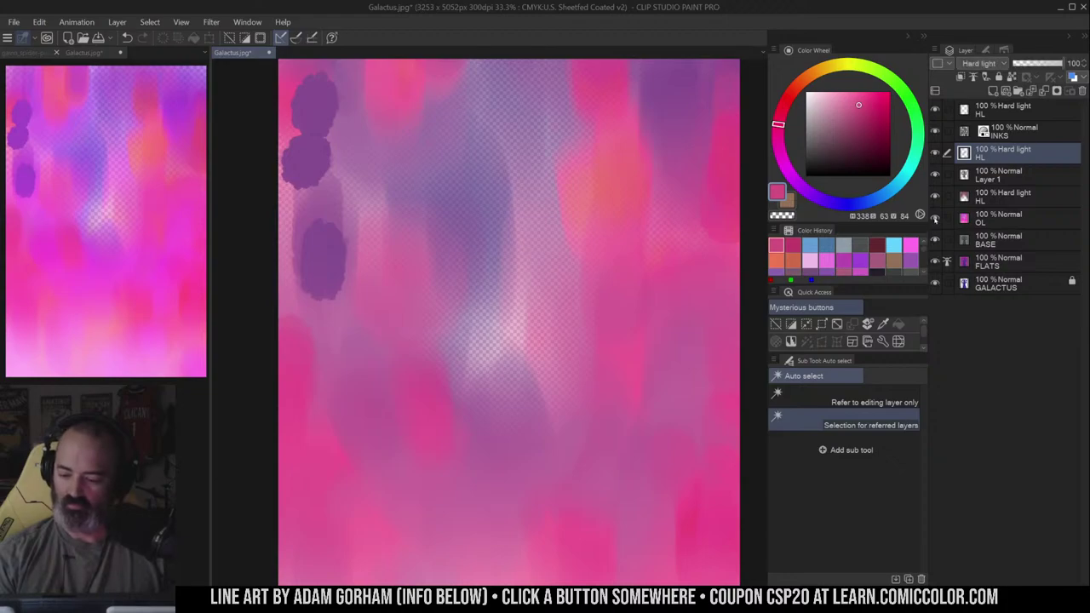
pyautogui.keyDown('alt'); pyautogui.click(934, 218); pyautogui.keyUp('alt')
pyautogui.keyDown('alt'); pyautogui.click(934, 197); pyautogui.keyUp('alt')
pyautogui.keyDown('alt'); pyautogui.click(934, 197); pyautogui.keyUp('alt')
pyautogui.keyDown('alt'); pyautogui.click(935, 218); pyautogui.keyUp('alt')
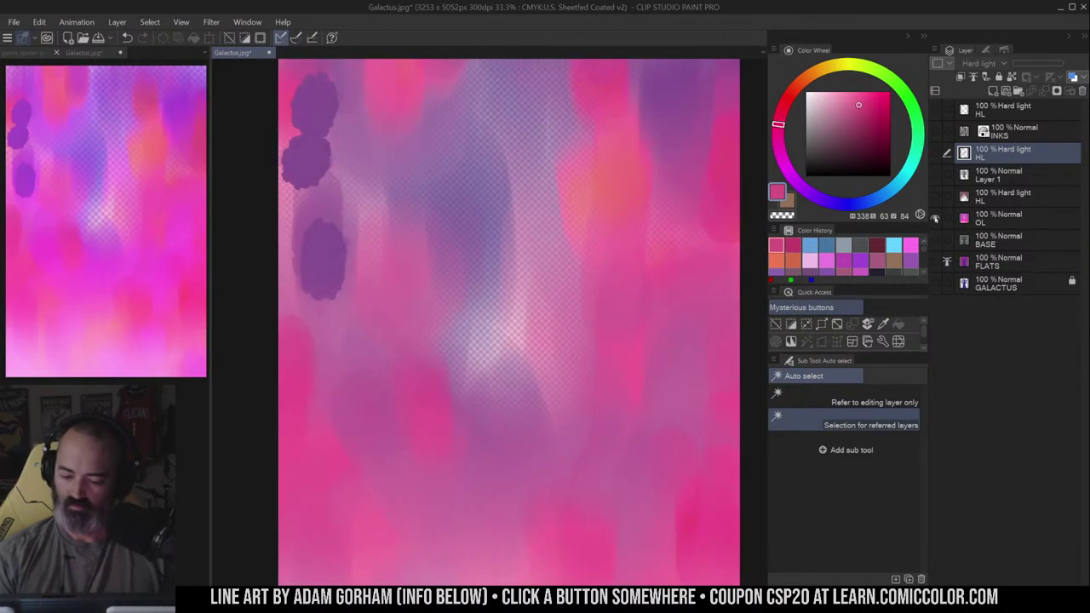
pyautogui.keyDown('alt'); pyautogui.click(935, 218); pyautogui.keyUp('alt')
# - Raise the BASE layer's saturation to 11 with a Hue/Saturation/Luminosity adjustment
pyautogui.click(979, 240)
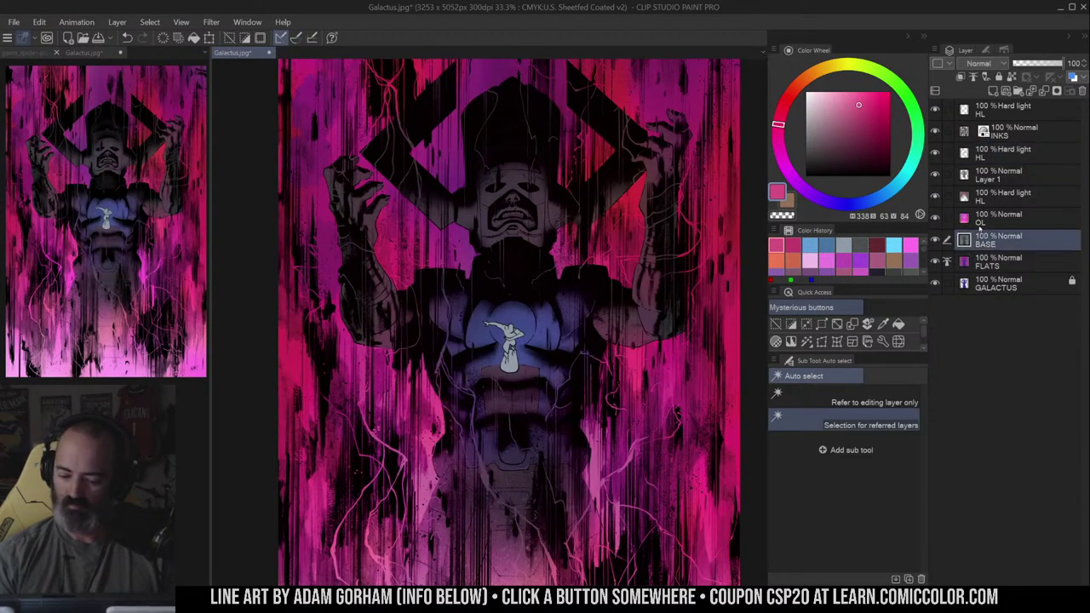
pyautogui.hotkey('ctrl', 'u')
pyautogui.moveTo(907, 156); pyautogui.dragTo(920, 157)
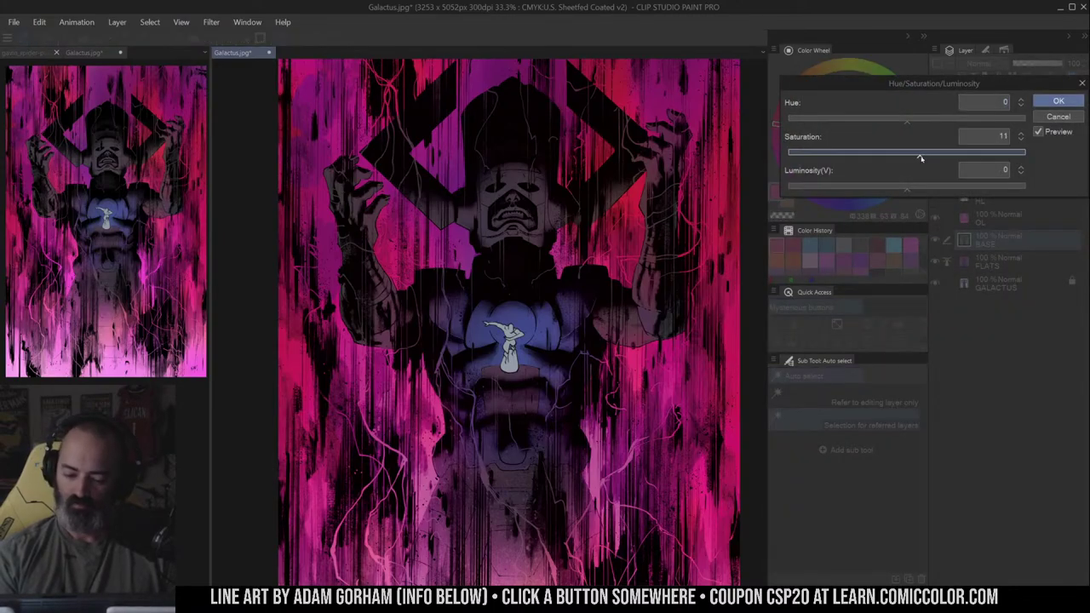
pyautogui.click(1059, 100)
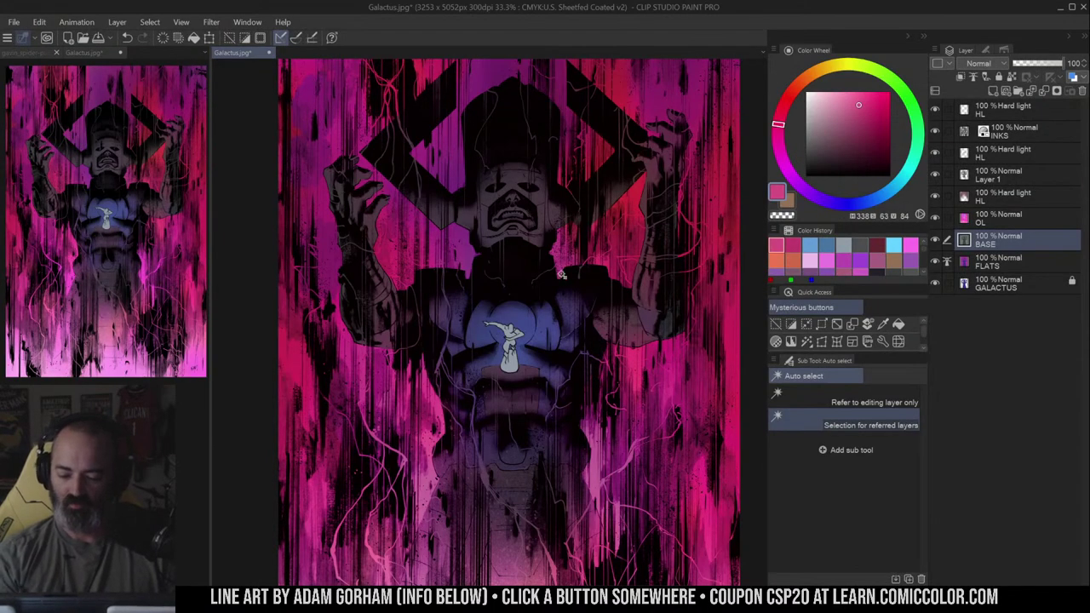
# - Airbrush a softer pink (H 338, S 56, V 82) on Galactus's neck and upper belly panel on the Hard light HL layer below INKS
pyautogui.keyDown('ctrl'); pyautogui.keyDown('alt'); pyautogui.click(578, 276); pyautogui.keyUp('alt'); pyautogui.keyUp('ctrl')
pyautogui.click(578, 277)
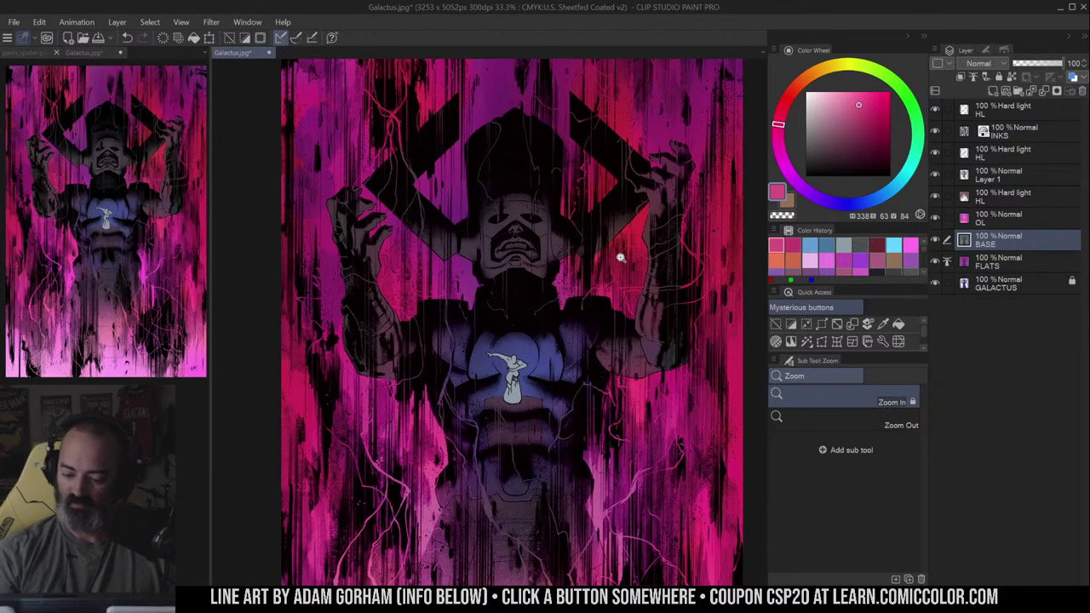
pyautogui.keyDown('alt'); pyautogui.click(576, 280); pyautogui.keyUp('alt')
pyautogui.keyDown('alt'); pyautogui.click(578, 288); pyautogui.keyUp('alt')
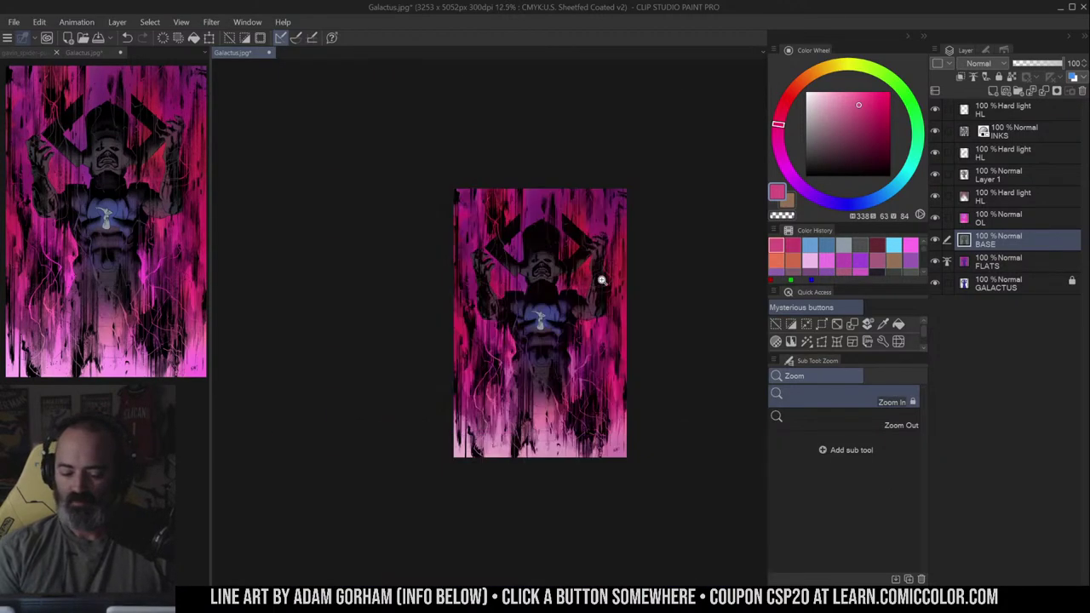
pyautogui.moveTo(622, 293); pyautogui.dragTo(609, 254)
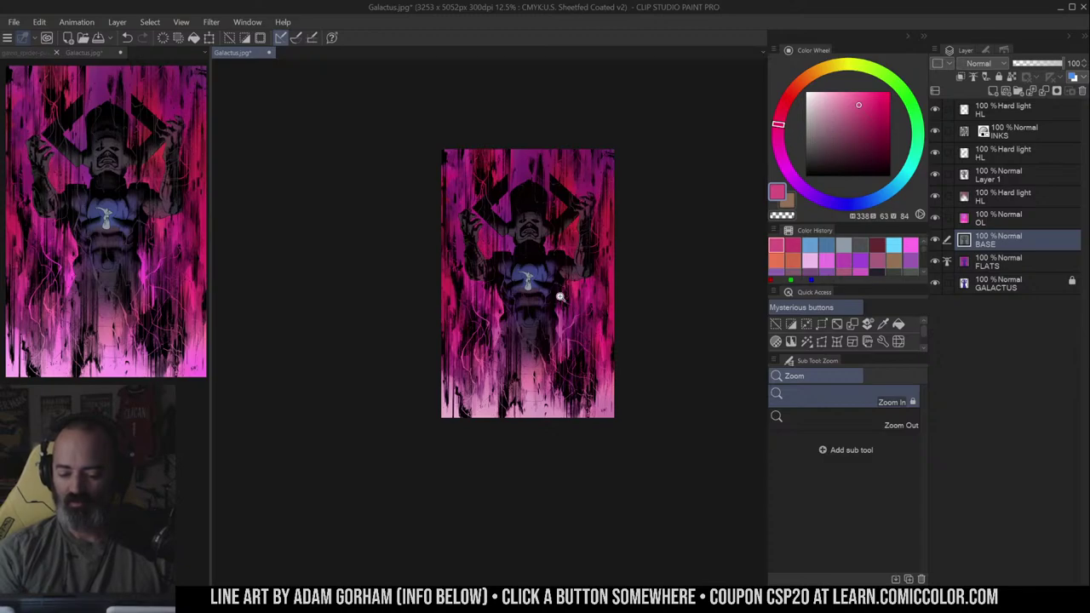
pyautogui.scroll(3, 557, 303)
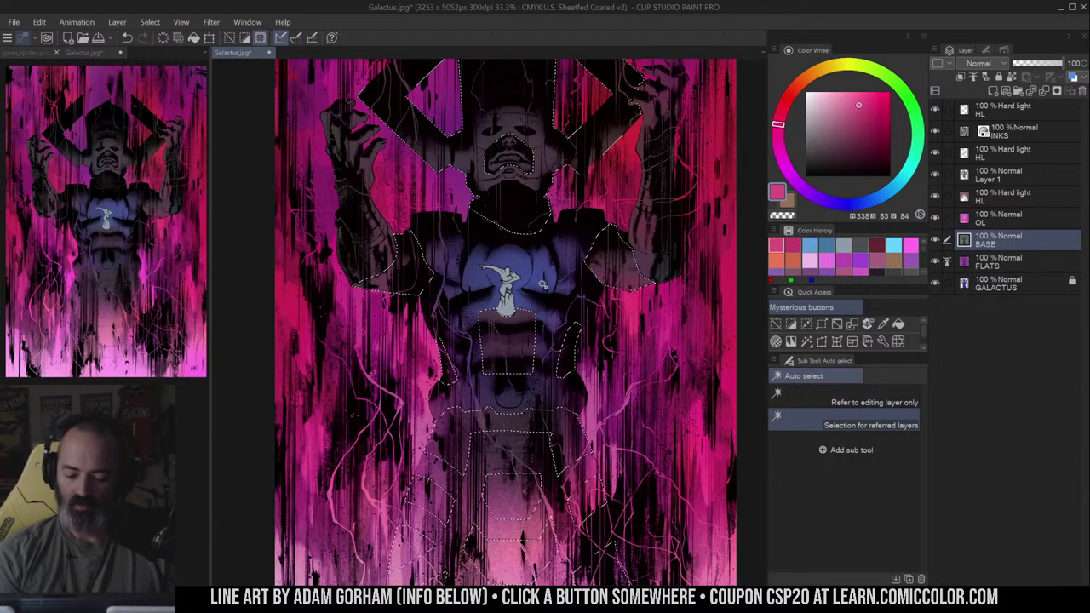
pyautogui.press('b')
pyautogui.click(853, 104)
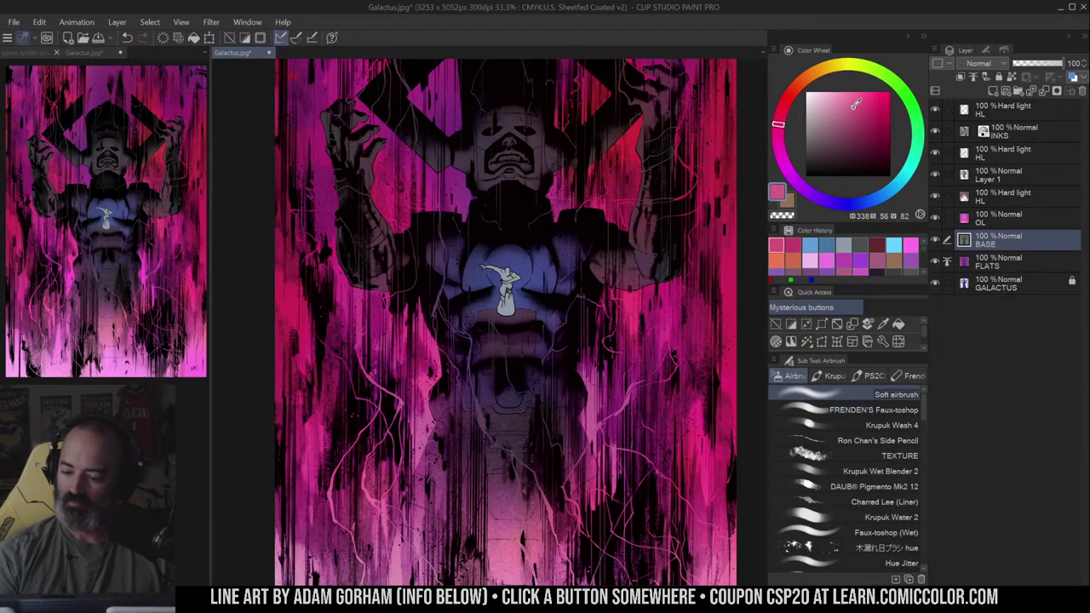
pyautogui.moveTo(517, 287); pyautogui.dragTo(522, 274)
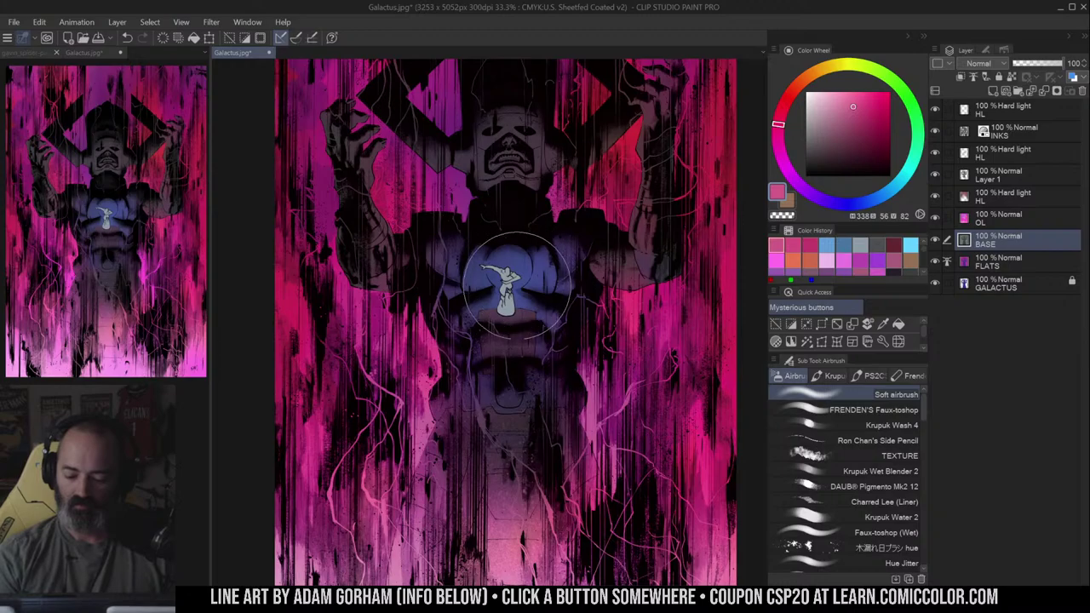
pyautogui.click(1014, 154)
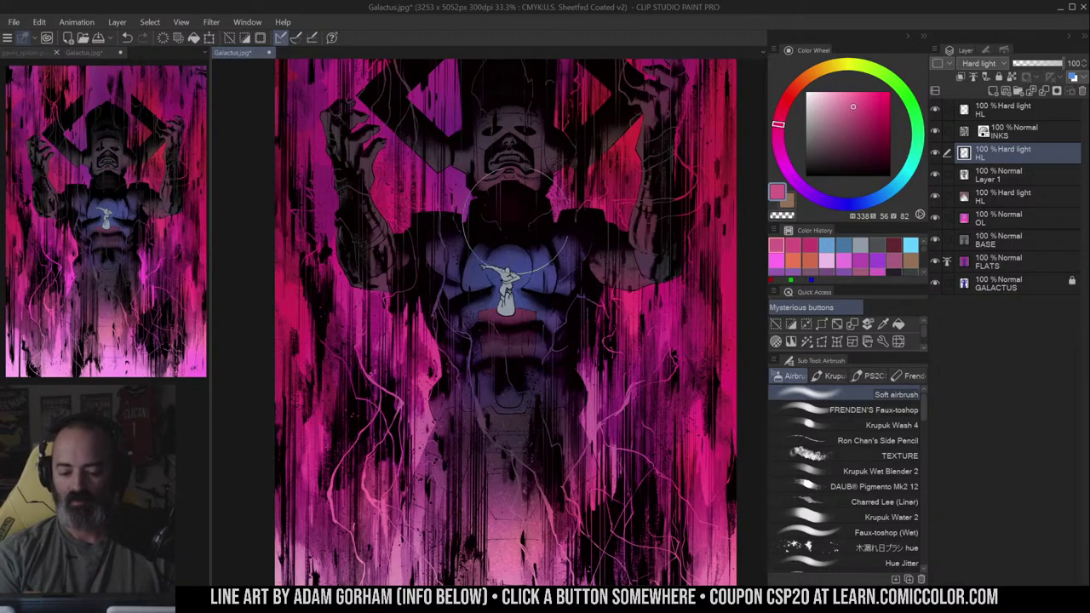
# - Examine the pink light on Galactus's neck and belly both close up and within the whole composition
pyautogui.hotkey('ctrl', 'space')
pyautogui.keyDown('alt'); pyautogui.click(552, 214); pyautogui.keyUp('alt')
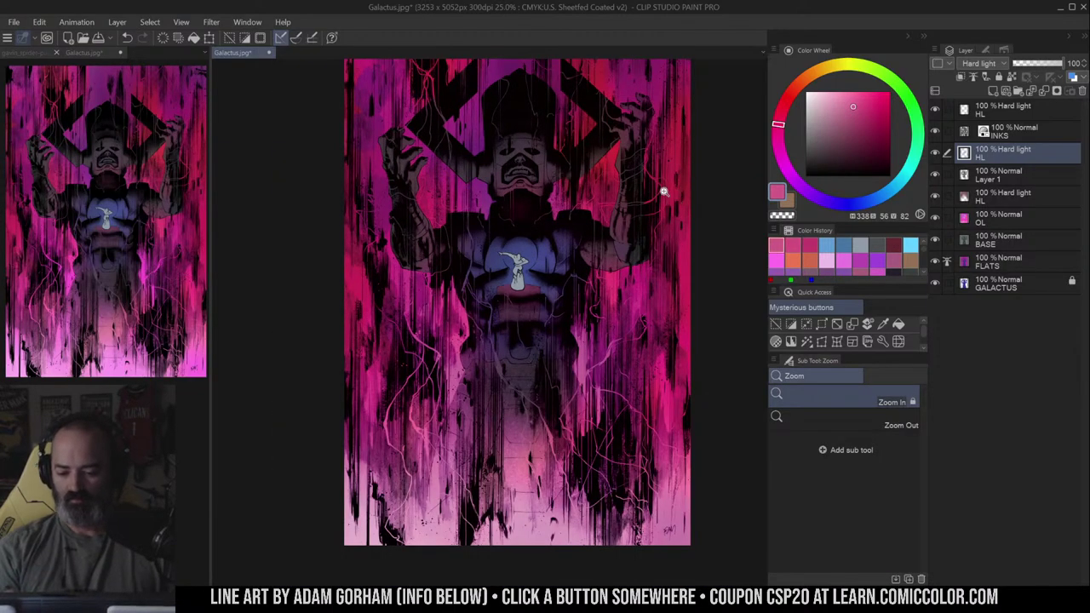
pyautogui.click(527, 190)
pyautogui.click(545, 179)
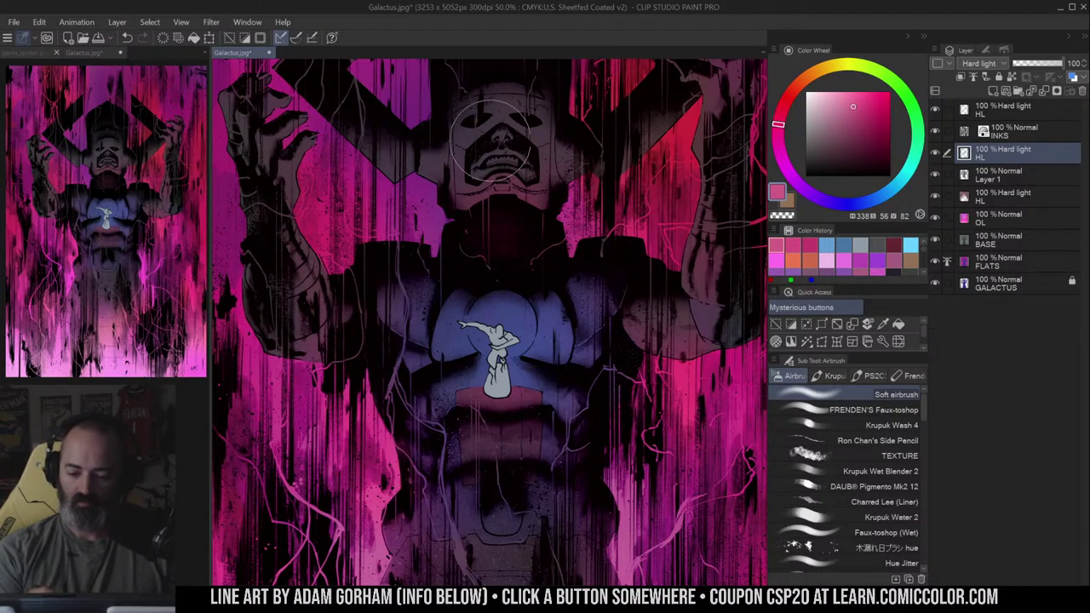
pyautogui.keyDown('alt'); pyautogui.click(499, 245); pyautogui.keyUp('alt')
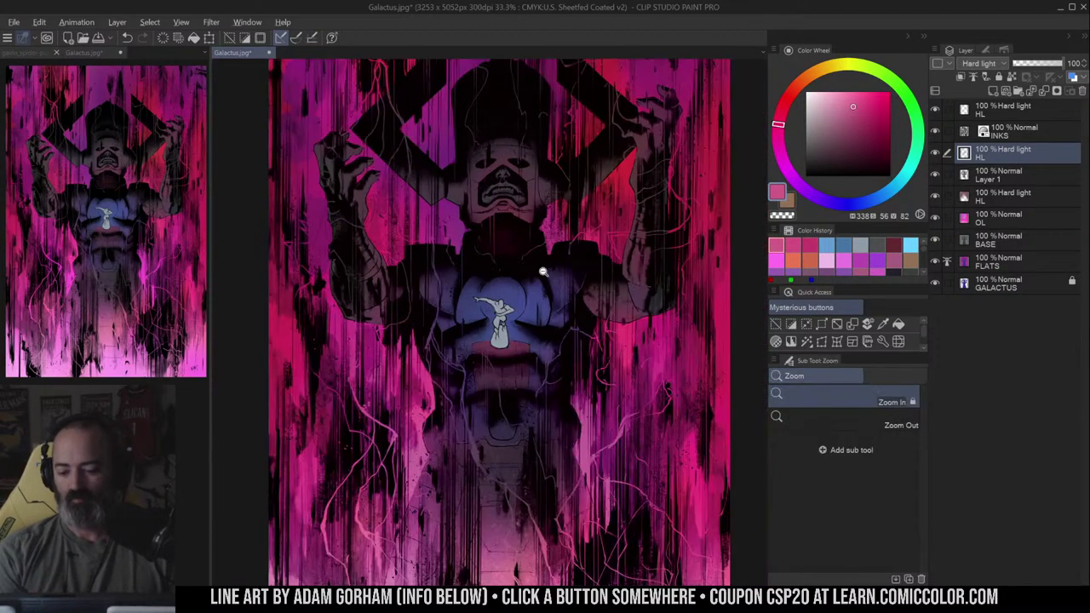
pyautogui.keyDown('alt'); pyautogui.click(543, 271); pyautogui.keyUp('alt')
pyautogui.keyDown('alt'); pyautogui.click(579, 263); pyautogui.keyUp('alt')
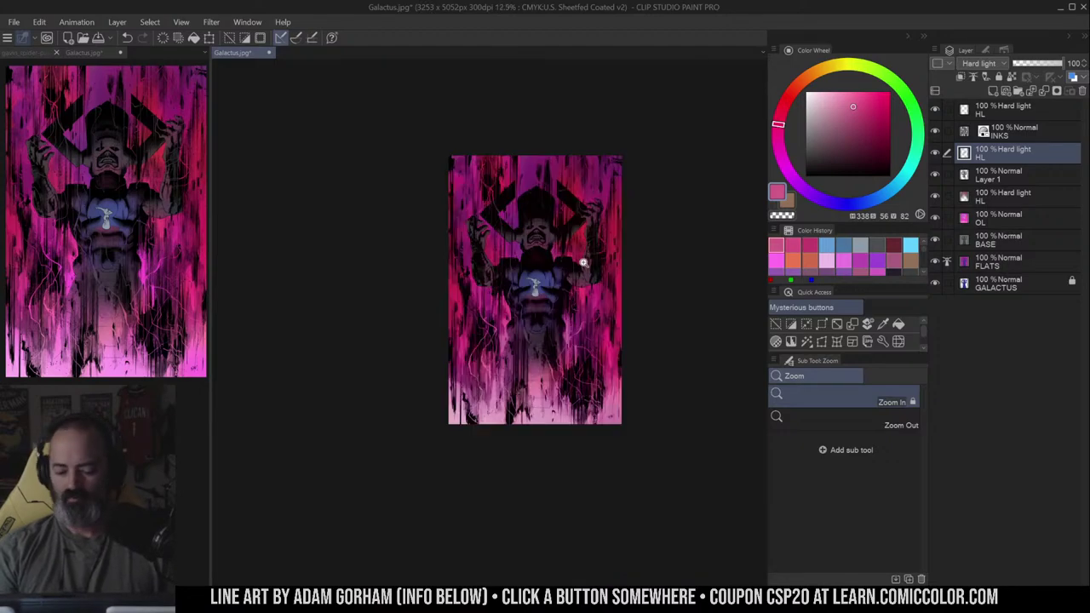
pyautogui.click(589, 257)
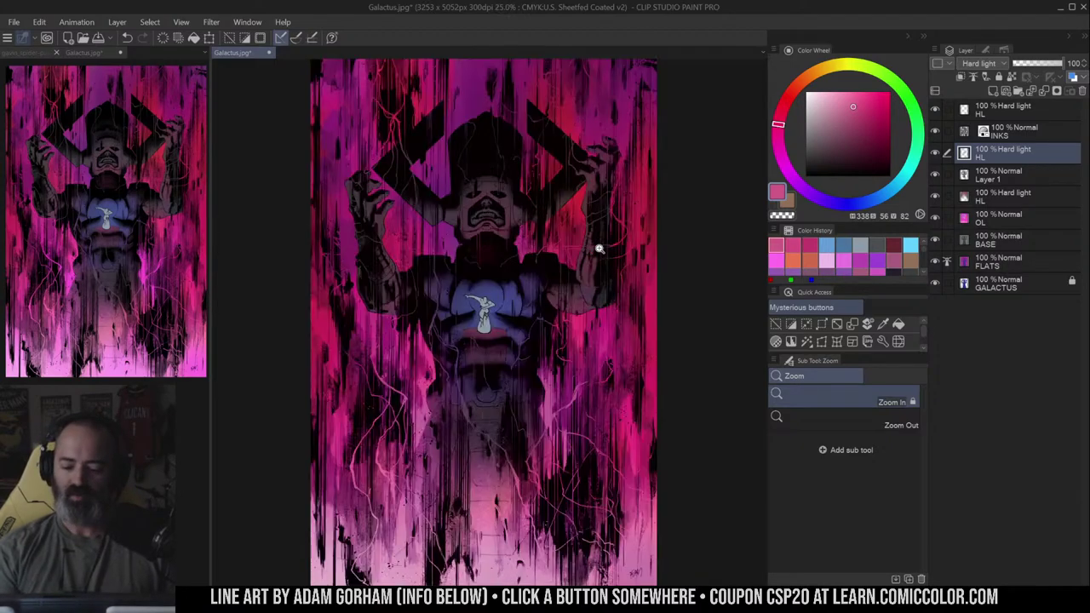
pyautogui.moveTo(606, 212); pyautogui.dragTo(621, 222)
pyautogui.press('m')
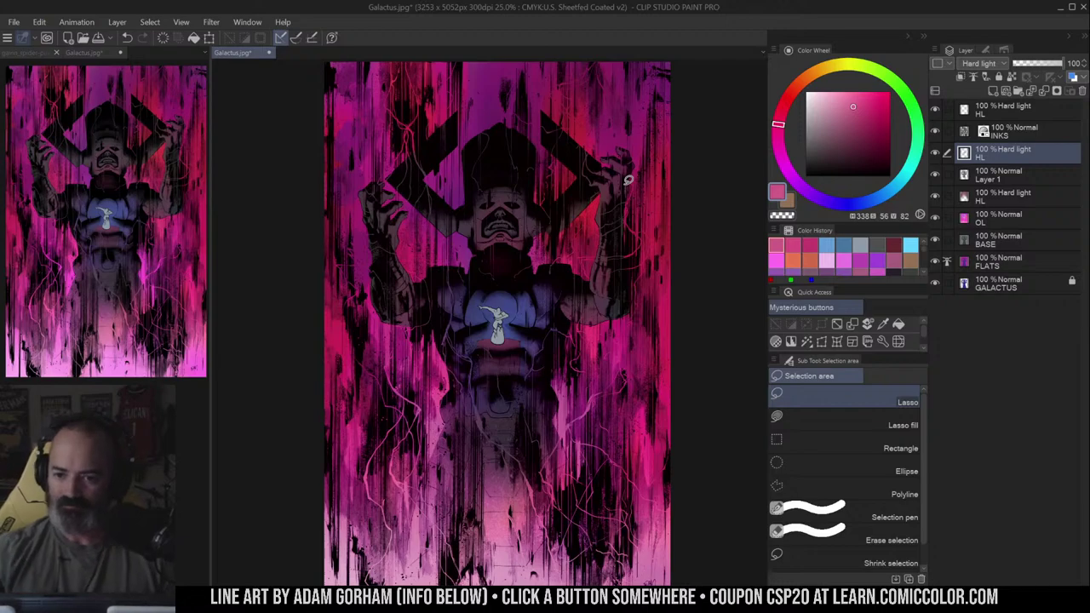
pyautogui.moveTo(638, 175); pyautogui.dragTo(658, 155)
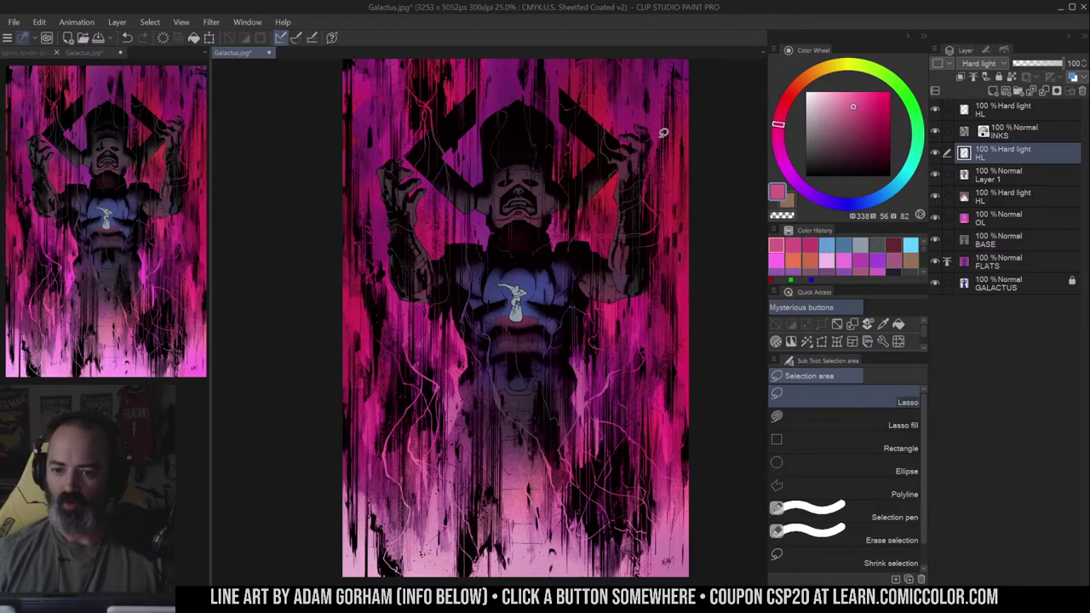
pyautogui.moveTo(669, 222); pyautogui.dragTo(675, 196)
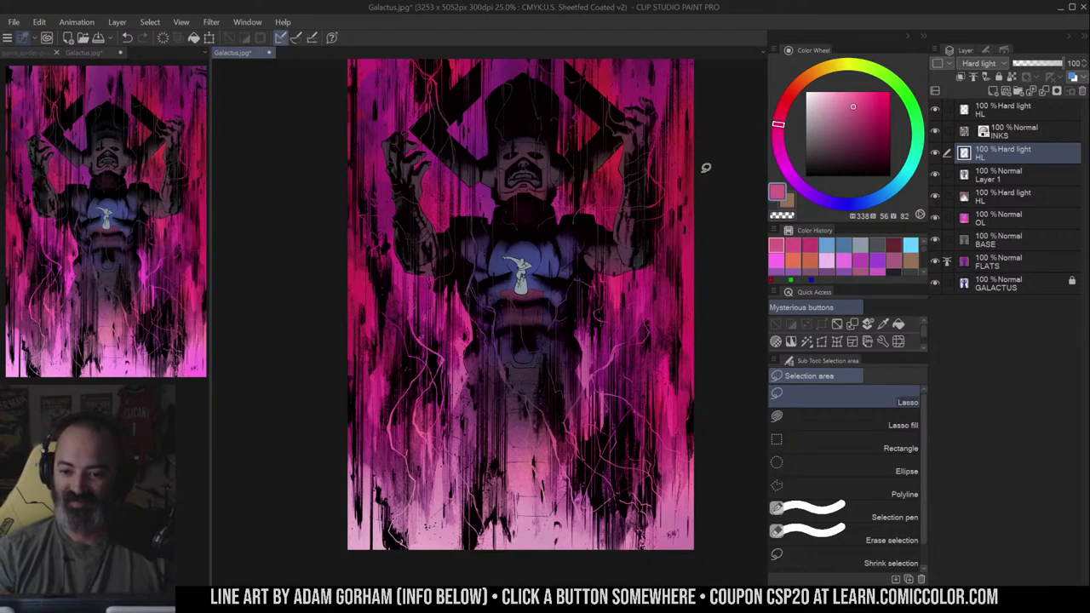
pyautogui.press('w')
pyautogui.press('m')
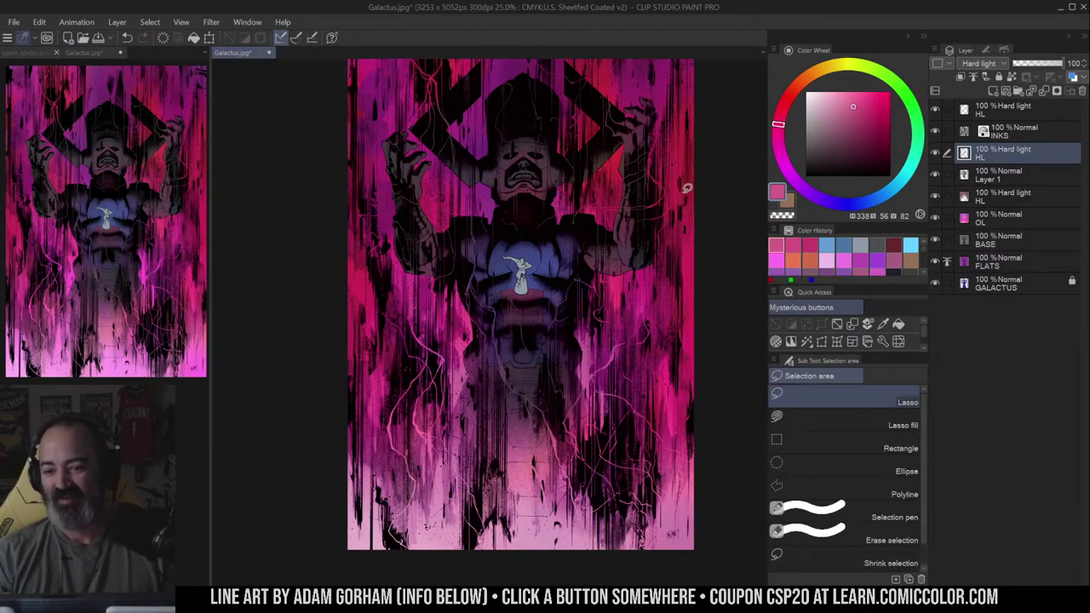
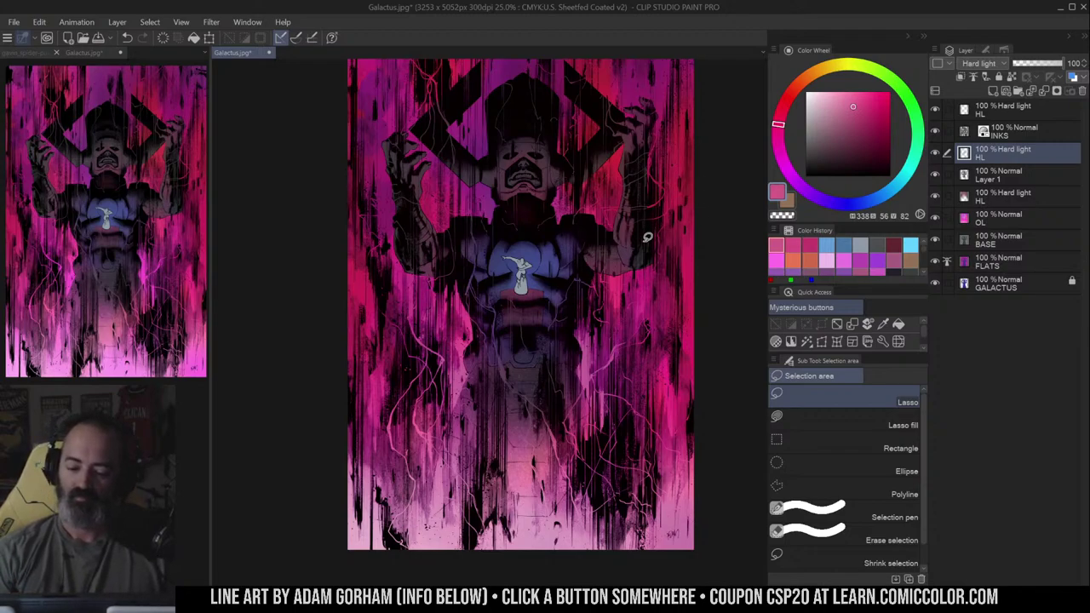
pyautogui.scroll(2, 647, 238)
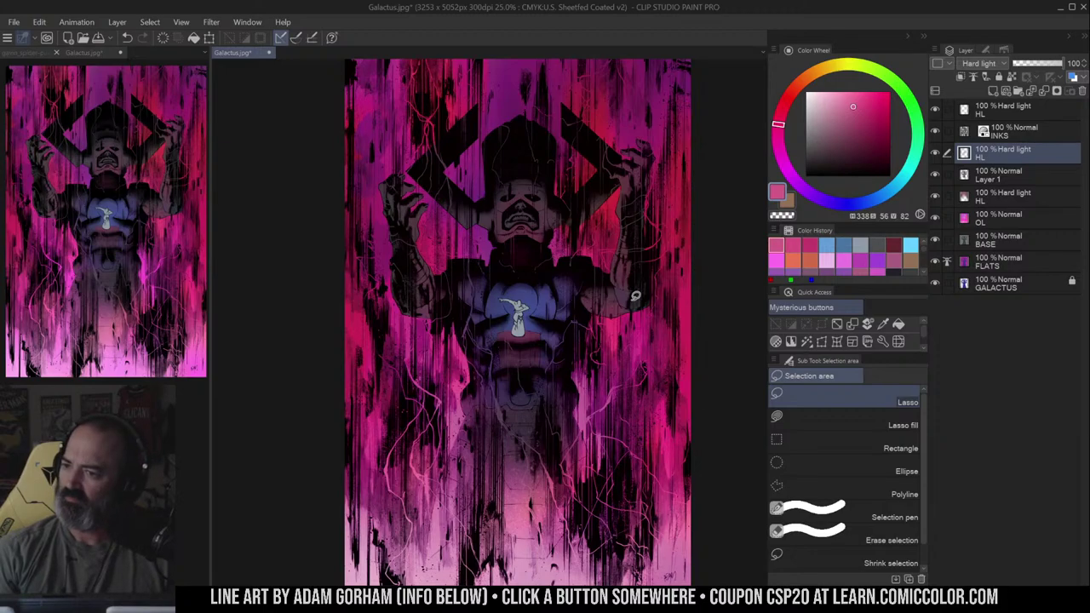
# - Auto-select the exposed face area around Galactus's mouth and hide the selection outline
pyautogui.hotkey('ctrl', 'space')
pyautogui.click(559, 229)
pyautogui.click(537, 228)
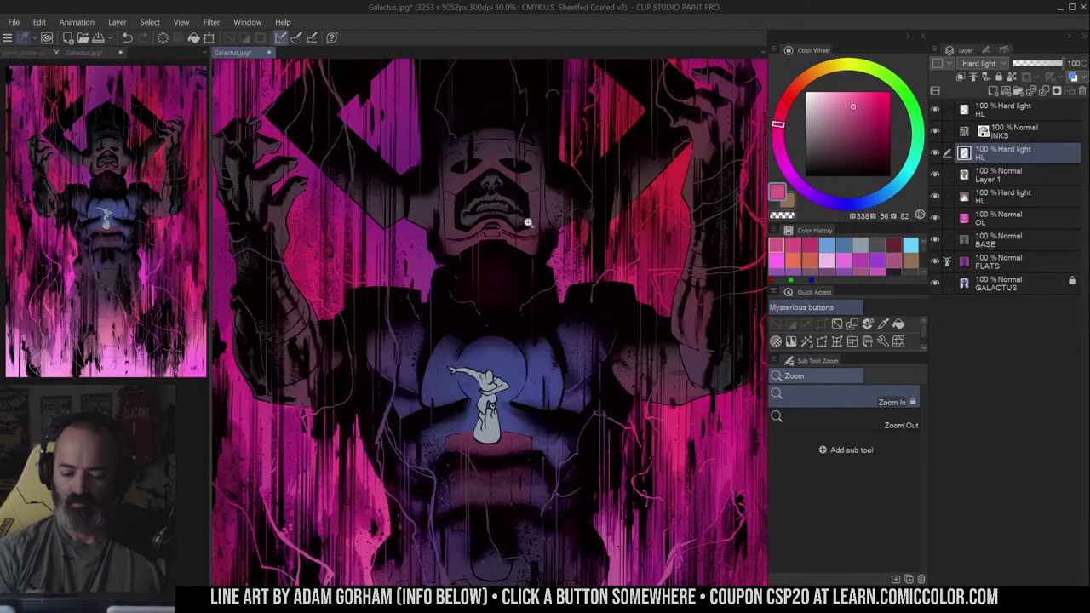
pyautogui.press('w')
pyautogui.click(521, 229)
pyautogui.hotkey('ctrl', 'd')
# - Airbrush a muted orange (H 19, S 45, V 75) over the lower part of Galactus's mouth area
pyautogui.press('b')
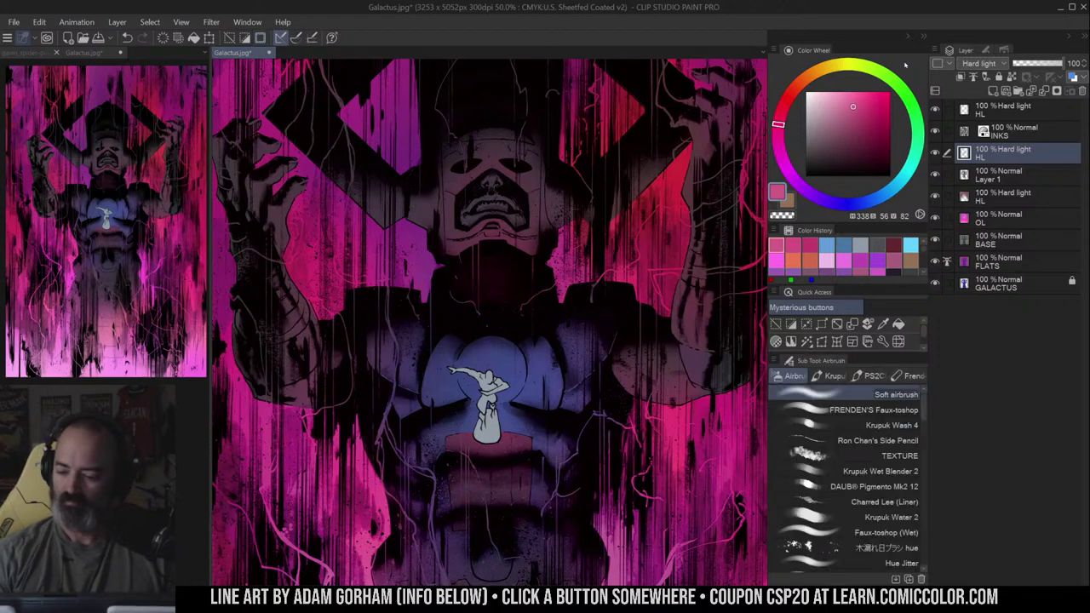
pyautogui.click(810, 82)
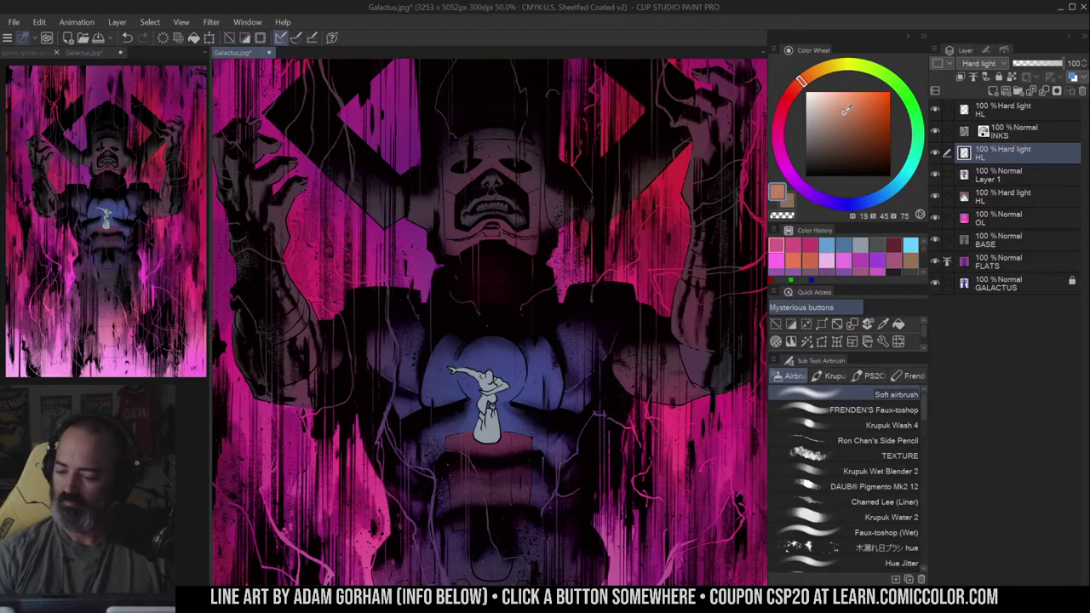
pyautogui.press(']')
pyautogui.press(']')
pyautogui.moveTo(498, 238)
pyautogui.mouseDown()
pyautogui.moveTo(485, 249)
pyautogui.moveTo(498, 253)
pyautogui.mouseUp()
pyautogui.press('/')
pyautogui.keyDown('alt'); pyautogui.click(535, 290); pyautogui.keyUp('alt')
pyautogui.keyDown('alt'); pyautogui.click(606, 312); pyautogui.keyUp('alt')
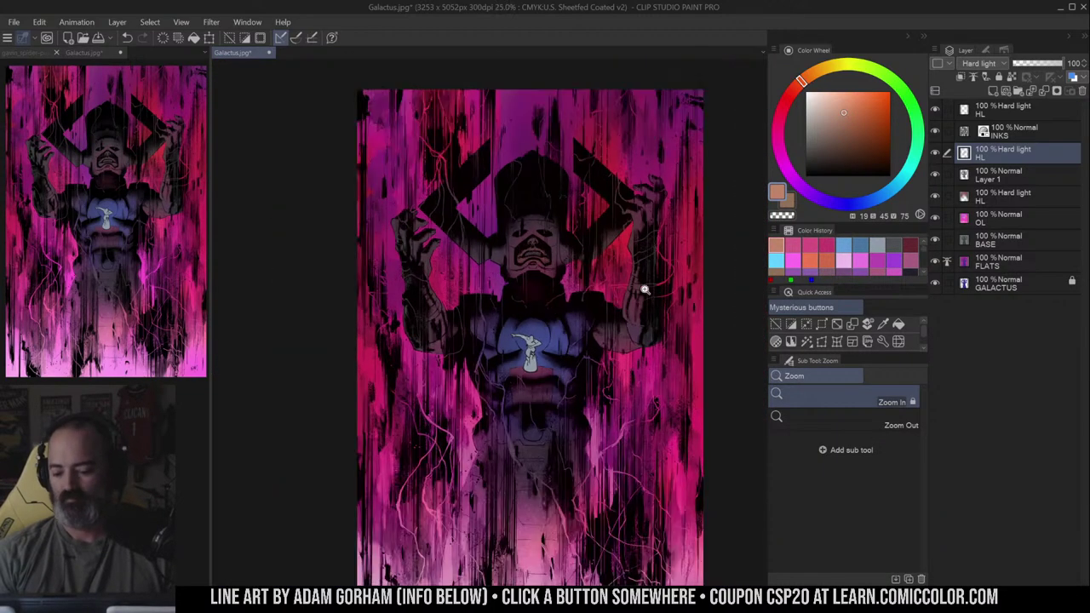
# - Shift the airbrush color to a yellower orange (H 30, S 45, V 75) and brush it over Galactus's mouth area
pyautogui.click(643, 300)
pyautogui.press('b')
pyautogui.moveTo(805, 78); pyautogui.dragTo(813, 73)
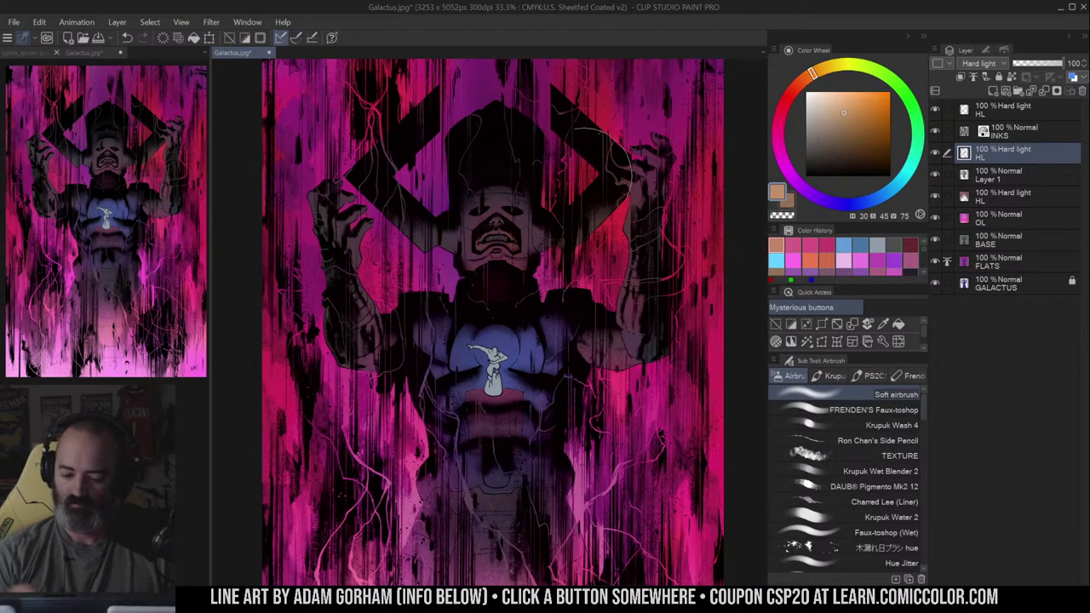
pyautogui.moveTo(489, 258); pyautogui.dragTo(491, 265)
pyautogui.press('/')
pyautogui.keyDown('alt'); pyautogui.click(498, 287); pyautogui.keyUp('alt')
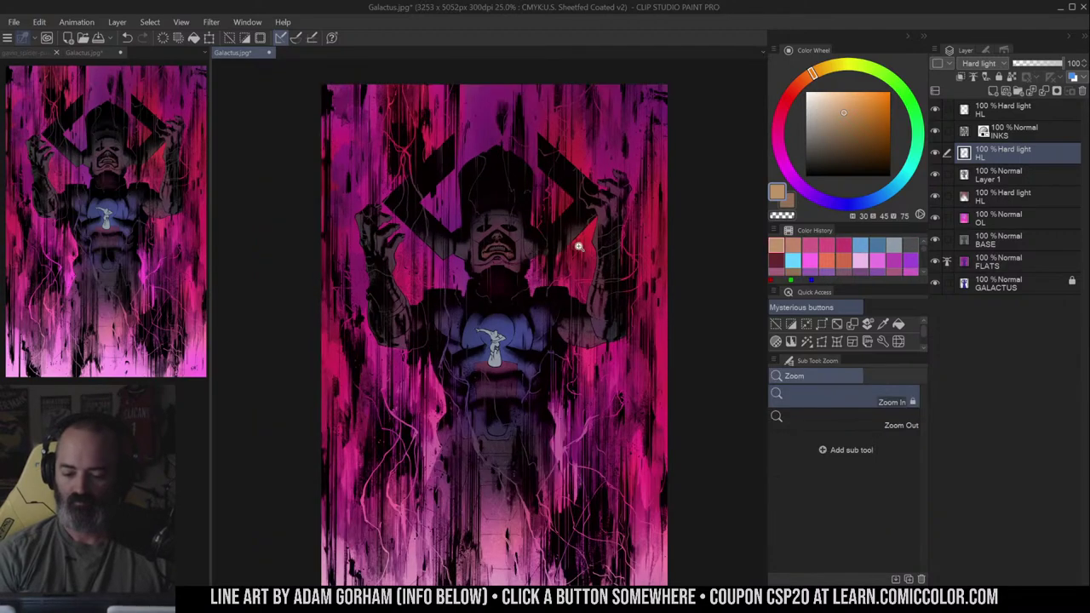
# - Examine the orange mouth glow against the full figure, Galactus's raised hand and the helmet
pyautogui.moveTo(622, 269); pyautogui.dragTo(630, 245)
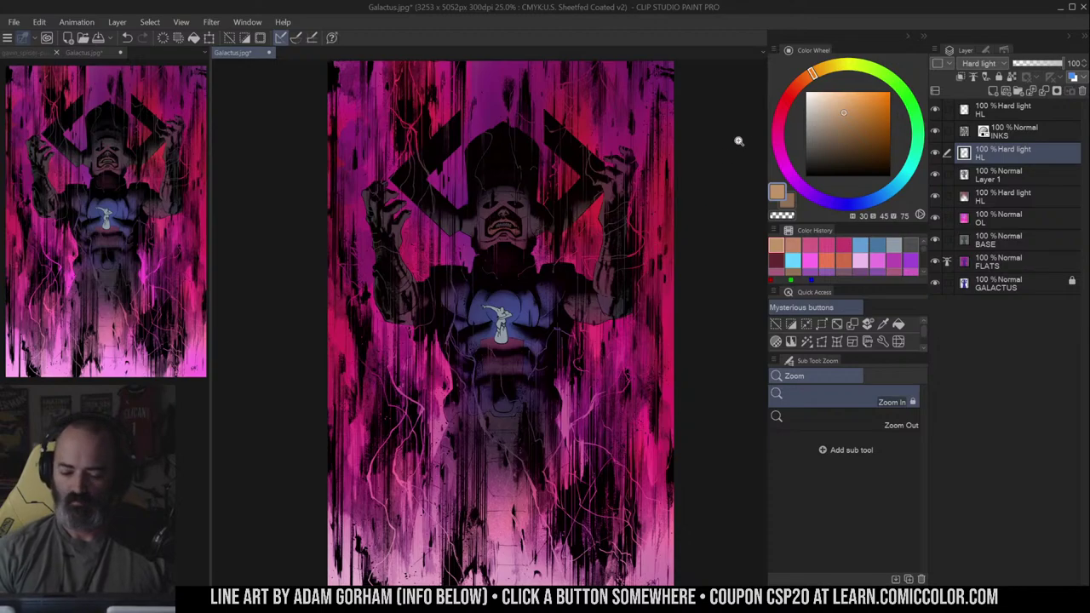
pyautogui.click(633, 213)
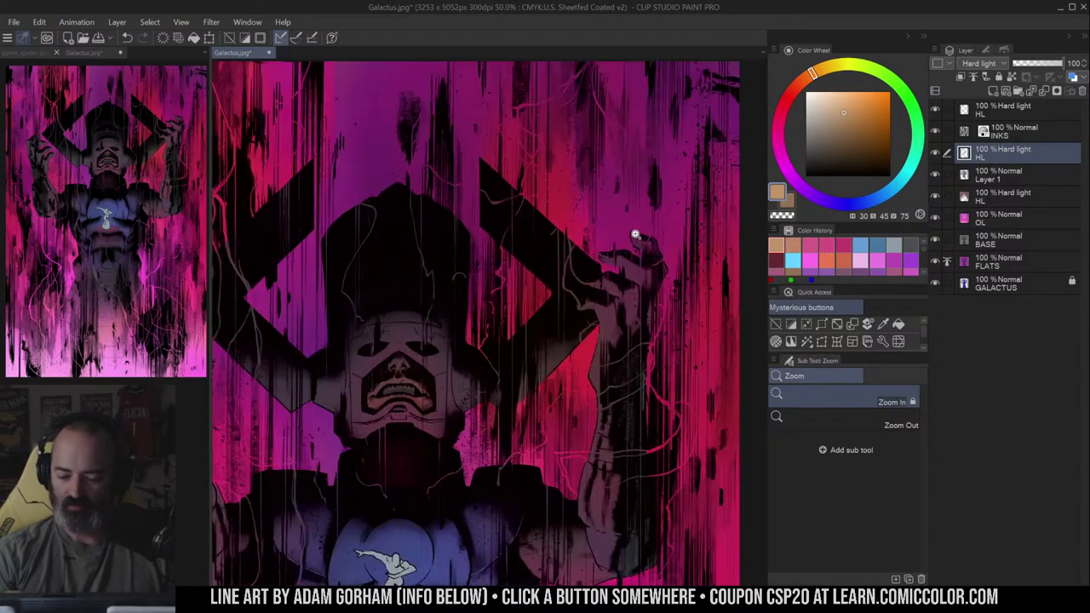
pyautogui.press('m')
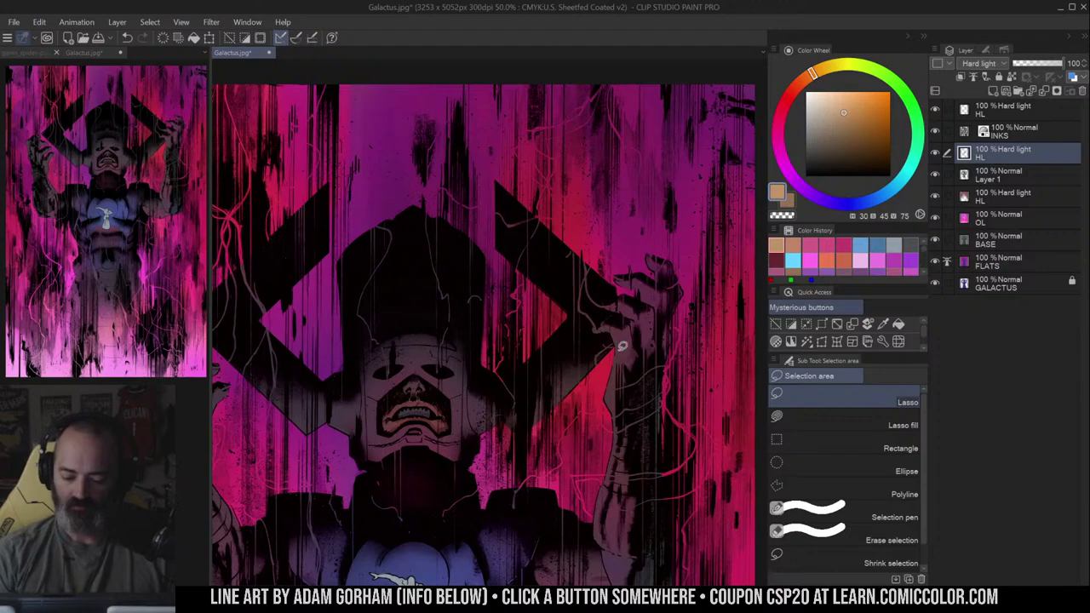
pyautogui.moveTo(639, 370); pyautogui.dragTo(640, 210)
pyautogui.press('/')
pyautogui.keyDown('alt'); pyautogui.click(661, 262); pyautogui.keyUp('alt')
pyautogui.moveTo(662, 286); pyautogui.dragTo(644, 233)
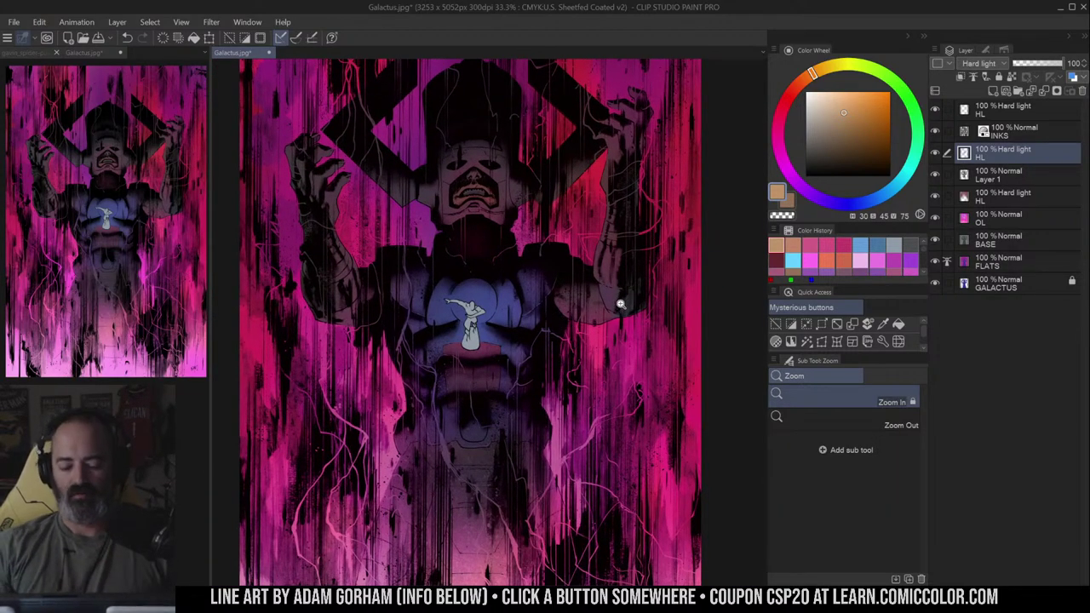
# - Recolor Galactus's mouth glow on the Hard light HL layer below INKS with Hue 170 and Saturation -60
pyautogui.moveTo(618, 307); pyautogui.dragTo(621, 303)
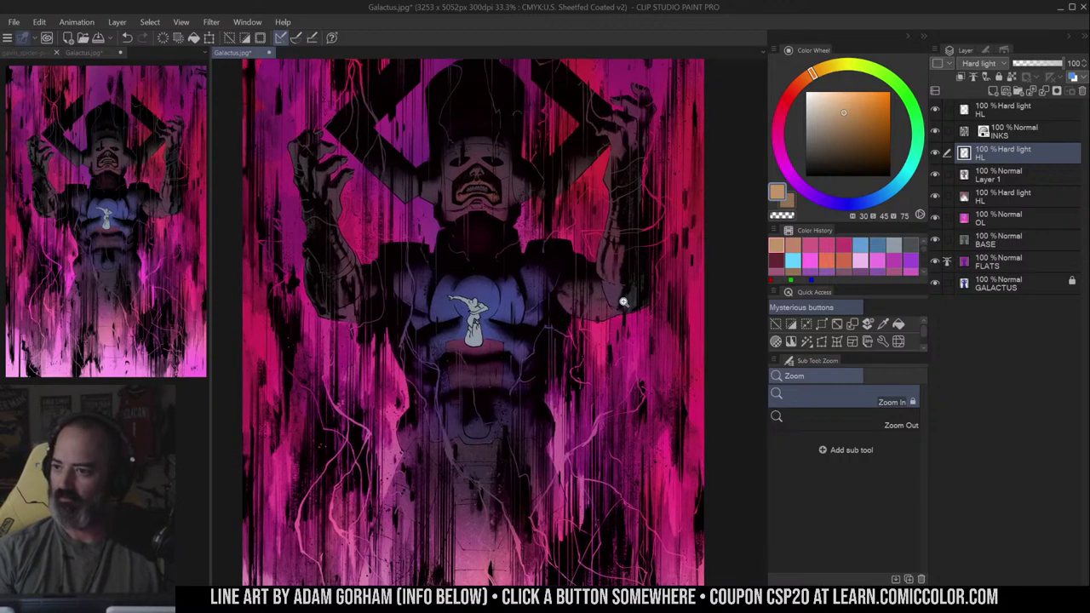
pyautogui.press('w')
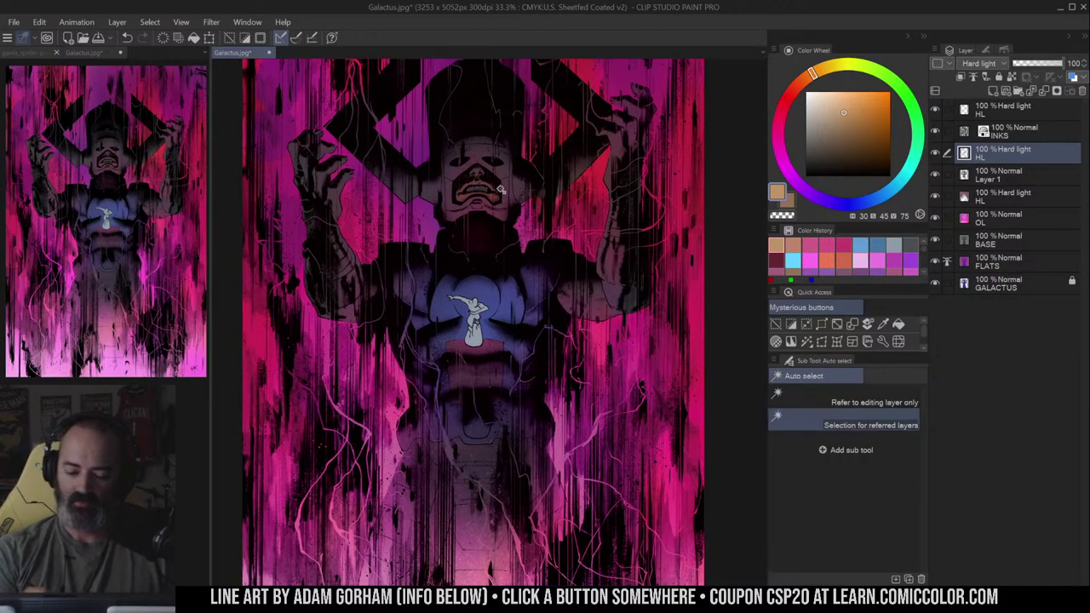
pyautogui.hotkey('ctrl', 'u')
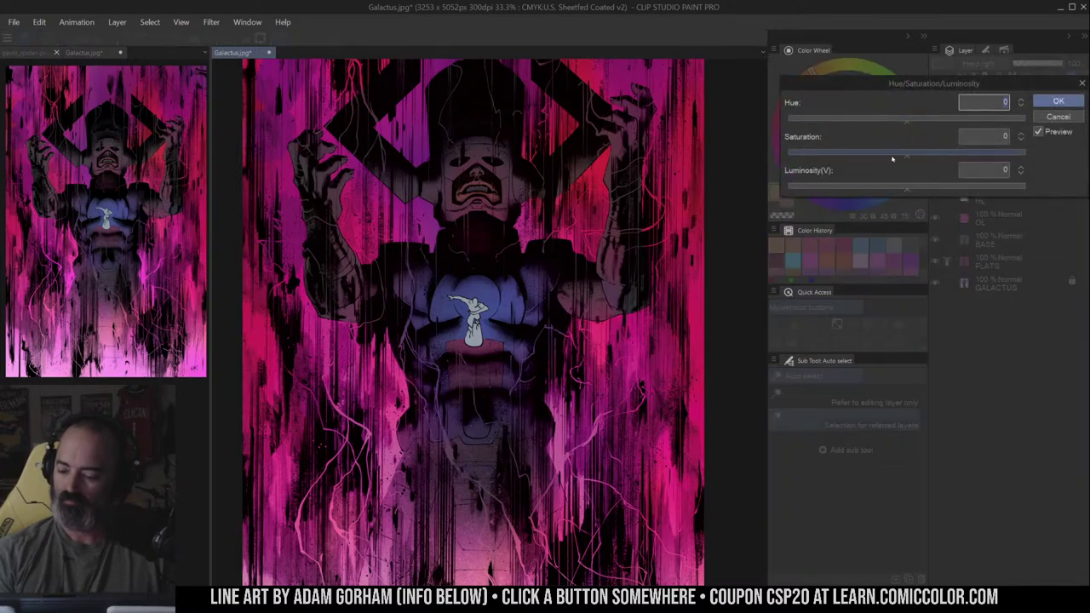
pyautogui.moveTo(907, 153); pyautogui.dragTo(847, 156)
pyautogui.click(937, 120)
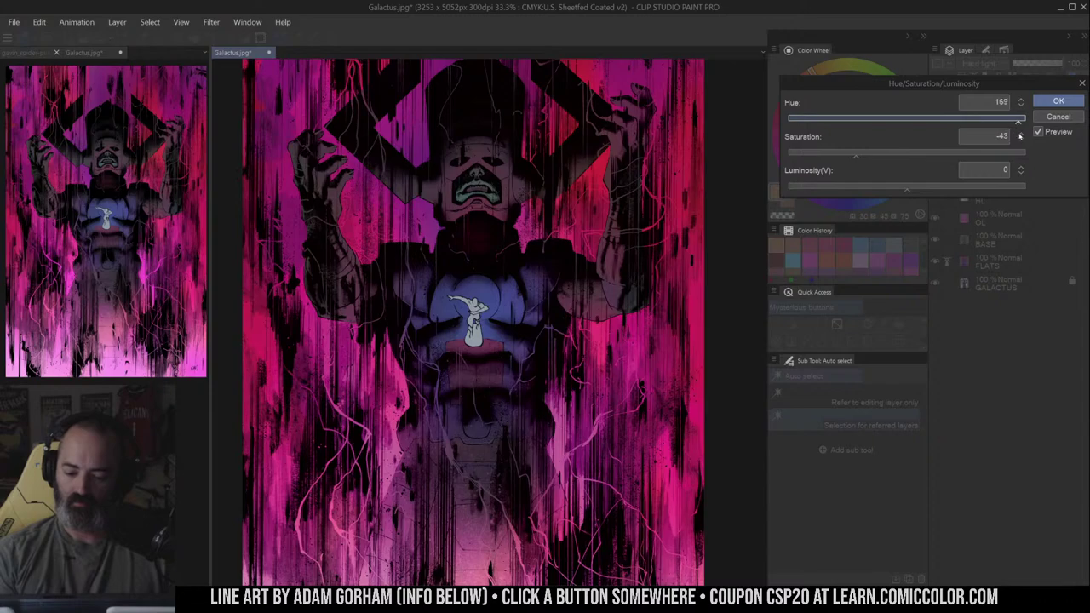
pyautogui.click(828, 155)
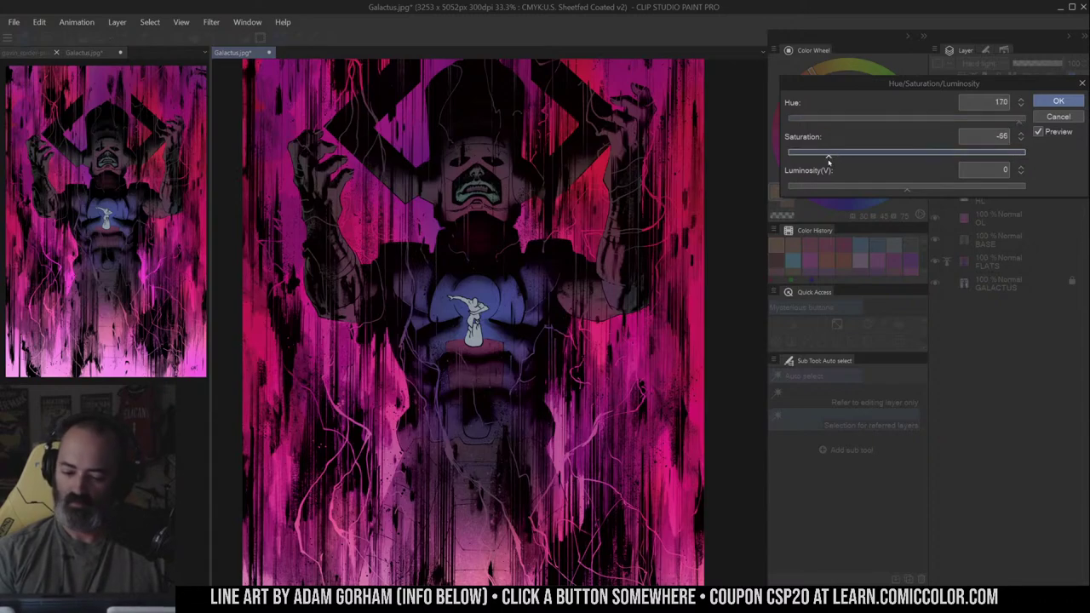
pyautogui.moveTo(828, 159); pyautogui.dragTo(835, 159)
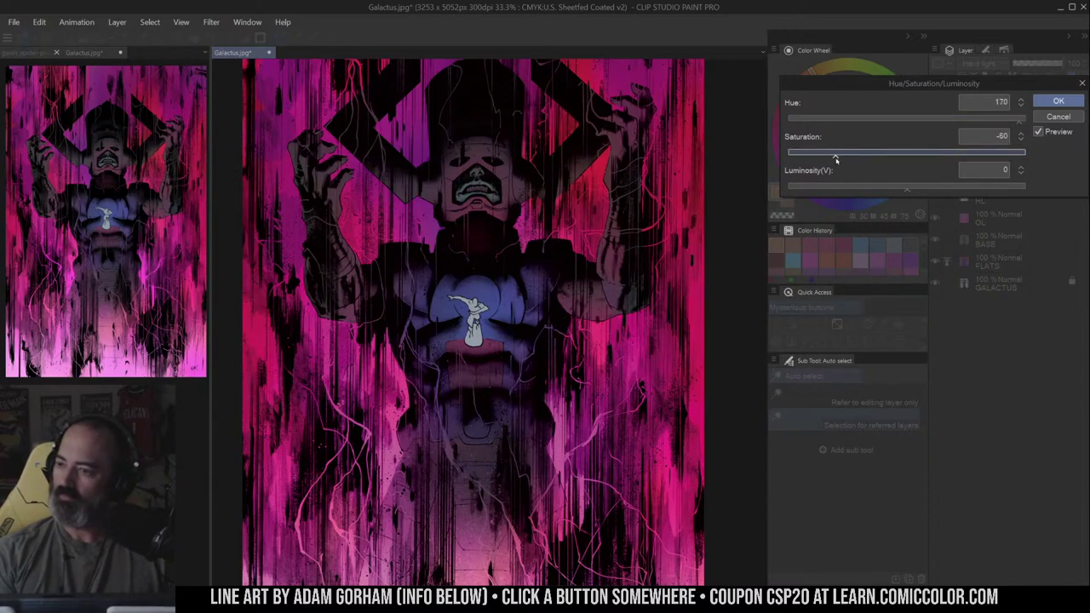
pyautogui.click(1059, 101)
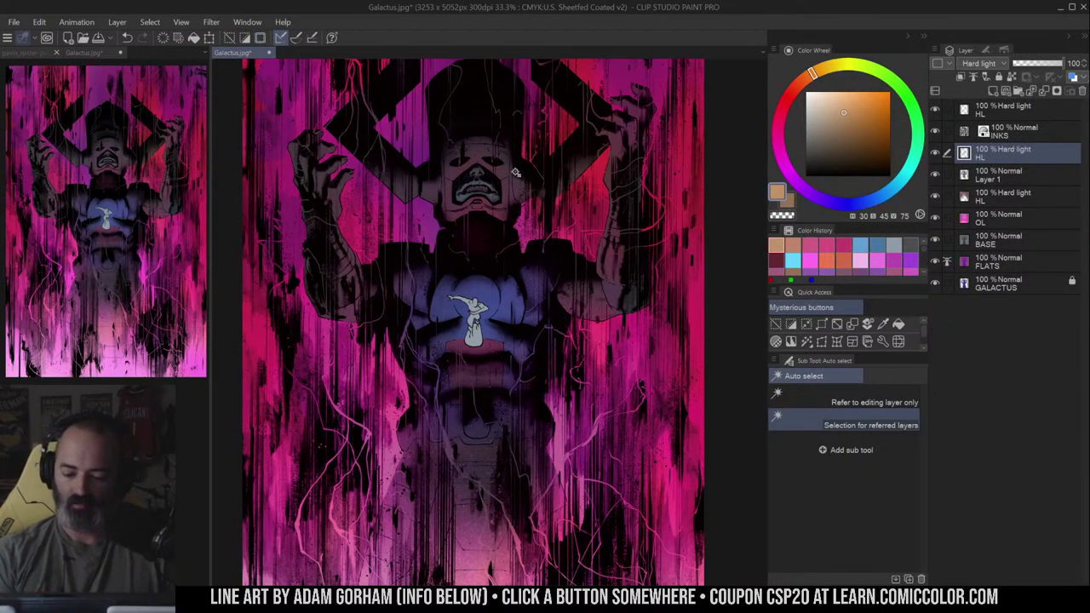
# - Desaturate and brighten the same mouth glow further with Saturation -82 and Luminosity 30
pyautogui.hotkey('ctrl', 'u')
pyautogui.moveTo(906, 189); pyautogui.dragTo(944, 189)
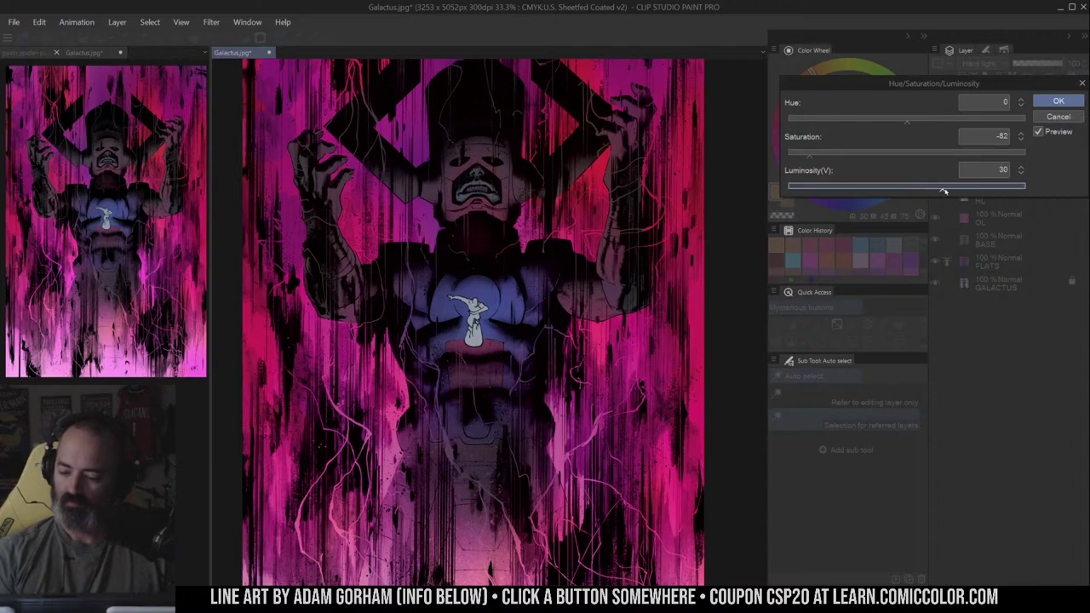
pyautogui.click(1059, 102)
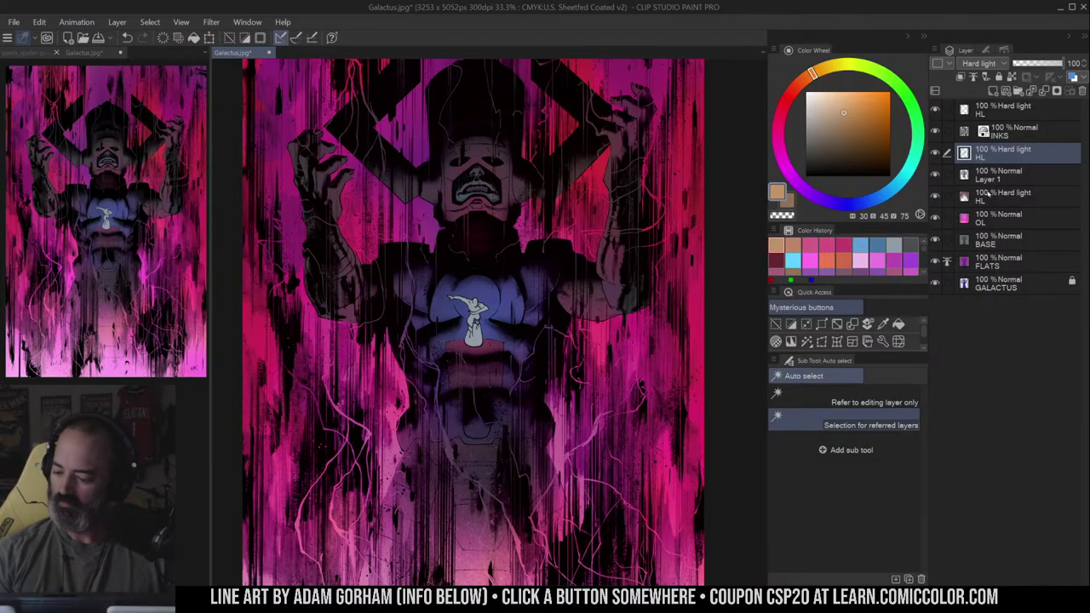
# - Raise the luminosity of the selected mouth area on the BASE layer by 45
pyautogui.click(993, 218)
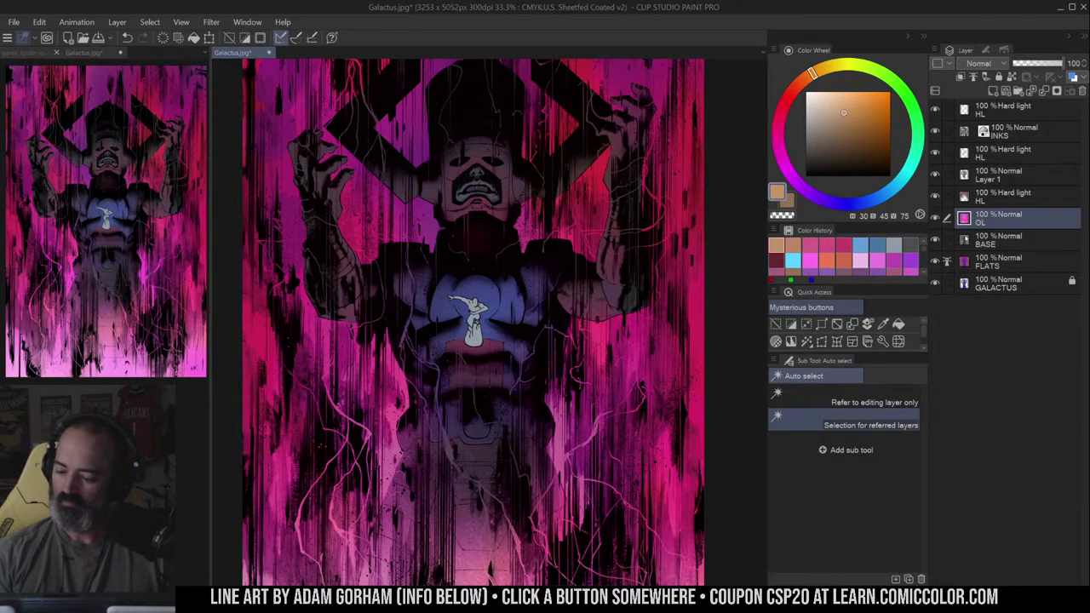
pyautogui.click(993, 239)
pyautogui.hotkey('ctrl', 'u')
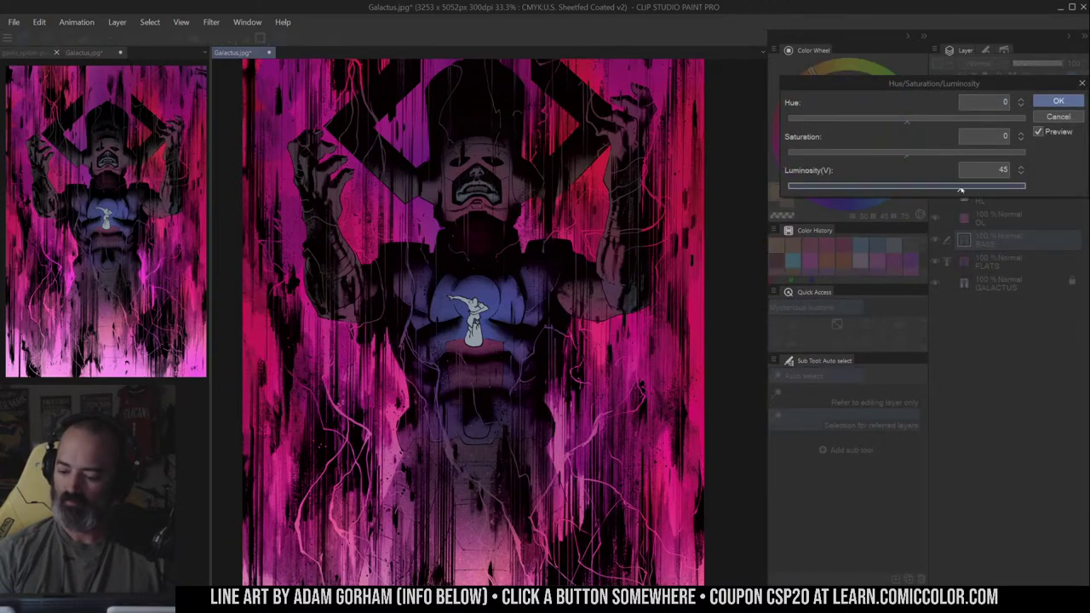
pyautogui.press('Return')
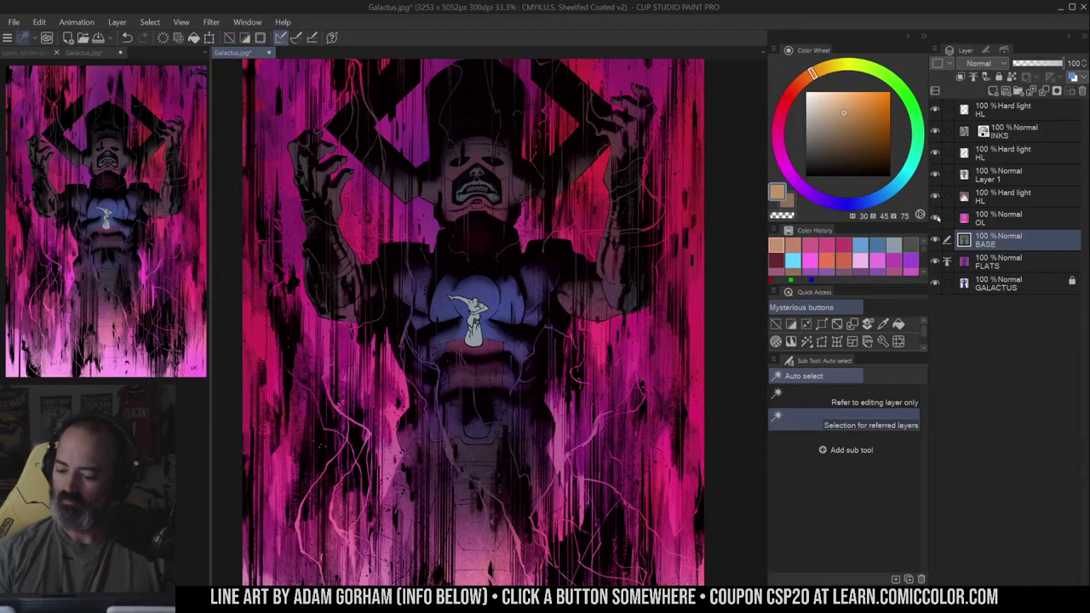
# - Raise the luminosity of the selected mouth area on the Hard light HL layer below Layer 1 by 66
pyautogui.click(960, 201)
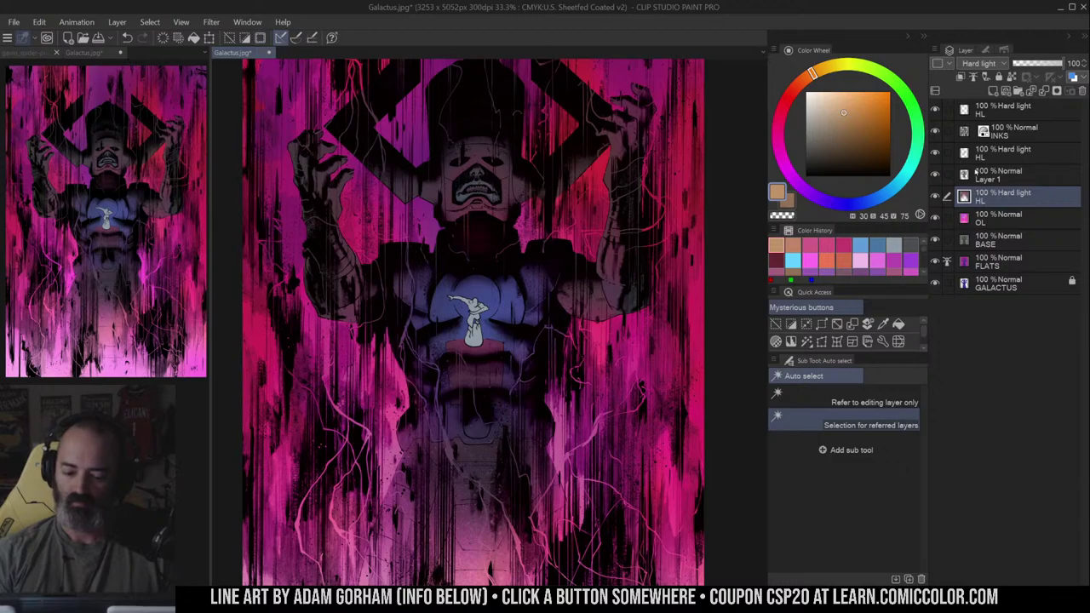
pyautogui.hotkey('ctrl', 'u')
pyautogui.click(943, 188)
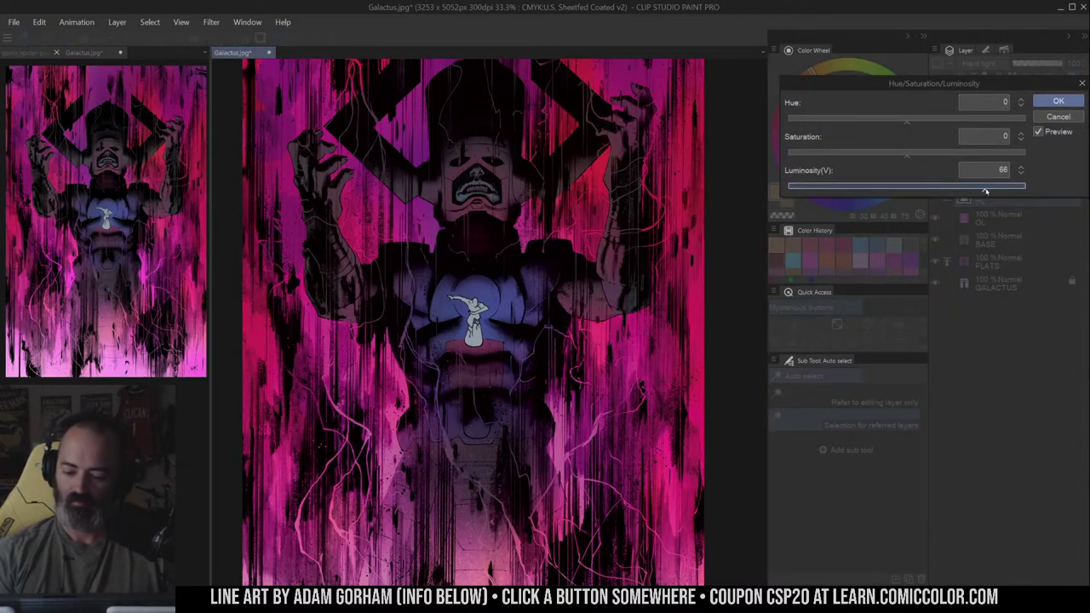
pyautogui.click(1057, 101)
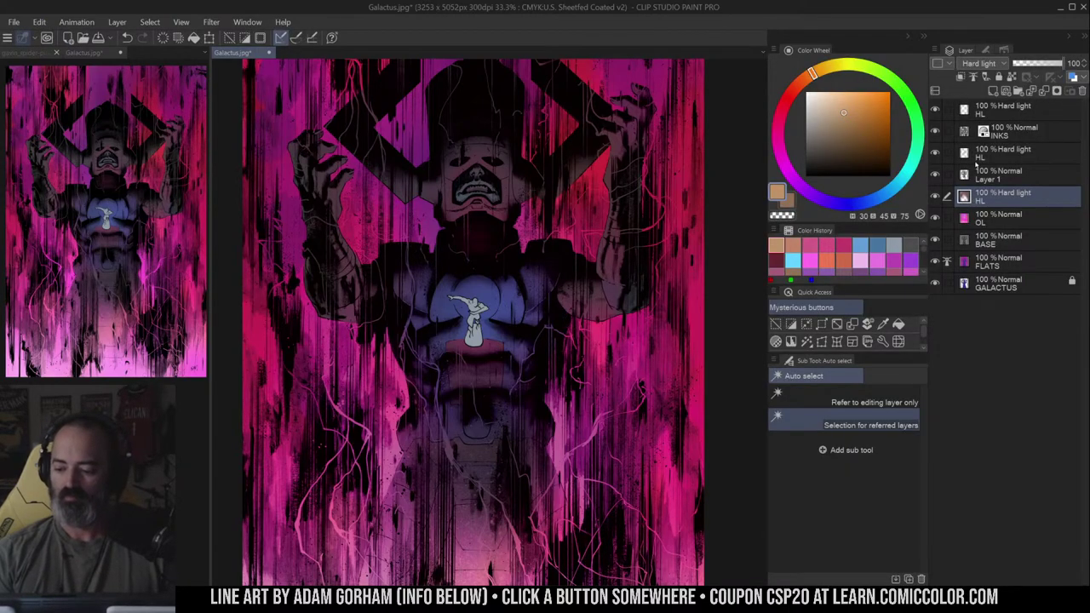
# - Raise the luminosity of the selected mouth area on Layer 1 by 20, and clear the selection
pyautogui.click(977, 171)
pyautogui.hotkey('ctrl', 'u')
pyautogui.click(921, 186)
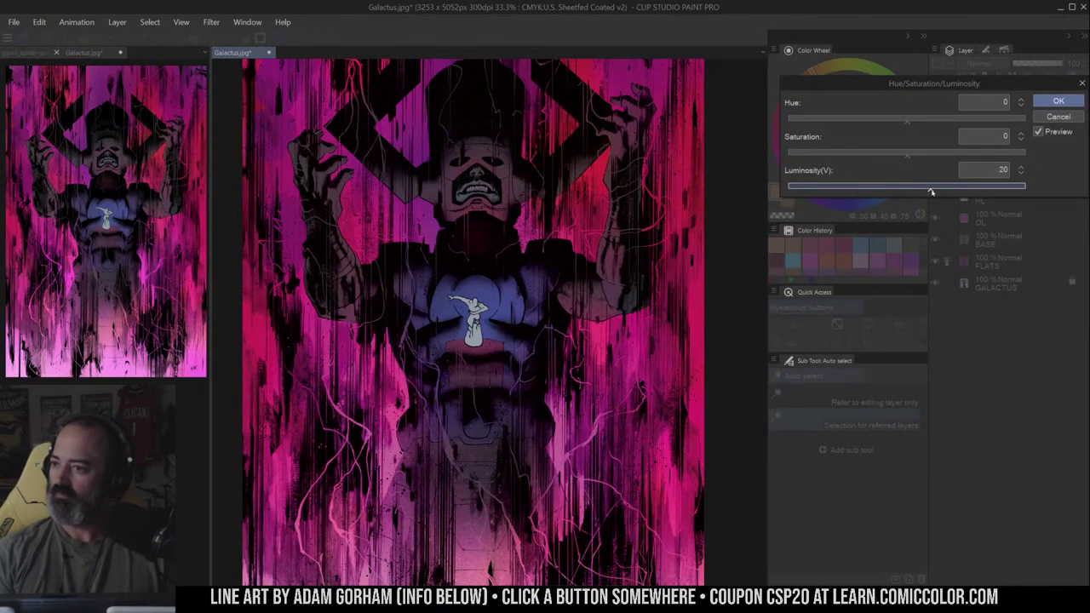
pyautogui.click(1057, 102)
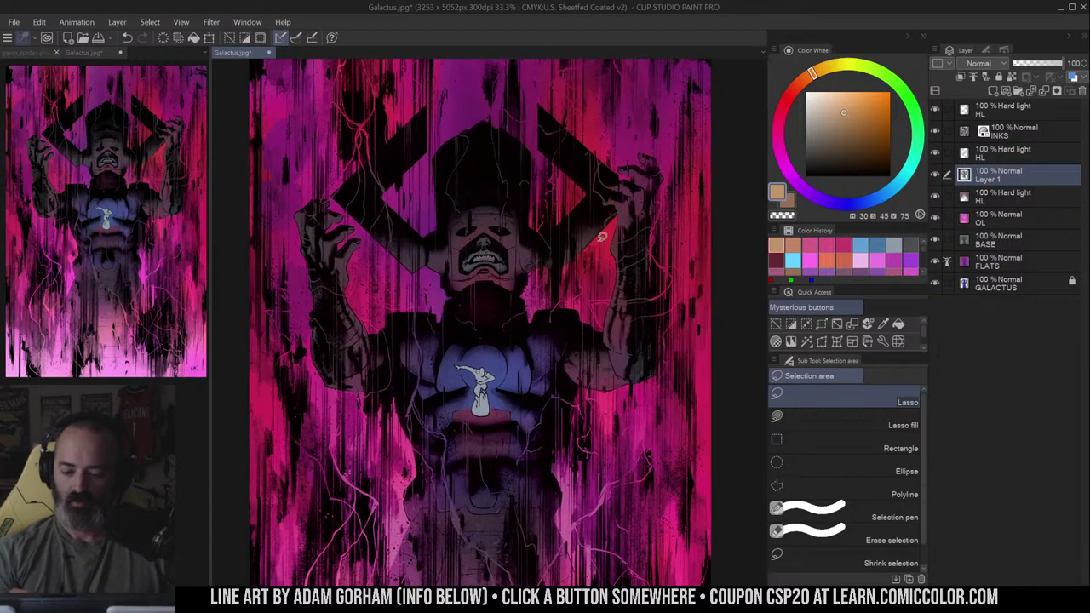
pyautogui.hotkey('ctrl', 'd')
# - Set up the topmost Hard light HL layer for painting in white (H 30, S 0, V 100) with the Krupuk Wash 4 airbrush near the upper lightning
pyautogui.keyDown('ctrl'); pyautogui.click(603, 209); pyautogui.keyUp('ctrl')
pyautogui.moveTo(608, 175)
pyautogui.mouseDown()
pyautogui.moveTo(613, 242)
pyautogui.moveTo(587, 253)
pyautogui.mouseUp()
pyautogui.press('b')
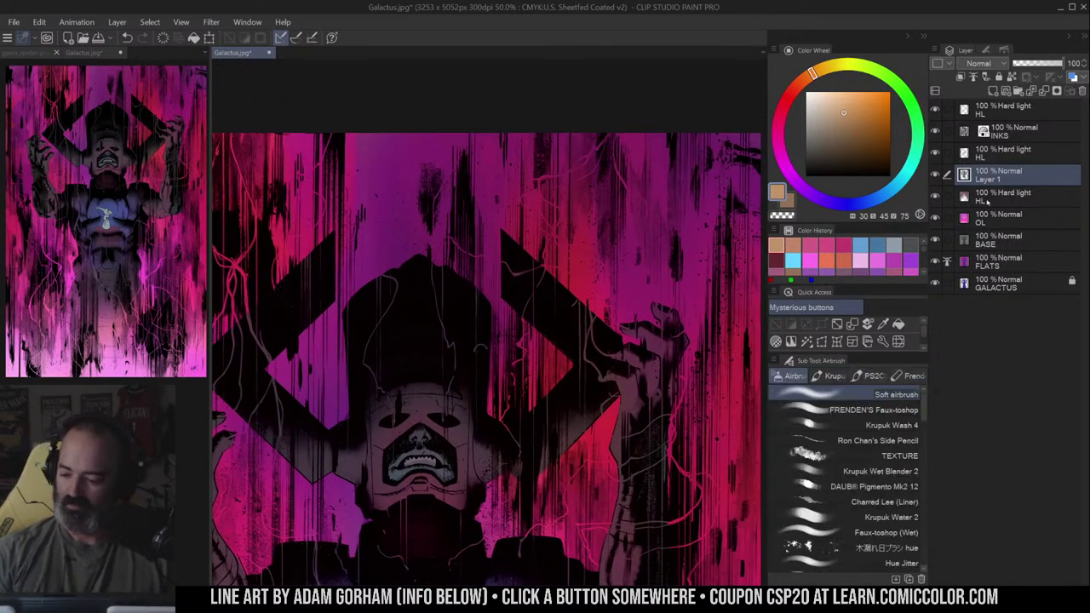
pyautogui.click(1031, 111)
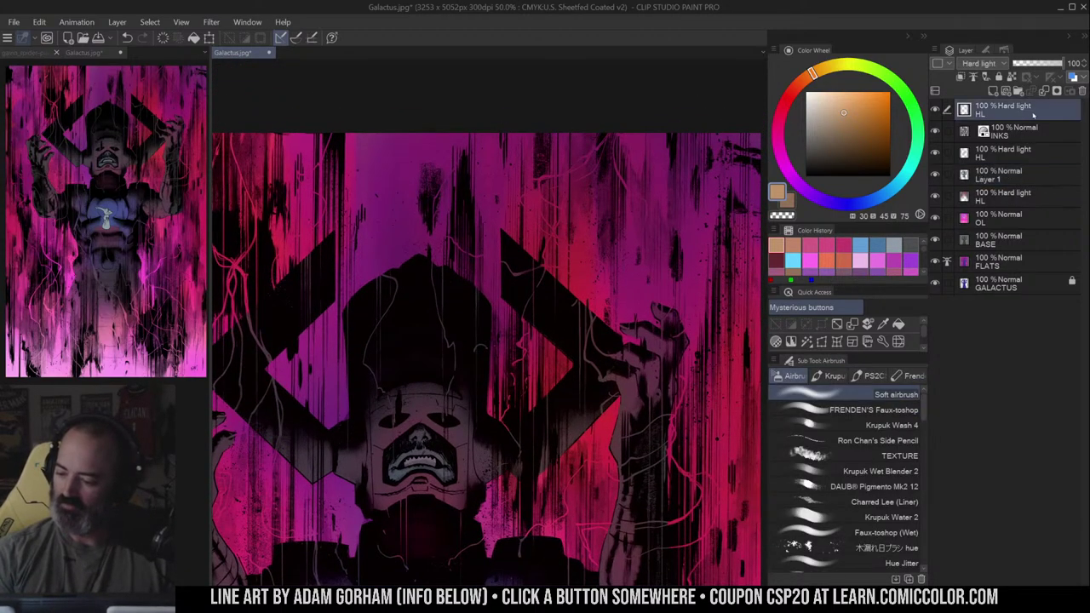
pyautogui.click(807, 93)
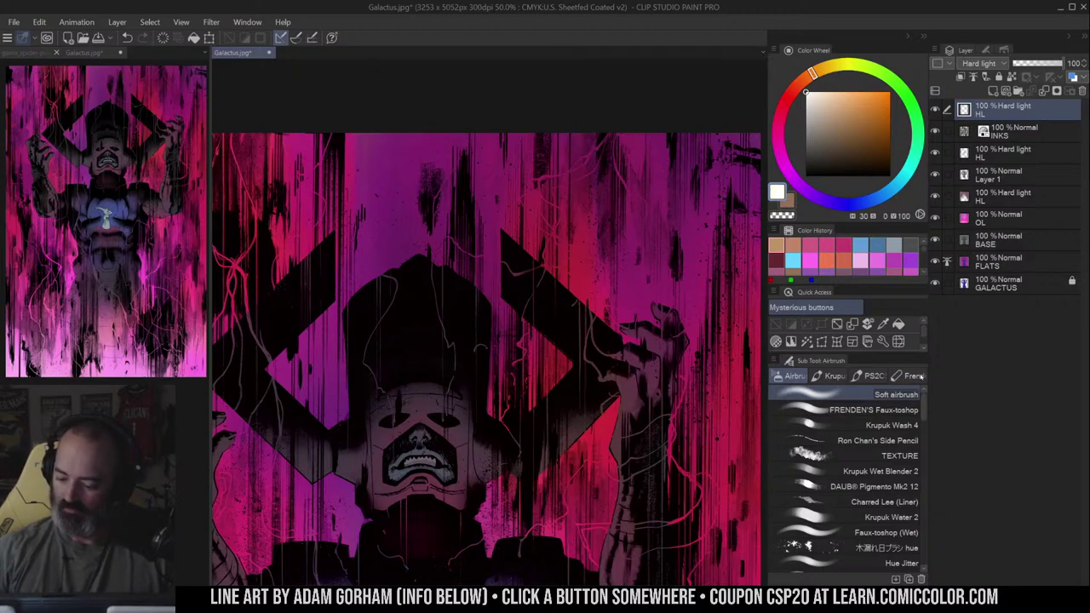
pyautogui.click(906, 425)
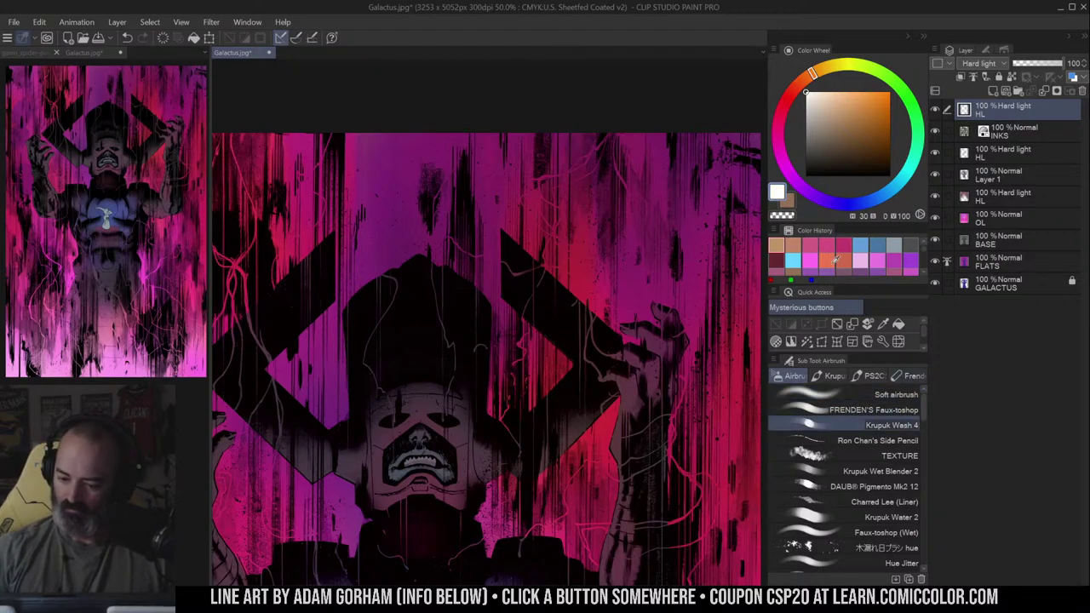
pyautogui.hotkey('ctrl', 'space')
pyautogui.click(639, 184)
pyautogui.press('b')
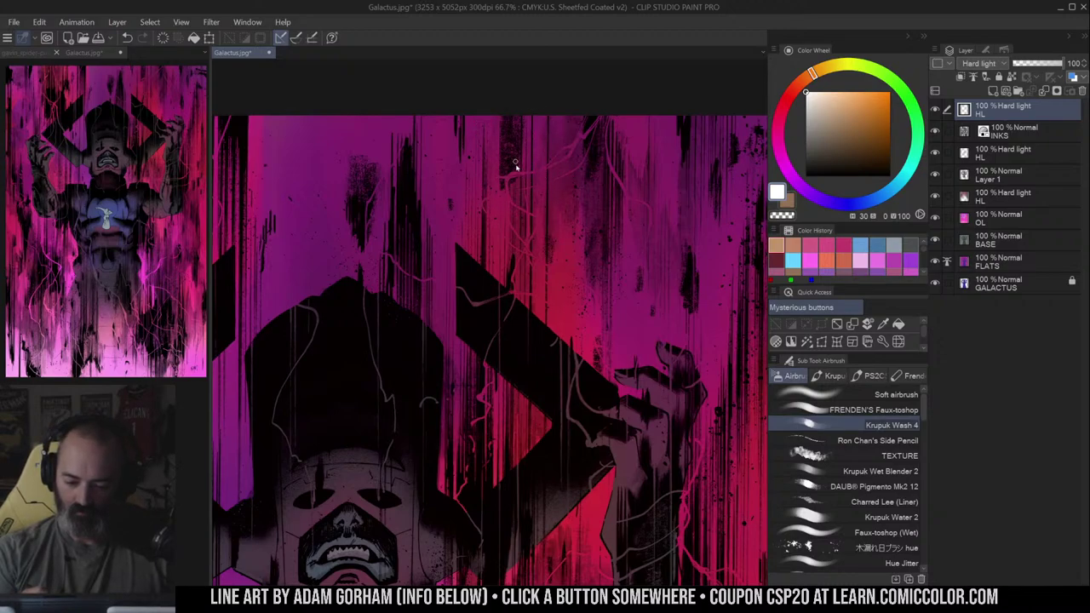
# - Trace the forked lightning bolt from the artwork's upper edge down across the right horn with white Krupuk Wash 4 strokes on the top HL layer
pyautogui.moveTo(601, 117); pyautogui.dragTo(583, 137)
pyautogui.hotkey('ctrl', 'z')
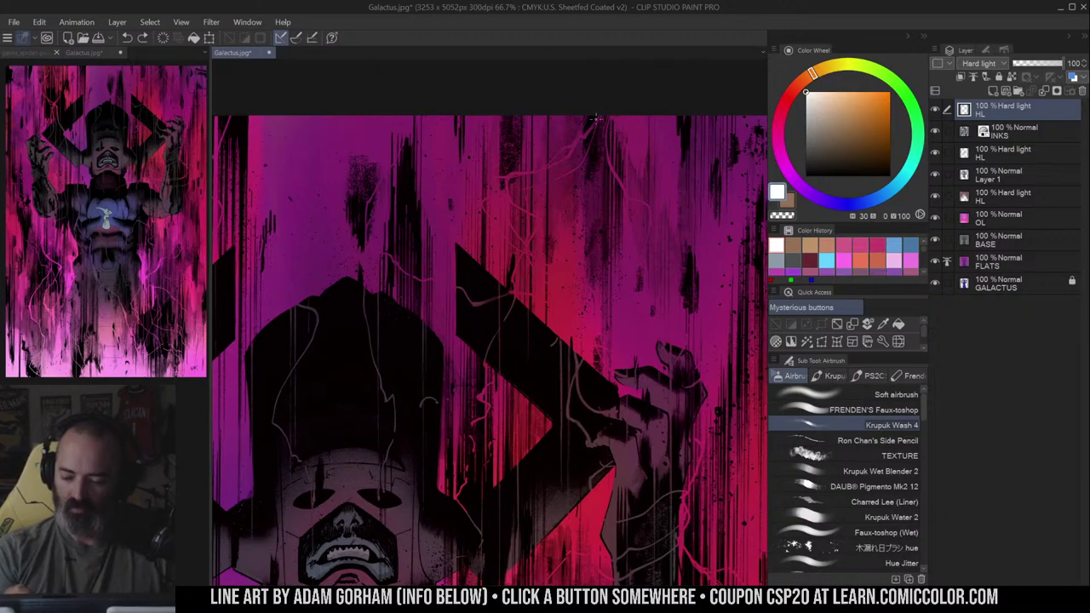
pyautogui.moveTo(602, 116); pyautogui.dragTo(571, 152)
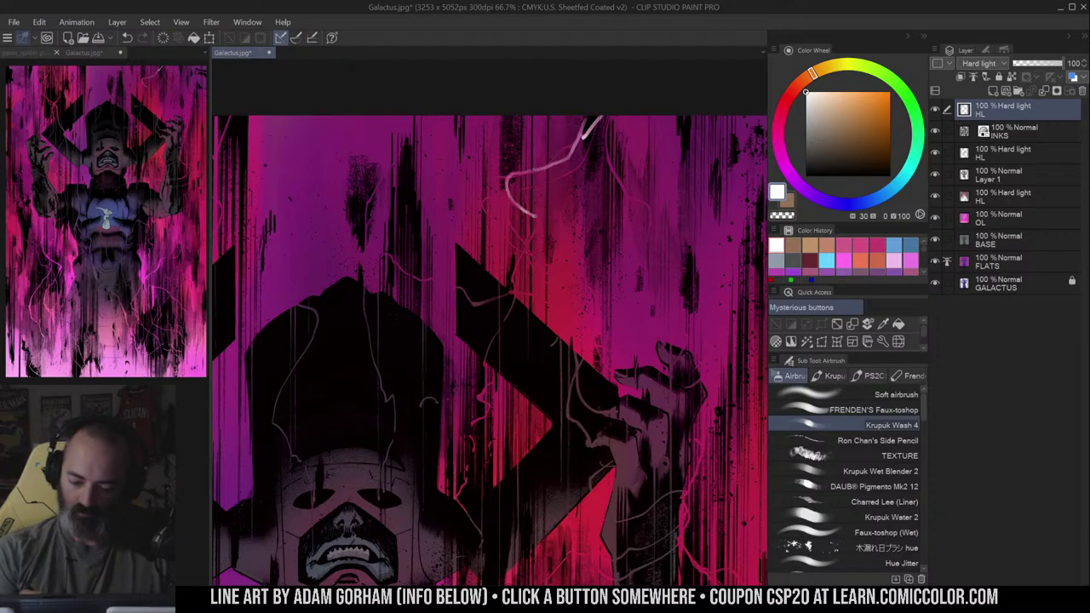
pyautogui.moveTo(580, 136)
pyautogui.mouseDown()
pyautogui.moveTo(506, 178)
pyautogui.moveTo(526, 240)
pyautogui.mouseUp()
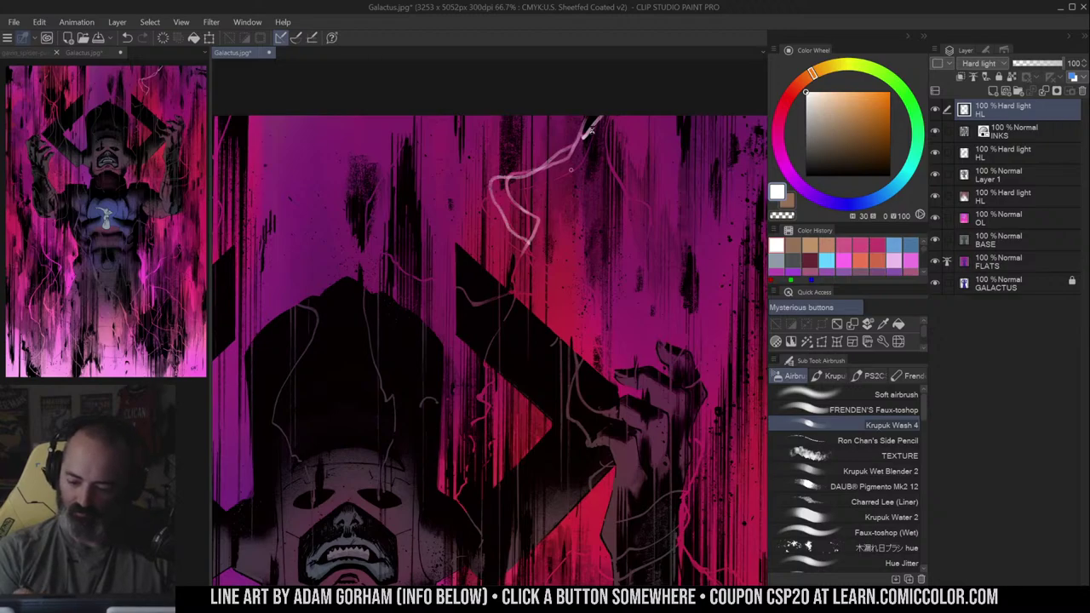
pyautogui.moveTo(594, 122); pyautogui.dragTo(586, 154)
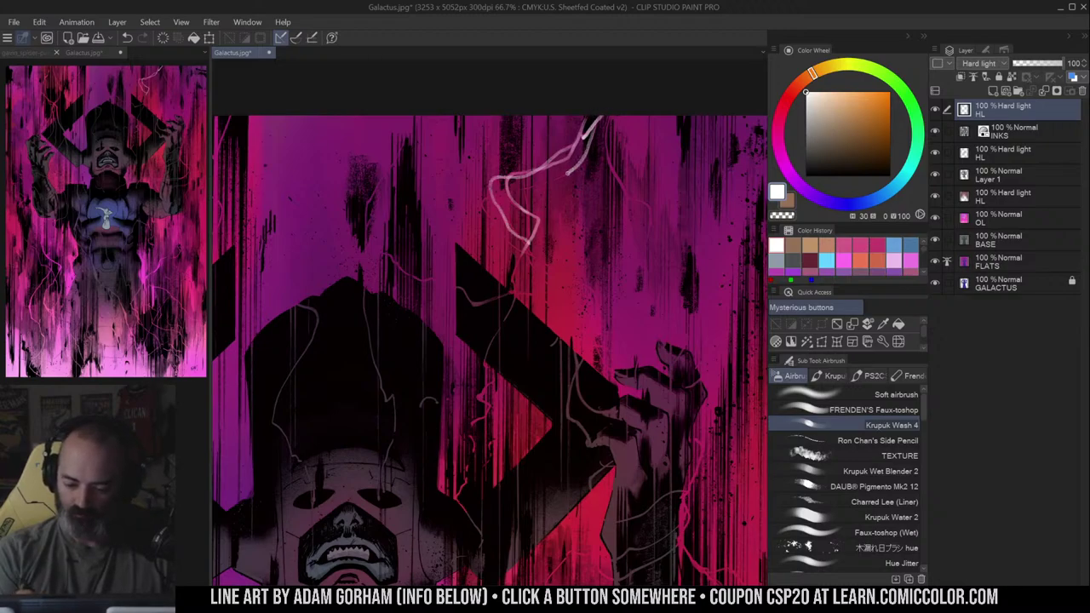
pyautogui.moveTo(542, 181)
pyautogui.mouseDown()
pyautogui.moveTo(499, 195)
pyautogui.moveTo(491, 216)
pyautogui.moveTo(511, 241)
pyautogui.moveTo(512, 301)
pyautogui.mouseUp()
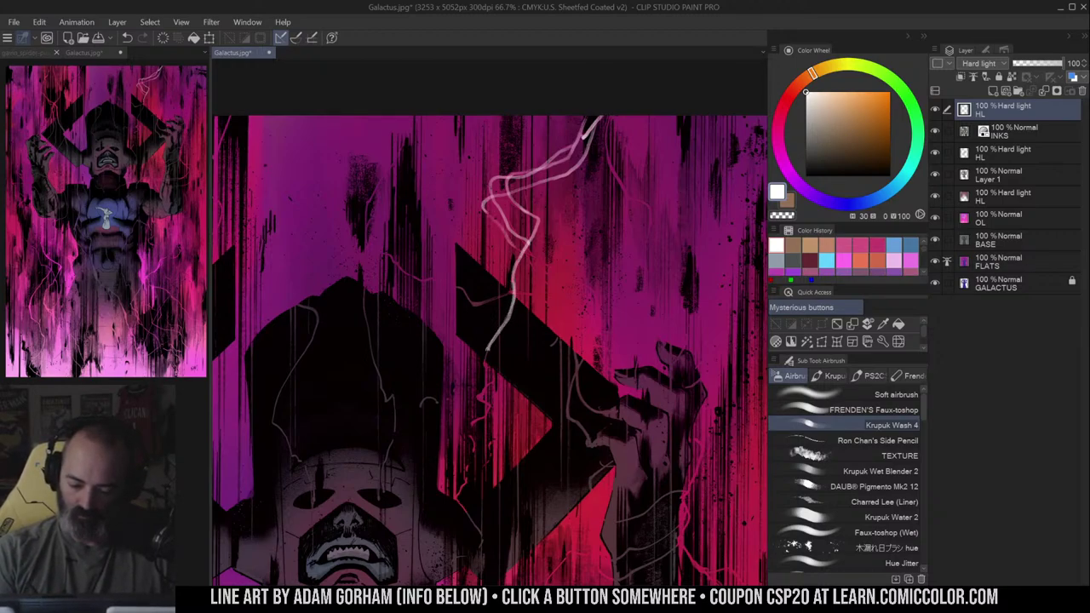
pyautogui.moveTo(488, 347); pyautogui.dragTo(483, 375)
# - Trace the two lightning bolts running down the helmet to the eyes in white
pyautogui.moveTo(395, 160)
pyautogui.mouseDown()
pyautogui.moveTo(370, 197)
pyautogui.moveTo(365, 252)
pyautogui.mouseUp()
pyautogui.moveTo(366, 215); pyautogui.dragTo(364, 315)
pyautogui.moveTo(380, 375)
pyautogui.mouseDown()
pyautogui.moveTo(393, 419)
pyautogui.moveTo(384, 495)
pyautogui.mouseUp()
pyautogui.moveTo(429, 445)
pyautogui.mouseDown()
pyautogui.moveTo(515, 309)
pyautogui.moveTo(466, 364)
pyautogui.mouseUp()
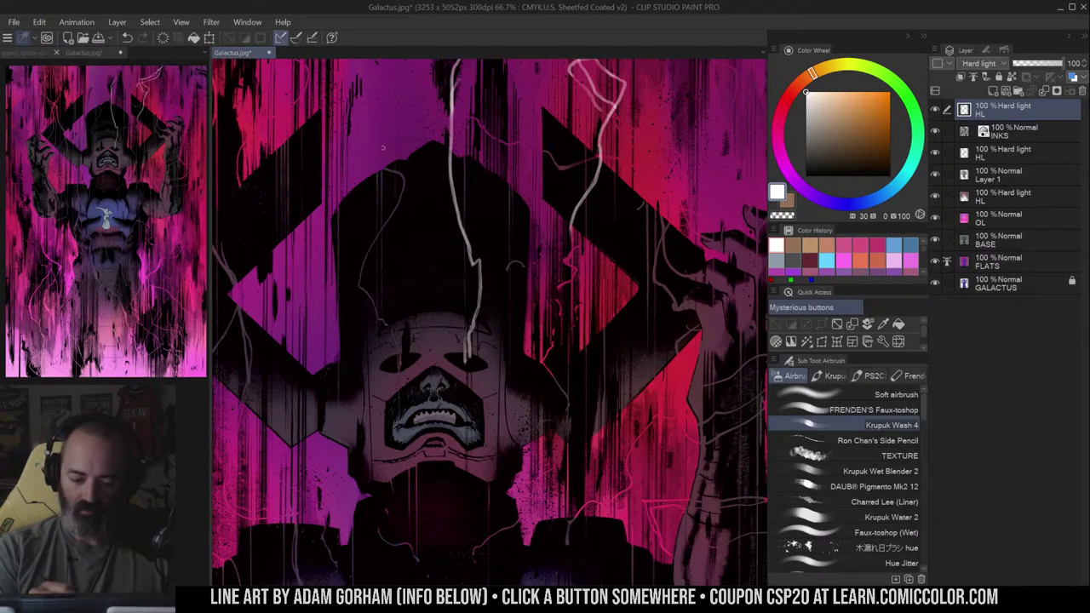
pyautogui.moveTo(379, 152); pyautogui.dragTo(389, 173)
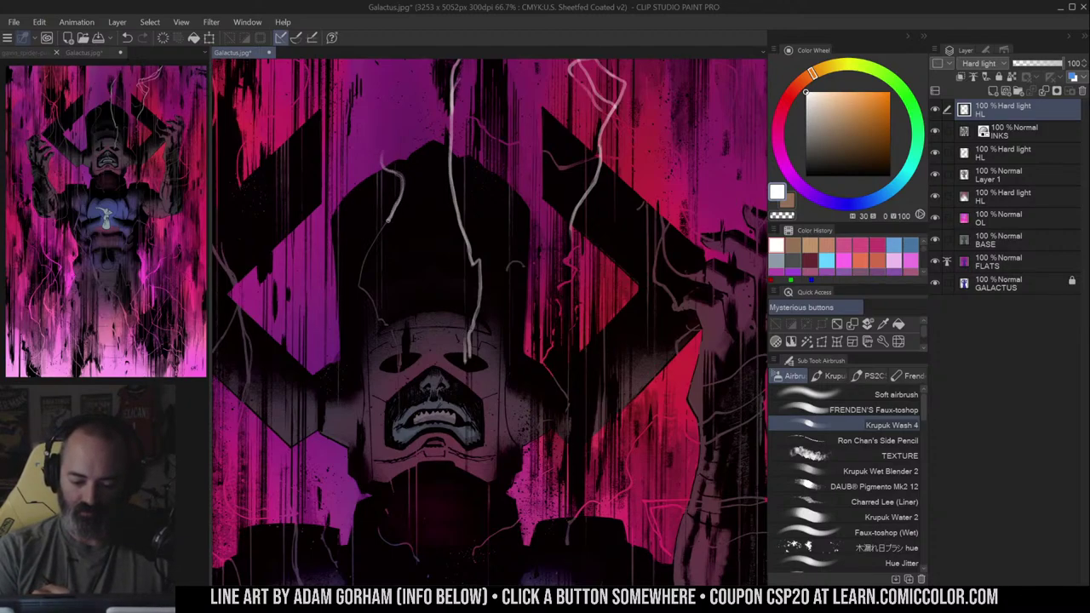
pyautogui.moveTo(388, 220)
pyautogui.mouseDown()
pyautogui.moveTo(362, 281)
pyautogui.moveTo(398, 372)
pyautogui.moveTo(367, 468)
pyautogui.mouseUp()
# - Paint white over the branch linking the helmet bolt to the right horn and the jagged bolt descending inside that horn
pyautogui.moveTo(430, 217)
pyautogui.mouseDown()
pyautogui.moveTo(477, 241)
pyautogui.moveTo(542, 247)
pyautogui.moveTo(524, 254)
pyautogui.moveTo(533, 265)
pyautogui.moveTo(593, 258)
pyautogui.moveTo(617, 283)
pyautogui.moveTo(642, 210)
pyautogui.mouseUp()
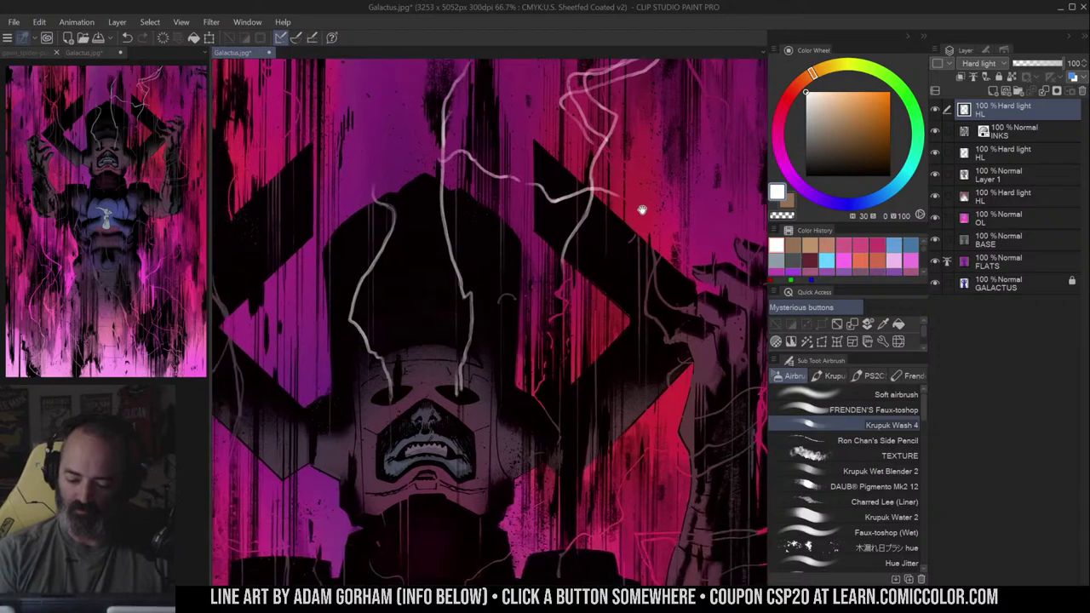
pyautogui.moveTo(516, 299); pyautogui.dragTo(531, 245)
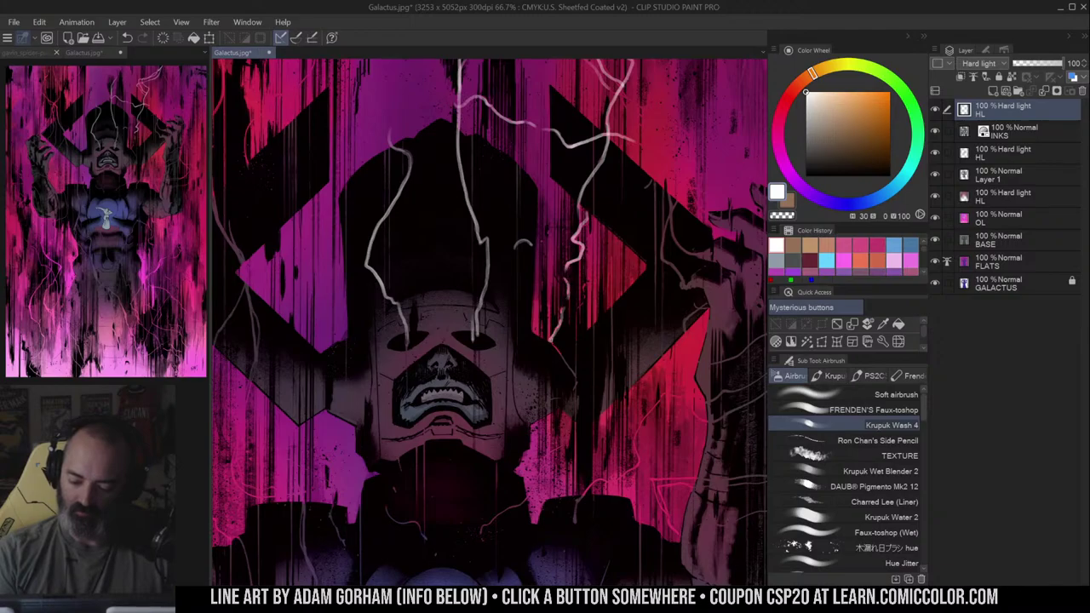
pyautogui.moveTo(552, 341); pyautogui.dragTo(561, 359)
# - Trace in white the curving bolt that drops from the artwork's upper edge above the raised right hand
pyautogui.keyDown('alt'); pyautogui.click(594, 279); pyautogui.keyUp('alt')
pyautogui.keyDown('alt'); pyautogui.click(595, 278); pyautogui.keyUp('alt')
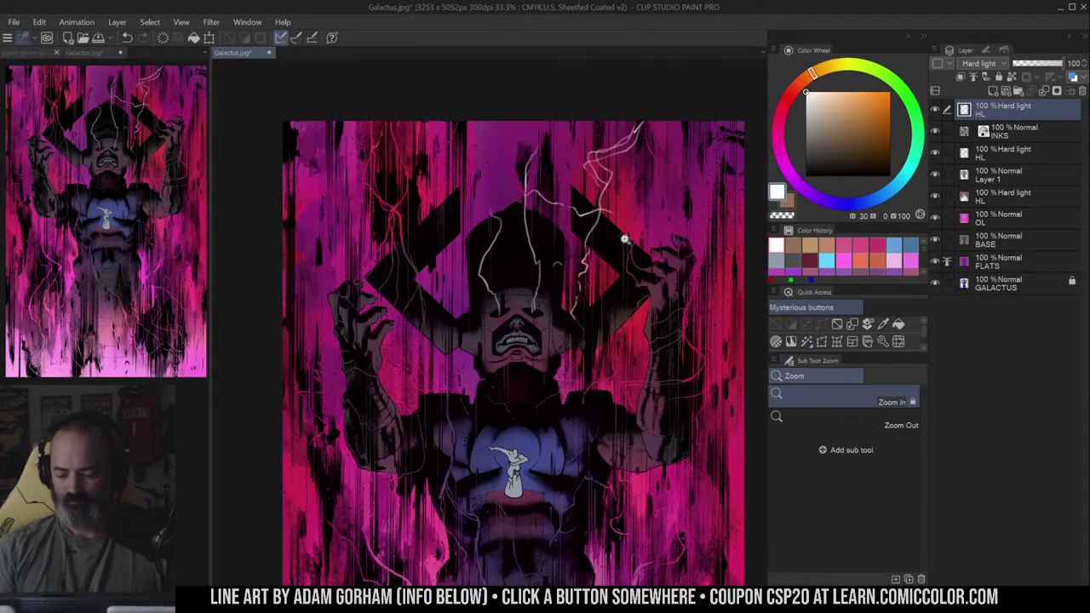
pyautogui.click(584, 292)
pyautogui.moveTo(645, 228); pyautogui.dragTo(588, 302)
pyautogui.click(589, 301)
pyautogui.moveTo(629, 193); pyautogui.dragTo(582, 301)
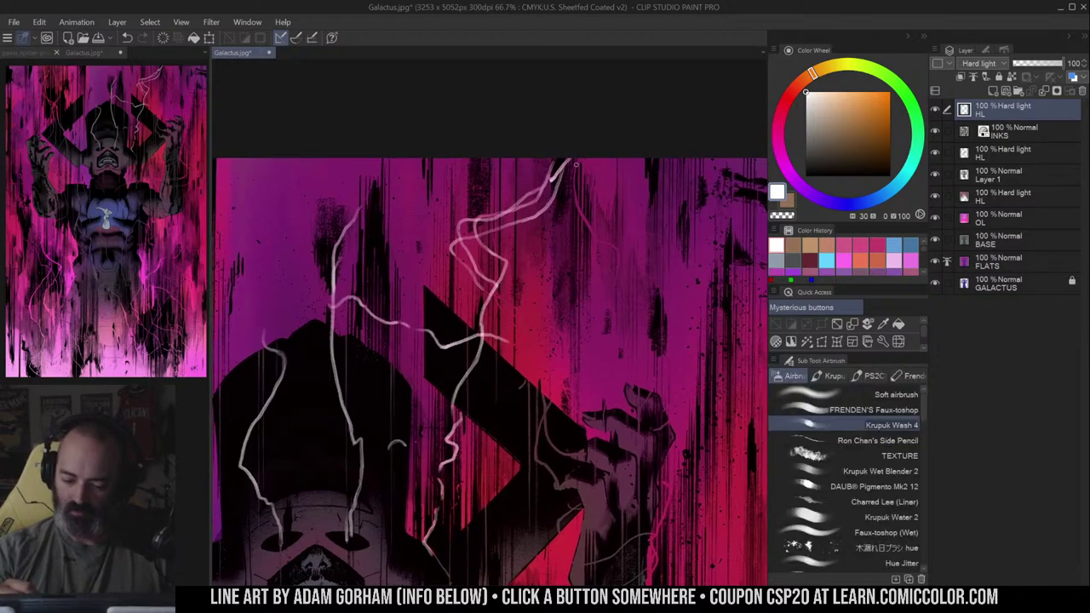
pyautogui.moveTo(576, 164); pyautogui.dragTo(595, 284)
pyautogui.moveTo(598, 245)
pyautogui.mouseDown()
pyautogui.moveTo(614, 256)
pyautogui.moveTo(615, 321)
pyautogui.mouseUp()
pyautogui.moveTo(644, 258); pyautogui.dragTo(638, 182)
# - Paint white over the lightning strands crossing the right horn and reaching the fingers of the raised hand
pyautogui.moveTo(540, 246); pyautogui.dragTo(577, 341)
pyautogui.moveTo(552, 300)
pyautogui.mouseDown()
pyautogui.moveTo(541, 366)
pyautogui.moveTo(579, 380)
pyautogui.mouseUp()
pyautogui.moveTo(532, 315); pyautogui.dragTo(540, 358)
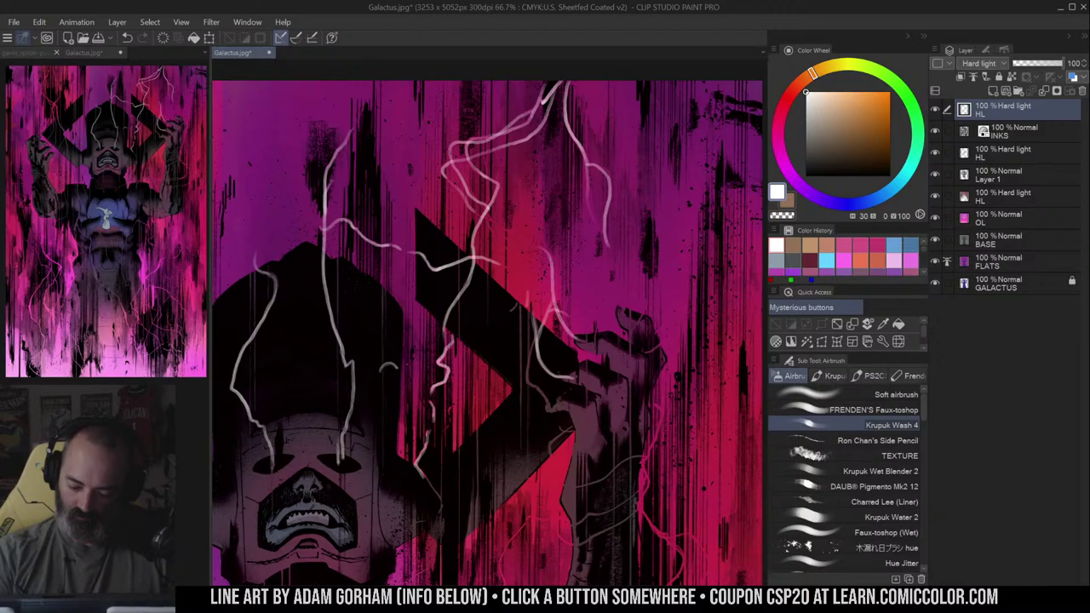
pyautogui.moveTo(526, 307); pyautogui.dragTo(529, 378)
pyautogui.moveTo(516, 276); pyautogui.dragTo(522, 443)
pyautogui.hotkey('ctrl', 'z')
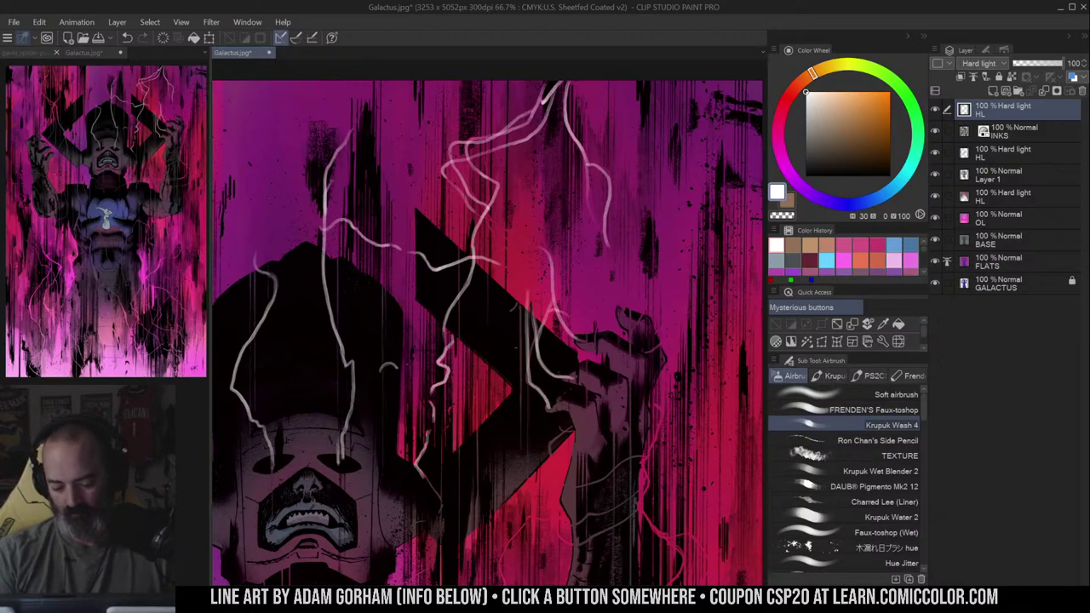
pyautogui.moveTo(519, 299); pyautogui.dragTo(521, 457)
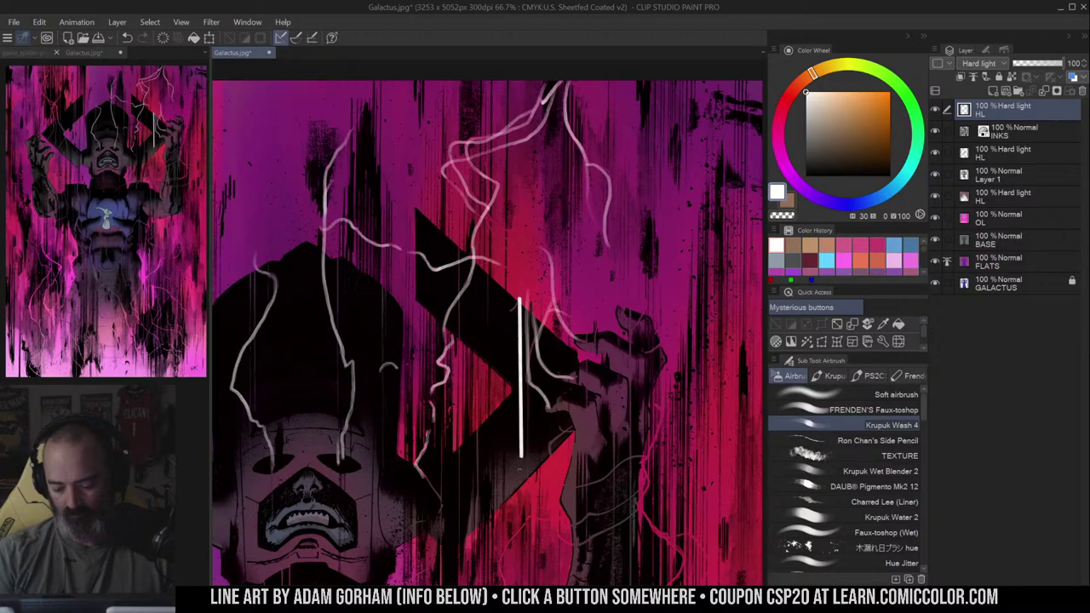
pyautogui.hotkey('ctrl', 'z')
pyautogui.moveTo(519, 341); pyautogui.dragTo(519, 453)
pyautogui.hotkey('ctrl', 'z')
# - Add white lightning strands around the fingertips of the right hand and faint ones in the background above it
pyautogui.moveTo(621, 301)
pyautogui.mouseDown()
pyautogui.moveTo(605, 226)
pyautogui.moveTo(613, 287)
pyautogui.mouseUp()
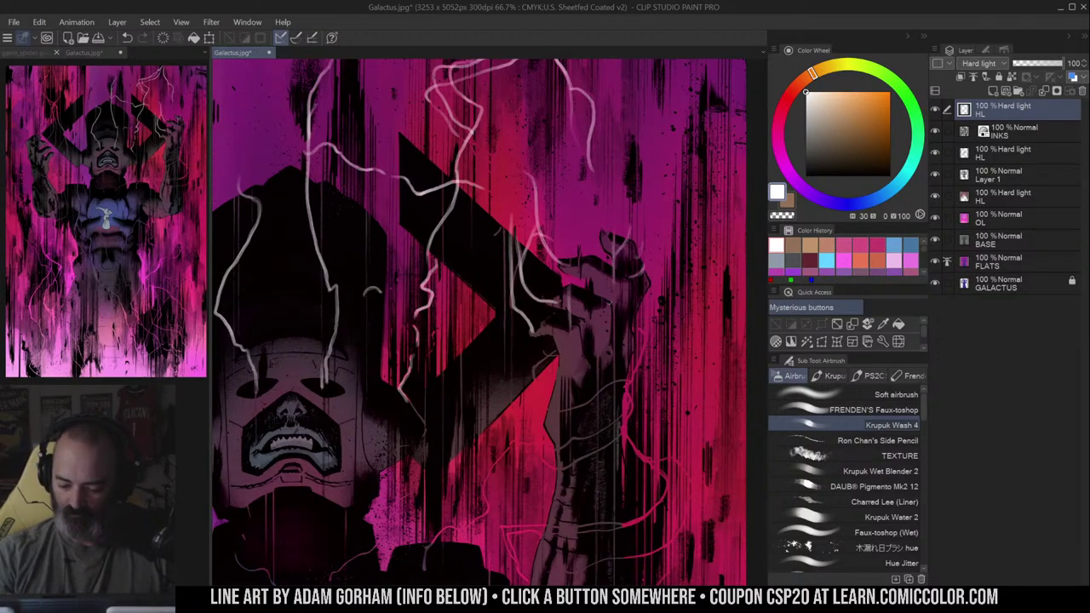
pyautogui.moveTo(636, 219); pyautogui.dragTo(616, 295)
pyautogui.moveTo(551, 187); pyautogui.dragTo(562, 226)
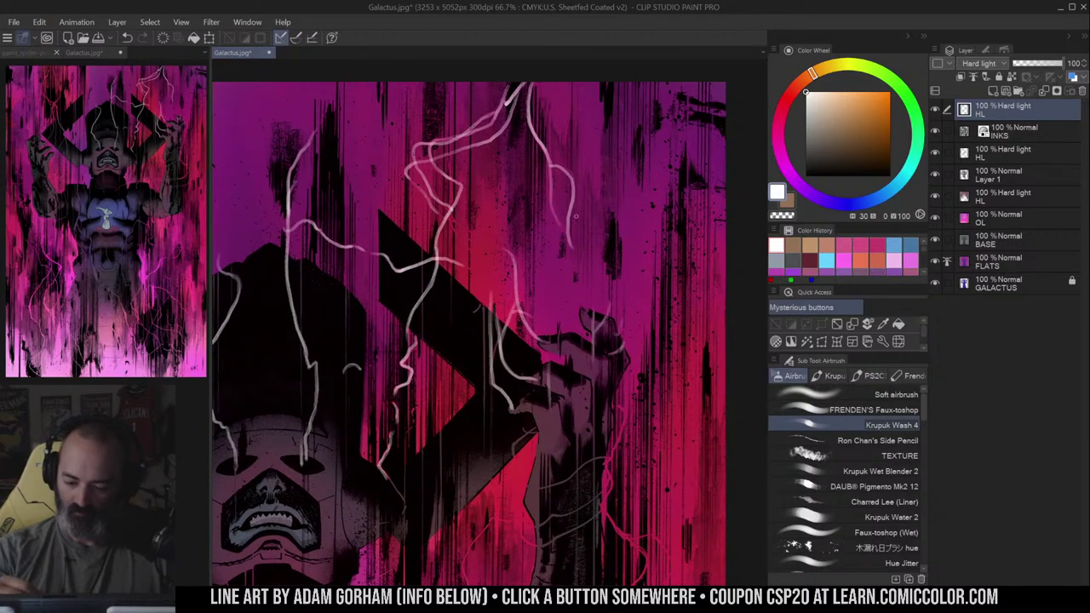
pyautogui.moveTo(607, 162); pyautogui.dragTo(619, 211)
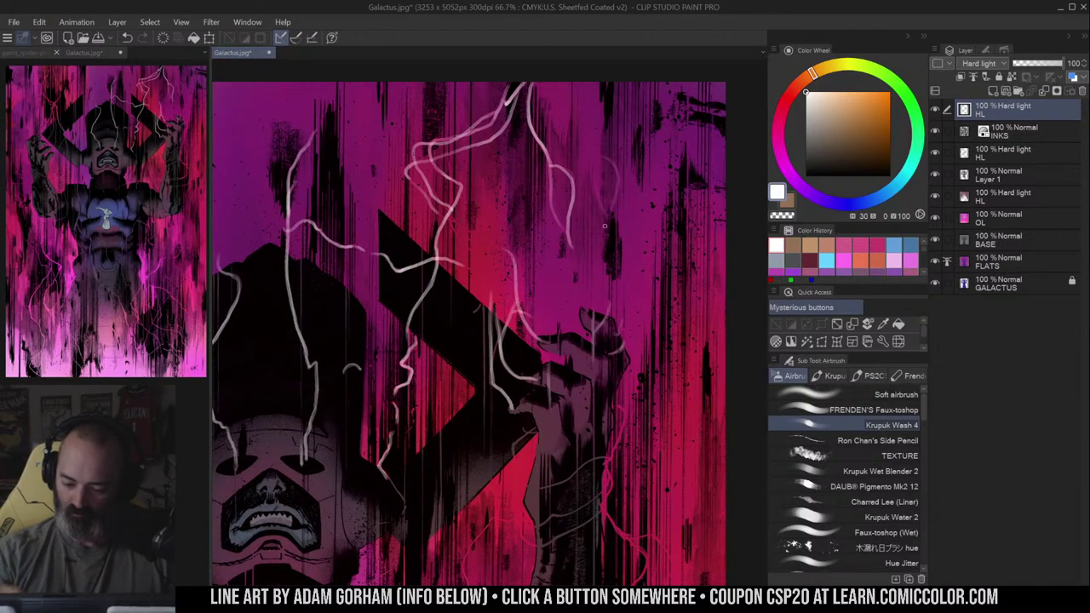
# - Trace in white the bolts beside the face, over the right shoulder, and the angular branch next to the right forearm
pyautogui.moveTo(508, 220); pyautogui.dragTo(684, 199)
pyautogui.moveTo(617, 354)
pyautogui.mouseDown()
pyautogui.moveTo(676, 210)
pyautogui.moveTo(545, 64)
pyautogui.mouseUp()
pyautogui.moveTo(493, 174)
pyautogui.mouseDown()
pyautogui.moveTo(501, 215)
pyautogui.moveTo(479, 230)
pyautogui.moveTo(473, 289)
pyautogui.moveTo(412, 348)
pyautogui.mouseUp()
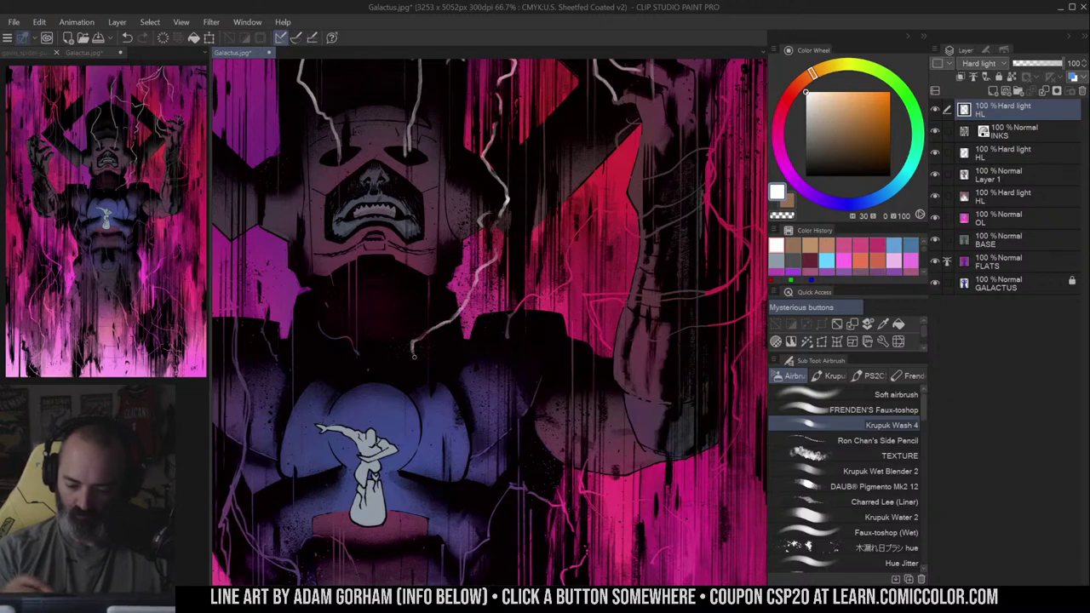
pyautogui.moveTo(596, 209)
pyautogui.mouseDown()
pyautogui.moveTo(569, 249)
pyautogui.moveTo(568, 281)
pyautogui.mouseUp()
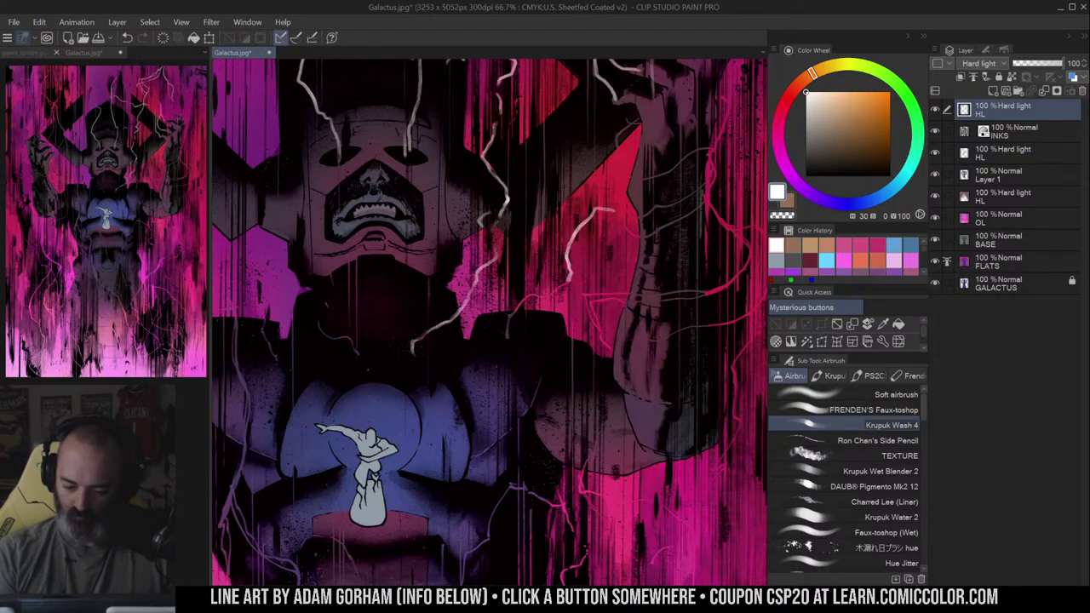
pyautogui.moveTo(509, 312); pyautogui.dragTo(506, 332)
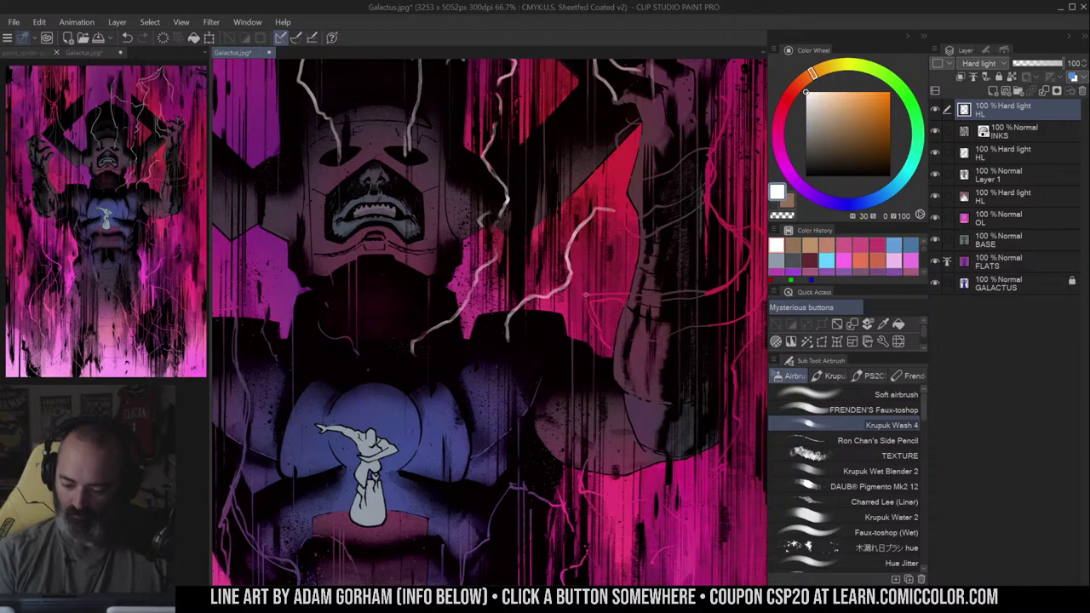
pyautogui.moveTo(602, 296)
pyautogui.mouseDown()
pyautogui.moveTo(629, 298)
pyautogui.moveTo(598, 326)
pyautogui.moveTo(613, 352)
pyautogui.mouseUp()
pyautogui.moveTo(701, 287); pyautogui.dragTo(641, 299)
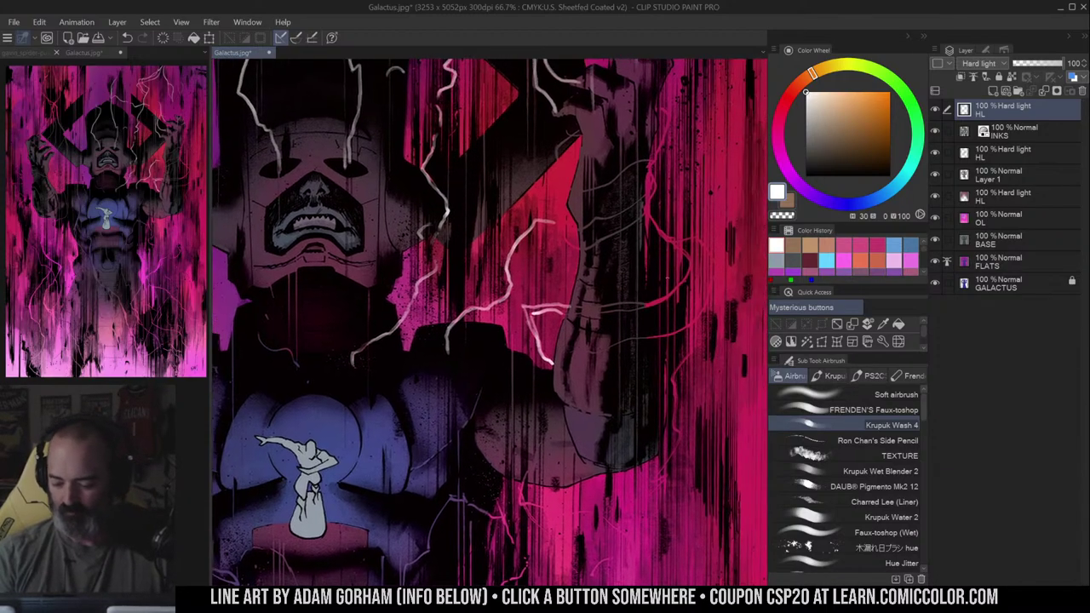
# - Paint a white highlight along the large bolt that runs down the outer side of the right forearm and loops back across it
pyautogui.moveTo(586, 351)
pyautogui.mouseDown()
pyautogui.moveTo(672, 335)
pyautogui.moveTo(703, 306)
pyautogui.moveTo(715, 265)
pyautogui.moveTo(658, 225)
pyautogui.moveTo(568, 245)
pyautogui.moveTo(641, 198)
pyautogui.mouseUp()
pyautogui.hotkey('ctrl', 'z')
pyautogui.moveTo(669, 238)
pyautogui.mouseDown()
pyautogui.moveTo(644, 213)
pyautogui.moveTo(647, 166)
pyautogui.mouseUp()
pyautogui.moveTo(646, 214); pyautogui.dragTo(665, 124)
pyautogui.moveTo(622, 213); pyautogui.dragTo(572, 390)
pyautogui.moveTo(567, 128)
pyautogui.mouseDown()
pyautogui.moveTo(603, 191)
pyautogui.moveTo(590, 253)
pyautogui.mouseUp()
pyautogui.moveTo(592, 64); pyautogui.dragTo(604, 166)
pyautogui.moveTo(564, 383); pyautogui.dragTo(558, 51)
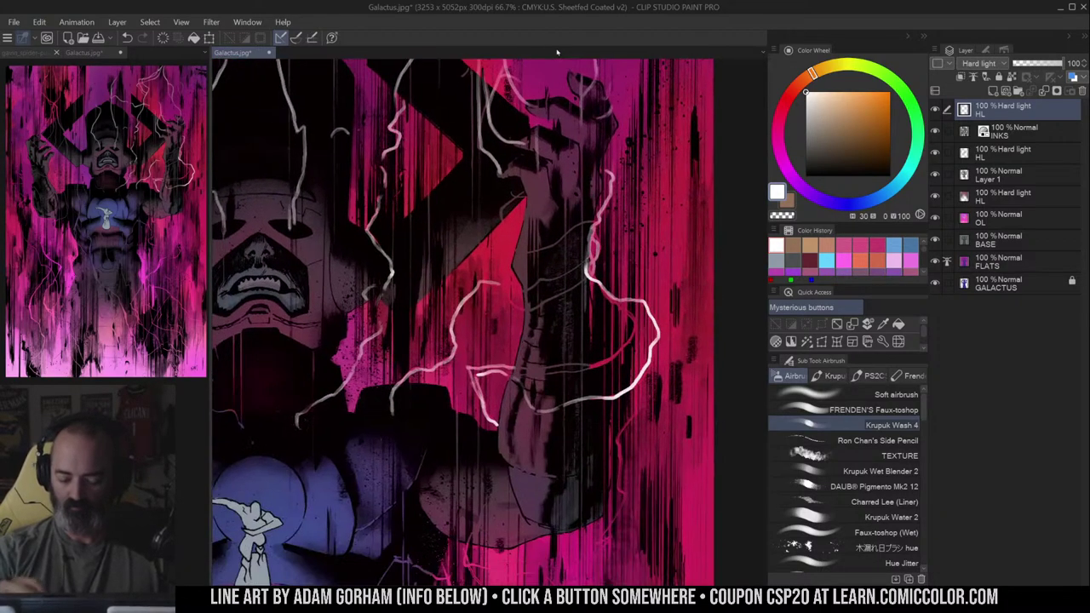
pyautogui.moveTo(579, 307); pyautogui.dragTo(570, 117)
pyautogui.moveTo(639, 171); pyautogui.dragTo(649, 312)
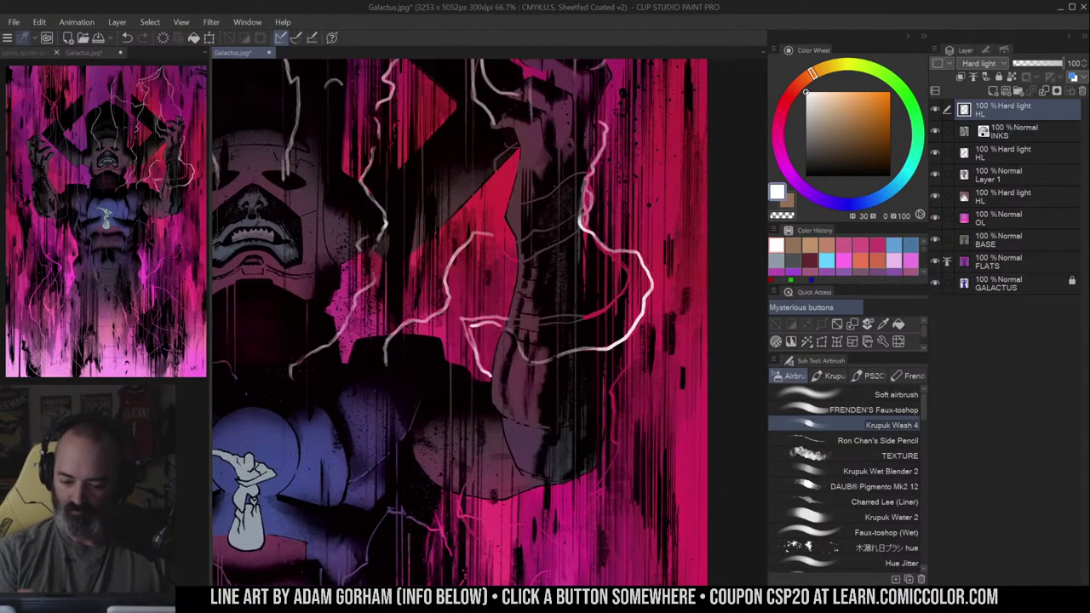
# - Trace the lightning strands wrapping around the right forearm and the inner loop beside it in white
pyautogui.press('m')
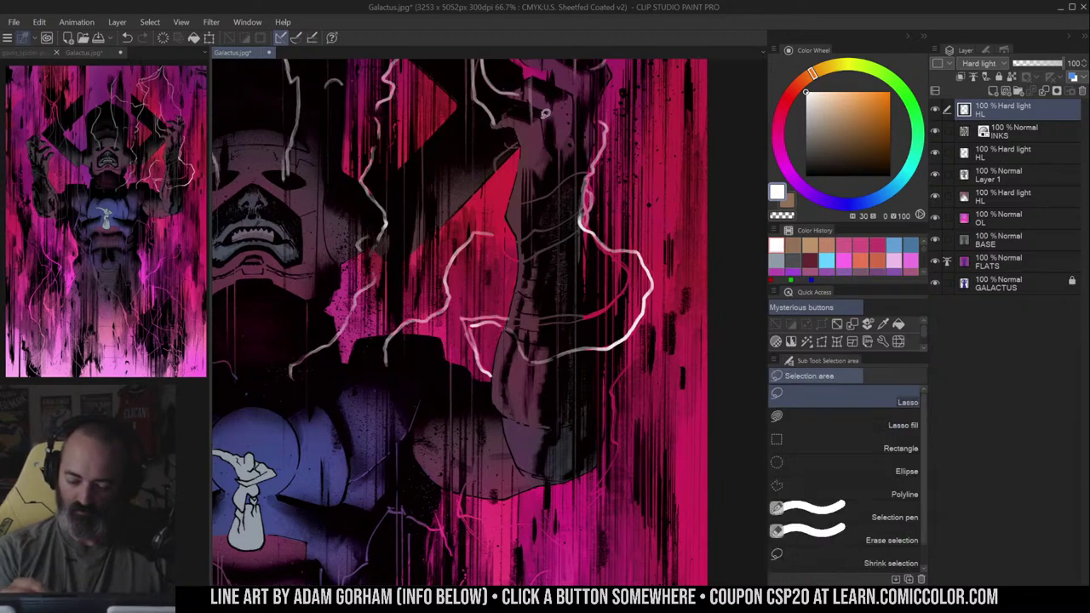
pyautogui.press('b')
pyautogui.moveTo(517, 147)
pyautogui.mouseDown()
pyautogui.moveTo(502, 145)
pyautogui.moveTo(498, 196)
pyautogui.moveTo(528, 201)
pyautogui.moveTo(588, 172)
pyautogui.moveTo(591, 196)
pyautogui.mouseUp()
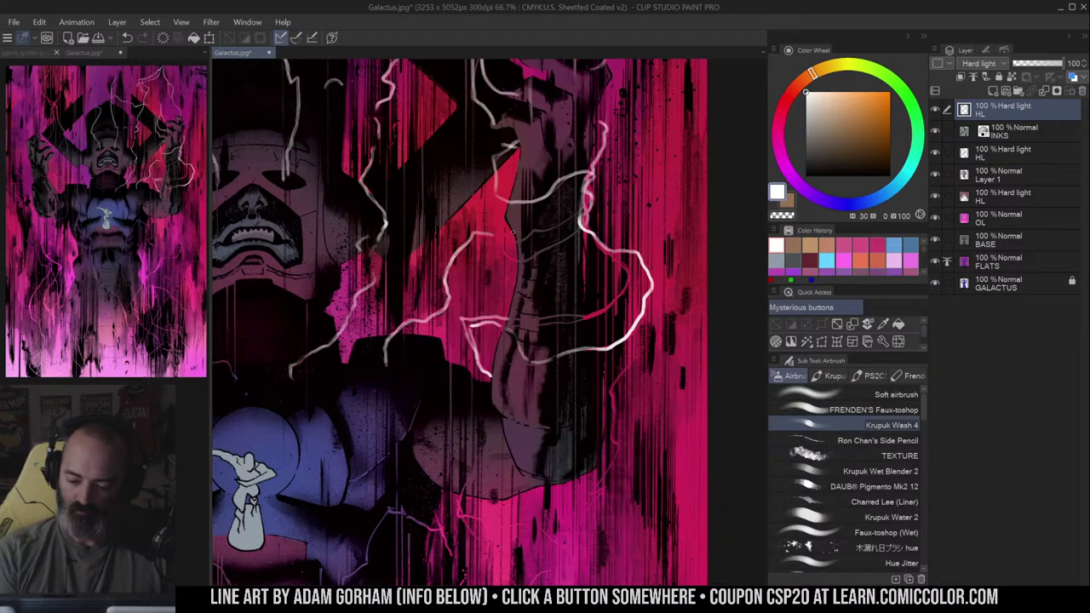
pyautogui.moveTo(509, 237)
pyautogui.mouseDown()
pyautogui.moveTo(588, 201)
pyautogui.moveTo(531, 259)
pyautogui.moveTo(521, 217)
pyautogui.mouseUp()
pyautogui.moveTo(642, 259); pyautogui.dragTo(651, 225)
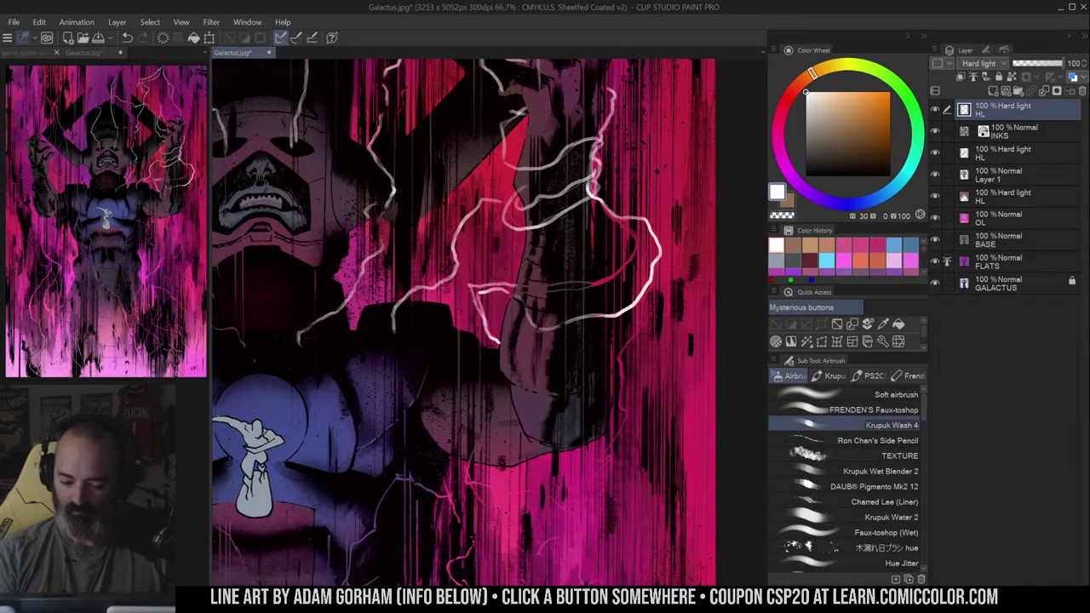
pyautogui.moveTo(501, 286)
pyautogui.mouseDown()
pyautogui.moveTo(604, 281)
pyautogui.moveTo(635, 240)
pyautogui.moveTo(602, 205)
pyautogui.mouseUp()
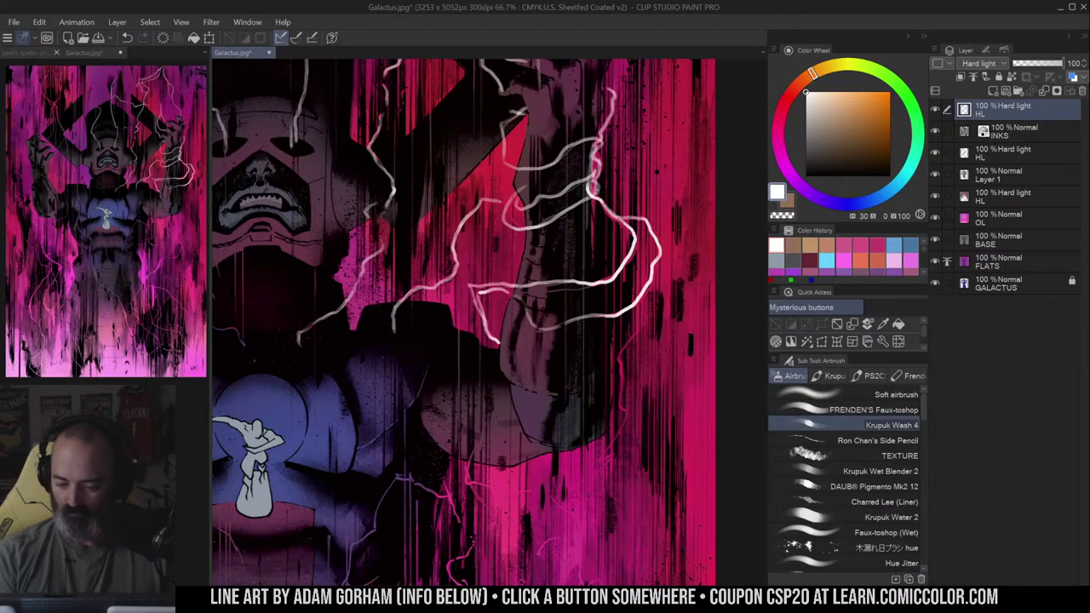
pyautogui.moveTo(502, 290)
pyautogui.mouseDown()
pyautogui.moveTo(579, 288)
pyautogui.moveTo(625, 263)
pyautogui.moveTo(634, 234)
pyautogui.mouseUp()
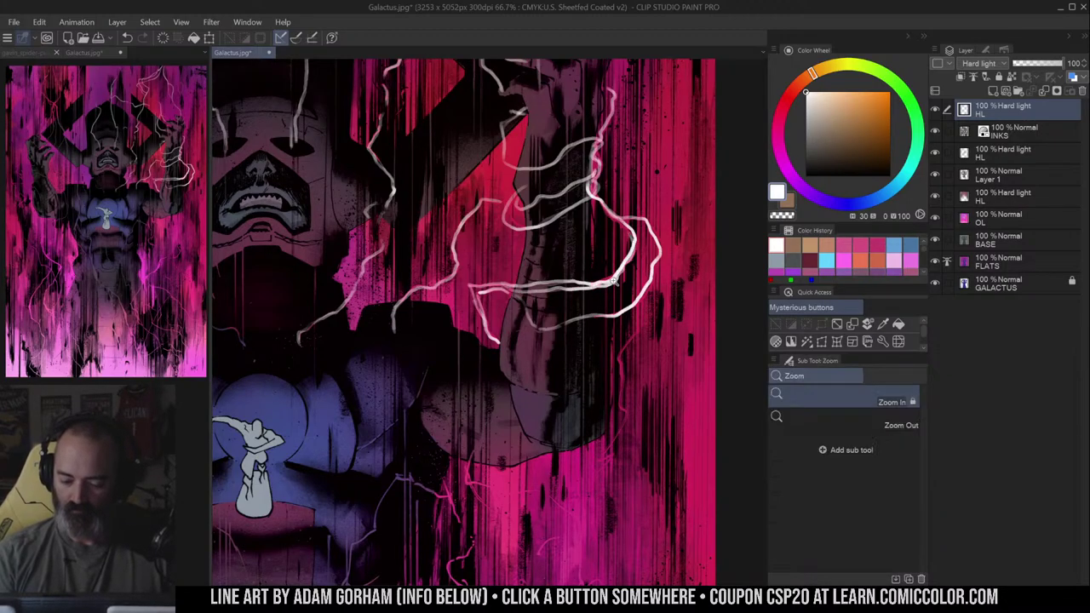
# - Paint white over the lightning bolts crossing the right side of the chest and abdomen
pyautogui.hotkey('ctrl', '-')
pyautogui.hotkey('ctrl', '-')
pyautogui.moveTo(588, 307)
pyautogui.mouseDown()
pyautogui.moveTo(648, 290)
pyautogui.moveTo(677, 170)
pyautogui.mouseUp()
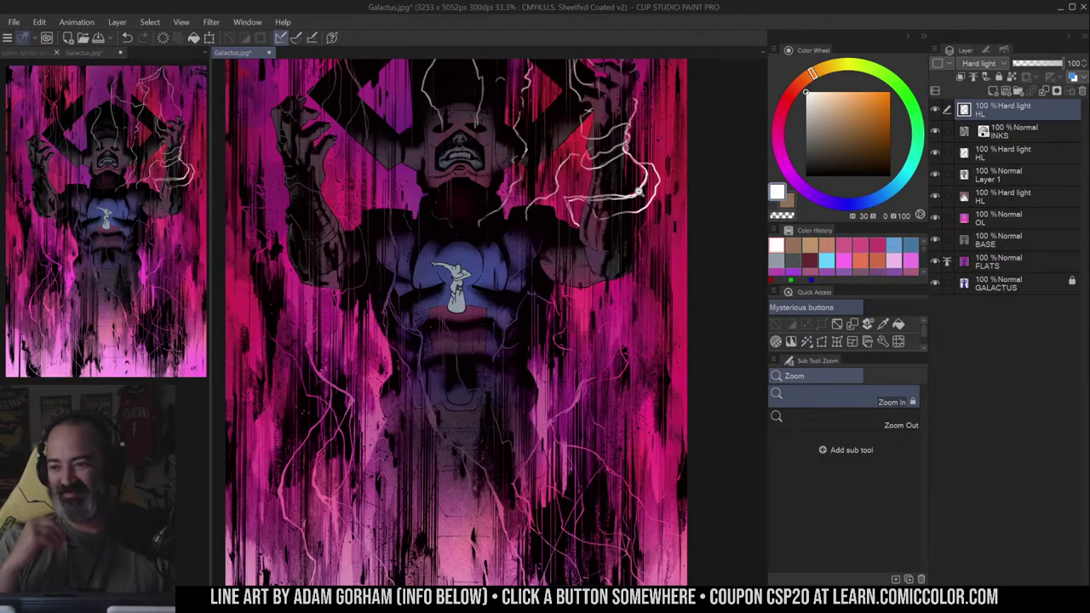
pyautogui.click(586, 246)
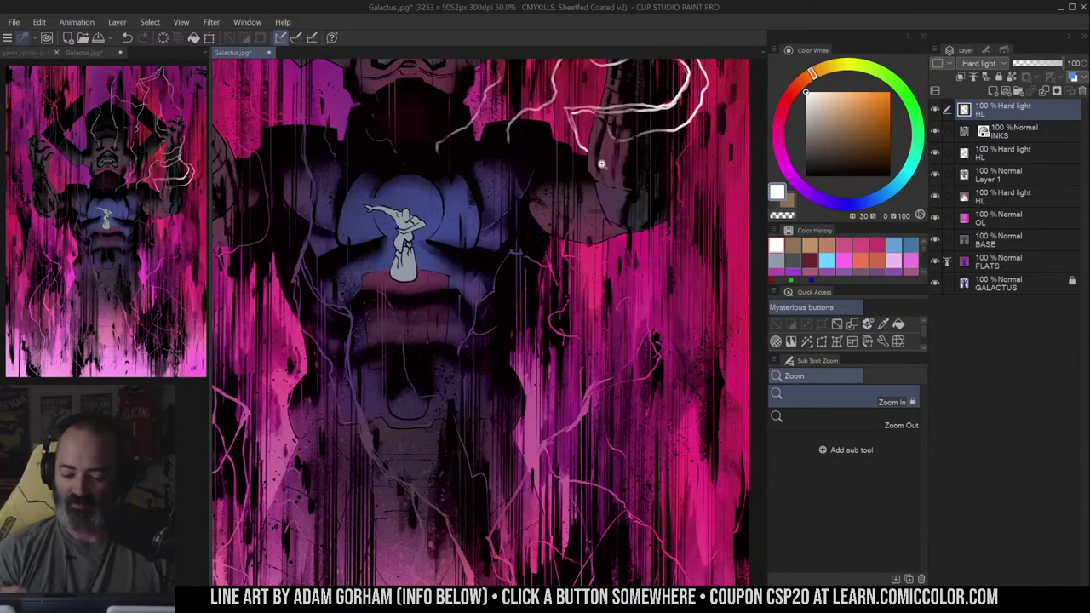
pyautogui.press('b')
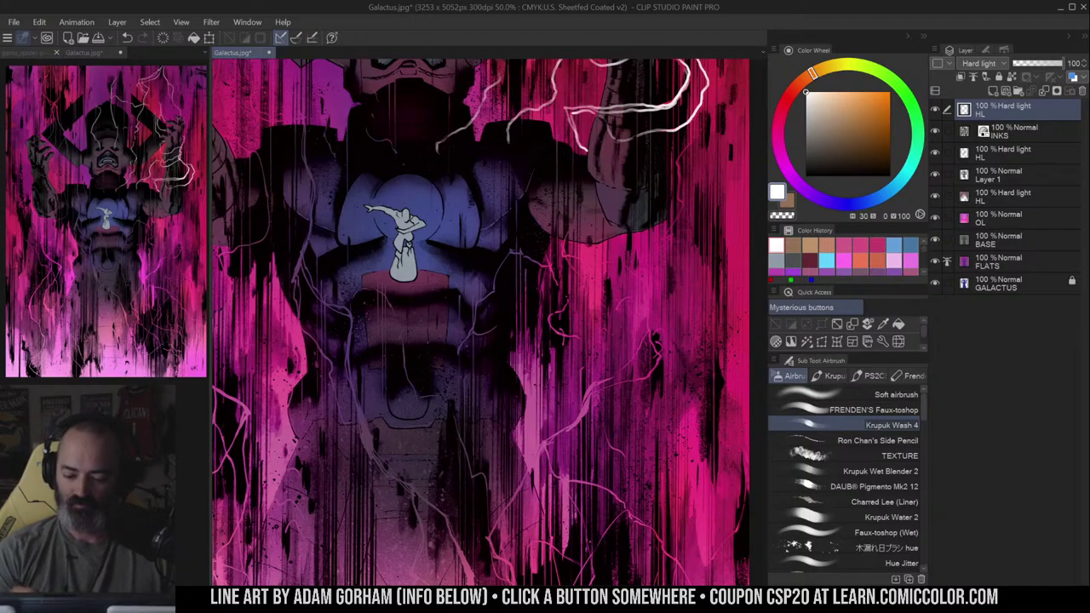
pyautogui.moveTo(538, 166)
pyautogui.mouseDown()
pyautogui.moveTo(527, 194)
pyautogui.moveTo(482, 232)
pyautogui.moveTo(492, 288)
pyautogui.mouseUp()
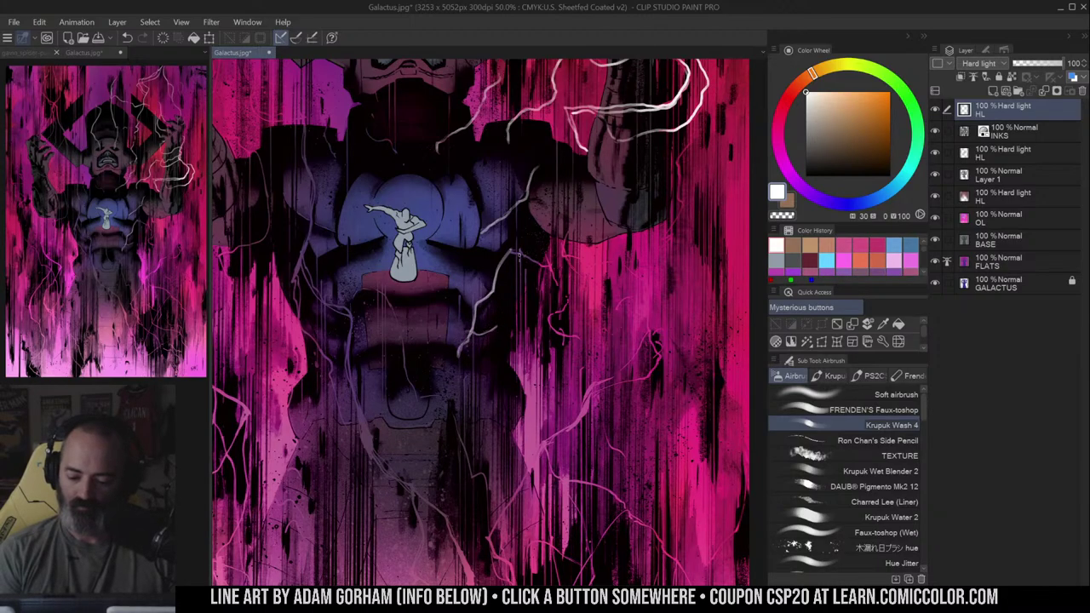
# - Trace in white the small jagged branches and the long curving bolt in the background beside the torso, below the right arm
pyautogui.moveTo(525, 256); pyautogui.dragTo(545, 264)
pyautogui.moveTo(546, 248); pyautogui.dragTo(543, 300)
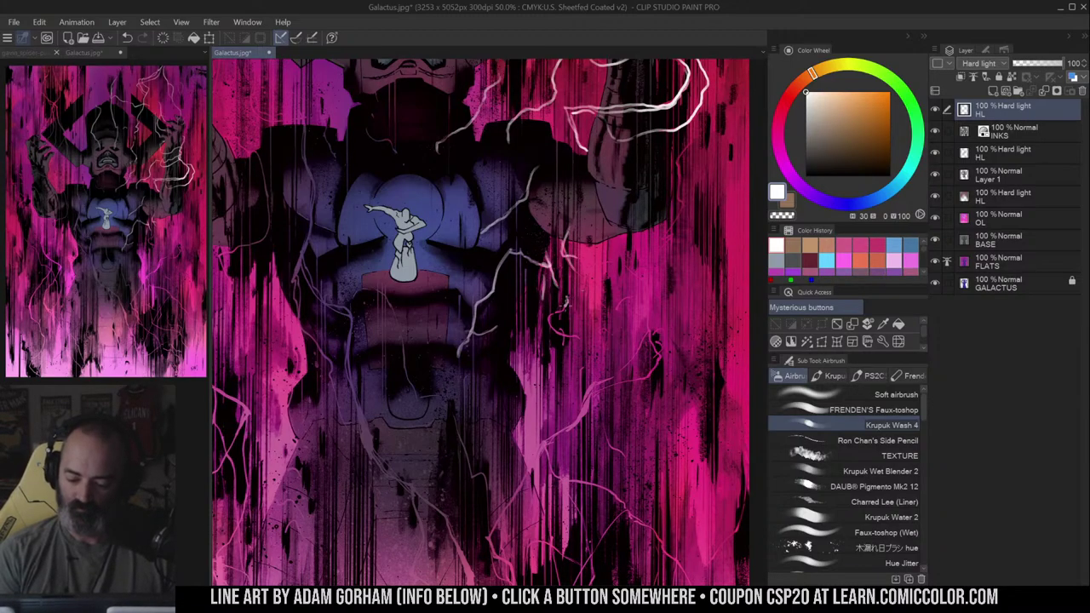
pyautogui.moveTo(566, 337); pyautogui.dragTo(582, 346)
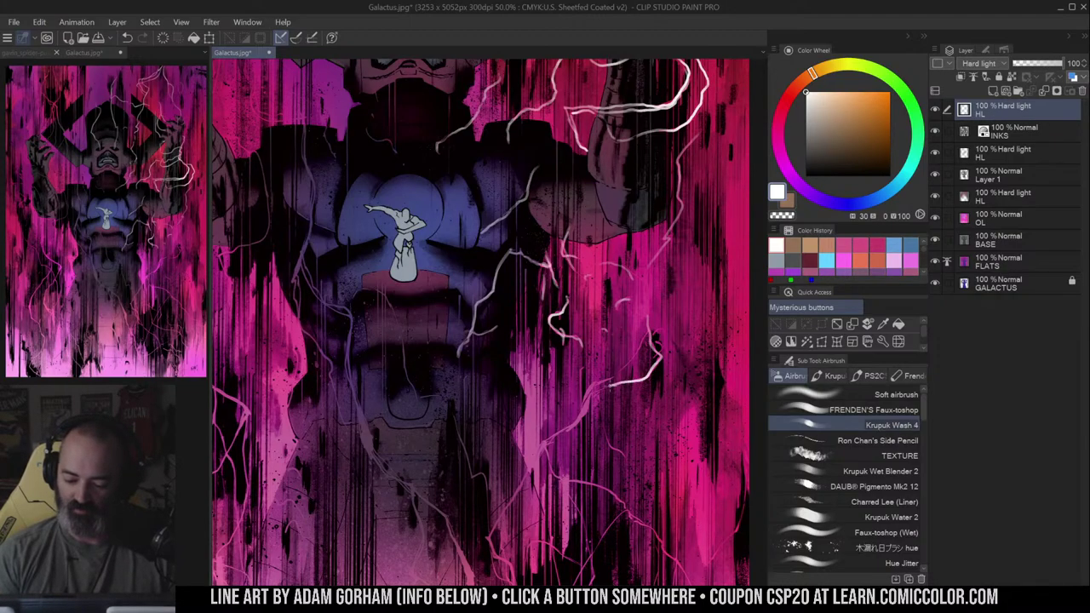
pyautogui.moveTo(604, 381); pyautogui.dragTo(633, 287)
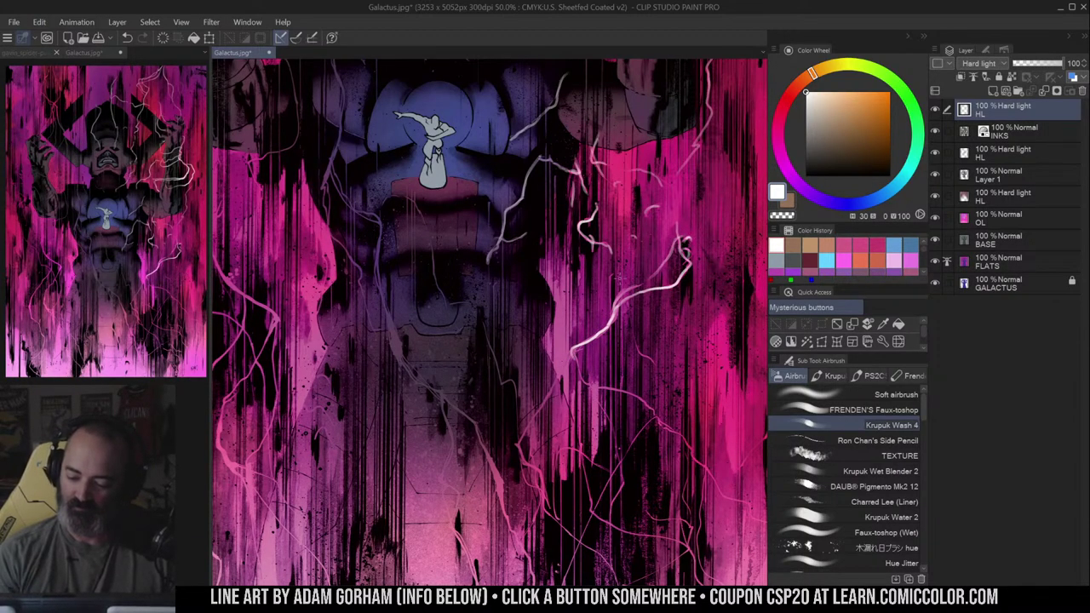
# - Review the white lightning highlights across the whole artwork, from the lower background up to the raised arms
pyautogui.scroll(-2, 612, 307)
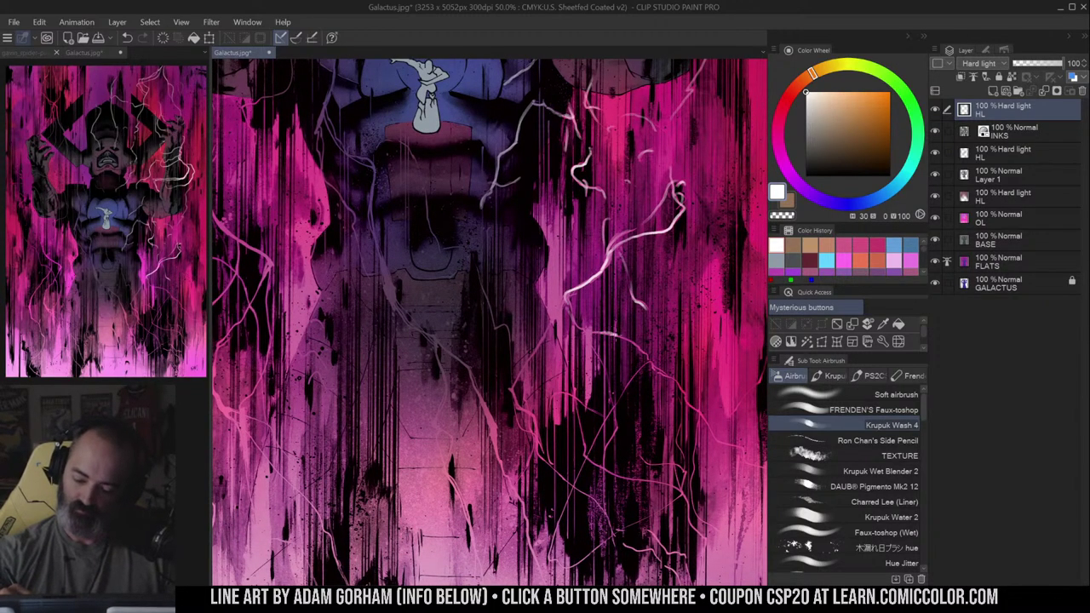
pyautogui.keyDown('ctrl'); pyautogui.keyDown('alt'); pyautogui.click(598, 274); pyautogui.keyUp('alt'); pyautogui.keyUp('ctrl')
pyautogui.keyDown('ctrl'); pyautogui.keyDown('alt'); pyautogui.click(602, 266); pyautogui.keyUp('alt'); pyautogui.keyUp('ctrl')
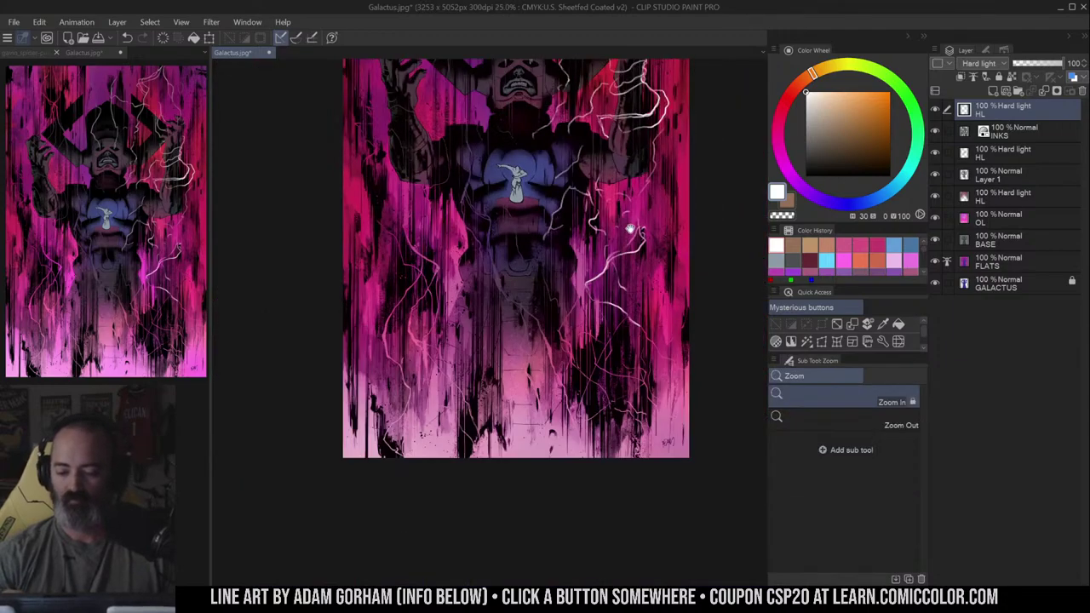
pyautogui.moveTo(631, 228); pyautogui.dragTo(600, 359)
pyautogui.moveTo(660, 291); pyautogui.dragTo(655, 333)
pyautogui.scroll(-2, 654, 333)
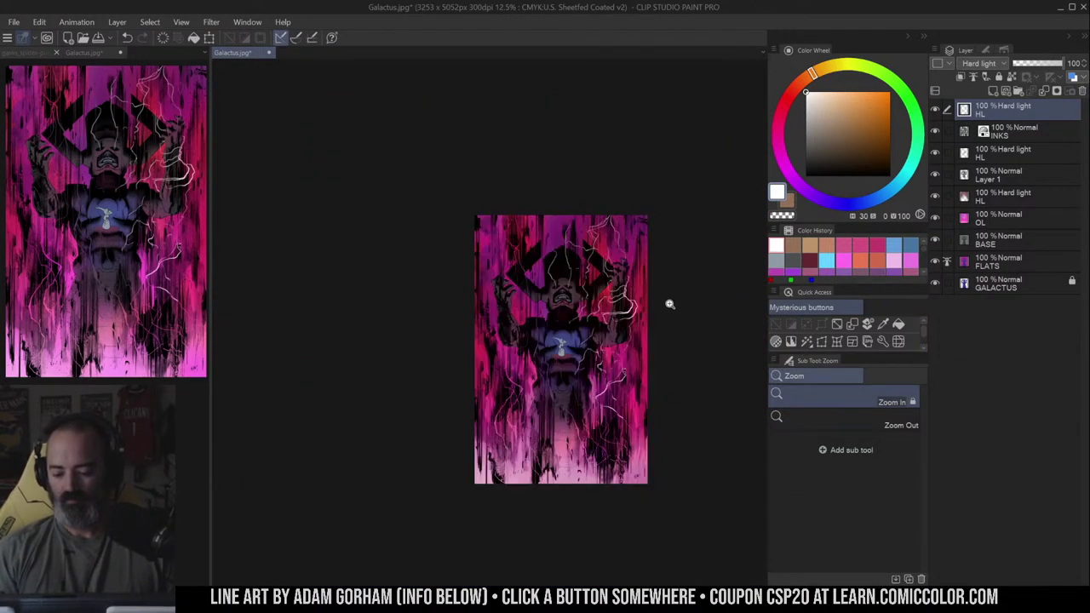
pyautogui.scroll(3, 667, 307)
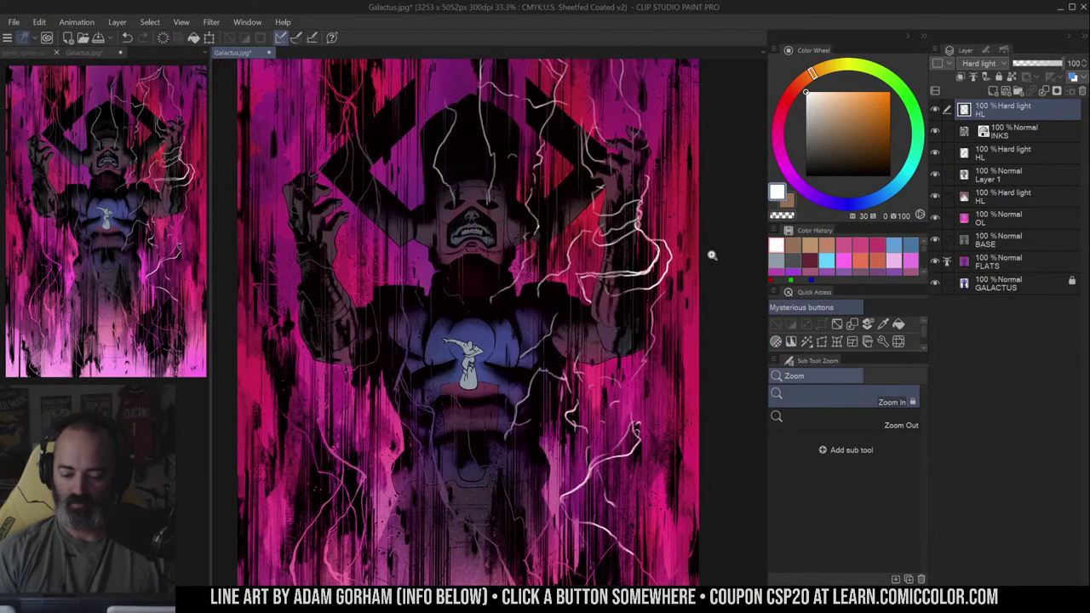
pyautogui.moveTo(710, 231); pyautogui.dragTo(731, 225)
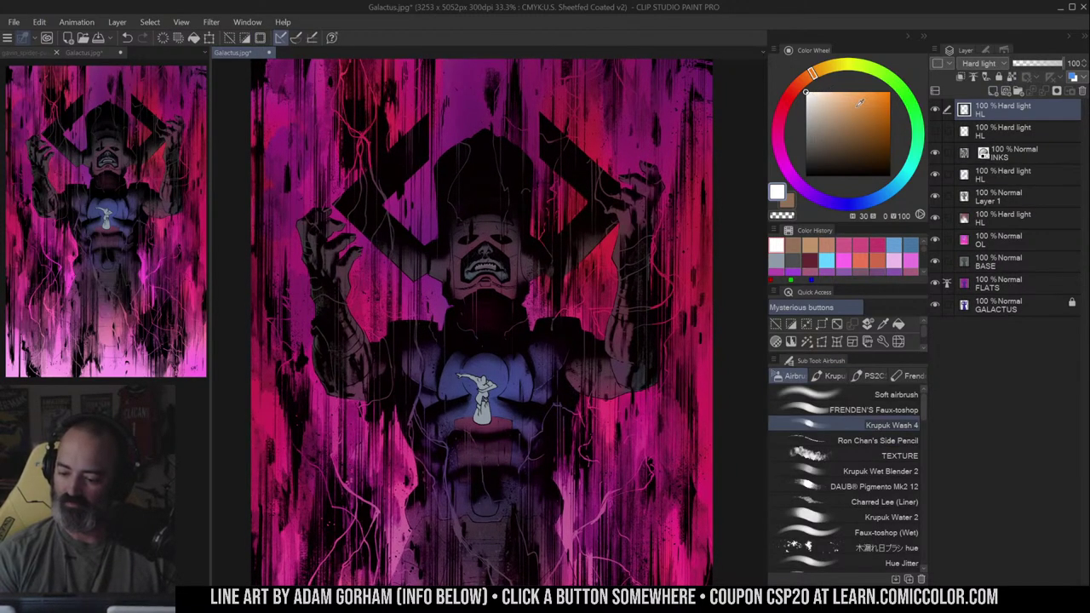
# - Try tinting the bolts around the right forearm and above the right hand light blue (195, 30, 100) with an enlarged Soft airbrush
pyautogui.click(896, 184)
pyautogui.click(831, 92)
pyautogui.click(848, 395)
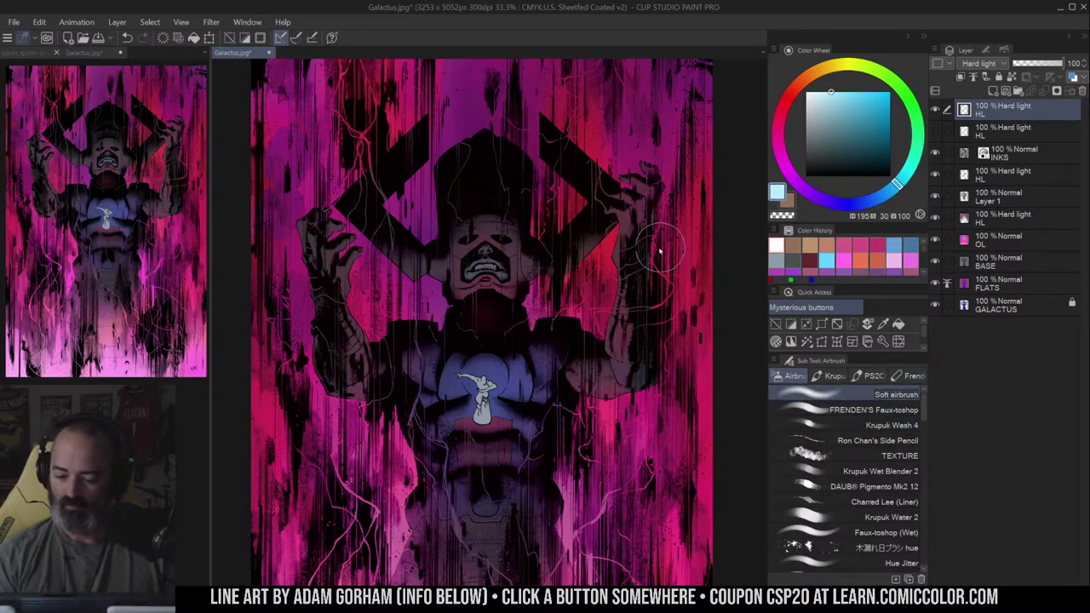
pyautogui.press(']')
pyautogui.press(']')
pyautogui.press(']')
pyautogui.press(']')
pyautogui.press(']')
pyautogui.moveTo(667, 213); pyautogui.dragTo(663, 311)
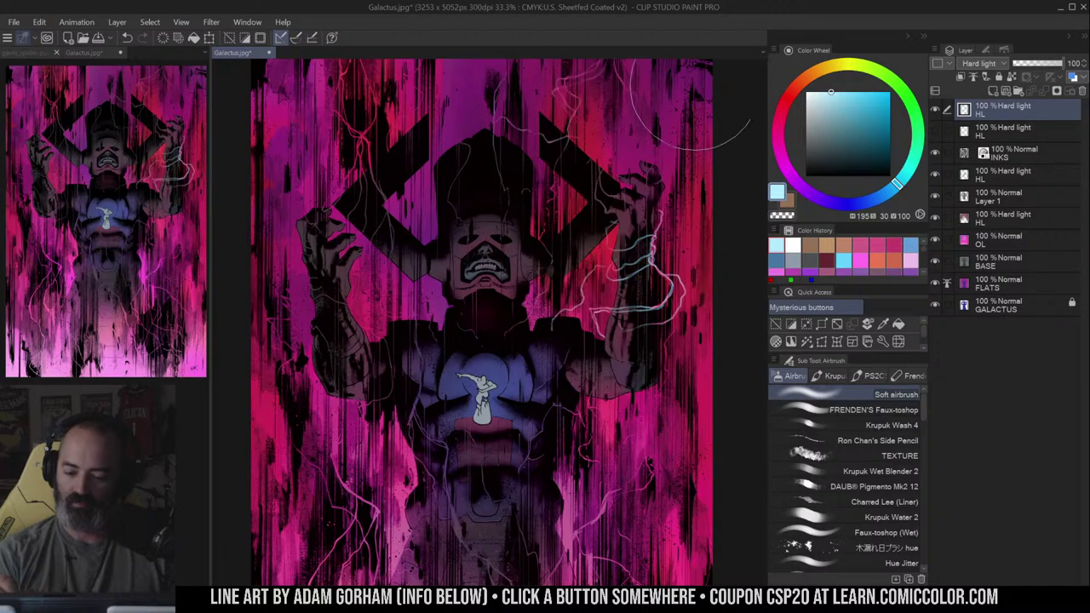
pyautogui.moveTo(693, 88)
pyautogui.mouseDown()
pyautogui.moveTo(682, 143)
pyautogui.moveTo(587, 122)
pyautogui.moveTo(565, 235)
pyautogui.mouseUp()
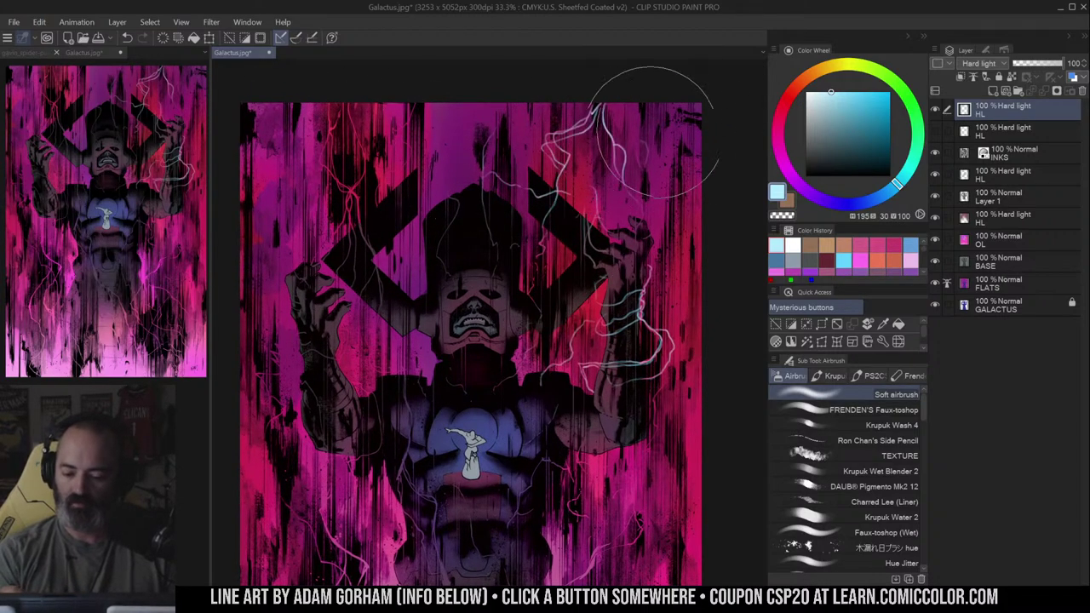
pyautogui.moveTo(638, 407); pyautogui.dragTo(652, 293)
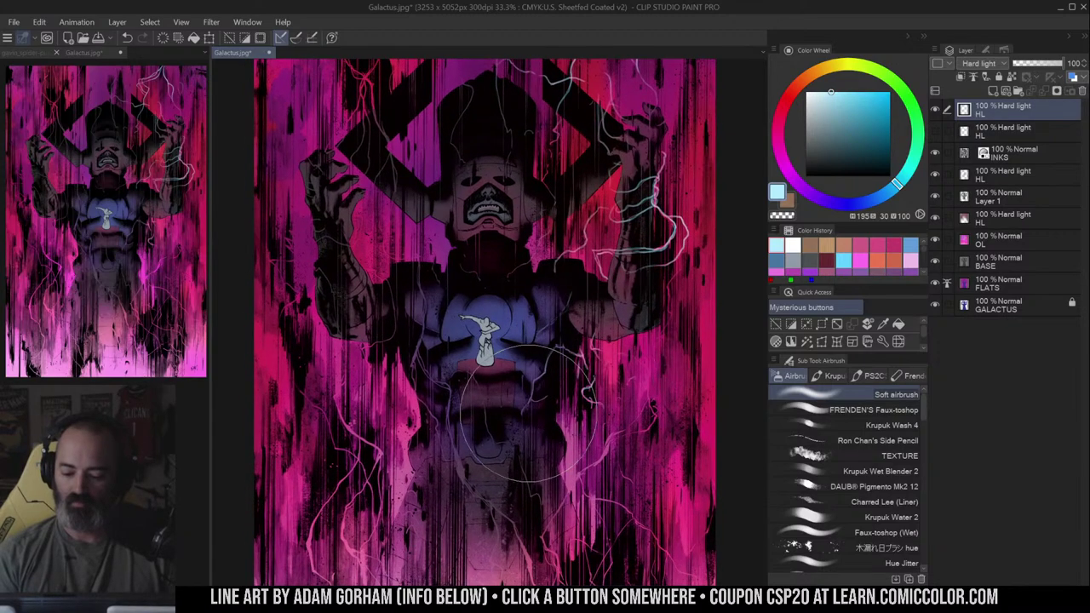
# - Delete the topmost HL layer holding the light blue lightning test
pyautogui.hotkey('ctrl', 'space')
pyautogui.keyDown('alt'); pyautogui.click(703, 267); pyautogui.keyUp('alt')
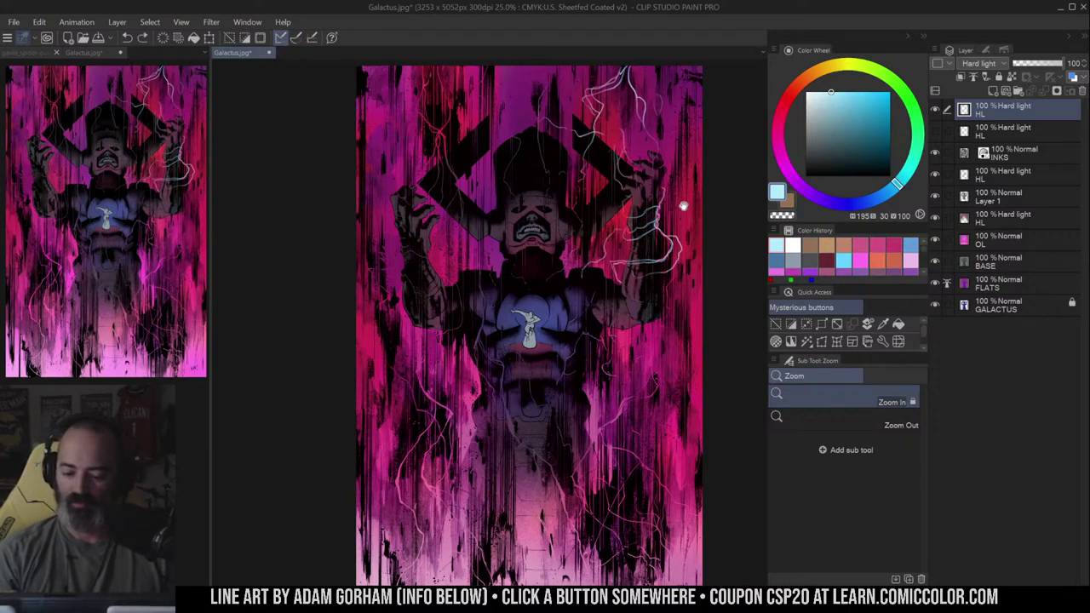
pyautogui.moveTo(684, 207); pyautogui.dragTo(669, 238)
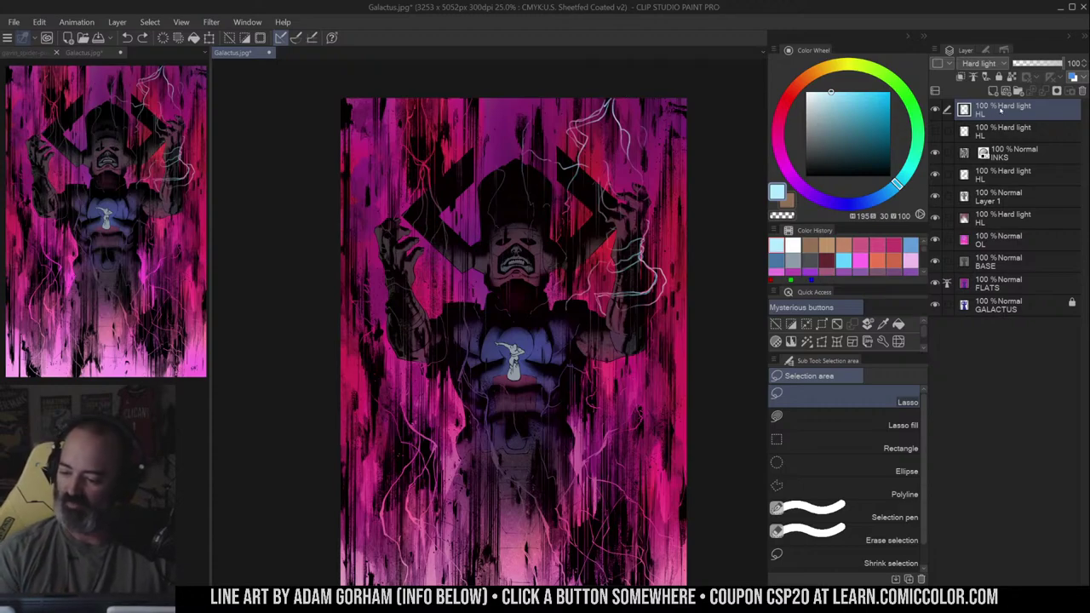
pyautogui.rightClick(1002, 109)
pyautogui.click(979, 212)
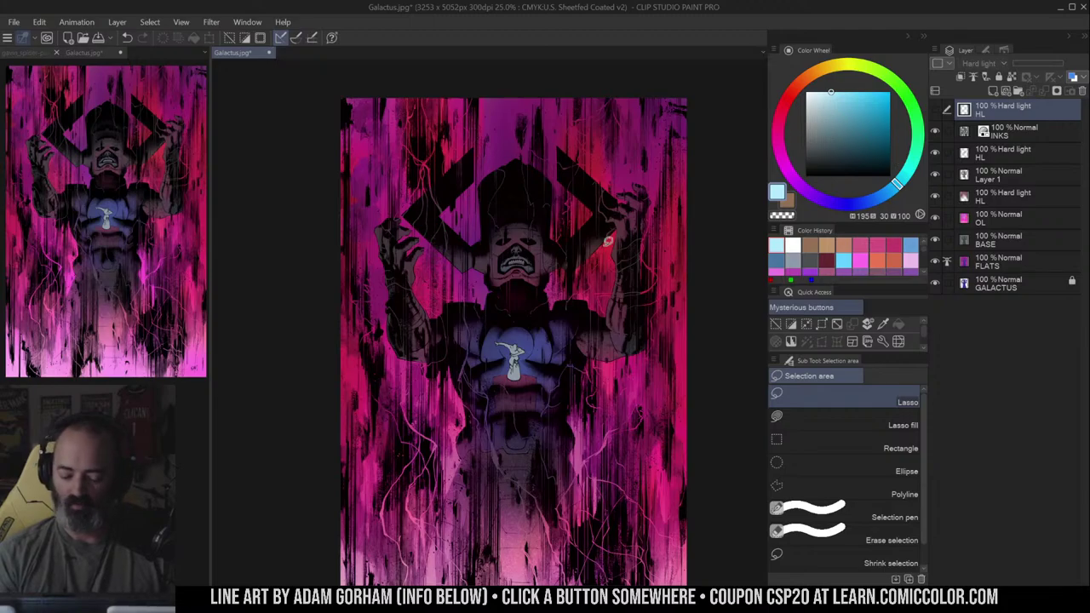
# - Examine the lightning over the torso and the full artwork with the white highlight layer hidden
pyautogui.hotkey('ctrl', 'space')
pyautogui.doubleClick(536, 276)
pyautogui.moveTo(620, 377); pyautogui.dragTo(603, 253)
pyautogui.click(511, 334)
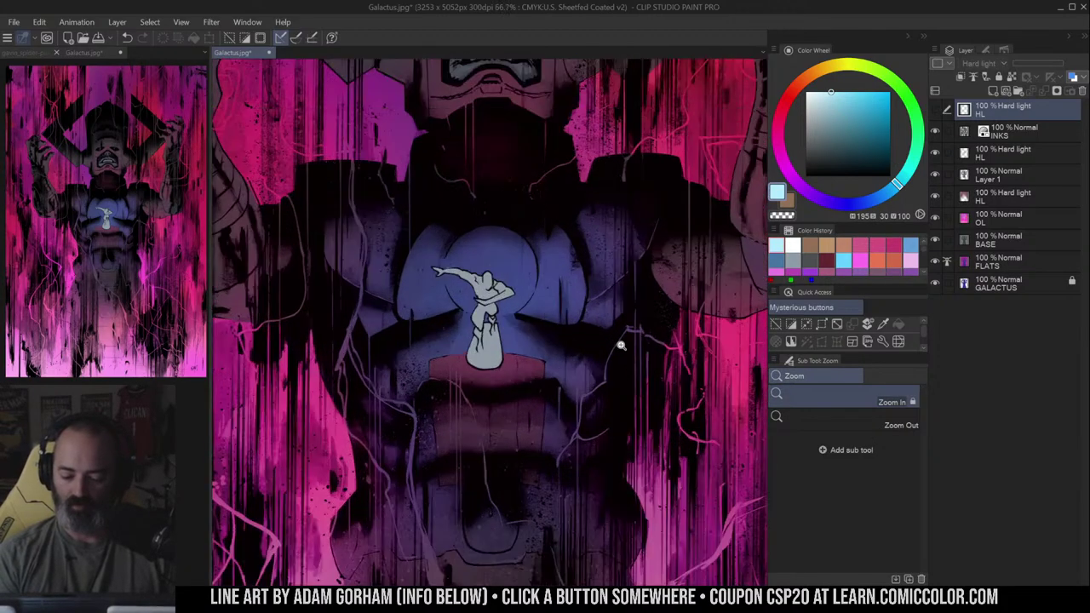
pyautogui.keyDown('alt'); pyautogui.click(602, 350); pyautogui.keyUp('alt')
pyautogui.keyDown('alt'); pyautogui.click(608, 344); pyautogui.keyUp('alt')
pyautogui.moveTo(665, 326); pyautogui.dragTo(599, 320)
pyautogui.keyDown('alt'); pyautogui.click(630, 334); pyautogui.keyUp('alt')
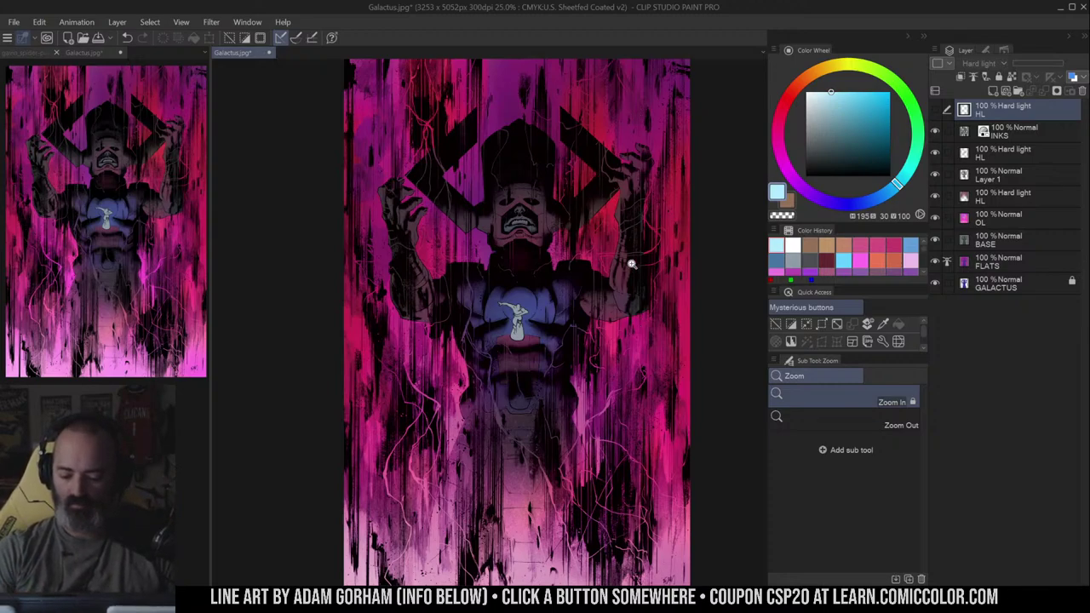
# - Show the top HL layer again and choose the Krupuk Wash 4 brush for the lower lightning
pyautogui.press('m')
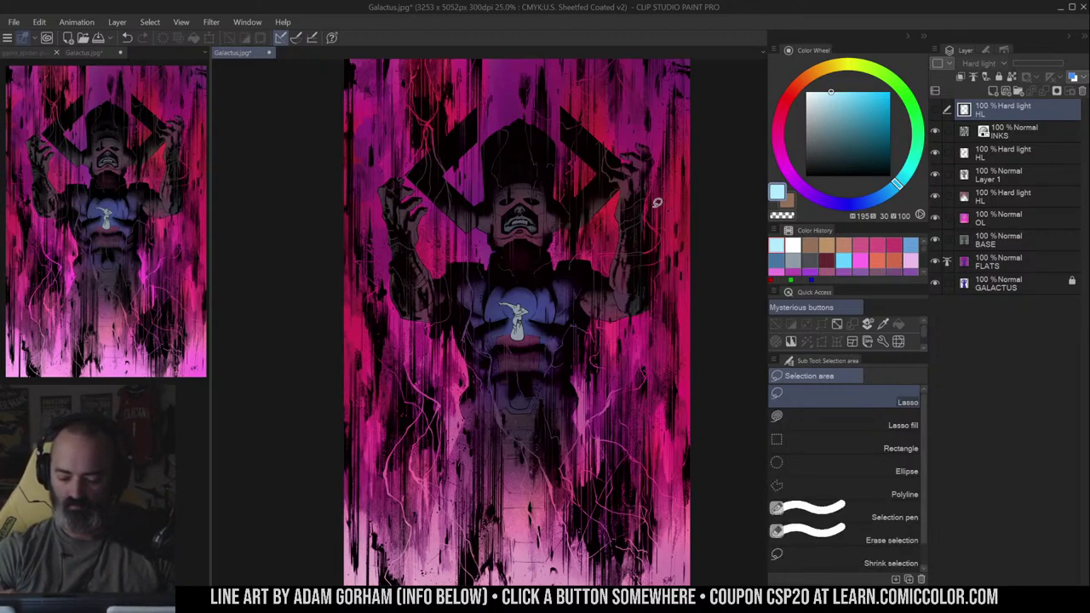
pyautogui.click(935, 109)
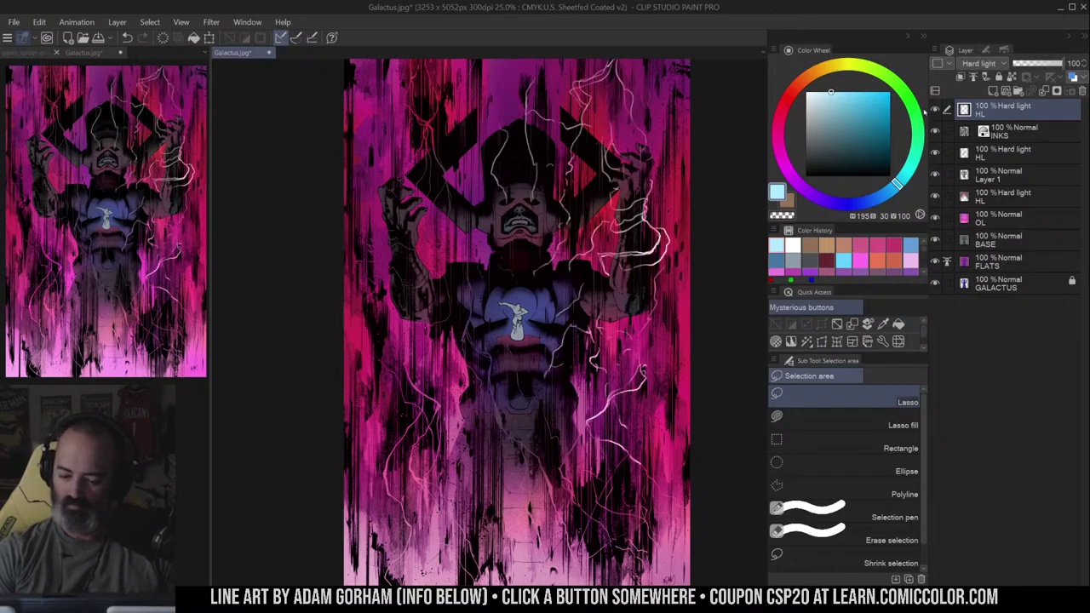
pyautogui.scroll(3, 605, 411)
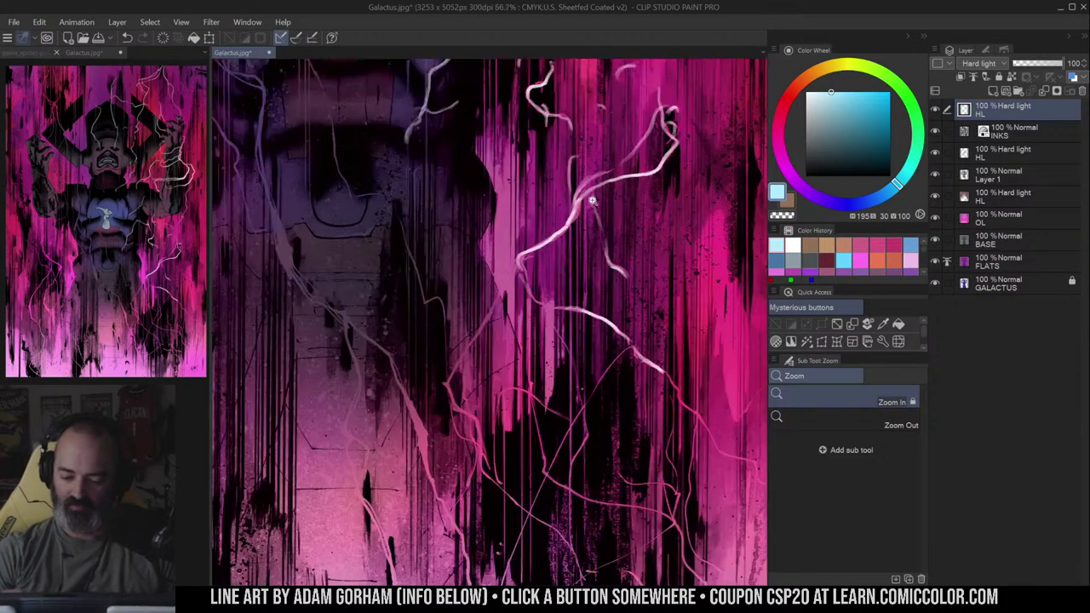
pyautogui.press('b')
pyautogui.click(901, 425)
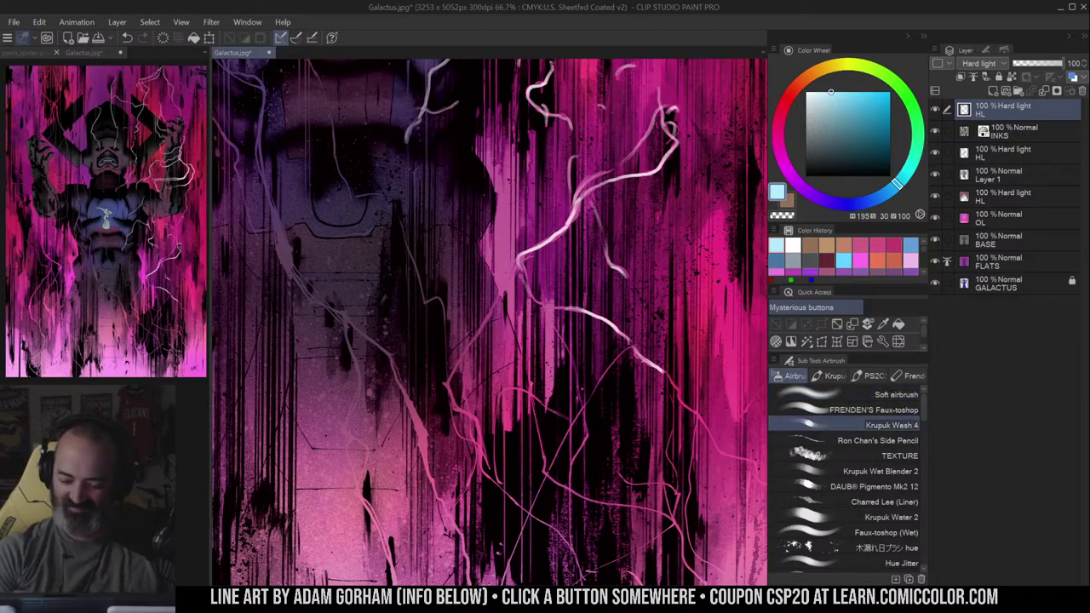
# - Try light blue strokes on the bolts beside the lower abdomen, and undo them
pyautogui.moveTo(531, 257); pyautogui.dragTo(518, 267)
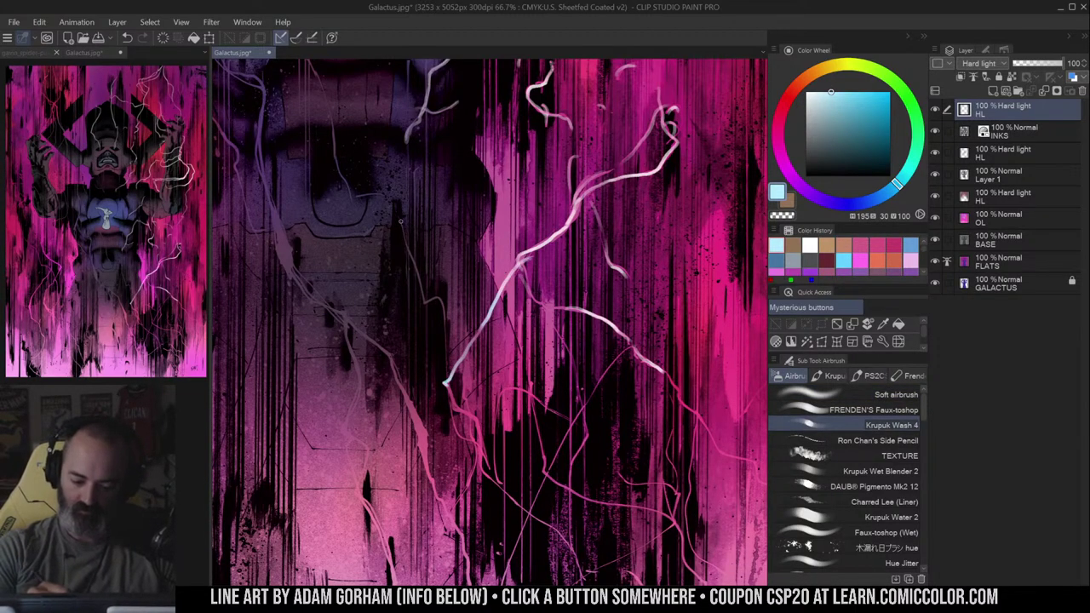
pyautogui.moveTo(401, 221); pyautogui.dragTo(408, 248)
pyautogui.moveTo(421, 286); pyautogui.dragTo(427, 301)
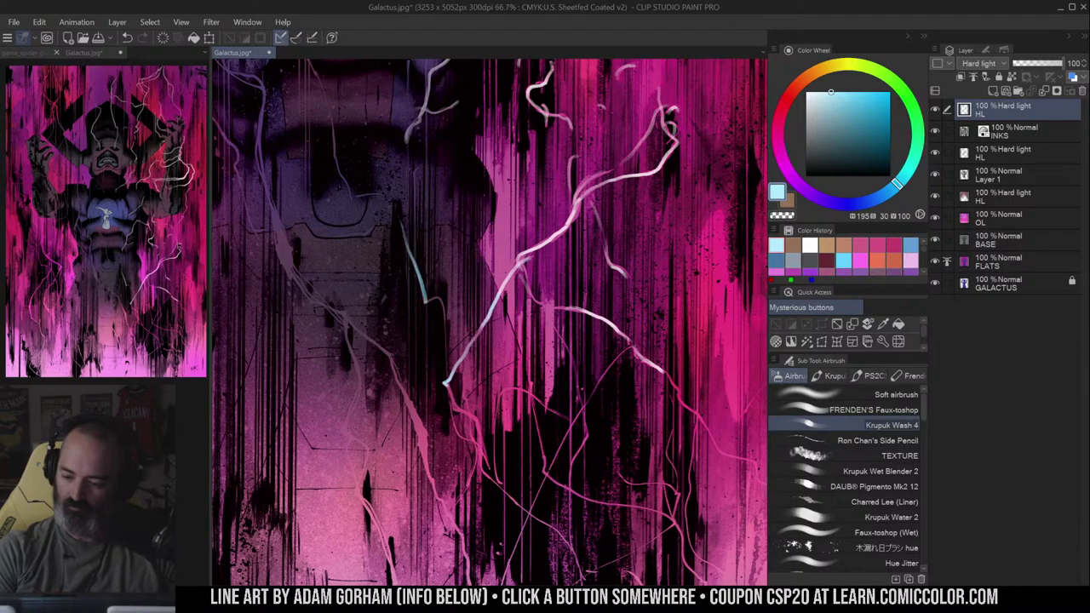
pyautogui.hotkey('ctrl', 'z')
pyautogui.hotkey('ctrl', 'z')
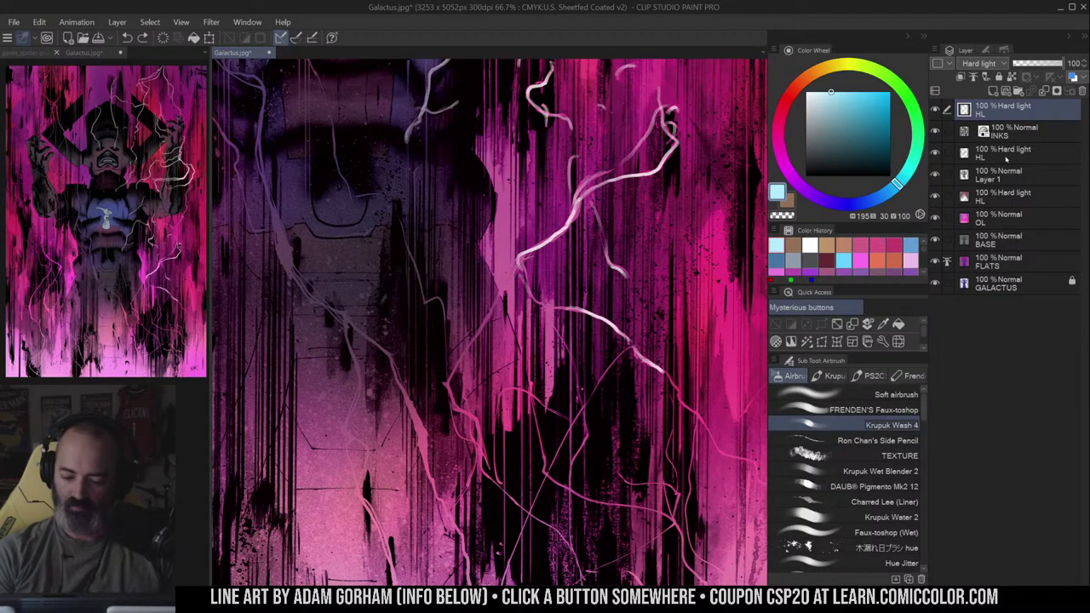
# - Switch to white and paint the jagged bolt beside the lower abdomen and the upper crossing branches in the background to its right
pyautogui.click(807, 92)
pyautogui.moveTo(511, 341); pyautogui.dragTo(547, 293)
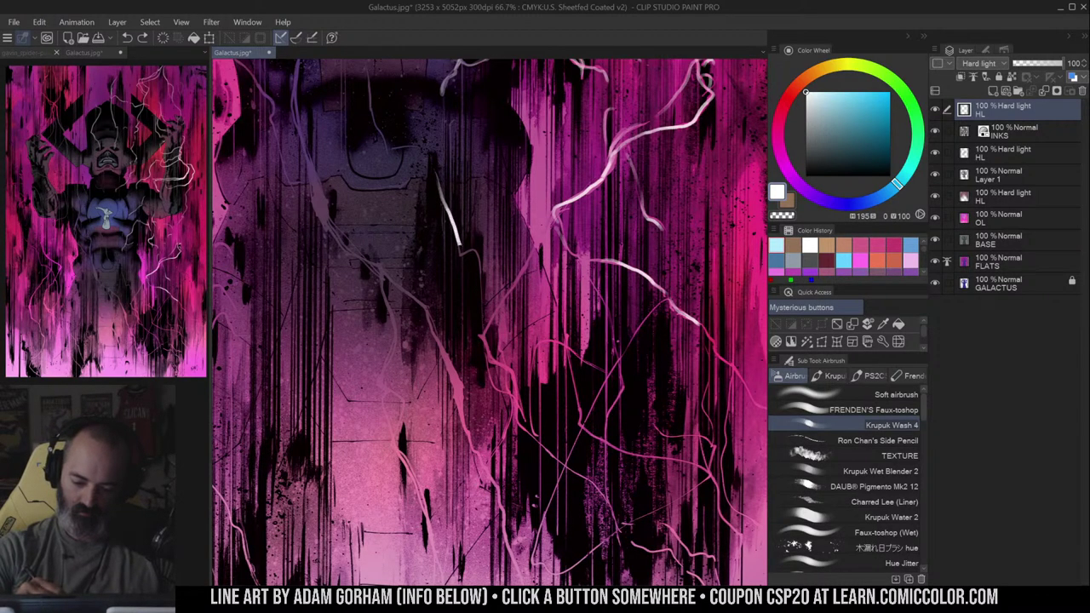
pyautogui.moveTo(459, 246)
pyautogui.mouseDown()
pyautogui.moveTo(483, 337)
pyautogui.moveTo(556, 210)
pyautogui.moveTo(610, 325)
pyautogui.moveTo(621, 386)
pyautogui.mouseUp()
pyautogui.moveTo(692, 259); pyautogui.dragTo(706, 182)
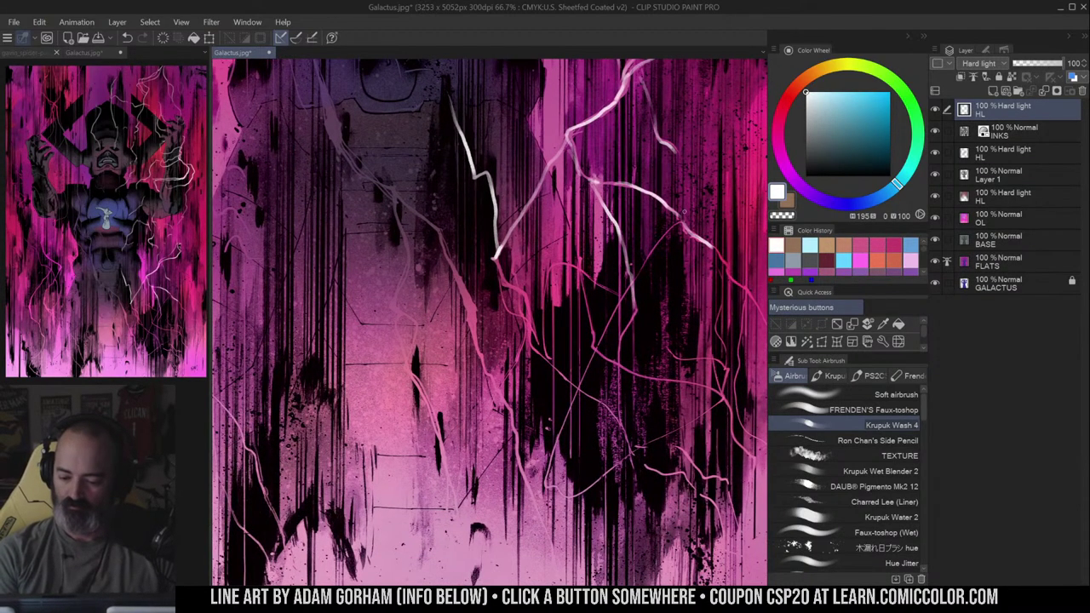
pyautogui.moveTo(672, 227); pyautogui.dragTo(635, 273)
pyautogui.moveTo(615, 312); pyautogui.dragTo(595, 347)
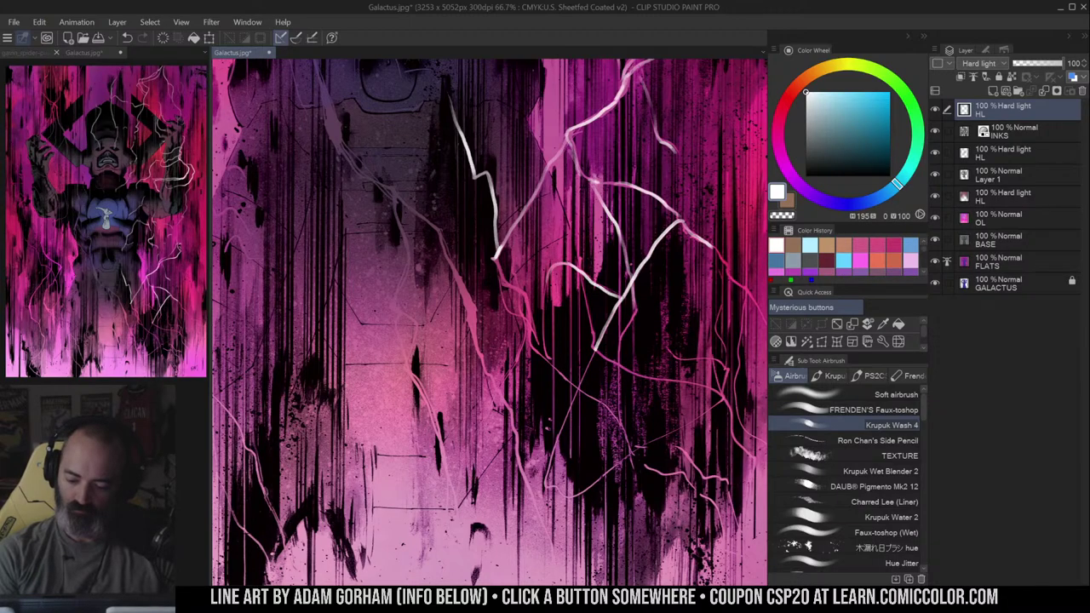
# - Trace in white the bolt descending from the jagged strand and the pointed loop it forms near the artwork's lower edge
pyautogui.moveTo(495, 257)
pyautogui.mouseDown()
pyautogui.moveTo(525, 299)
pyautogui.moveTo(530, 345)
pyautogui.mouseUp()
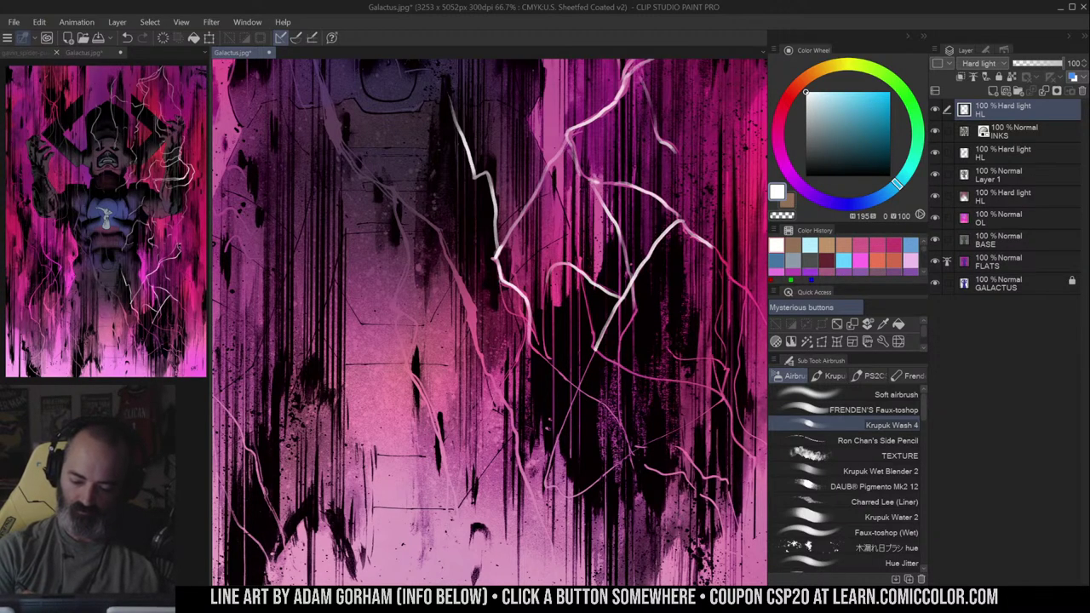
pyautogui.moveTo(500, 282)
pyautogui.mouseDown()
pyautogui.moveTo(530, 350)
pyautogui.moveTo(579, 390)
pyautogui.mouseUp()
pyautogui.moveTo(615, 313); pyautogui.dragTo(605, 245)
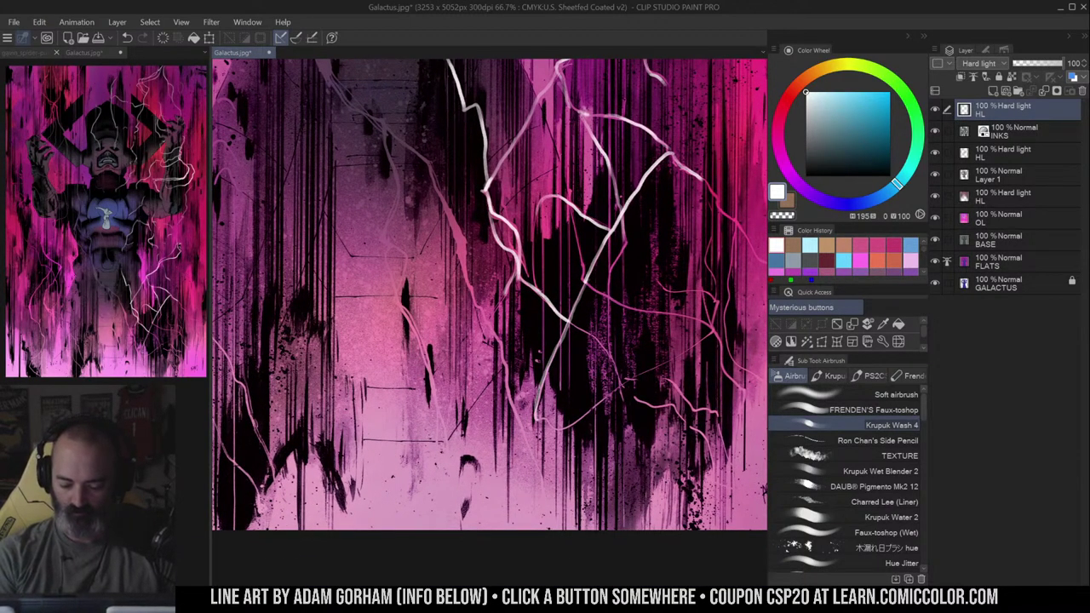
pyautogui.moveTo(594, 411); pyautogui.dragTo(624, 383)
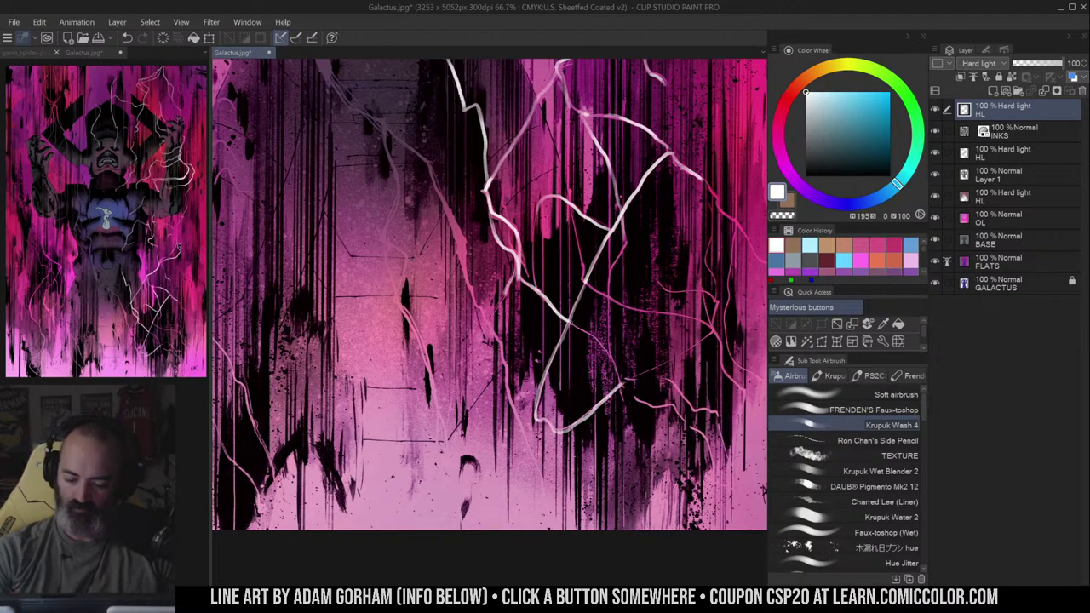
pyautogui.moveTo(568, 321); pyautogui.dragTo(620, 373)
# - Paint white over the inner crossing strands and the small jagged branches in the lower right background
pyautogui.moveTo(608, 232); pyautogui.dragTo(609, 259)
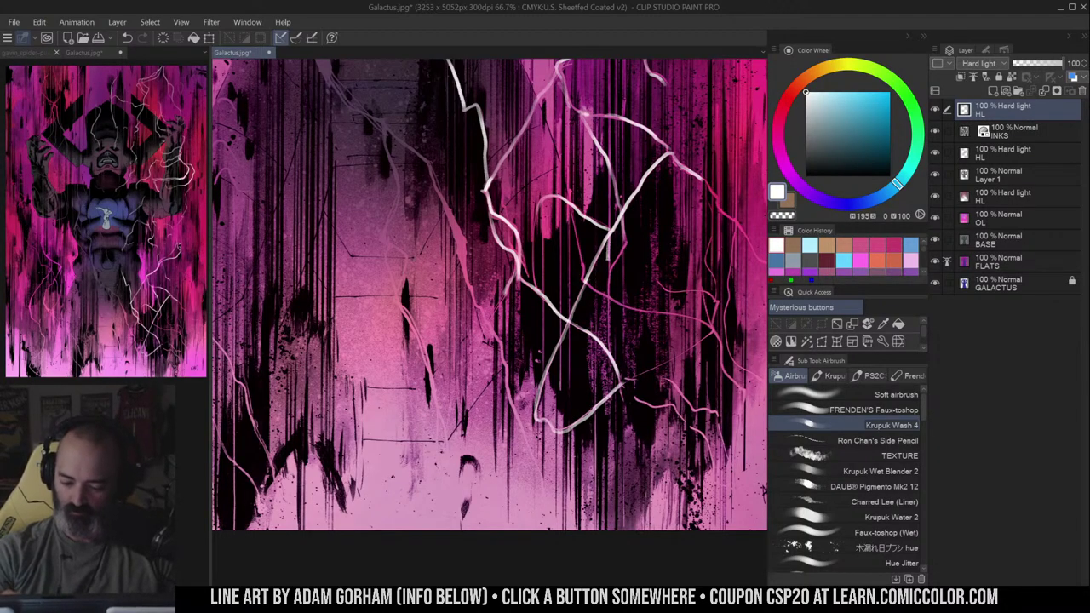
pyautogui.moveTo(610, 308); pyautogui.dragTo(613, 358)
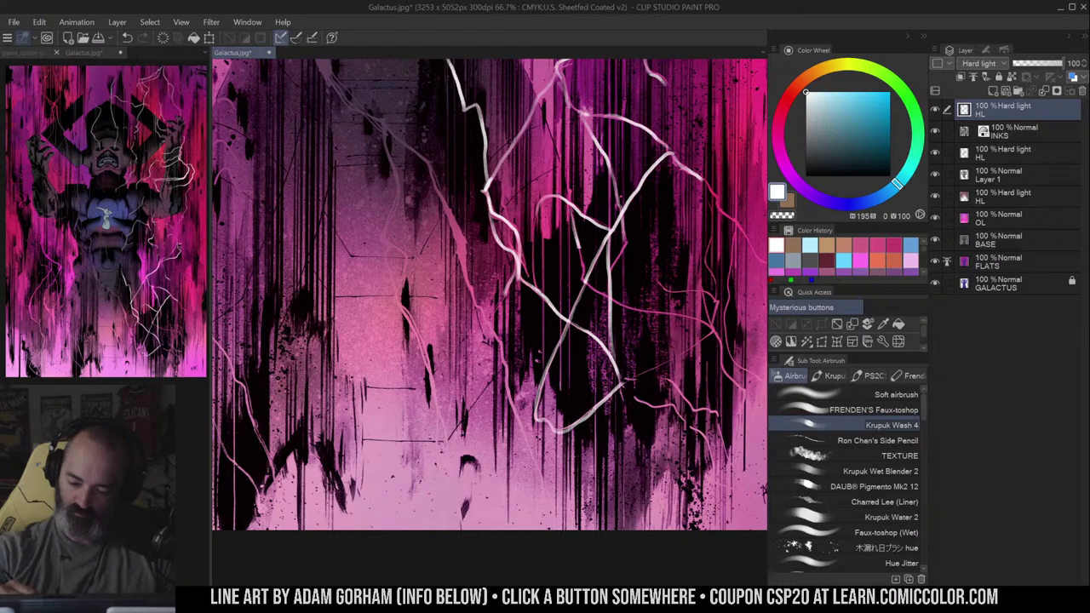
pyautogui.moveTo(626, 242)
pyautogui.mouseDown()
pyautogui.moveTo(612, 265)
pyautogui.moveTo(632, 309)
pyautogui.mouseUp()
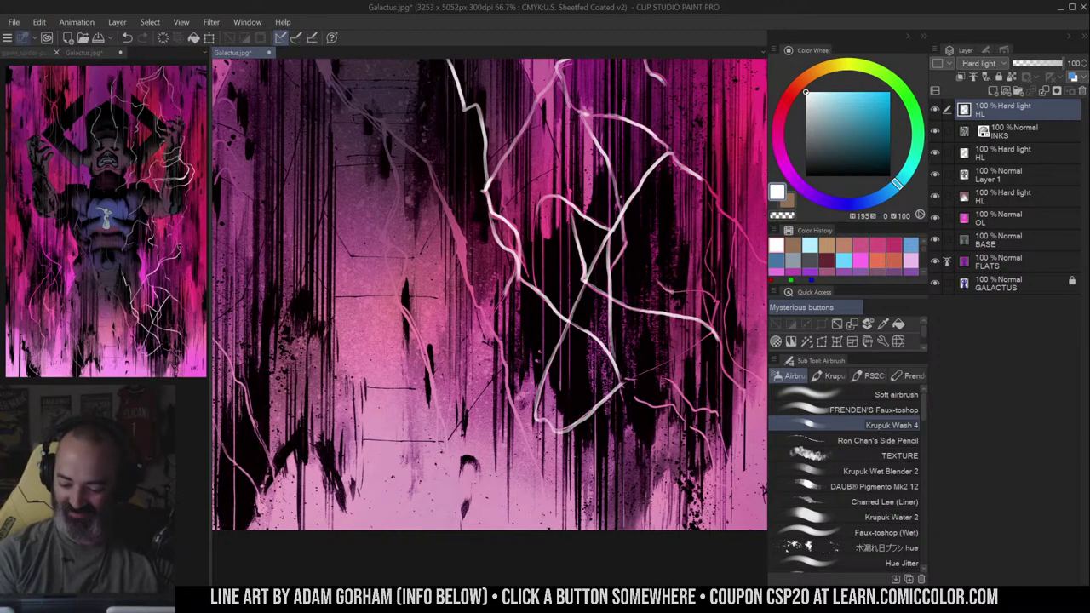
pyautogui.moveTo(673, 288)
pyautogui.mouseDown()
pyautogui.moveTo(712, 297)
pyautogui.moveTo(709, 332)
pyautogui.moveTo(629, 378)
pyautogui.mouseUp()
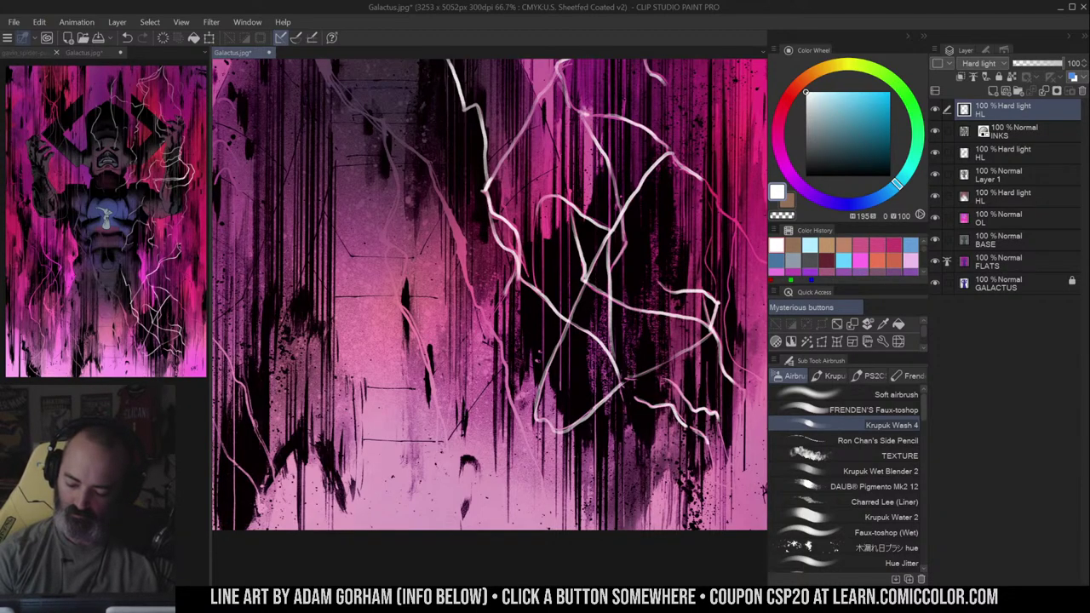
pyautogui.moveTo(708, 442); pyautogui.dragTo(713, 471)
# - Trace in white the outer bolts that run down toward the artwork's lower right edge
pyautogui.moveTo(734, 202); pyautogui.dragTo(686, 315)
pyautogui.moveTo(703, 242); pyautogui.dragTo(767, 308)
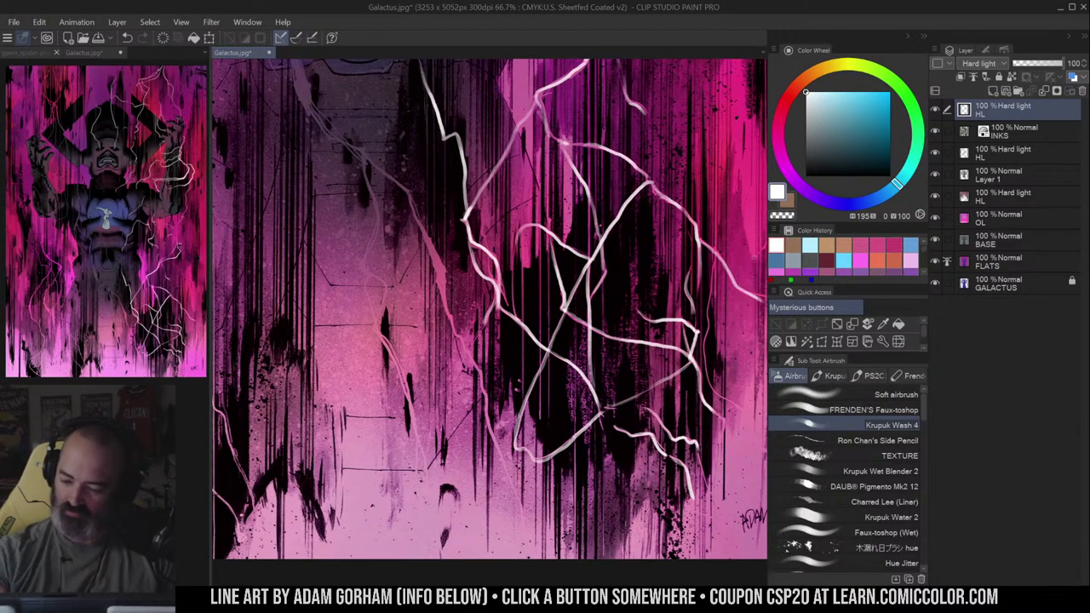
pyautogui.moveTo(716, 188)
pyautogui.mouseDown()
pyautogui.moveTo(731, 367)
pyautogui.moveTo(753, 422)
pyautogui.mouseUp()
# - Paint white along the forked bolt running down the left side of the chest and abdomen, including its thinner side strand
pyautogui.keyDown('ctrl'); pyautogui.keyDown('alt'); pyautogui.click(732, 326); pyautogui.keyUp('alt'); pyautogui.keyUp('ctrl')
pyautogui.moveTo(619, 261); pyautogui.dragTo(644, 329)
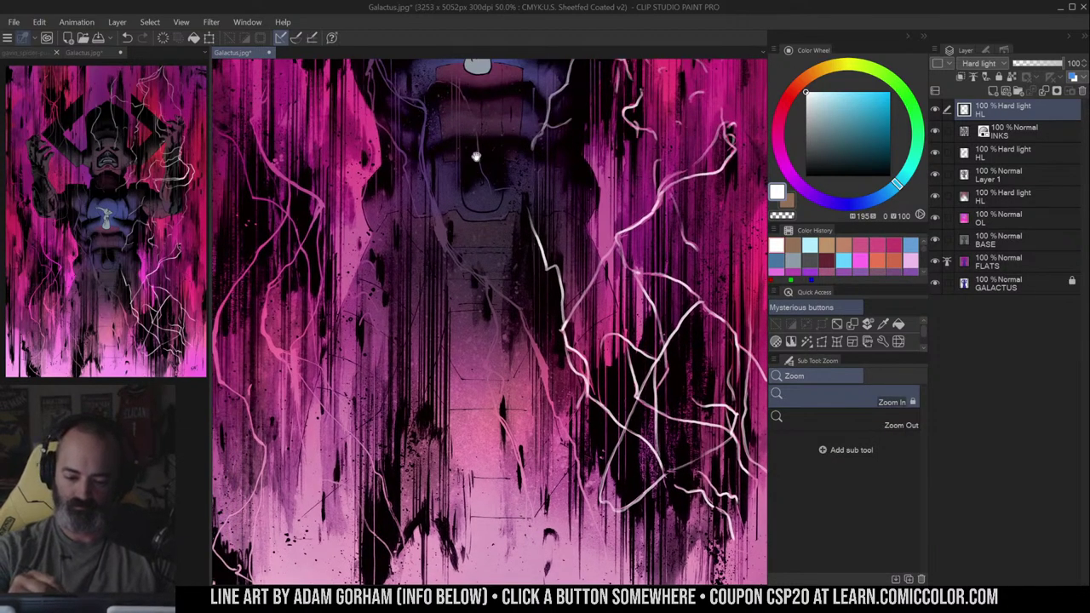
pyautogui.moveTo(475, 153); pyautogui.dragTo(517, 253)
pyautogui.moveTo(425, 133)
pyautogui.mouseDown()
pyautogui.moveTo(407, 175)
pyautogui.moveTo(413, 240)
pyautogui.mouseUp()
pyautogui.keyDown('ctrl'); pyautogui.click(421, 158); pyautogui.keyUp('ctrl')
pyautogui.moveTo(420, 150)
pyautogui.mouseDown()
pyautogui.moveTo(444, 207)
pyautogui.moveTo(482, 239)
pyautogui.mouseUp()
pyautogui.moveTo(445, 207)
pyautogui.mouseDown()
pyautogui.moveTo(480, 251)
pyautogui.moveTo(483, 238)
pyautogui.moveTo(478, 305)
pyautogui.mouseUp()
pyautogui.moveTo(473, 264); pyautogui.dragTo(520, 424)
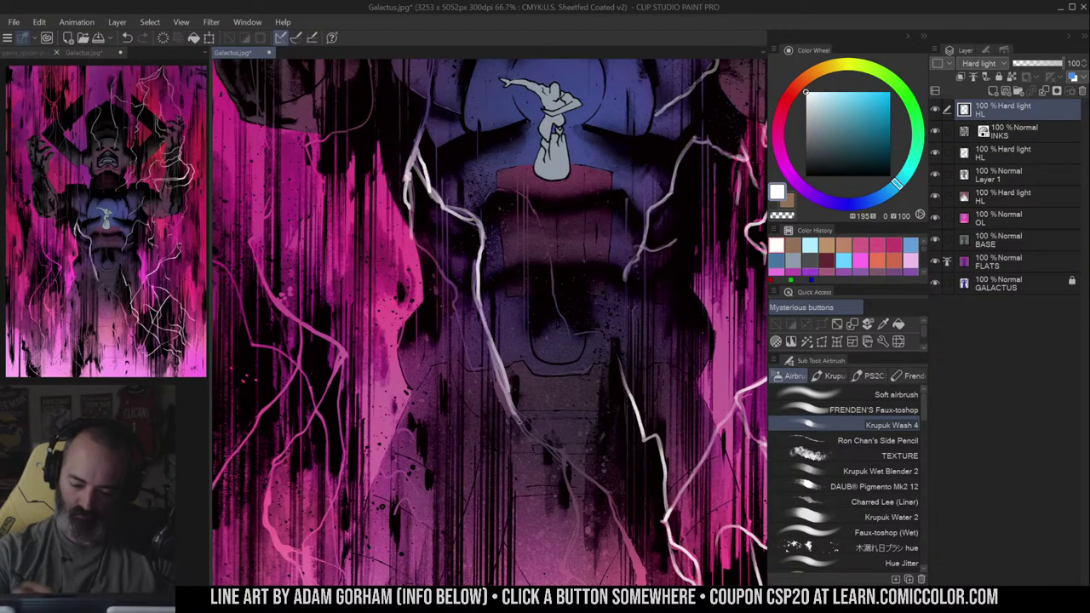
pyautogui.moveTo(414, 235)
pyautogui.mouseDown()
pyautogui.moveTo(489, 358)
pyautogui.moveTo(489, 398)
pyautogui.moveTo(500, 246)
pyautogui.moveTo(485, 278)
pyautogui.moveTo(546, 359)
pyautogui.mouseUp()
# - Trace in white the bolt crossing the lower abdomen and the thinner strand that splits off it
pyautogui.scroll(-2, 546, 359)
pyautogui.moveTo(514, 257); pyautogui.dragTo(596, 372)
pyautogui.moveTo(574, 334); pyautogui.dragTo(601, 412)
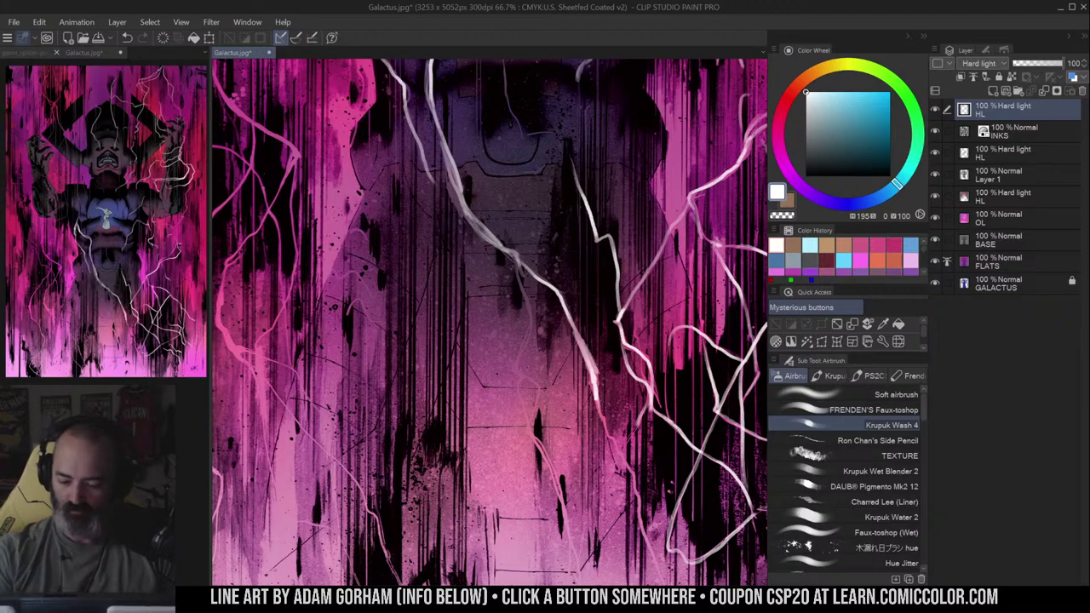
pyautogui.moveTo(517, 264)
pyautogui.mouseDown()
pyautogui.moveTo(516, 367)
pyautogui.moveTo(535, 424)
pyautogui.mouseUp()
pyautogui.moveTo(520, 374); pyautogui.dragTo(530, 434)
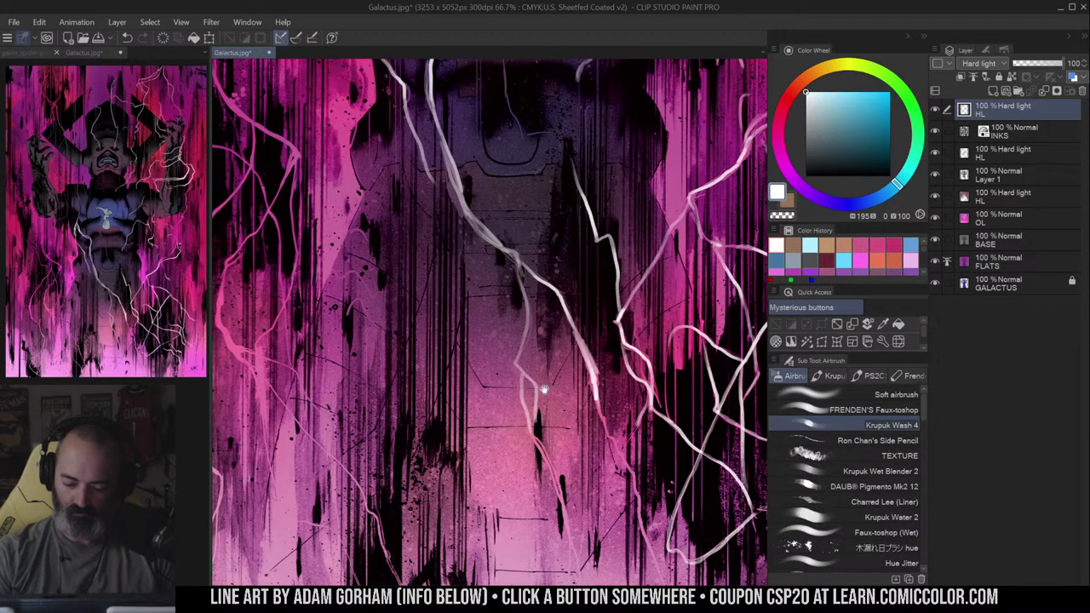
# - Extend the white highlights along both abdomen strands down to the artwork's lower edge
pyautogui.moveTo(545, 389)
pyautogui.mouseDown()
pyautogui.moveTo(535, 262)
pyautogui.moveTo(537, 331)
pyautogui.moveTo(559, 386)
pyautogui.mouseUp()
pyautogui.moveTo(523, 312); pyautogui.dragTo(553, 376)
pyautogui.moveTo(527, 314)
pyautogui.mouseDown()
pyautogui.moveTo(556, 400)
pyautogui.moveTo(575, 523)
pyautogui.mouseUp()
pyautogui.scroll(-1, 490, 296)
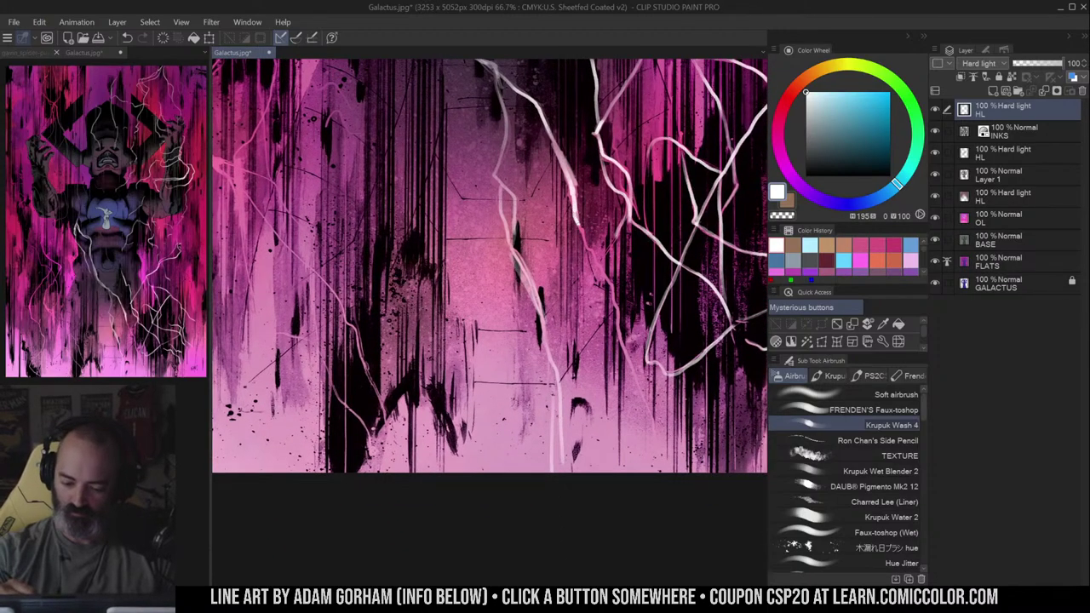
pyautogui.moveTo(615, 328); pyautogui.dragTo(659, 467)
pyautogui.scroll(2, 659, 467)
# - Paint white along the thick inner bolt in the left background down to the lower edge, including its small side branch
pyautogui.press('m')
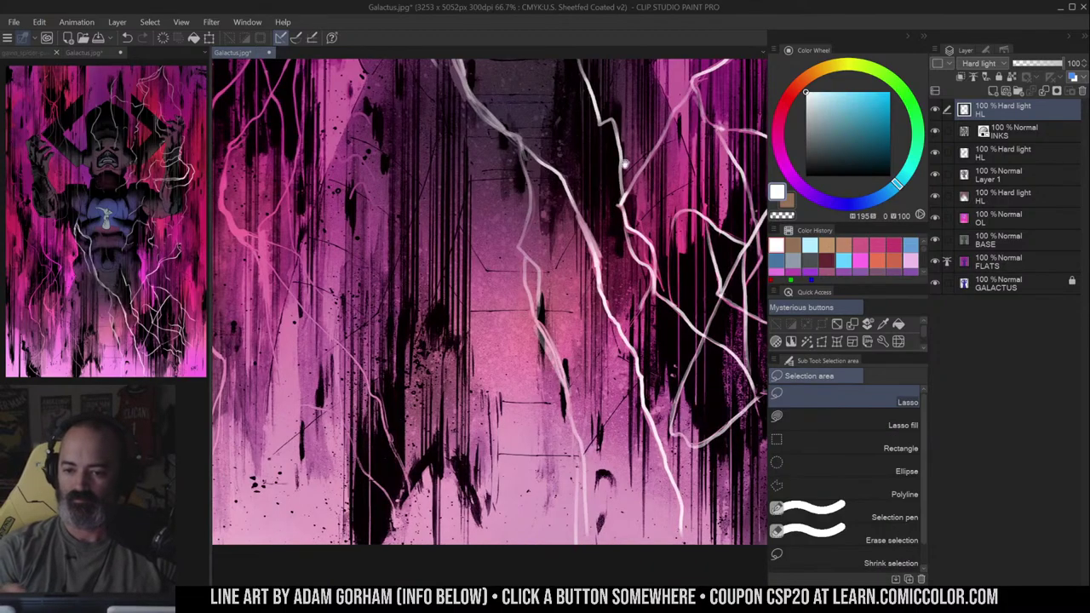
pyautogui.moveTo(618, 157); pyautogui.dragTo(657, 125)
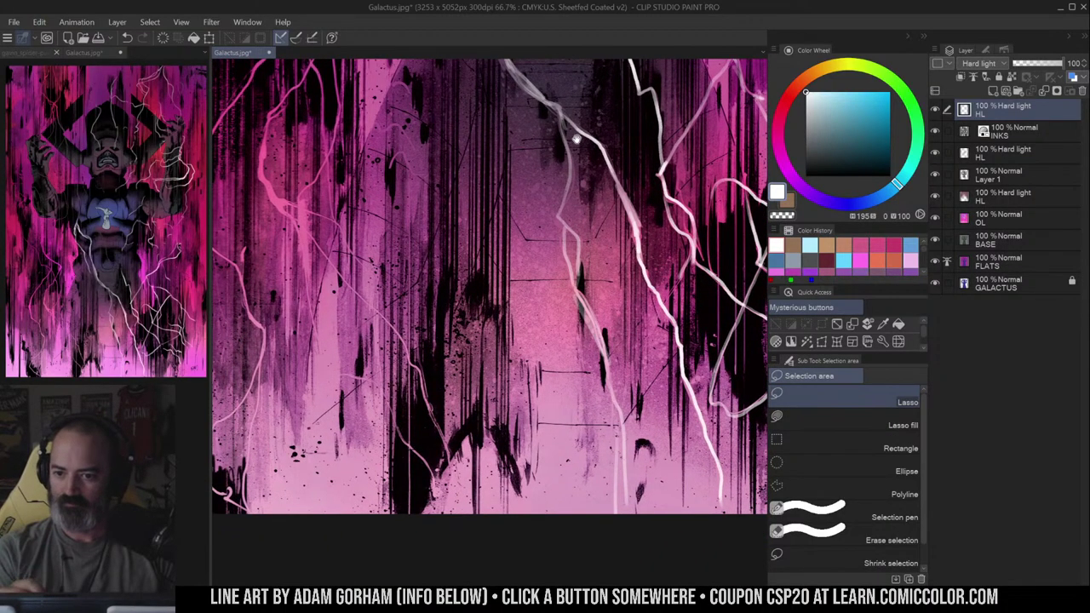
pyautogui.moveTo(577, 139); pyautogui.dragTo(611, 138)
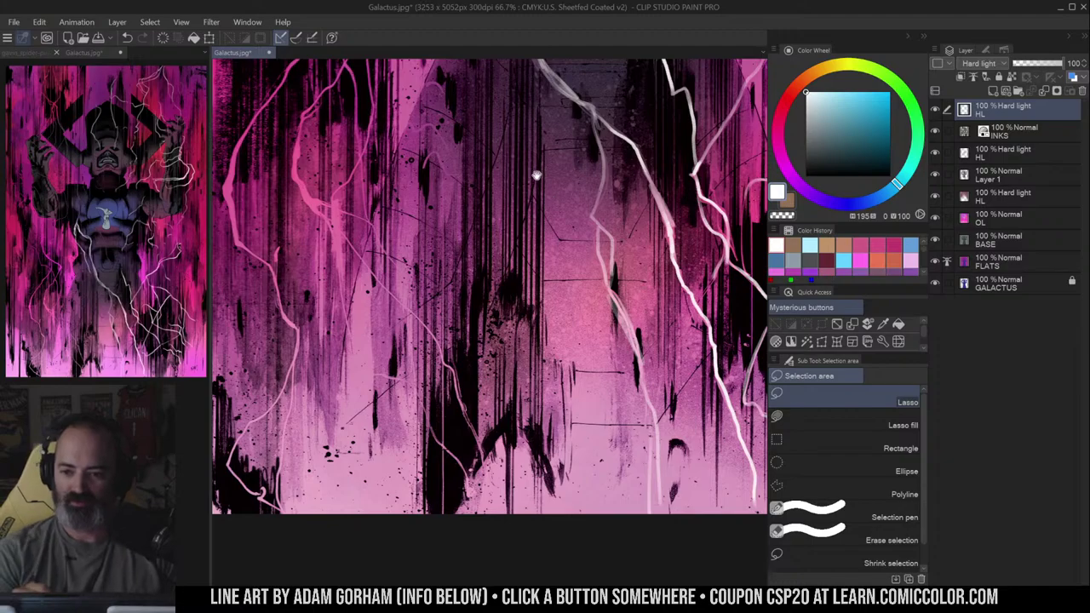
pyautogui.moveTo(537, 176); pyautogui.dragTo(650, 124)
pyautogui.moveTo(509, 160); pyautogui.dragTo(528, 304)
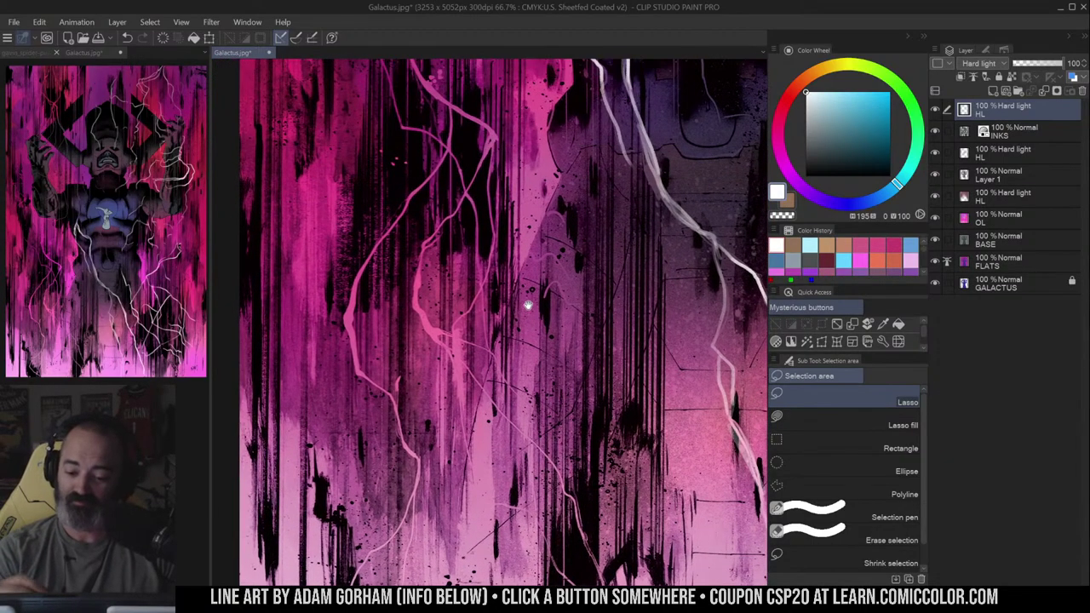
pyautogui.moveTo(496, 64); pyautogui.dragTo(528, 156)
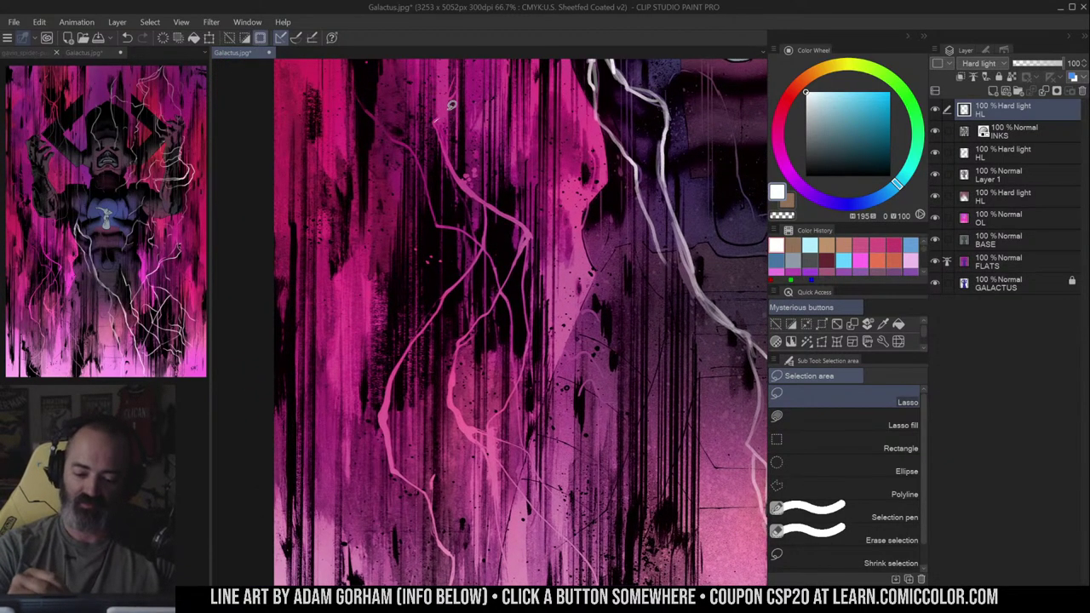
pyautogui.press('b')
pyautogui.moveTo(438, 141)
pyautogui.mouseDown()
pyautogui.moveTo(522, 249)
pyautogui.moveTo(457, 348)
pyautogui.moveTo(465, 340)
pyautogui.mouseUp()
pyautogui.moveTo(502, 310)
pyautogui.mouseDown()
pyautogui.moveTo(520, 218)
pyautogui.moveTo(473, 275)
pyautogui.moveTo(469, 318)
pyautogui.moveTo(492, 342)
pyautogui.moveTo(491, 272)
pyautogui.moveTo(467, 248)
pyautogui.moveTo(615, 432)
pyautogui.mouseUp()
pyautogui.scroll(-2, 614, 430)
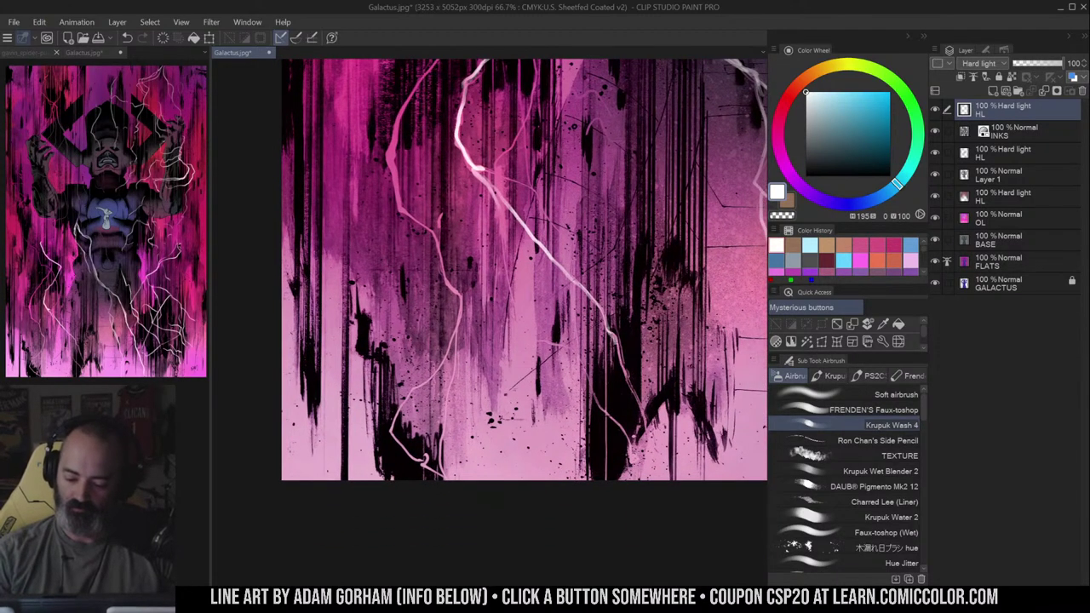
pyautogui.moveTo(615, 341); pyautogui.dragTo(654, 478)
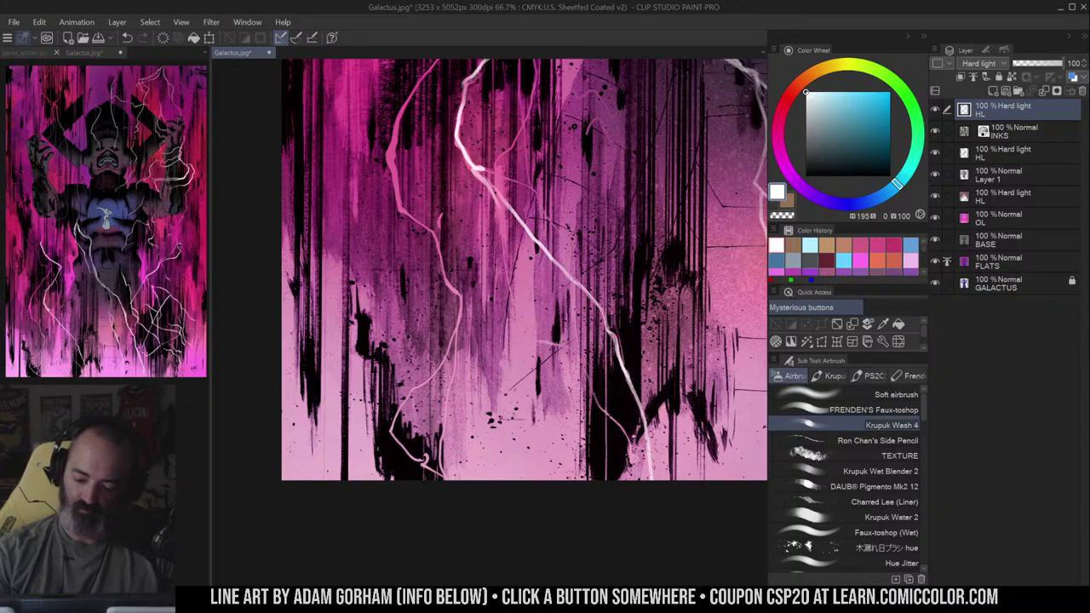
pyautogui.moveTo(554, 345)
pyautogui.mouseDown()
pyautogui.moveTo(582, 358)
pyautogui.moveTo(644, 479)
pyautogui.mouseUp()
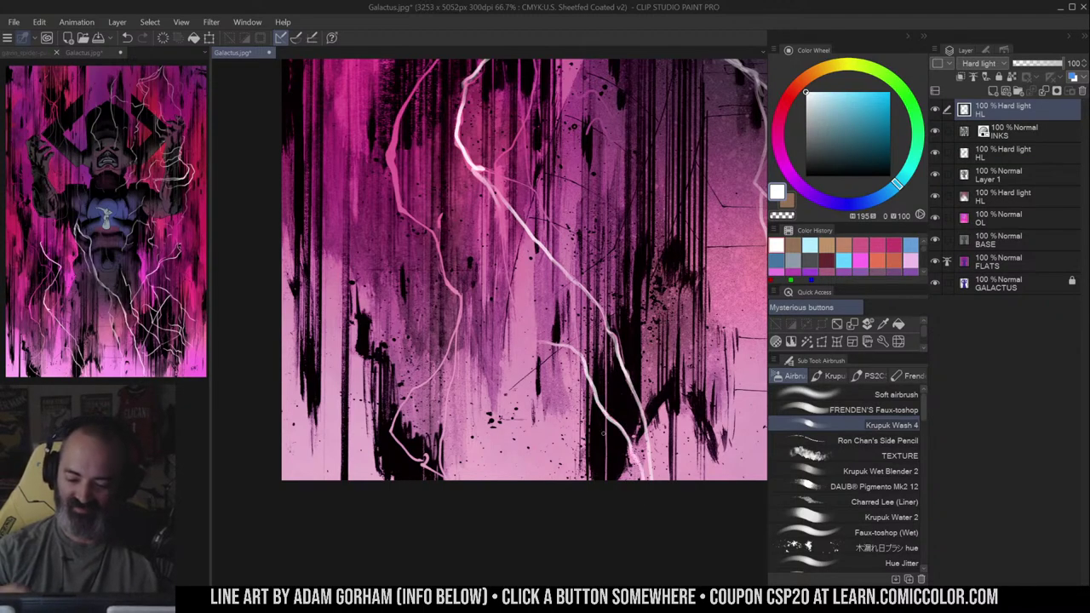
# - Trace in white the outer left background bolt, from its upper curve to the fork near the lower edge
pyautogui.moveTo(438, 228)
pyautogui.mouseDown()
pyautogui.moveTo(460, 318)
pyautogui.moveTo(443, 460)
pyautogui.mouseUp()
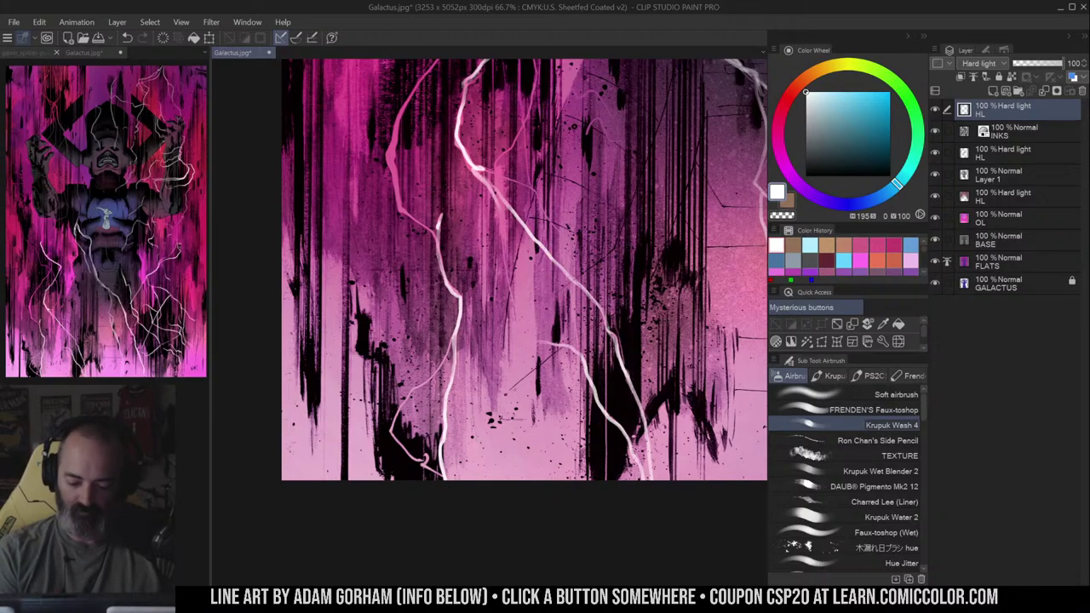
pyautogui.moveTo(450, 341)
pyautogui.mouseDown()
pyautogui.moveTo(397, 421)
pyautogui.moveTo(416, 458)
pyautogui.moveTo(444, 479)
pyautogui.moveTo(469, 369)
pyautogui.moveTo(500, 492)
pyautogui.mouseUp()
pyautogui.moveTo(529, 93); pyautogui.dragTo(534, 127)
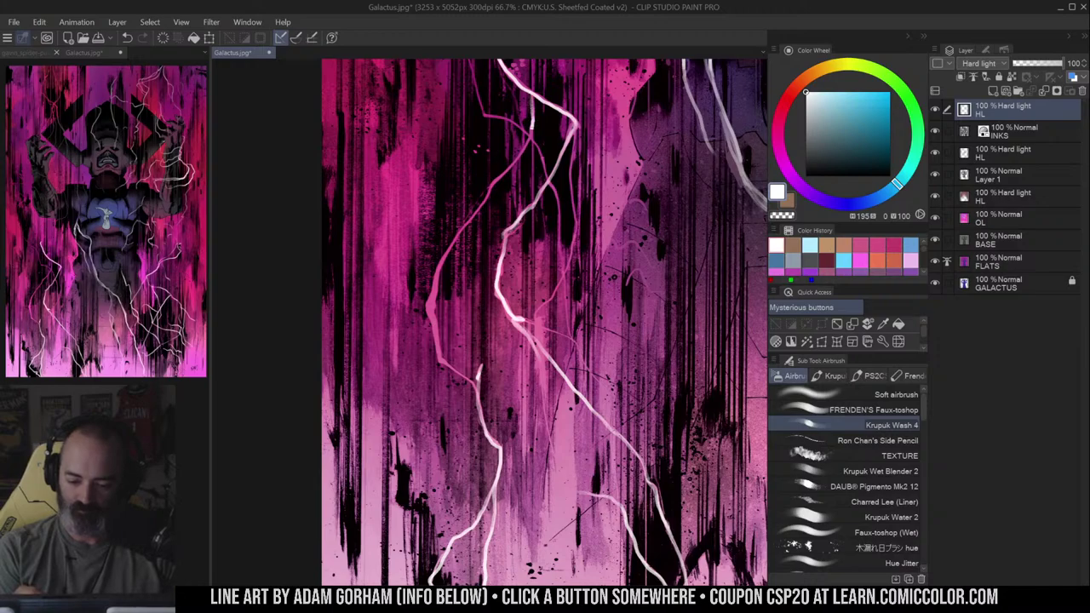
pyautogui.moveTo(492, 183); pyautogui.dragTo(469, 223)
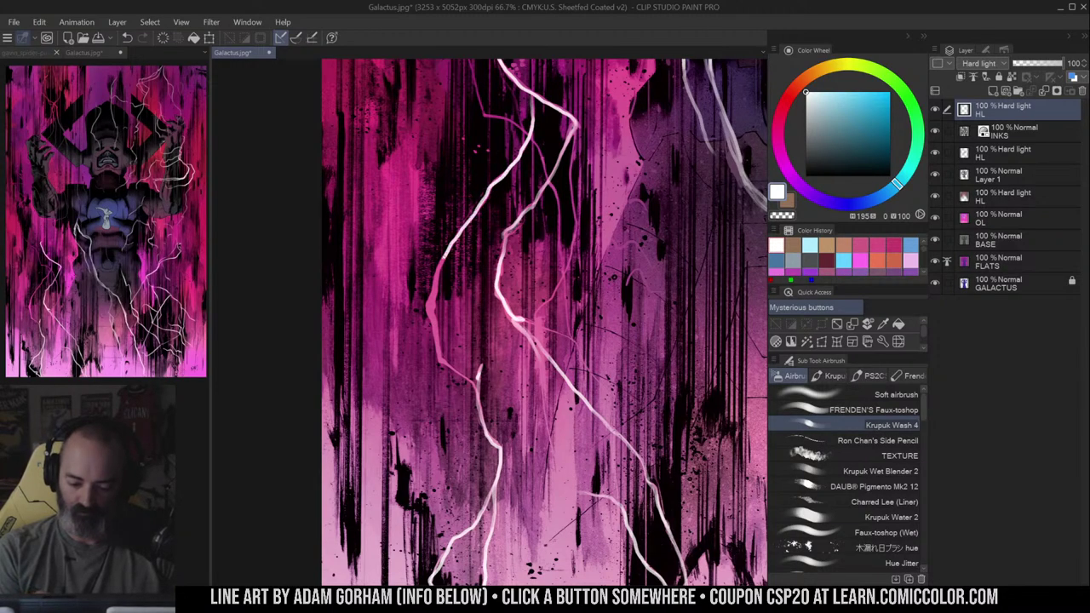
pyautogui.moveTo(445, 257); pyautogui.dragTo(428, 314)
pyautogui.moveTo(438, 269)
pyautogui.mouseDown()
pyautogui.moveTo(429, 329)
pyautogui.moveTo(479, 389)
pyautogui.moveTo(480, 369)
pyautogui.mouseUp()
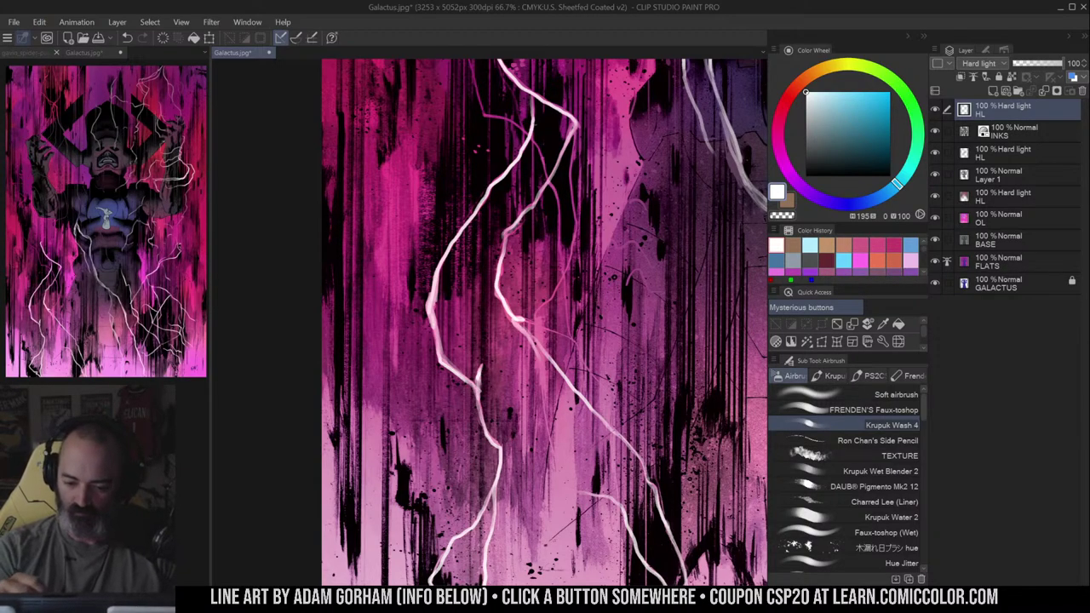
# - Paint white over the thin strands that cross between the two bolts in the left background
pyautogui.moveTo(532, 140)
pyautogui.mouseDown()
pyautogui.moveTo(553, 187)
pyautogui.moveTo(571, 339)
pyautogui.mouseUp()
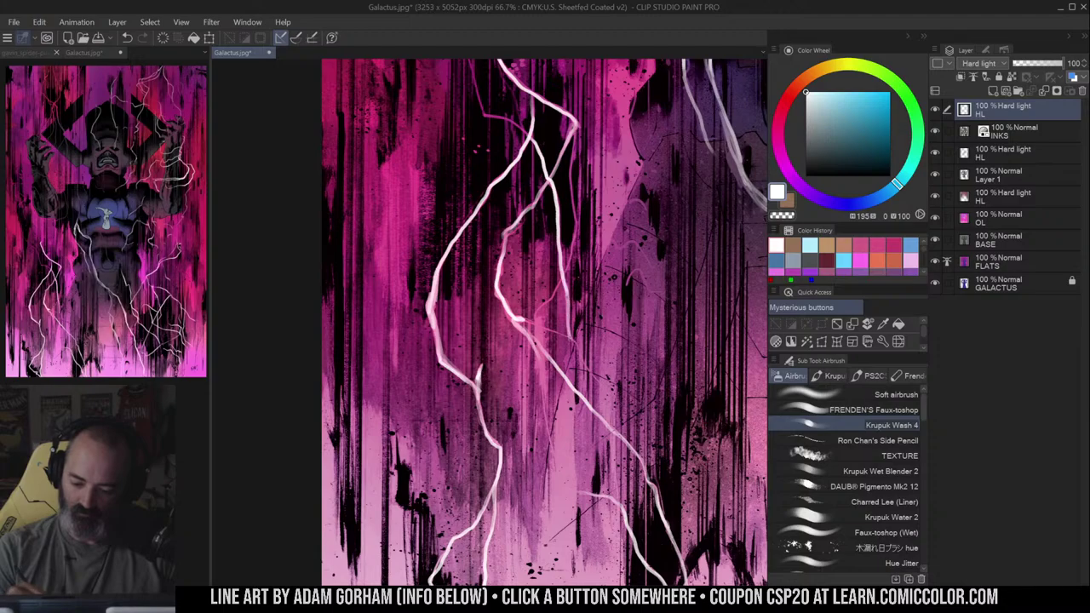
pyautogui.moveTo(576, 128)
pyautogui.mouseDown()
pyautogui.moveTo(572, 235)
pyautogui.moveTo(537, 323)
pyautogui.moveTo(610, 392)
pyautogui.mouseUp()
pyautogui.moveTo(551, 253); pyautogui.dragTo(581, 368)
# - Trace in white the long strand climbing from the crossing bolts up the far left background beside the forearm
pyautogui.moveTo(441, 96)
pyautogui.mouseDown()
pyautogui.moveTo(442, 128)
pyautogui.moveTo(499, 183)
pyautogui.moveTo(526, 253)
pyautogui.moveTo(573, 275)
pyautogui.mouseUp()
pyautogui.moveTo(553, 230)
pyautogui.mouseDown()
pyautogui.moveTo(569, 278)
pyautogui.moveTo(574, 379)
pyautogui.mouseUp()
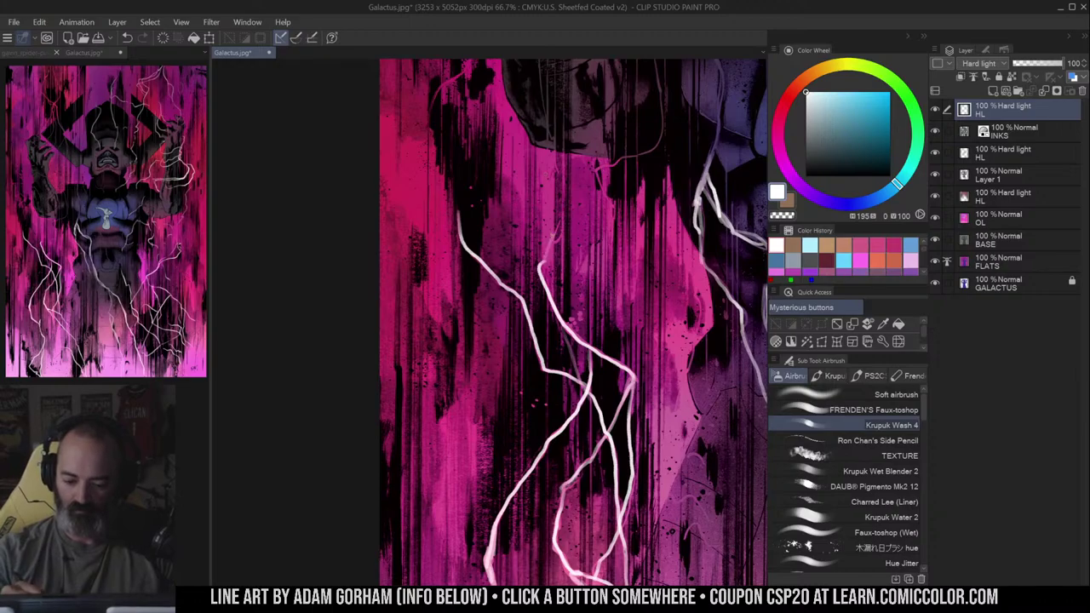
pyautogui.moveTo(460, 216)
pyautogui.mouseDown()
pyautogui.moveTo(431, 102)
pyautogui.moveTo(439, 81)
pyautogui.moveTo(469, 69)
pyautogui.mouseUp()
pyautogui.moveTo(603, 145); pyautogui.dragTo(557, 256)
pyautogui.moveTo(408, 188); pyautogui.dragTo(426, 168)
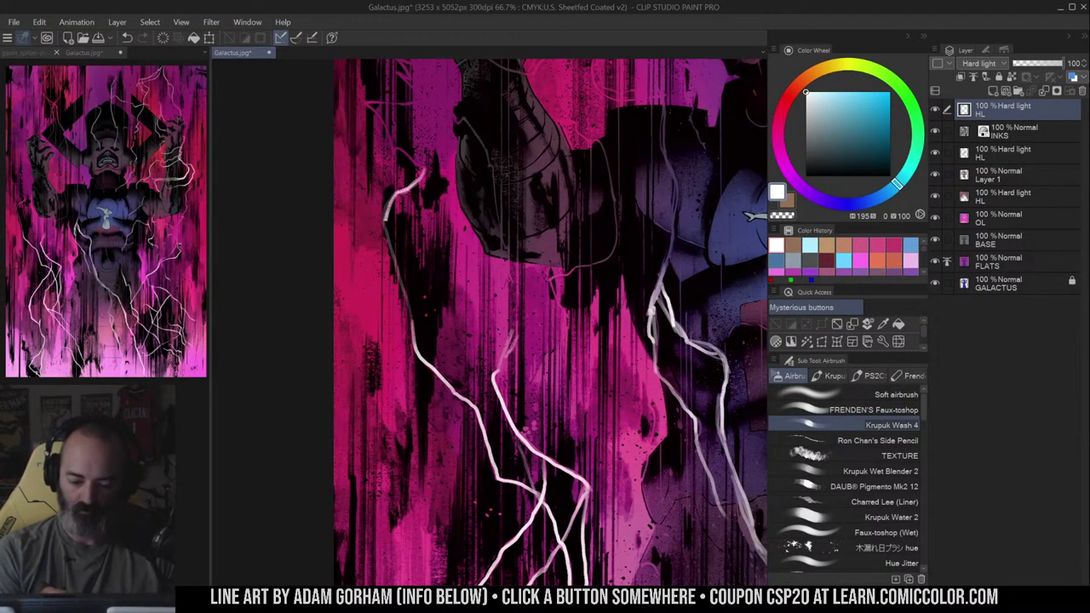
pyautogui.moveTo(389, 219); pyautogui.dragTo(388, 259)
# - Paint white along the bolt looping around the elbow of the raised arm on the artwork's left side
pyautogui.moveTo(537, 264); pyautogui.dragTo(555, 307)
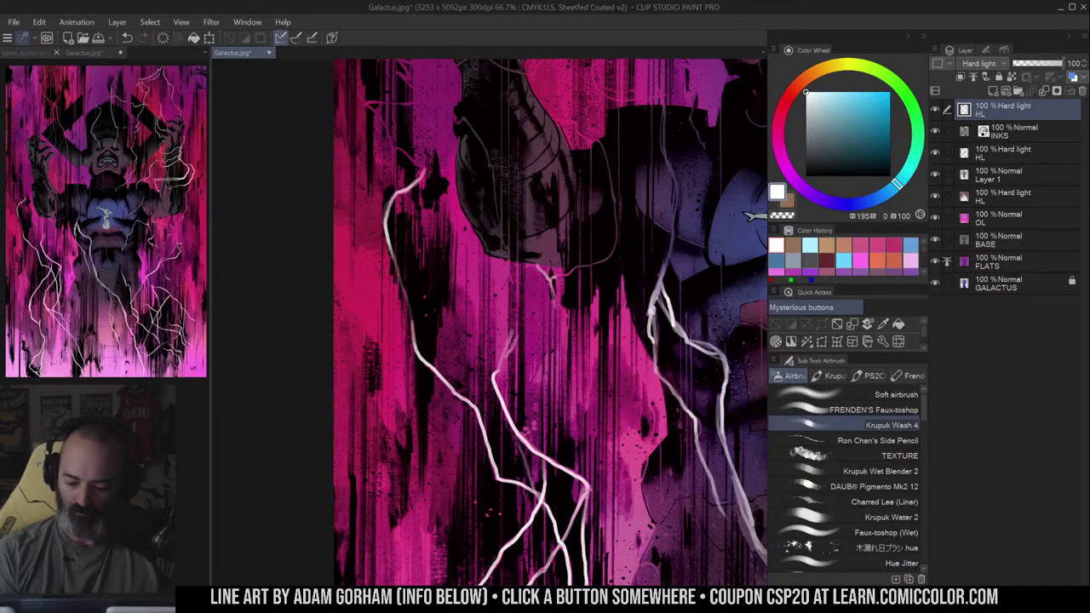
pyautogui.moveTo(614, 250)
pyautogui.mouseDown()
pyautogui.moveTo(604, 150)
pyautogui.moveTo(556, 121)
pyautogui.mouseUp()
pyautogui.moveTo(588, 170); pyautogui.dragTo(574, 190)
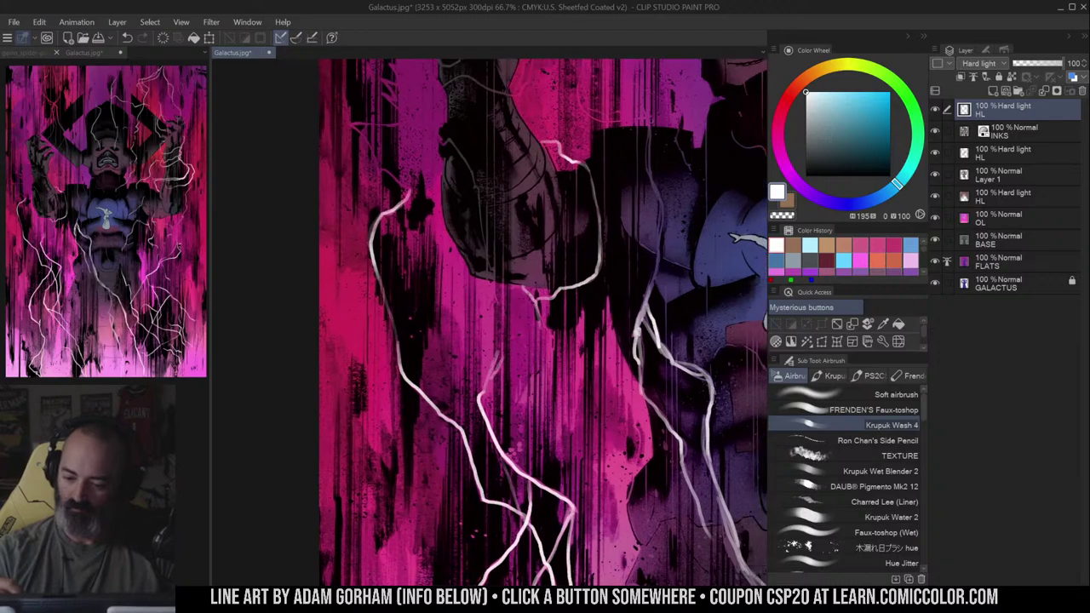
# - Trace in white the bolt running from the helmet horn down over the left-side shoulder, and the curled strand around the wrist
pyautogui.moveTo(647, 118)
pyautogui.mouseDown()
pyautogui.moveTo(664, 244)
pyautogui.moveTo(652, 307)
pyautogui.moveTo(679, 142)
pyautogui.moveTo(686, 166)
pyautogui.moveTo(636, 226)
pyautogui.mouseUp()
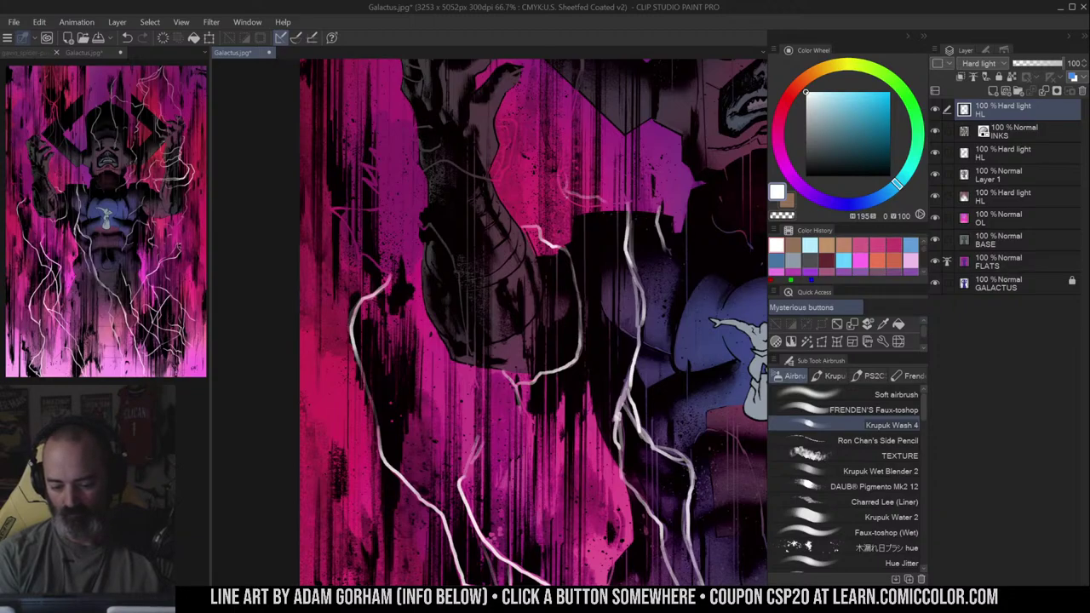
pyautogui.moveTo(566, 197)
pyautogui.mouseDown()
pyautogui.moveTo(621, 206)
pyautogui.moveTo(644, 189)
pyautogui.mouseUp()
pyautogui.moveTo(576, 164); pyautogui.dragTo(624, 173)
pyautogui.moveTo(607, 201)
pyautogui.mouseDown()
pyautogui.moveTo(623, 203)
pyautogui.moveTo(569, 281)
pyautogui.mouseUp()
pyautogui.moveTo(555, 79)
pyautogui.mouseDown()
pyautogui.moveTo(567, 127)
pyautogui.moveTo(553, 249)
pyautogui.mouseUp()
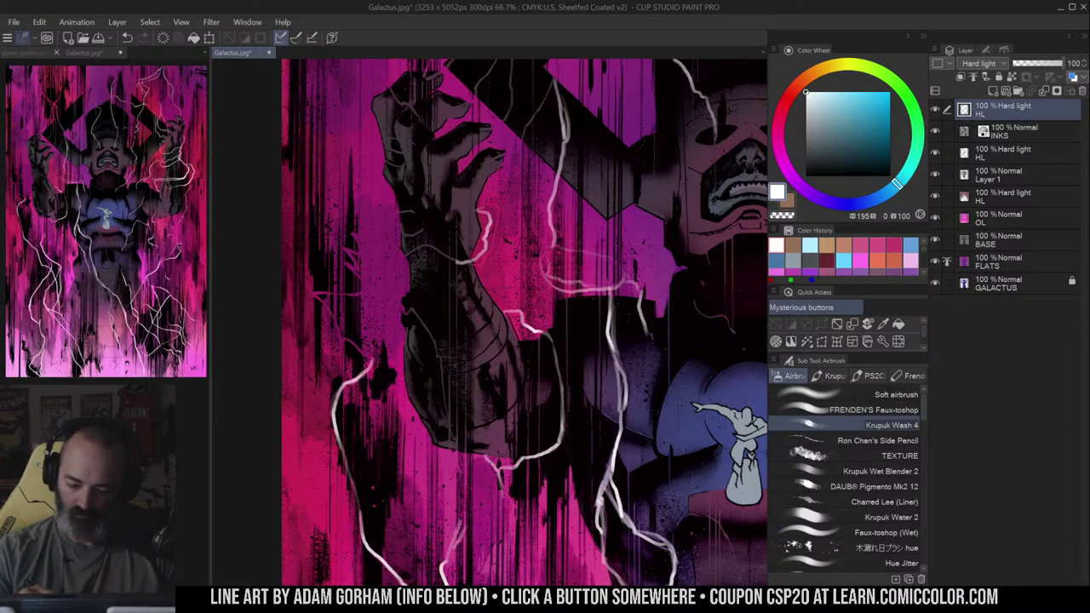
pyautogui.moveTo(458, 263); pyautogui.dragTo(407, 247)
pyautogui.moveTo(468, 261)
pyautogui.mouseDown()
pyautogui.moveTo(492, 248)
pyautogui.moveTo(479, 207)
pyautogui.mouseUp()
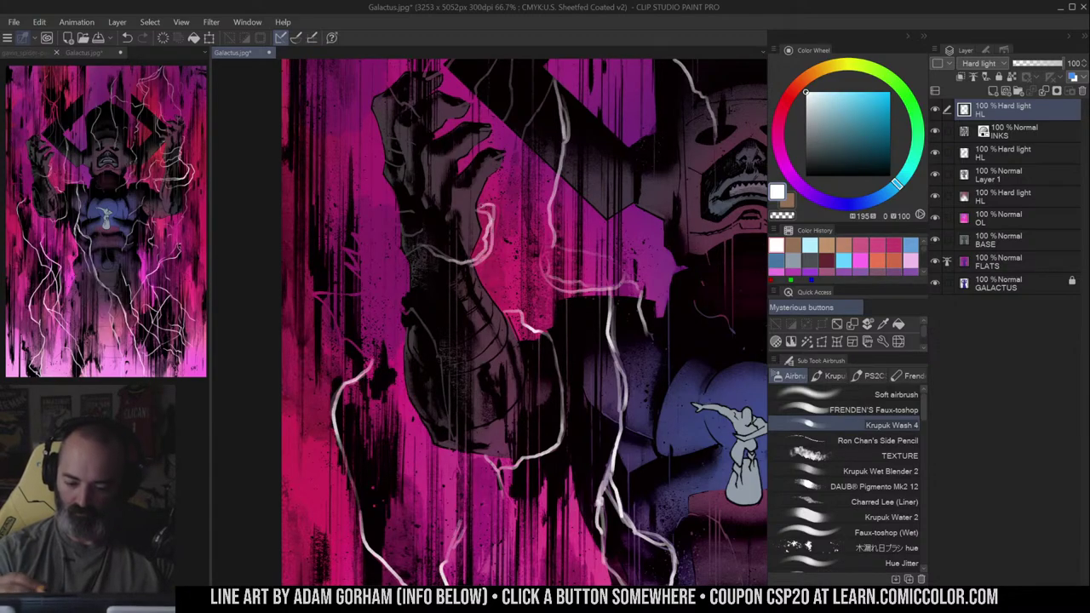
# - Move the top HL highlight layer below the INKS layer
pyautogui.keyDown('alt'); pyautogui.click(601, 280); pyautogui.keyUp('alt')
pyautogui.keyDown('alt'); pyautogui.click(584, 236); pyautogui.keyUp('alt')
pyautogui.press('m')
pyautogui.moveTo(1010, 110)
pyautogui.mouseDown()
pyautogui.moveTo(1011, 143)
pyautogui.moveTo(1010, 106)
pyautogui.mouseUp()
pyautogui.keyDown('ctrl'); pyautogui.keyDown('alt'); pyautogui.click(675, 221); pyautogui.keyUp('alt'); pyautogui.keyUp('ctrl')
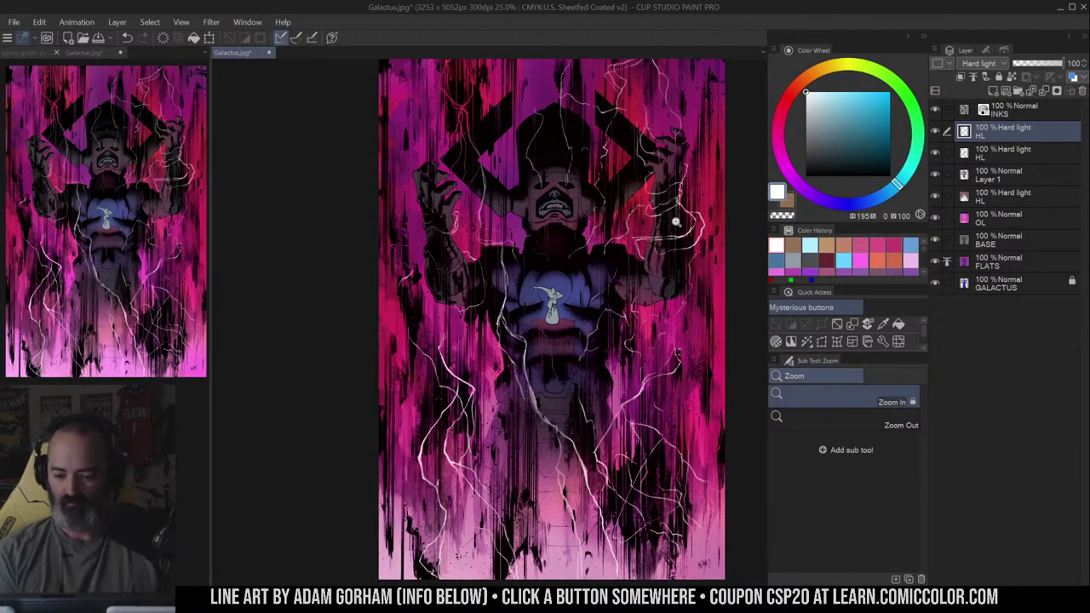
# - Paint white along the jagged bolt beside the left-side wrist and the short strands over the knuckles and fingertips
pyautogui.click(587, 245)
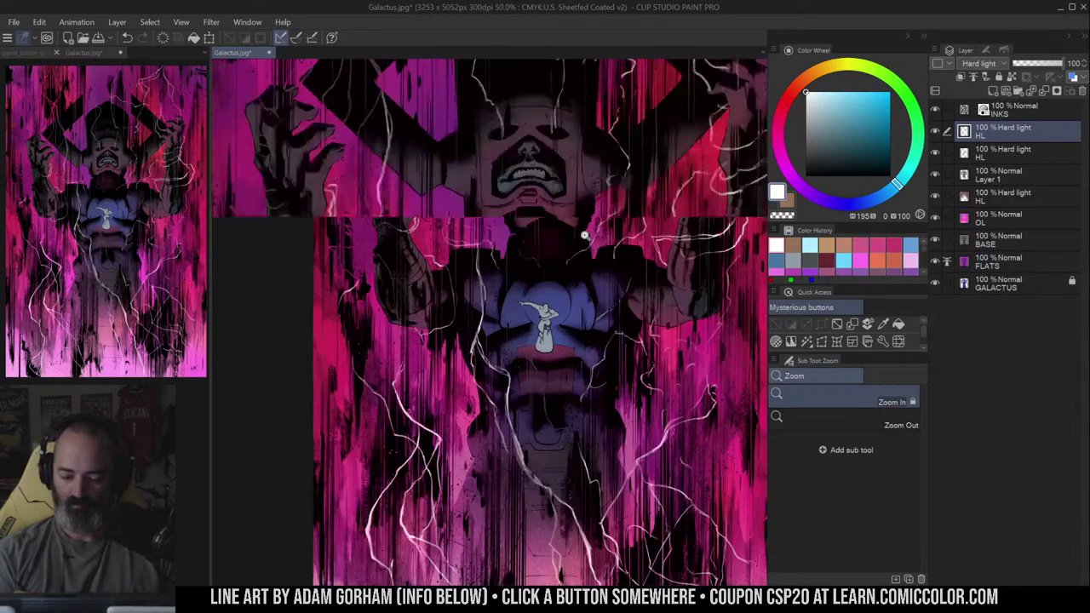
pyautogui.click(516, 294)
pyautogui.press('b')
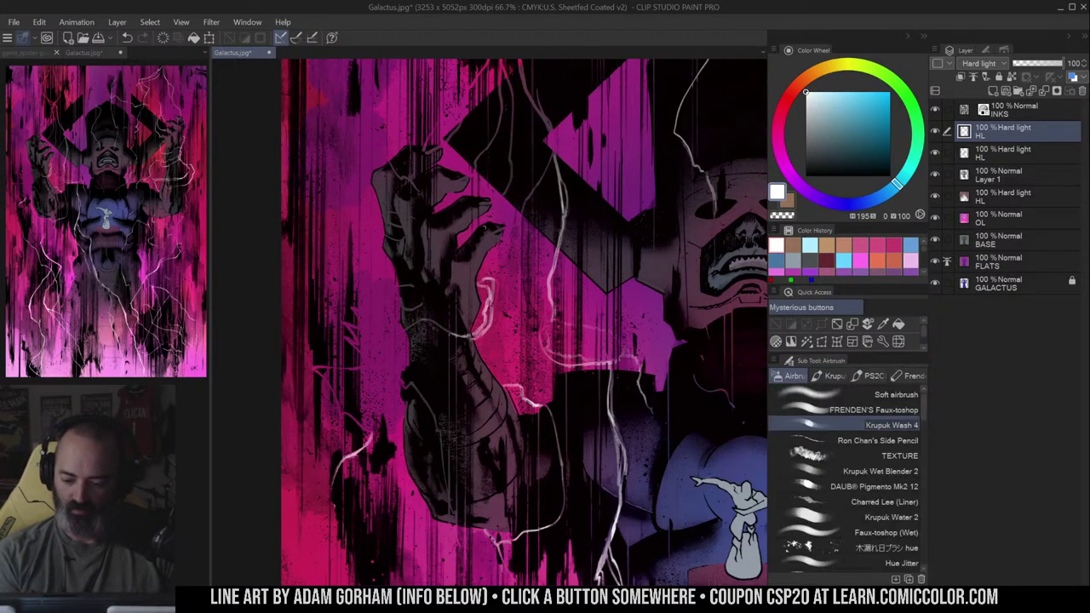
pyautogui.moveTo(457, 334)
pyautogui.mouseDown()
pyautogui.moveTo(404, 327)
pyautogui.moveTo(424, 303)
pyautogui.mouseUp()
pyautogui.moveTo(567, 258); pyautogui.dragTo(676, 172)
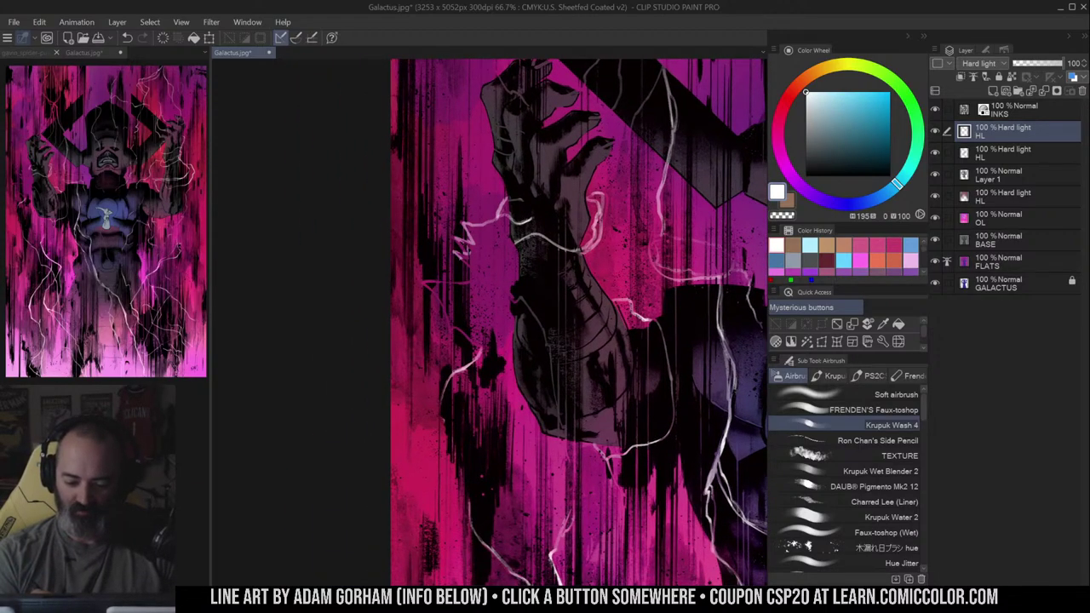
pyautogui.moveTo(466, 257)
pyautogui.mouseDown()
pyautogui.moveTo(463, 283)
pyautogui.moveTo(424, 282)
pyautogui.moveTo(480, 350)
pyautogui.mouseUp()
pyautogui.moveTo(527, 253); pyautogui.dragTo(470, 381)
pyautogui.moveTo(430, 256); pyautogui.dragTo(460, 279)
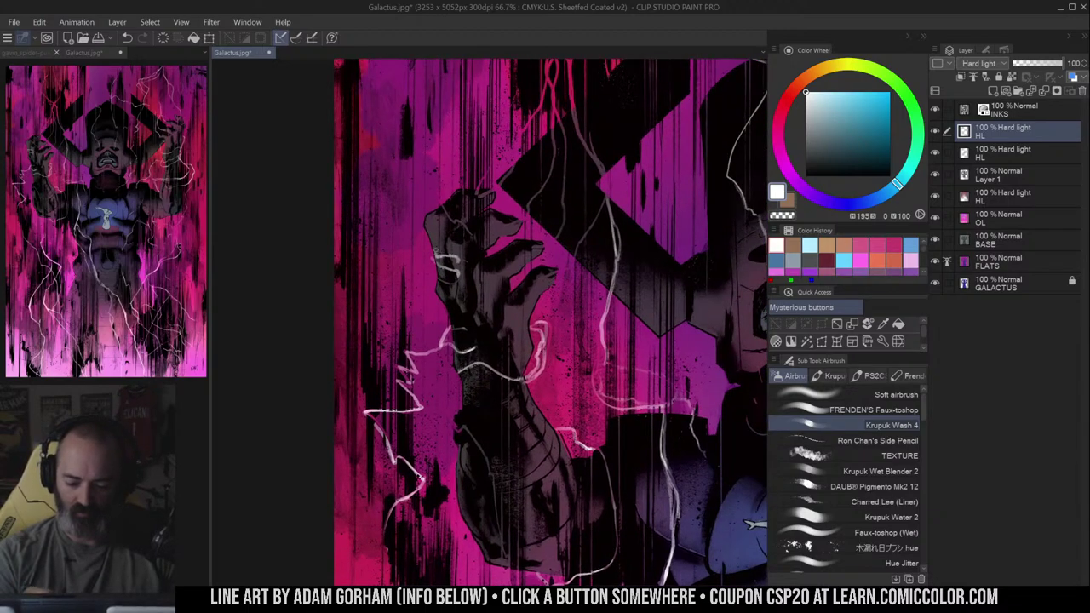
pyautogui.moveTo(441, 203)
pyautogui.mouseDown()
pyautogui.moveTo(464, 185)
pyautogui.moveTo(479, 194)
pyautogui.moveTo(491, 171)
pyautogui.mouseUp()
# - Trace in white the looping bolts that descend from the artwork's upper edge, cross above the raised hand and split over the horn
pyautogui.moveTo(562, 112)
pyautogui.mouseDown()
pyautogui.moveTo(534, 251)
pyautogui.moveTo(552, 158)
pyautogui.moveTo(545, 191)
pyautogui.mouseUp()
pyautogui.moveTo(506, 87); pyautogui.dragTo(541, 211)
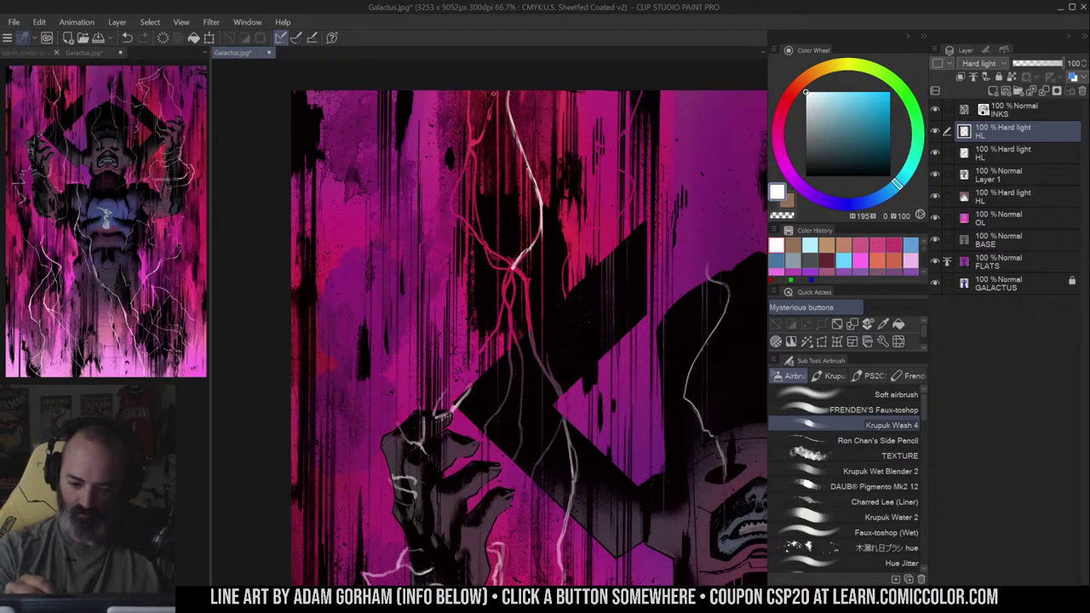
pyautogui.moveTo(493, 98)
pyautogui.mouseDown()
pyautogui.moveTo(454, 211)
pyautogui.moveTo(488, 247)
pyautogui.mouseUp()
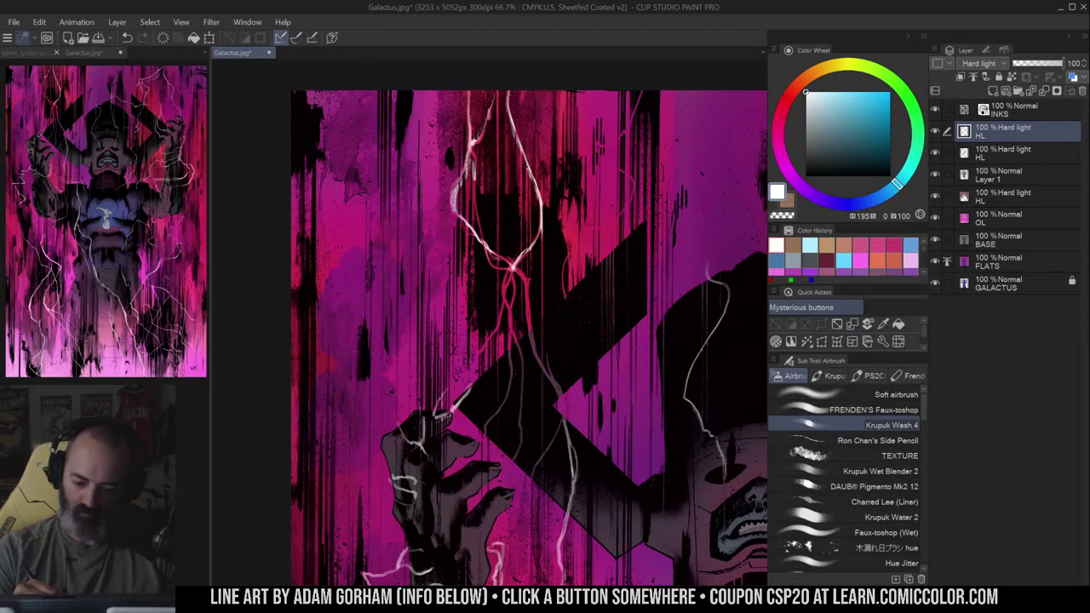
pyautogui.moveTo(469, 164)
pyautogui.mouseDown()
pyautogui.moveTo(487, 246)
pyautogui.moveTo(564, 400)
pyautogui.mouseUp()
pyautogui.moveTo(503, 276)
pyautogui.mouseDown()
pyautogui.moveTo(507, 294)
pyautogui.moveTo(478, 353)
pyautogui.mouseUp()
pyautogui.moveTo(531, 307); pyautogui.dragTo(545, 204)
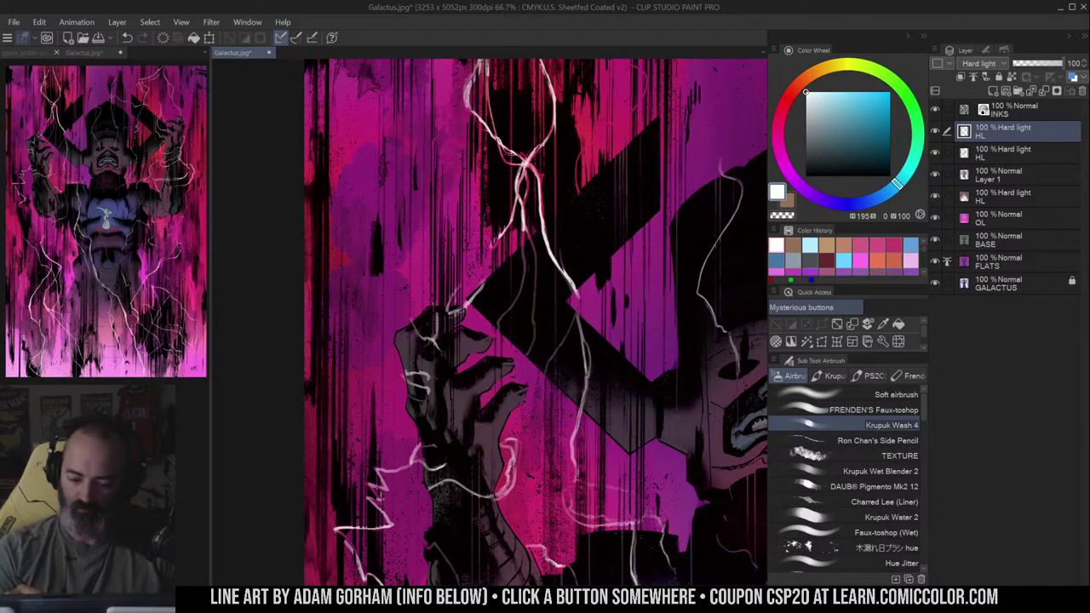
# - Paint white along the thin strands running down across the horn and toward the fingertips of the raised hand
pyautogui.moveTo(537, 294); pyautogui.dragTo(528, 358)
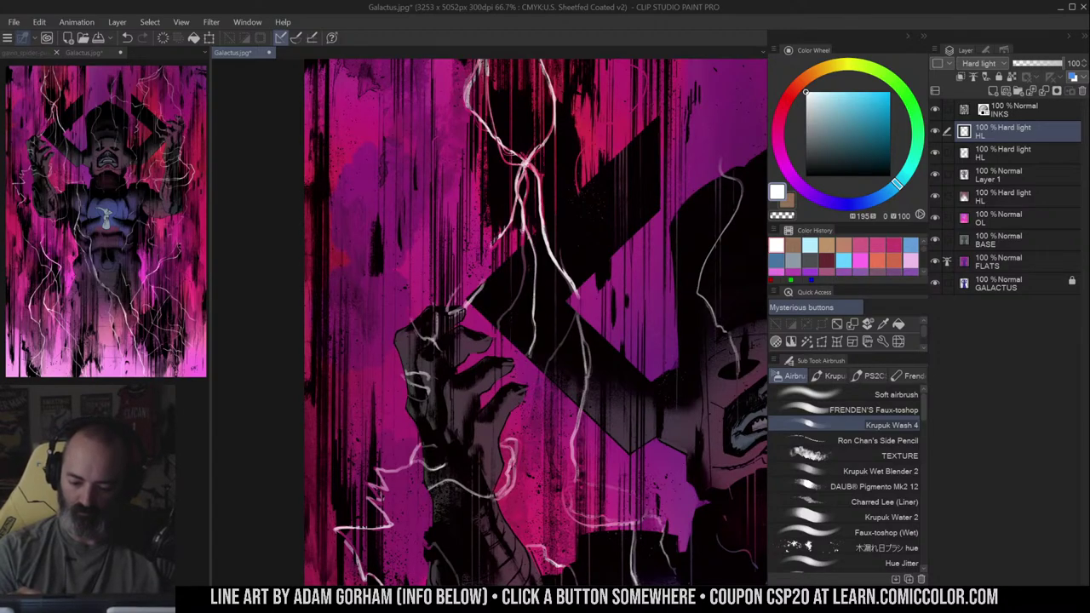
pyautogui.moveTo(523, 228)
pyautogui.mouseDown()
pyautogui.moveTo(496, 338)
pyautogui.moveTo(497, 383)
pyautogui.mouseUp()
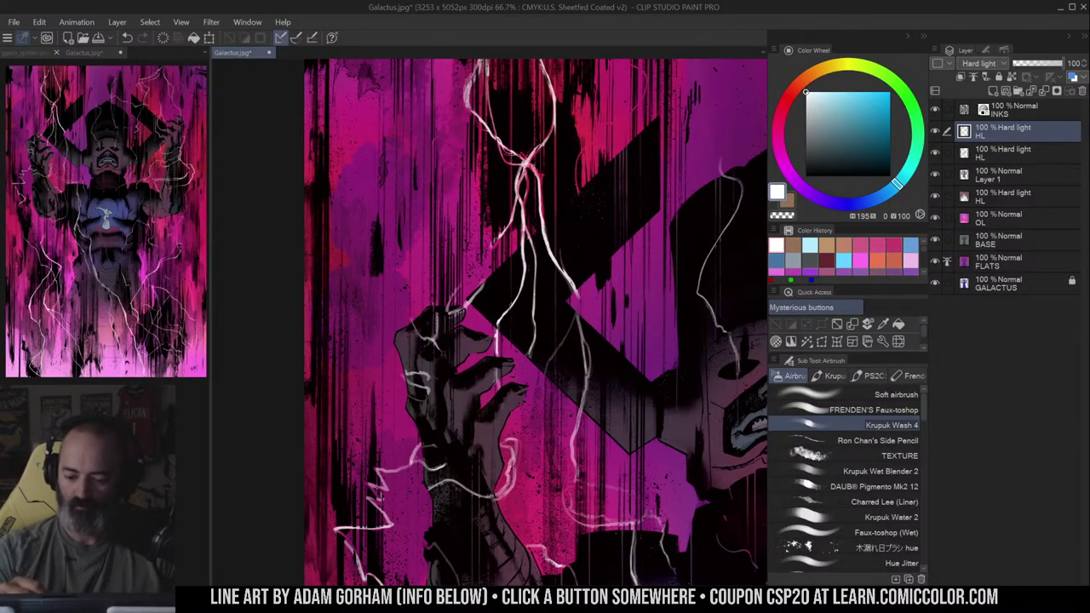
pyautogui.moveTo(506, 235); pyautogui.dragTo(450, 305)
# - Paint white along the strand reaching the raised fingertips and the hooked bolt descending from the artwork's upper edge above the horn
pyautogui.moveTo(545, 205); pyautogui.dragTo(496, 284)
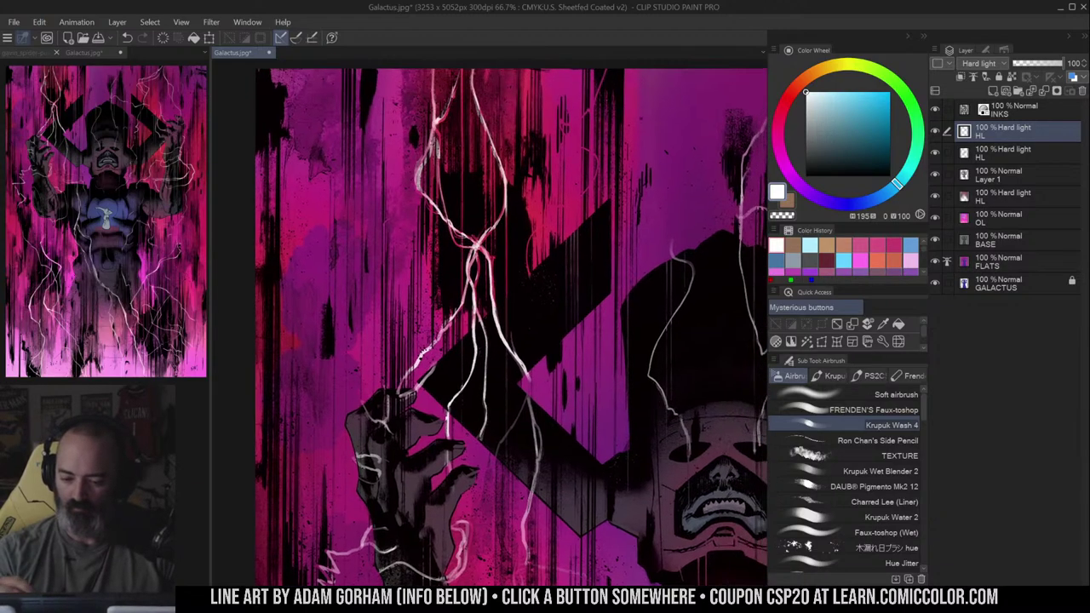
pyautogui.moveTo(606, 90); pyautogui.dragTo(583, 173)
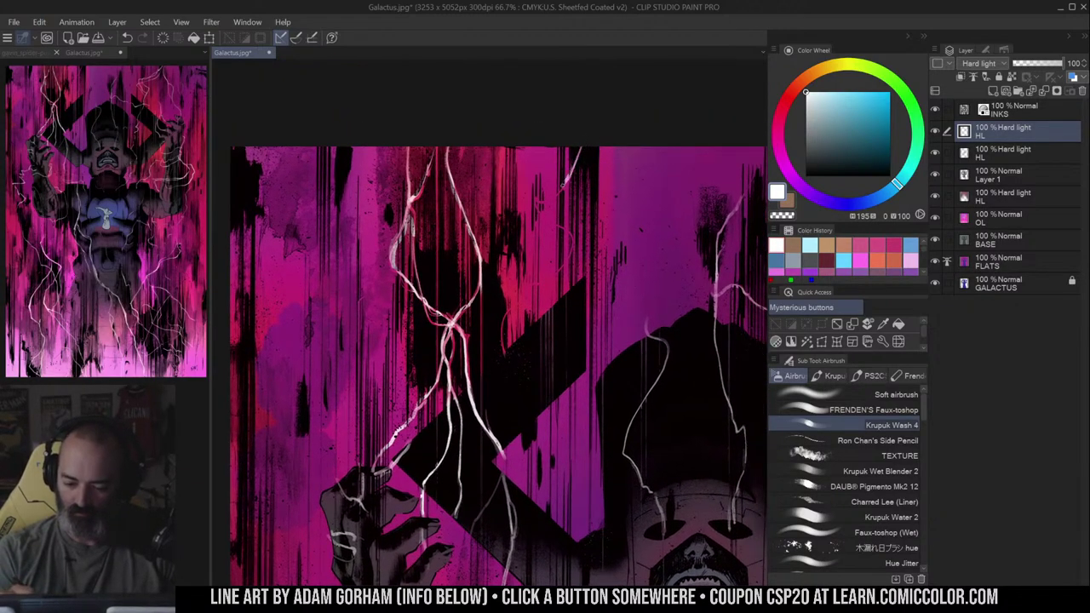
pyautogui.moveTo(534, 201); pyautogui.dragTo(561, 226)
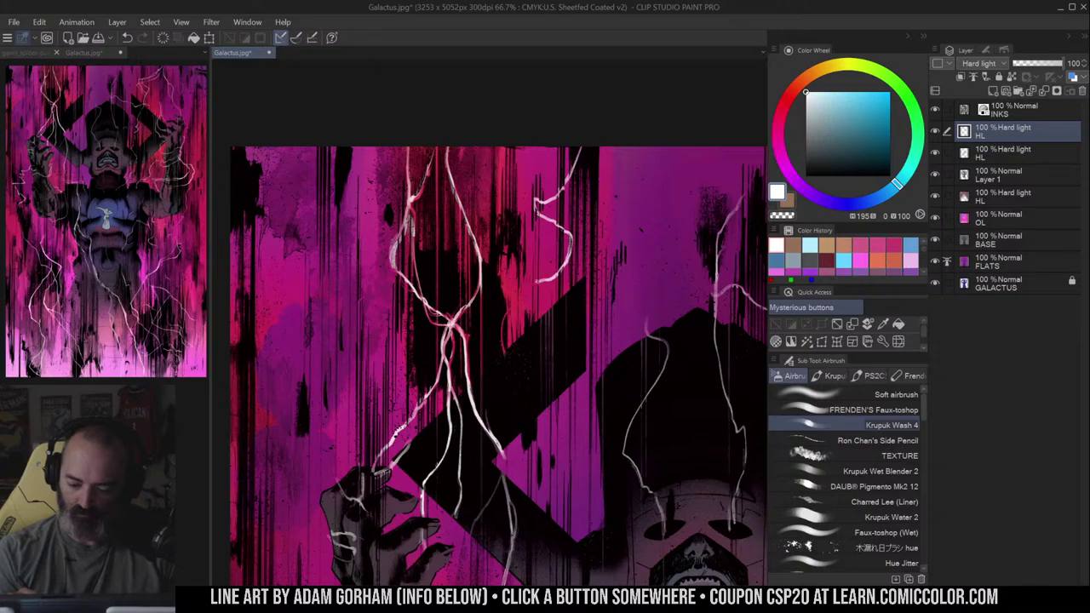
# - Review the lightning highlights across the whole artwork, from the raised hands to the bolts at the base
pyautogui.keyDown('alt'); pyautogui.click(550, 345); pyautogui.keyUp('alt')
pyautogui.keyDown('alt'); pyautogui.click(551, 345); pyautogui.keyUp('alt')
pyautogui.moveTo(645, 320); pyautogui.dragTo(552, 134)
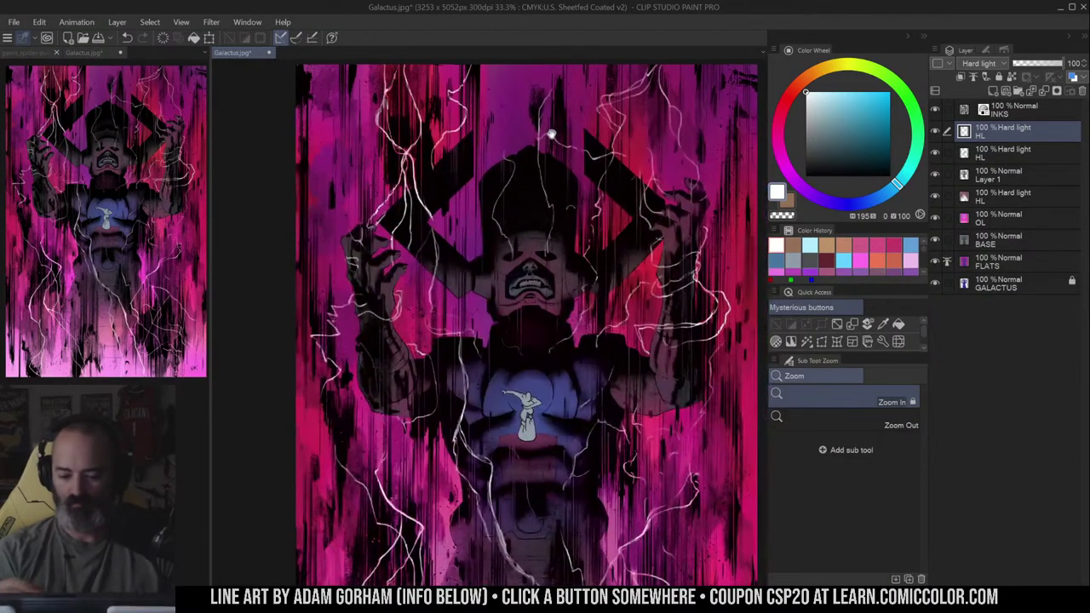
pyautogui.moveTo(535, 265); pyautogui.dragTo(606, 166)
pyautogui.moveTo(640, 316); pyautogui.dragTo(605, 194)
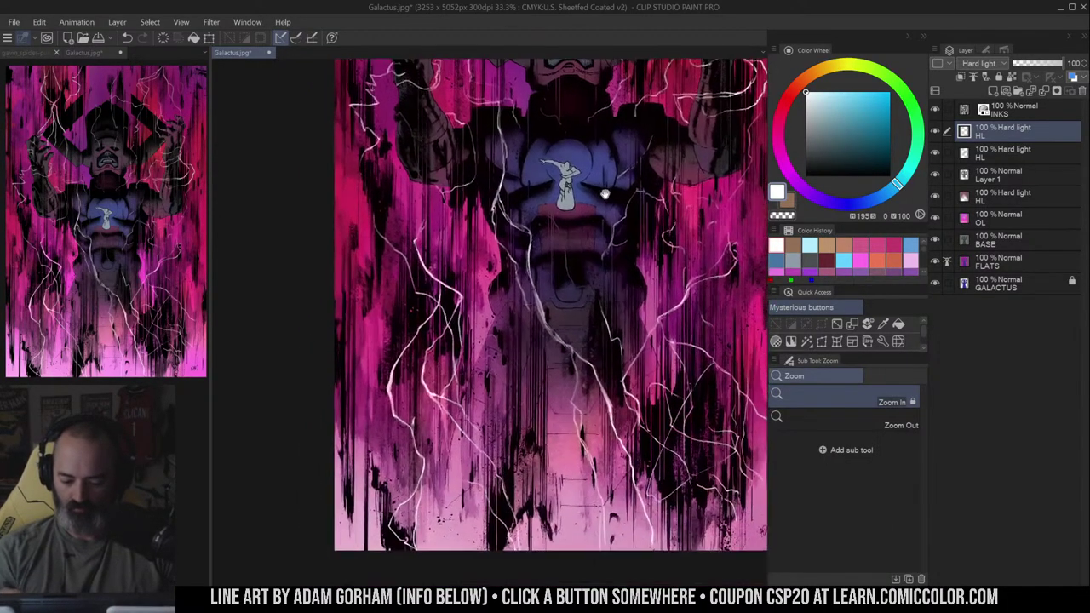
pyautogui.moveTo(556, 389); pyautogui.dragTo(567, 315)
pyautogui.moveTo(677, 165); pyautogui.dragTo(595, 345)
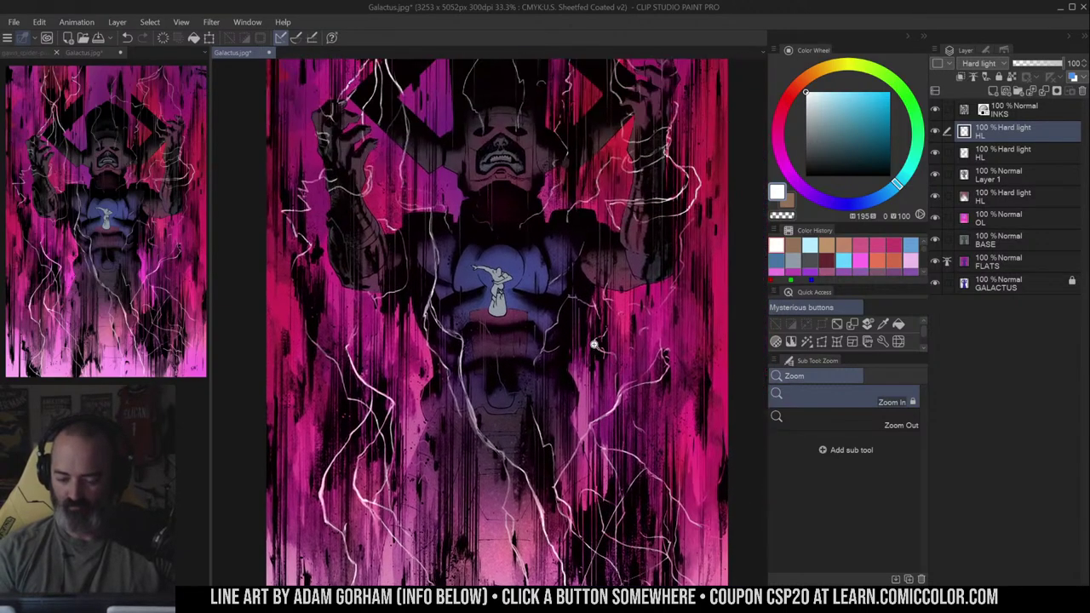
pyautogui.keyDown('alt'); pyautogui.click(618, 337); pyautogui.keyUp('alt')
pyautogui.scroll(-3, 661, 264)
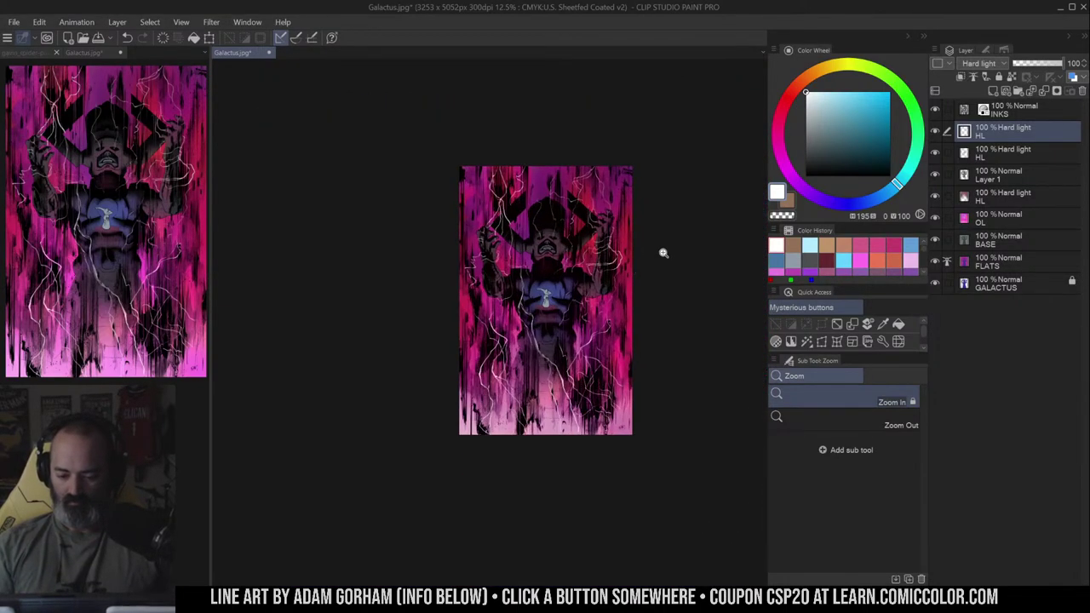
pyautogui.scroll(2, 663, 253)
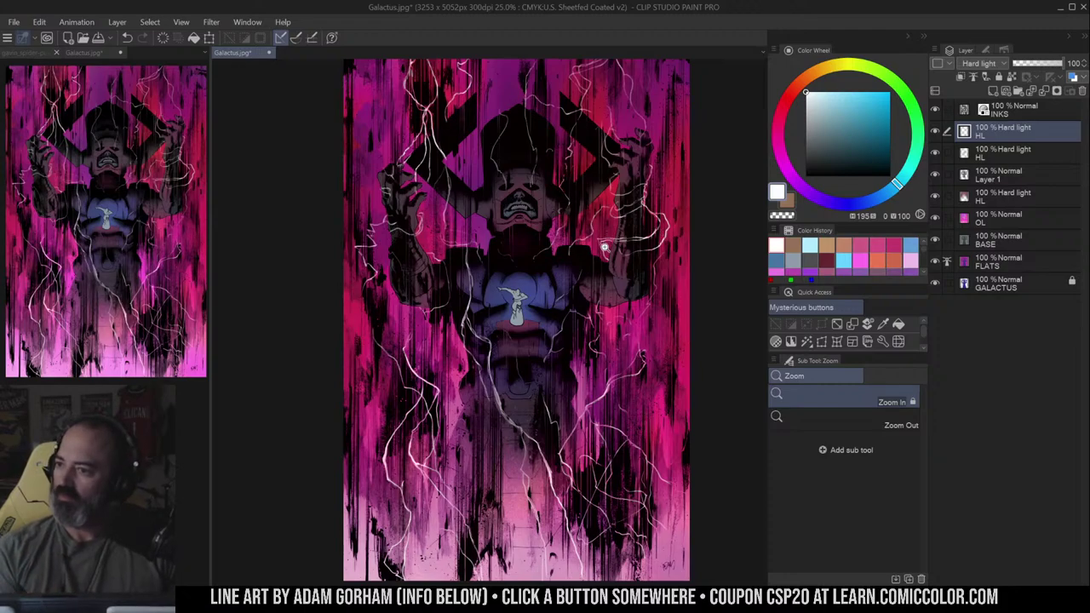
# - Lasso diagonal streaks across the figure and add a Level Correction layer from them above the top HL layer
pyautogui.press('m')
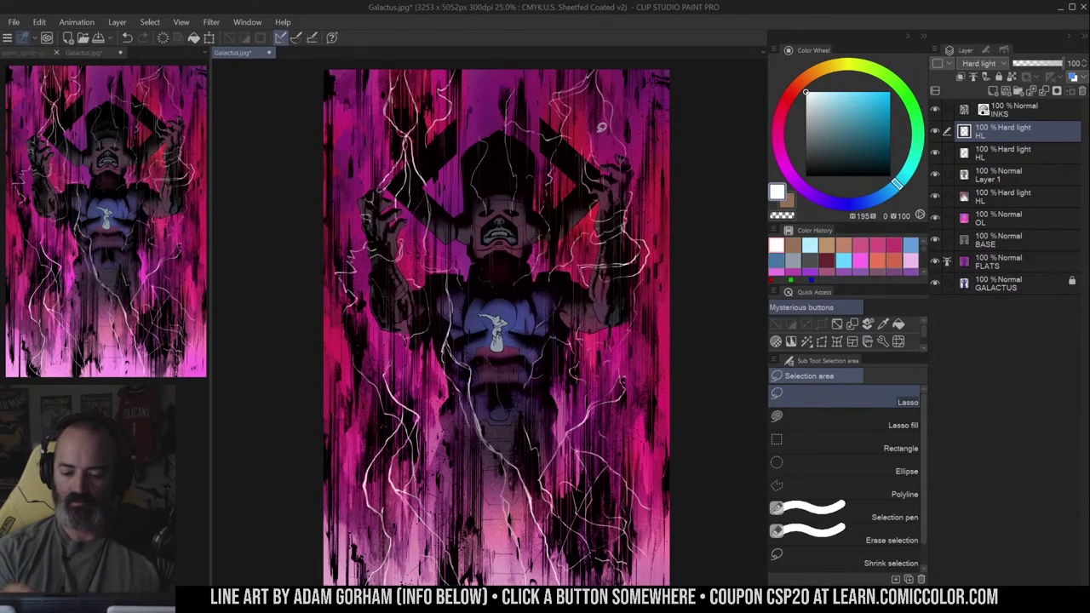
pyautogui.moveTo(500, 149); pyautogui.dragTo(632, 139)
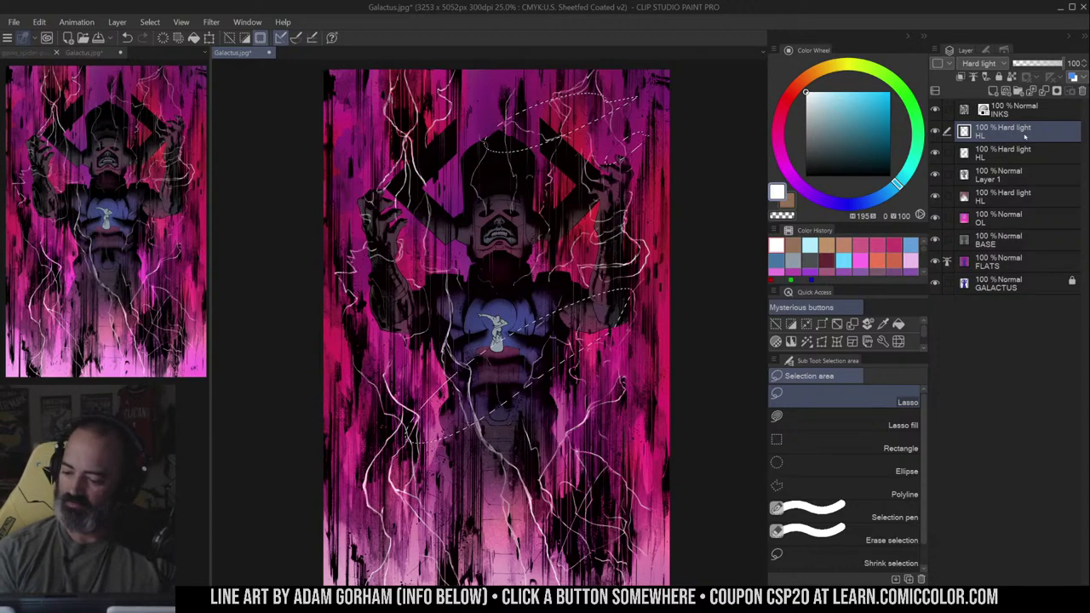
pyautogui.rightClick(1025, 136)
pyautogui.moveTo(1001, 171)
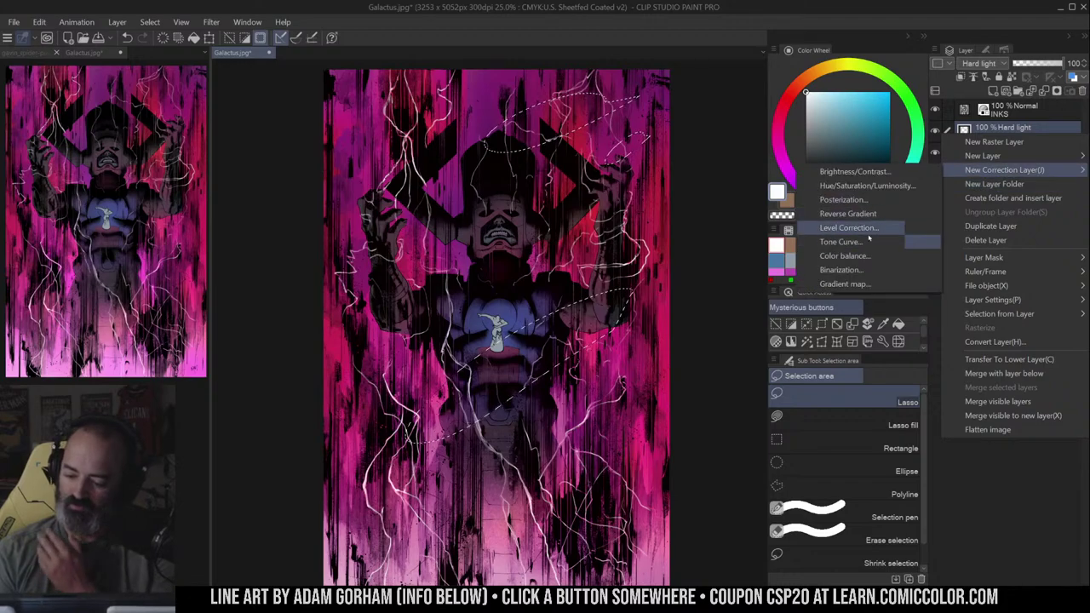
pyautogui.click(908, 228)
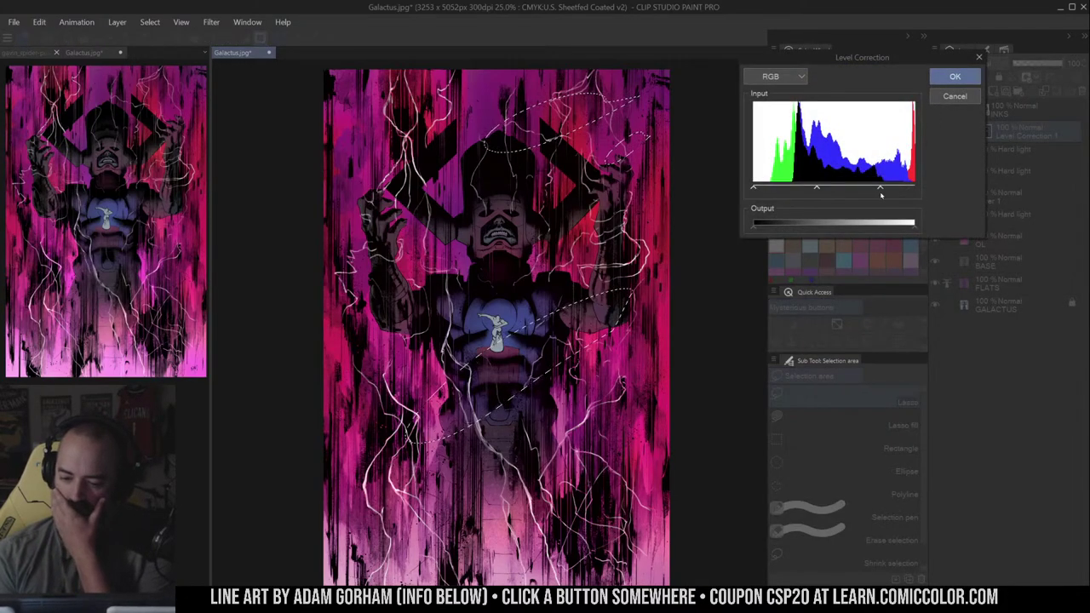
# - Brighten the selected streaks by lowering the RGB input white point and midtone of the level correction
pyautogui.moveTo(881, 193); pyautogui.dragTo(842, 192)
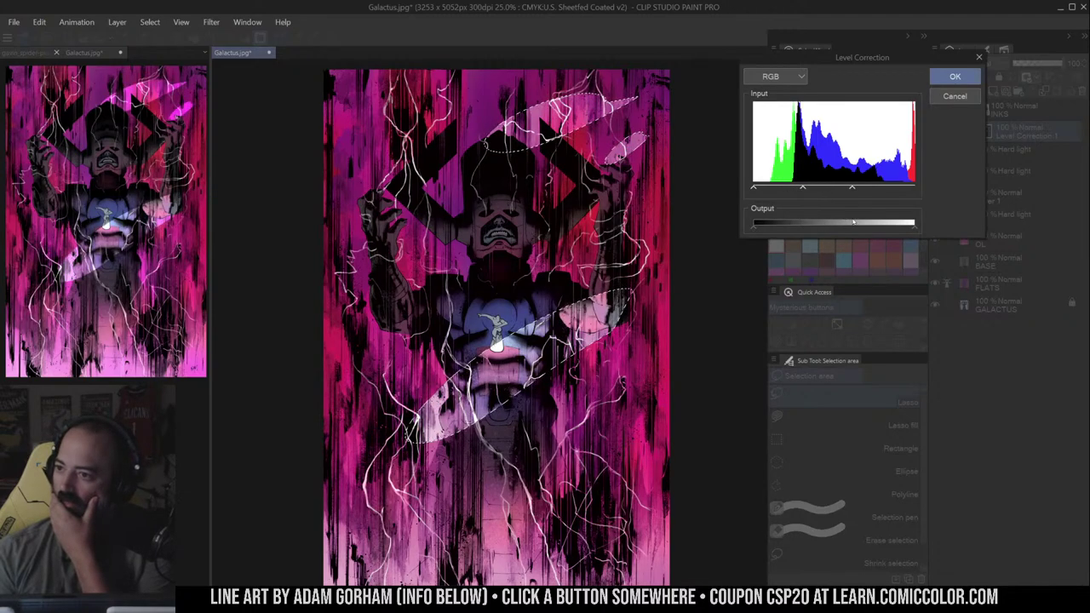
pyautogui.moveTo(845, 224); pyautogui.dragTo(840, 226)
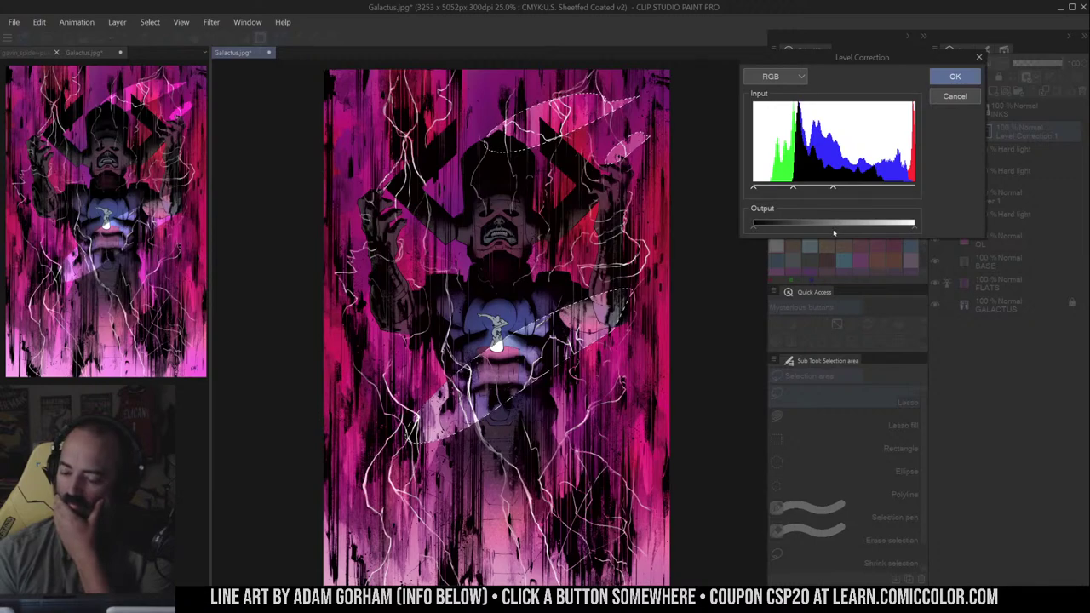
pyautogui.moveTo(833, 187); pyautogui.dragTo(830, 190)
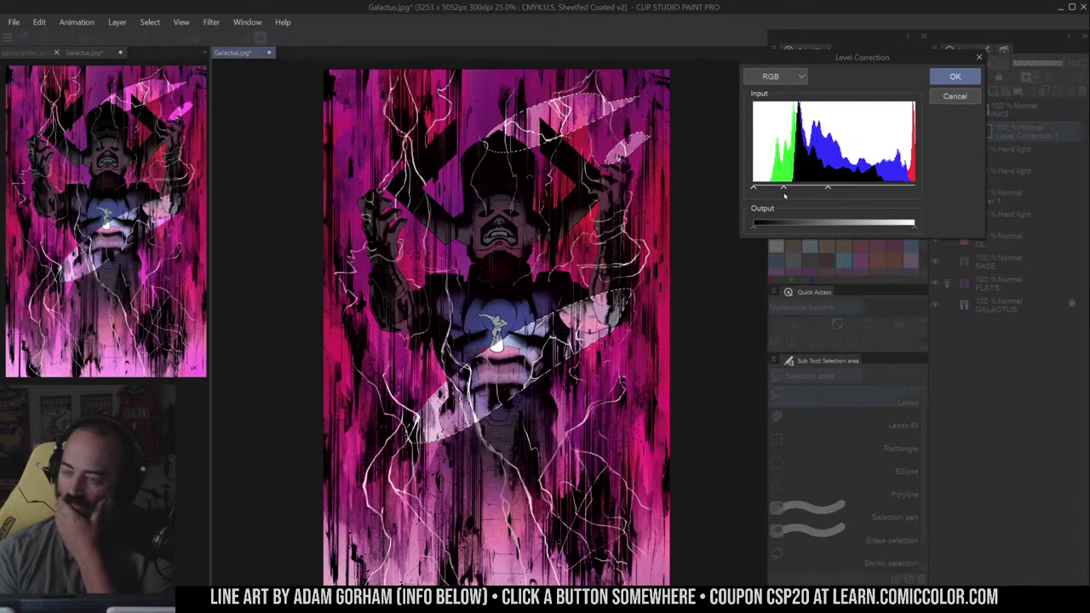
# - Lower the Red channel's input midtone slightly in the level correction and apply the settings
pyautogui.click(775, 76)
pyautogui.click(767, 102)
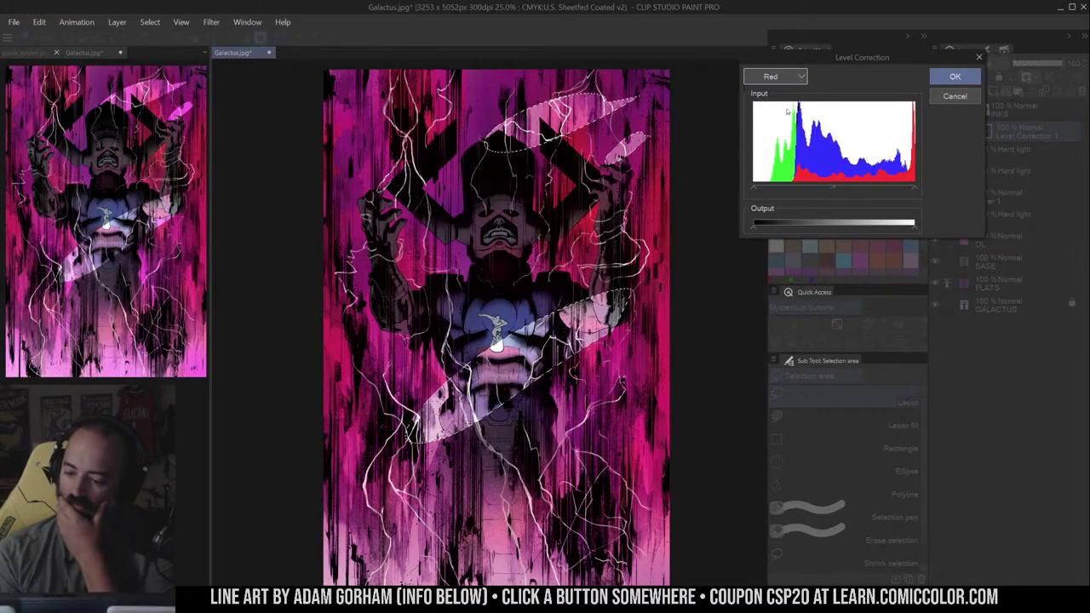
pyautogui.moveTo(835, 191); pyautogui.dragTo(839, 189)
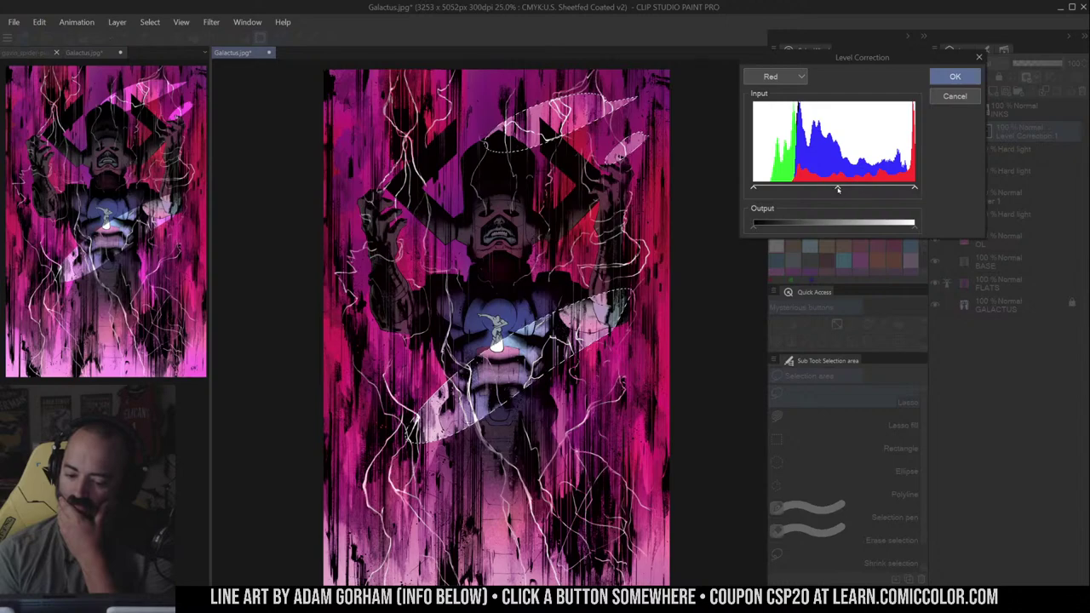
pyautogui.moveTo(847, 193); pyautogui.dragTo(813, 202)
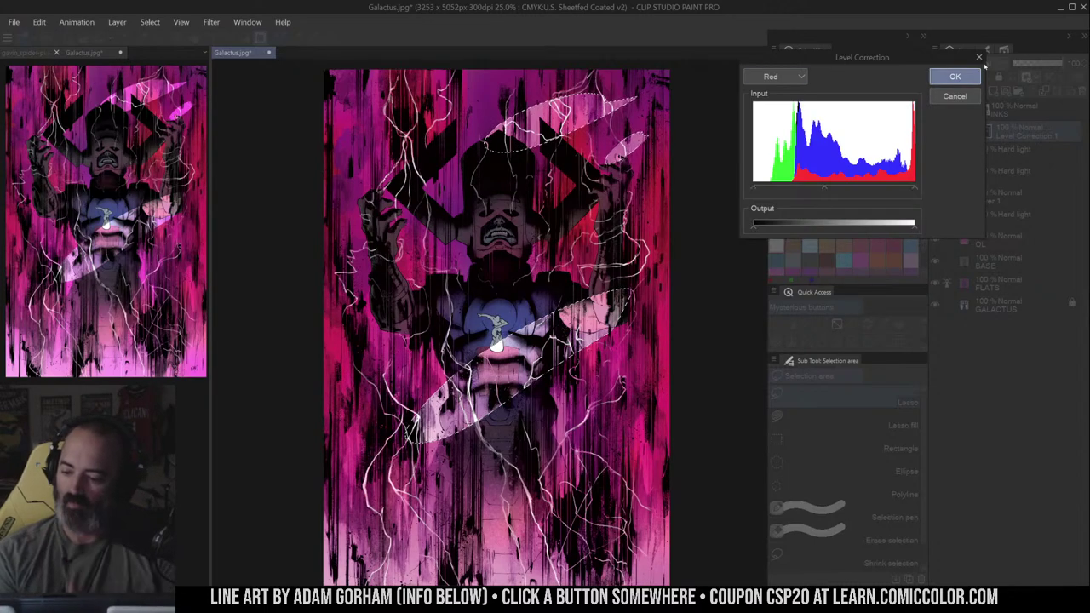
pyautogui.click(955, 76)
# - Clear the streaks from the Level Correction 1 mask so the brightening is hidden across the whole artwork
pyautogui.click(843, 493)
pyautogui.press('g')
pyautogui.press('c')
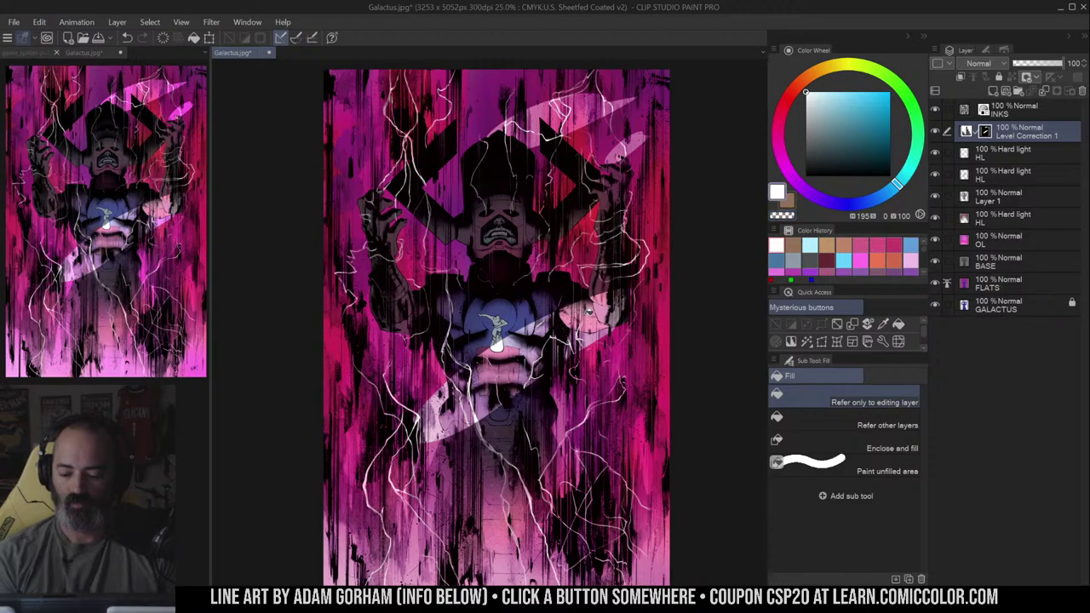
pyautogui.click(586, 243)
pyautogui.press('w')
pyautogui.click(603, 263)
pyautogui.press('/')
# - Paint white on the Level Correction 1 mask with the TEXTURE brush, brightening the background around the head and beside the waist
pyautogui.keyDown('alt'); pyautogui.click(594, 283); pyautogui.keyUp('alt')
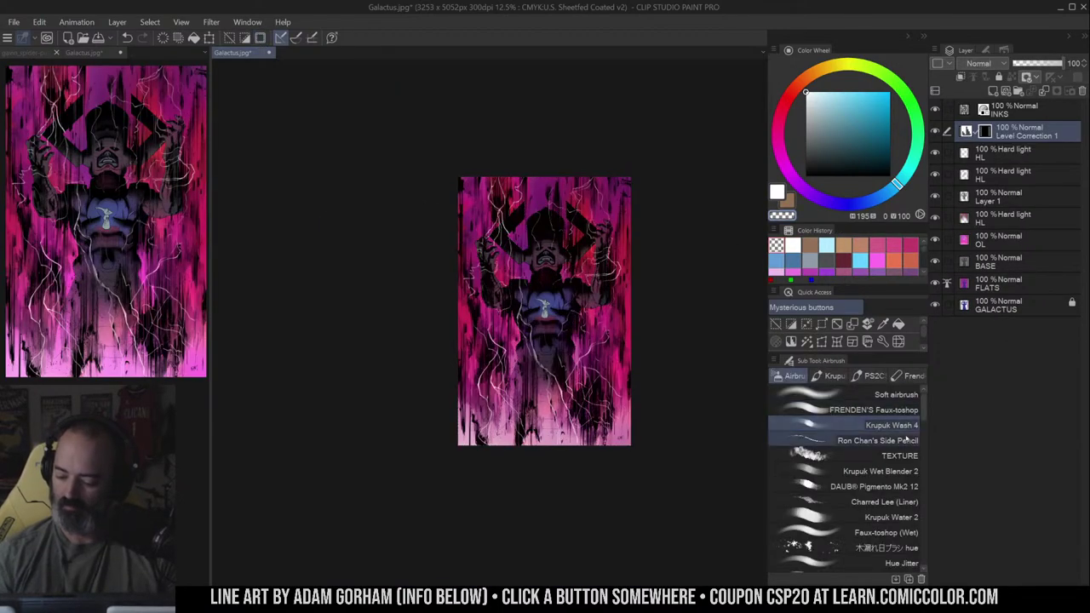
pyautogui.click(626, 265)
pyautogui.moveTo(633, 262); pyautogui.dragTo(680, 311)
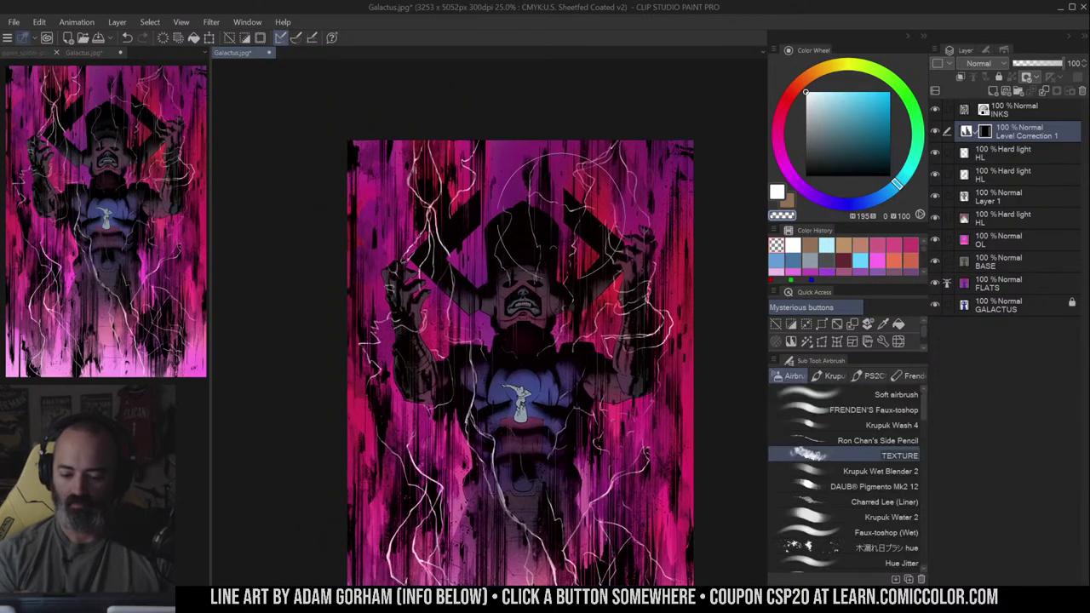
pyautogui.moveTo(515, 211)
pyautogui.mouseDown()
pyautogui.moveTo(507, 201)
pyautogui.moveTo(546, 226)
pyautogui.mouseUp()
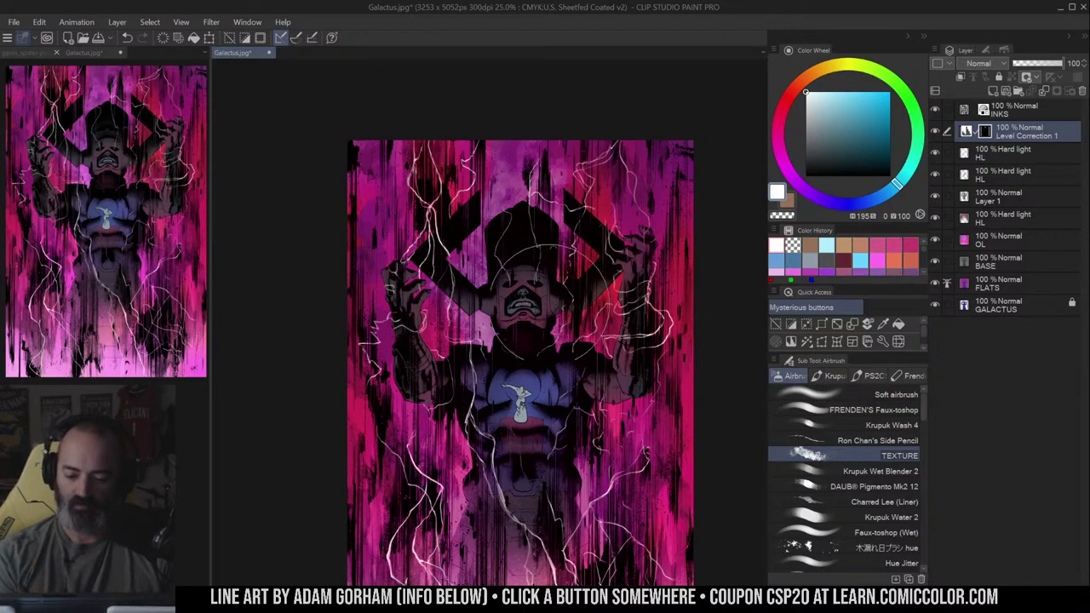
pyautogui.scroll(-3, 545, 256)
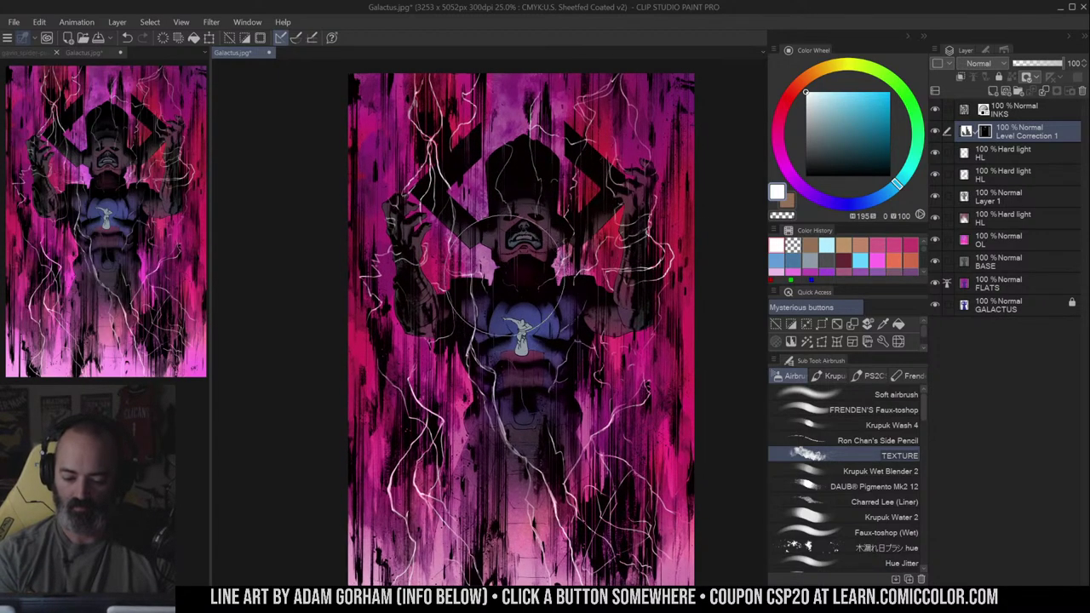
pyautogui.scroll(-3, 485, 445)
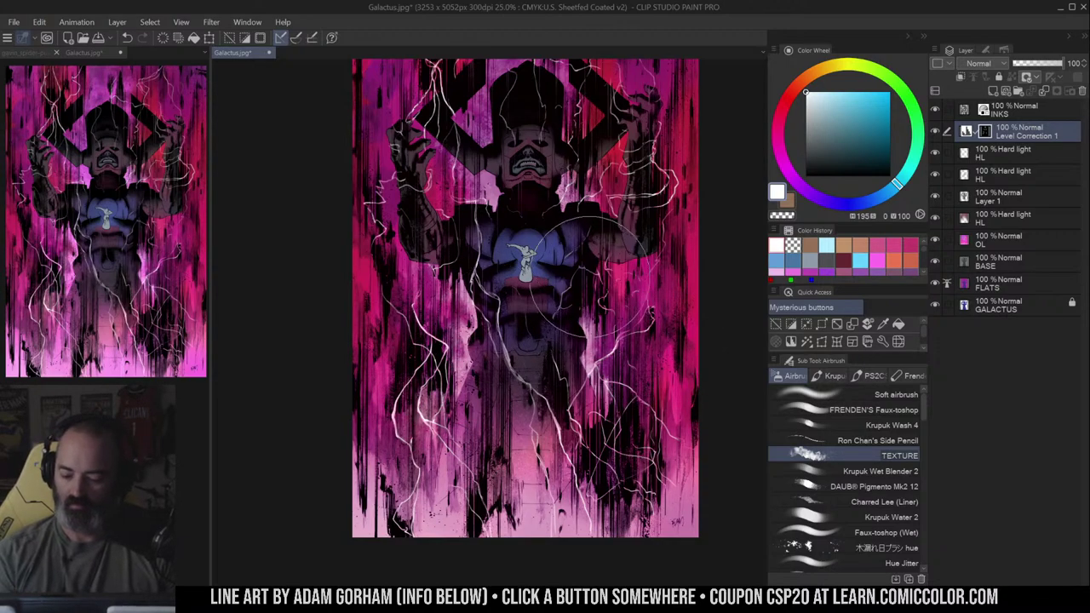
pyautogui.moveTo(583, 154); pyautogui.dragTo(593, 227)
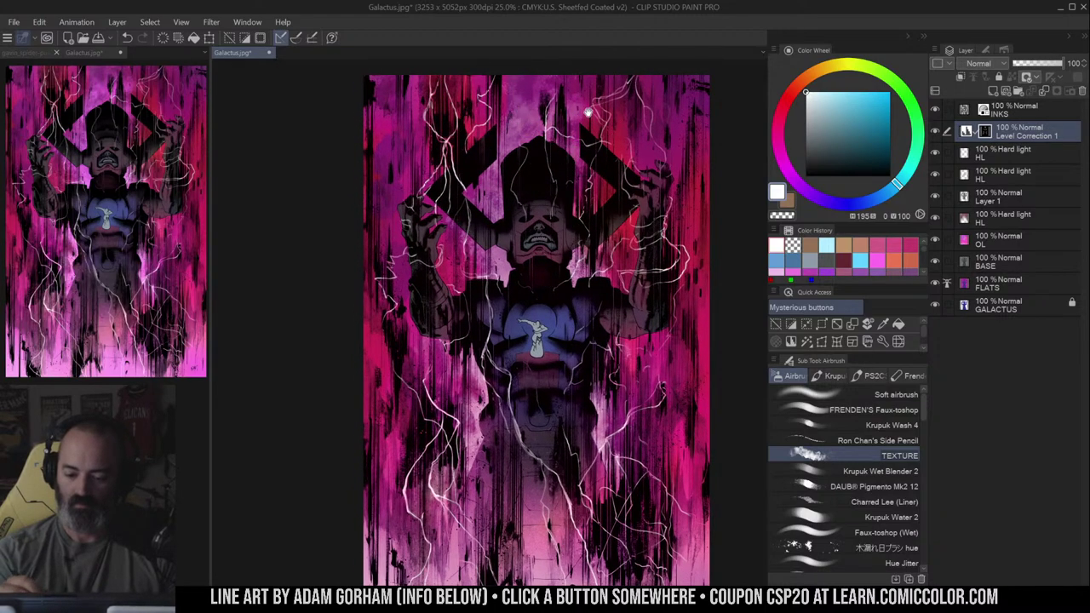
# - Brighten the background above the helmet and between the horns with the Soft airbrush on the Level Correction 1 mask
pyautogui.click(860, 394)
pyautogui.keyDown('alt'); pyautogui.click(603, 292); pyautogui.keyUp('alt')
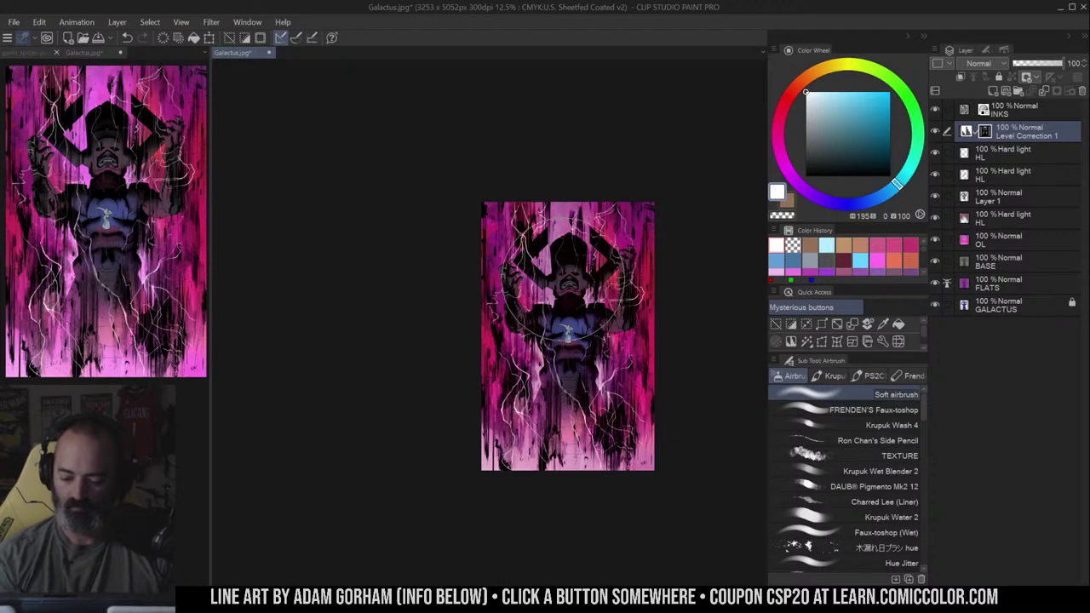
pyautogui.hotkey('ctrl', 'space')
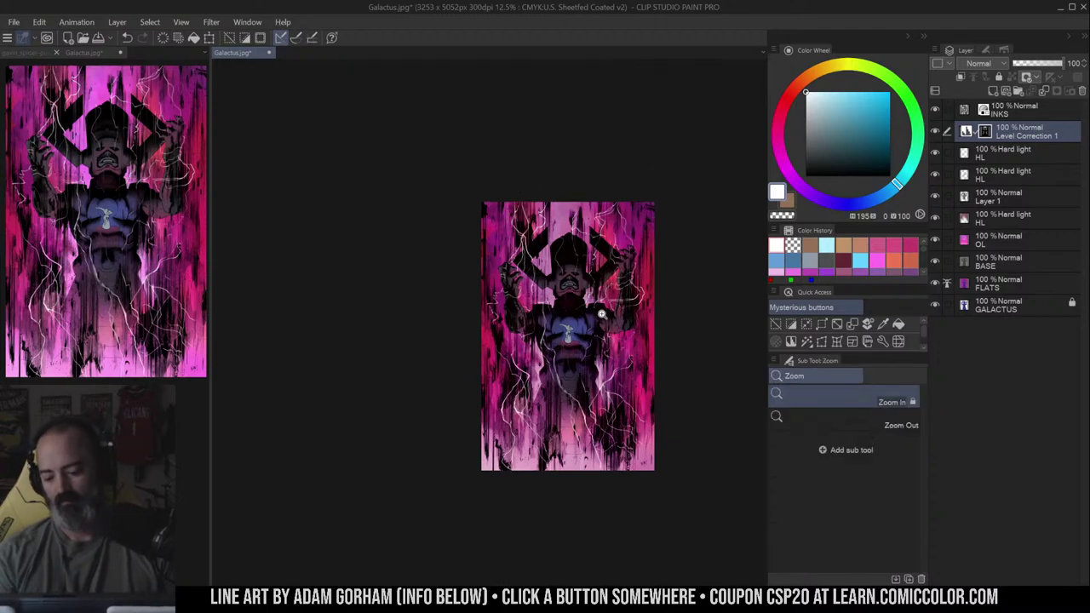
pyautogui.click(603, 315)
pyautogui.moveTo(650, 235); pyautogui.dragTo(645, 271)
pyautogui.press('m')
pyautogui.scroll(-2, 620, 292)
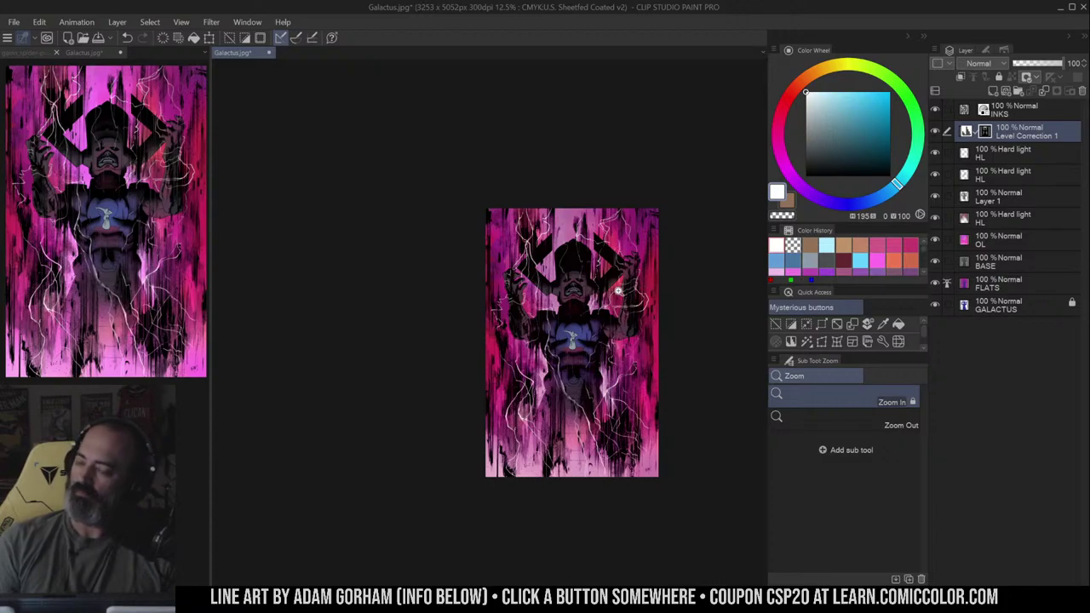
pyautogui.scroll(2, 639, 282)
pyautogui.press('b')
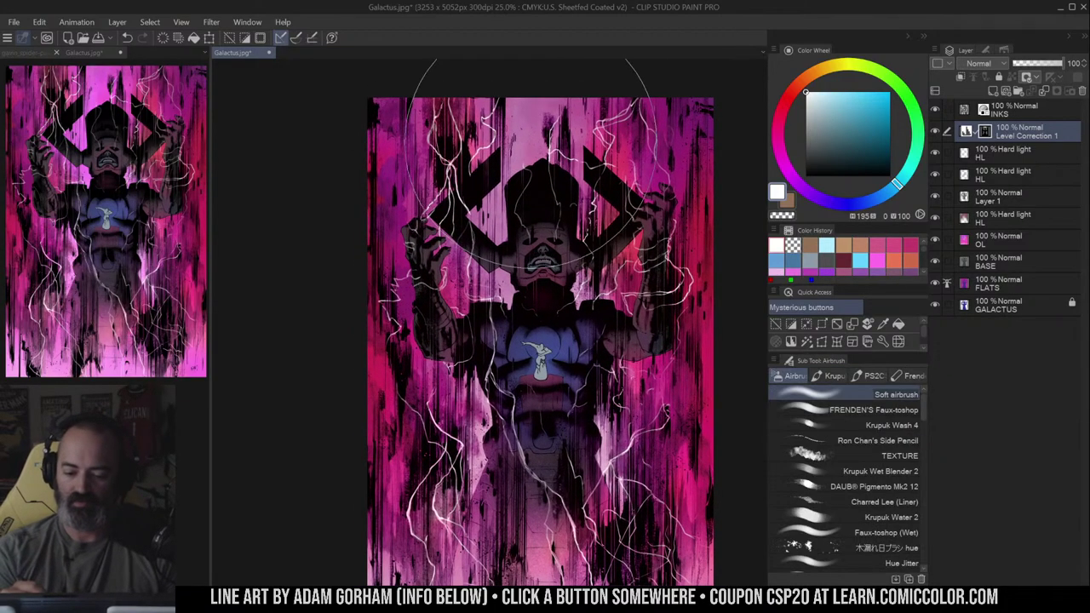
# - Sample the background pink, lighten it to a pale tint, and add an Overlay layer OL above Level Correction 1 for the Soft airbrush
pyautogui.keyDown('alt'); pyautogui.click(524, 152); pyautogui.keyUp('alt')
pyautogui.click(819, 98)
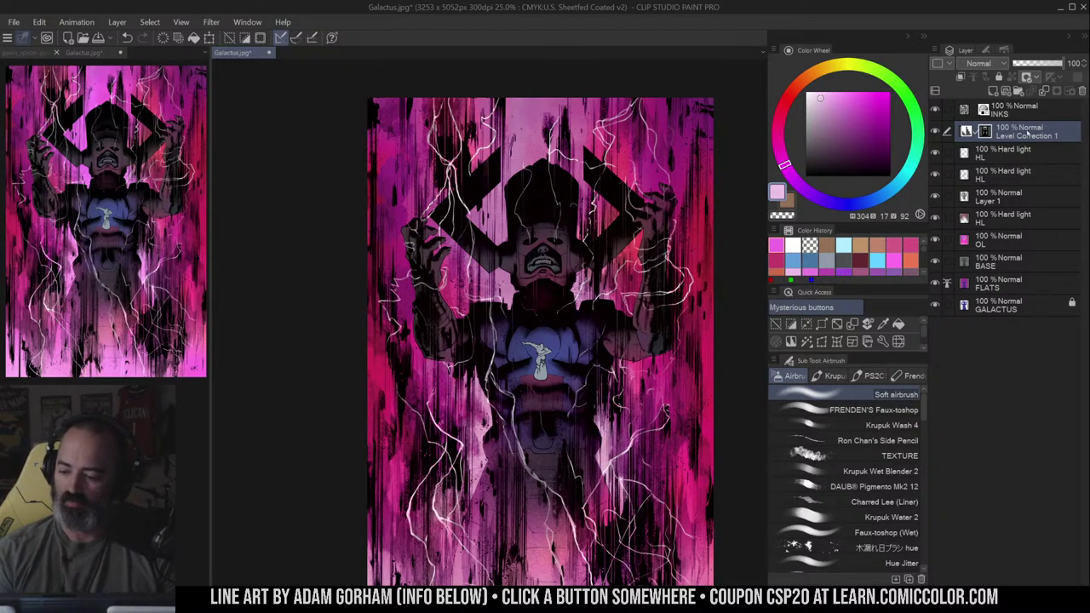
pyautogui.press('F2')
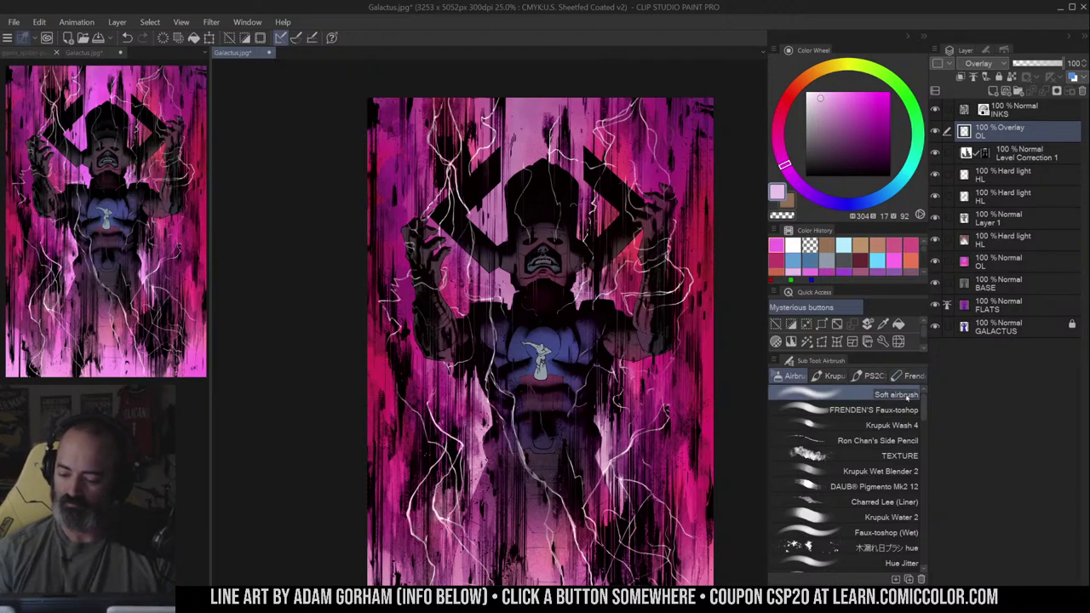
pyautogui.click(907, 395)
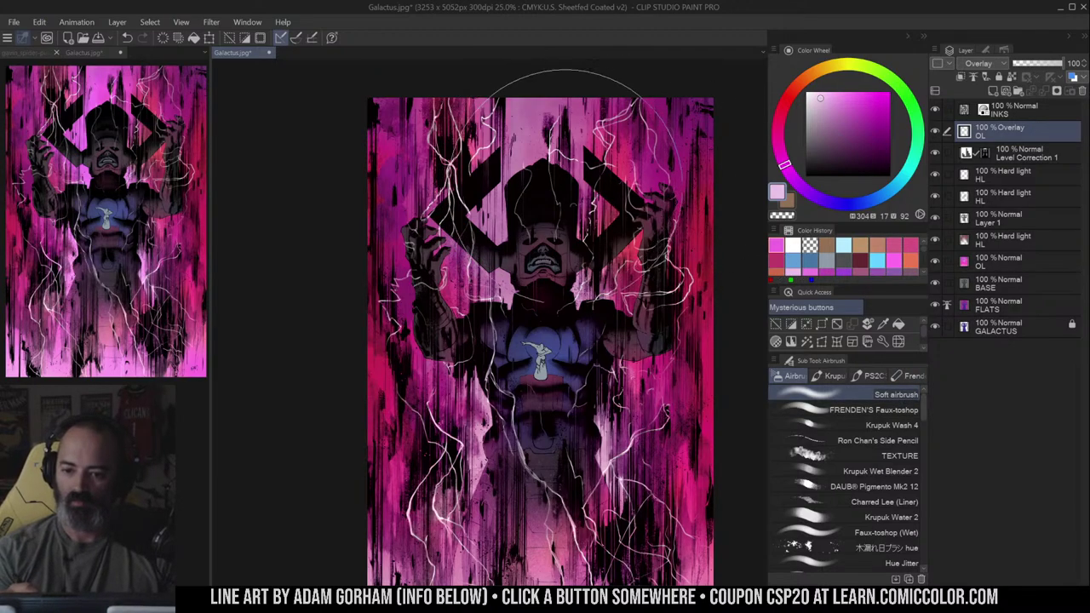
# - Airbrush a pale pink glow in the background just above the helmet on the OL layer, using a smaller brush
pyautogui.press('[')
pyautogui.press('[')
pyautogui.press('[')
pyautogui.press('[')
pyautogui.press('[')
pyautogui.press('[')
pyautogui.press('[')
pyautogui.press('[')
pyautogui.press('[')
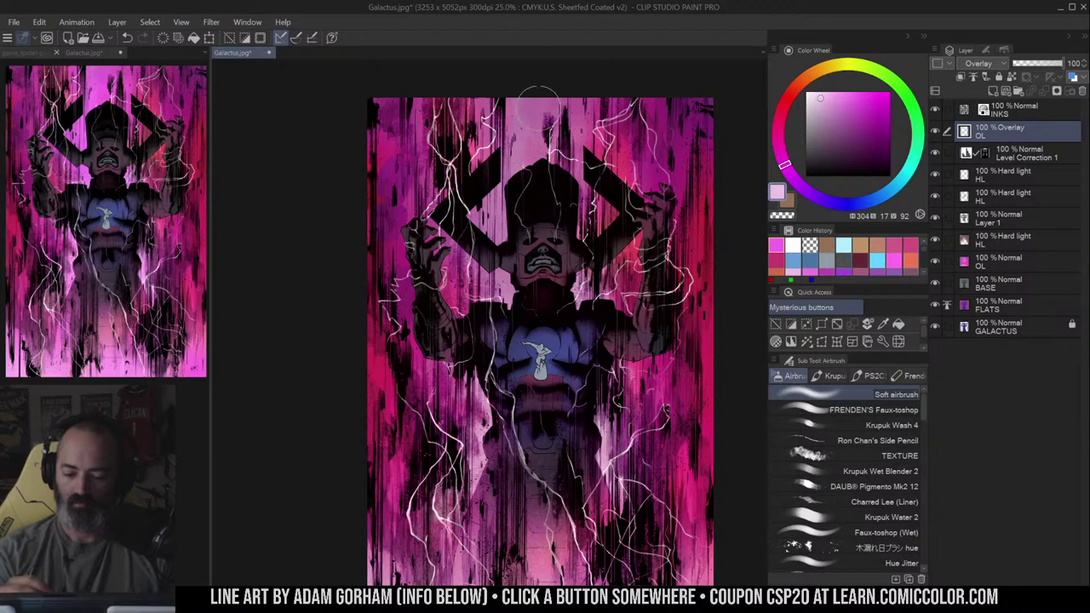
pyautogui.moveTo(539, 118); pyautogui.dragTo(535, 194)
pyautogui.hotkey('ctrl', 'z')
pyautogui.moveTo(542, 146)
pyautogui.mouseDown()
pyautogui.moveTo(542, 102)
pyautogui.moveTo(541, 148)
pyautogui.mouseUp()
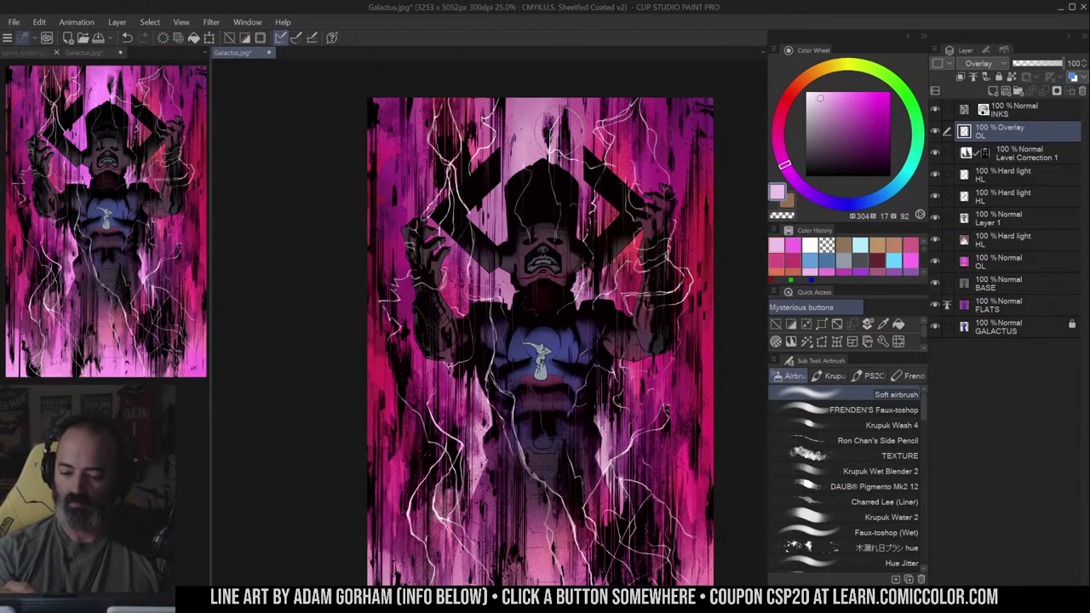
# - Airbrush a pale pink glow on the OL layer around both raised hands with a larger brush, and clear the selection
pyautogui.press(']')
pyautogui.press(']')
pyautogui.press(']')
pyautogui.press(']')
pyautogui.press(']')
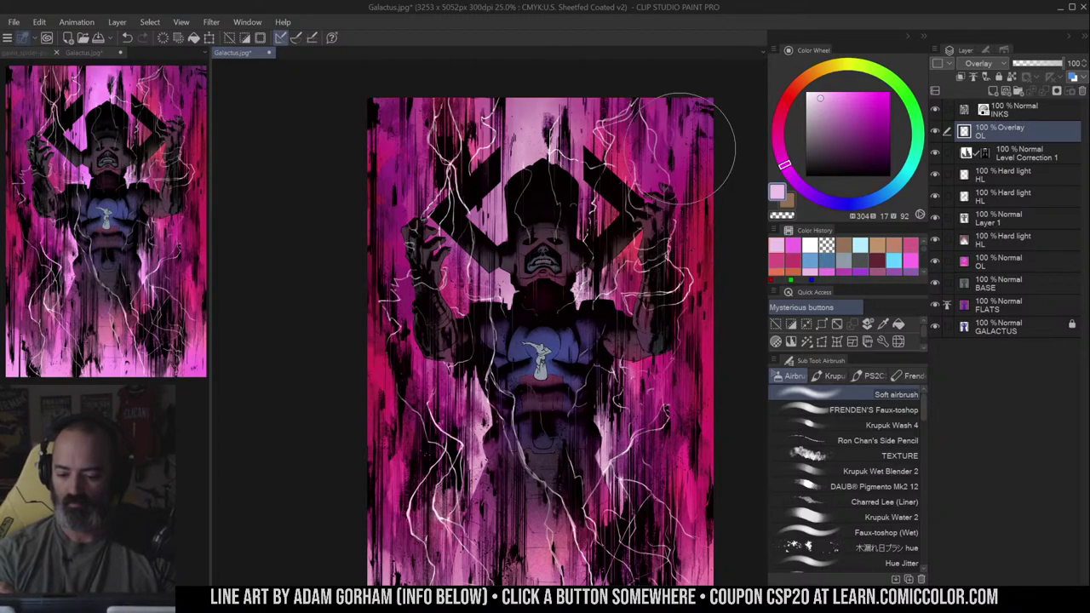
pyautogui.moveTo(682, 146)
pyautogui.mouseDown()
pyautogui.moveTo(666, 181)
pyautogui.moveTo(675, 123)
pyautogui.moveTo(664, 166)
pyautogui.moveTo(673, 179)
pyautogui.moveTo(661, 153)
pyautogui.mouseUp()
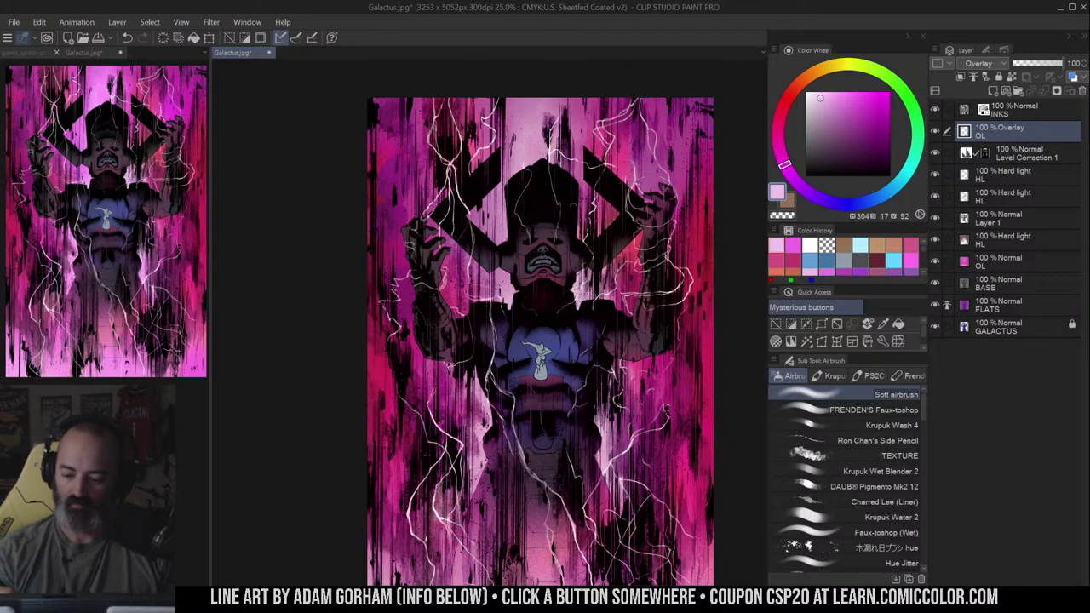
pyautogui.moveTo(425, 183)
pyautogui.mouseDown()
pyautogui.moveTo(429, 245)
pyautogui.moveTo(440, 240)
pyautogui.moveTo(457, 282)
pyautogui.mouseUp()
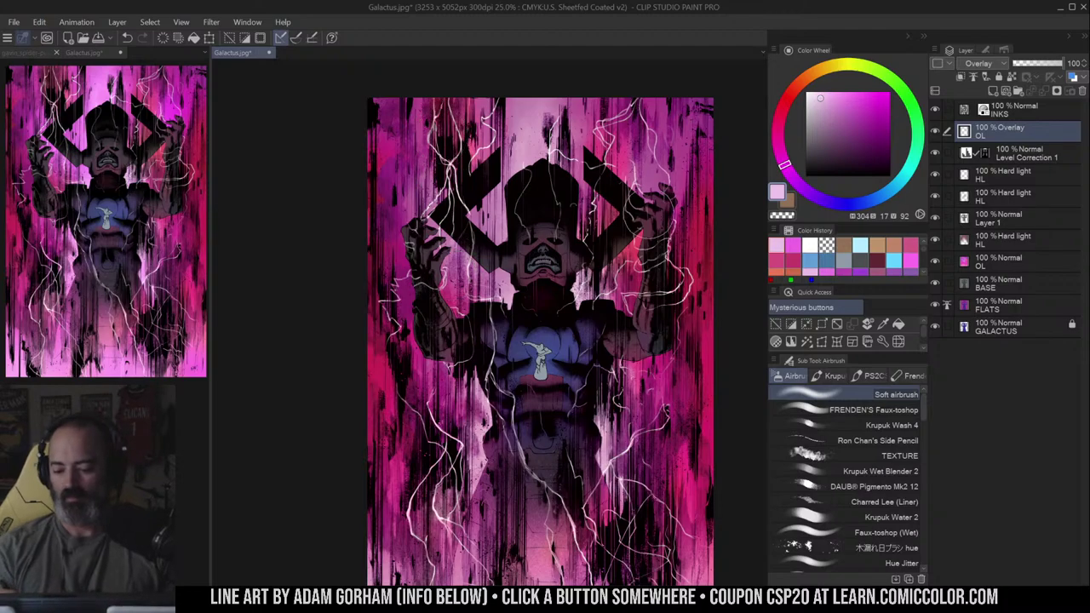
pyautogui.press('m')
pyautogui.hotkey('ctrl', 'd')
# - Examine the whole artwork to judge the background glow against the figure
pyautogui.hotkey('ctrl', 'space')
pyautogui.keyDown('alt'); pyautogui.click(691, 230); pyautogui.keyUp('alt')
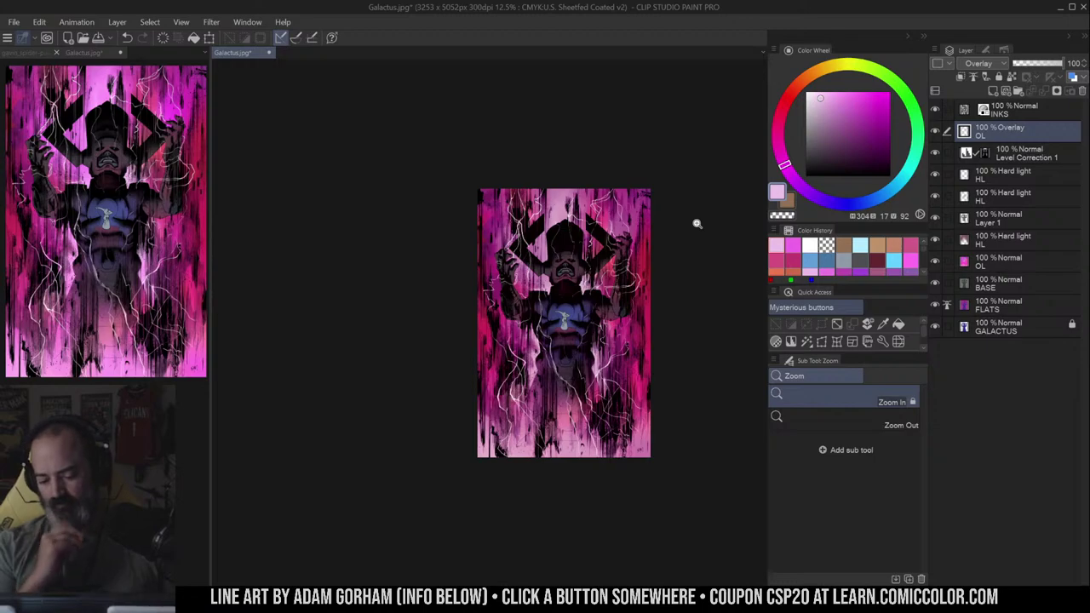
pyautogui.click(618, 236)
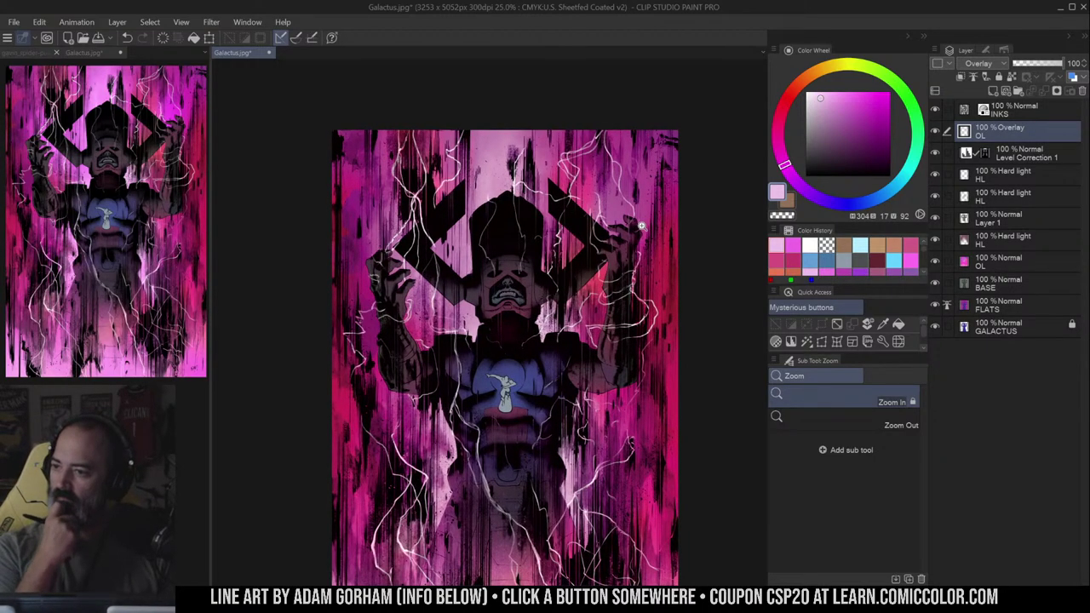
pyautogui.press('m')
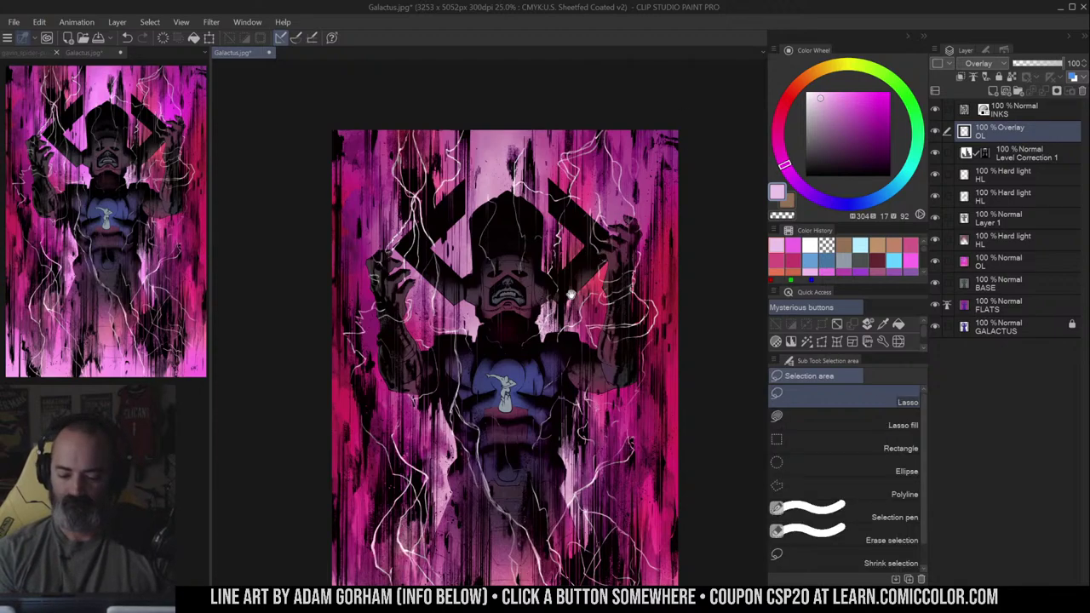
pyautogui.moveTo(571, 294); pyautogui.dragTo(586, 239)
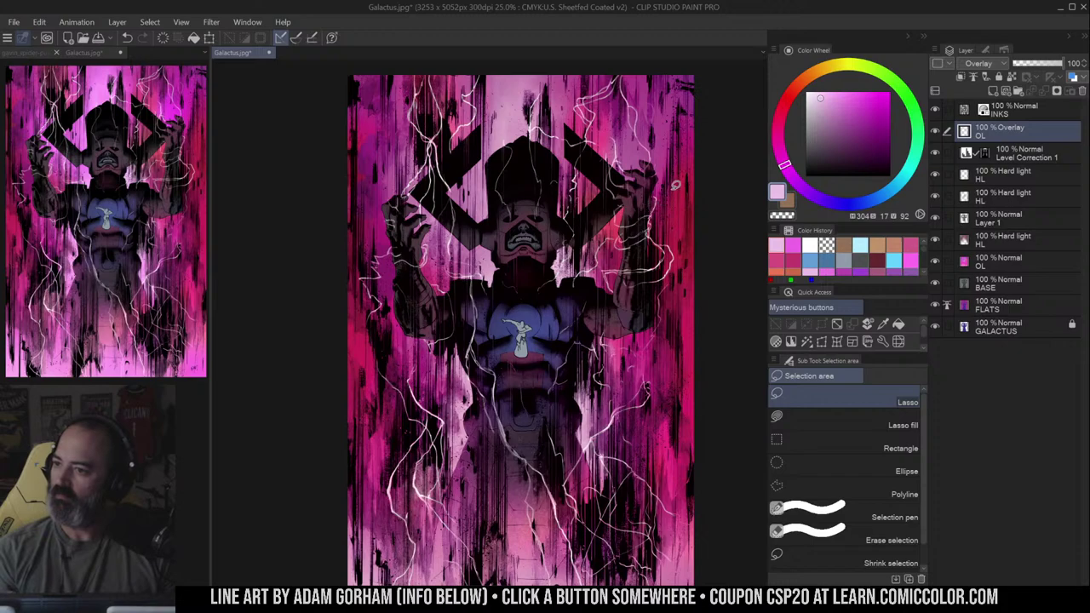
pyautogui.moveTo(641, 244); pyautogui.dragTo(640, 229)
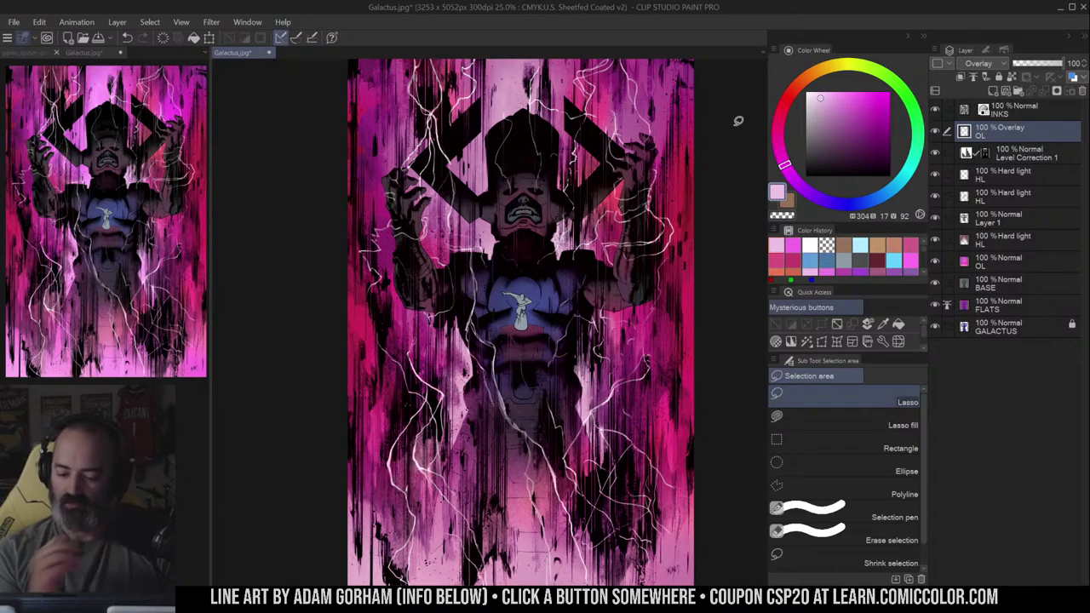
pyautogui.moveTo(723, 185); pyautogui.dragTo(726, 214)
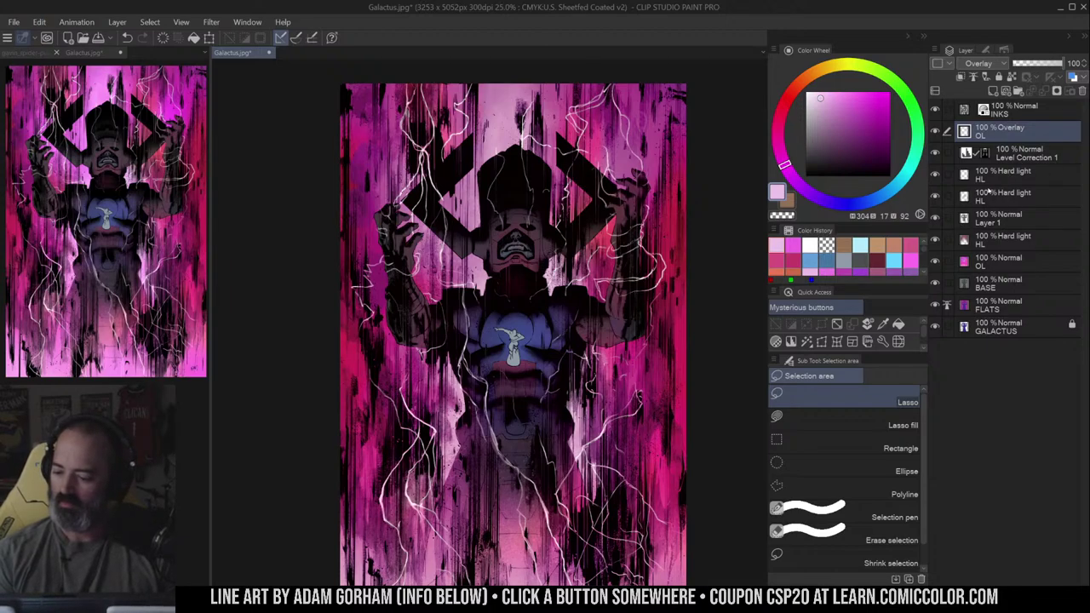
# - On the upper Hard light HL layer, pick a bright pink, select the left raised hand and forearm, and choose Krupuk Wash 4
pyautogui.click(967, 176)
pyautogui.click(846, 87)
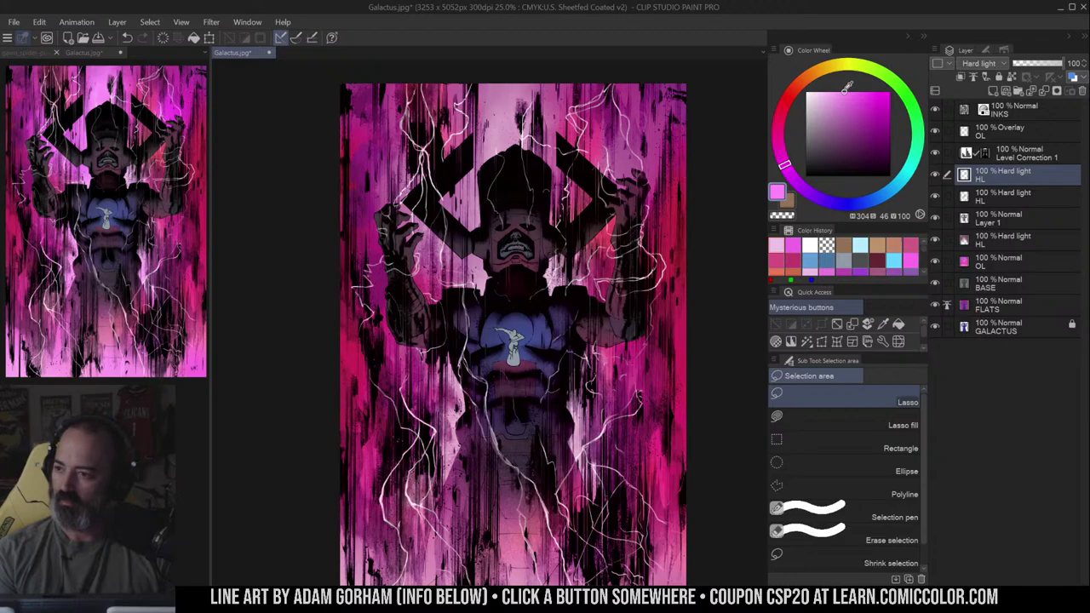
pyautogui.hotkey('ctrl', 'space')
pyautogui.click(459, 274)
pyautogui.click(446, 270)
pyautogui.moveTo(373, 247); pyautogui.dragTo(446, 264)
pyautogui.press('w')
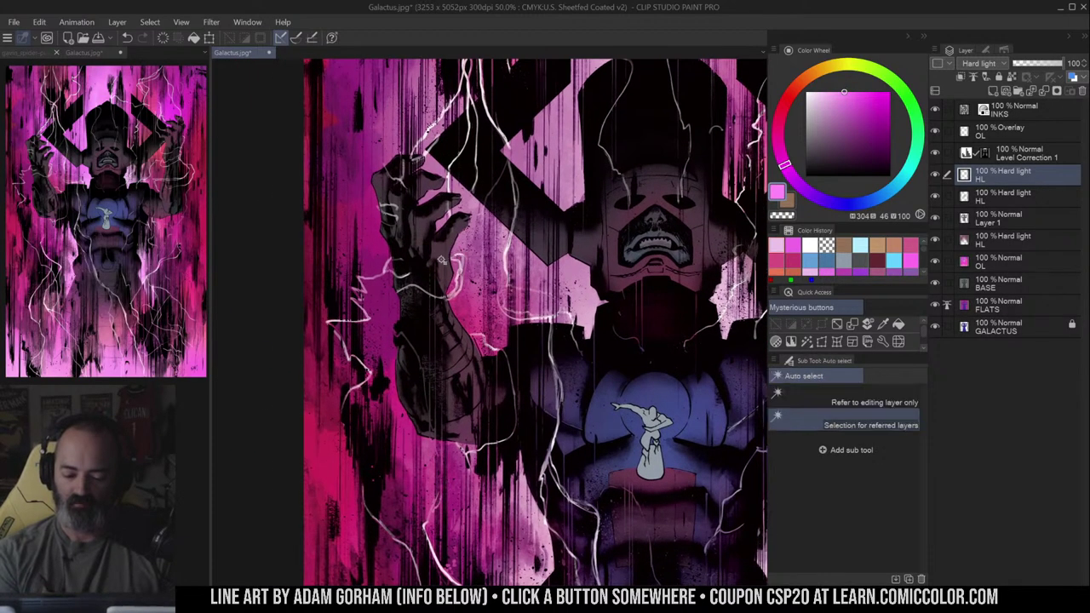
pyautogui.click(442, 260)
pyautogui.press('b')
pyautogui.click(912, 427)
# - Paint bright pink rim light along the left hand's fingers and palm edge with Krupuk Wash 4
pyautogui.hotkey('ctrl', 'space')
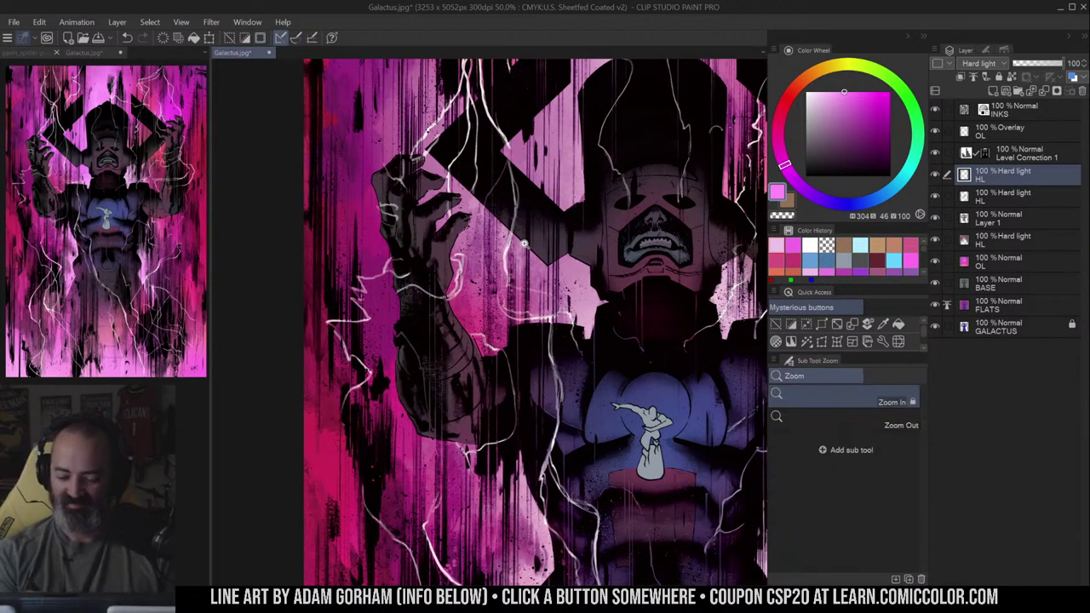
pyautogui.moveTo(524, 243); pyautogui.dragTo(535, 254)
pyautogui.keyDown('alt'); pyautogui.click(531, 250); pyautogui.keyUp('alt')
pyautogui.keyDown('alt'); pyautogui.click(534, 249); pyautogui.keyUp('alt')
pyautogui.keyDown('alt'); pyautogui.click(537, 246); pyautogui.keyUp('alt')
pyautogui.moveTo(510, 126); pyautogui.dragTo(602, 215)
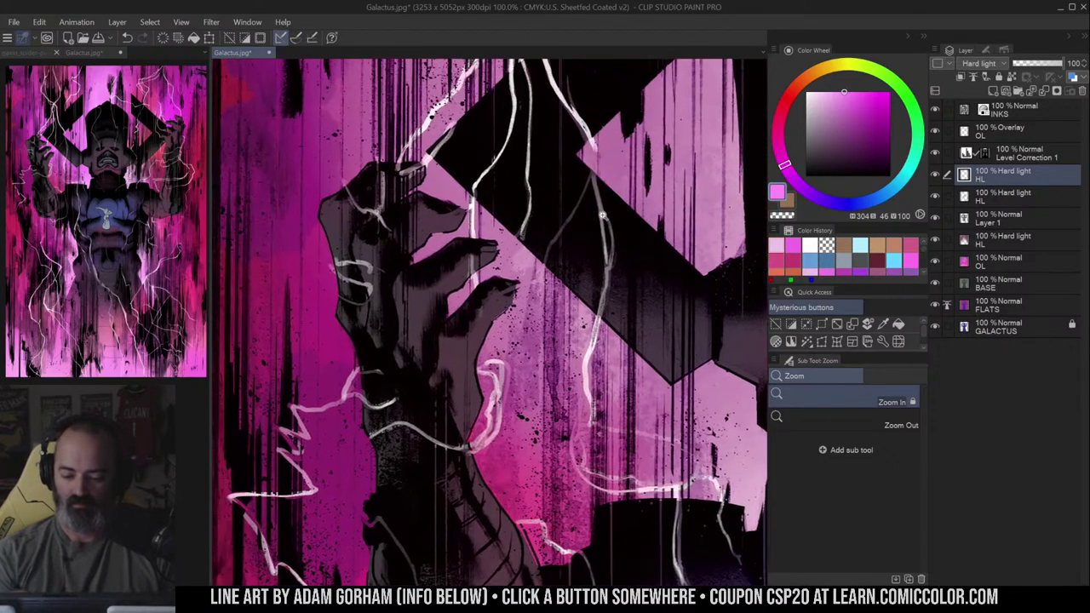
pyautogui.press('b')
pyautogui.moveTo(511, 298)
pyautogui.mouseDown()
pyautogui.moveTo(503, 254)
pyautogui.moveTo(460, 300)
pyautogui.moveTo(470, 351)
pyautogui.mouseUp()
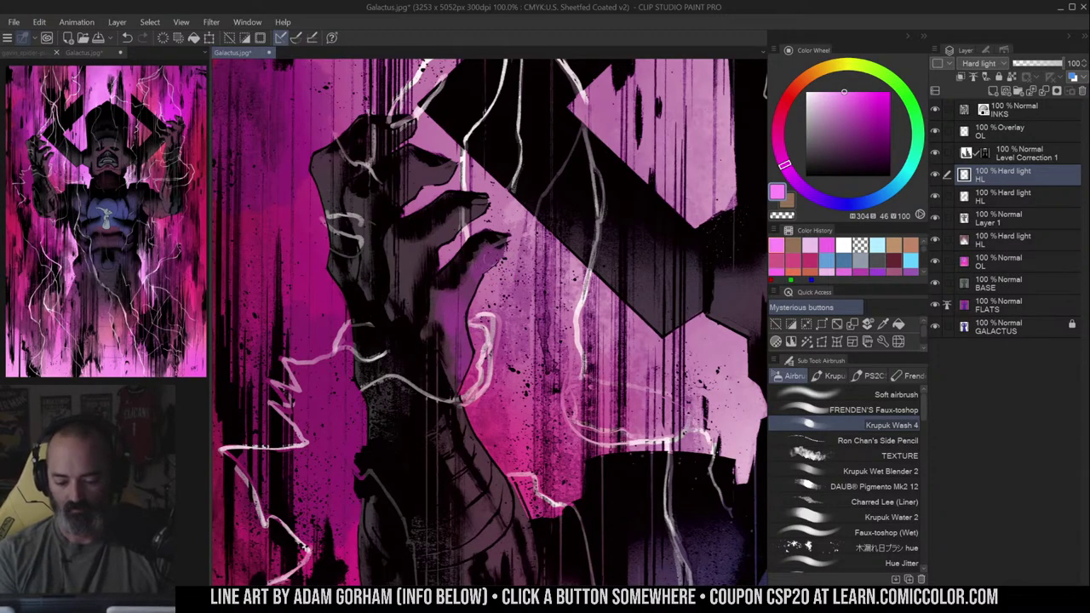
pyautogui.moveTo(481, 276)
pyautogui.mouseDown()
pyautogui.moveTo(451, 308)
pyautogui.moveTo(469, 348)
pyautogui.mouseUp()
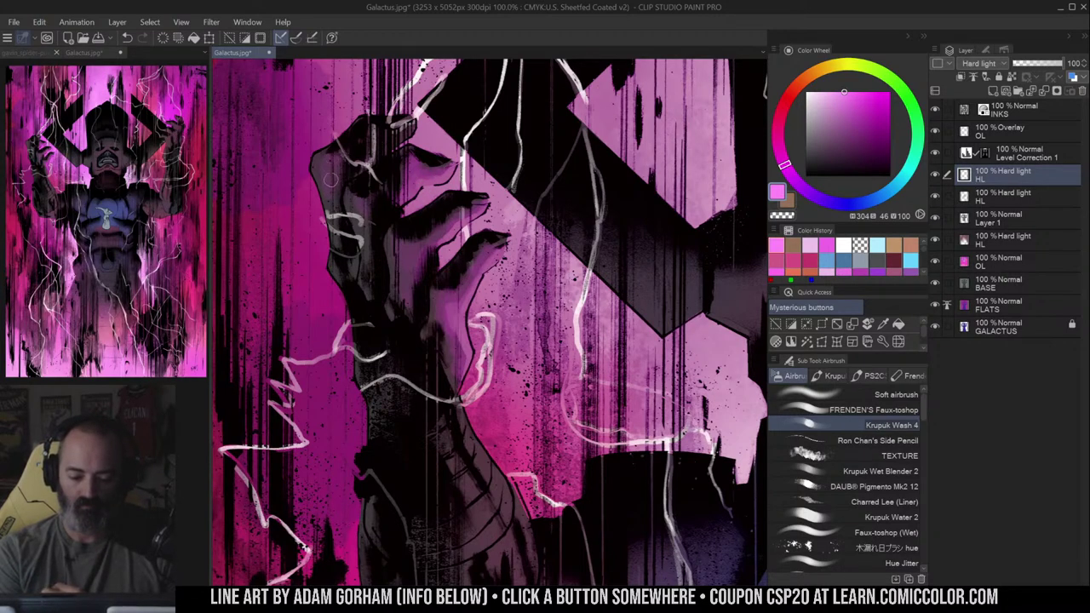
# - Paint the pink rim light down the left forearm's inner edge toward the elbow, and clear the selection
pyautogui.scroll(-2, 406, 297)
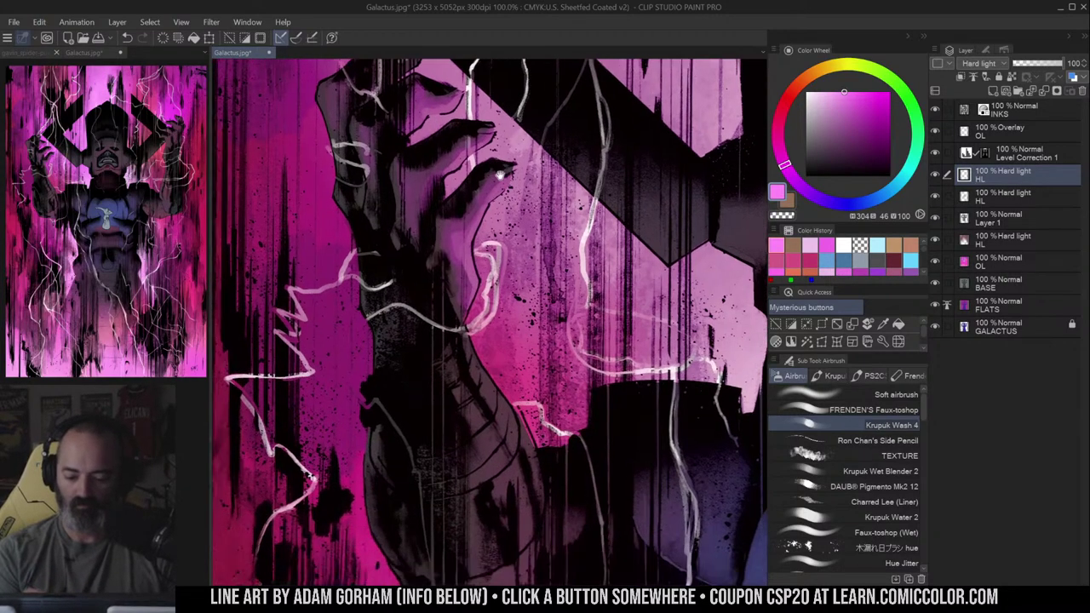
pyautogui.scroll(-2, 466, 341)
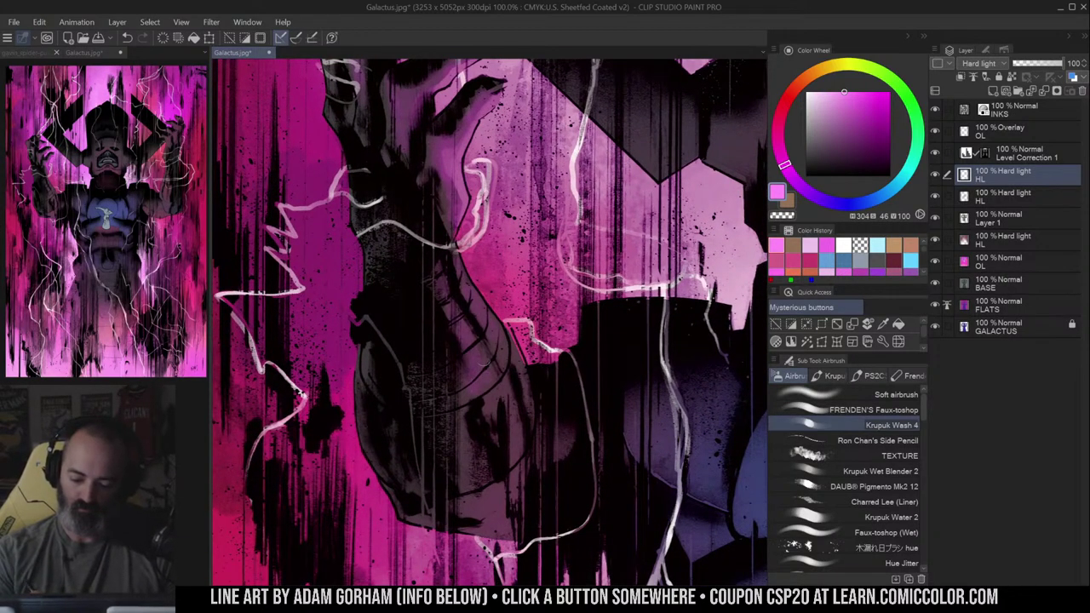
pyautogui.moveTo(460, 266)
pyautogui.mouseDown()
pyautogui.moveTo(502, 359)
pyautogui.moveTo(514, 453)
pyautogui.mouseUp()
pyautogui.moveTo(515, 404); pyautogui.dragTo(522, 444)
pyautogui.moveTo(511, 337); pyautogui.dragTo(532, 440)
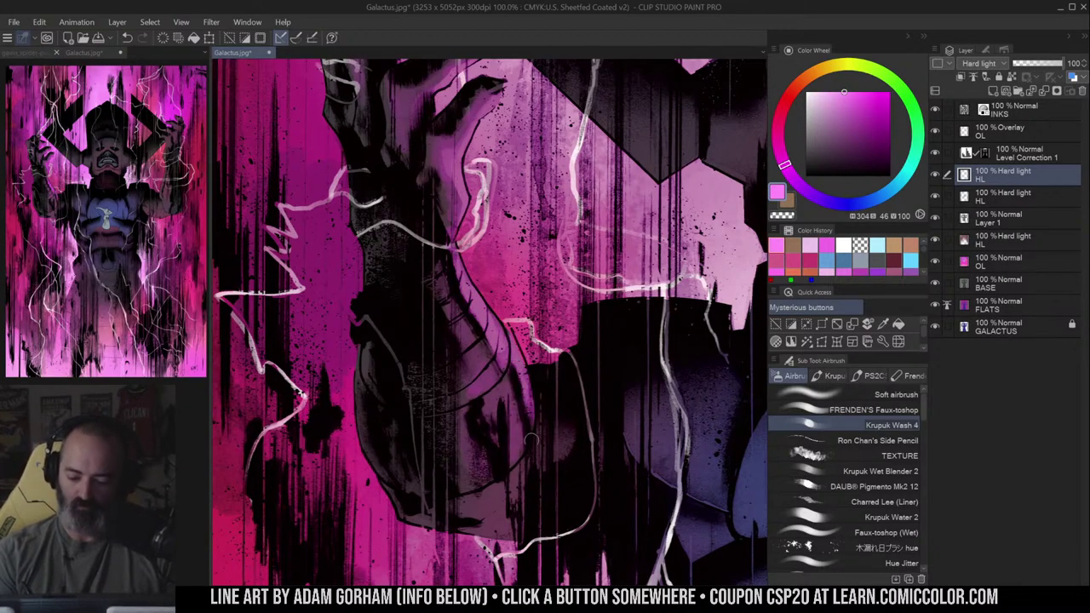
pyautogui.press('m')
pyautogui.moveTo(614, 192)
pyautogui.mouseDown()
pyautogui.moveTo(556, 177)
pyautogui.moveTo(568, 161)
pyautogui.moveTo(592, 187)
pyautogui.moveTo(611, 162)
pyautogui.mouseUp()
pyautogui.hotkey('ctrl', 'd')
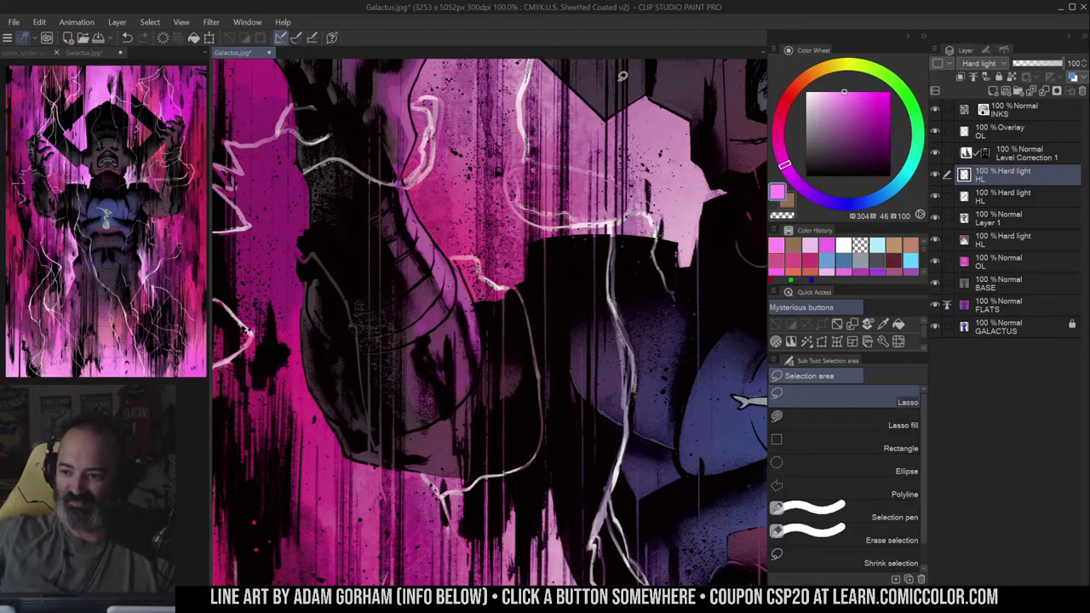
pyautogui.hotkey('ctrl', 'a')
pyautogui.moveTo(559, 207); pyautogui.dragTo(585, 233)
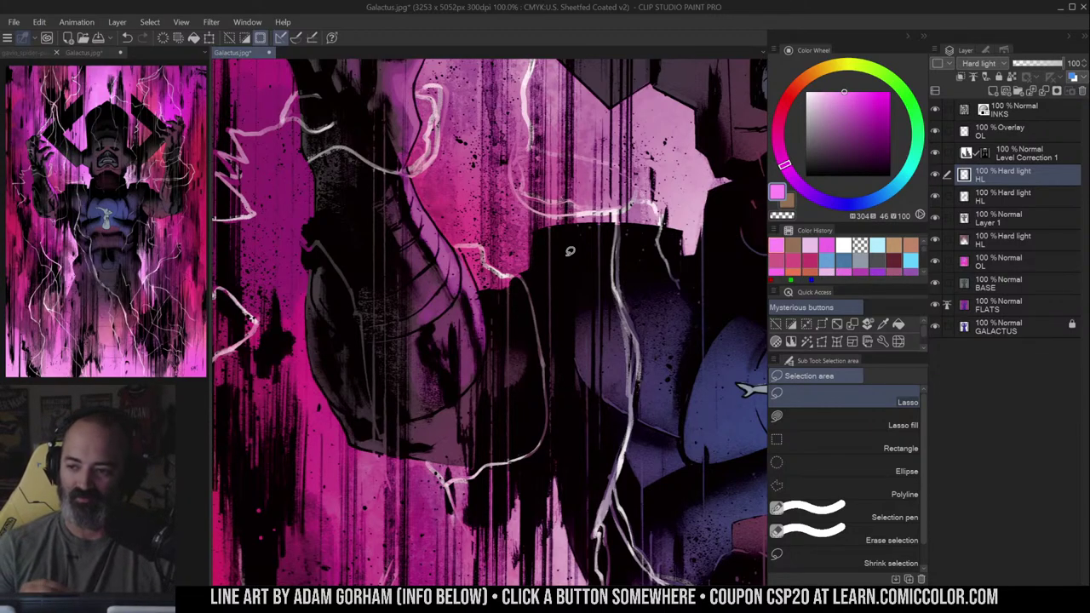
pyautogui.hotkey('ctrl', 'd')
pyautogui.moveTo(535, 190); pyautogui.dragTo(533, 173)
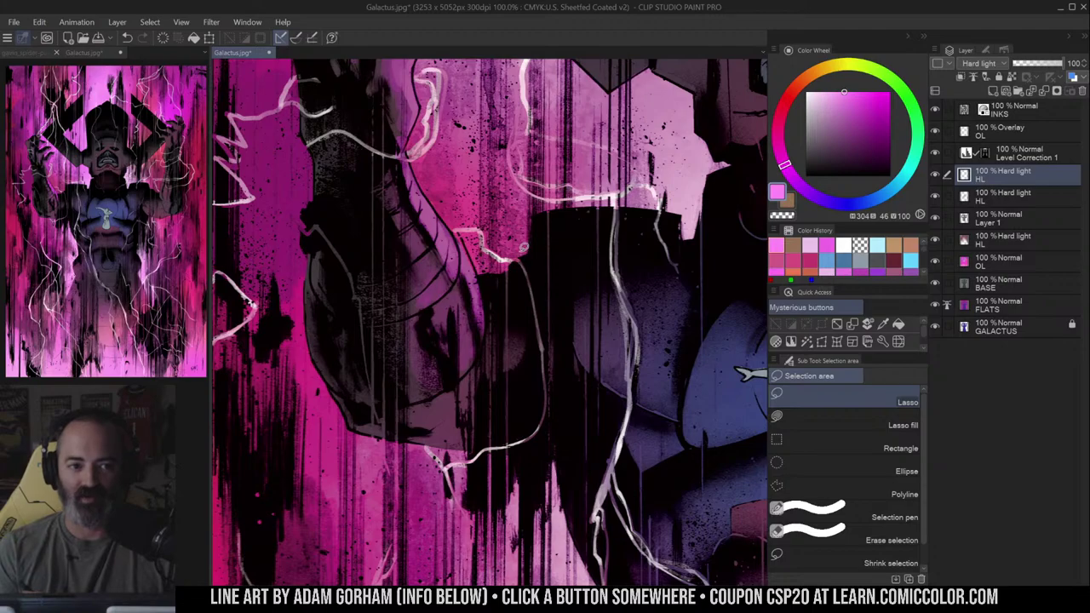
# - Auto-select the raised hand and forearm on the right side of the artwork and hide the selection outline
pyautogui.hotkey('ctrl', 'space')
pyautogui.keyDown('alt'); pyautogui.click(566, 263); pyautogui.keyUp('alt')
pyautogui.moveTo(603, 260); pyautogui.dragTo(517, 268)
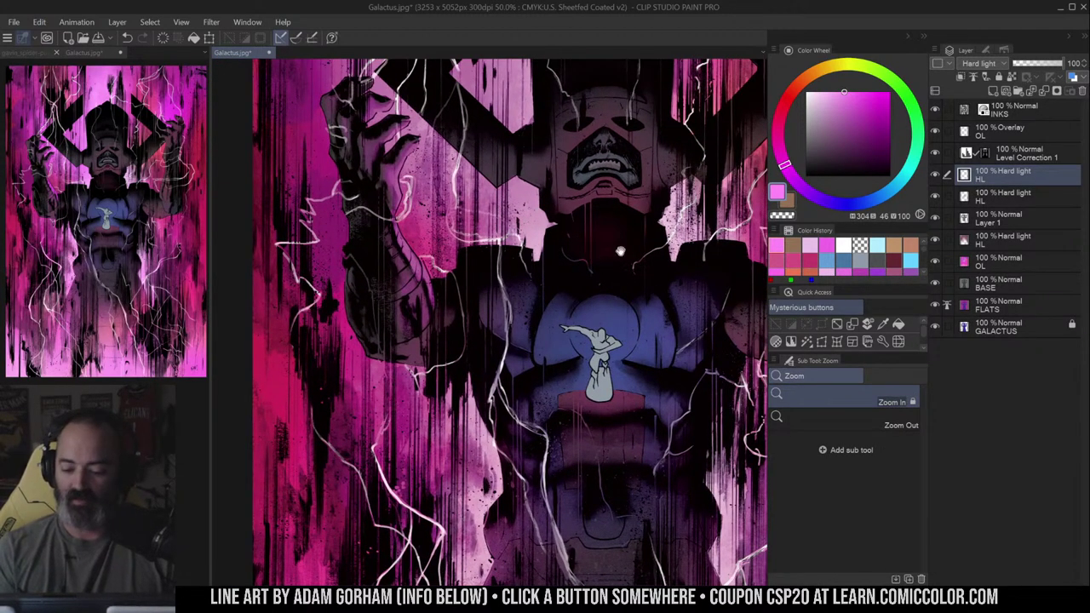
pyautogui.moveTo(629, 249); pyautogui.dragTo(500, 256)
pyautogui.moveTo(663, 240); pyautogui.dragTo(655, 327)
pyautogui.press('w')
pyautogui.click(682, 200)
pyautogui.hotkey('ctrl', 'd')
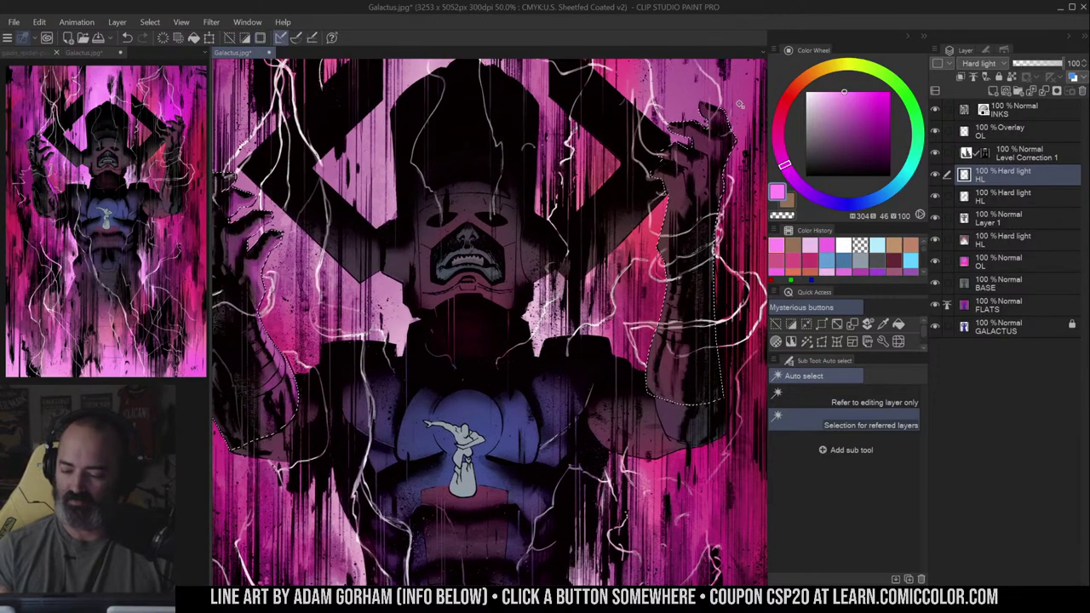
# - Paint bright pink rim light along the right forearm's inner edge and across the fingers with Krupuk Wash 4
pyautogui.press('b')
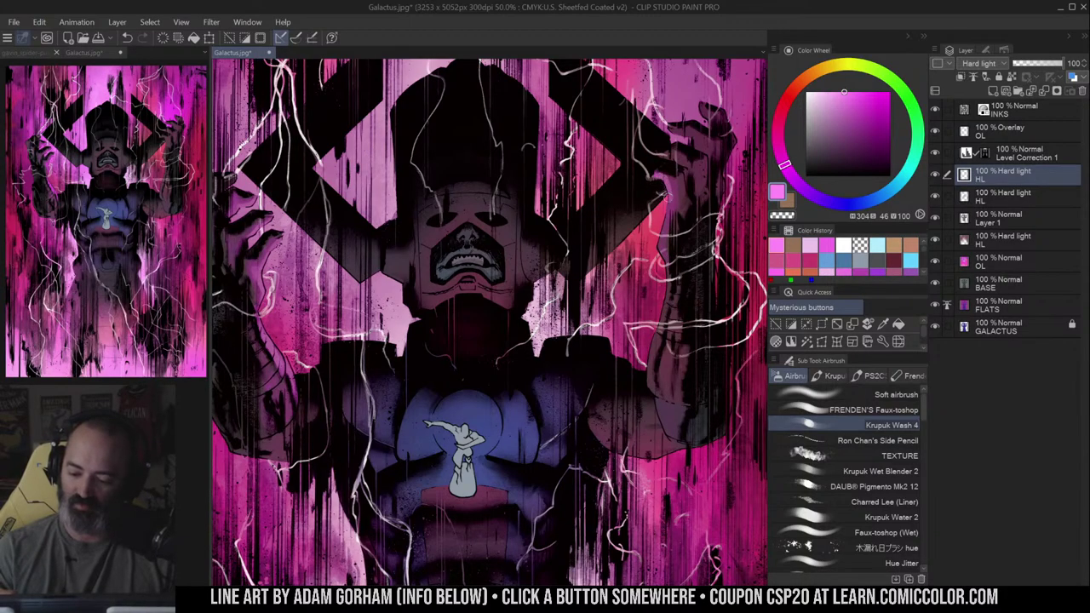
pyautogui.moveTo(663, 237); pyautogui.dragTo(651, 388)
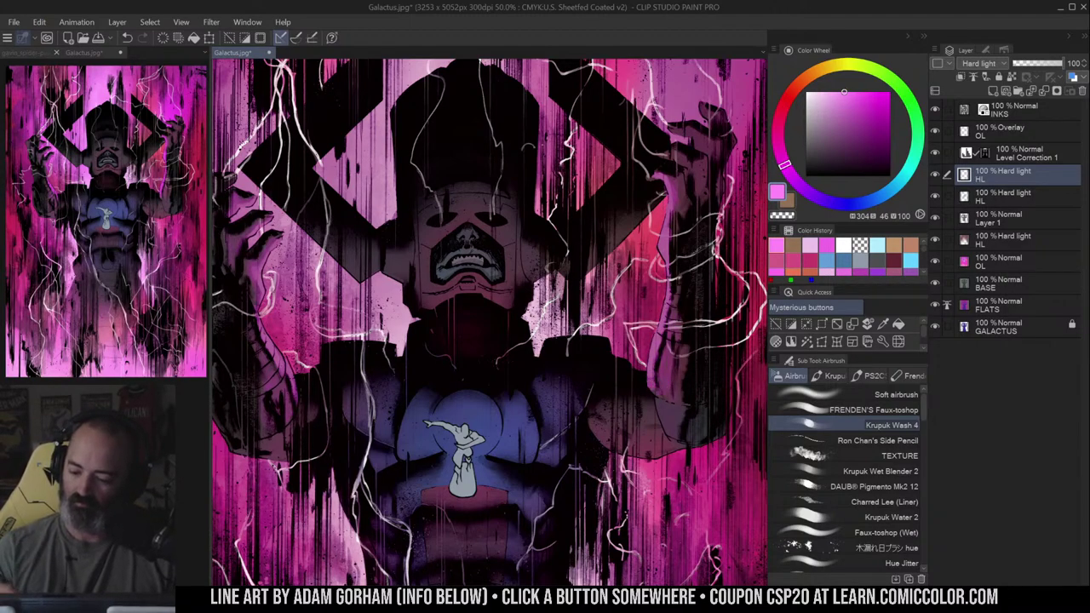
pyautogui.moveTo(679, 161)
pyautogui.mouseDown()
pyautogui.moveTo(694, 186)
pyautogui.moveTo(683, 130)
pyautogui.moveTo(708, 165)
pyautogui.mouseUp()
pyautogui.moveTo(718, 112)
pyautogui.mouseDown()
pyautogui.moveTo(705, 114)
pyautogui.moveTo(716, 127)
pyautogui.mouseUp()
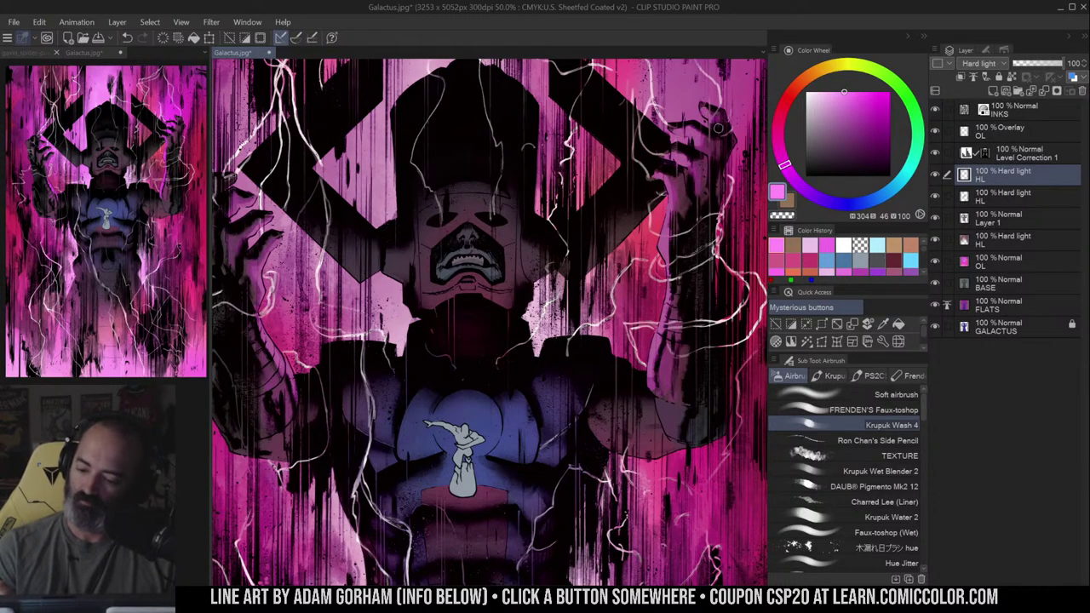
# - Auto-select the elbow section below the right forearm and paint pink rim light on its inner edge
pyautogui.moveTo(689, 293); pyautogui.dragTo(691, 237)
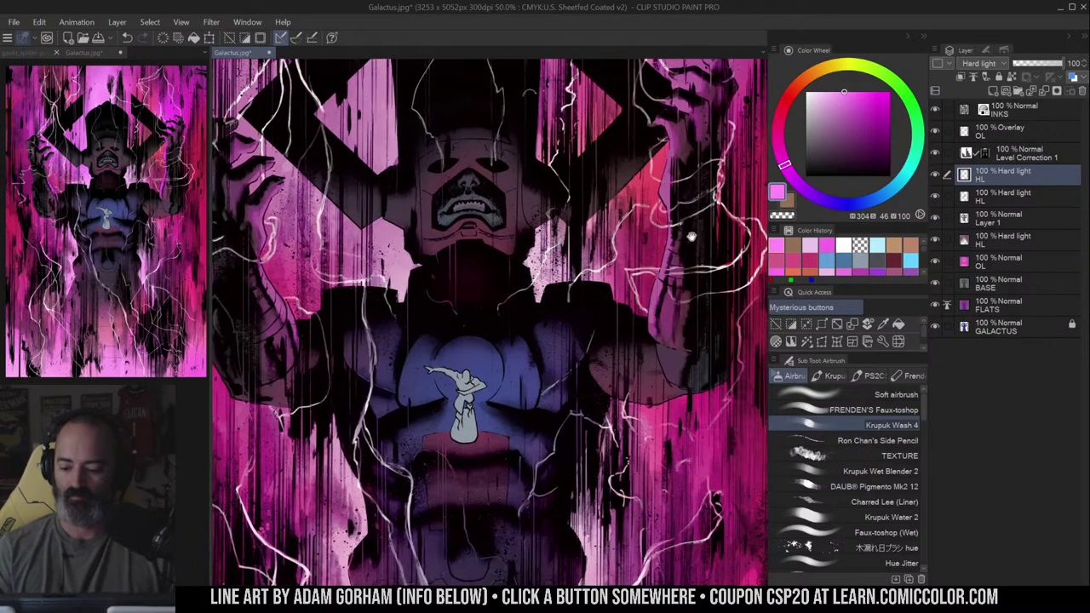
pyautogui.press('w')
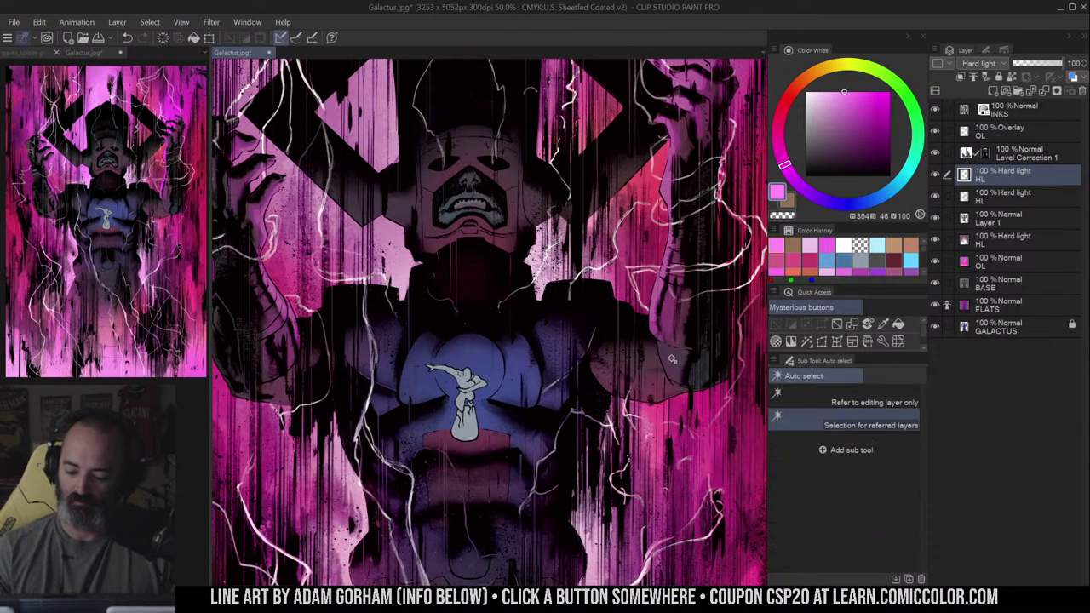
pyautogui.click(671, 373)
pyautogui.press('b')
pyautogui.moveTo(672, 345); pyautogui.dragTo(680, 366)
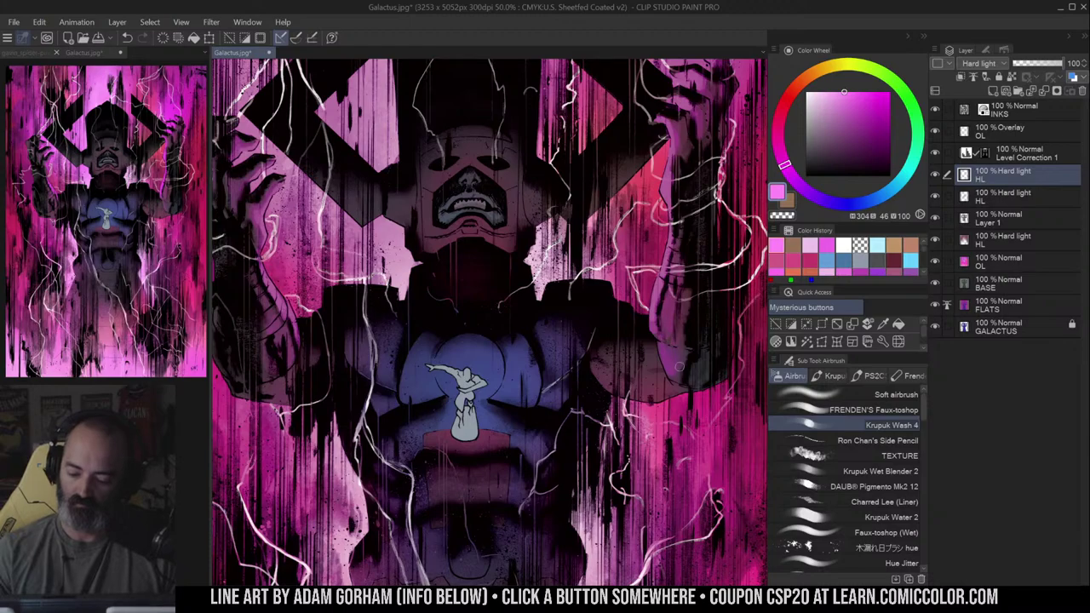
# - Review the whole artwork, then isolate the rim-light layer to inspect its strokes and restore the other layers
pyautogui.hotkey('ctrl', 'space')
pyautogui.keyDown('alt'); pyautogui.click(696, 305); pyautogui.keyUp('alt')
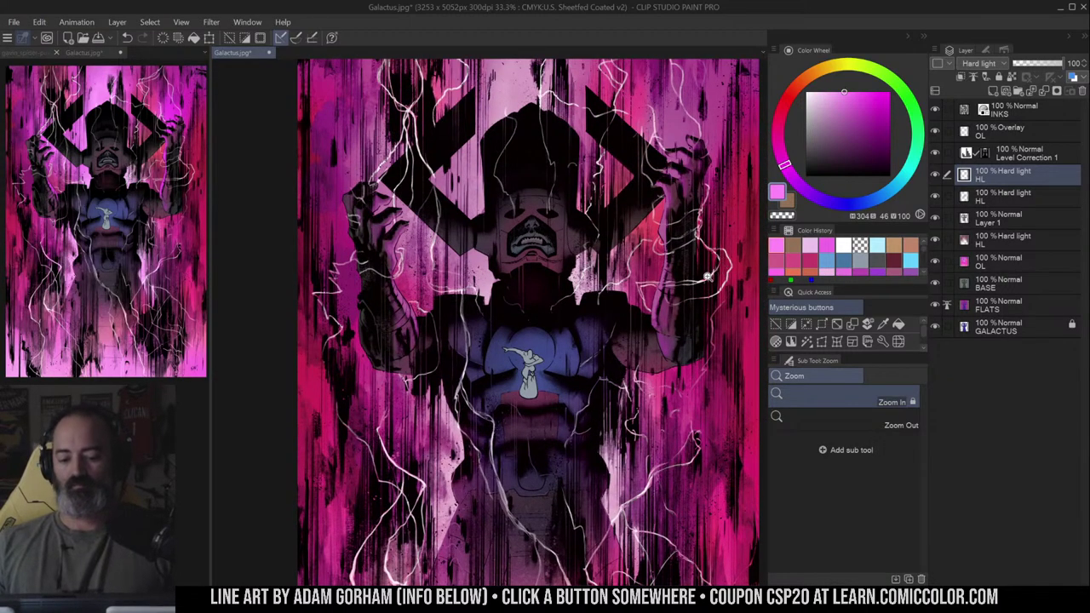
pyautogui.keyDown('alt'); pyautogui.click(698, 254); pyautogui.keyUp('alt')
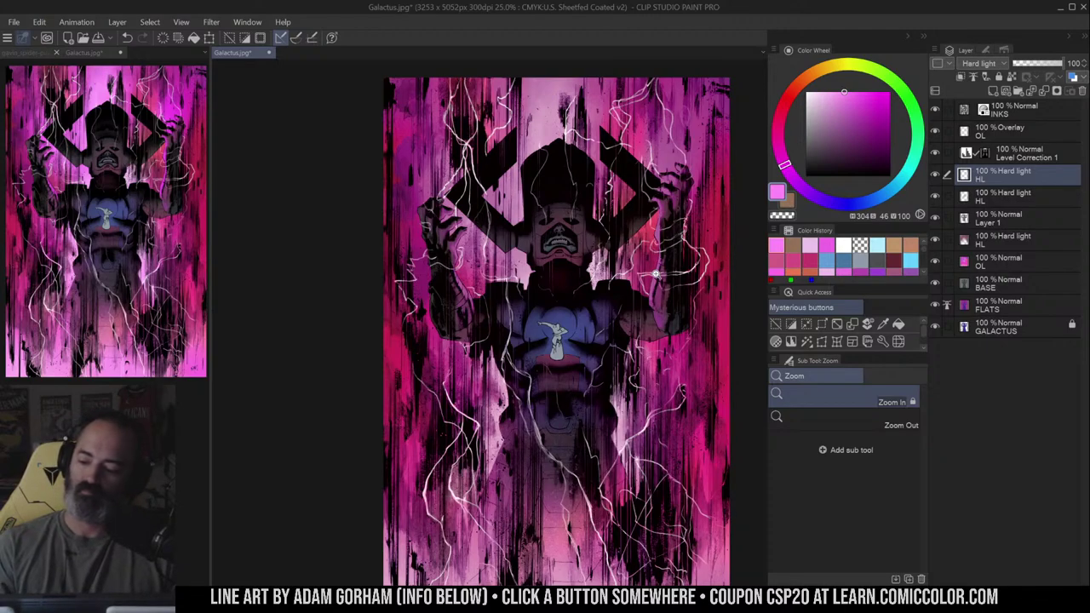
pyautogui.moveTo(685, 238); pyautogui.dragTo(650, 243)
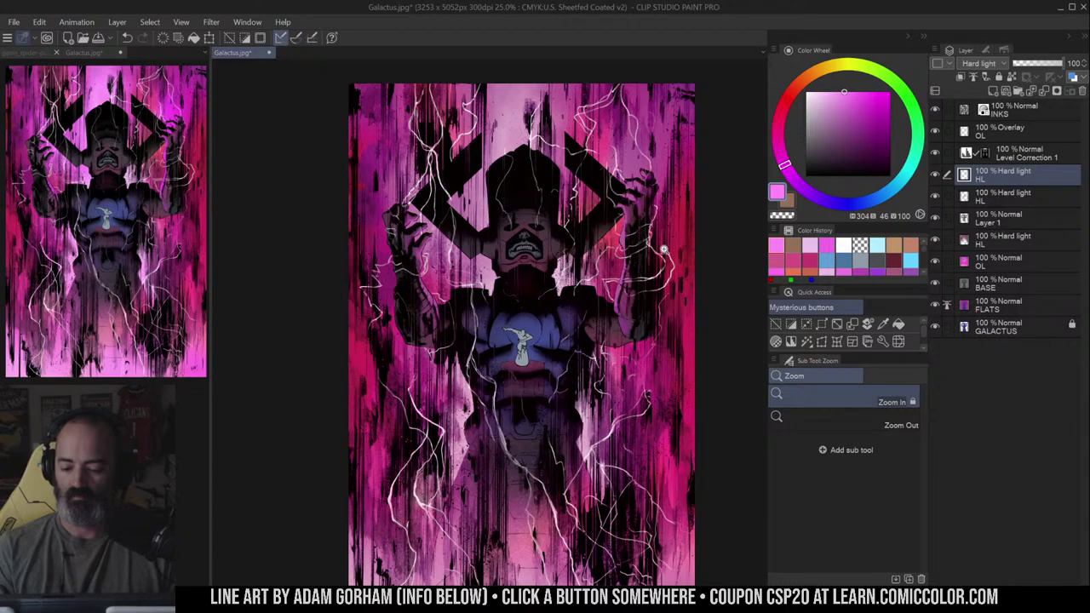
pyautogui.press('m')
pyautogui.keyDown('alt'); pyautogui.click(935, 175); pyautogui.keyUp('alt')
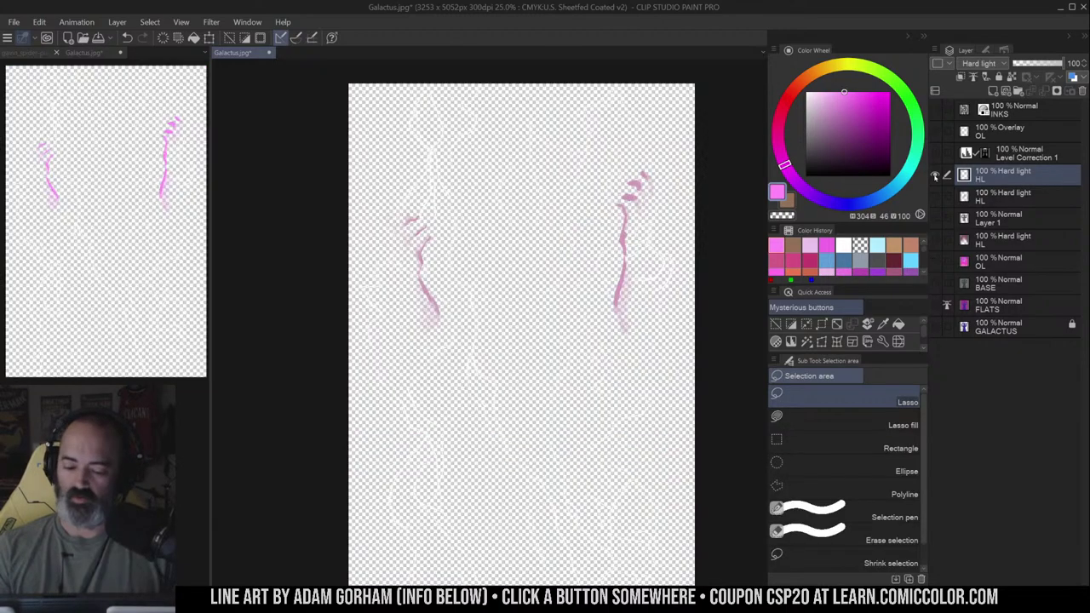
pyautogui.keyDown('alt'); pyautogui.click(936, 175); pyautogui.keyUp('alt')
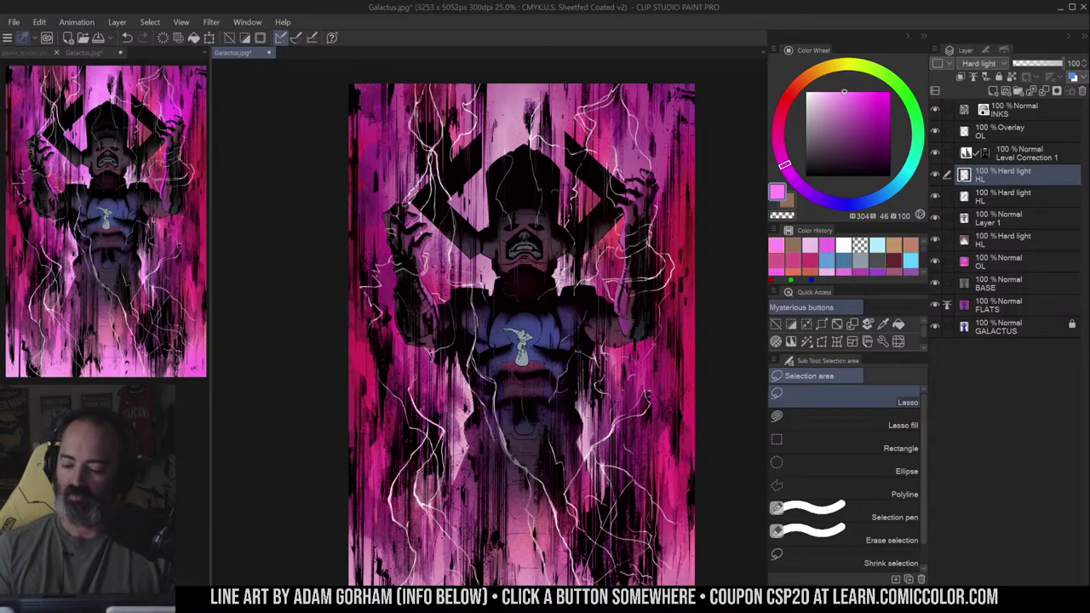
pyautogui.hotkey('ctrl', 'u')
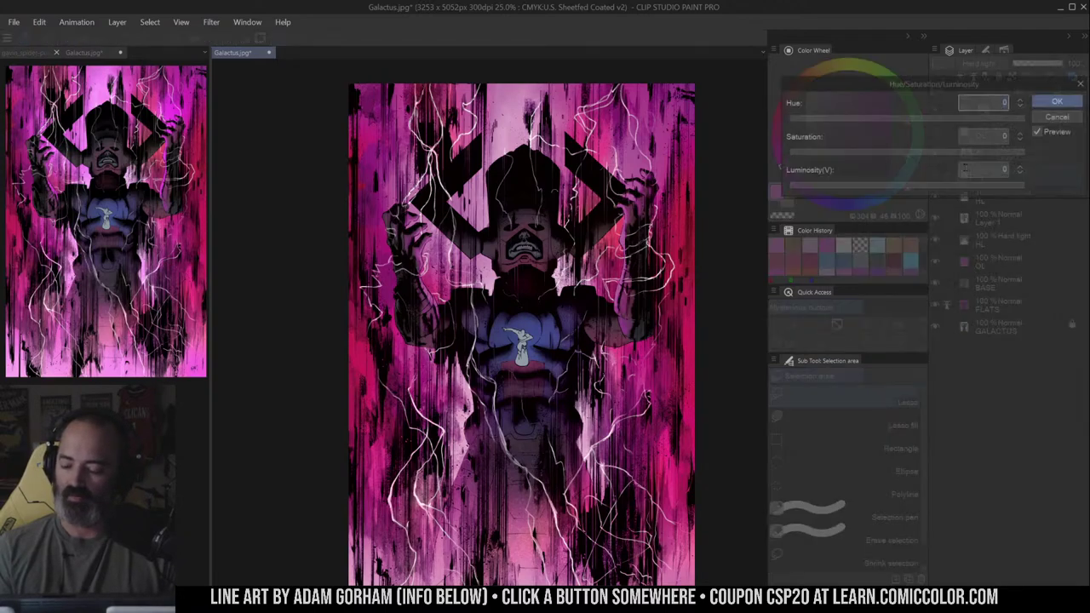
pyautogui.moveTo(907, 118); pyautogui.dragTo(992, 122)
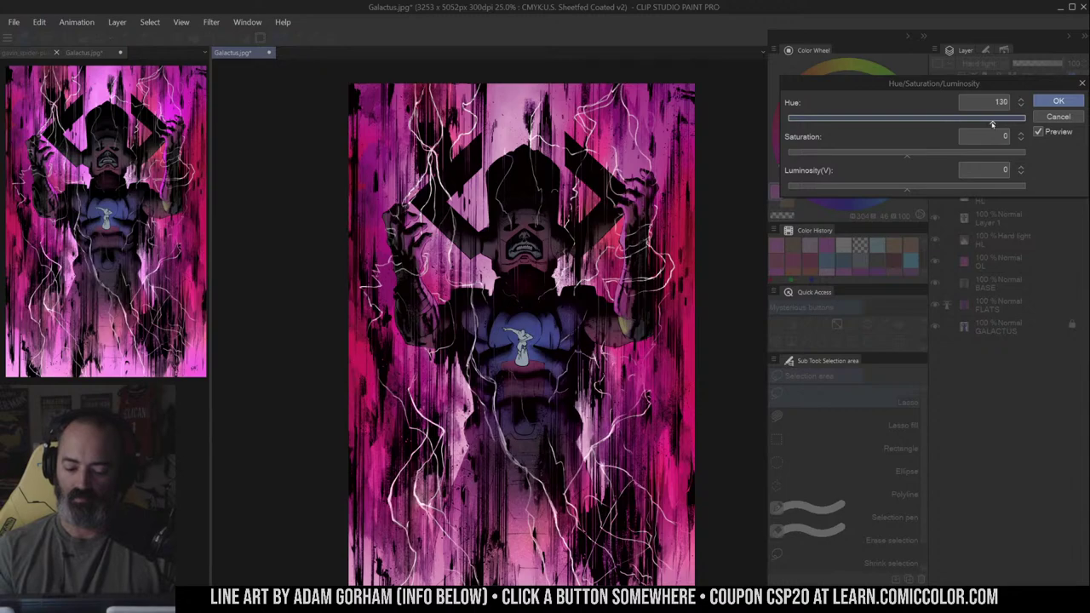
pyautogui.click(1056, 117)
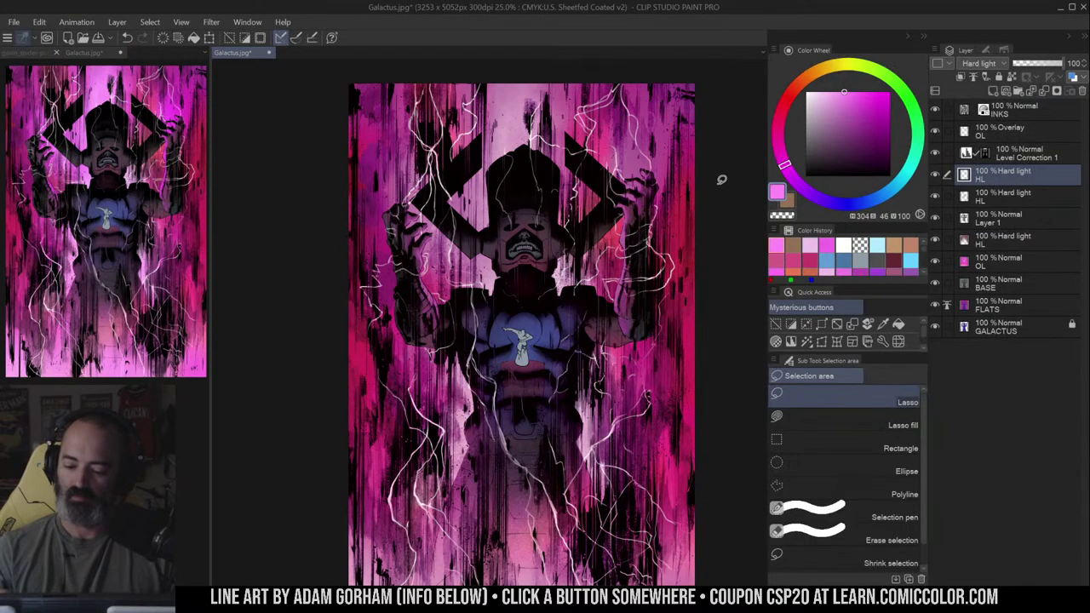
# - Recolor the arm rim-light layer to cyan with Hue/Saturation/Luminosity, using hue -119 and saturation -17
pyautogui.hotkey('ctrl', 'u')
pyautogui.click(991, 119)
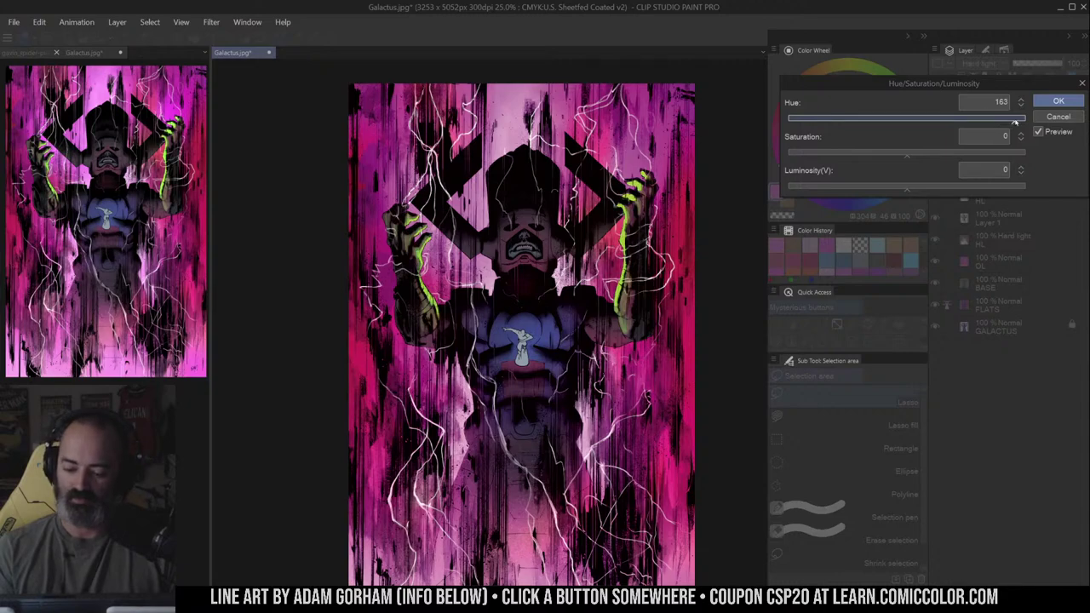
pyautogui.moveTo(914, 128); pyautogui.dragTo(914, 128)
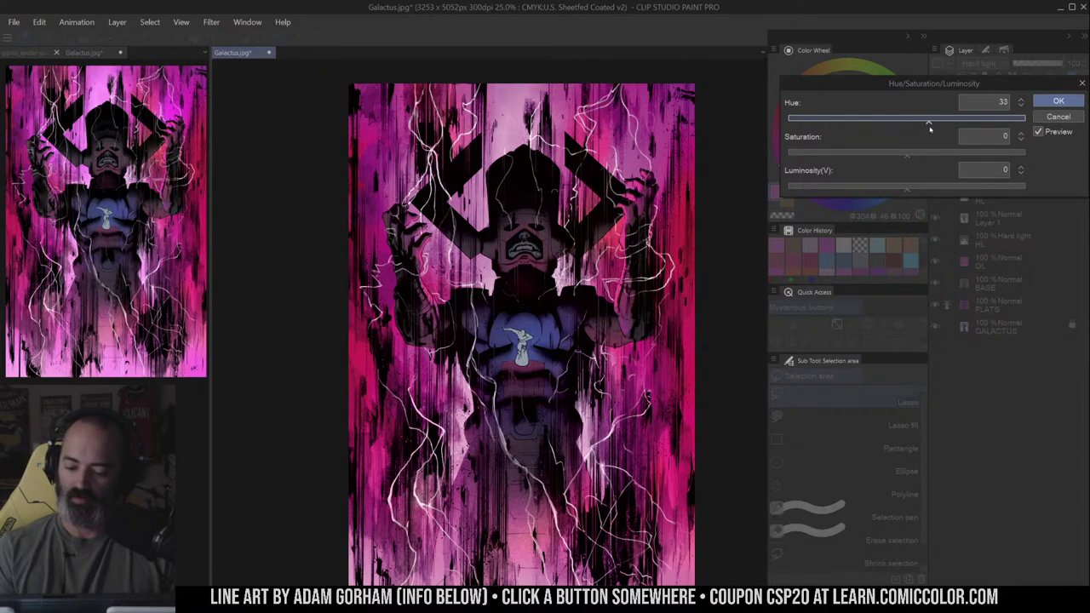
pyautogui.moveTo(828, 145); pyautogui.dragTo(828, 146)
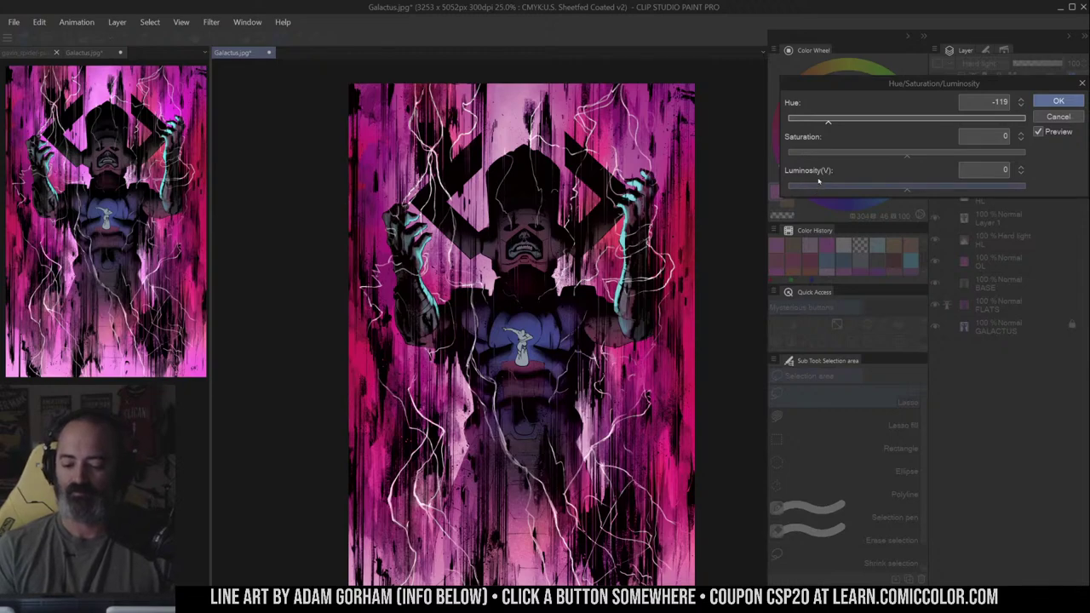
pyautogui.moveTo(910, 155); pyautogui.dragTo(887, 162)
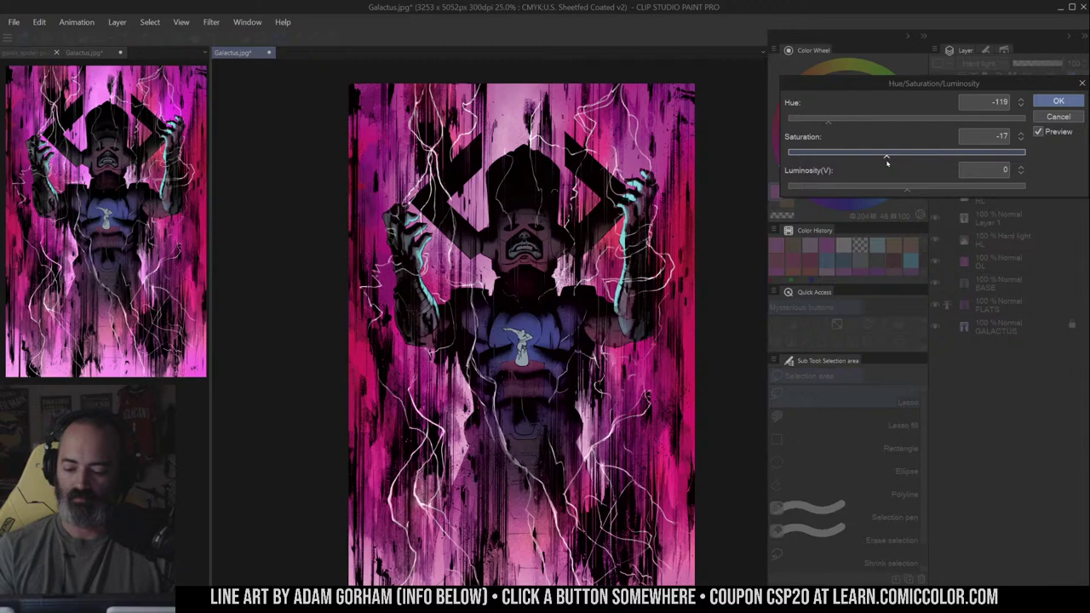
pyautogui.click(1056, 101)
# - Isolate the rim-light layer, sample the cyan from the finger strokes as drawing color, and show all layers again
pyautogui.hotkey('ctrl', 'space')
pyautogui.keyDown('ctrl'); pyautogui.click(516, 256); pyautogui.keyUp('ctrl')
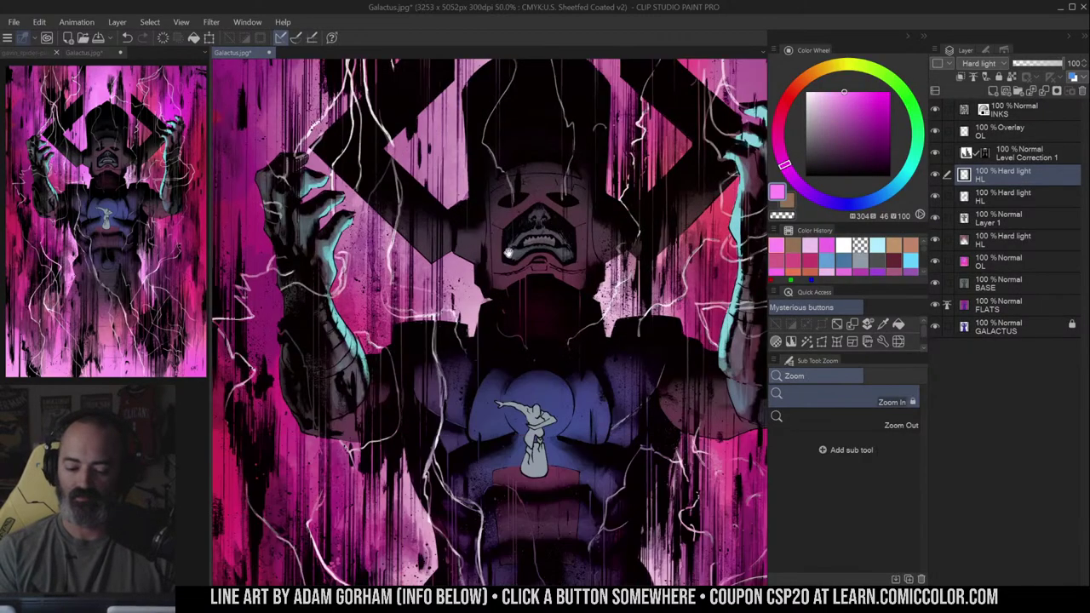
pyautogui.moveTo(440, 277); pyautogui.dragTo(564, 293)
pyautogui.scroll(1, 542, 292)
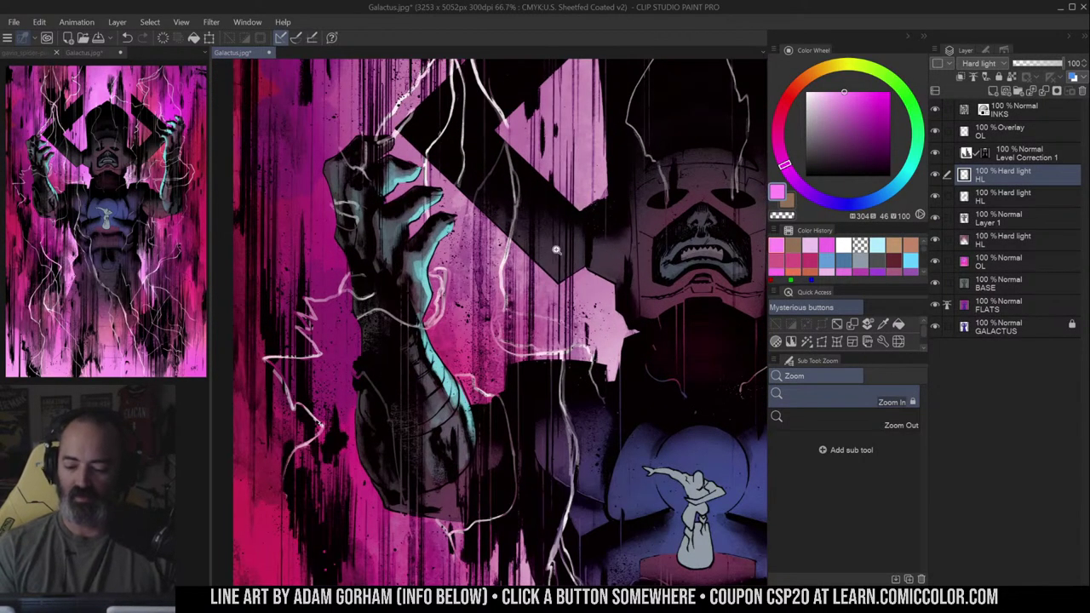
pyautogui.press('m')
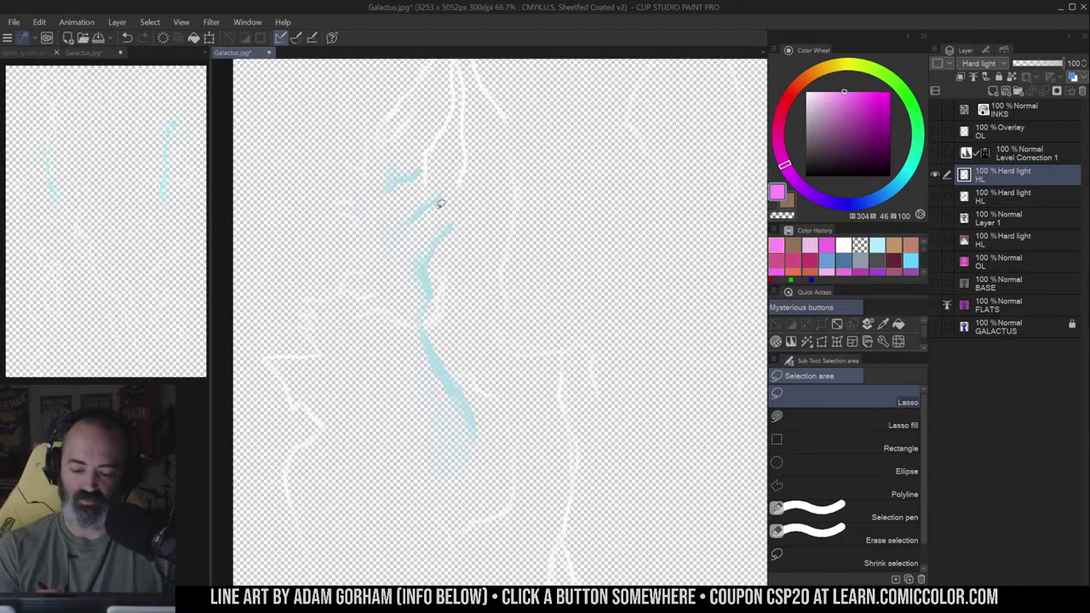
pyautogui.rightClick(427, 205)
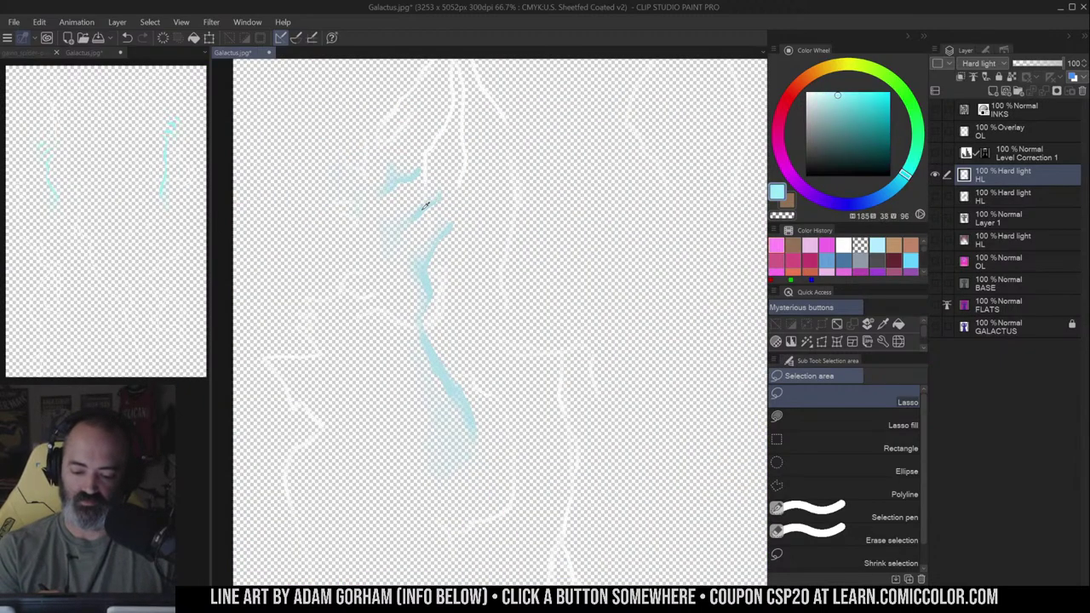
pyautogui.keyDown('alt'); pyautogui.click(936, 174); pyautogui.keyUp('alt')
# - Paint additional cyan light over the fingers, hand and inner forearm of the left raised arm with Krupuk Wash 4
pyautogui.press('b')
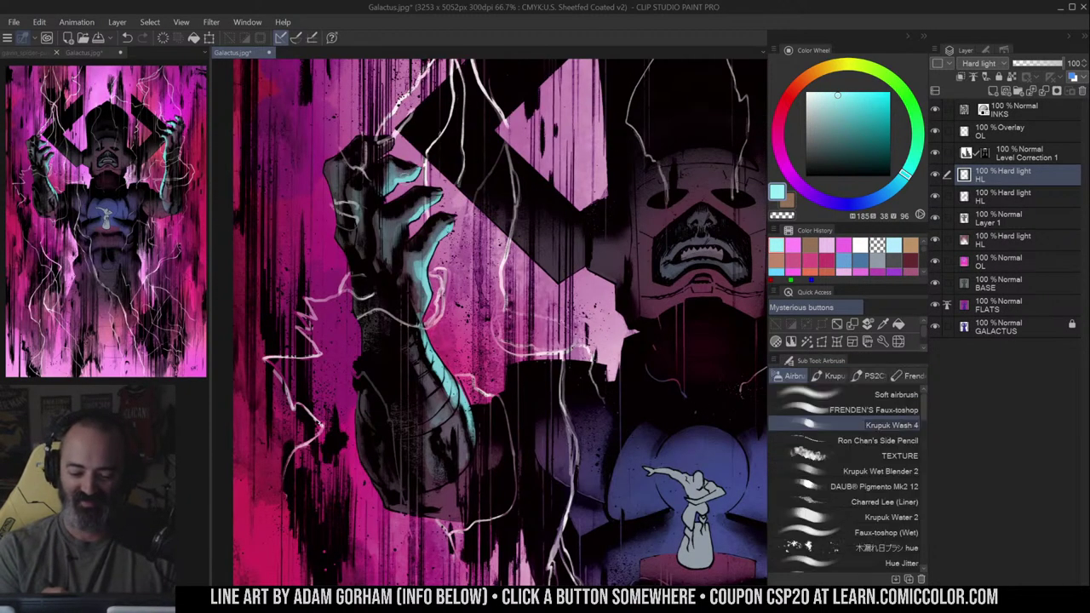
pyautogui.moveTo(400, 176); pyautogui.dragTo(415, 171)
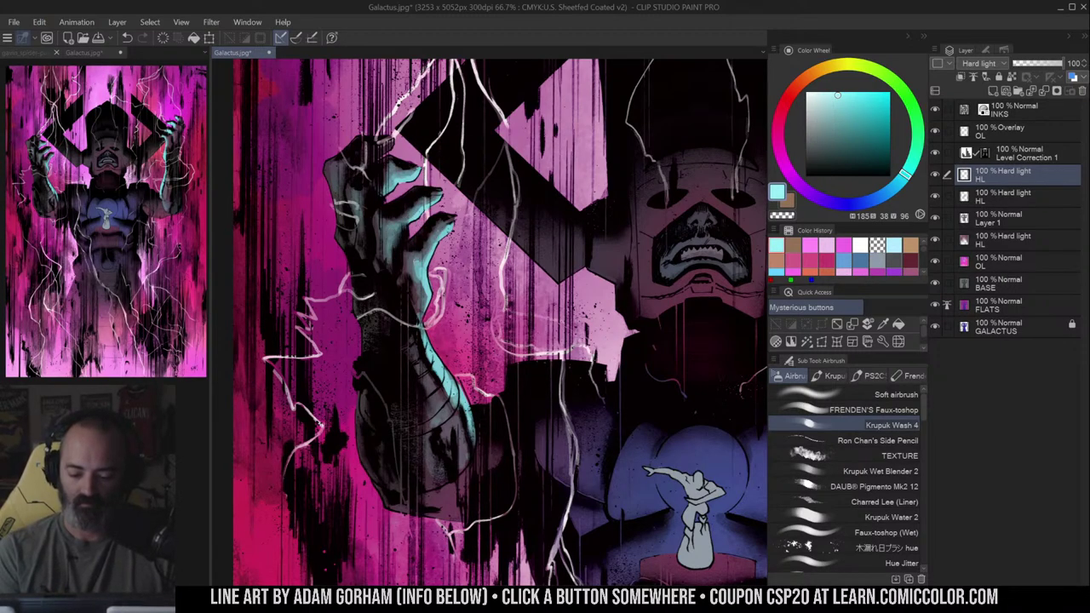
pyautogui.moveTo(475, 272); pyautogui.dragTo(478, 212)
pyautogui.moveTo(419, 283); pyautogui.dragTo(468, 401)
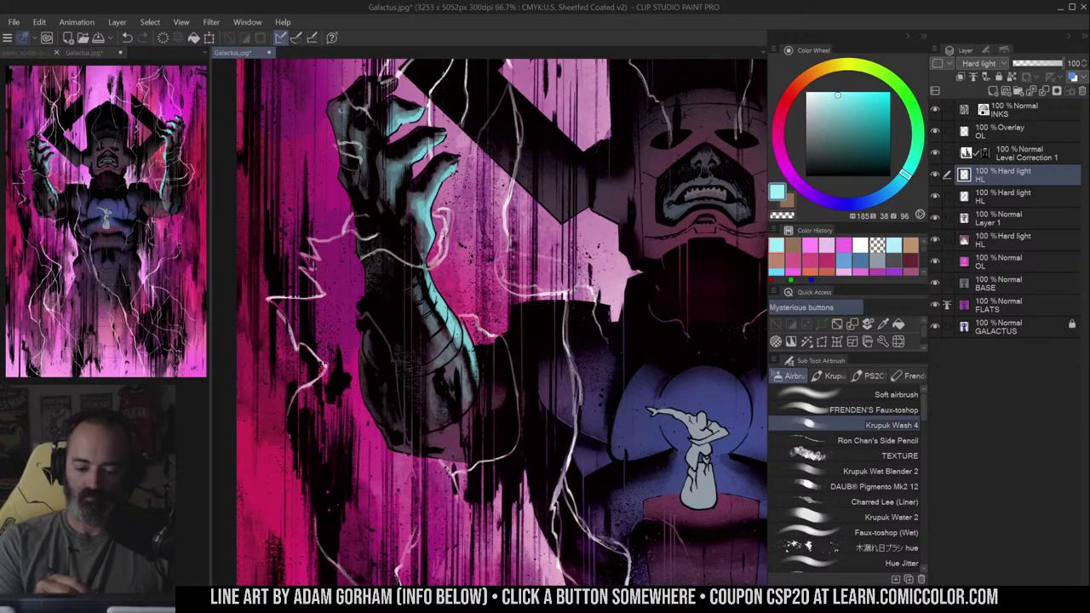
pyautogui.moveTo(340, 115); pyautogui.dragTo(341, 138)
# - Auto-select the helmet's lower face, hide the selection outline, and brush cyan light along the jaw
pyautogui.hotkey('ctrl', '-')
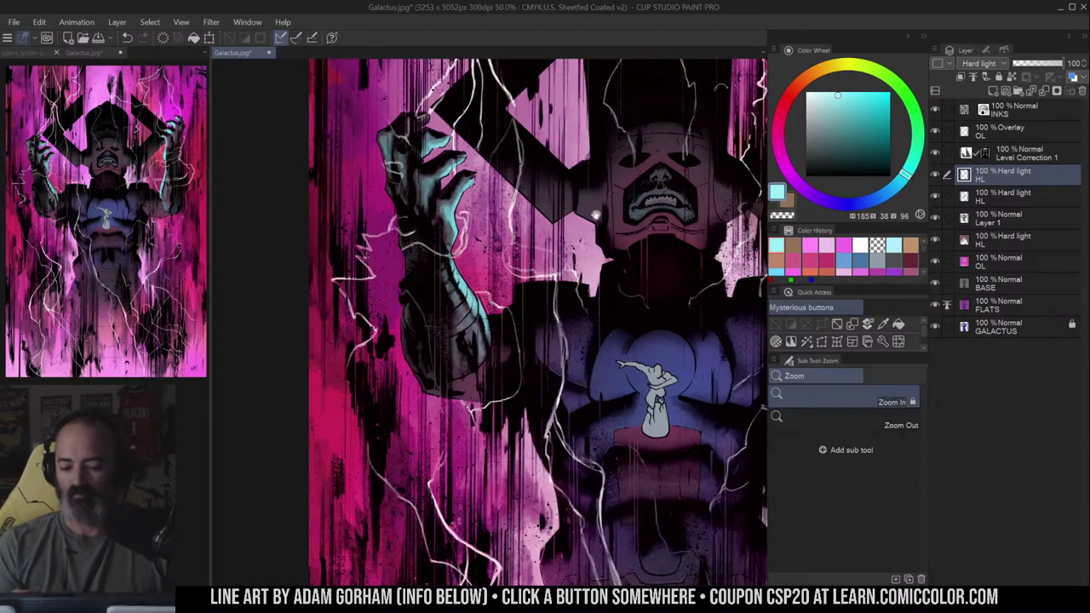
pyautogui.moveTo(596, 214); pyautogui.dragTo(491, 247)
pyautogui.moveTo(585, 277)
pyautogui.mouseDown()
pyautogui.moveTo(574, 241)
pyautogui.moveTo(590, 308)
pyautogui.mouseUp()
pyautogui.click(570, 250)
pyautogui.press('w')
pyautogui.click(581, 297)
pyautogui.hotkey('ctrl', 'h')
pyautogui.press('b')
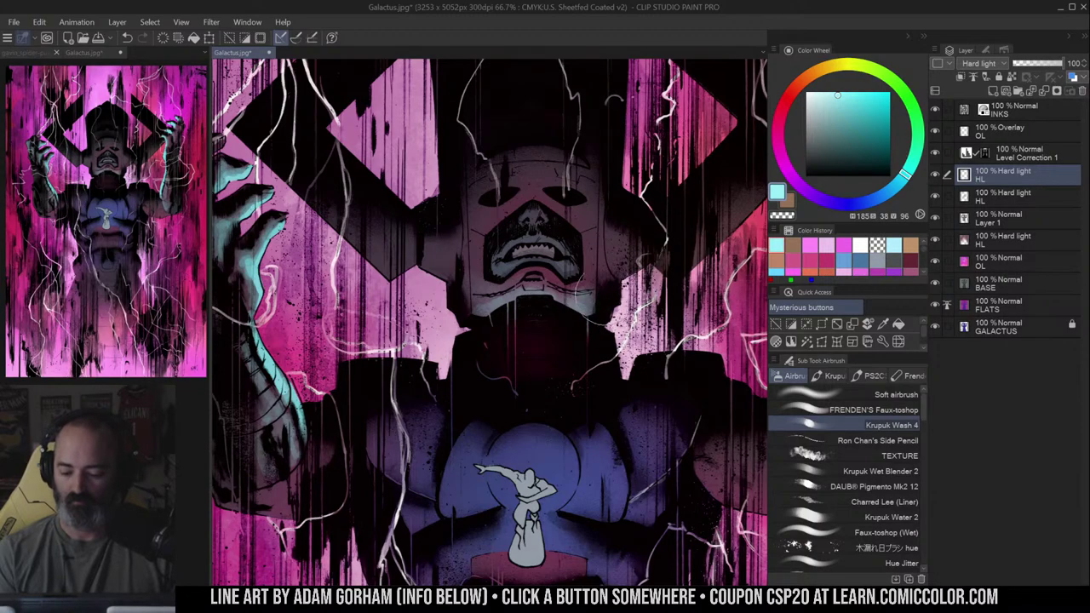
# - Auto-select the helmet's side pieces and paint cyan light on their lower edges beside the jaw
pyautogui.press('w')
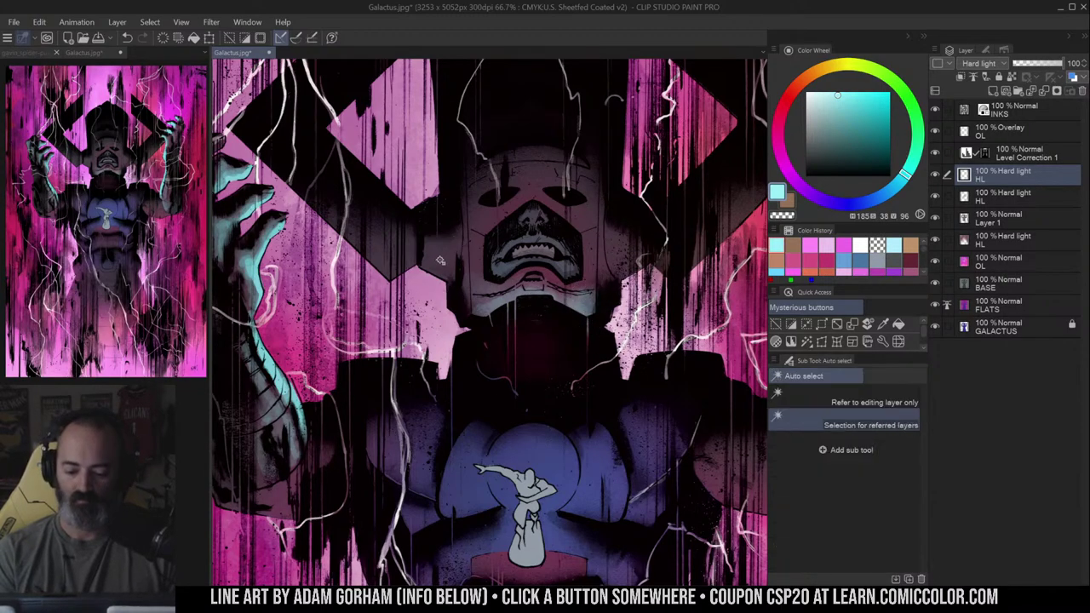
pyautogui.press('b')
pyautogui.moveTo(431, 288)
pyautogui.mouseDown()
pyautogui.moveTo(433, 254)
pyautogui.moveTo(430, 289)
pyautogui.moveTo(438, 277)
pyautogui.mouseUp()
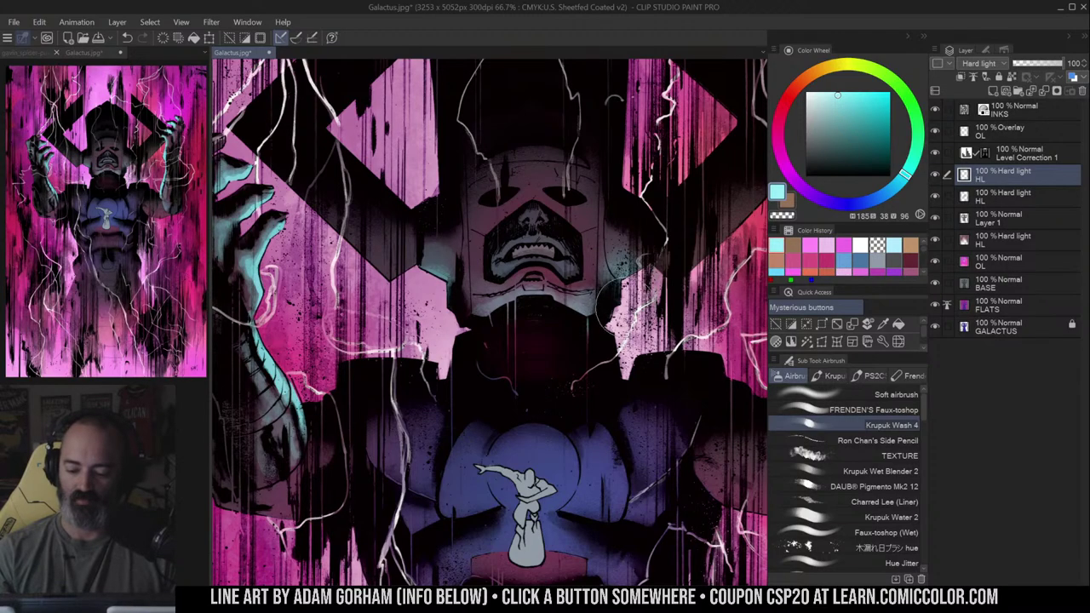
# - Auto-select the exposed face around the mouth and brush cyan underlighting onto it with Krupuk Wash 4
pyautogui.hotkey('ctrl', 'space')
pyautogui.keyDown('alt'); pyautogui.click(595, 290); pyautogui.keyUp('alt')
pyautogui.keyDown('alt'); pyautogui.click(595, 289); pyautogui.keyUp('alt')
pyautogui.click(595, 295)
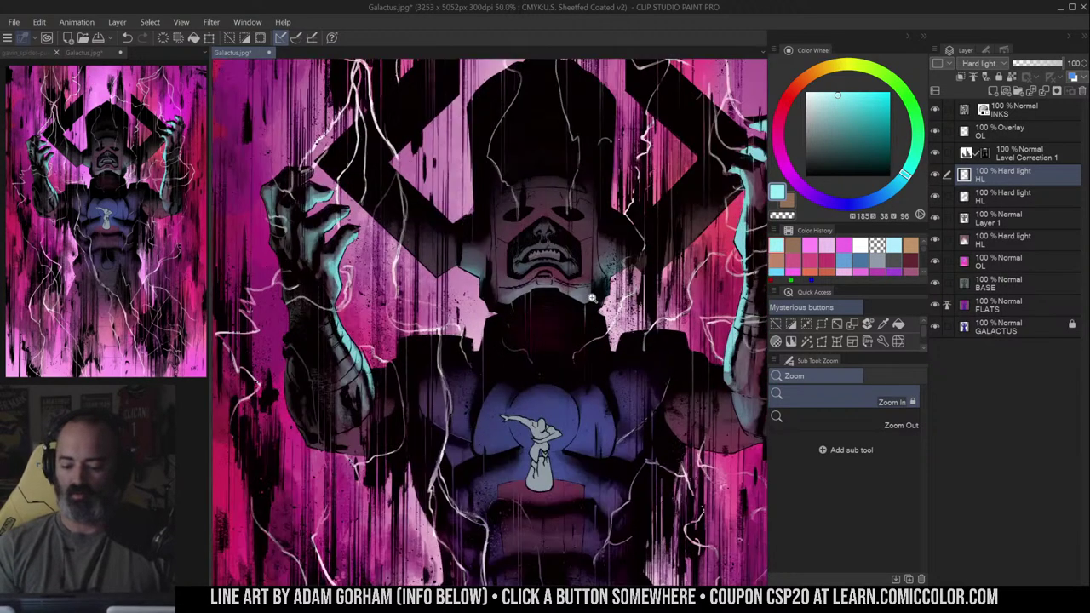
pyautogui.click(597, 294)
pyautogui.moveTo(605, 241); pyautogui.dragTo(621, 231)
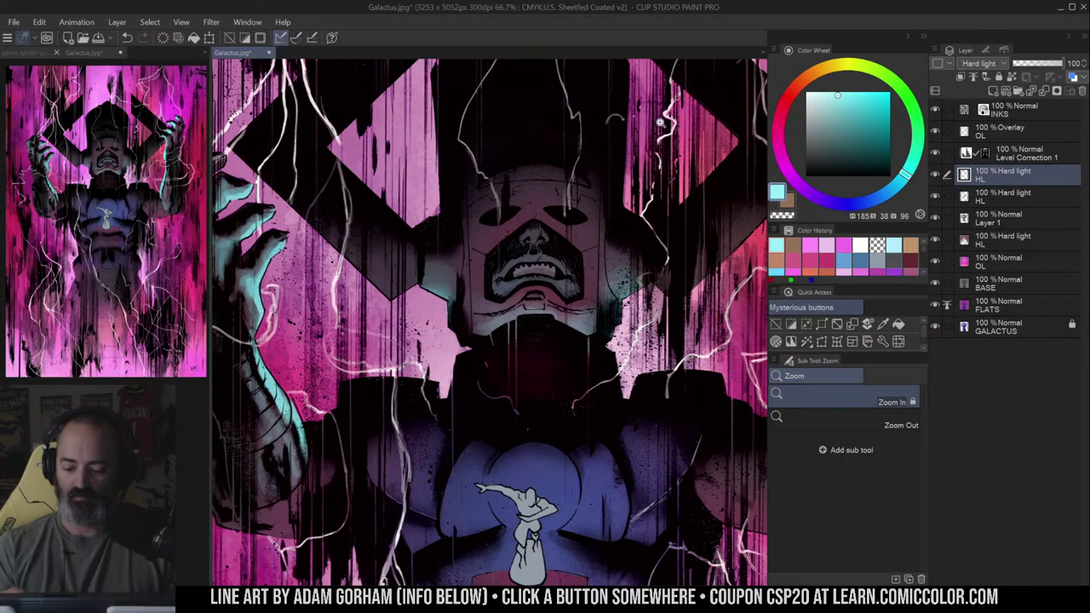
pyautogui.press('w')
pyautogui.press('b')
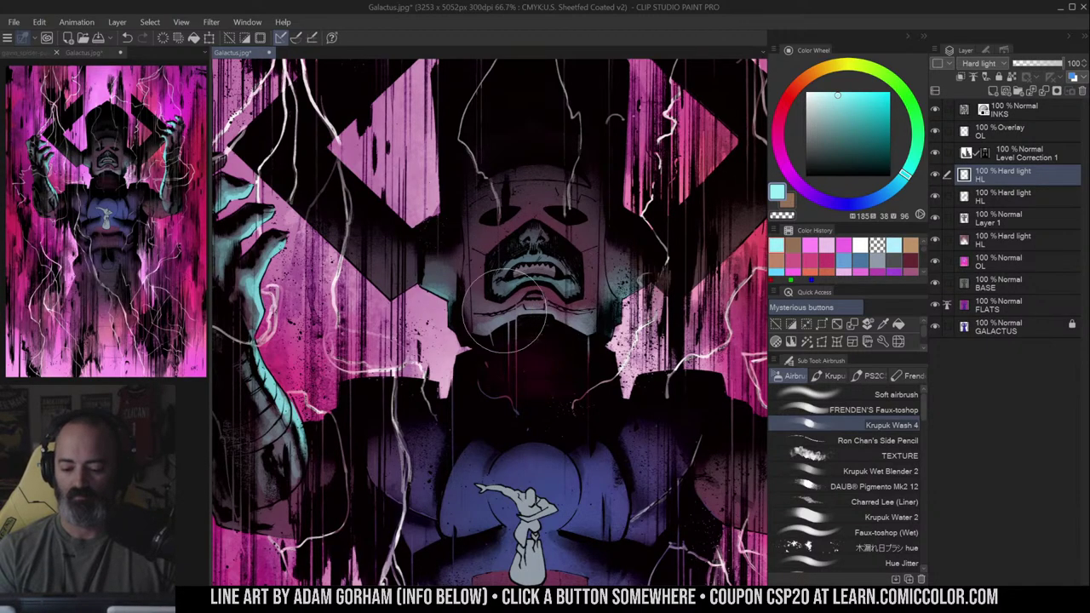
# - Paint paler cyan highlights (hue 185, saturation 11, value 95) around the mouth, nose and jaw, and clear the selection
pyautogui.keyDown('alt'); pyautogui.click(561, 305); pyautogui.keyUp('alt')
pyautogui.keyDown('alt'); pyautogui.click(563, 303); pyautogui.keyUp('alt')
pyautogui.click(557, 310)
pyautogui.click(555, 302)
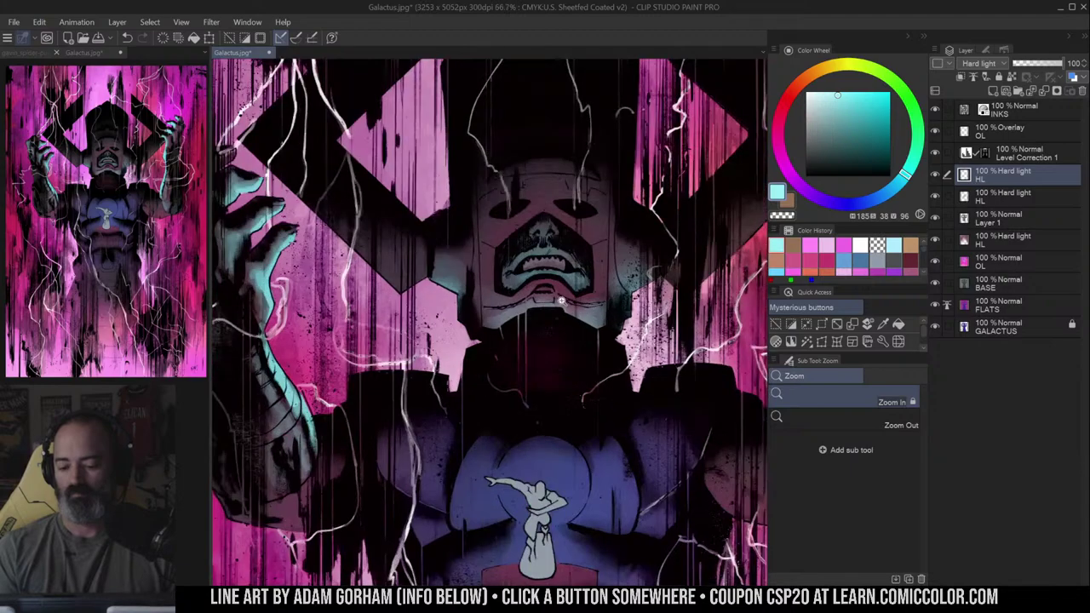
pyautogui.click(559, 301)
pyautogui.press('m')
pyautogui.press('b')
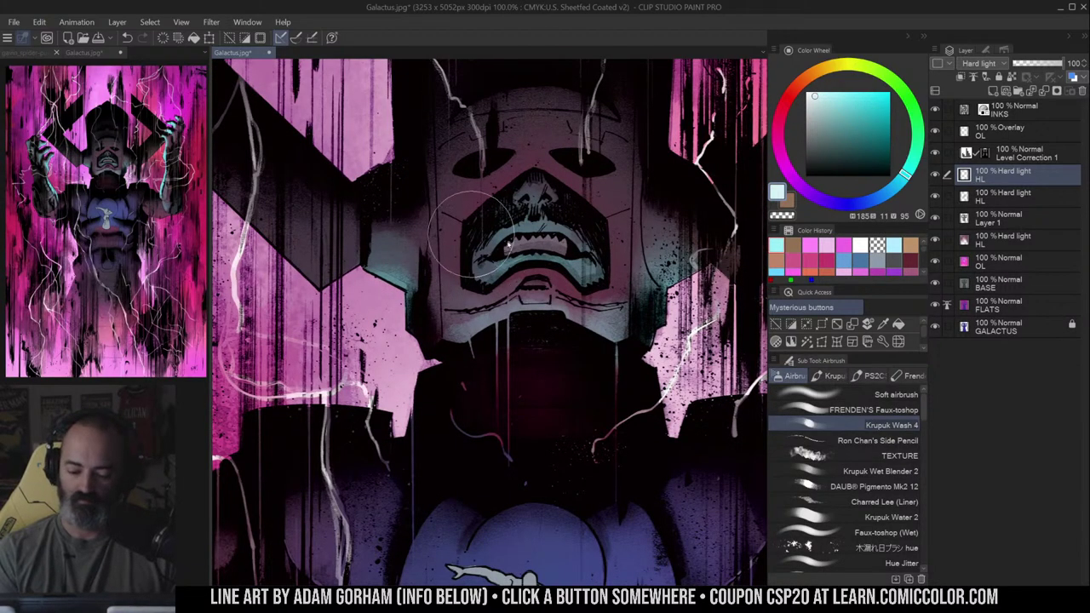
pyautogui.moveTo(520, 230)
pyautogui.mouseDown()
pyautogui.moveTo(533, 226)
pyautogui.moveTo(510, 231)
pyautogui.mouseUp()
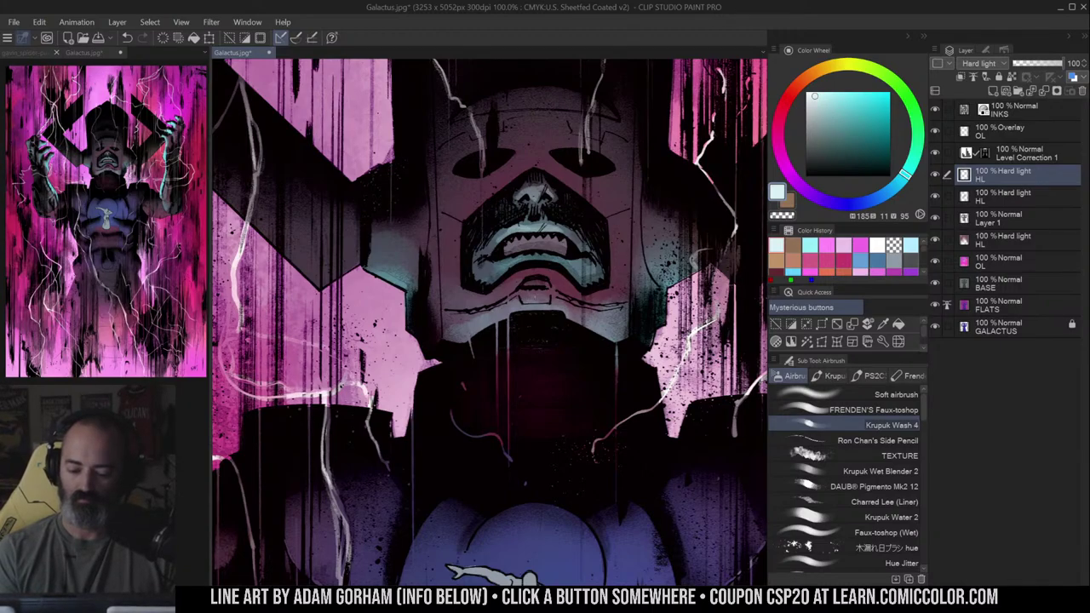
pyautogui.hotkey('ctrl', 'd')
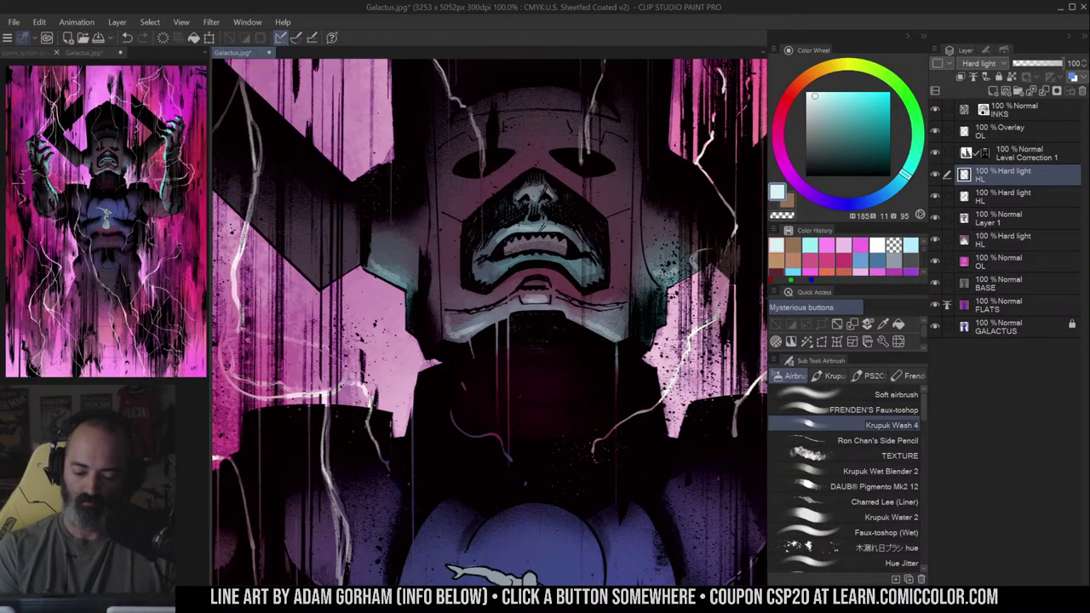
# - Examine the cyan lighting across the whole figure, the chest and the raised arm on the right side
pyautogui.hotkey('alt', 'space')
pyautogui.keyDown('alt'); pyautogui.click(636, 282); pyautogui.keyUp('alt')
pyautogui.keyDown('alt'); pyautogui.click(636, 282); pyautogui.keyUp('alt')
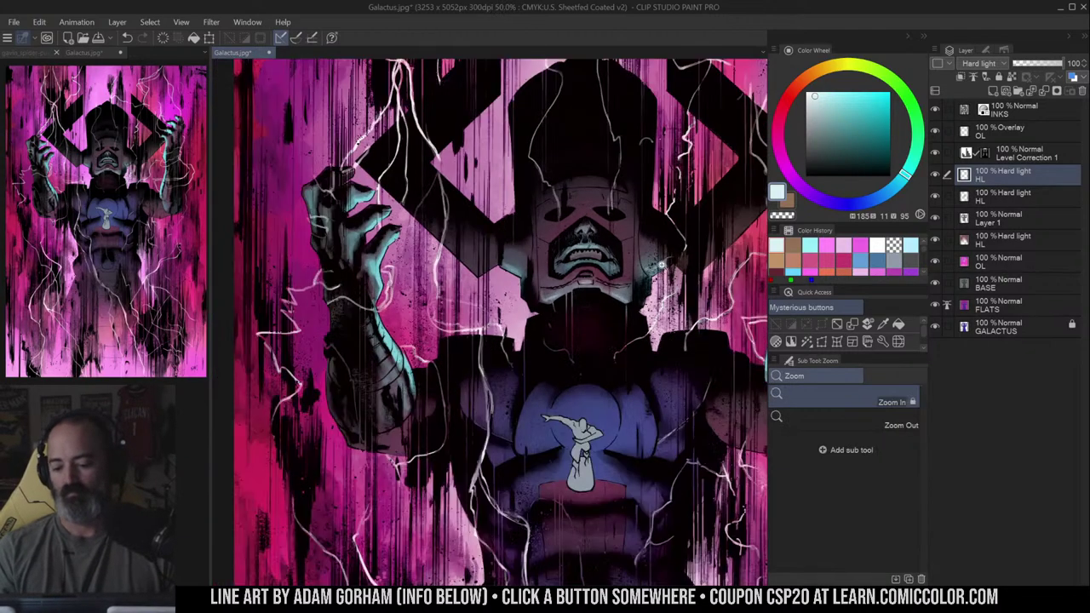
pyautogui.moveTo(651, 288); pyautogui.dragTo(605, 259)
pyautogui.keyDown('alt'); pyautogui.click(594, 278); pyautogui.keyUp('alt')
pyautogui.moveTo(669, 207)
pyautogui.mouseDown()
pyautogui.moveTo(662, 188)
pyautogui.moveTo(604, 222)
pyautogui.moveTo(647, 177)
pyautogui.mouseUp()
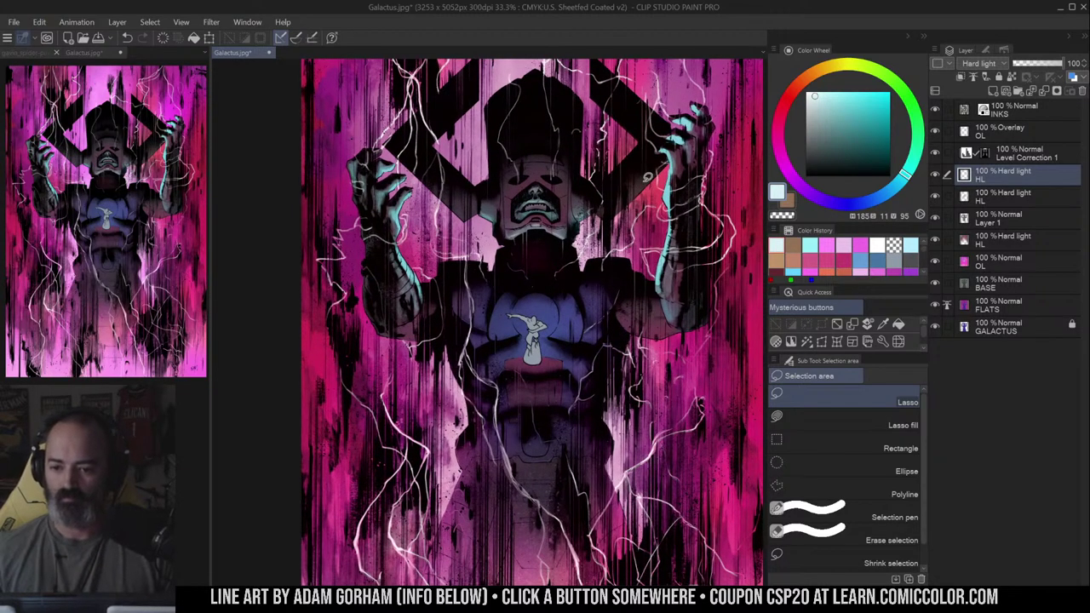
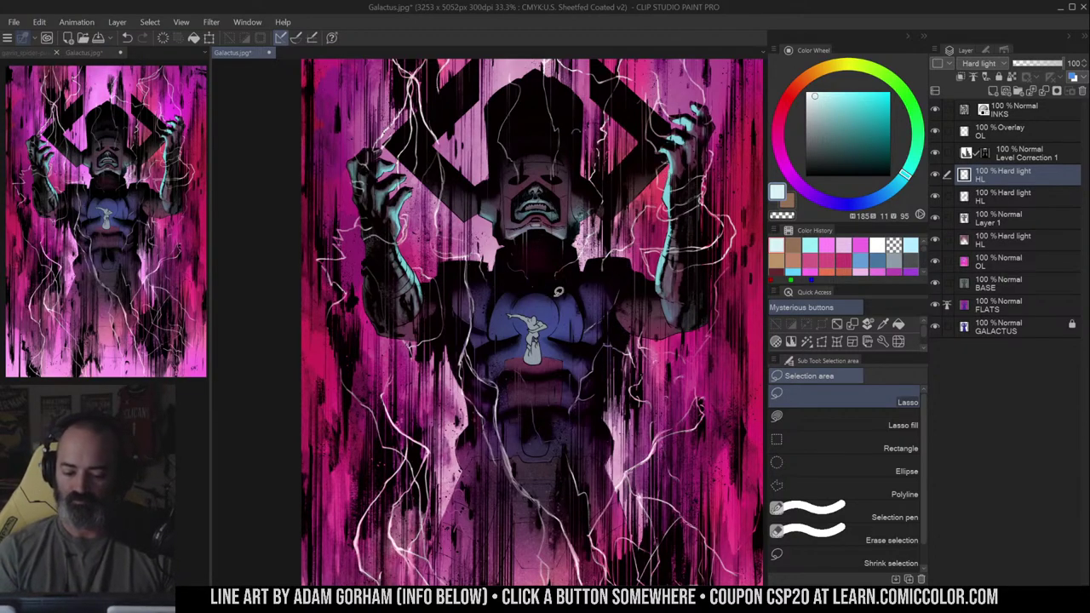
pyautogui.hotkey('ctrl', 'space')
pyautogui.click(563, 332)
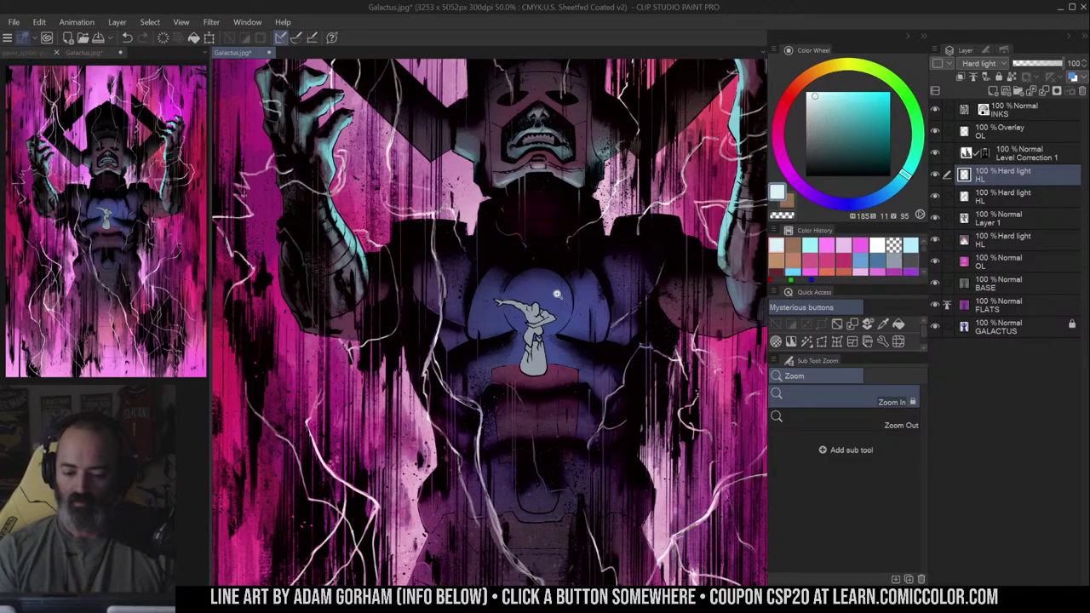
pyautogui.keyDown('alt'); pyautogui.click(613, 274); pyautogui.keyUp('alt')
pyautogui.moveTo(658, 257); pyautogui.dragTo(583, 319)
pyautogui.click(643, 197)
pyautogui.click(643, 197)
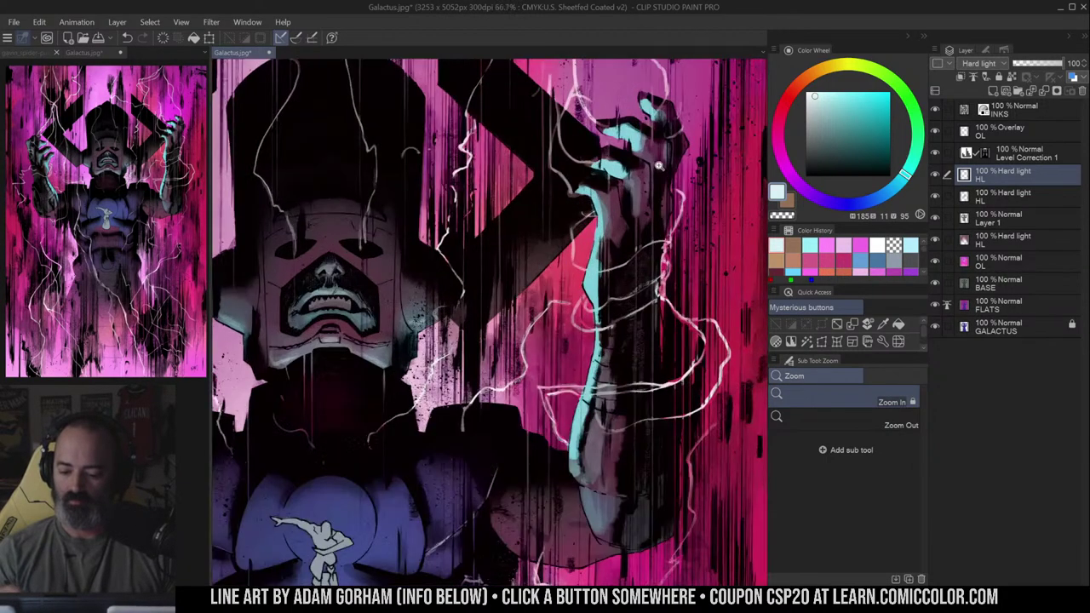
# - Sample cyan from the raised arm and paint more light (hue 190, saturation 45, value 88) on that hand's fingers with Krupuk Wash 4
pyautogui.press('b')
pyautogui.keyDown('alt'); pyautogui.click(600, 224); pyautogui.keyUp('alt')
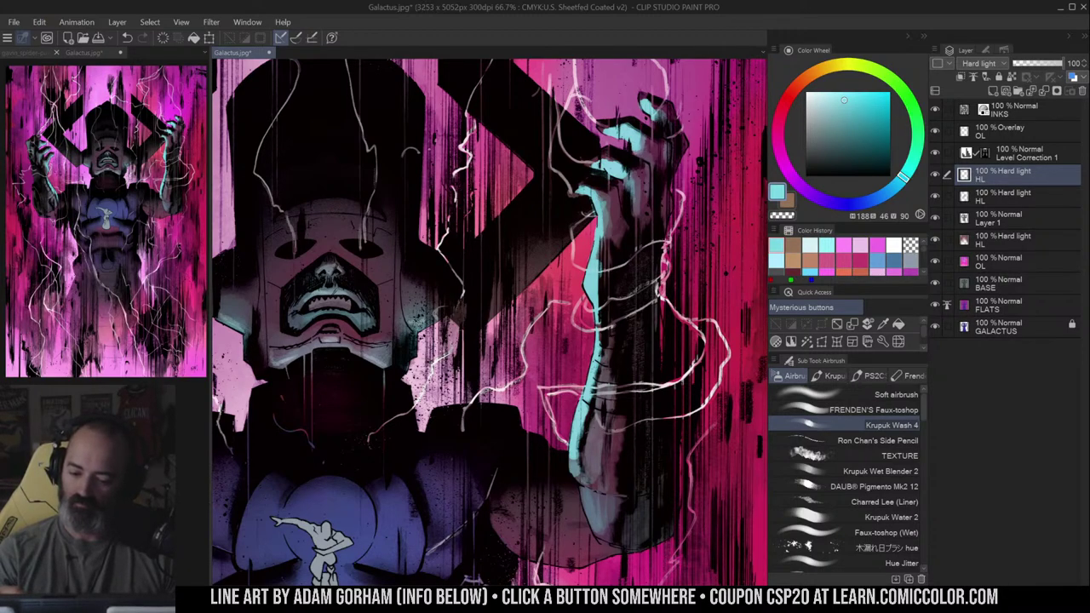
pyautogui.keyDown('alt'); pyautogui.click(634, 136); pyautogui.keyUp('alt')
pyautogui.moveTo(639, 133); pyautogui.dragTo(645, 140)
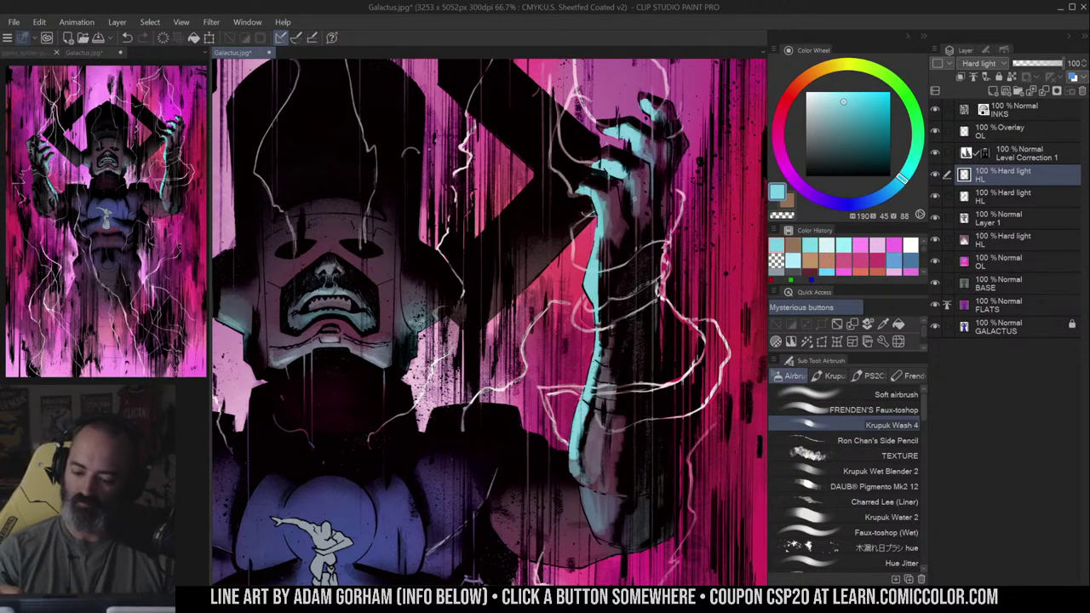
pyautogui.hotkey('ctrl', 'space')
pyautogui.moveTo(680, 264); pyautogui.dragTo(692, 251)
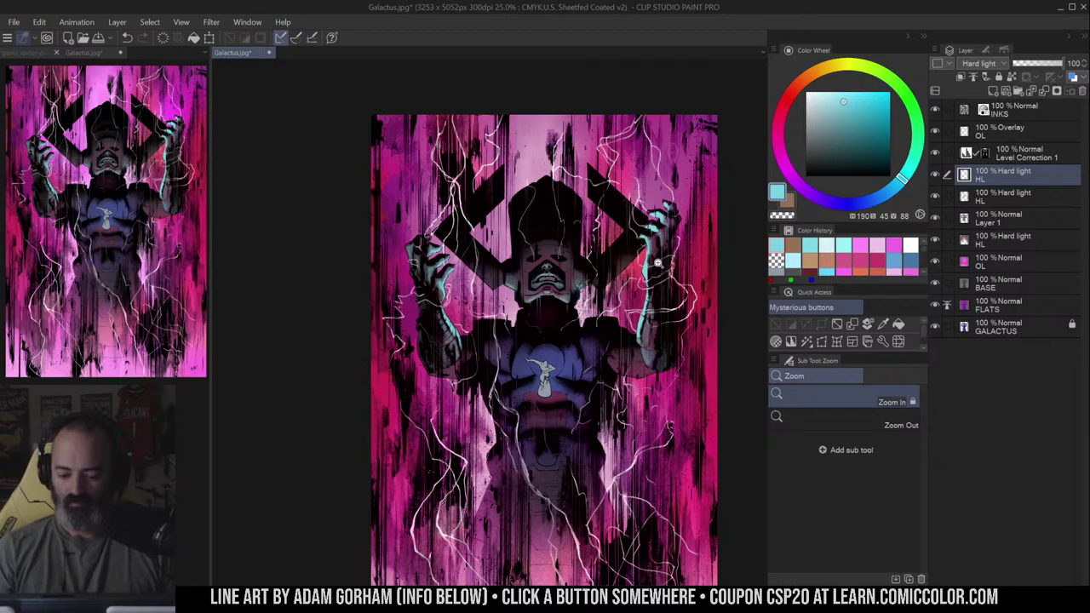
# - Auto-select the helmet's lower horn sections and brush cyan light onto them beside the head with the Soft airbrush
pyautogui.click(653, 274)
pyautogui.press('w')
pyautogui.click(618, 253)
pyautogui.hotkey('ctrl', 'd')
pyautogui.press('b')
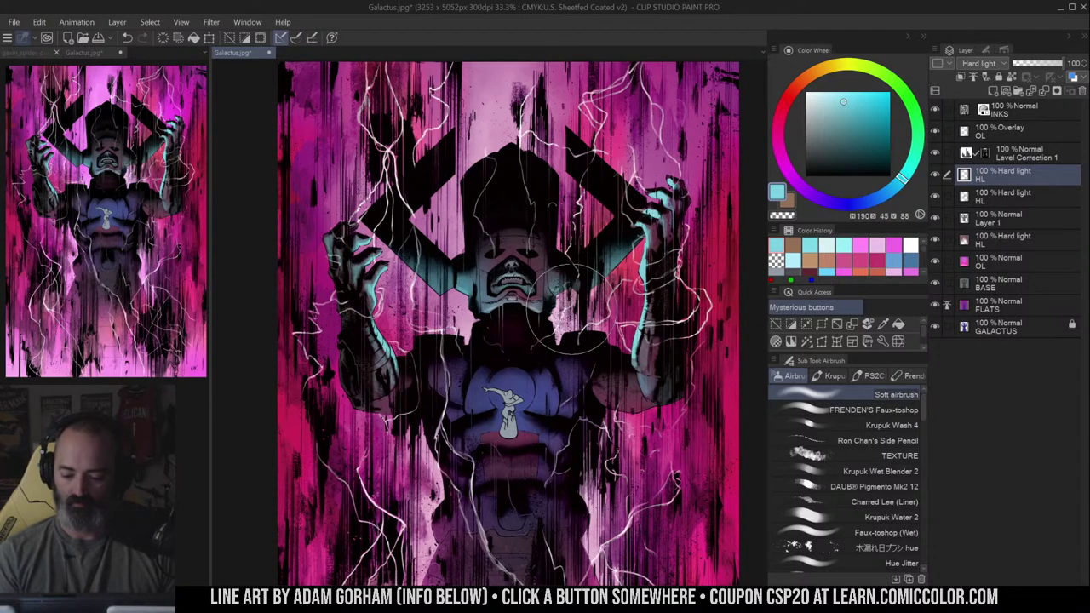
pyautogui.press('/')
pyautogui.keyDown('alt'); pyautogui.click(625, 298); pyautogui.keyUp('alt')
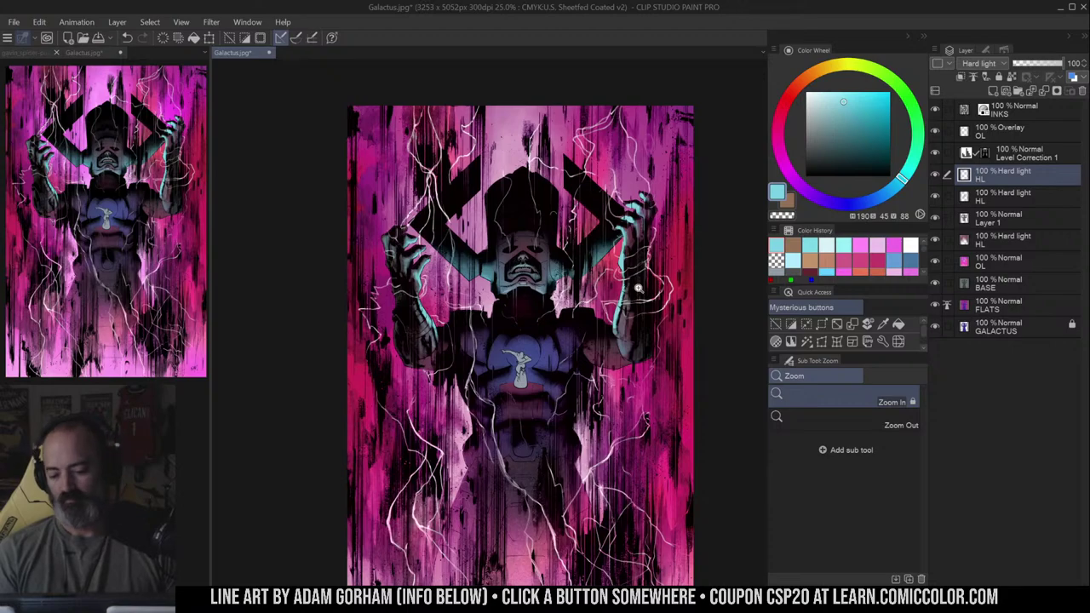
pyautogui.click(643, 287)
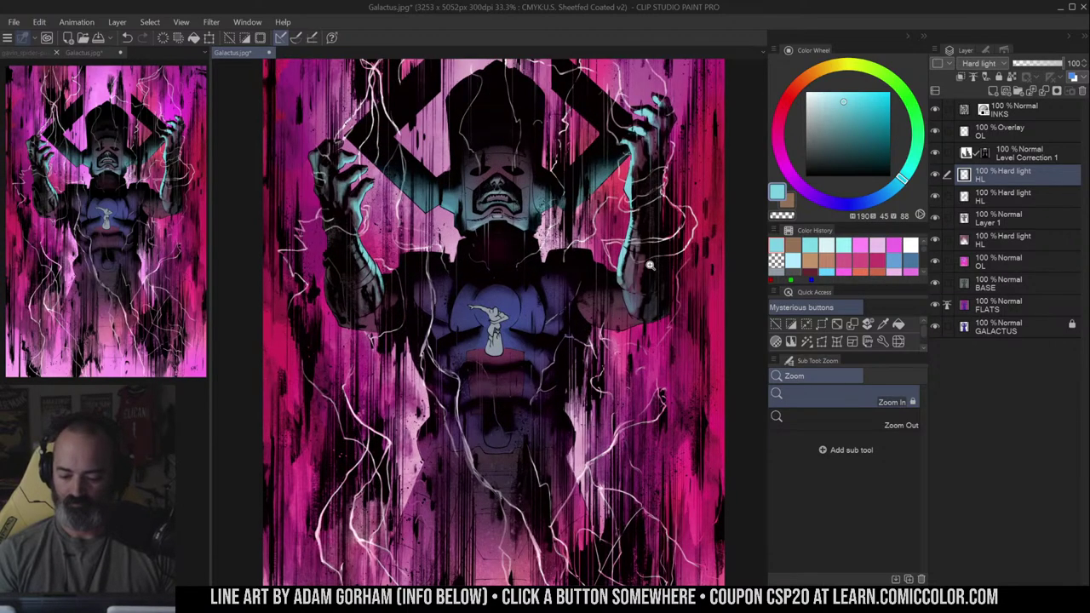
# - Try a cyan Soft airbrush glow on the auto-selected chest around the emblem, undo it and clear the selection
pyautogui.press('w')
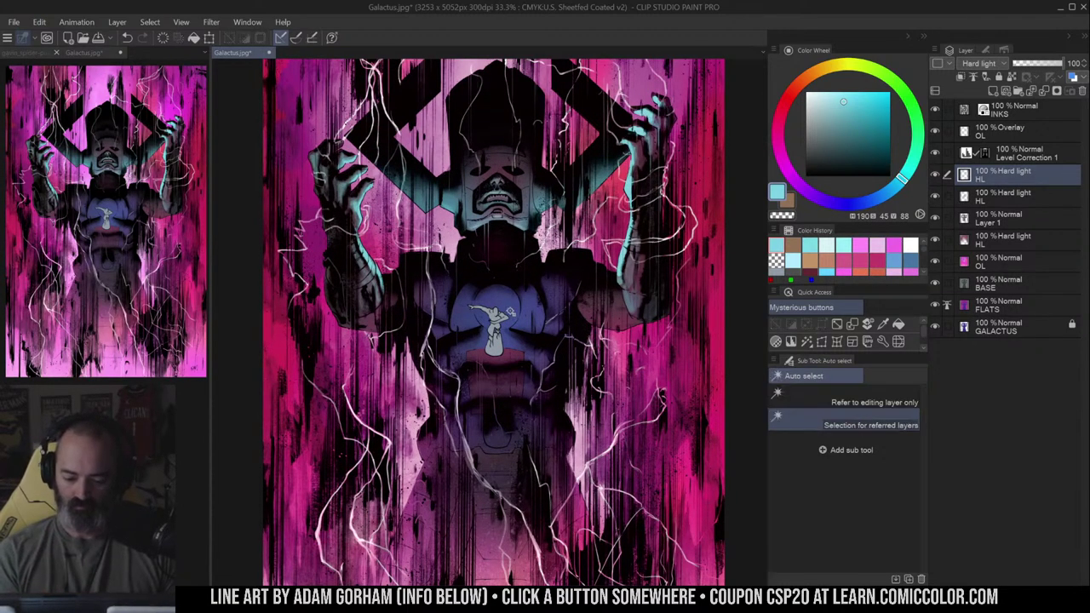
pyautogui.press('b')
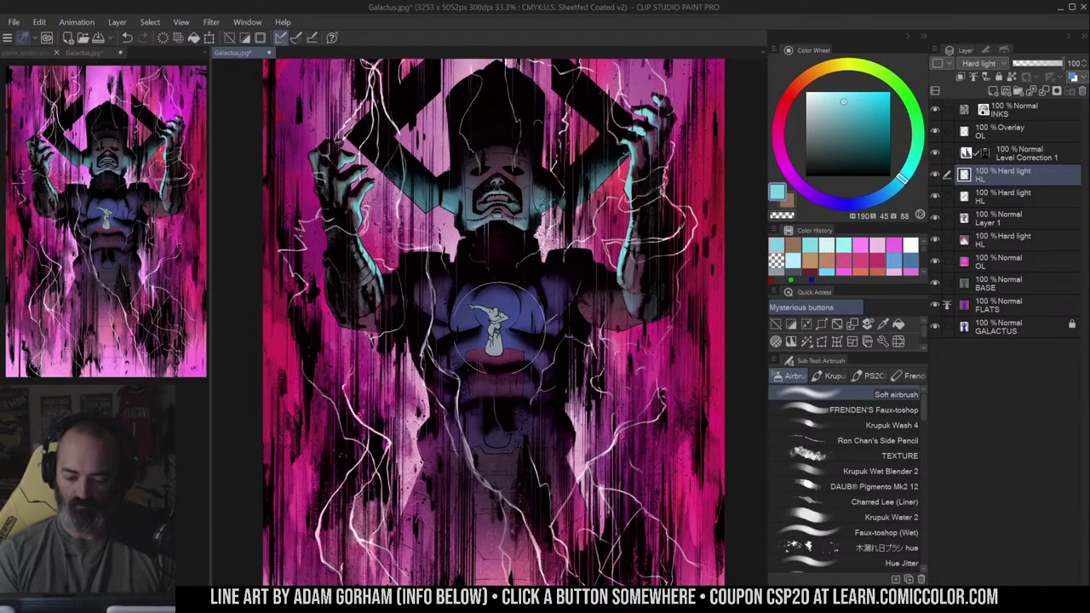
pyautogui.press('/')
pyautogui.keyDown('alt'); pyautogui.click(641, 252); pyautogui.keyUp('alt')
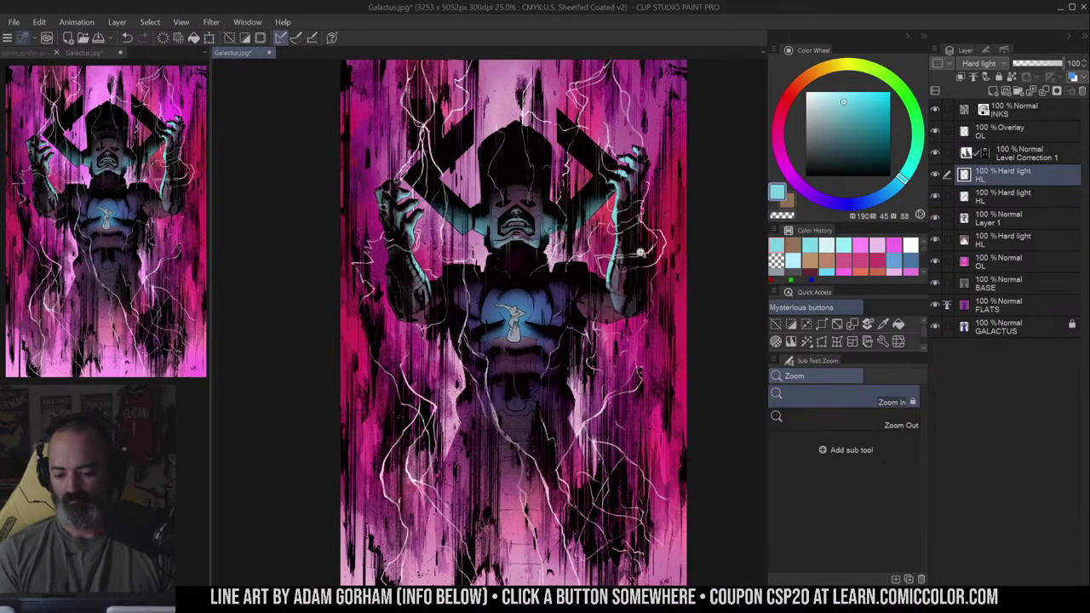
pyautogui.hotkey('ctrl', 'z')
pyautogui.hotkey('ctrl', 'z')
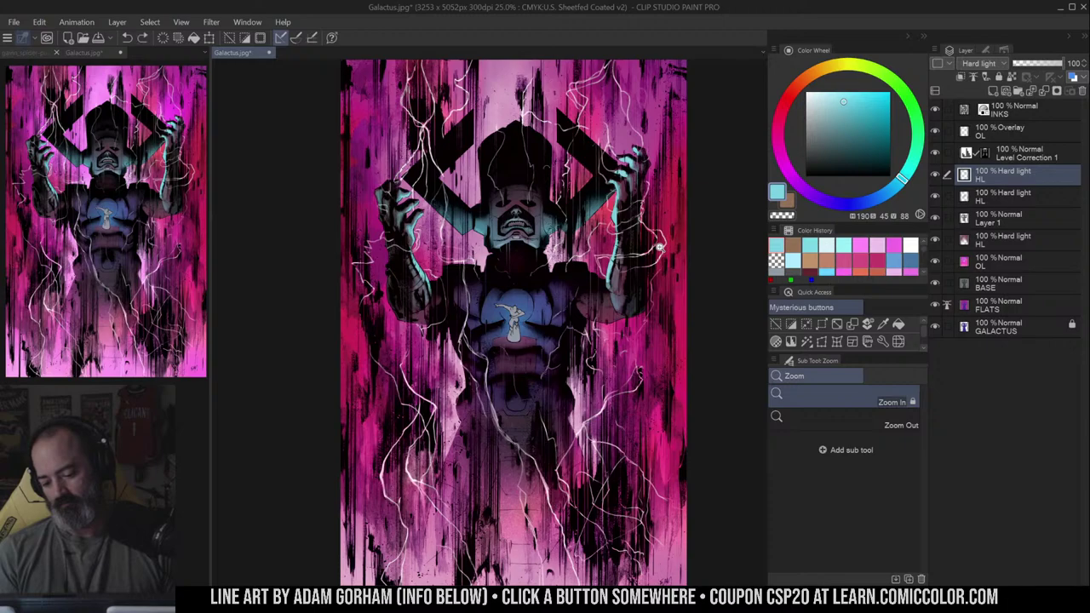
pyautogui.moveTo(595, 272); pyautogui.dragTo(599, 310)
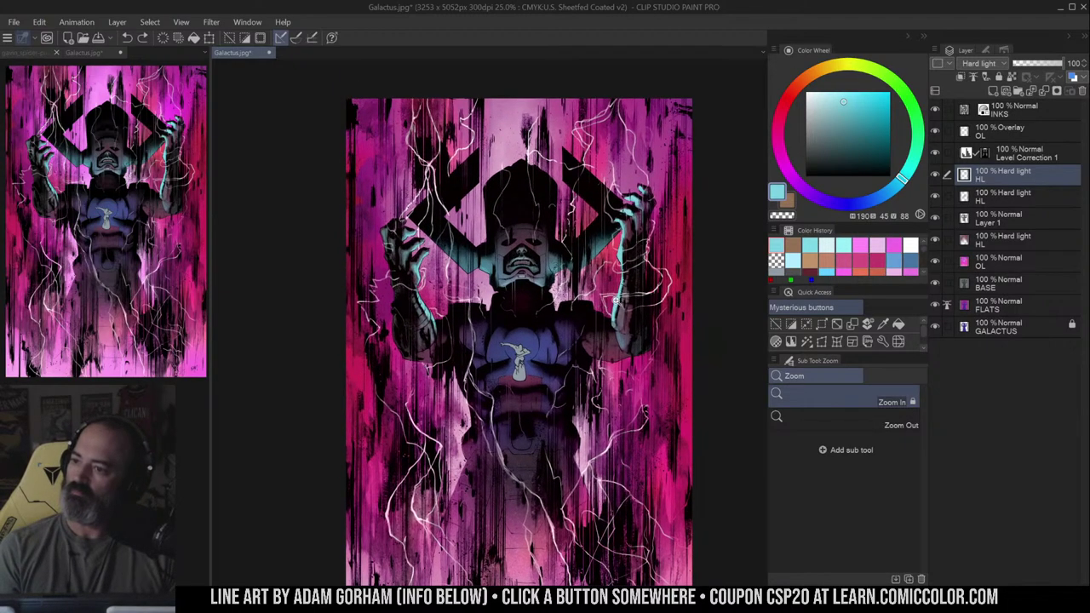
pyautogui.click(564, 369)
pyautogui.moveTo(565, 371)
pyautogui.mouseDown()
pyautogui.moveTo(577, 318)
pyautogui.moveTo(584, 336)
pyautogui.mouseUp()
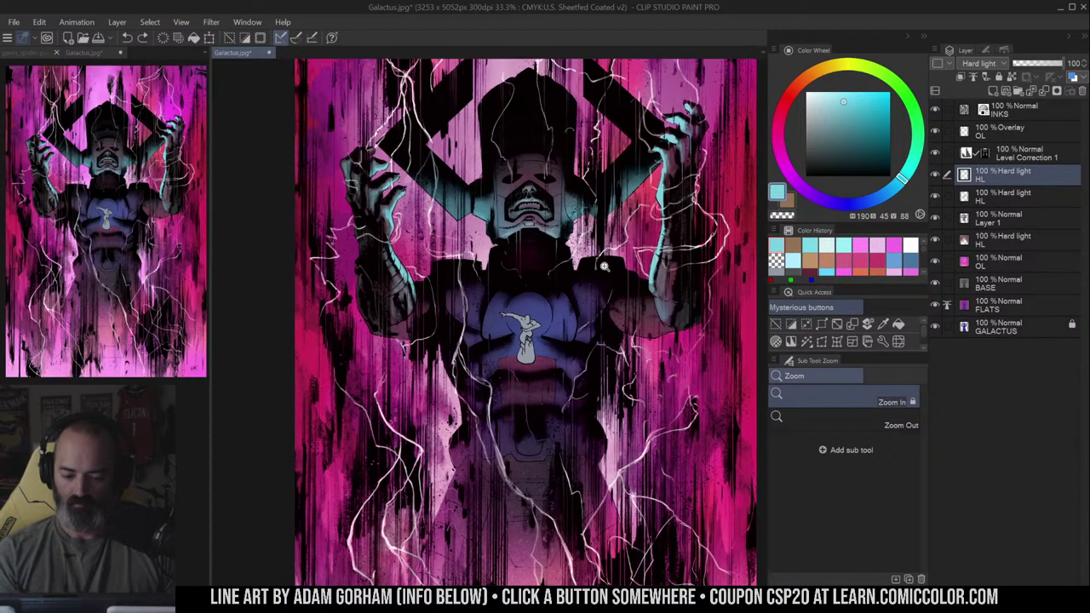
pyautogui.hotkey('ctrl', 'd')
# - Paint cyan onto the lightning bolts running down the helmet into both eyes with a small Soft airbrush
pyautogui.press('m')
pyautogui.moveTo(624, 234); pyautogui.dragTo(636, 342)
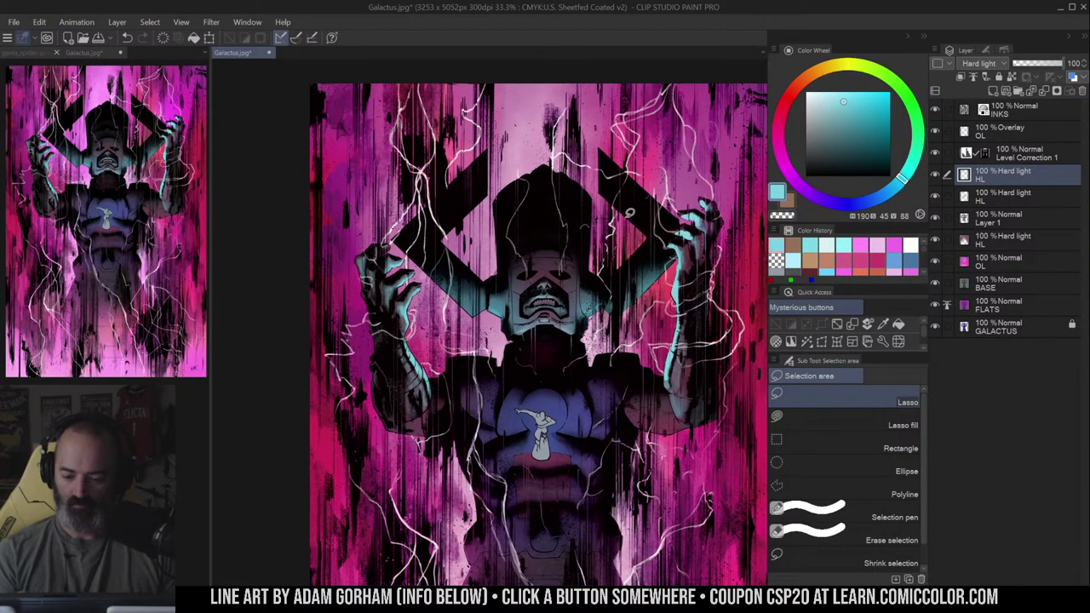
pyautogui.click(587, 274)
pyautogui.click(588, 275)
pyautogui.moveTo(607, 268); pyautogui.dragTo(653, 250)
pyautogui.press('w')
pyautogui.press('m')
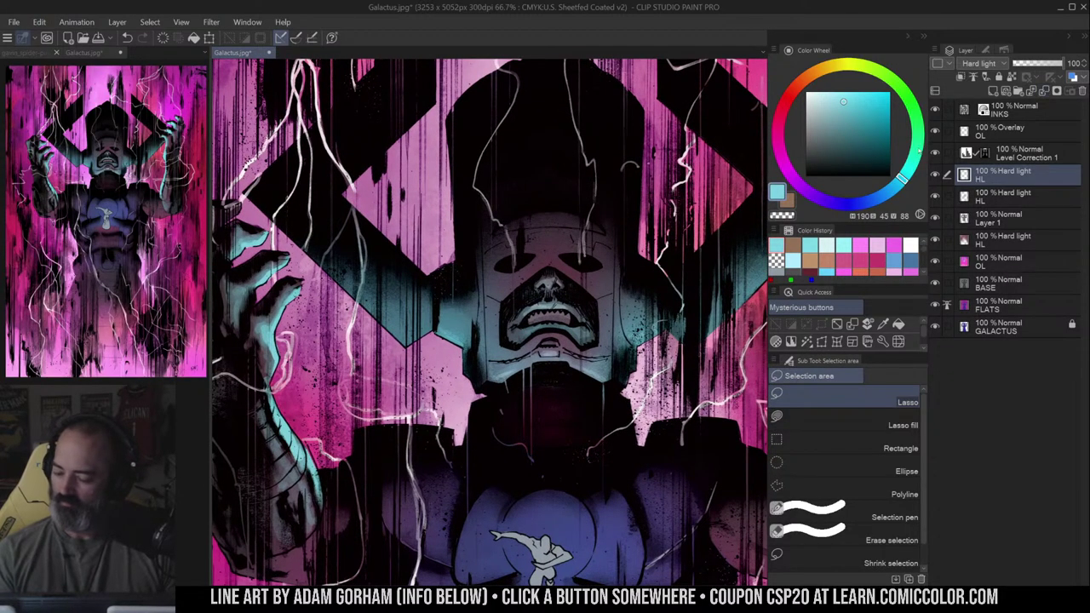
pyautogui.press('b')
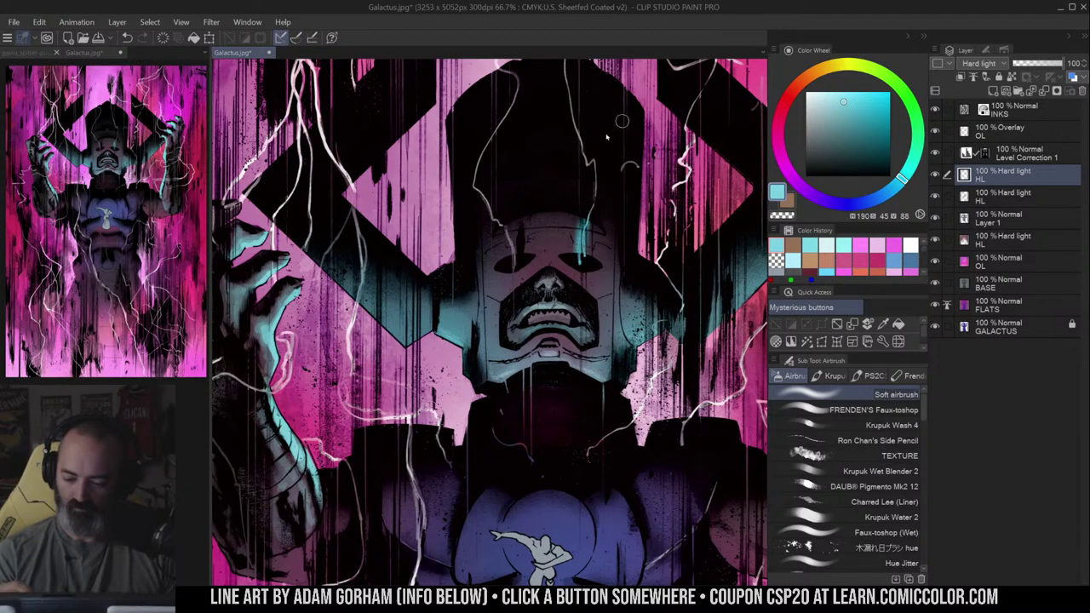
pyautogui.moveTo(514, 262); pyautogui.dragTo(513, 264)
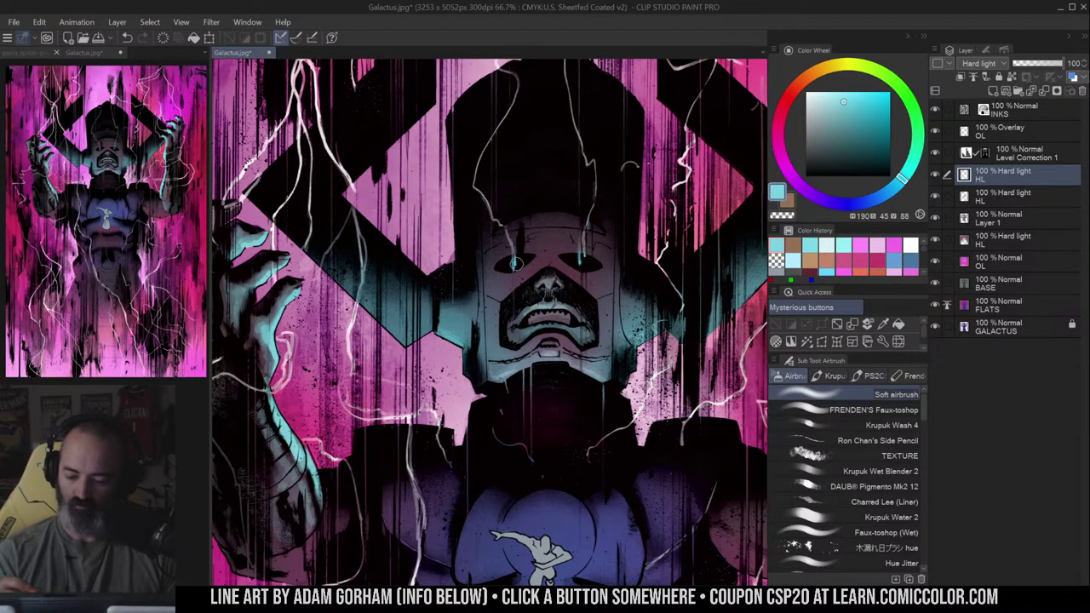
pyautogui.press('[')
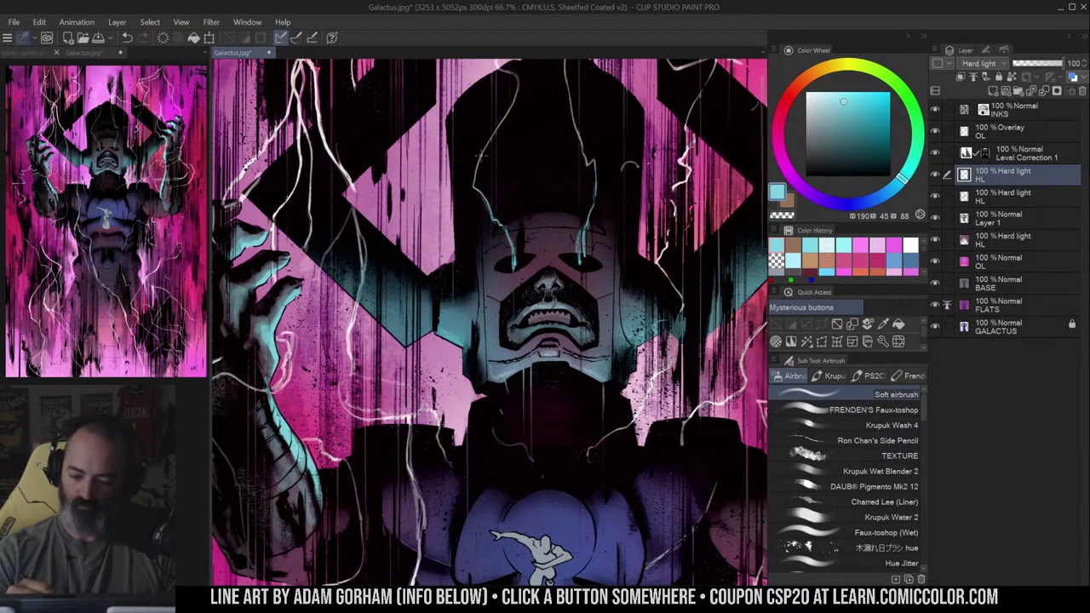
# - Examine the cyan lighting on the helmet, eyes and arms against the whole composition
pyautogui.hotkey('ctrl', 'space')
pyautogui.moveTo(526, 203); pyautogui.dragTo(477, 204)
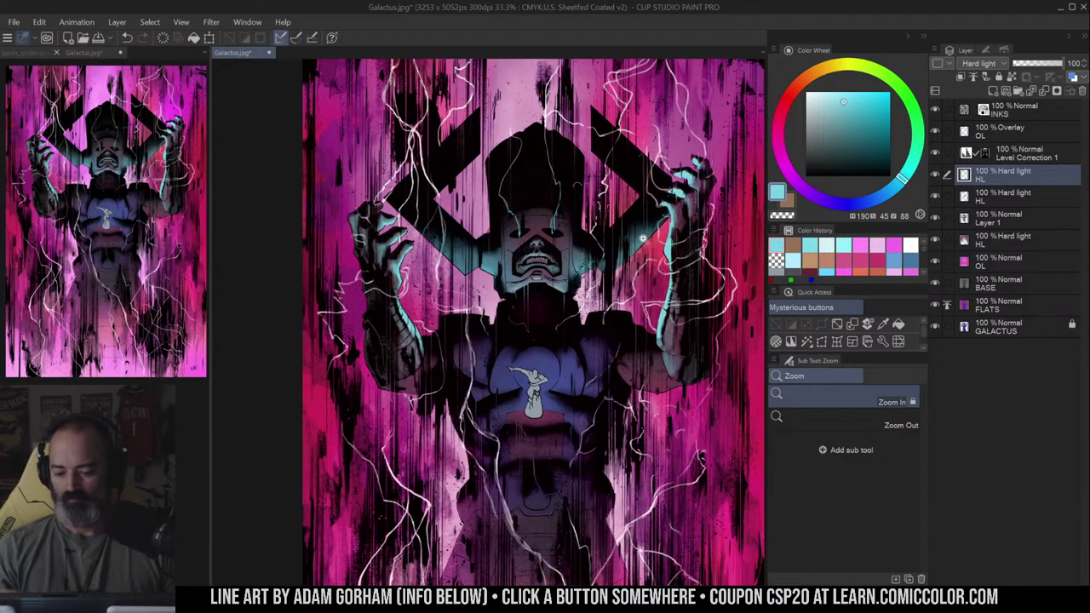
pyautogui.click(685, 230)
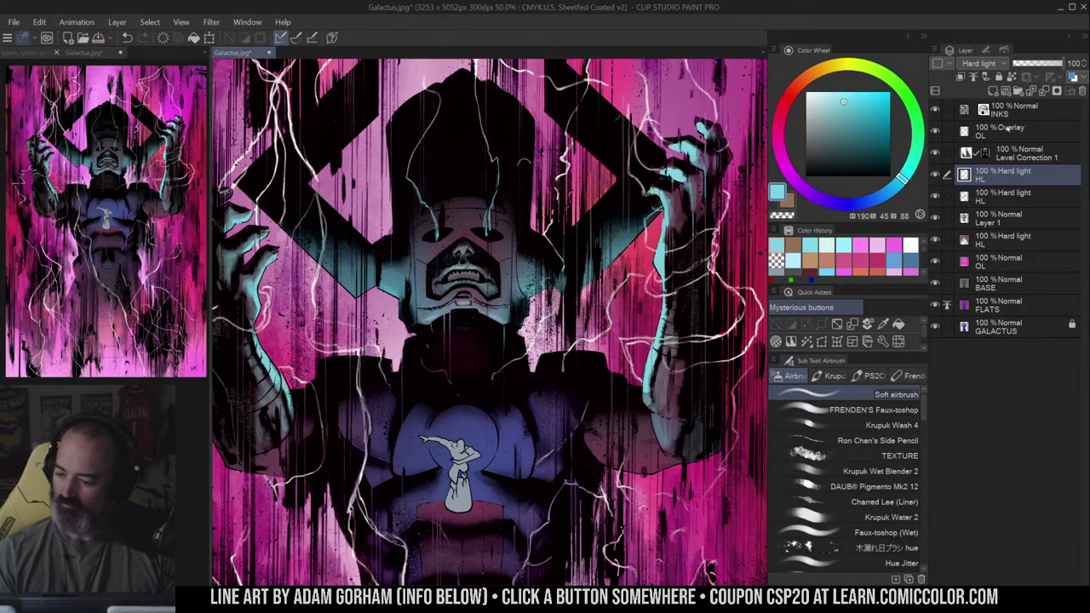
pyautogui.keyDown('alt'); pyautogui.click(584, 320); pyautogui.keyUp('alt')
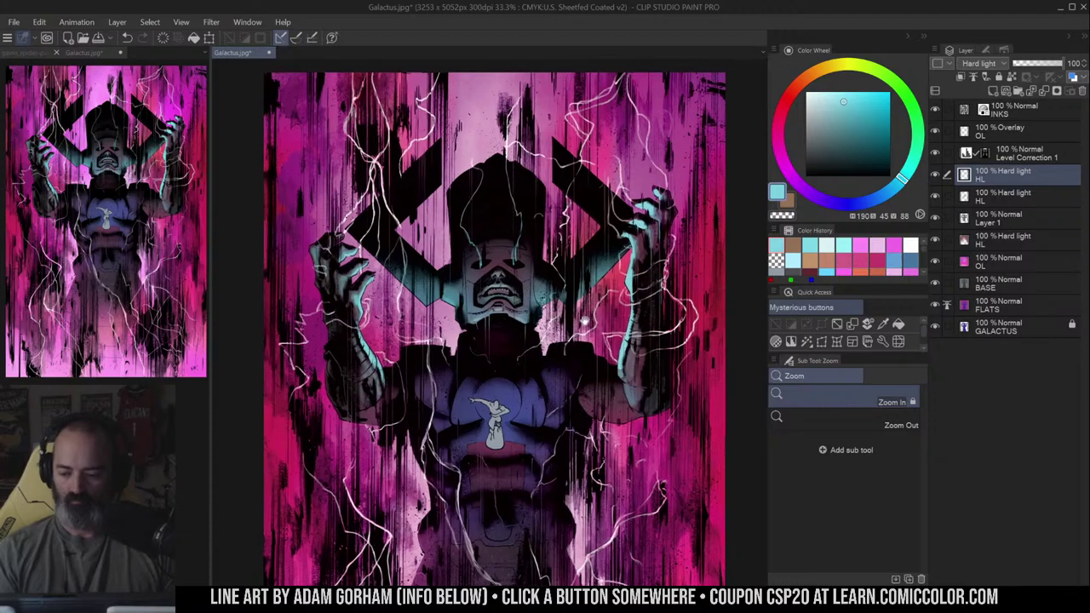
pyautogui.press('m')
pyautogui.moveTo(584, 320)
pyautogui.mouseDown()
pyautogui.moveTo(591, 327)
pyautogui.moveTo(611, 261)
pyautogui.mouseUp()
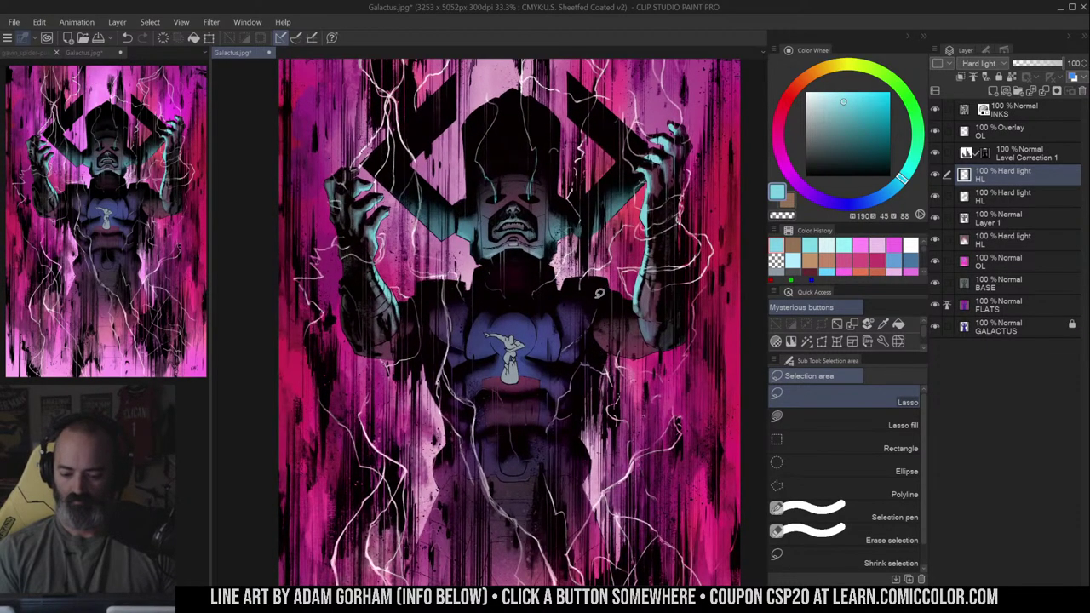
pyautogui.keyDown('alt'); pyautogui.click(601, 294); pyautogui.keyUp('alt')
pyautogui.moveTo(630, 268); pyautogui.dragTo(631, 309)
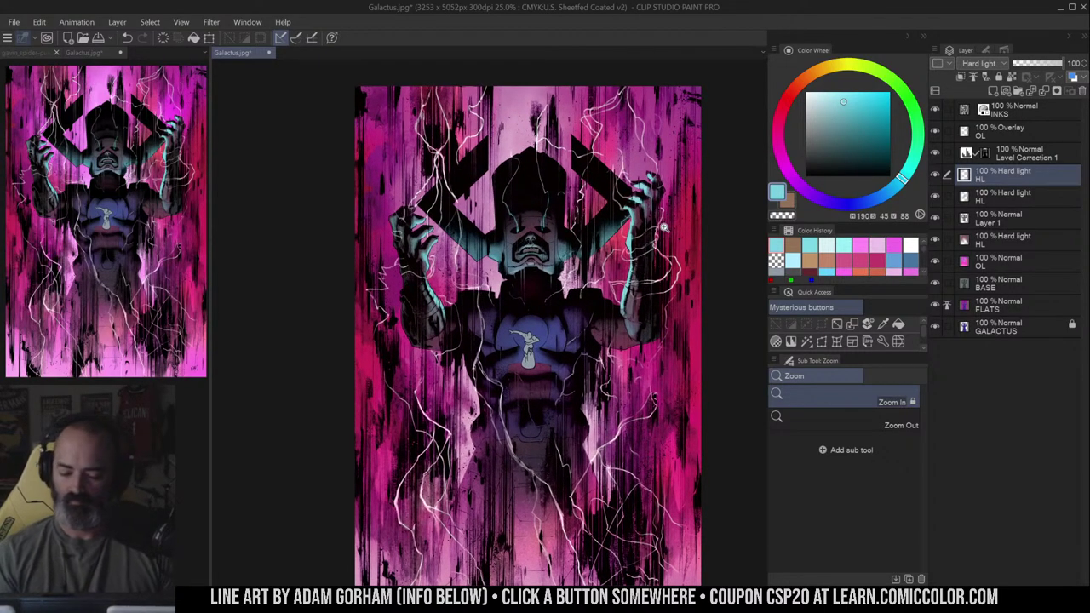
pyautogui.scroll(-1, 665, 285)
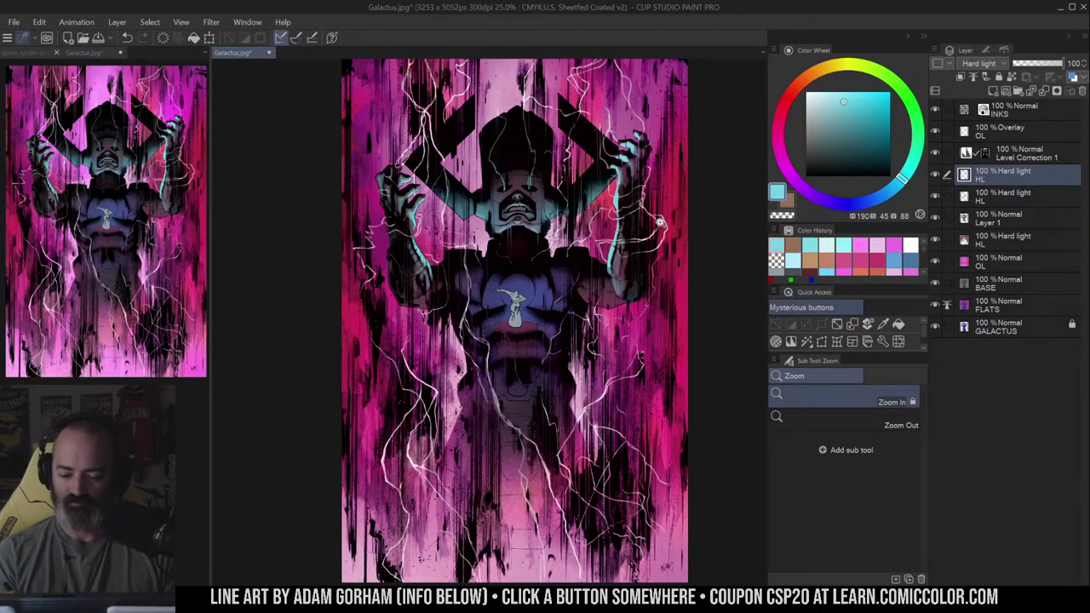
pyautogui.press('m')
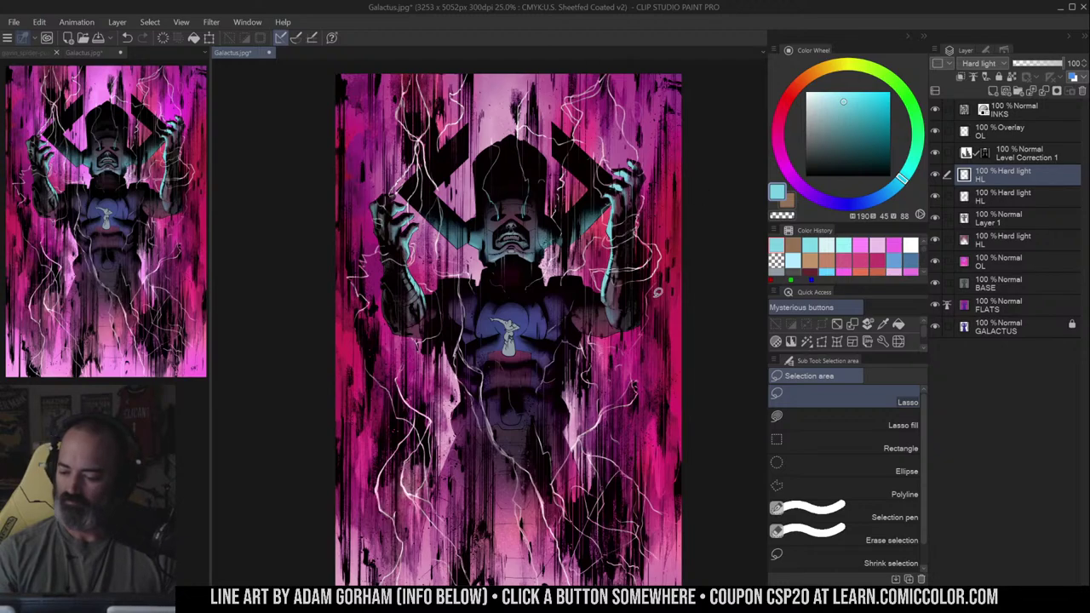
# - Add a new raster layer above INKS and clip it to the INKS layer
pyautogui.click(1026, 110)
pyautogui.click(993, 91)
pyautogui.click(962, 78)
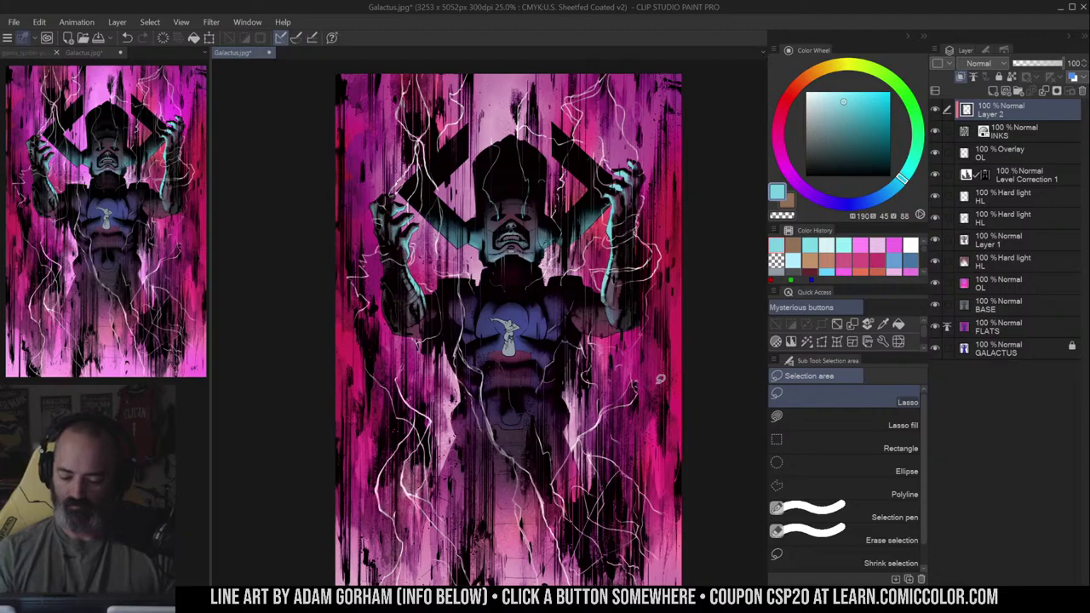
# - Examine the black ink streaks in the background around the helmet and the raised hand
pyautogui.hotkey('ctrl', 'space')
pyautogui.click(679, 147)
pyautogui.moveTo(674, 168); pyautogui.dragTo(674, 252)
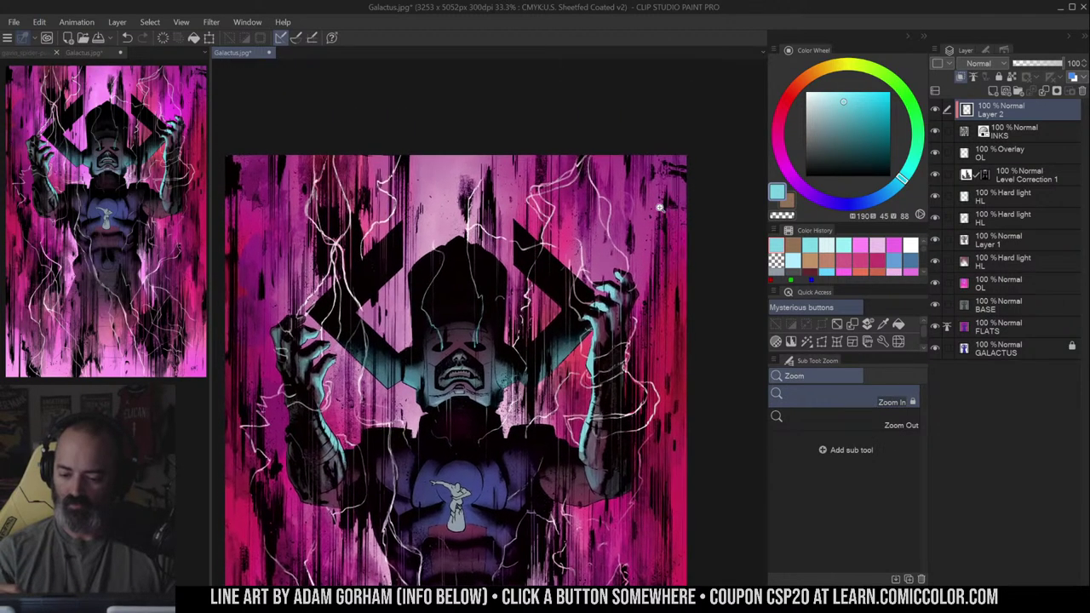
pyautogui.click(619, 172)
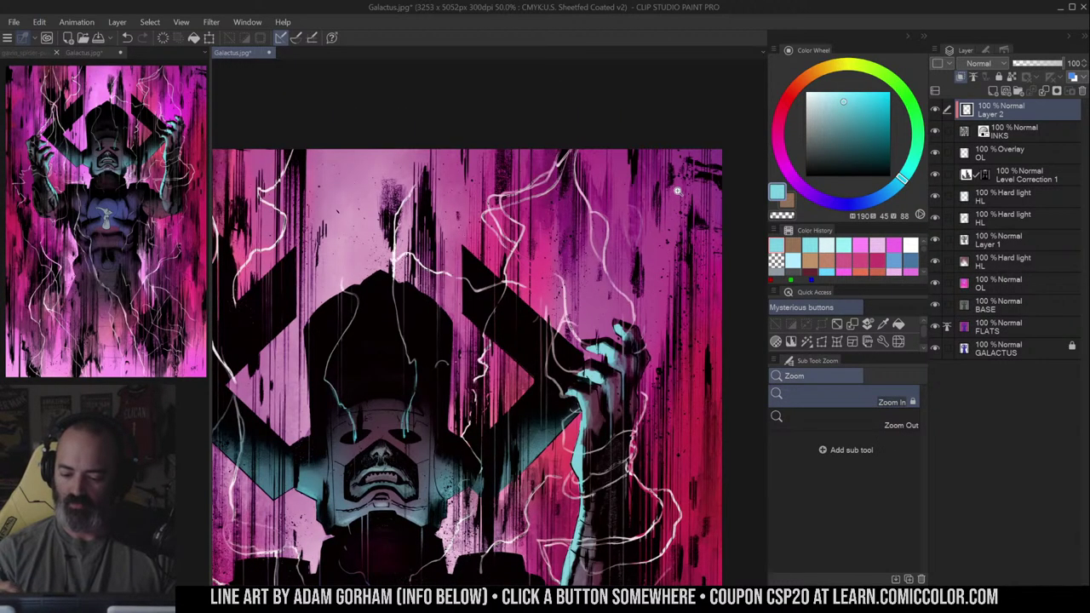
pyautogui.hotkey('ctrl', 'space')
pyautogui.keyDown('alt'); pyautogui.click(645, 260); pyautogui.keyUp('alt')
pyautogui.moveTo(652, 269); pyautogui.dragTo(676, 216)
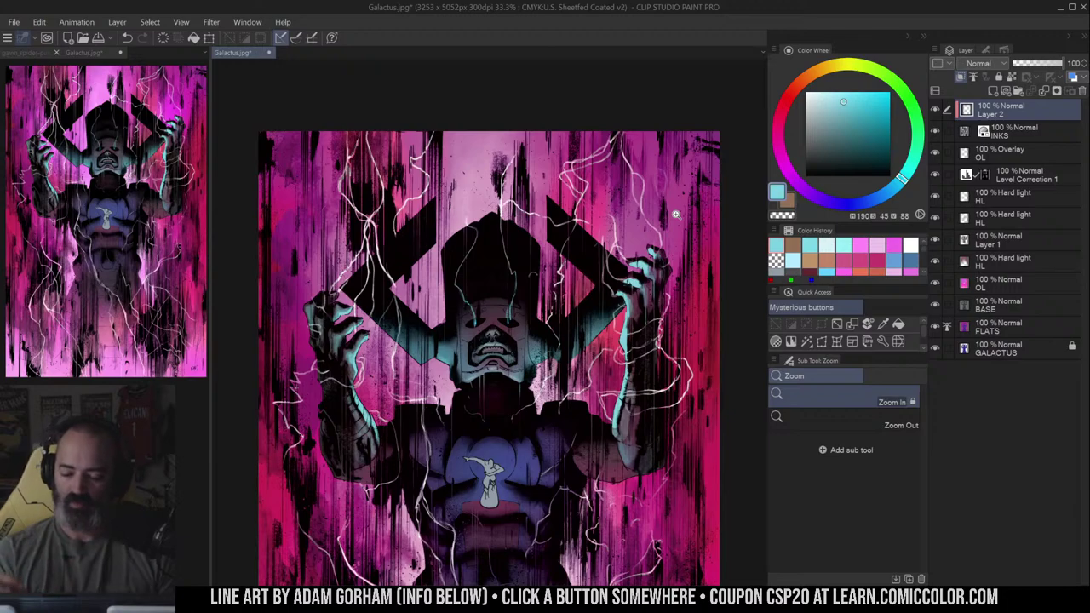
pyautogui.keyDown('alt'); pyautogui.click(674, 213); pyautogui.keyUp('alt')
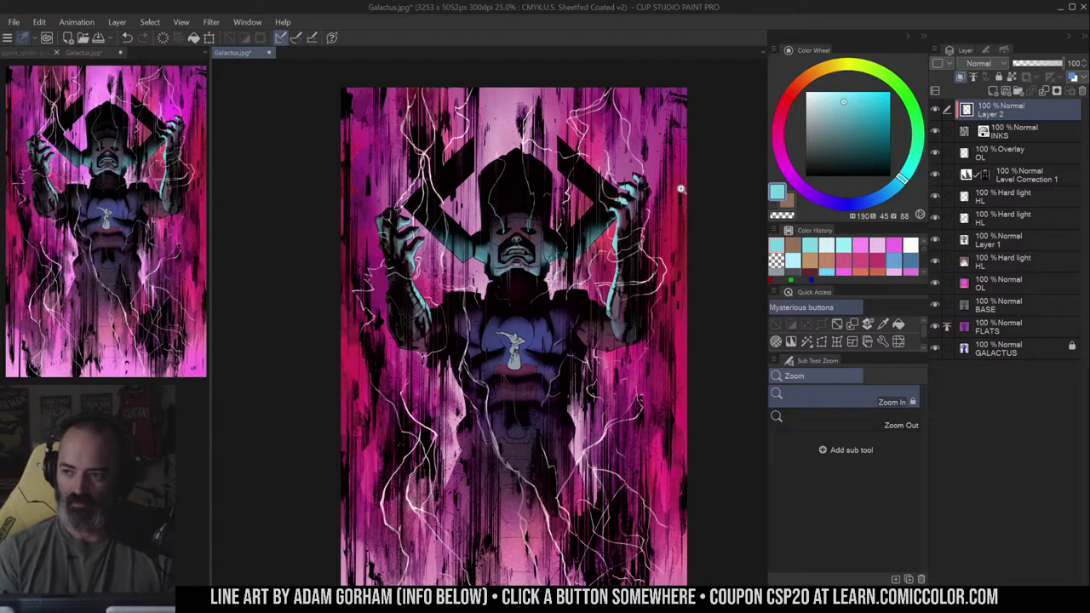
pyautogui.press('w')
pyautogui.click(671, 231)
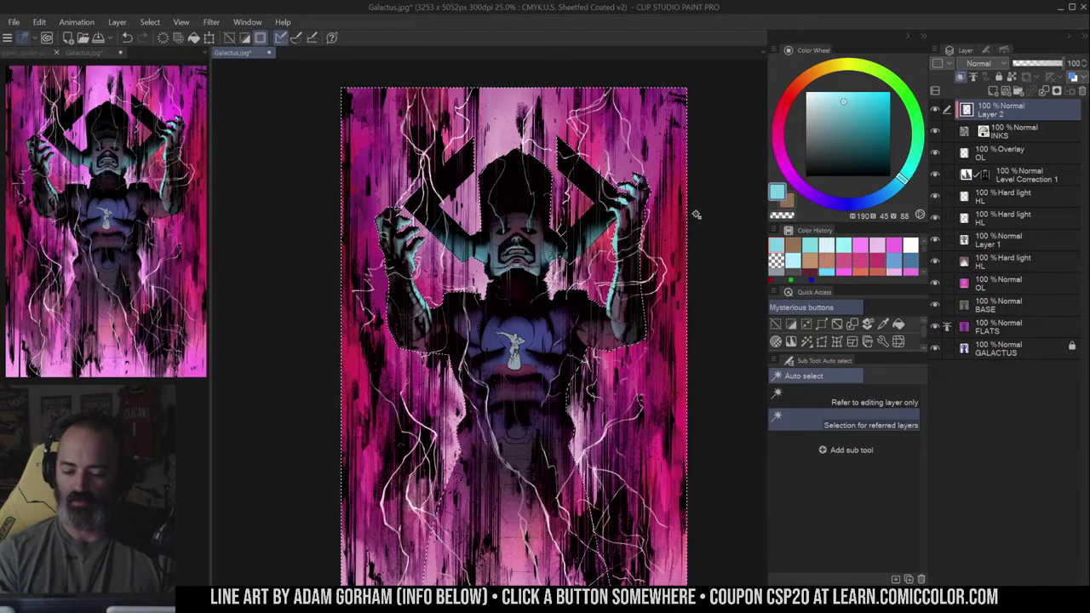
pyautogui.press('q')
pyautogui.press('q')
pyautogui.hotkey('ctrl', 'd')
# - Try airbrushing muted cyan (hue 190, saturation 38, value 83) over the background inks near the artwork's upper right corner, and undo it
pyautogui.press('b')
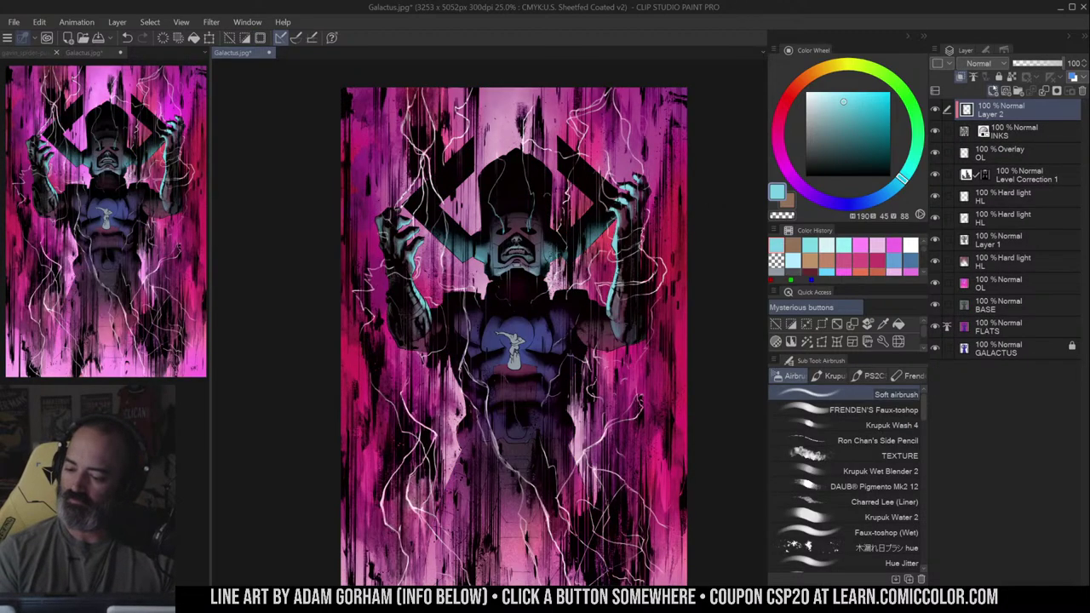
pyautogui.click(839, 102)
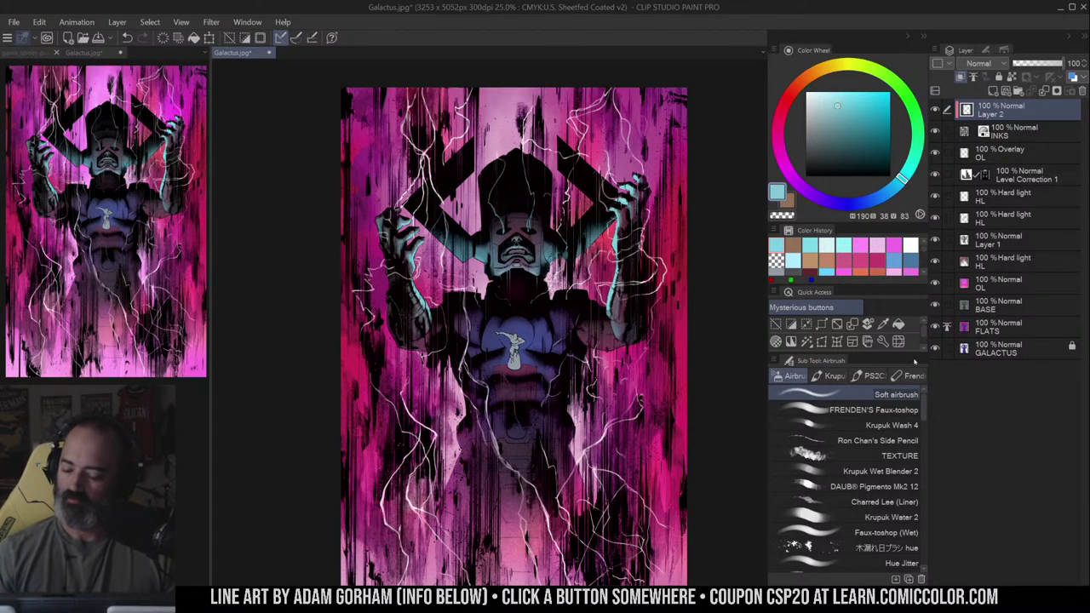
pyautogui.scroll(1, 699, 136)
pyautogui.moveTo(667, 127)
pyautogui.mouseDown()
pyautogui.moveTo(687, 147)
pyautogui.moveTo(711, 109)
pyautogui.moveTo(677, 190)
pyautogui.moveTo(713, 171)
pyautogui.mouseUp()
pyautogui.hotkey('ctrl', 'z')
# - Airbrush dark magenta (hue 324, saturation 69, value 33) over the background inks near the artwork's upper right corner
pyautogui.keyDown('alt'); pyautogui.click(670, 181); pyautogui.keyUp('alt')
pyautogui.moveTo(866, 136); pyautogui.dragTo(865, 147)
pyautogui.moveTo(657, 142)
pyautogui.mouseDown()
pyautogui.moveTo(662, 128)
pyautogui.moveTo(703, 150)
pyautogui.moveTo(704, 162)
pyautogui.mouseUp()
# - Enlarge the airbrush and extend the dark magenta over the background inks along the artwork's right side and lower left area
pyautogui.moveTo(721, 347); pyautogui.dragTo(703, 183)
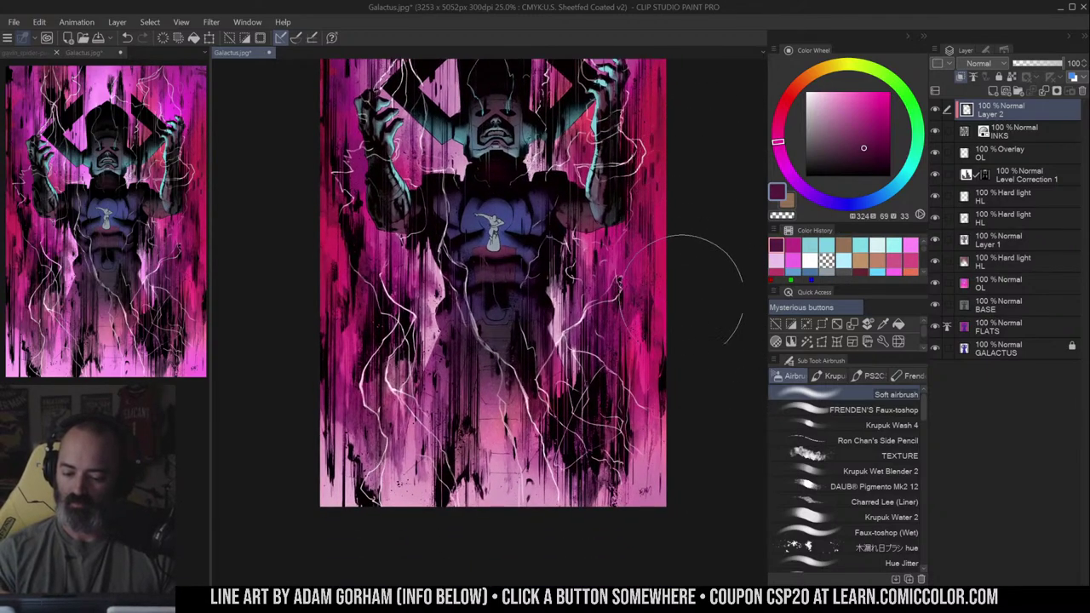
pyautogui.moveTo(631, 308)
pyautogui.mouseDown()
pyautogui.moveTo(638, 339)
pyautogui.moveTo(613, 280)
pyautogui.moveTo(642, 316)
pyautogui.moveTo(664, 433)
pyautogui.moveTo(634, 443)
pyautogui.moveTo(606, 475)
pyautogui.moveTo(619, 557)
pyautogui.moveTo(704, 293)
pyautogui.moveTo(685, 299)
pyautogui.moveTo(704, 249)
pyautogui.mouseUp()
pyautogui.press(']')
pyautogui.press(']')
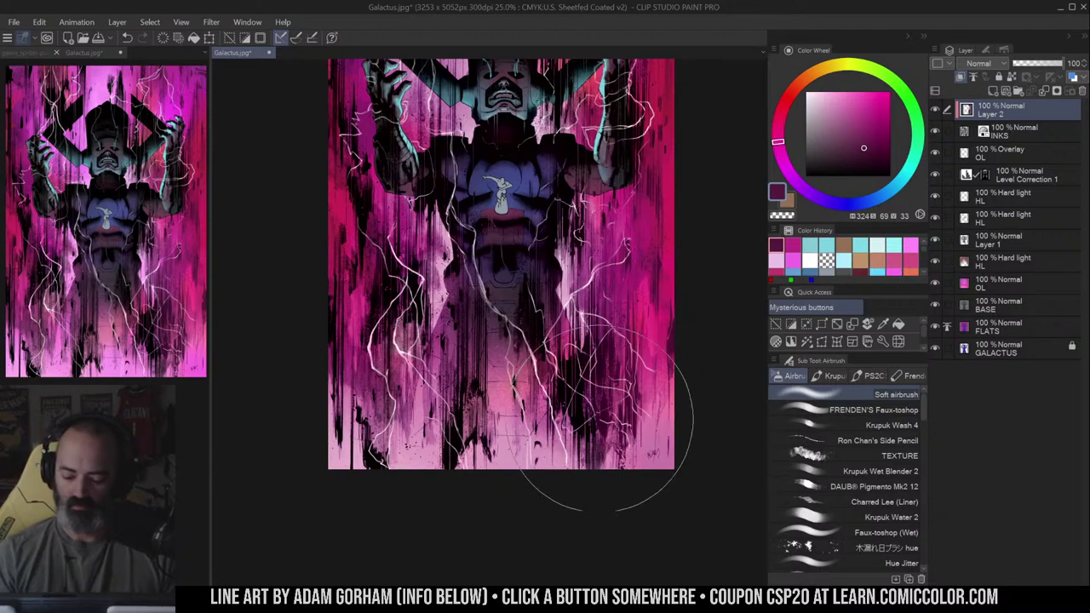
pyautogui.moveTo(393, 461); pyautogui.dragTo(328, 395)
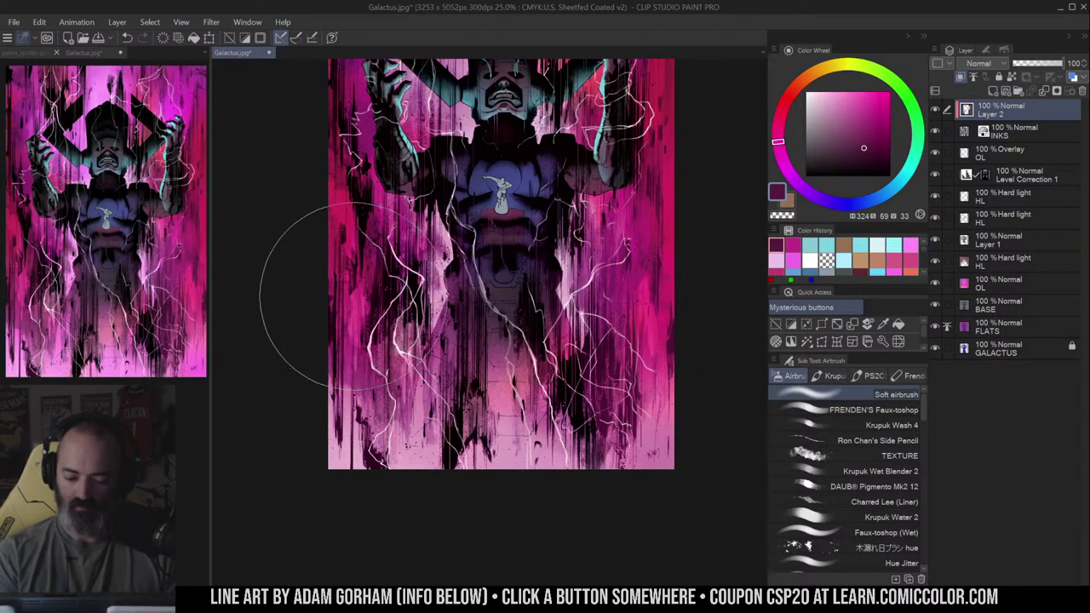
pyautogui.moveTo(352, 294)
pyautogui.mouseDown()
pyautogui.moveTo(385, 372)
pyautogui.moveTo(420, 342)
pyautogui.moveTo(389, 253)
pyautogui.moveTo(374, 319)
pyautogui.mouseUp()
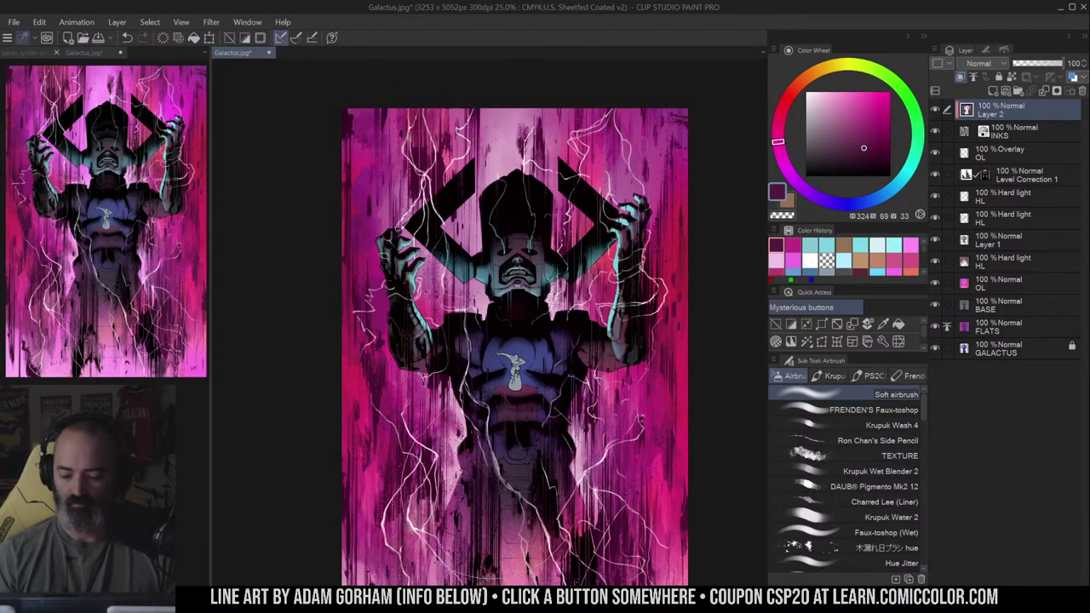
# - Airbrush pale peach (hue 21, saturation 21, value 91) over the figure's shoulders and chest on the Overlay layer, undoing a first darker orange stroke
pyautogui.keyDown('alt'); pyautogui.click(566, 447); pyautogui.keyUp('alt')
pyautogui.moveTo(645, 360); pyautogui.dragTo(683, 269)
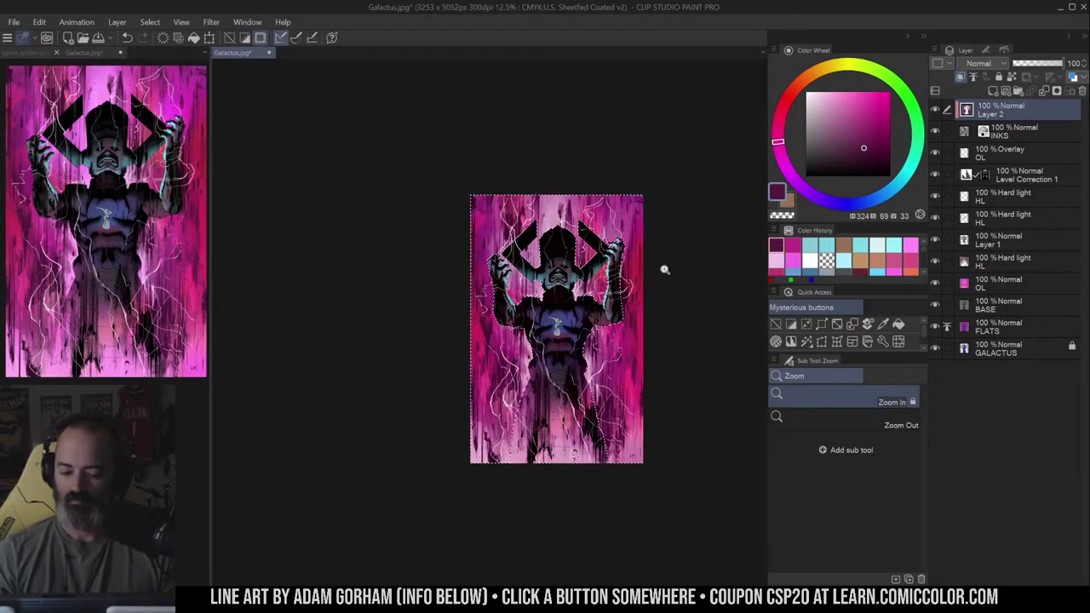
pyautogui.click(1016, 155)
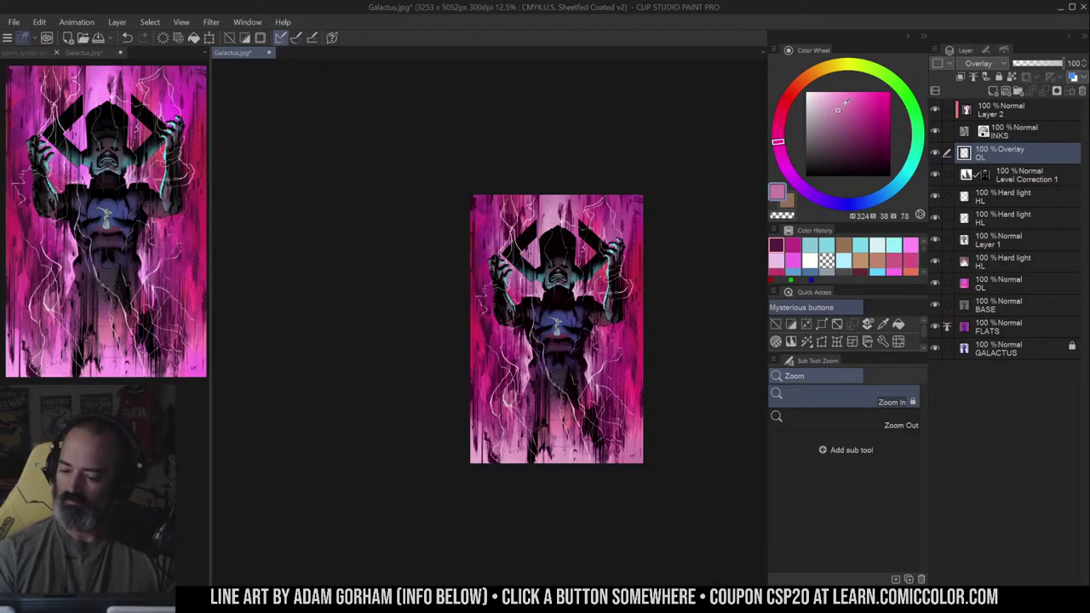
pyautogui.click(804, 85)
pyautogui.press('b')
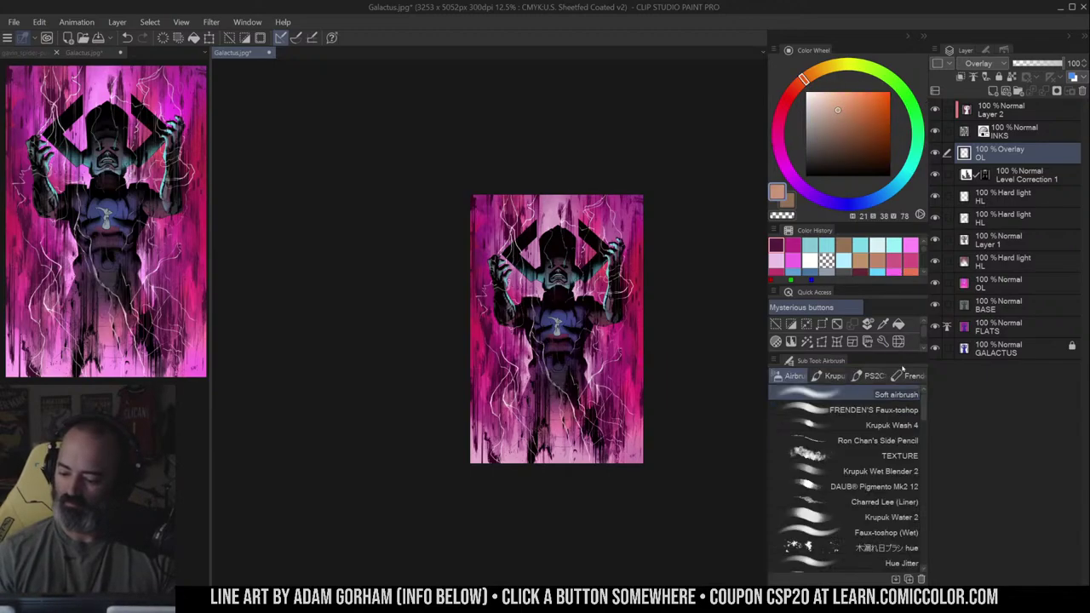
pyautogui.moveTo(582, 297)
pyautogui.mouseDown()
pyautogui.moveTo(558, 298)
pyautogui.moveTo(569, 292)
pyautogui.mouseUp()
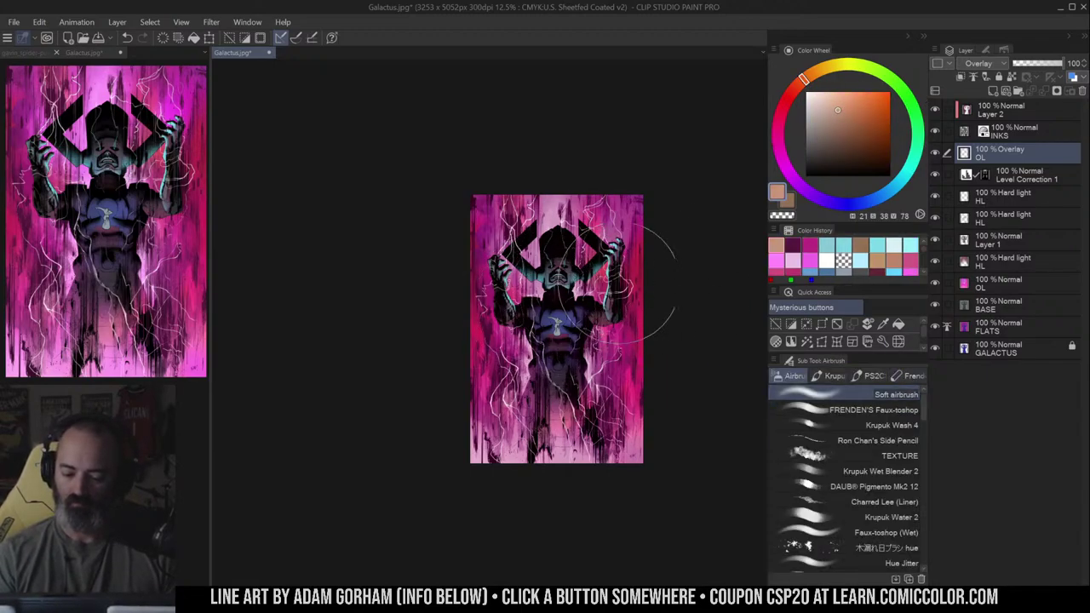
pyautogui.hotkey('ctrl', 'z')
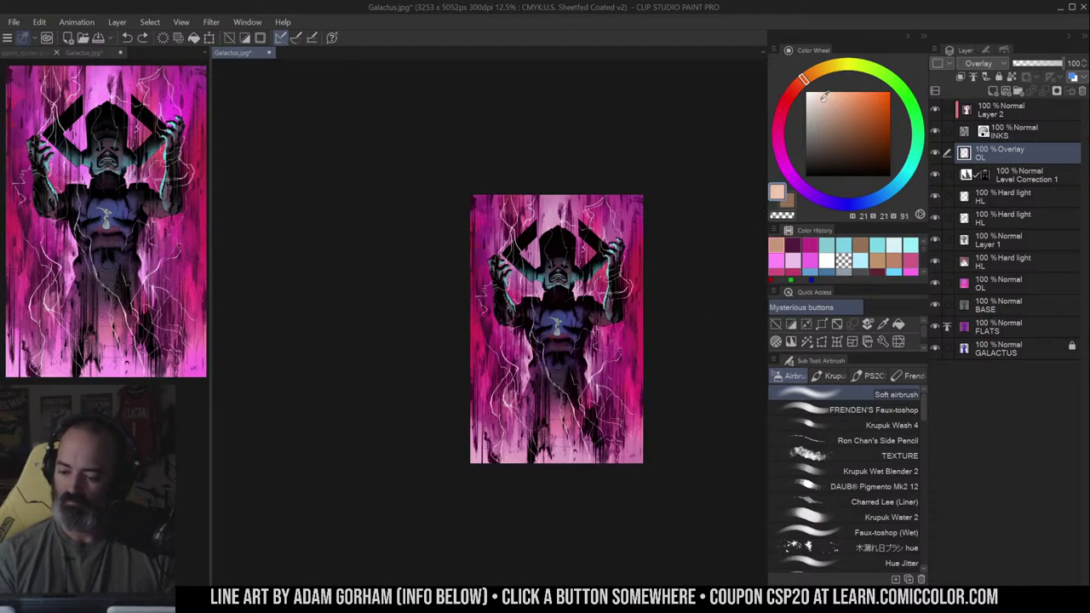
pyautogui.moveTo(539, 298)
pyautogui.mouseDown()
pyautogui.moveTo(550, 324)
pyautogui.moveTo(588, 320)
pyautogui.moveTo(558, 289)
pyautogui.moveTo(592, 307)
pyautogui.moveTo(595, 333)
pyautogui.mouseUp()
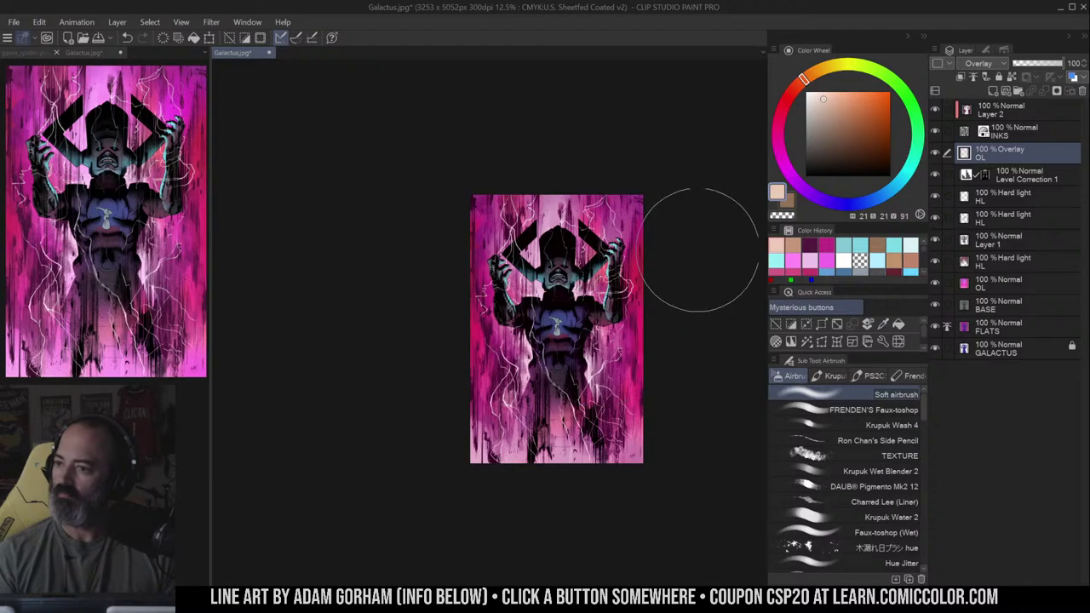
# - Examine the lighting on the helmet, arms and torso against the magenta background of the whole composition
pyautogui.press('m')
pyautogui.hotkey('ctrl', 'space')
pyautogui.moveTo(585, 338); pyautogui.dragTo(691, 370)
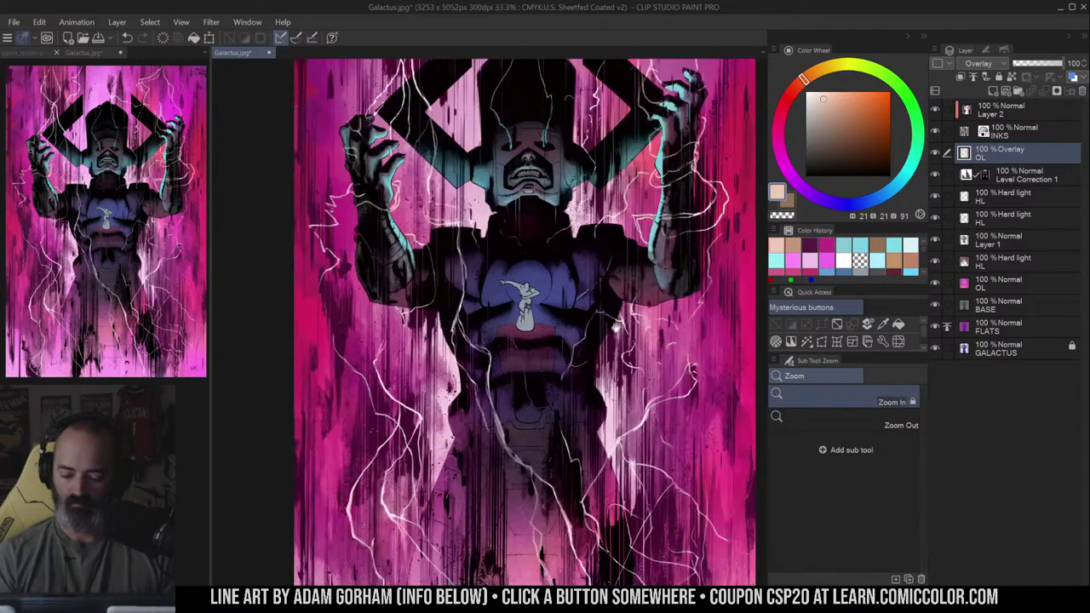
pyautogui.scroll(-1, 622, 331)
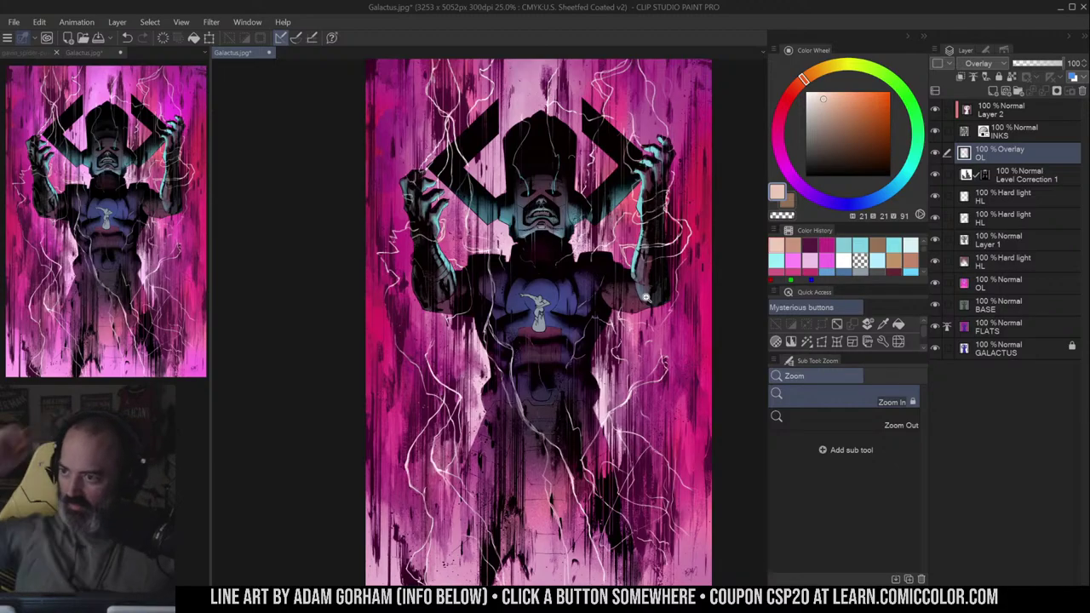
pyautogui.click(619, 215)
pyautogui.moveTo(619, 215); pyautogui.dragTo(622, 267)
pyautogui.hotkey('ctrl', 'space')
pyautogui.scroll(-14, 628, 279)
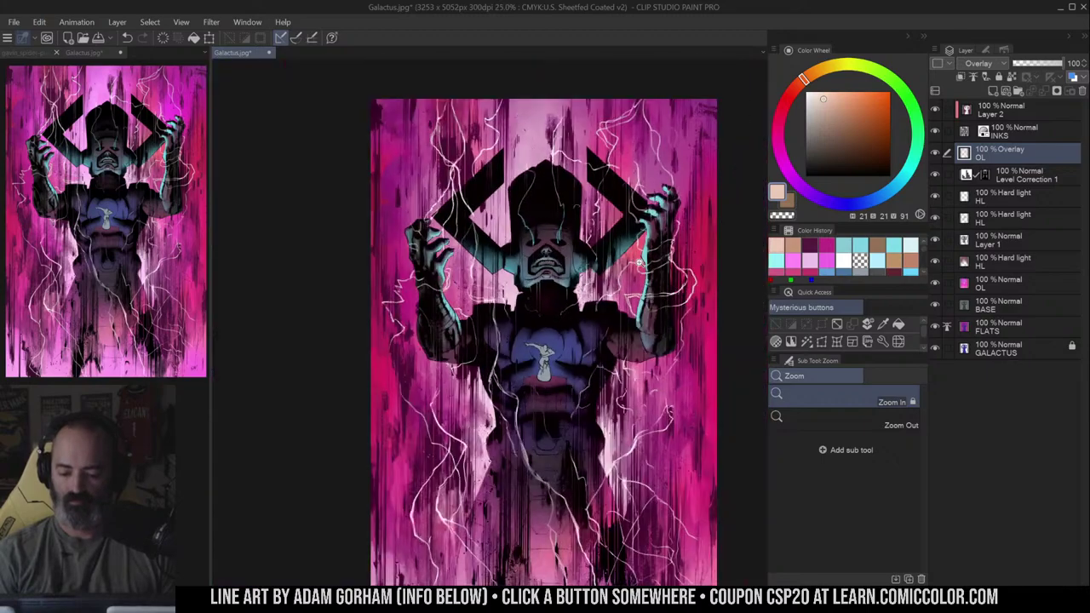
pyautogui.moveTo(657, 224)
pyautogui.mouseDown()
pyautogui.moveTo(660, 195)
pyautogui.moveTo(677, 193)
pyautogui.mouseUp()
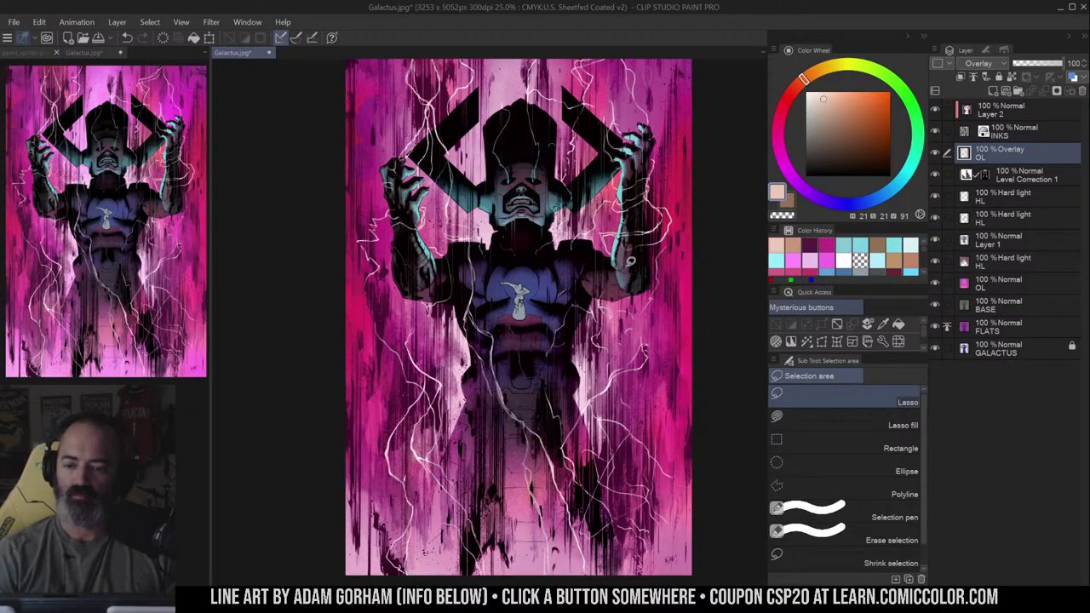
pyautogui.scroll(-2, 669, 199)
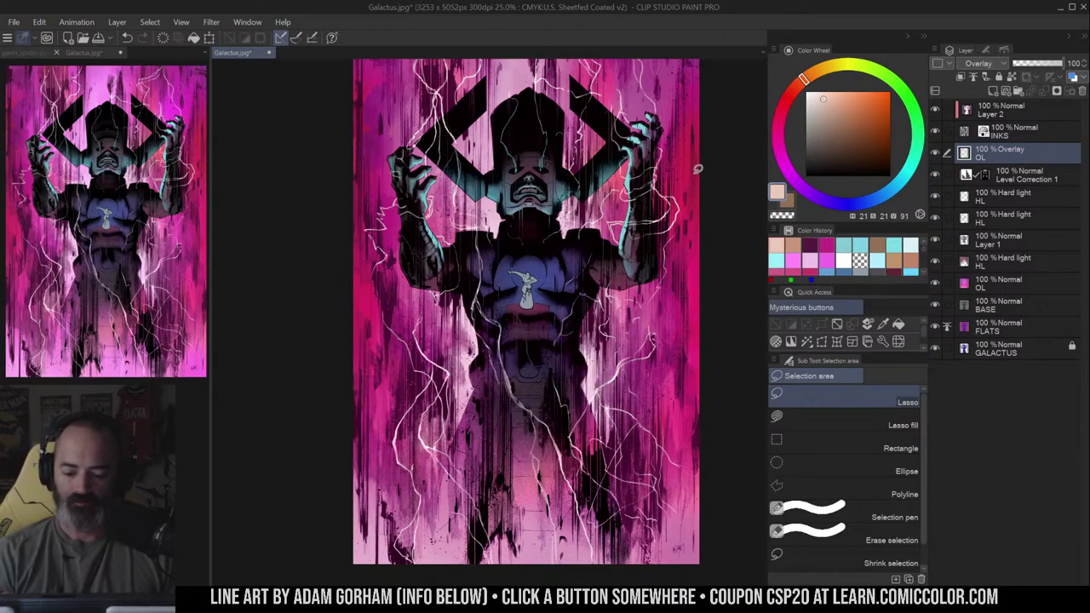
pyautogui.press('b')
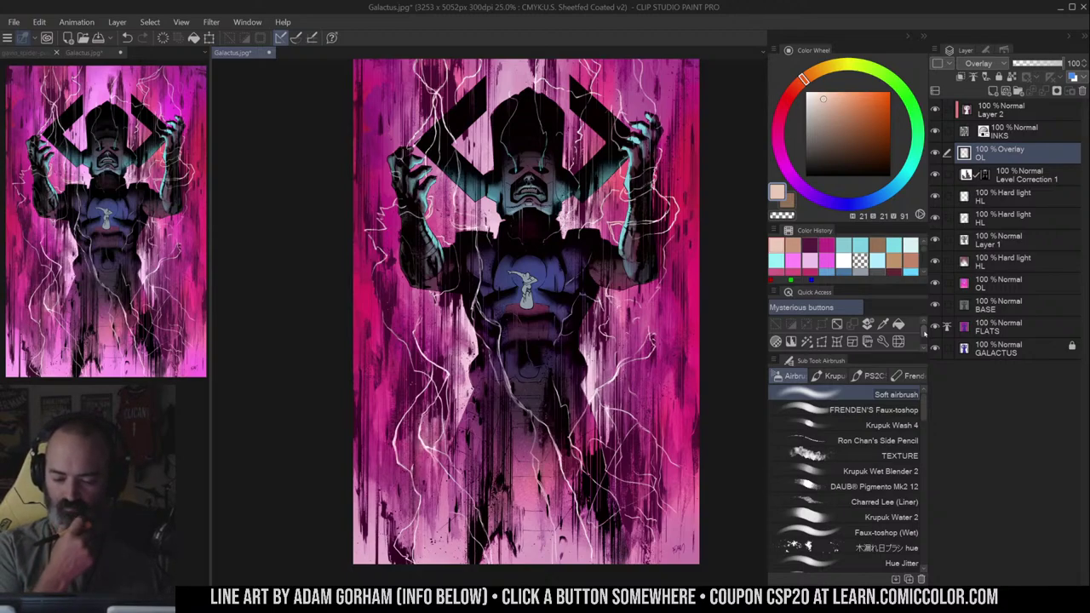
pyautogui.moveTo(661, 210); pyautogui.dragTo(648, 250)
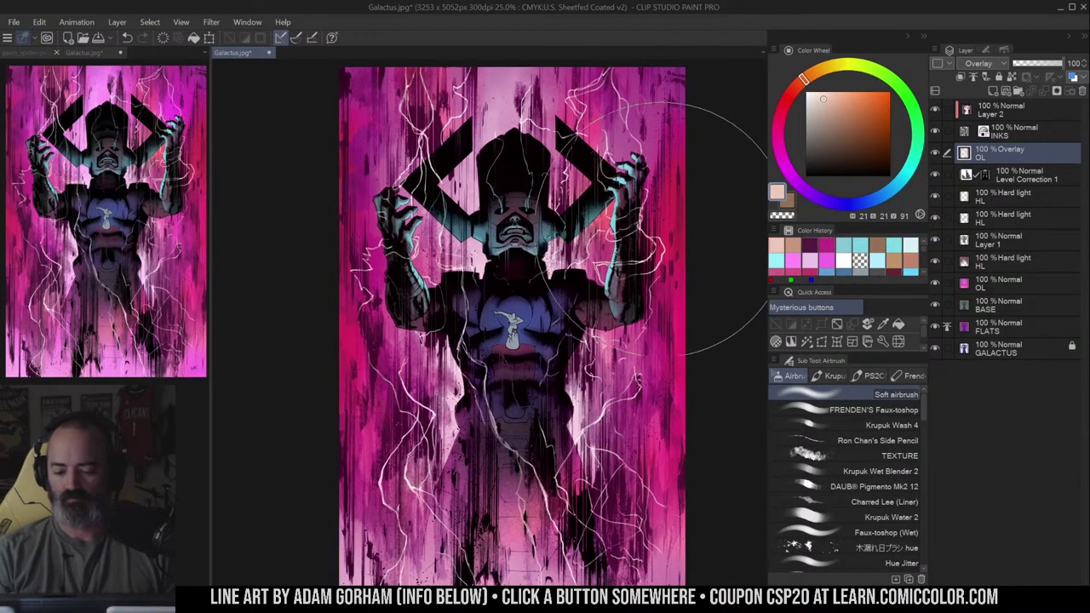
pyautogui.hotkey('ctrl', 'space')
pyautogui.keyDown('alt'); pyautogui.click(613, 276); pyautogui.keyUp('alt')
pyautogui.scroll(3, 648, 249)
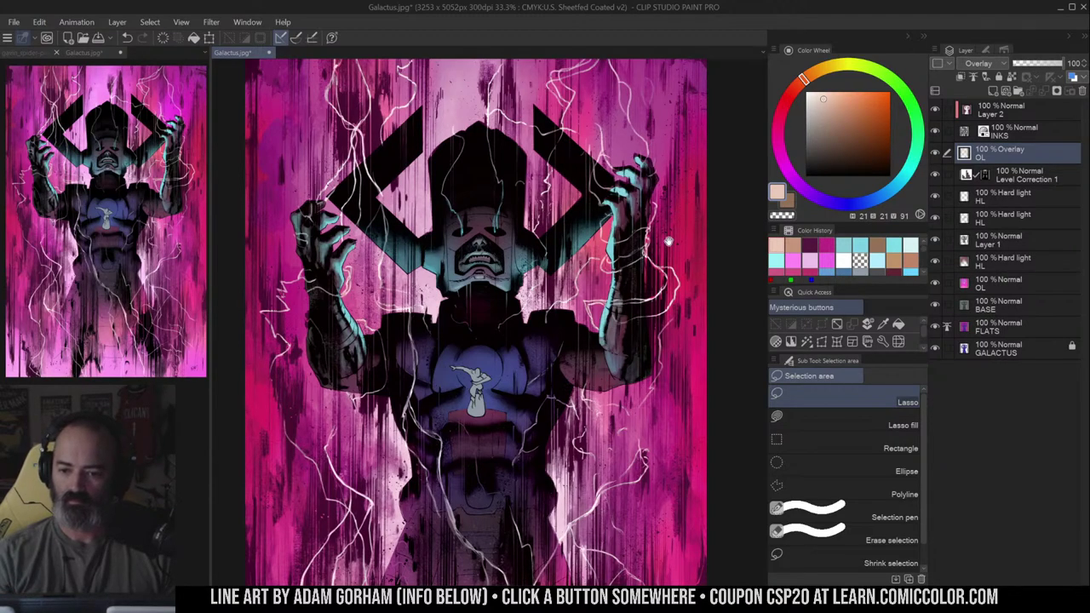
pyautogui.moveTo(668, 242); pyautogui.dragTo(698, 182)
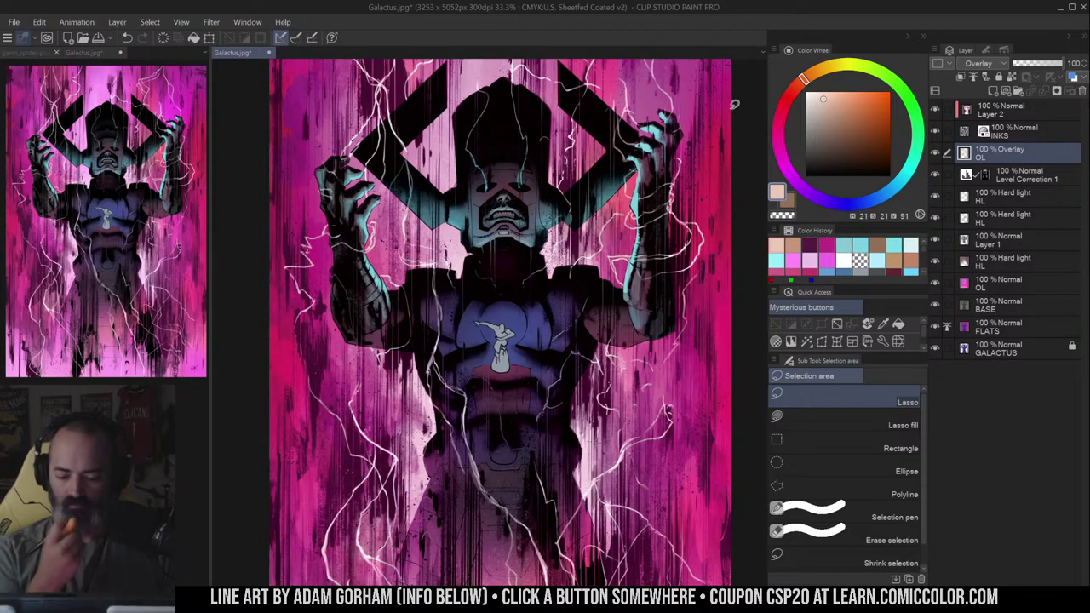
pyautogui.moveTo(699, 193); pyautogui.dragTo(682, 227)
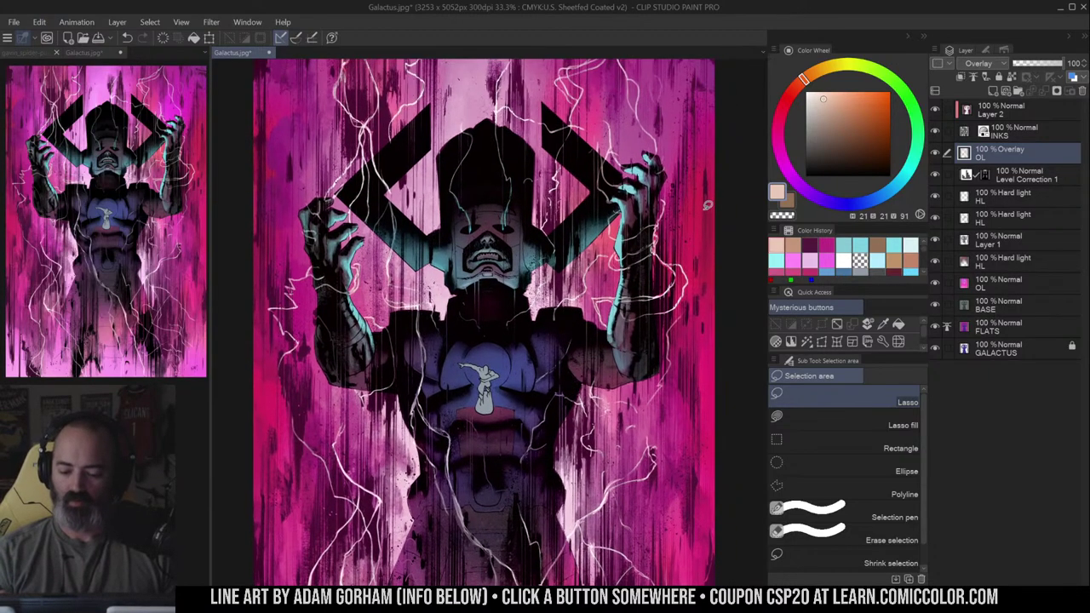
# - Add a Hard light layer named HL above Layer 2 and airbrush peach (hue 21, saturation 37, value 100) around the helmet and face
pyautogui.click(1027, 111)
pyautogui.press('F2')
pyautogui.press('b')
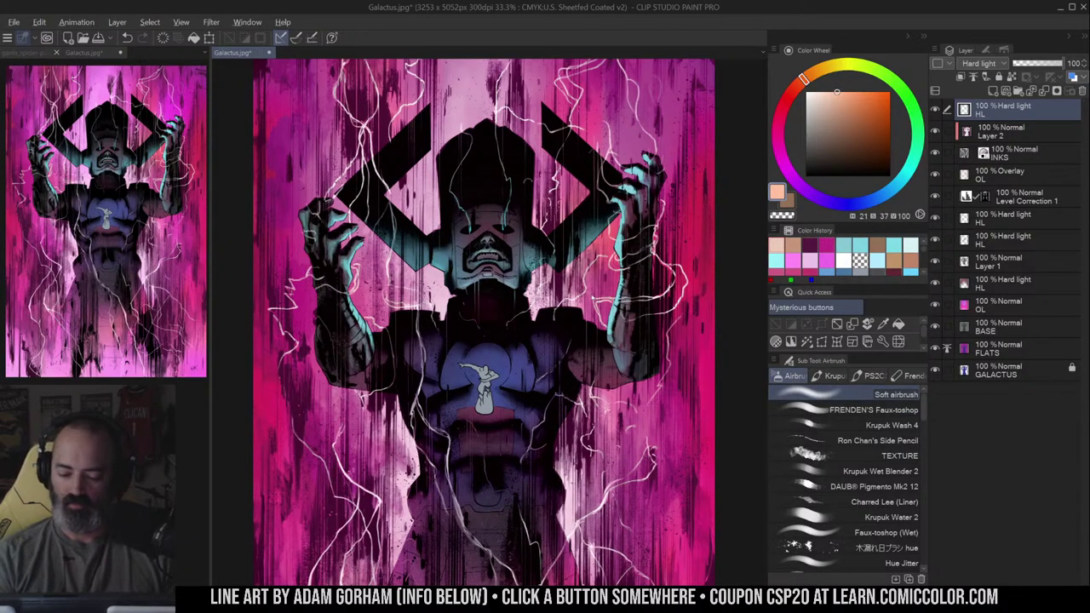
pyautogui.moveTo(527, 316)
pyautogui.mouseDown()
pyautogui.moveTo(582, 289)
pyautogui.moveTo(564, 262)
pyautogui.moveTo(592, 273)
pyautogui.mouseUp()
pyautogui.hotkey('ctrl', 'z')
pyautogui.moveTo(440, 291); pyautogui.dragTo(419, 284)
pyautogui.moveTo(449, 191); pyautogui.dragTo(404, 227)
pyautogui.moveTo(531, 183)
pyautogui.mouseDown()
pyautogui.moveTo(598, 228)
pyautogui.moveTo(587, 227)
pyautogui.mouseUp()
# - Extend the peach Hard light glow over the helmet's top and the upper background on both sides
pyautogui.hotkey('ctrl', 'space')
pyautogui.scroll(3, 624, 232)
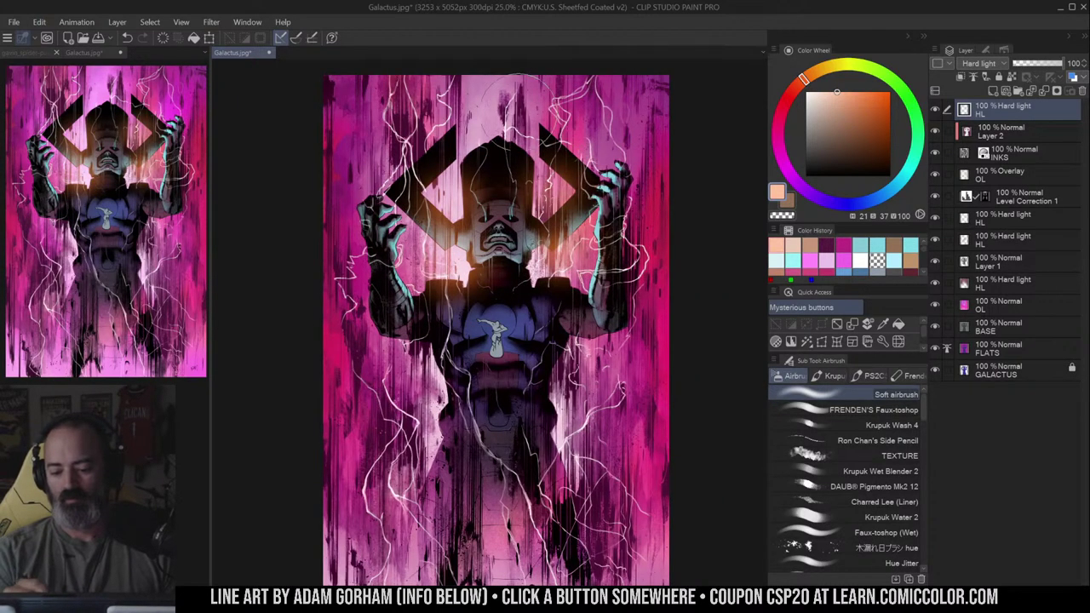
pyautogui.moveTo(535, 124)
pyautogui.mouseDown()
pyautogui.moveTo(479, 129)
pyautogui.moveTo(588, 94)
pyautogui.mouseUp()
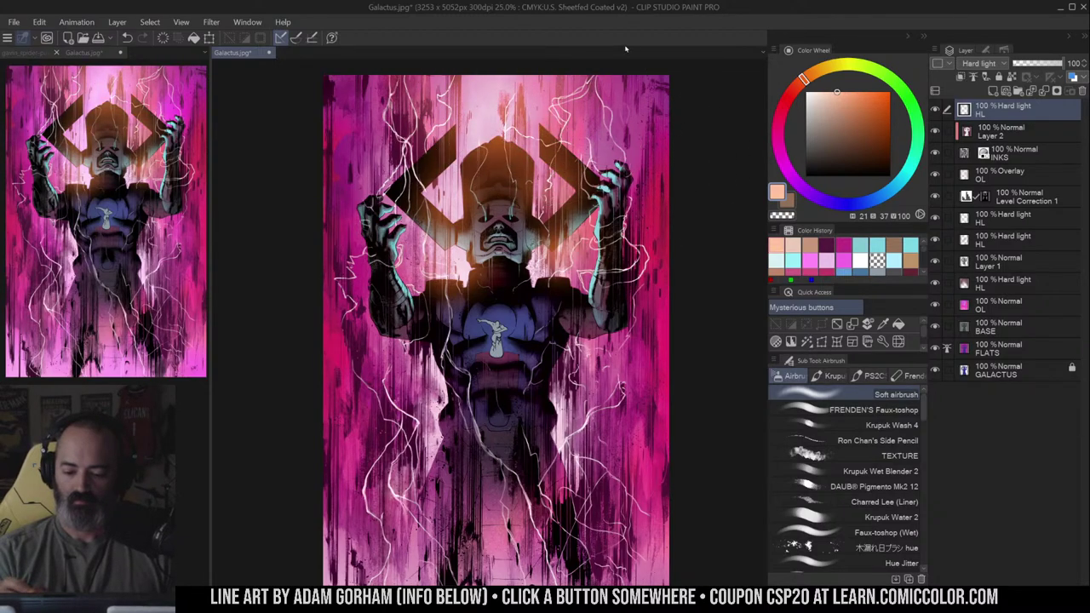
pyautogui.moveTo(413, 136); pyautogui.dragTo(428, 109)
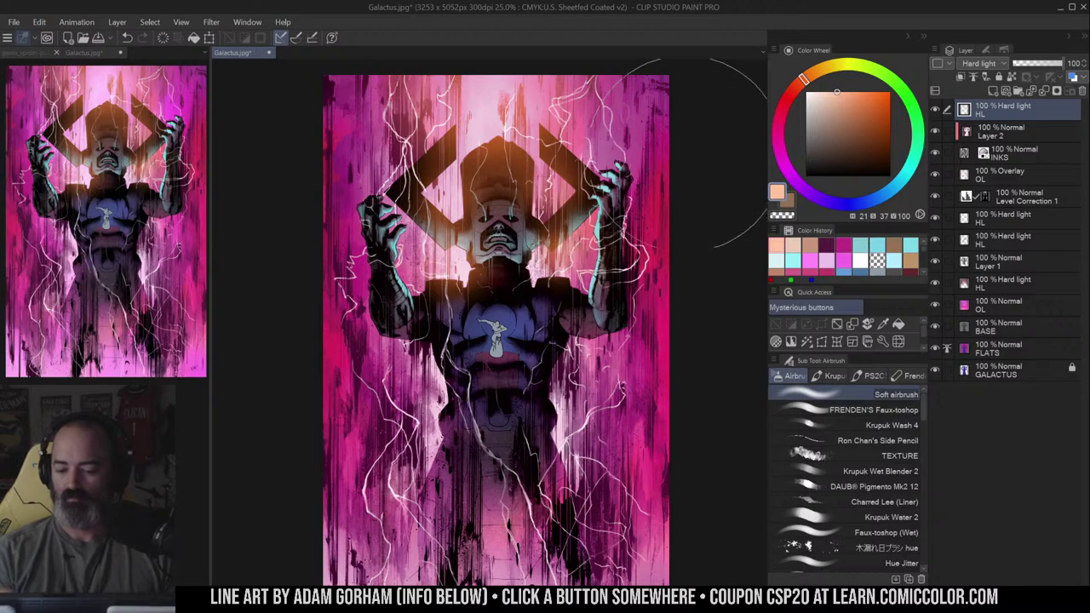
# - Reduce the airbrush size and add peach glow beside the figure's waist, undoing the last stroke
pyautogui.press('[')
pyautogui.moveTo(445, 402)
pyautogui.mouseDown()
pyautogui.moveTo(434, 407)
pyautogui.moveTo(441, 387)
pyautogui.mouseUp()
pyautogui.press('[')
pyautogui.press('[')
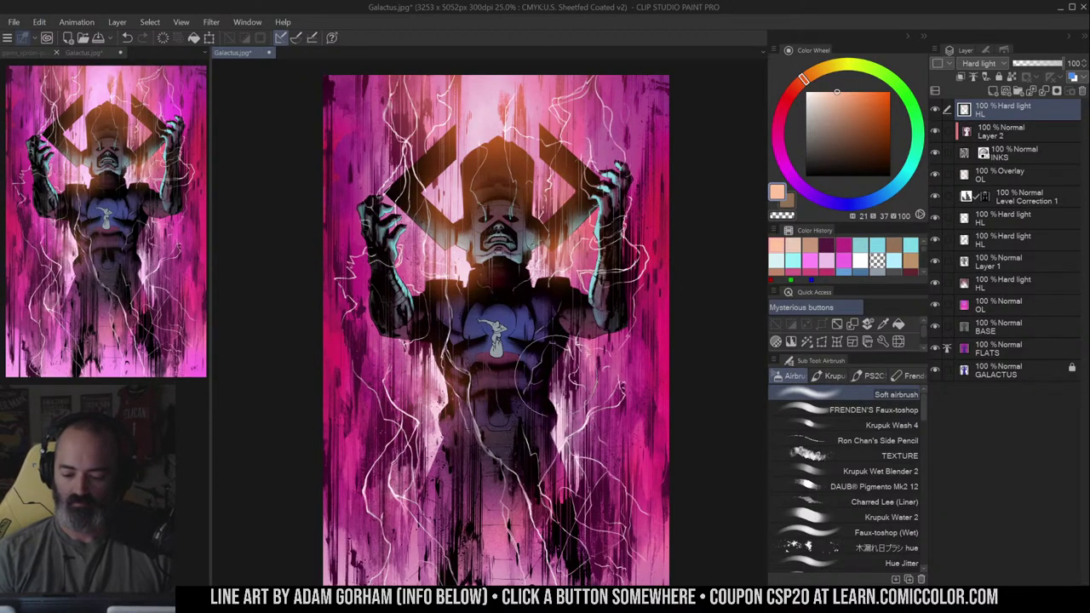
pyautogui.moveTo(557, 386)
pyautogui.mouseDown()
pyautogui.moveTo(540, 387)
pyautogui.moveTo(555, 358)
pyautogui.moveTo(571, 354)
pyautogui.moveTo(558, 443)
pyautogui.mouseUp()
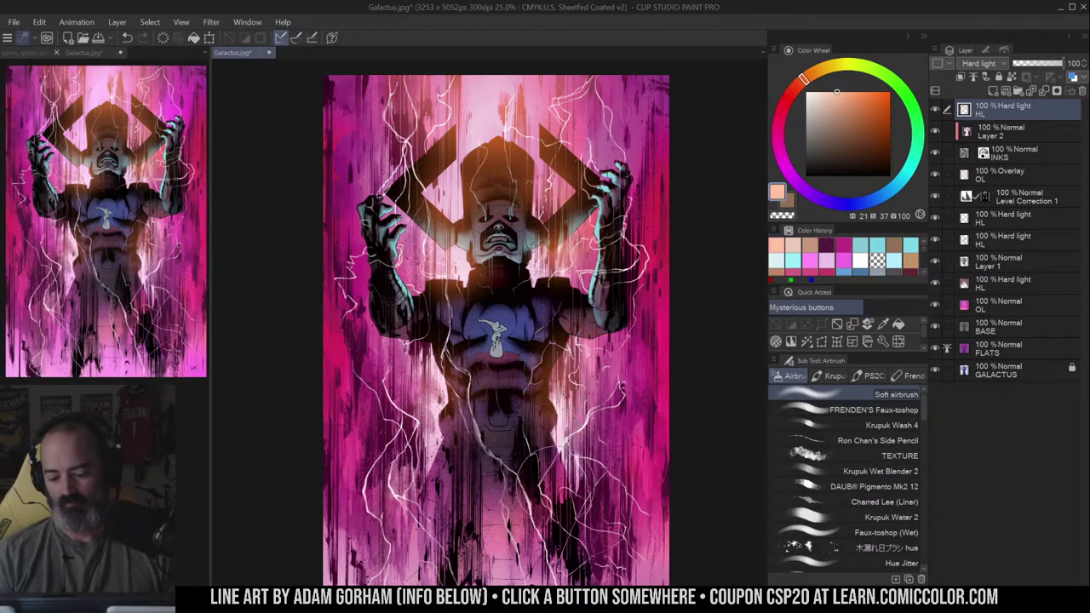
pyautogui.hotkey('ctrl', 'z')
# - Compare the artwork with the Overlay, top Hard light, Layer 2 and lightning layers each hidden and shown
pyautogui.hotkey('ctrl', 'space')
pyautogui.moveTo(614, 325); pyautogui.dragTo(579, 329)
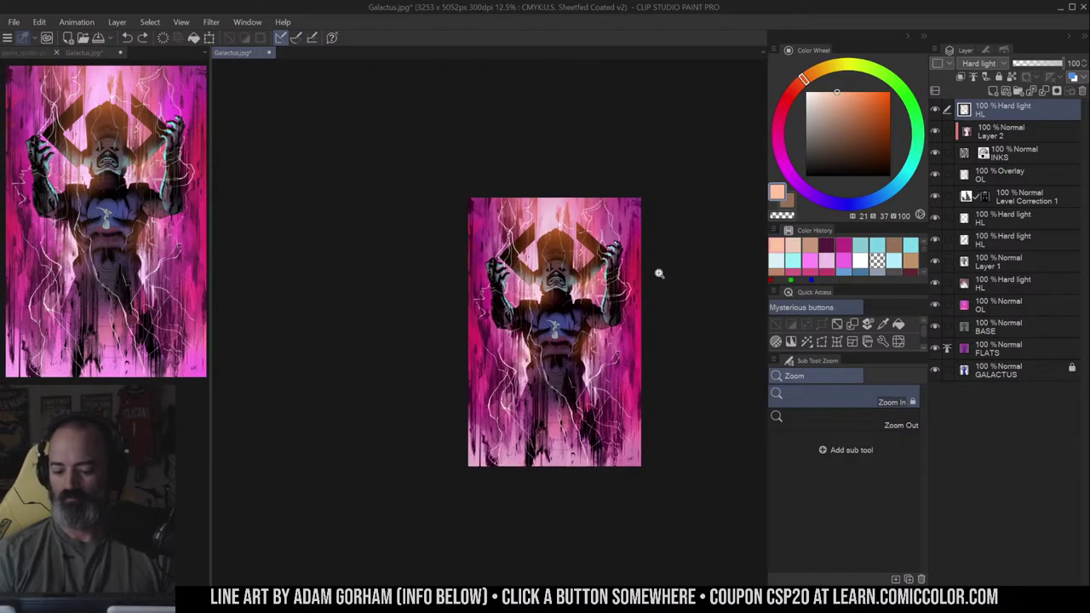
pyautogui.click(620, 313)
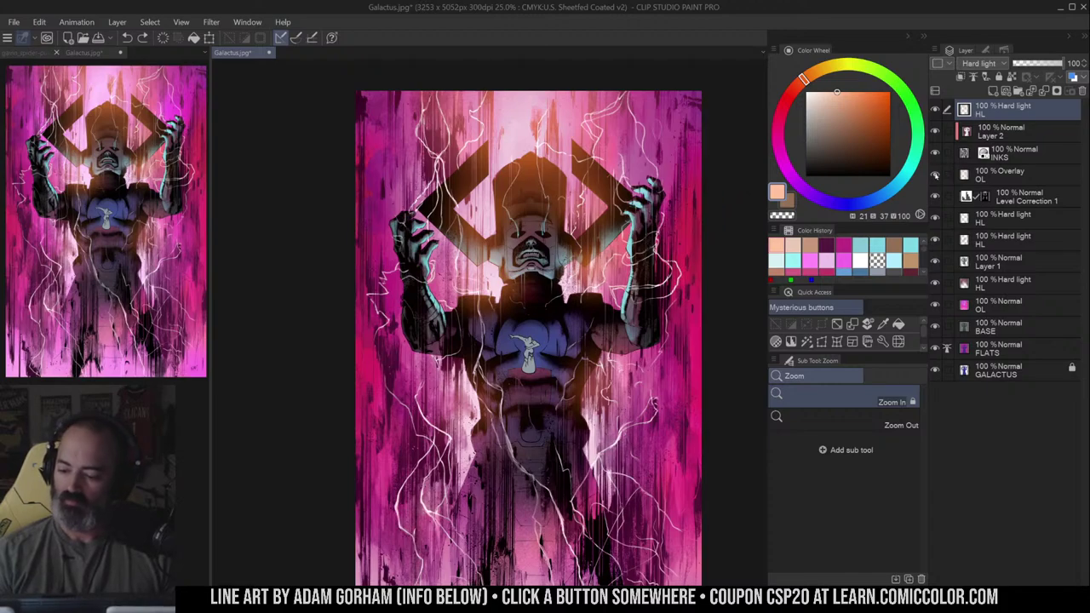
pyautogui.click(936, 175)
pyautogui.click(936, 175)
pyautogui.click(935, 110)
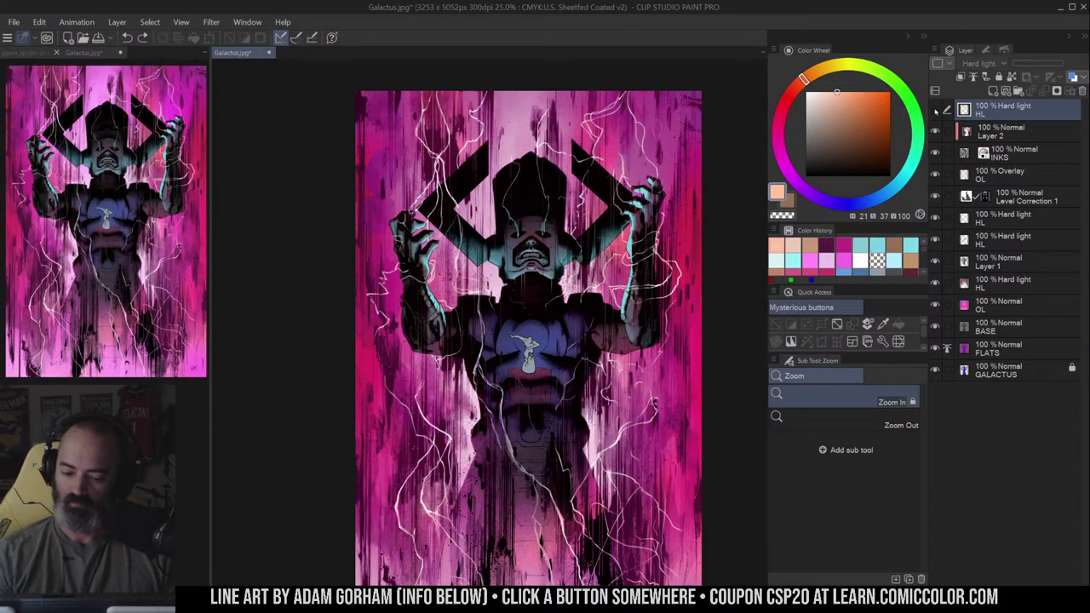
pyautogui.click(935, 110)
pyautogui.click(935, 132)
pyautogui.click(935, 132)
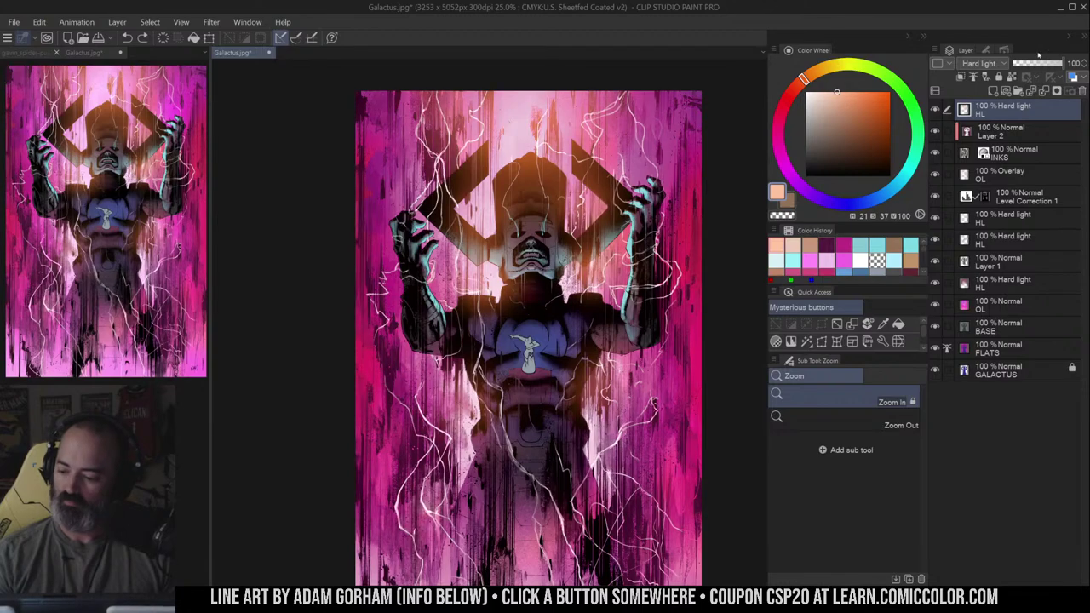
pyautogui.click(935, 219)
pyautogui.click(936, 219)
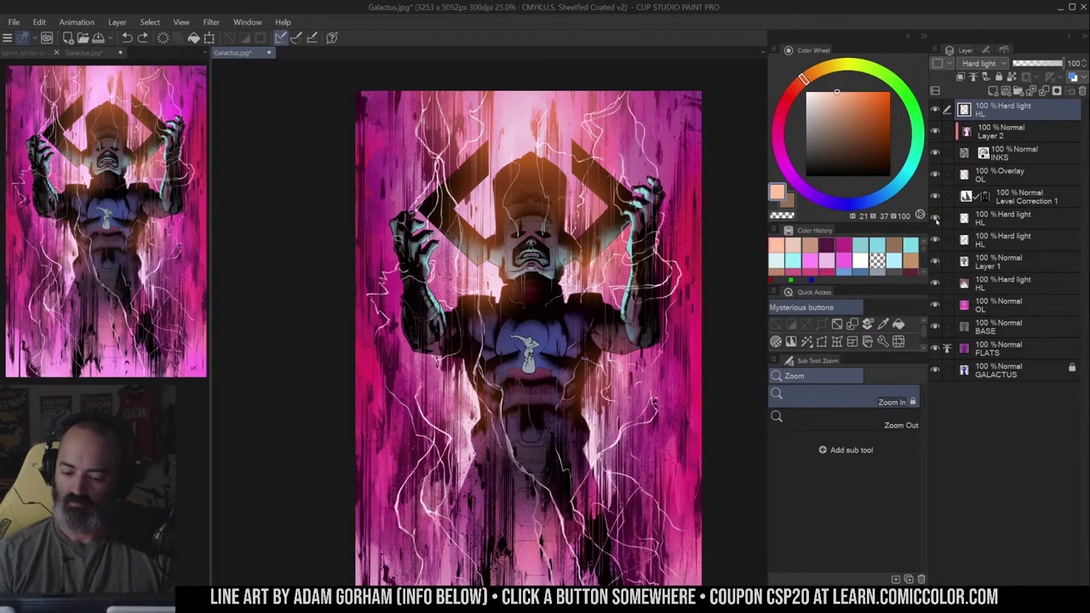
# - Rename the Hard light layer below Level Correction 1 as LIGHTNING
pyautogui.click(981, 220)
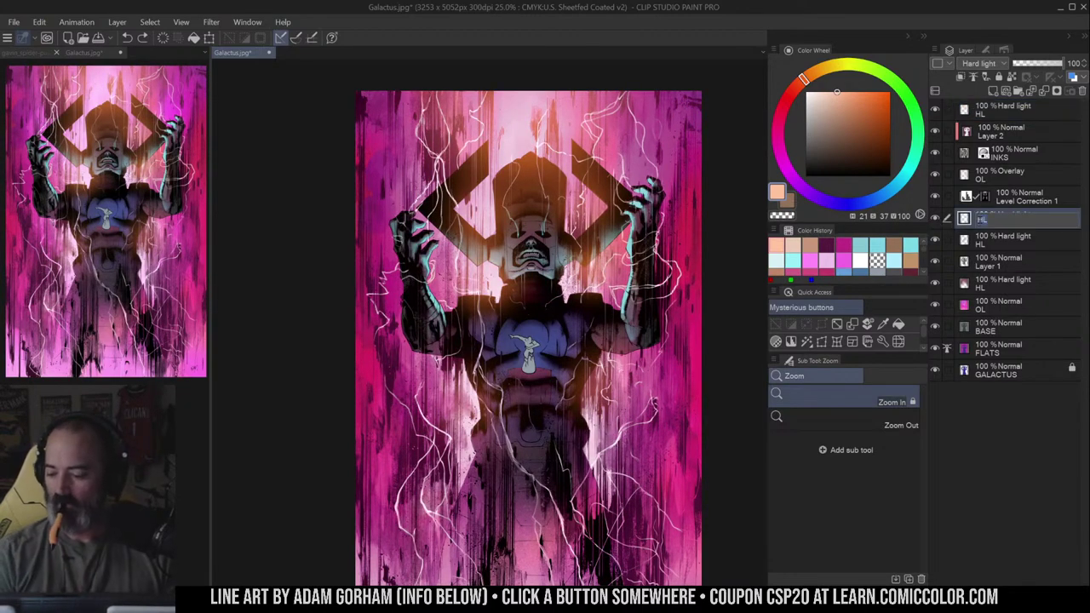
pyautogui.doubleClick(982, 219)
pyautogui.write('LIGHTNIN')
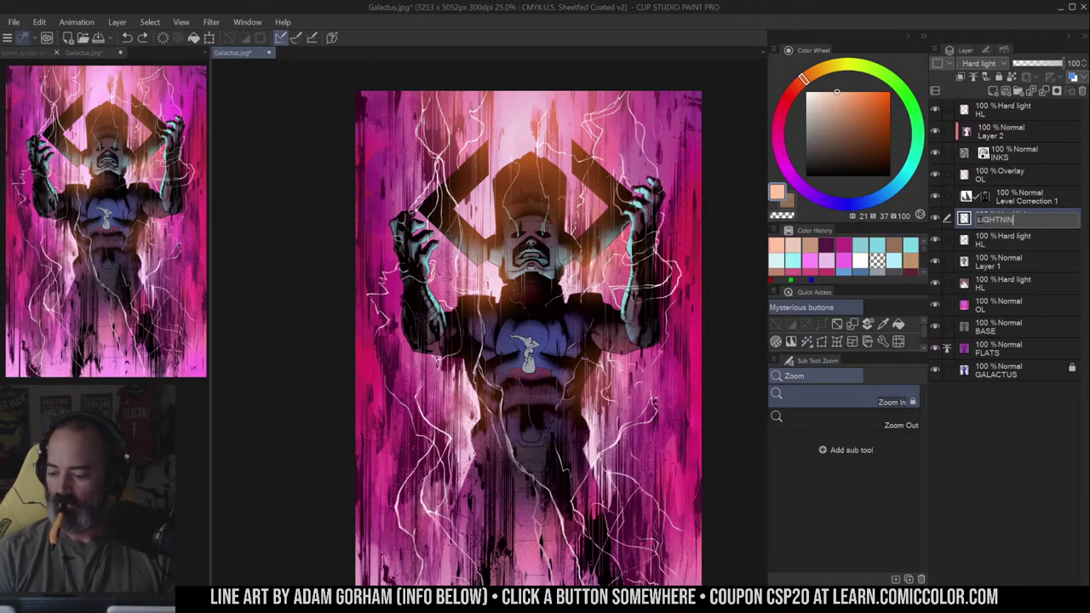
pyautogui.write('G')
pyautogui.press('Return')
pyautogui.press('m')
pyautogui.moveTo(725, 206); pyautogui.dragTo(711, 184)
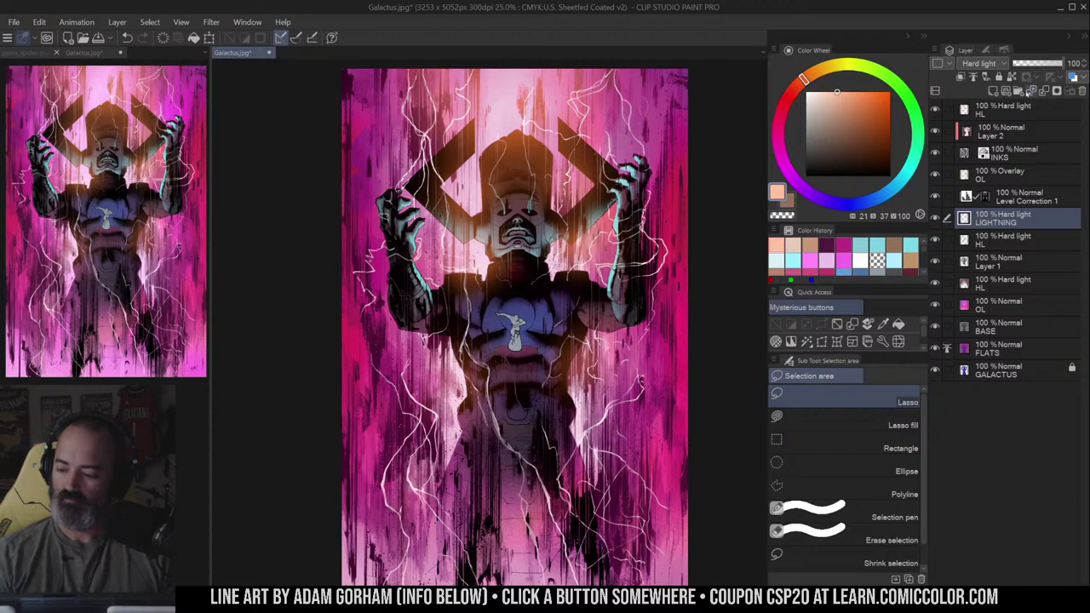
# - Add a layer clipped to the LIGHTNING layer and fill it with cyan (hue 190, saturation 50, value 100)
pyautogui.click(991, 91)
pyautogui.click(961, 77)
pyautogui.click(901, 179)
pyautogui.click(848, 95)
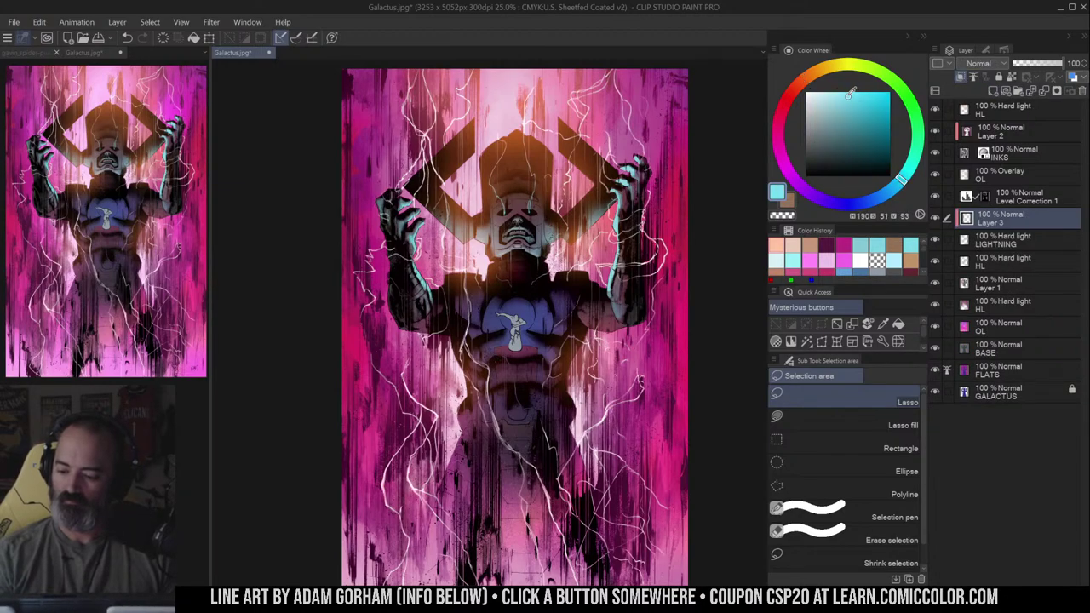
pyautogui.press('g')
pyautogui.click(652, 249)
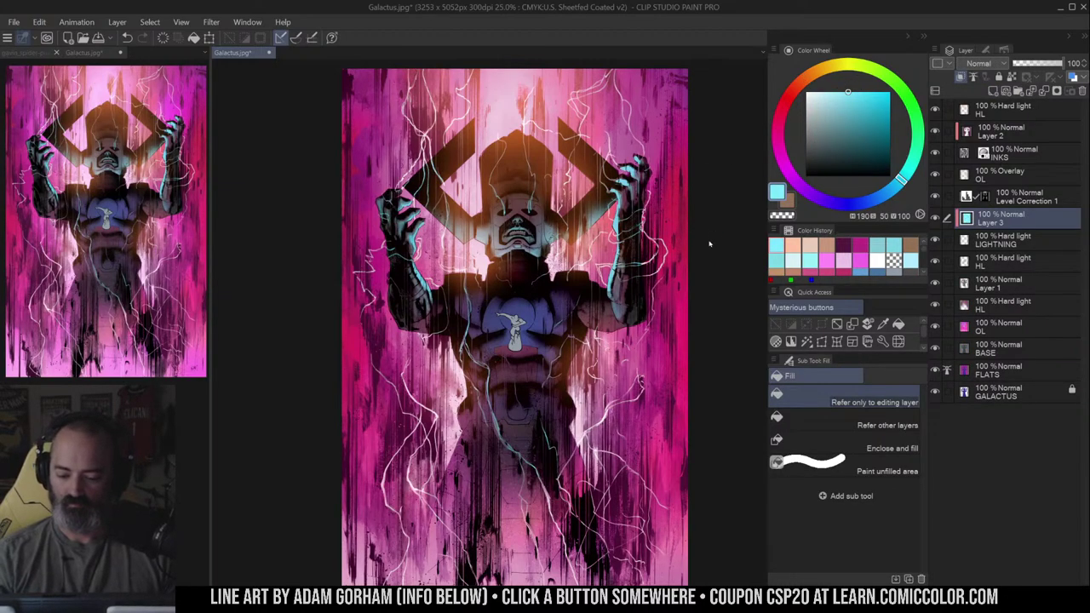
# - Try paler cyan fills on the clipped layer above LIGHTNING, with saturations of 13 and 37
pyautogui.press('m')
pyautogui.press('g')
pyautogui.press('m')
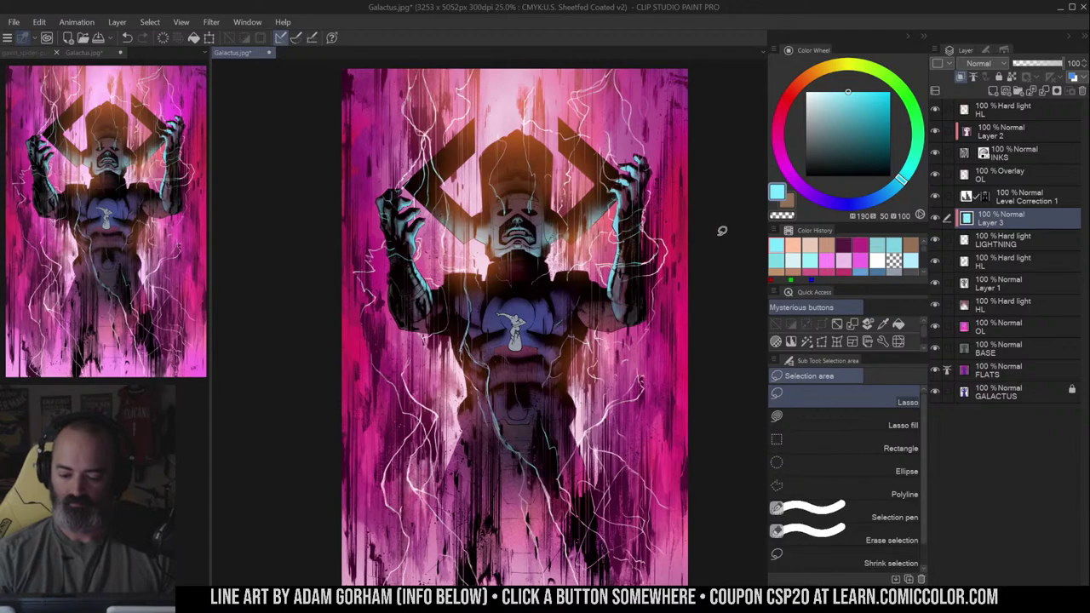
pyautogui.press('g')
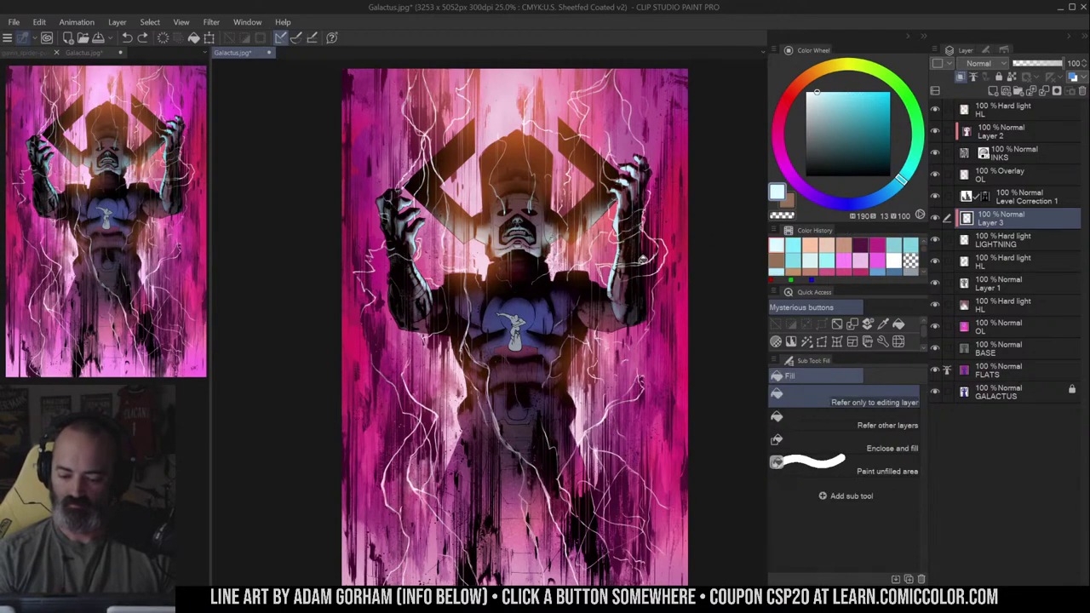
pyautogui.click(645, 267)
pyautogui.hotkey('ctrl', 'z')
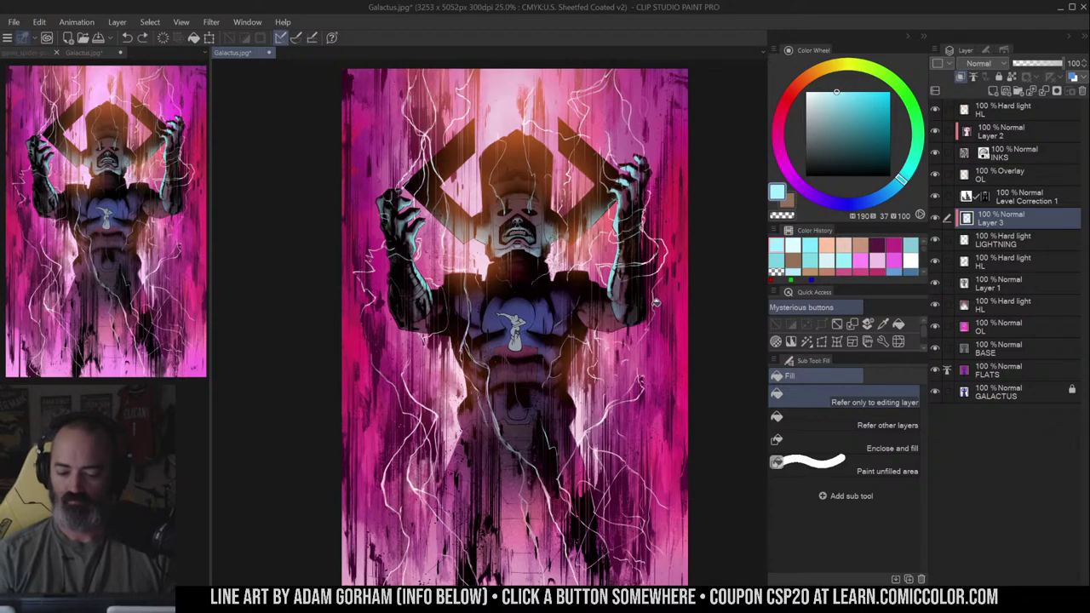
# - Delete the clipped cyan Layer 3 above the LIGHTNING layer
pyautogui.press('m')
pyautogui.rightClick(1009, 220)
pyautogui.click(990, 322)
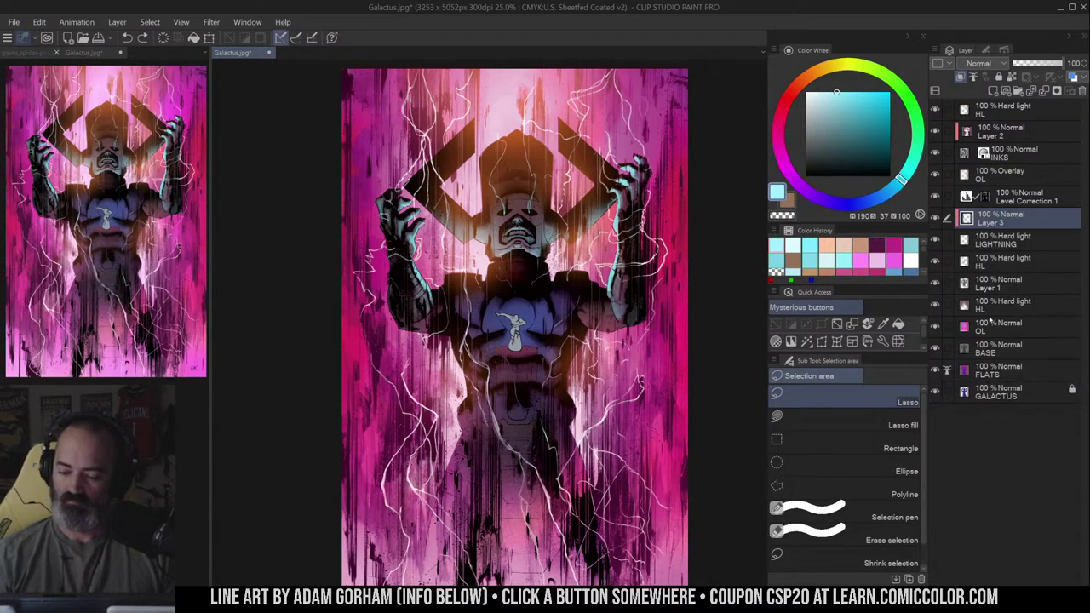
pyautogui.hotkey('ctrl', 'space')
pyautogui.keyDown('alt'); pyautogui.click(682, 265); pyautogui.keyUp('alt')
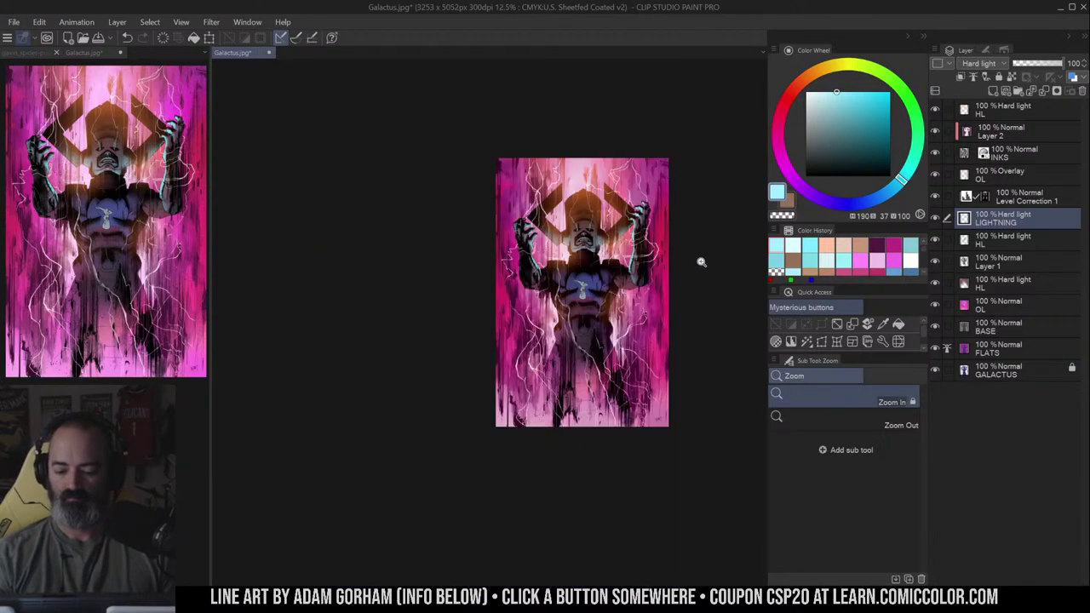
pyautogui.click(685, 280)
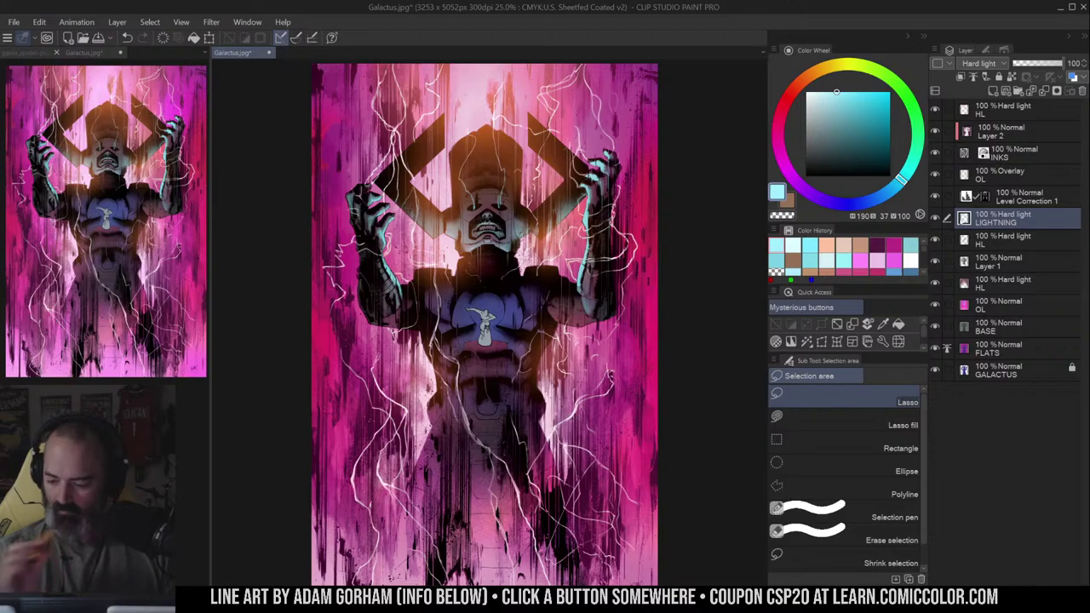
# - Load the LIGHTNING layer's shapes as a selection, hide that layer, and add another HL Hard light layer above all others
pyautogui.keyDown('ctrl'); pyautogui.click(964, 218); pyautogui.keyUp('ctrl')
pyautogui.click(935, 218)
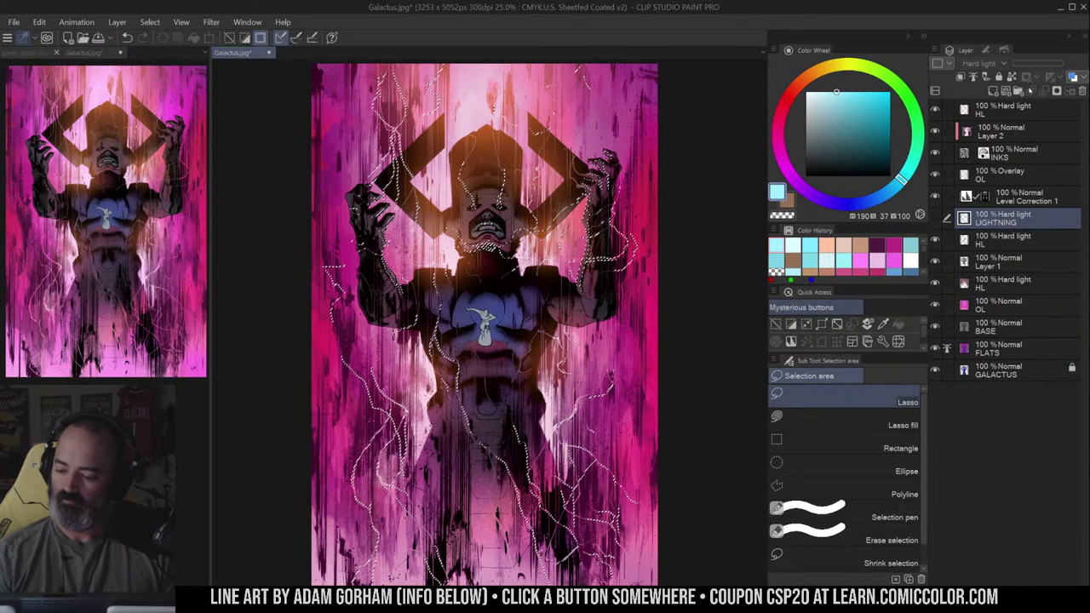
pyautogui.click(1016, 109)
pyautogui.hotkey('ctrl', 'c')
pyautogui.hotkey('ctrl', 'v')
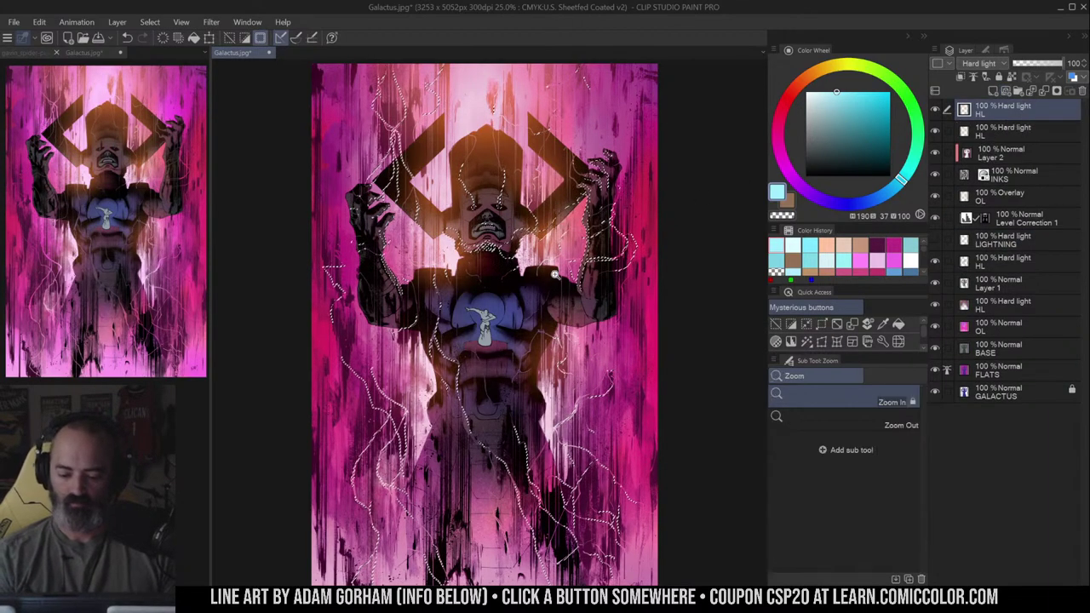
# - Airbrush cyan (hue 190, saturation 57, value 100) inside the selection over the eyes, face, arms and lightning bolts with the Soft airbrush
pyautogui.click(557, 270)
pyautogui.click(639, 279)
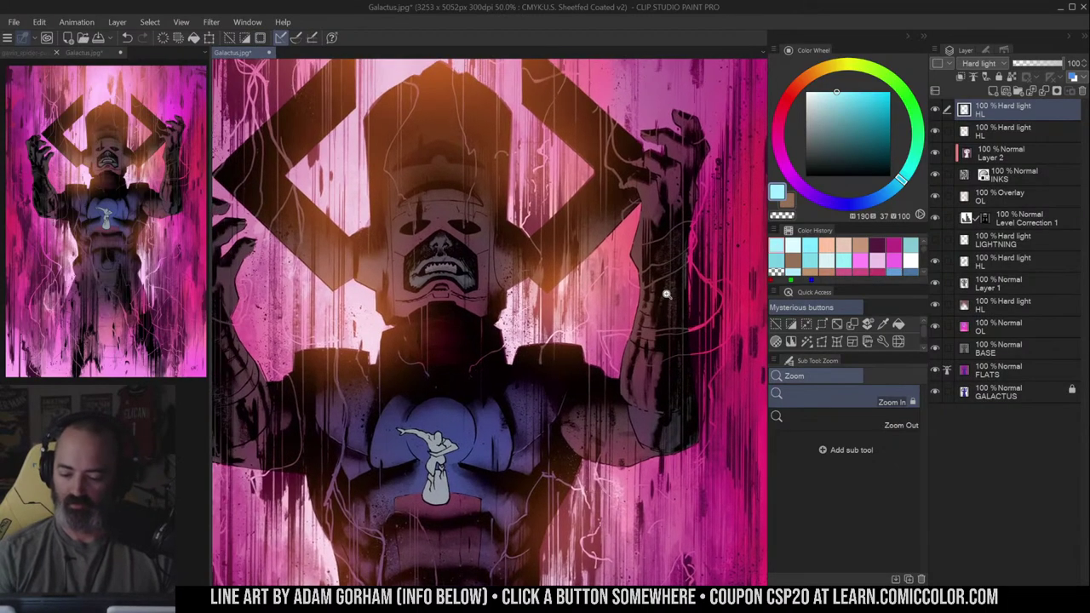
pyautogui.press('b')
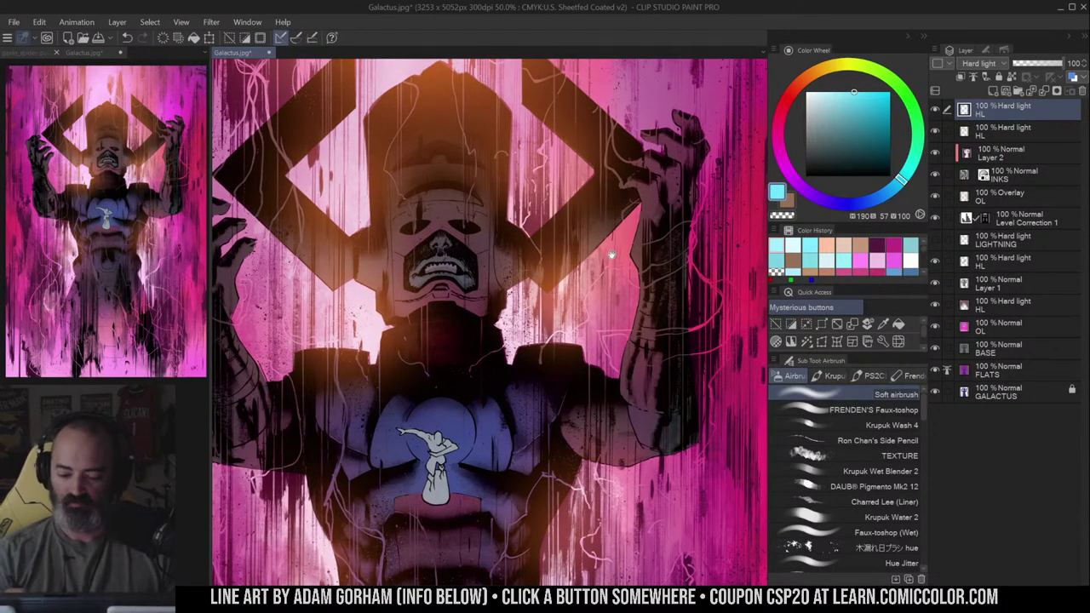
pyautogui.moveTo(611, 256); pyautogui.dragTo(673, 271)
pyautogui.moveTo(517, 264)
pyautogui.mouseDown()
pyautogui.moveTo(495, 247)
pyautogui.moveTo(490, 208)
pyautogui.moveTo(528, 200)
pyautogui.moveTo(511, 174)
pyautogui.moveTo(524, 269)
pyautogui.moveTo(528, 160)
pyautogui.moveTo(527, 231)
pyautogui.moveTo(517, 180)
pyautogui.mouseUp()
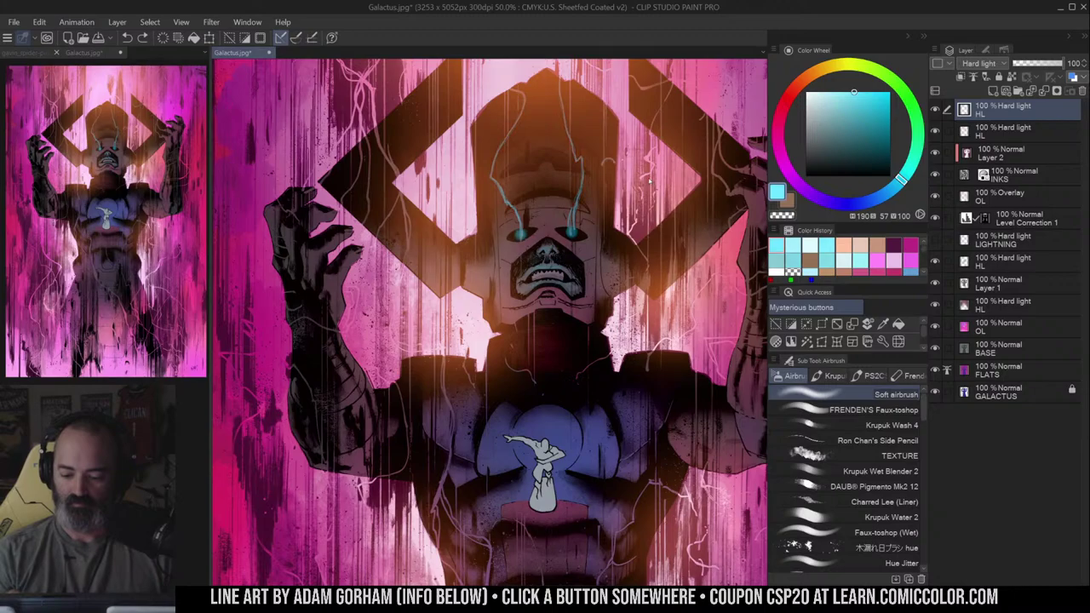
pyautogui.hotkey('ctrl', 'z')
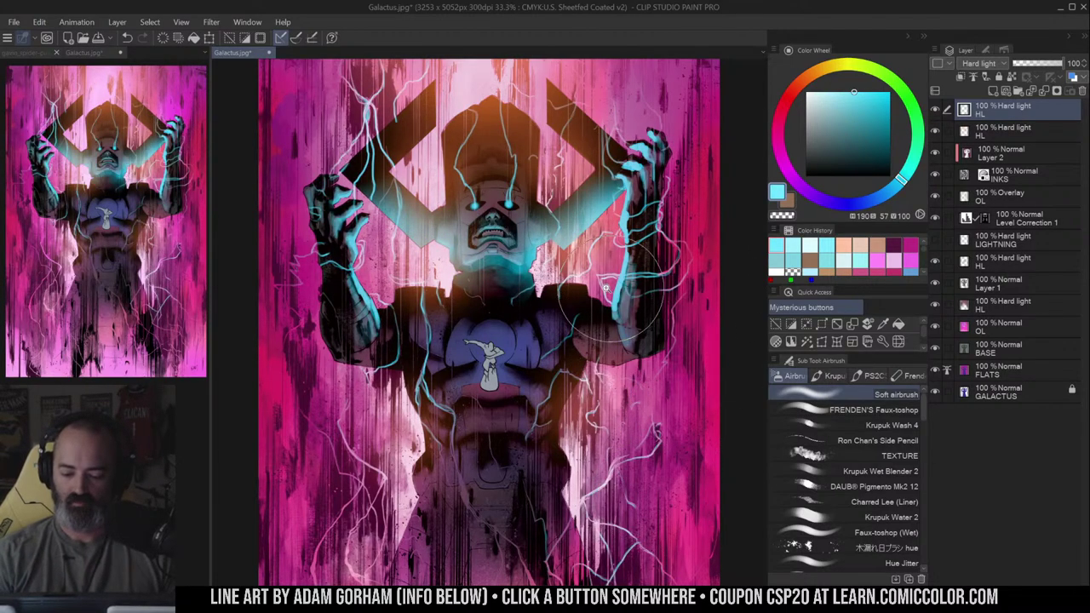
pyautogui.scroll(-1, 607, 288)
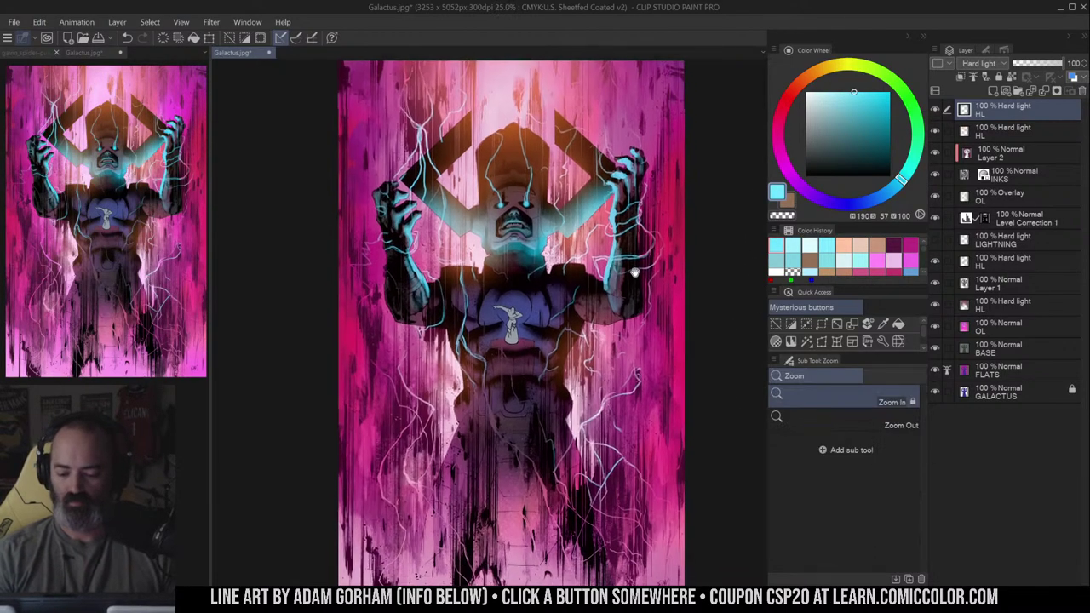
pyautogui.moveTo(503, 472); pyautogui.dragTo(375, 507)
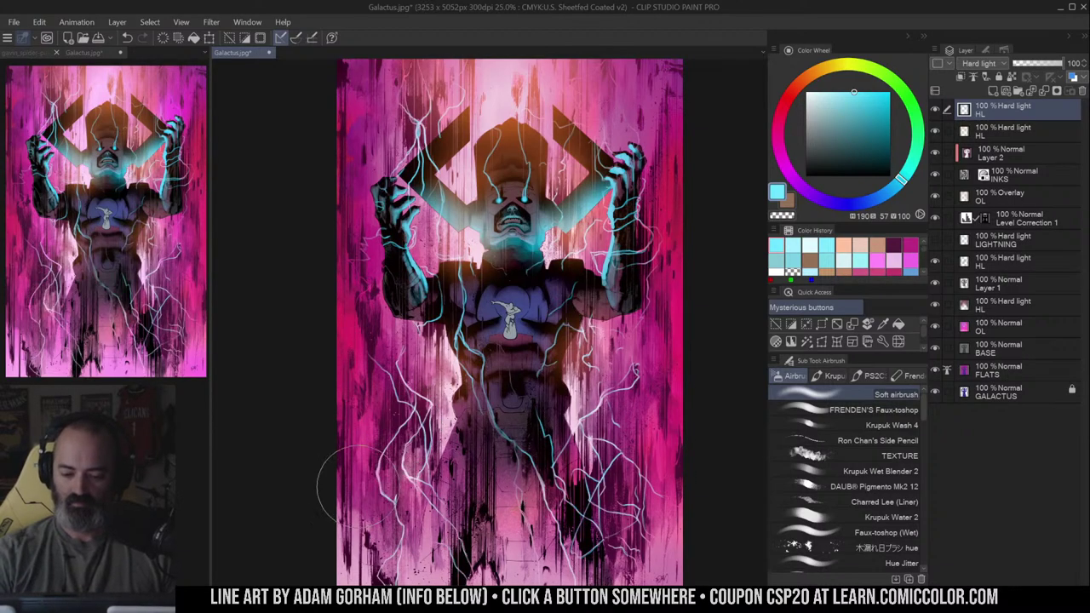
pyautogui.moveTo(415, 277)
pyautogui.mouseDown()
pyautogui.moveTo(404, 98)
pyautogui.moveTo(588, 196)
pyautogui.moveTo(537, 222)
pyautogui.mouseUp()
pyautogui.moveTo(367, 243); pyautogui.dragTo(359, 320)
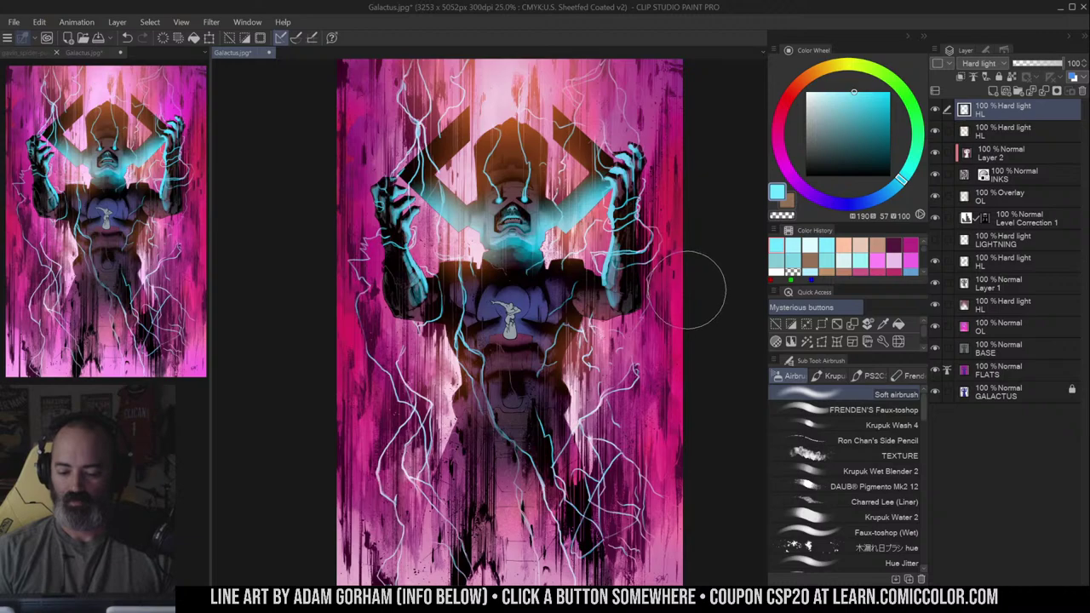
# - Undo the cyan airbrushing, the added Hard light layer and the lightning selection, and show the LIGHTNING layer again
pyautogui.hotkey('ctrl', 'z')
pyautogui.hotkey('ctrl', 'z')
pyautogui.hotkey('ctrl', 'z')
pyautogui.hotkey('ctrl', 'z')
pyautogui.hotkey('ctrl', 'z')
pyautogui.hotkey('ctrl', 'z')
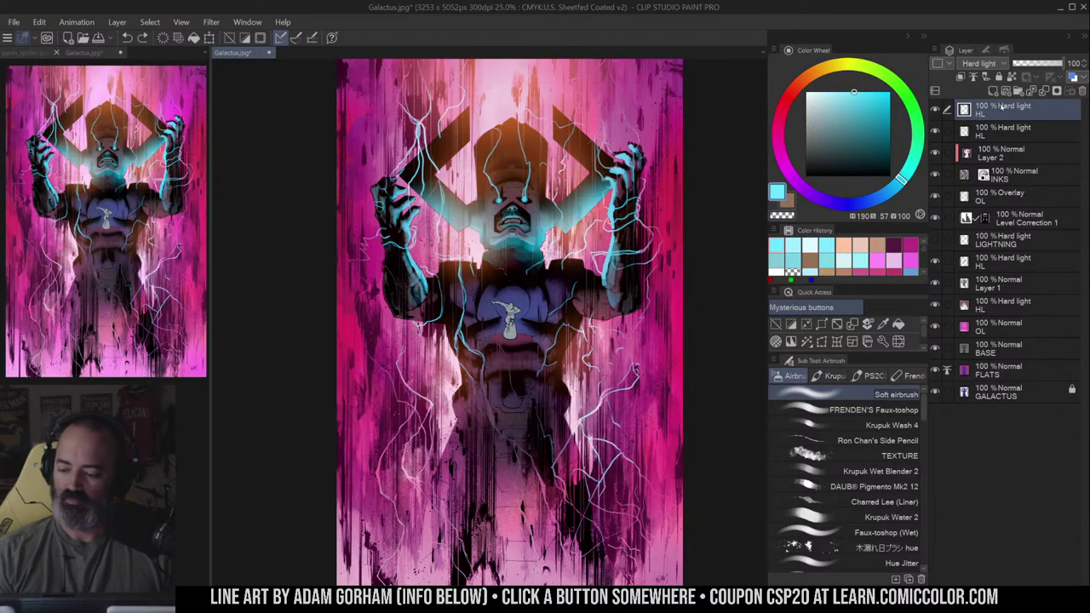
pyautogui.hotkey('ctrl', 'z')
pyautogui.hotkey('ctrl', 'z')
pyautogui.hotkey('ctrl', 'z')
pyautogui.hotkey('ctrl', 'z')
pyautogui.hotkey('ctrl', 'z')
pyautogui.hotkey('ctrl', 'z')
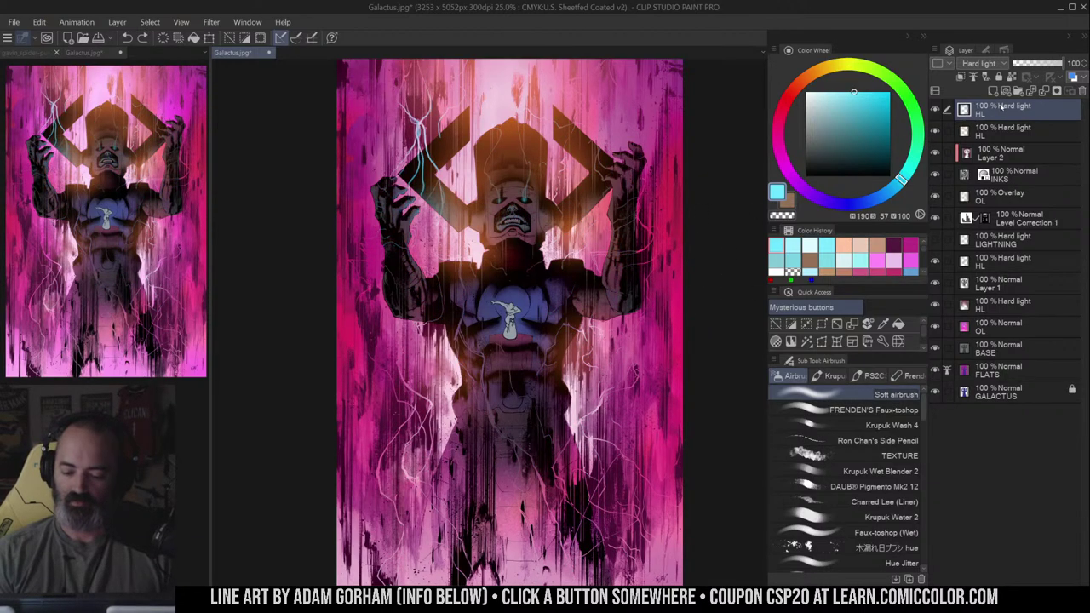
pyautogui.hotkey('ctrl', 'z')
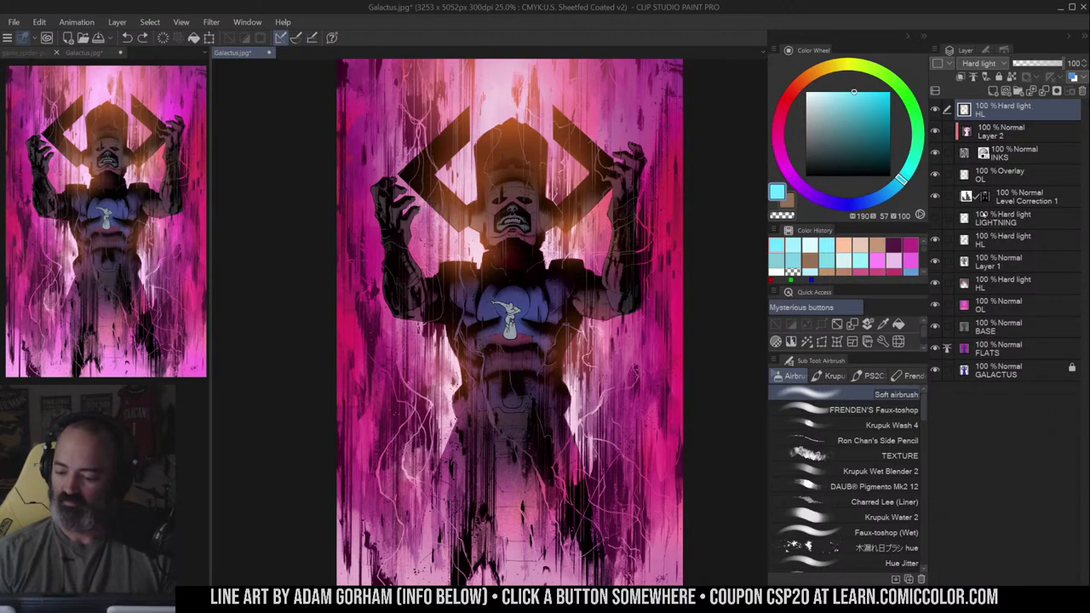
pyautogui.click(984, 215)
pyautogui.click(935, 219)
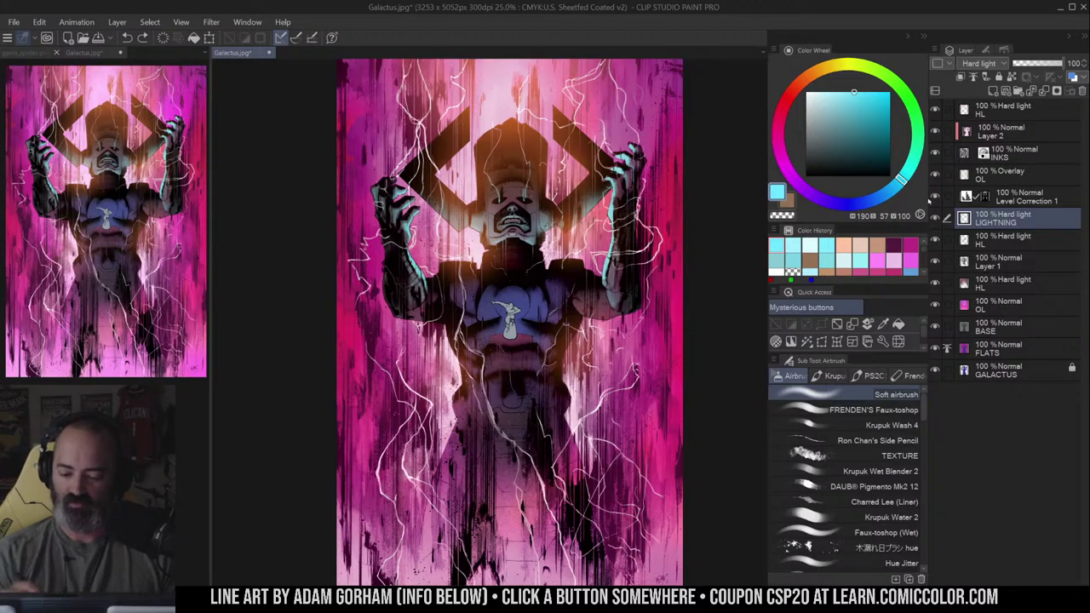
# - Examine the figure and lightning both close up and as a whole, toggling the visibility of the LIGHTNING and top Hard light layers
pyautogui.hotkey('ctrl', 'space')
pyautogui.click(554, 223)
pyautogui.moveTo(554, 247)
pyautogui.mouseDown()
pyautogui.moveTo(591, 281)
pyautogui.moveTo(558, 309)
pyautogui.mouseUp()
pyautogui.click(591, 271)
pyautogui.press('m')
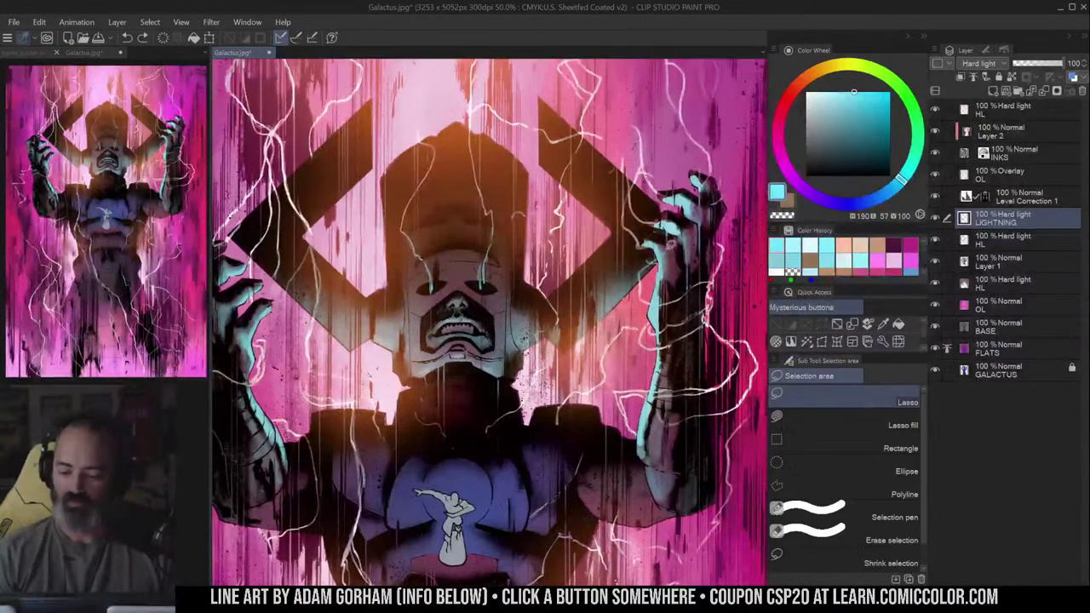
pyautogui.hotkey('ctrl', 'alt', 'space')
pyautogui.click(591, 266)
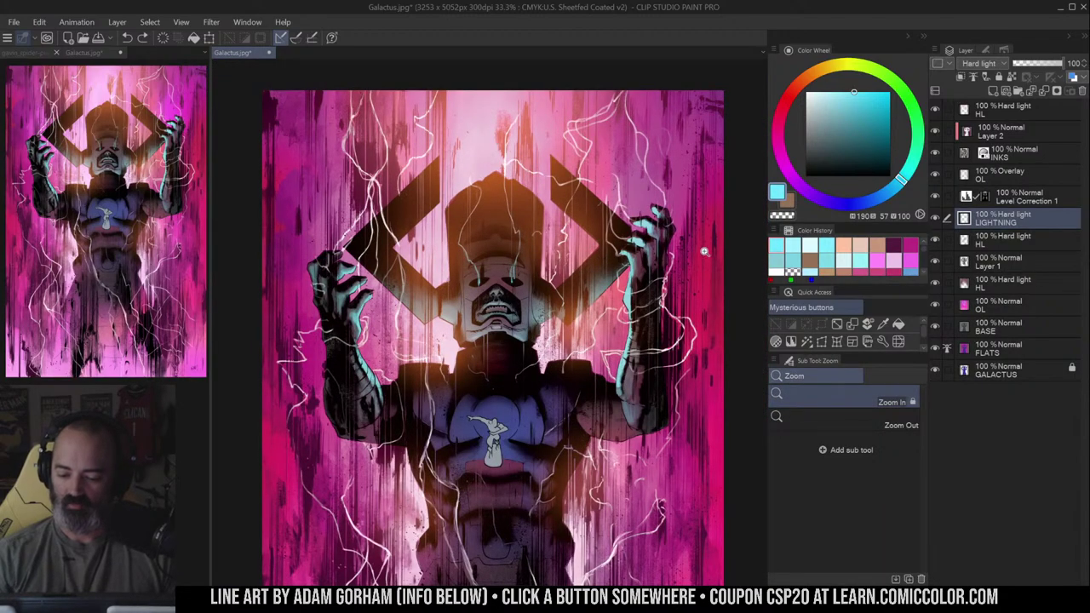
pyautogui.click(935, 218)
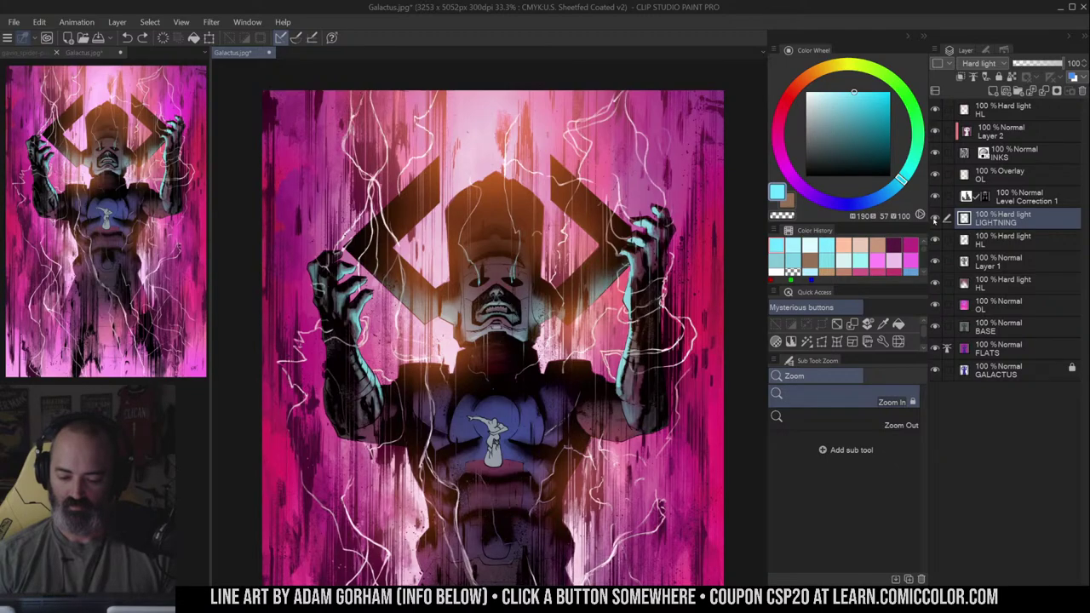
pyautogui.hotkey('ctrl', 'space')
pyautogui.keyDown('alt'); pyautogui.click(623, 283); pyautogui.keyUp('alt')
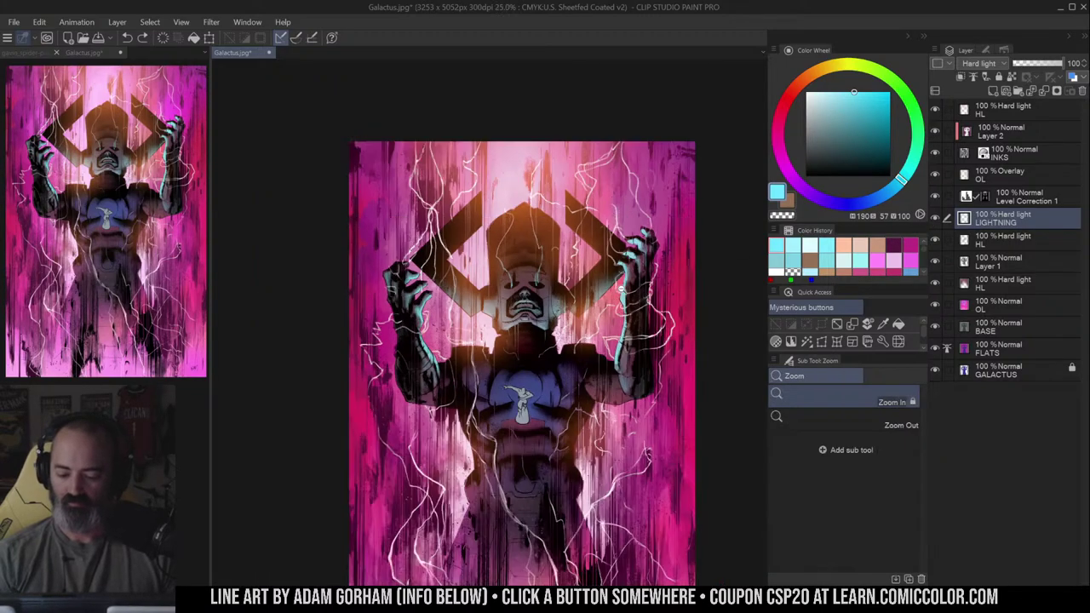
pyautogui.click(623, 293)
pyautogui.click(644, 280)
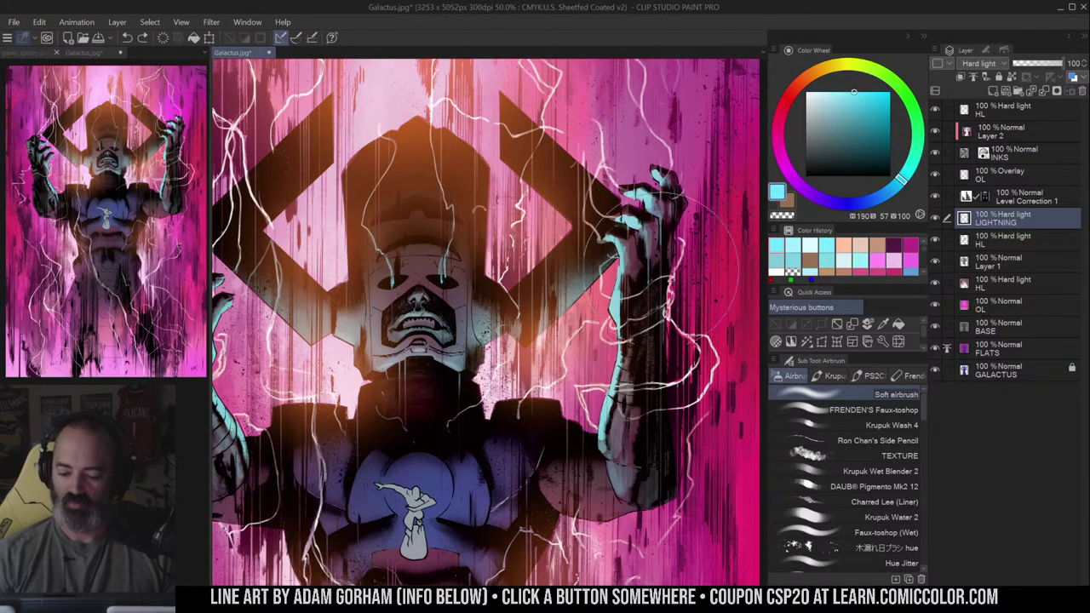
pyautogui.scroll(-2, 634, 267)
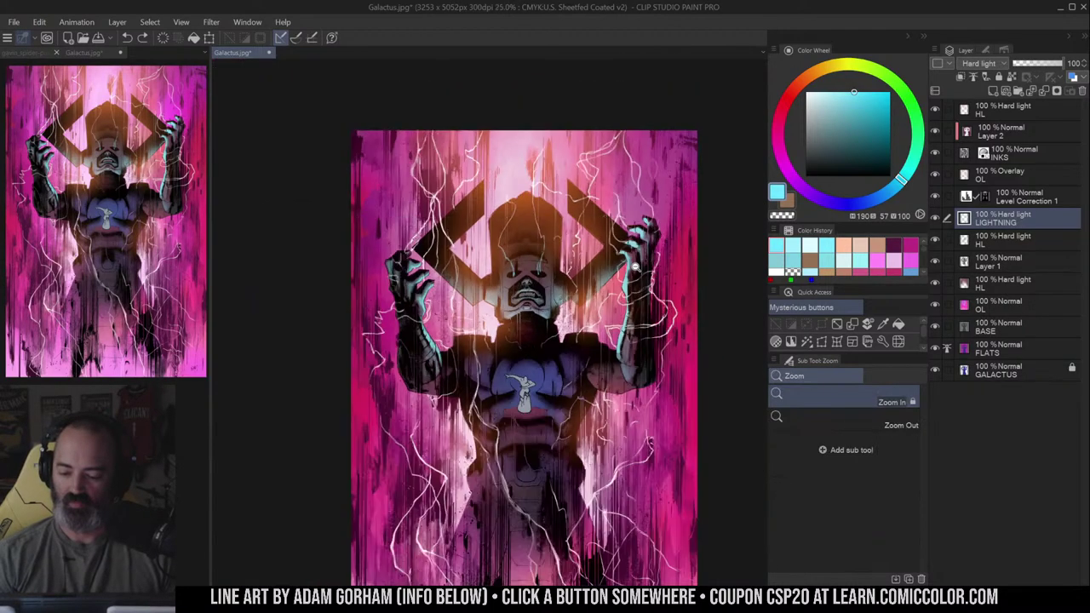
pyautogui.scroll(-2, 634, 266)
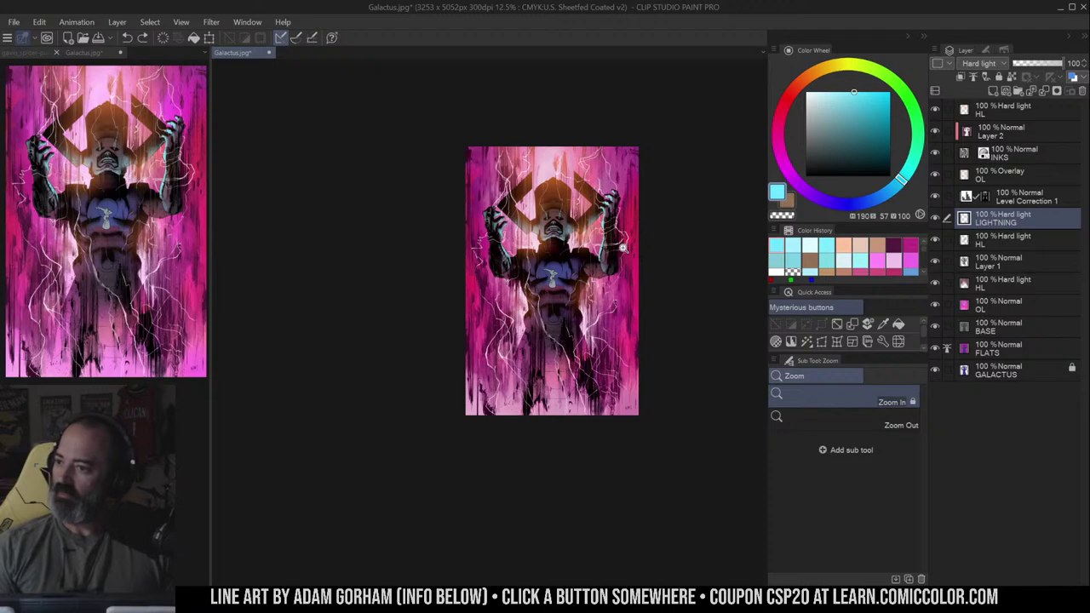
pyautogui.scroll(2, 562, 290)
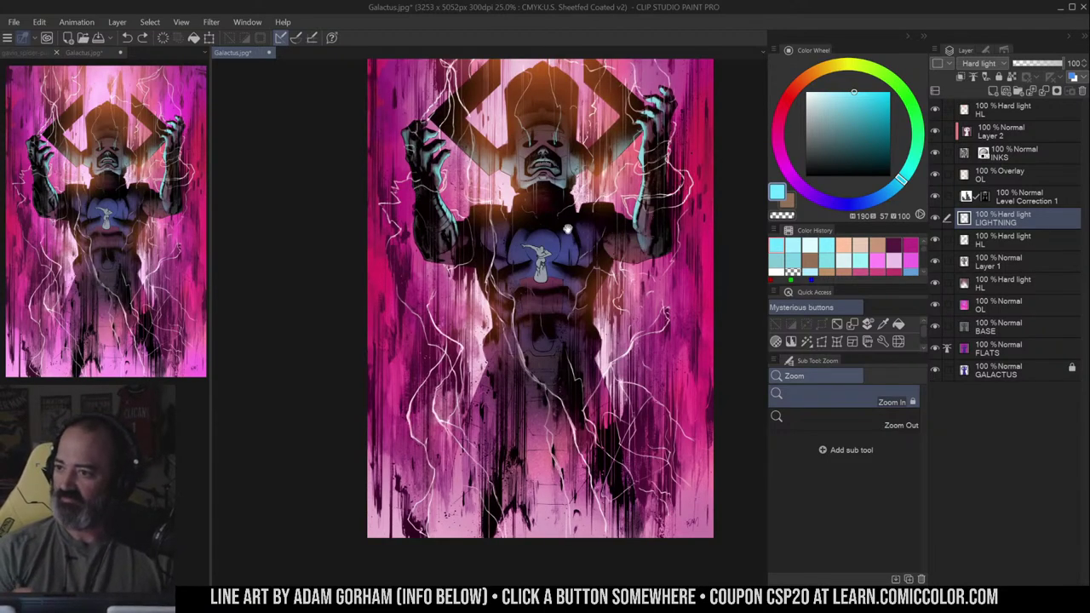
pyautogui.moveTo(636, 181); pyautogui.dragTo(614, 242)
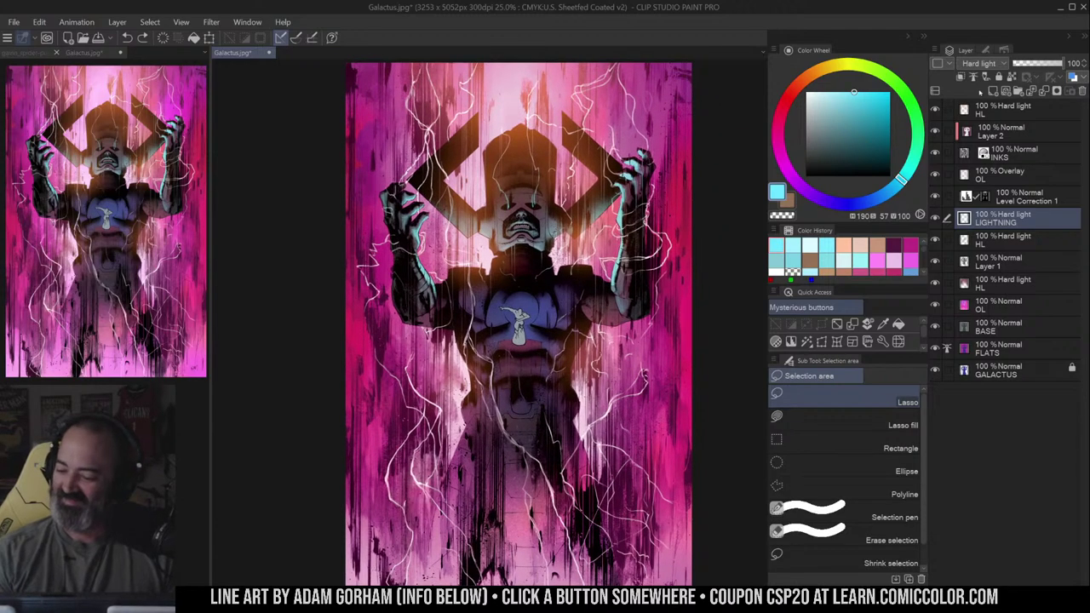
pyautogui.click(935, 111)
pyautogui.click(936, 111)
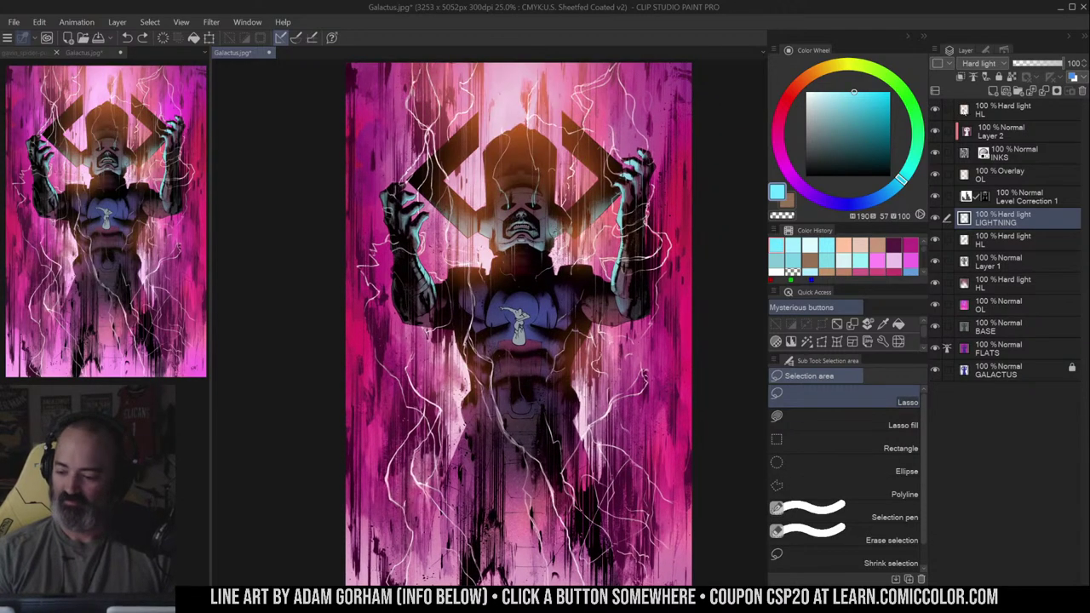
# - Try shifting the top Hard light glow layer's hue to 180 with Hue/Saturation/Luminosity, then cancel
pyautogui.hotkey('ctrl', 'u')
pyautogui.moveTo(907, 119); pyautogui.dragTo(943, 120)
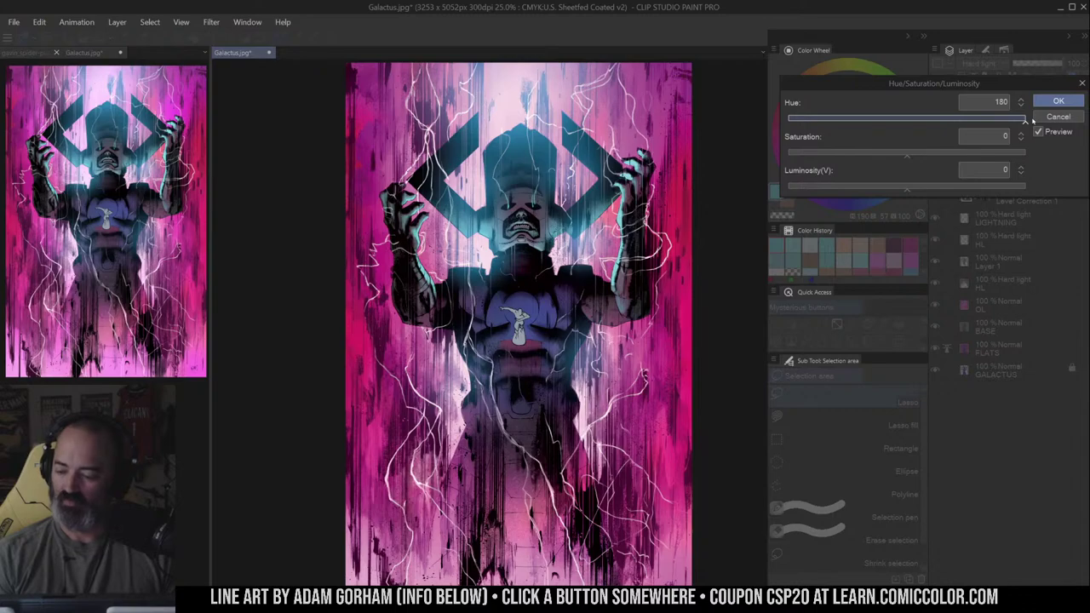
pyautogui.click(1059, 115)
# - Delete the Hard light HL glow layer above Layer 2
pyautogui.rightClick(947, 109)
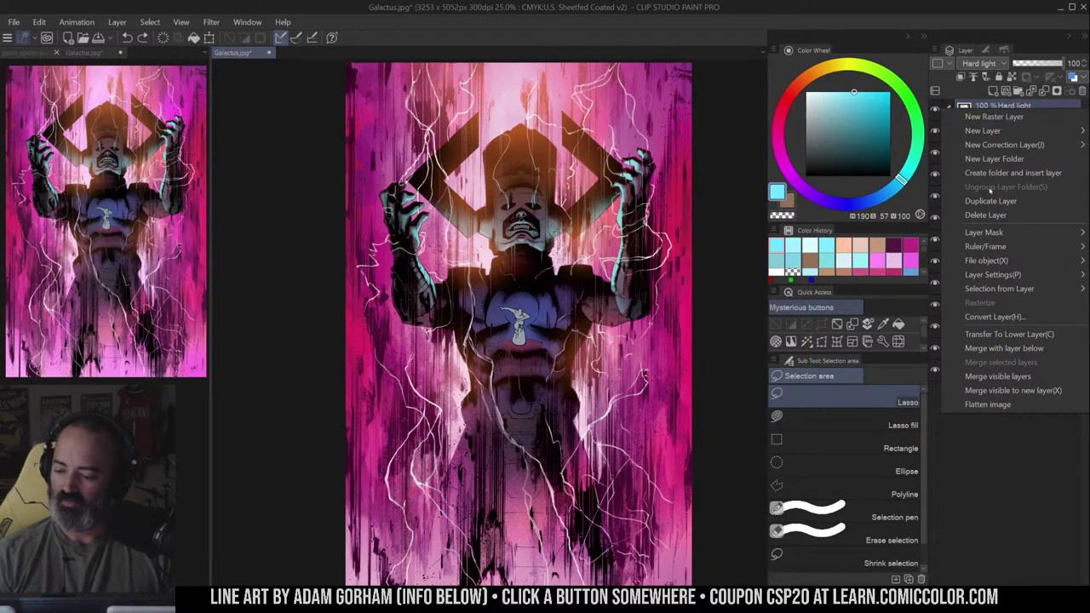
pyautogui.click(986, 216)
pyautogui.moveTo(700, 239); pyautogui.dragTo(683, 230)
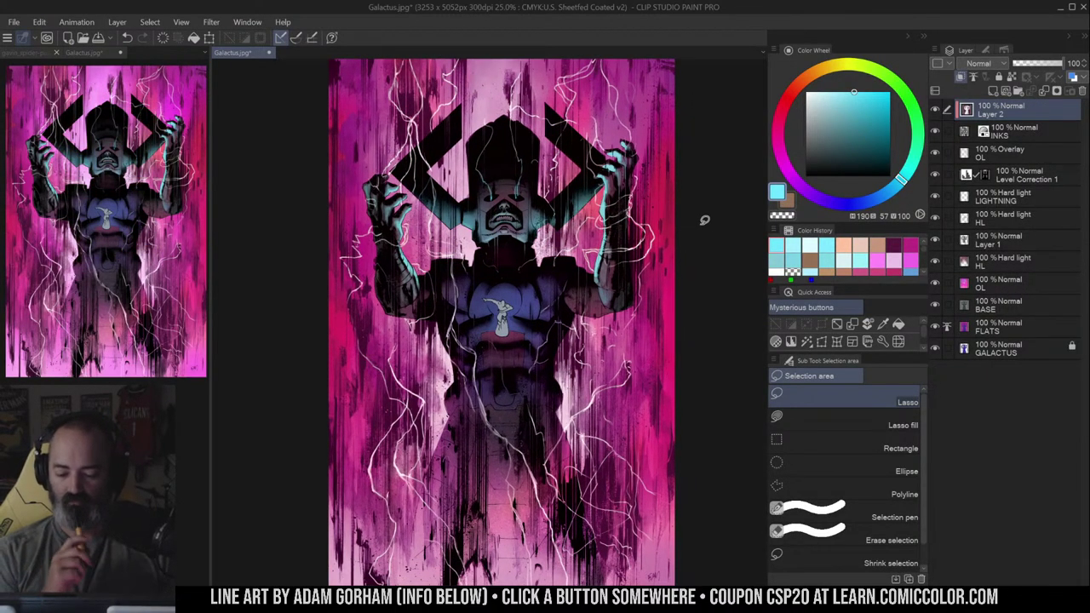
# - Switch to white with the Krupuk Wash 4 brush and try a stroke on the silver figure's head on the chest
pyautogui.keyDown('ctrl'); pyautogui.click(511, 322); pyautogui.keyUp('ctrl')
pyautogui.keyDown('ctrl'); pyautogui.click(513, 321); pyautogui.keyUp('ctrl')
pyautogui.keyDown('ctrl'); pyautogui.click(514, 320); pyautogui.keyUp('ctrl')
pyautogui.keyDown('ctrl'); pyautogui.click(515, 319); pyautogui.keyUp('ctrl')
pyautogui.keyDown('ctrl'); pyautogui.click(515, 320); pyautogui.keyUp('ctrl')
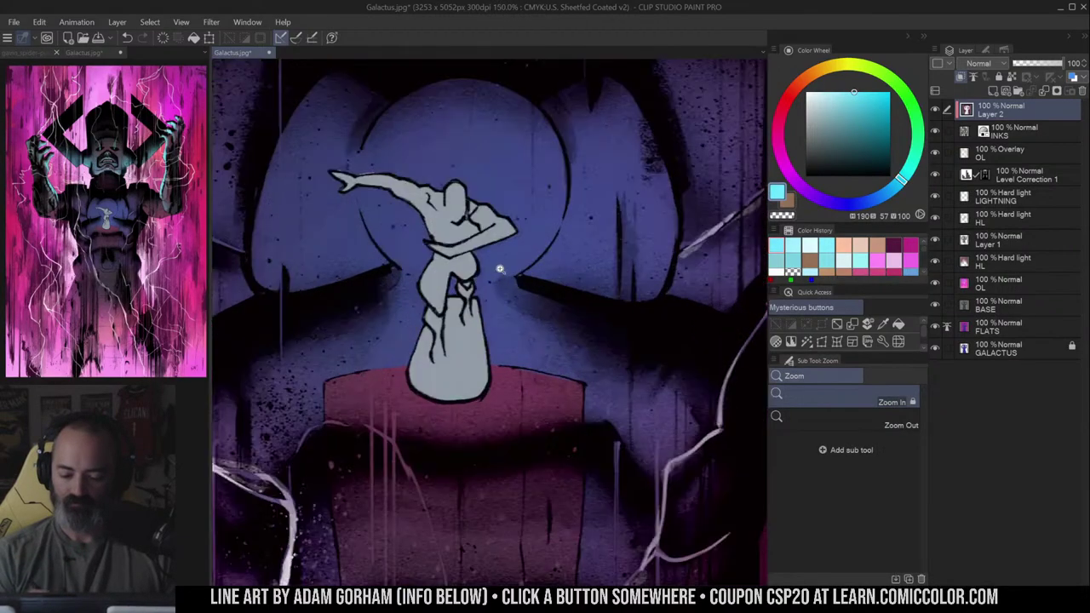
pyautogui.moveTo(500, 269); pyautogui.dragTo(550, 317)
pyautogui.keyDown('alt'); pyautogui.click(514, 245); pyautogui.keyUp('alt')
pyautogui.press('b')
pyautogui.moveTo(812, 102); pyautogui.dragTo(781, 59)
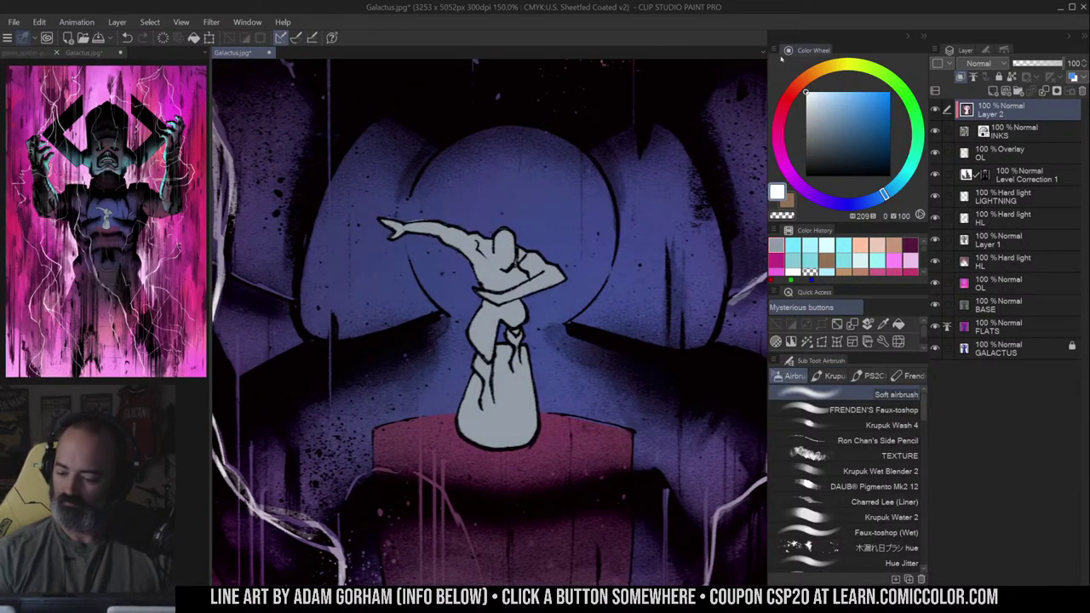
pyautogui.press('m')
pyautogui.moveTo(565, 205); pyautogui.dragTo(586, 180)
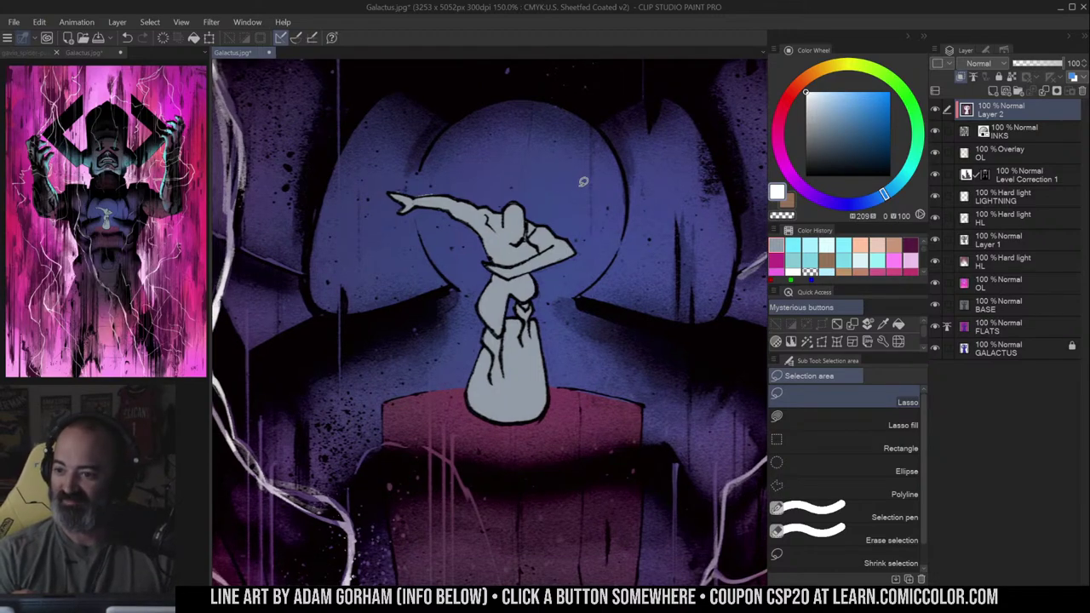
pyautogui.press('b')
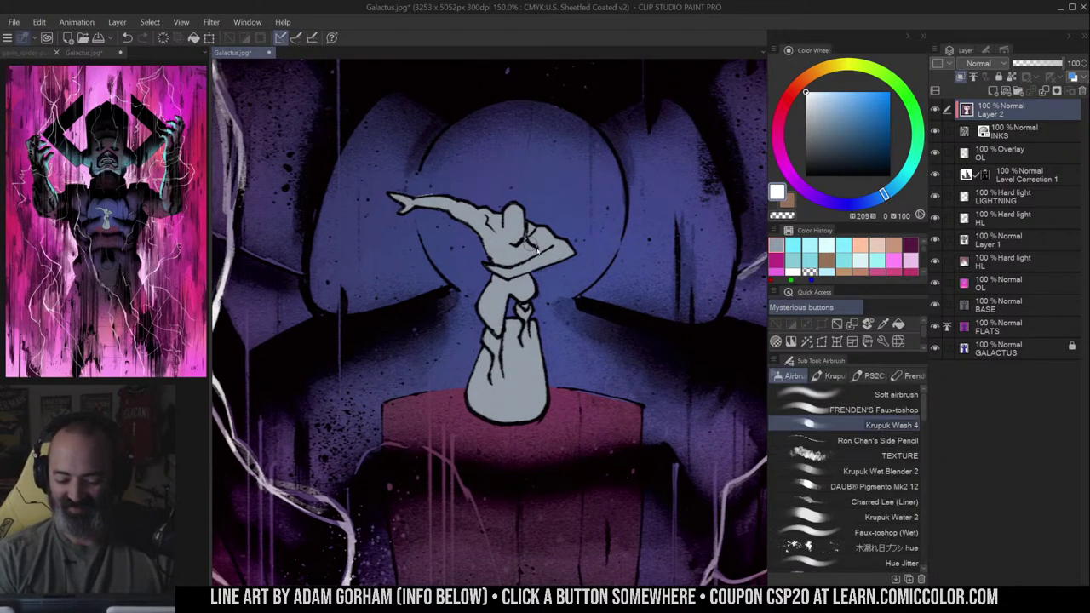
pyautogui.moveTo(512, 226); pyautogui.dragTo(519, 215)
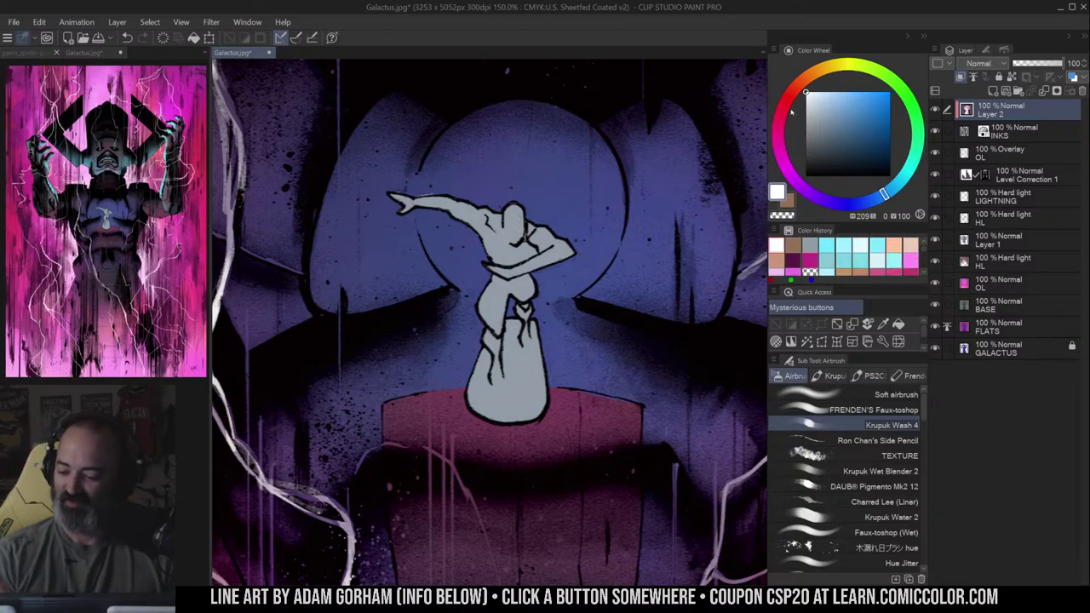
# - Add a new layer above INKS and place it directly beneath the Overlay OL layer
pyautogui.press('m')
pyautogui.press('b')
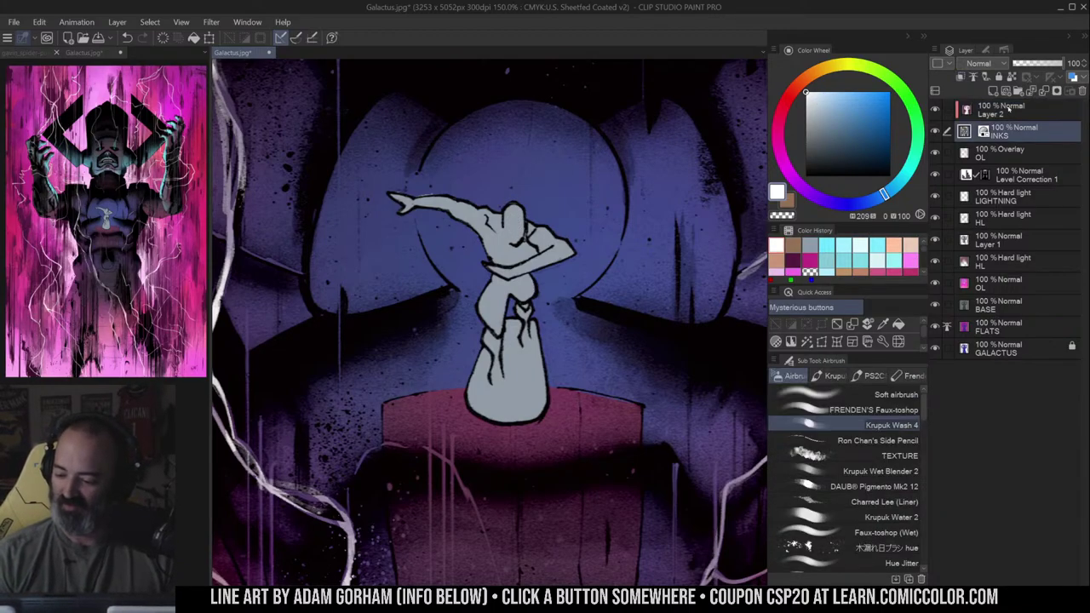
pyautogui.click(993, 90)
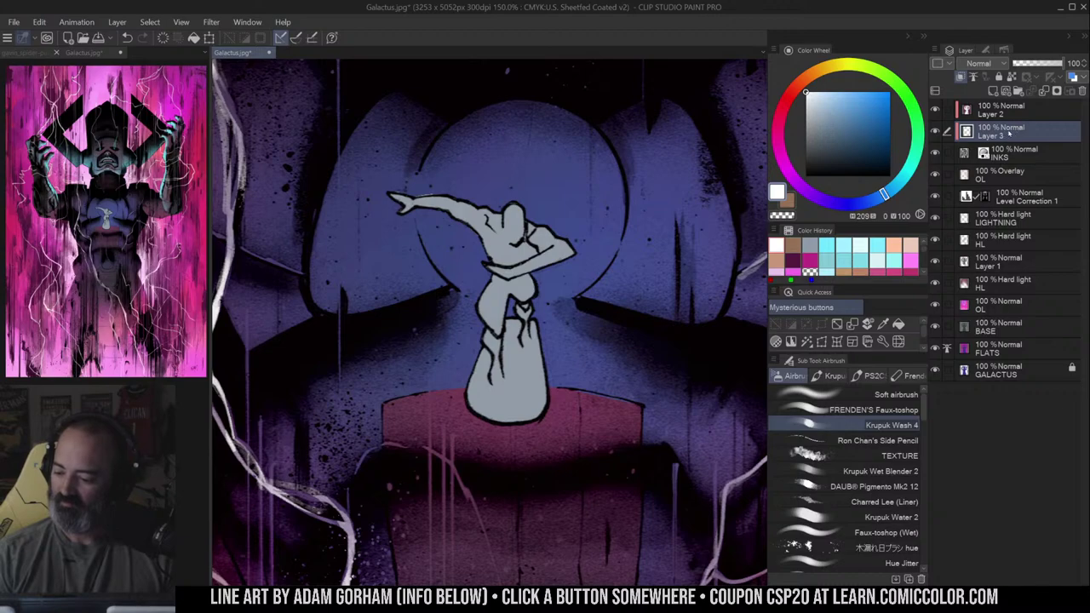
pyautogui.moveTo(1009, 134); pyautogui.dragTo(1009, 173)
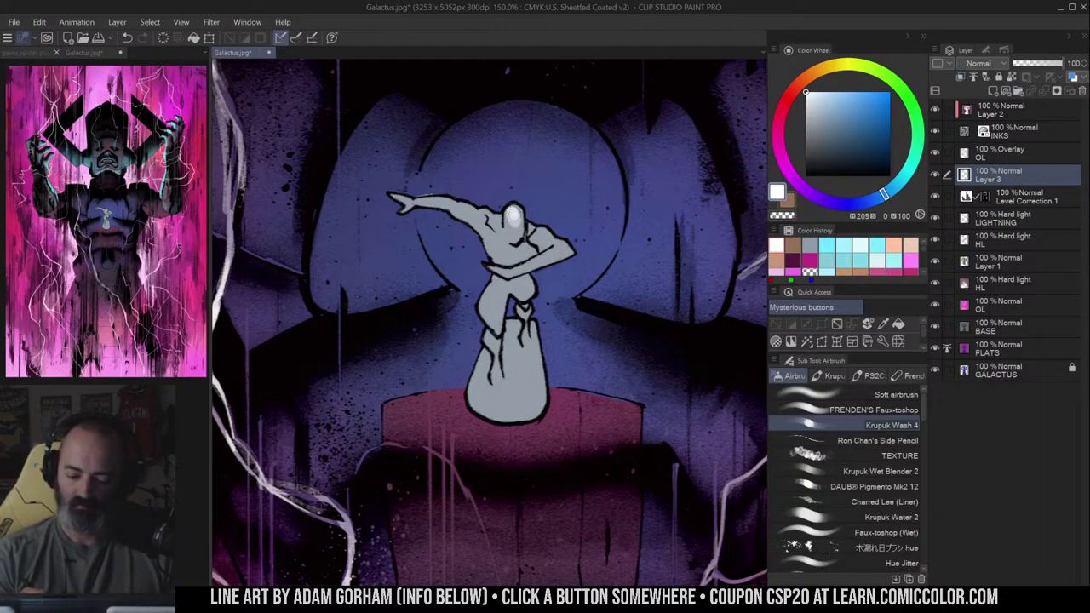
# - Paint white highlights on the small silver figure's head, arms, torso and front thigh
pyautogui.moveTo(512, 216)
pyautogui.mouseDown()
pyautogui.moveTo(514, 230)
pyautogui.moveTo(552, 241)
pyautogui.moveTo(501, 269)
pyautogui.moveTo(544, 265)
pyautogui.moveTo(564, 247)
pyautogui.mouseUp()
pyautogui.moveTo(475, 216)
pyautogui.mouseDown()
pyautogui.moveTo(464, 209)
pyautogui.moveTo(486, 222)
pyautogui.mouseUp()
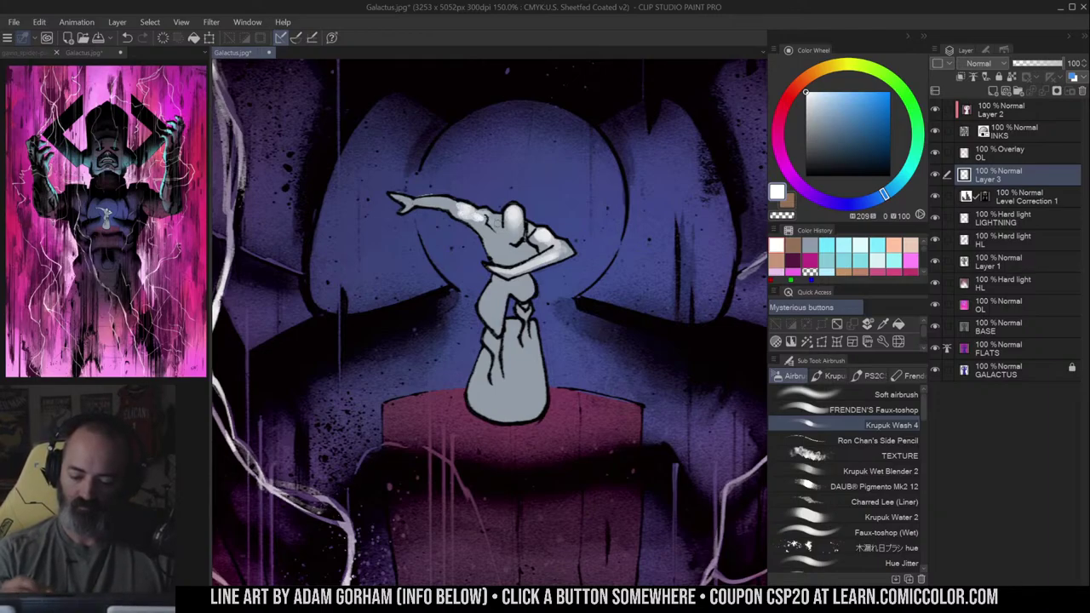
pyautogui.moveTo(419, 202)
pyautogui.mouseDown()
pyautogui.moveTo(492, 222)
pyautogui.moveTo(501, 242)
pyautogui.moveTo(500, 220)
pyautogui.moveTo(517, 224)
pyautogui.moveTo(514, 243)
pyautogui.mouseUp()
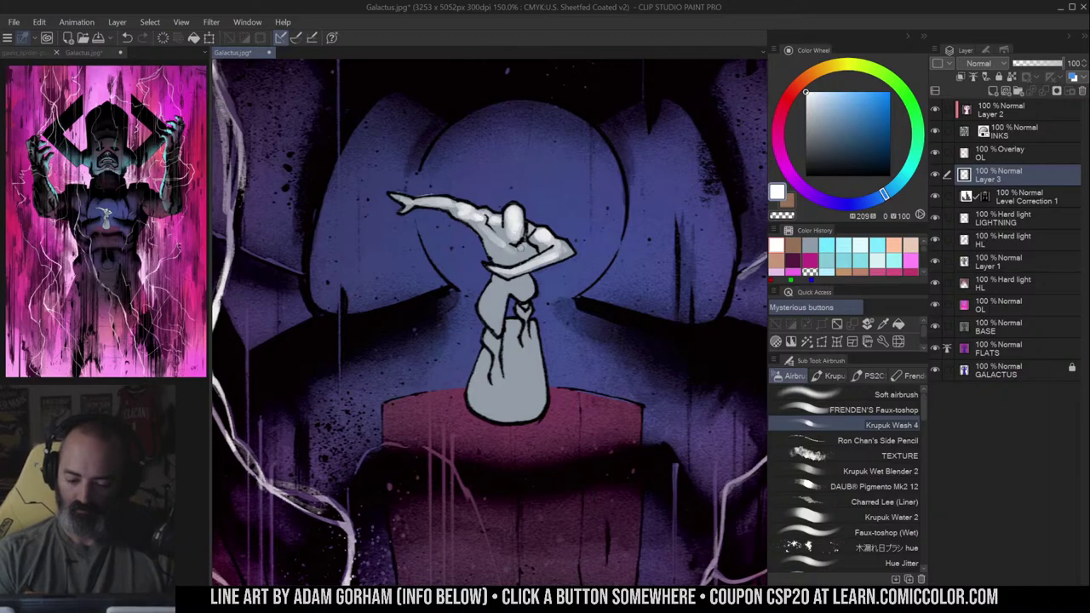
pyautogui.moveTo(501, 289)
pyautogui.mouseDown()
pyautogui.moveTo(490, 309)
pyautogui.moveTo(494, 296)
pyautogui.mouseUp()
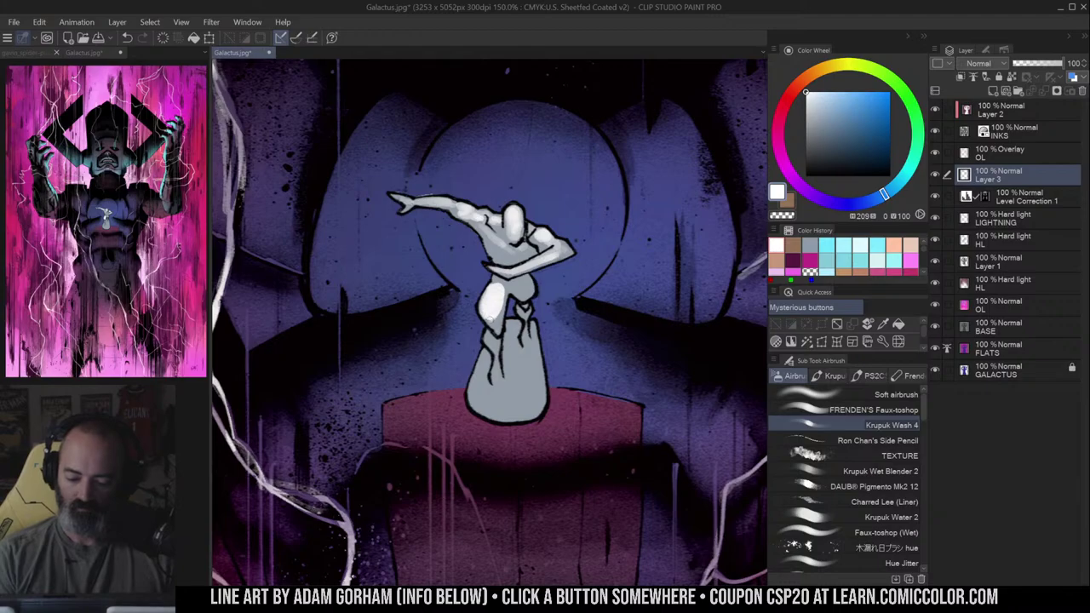
pyautogui.moveTo(492, 326); pyautogui.dragTo(496, 320)
pyautogui.moveTo(566, 245); pyautogui.dragTo(552, 254)
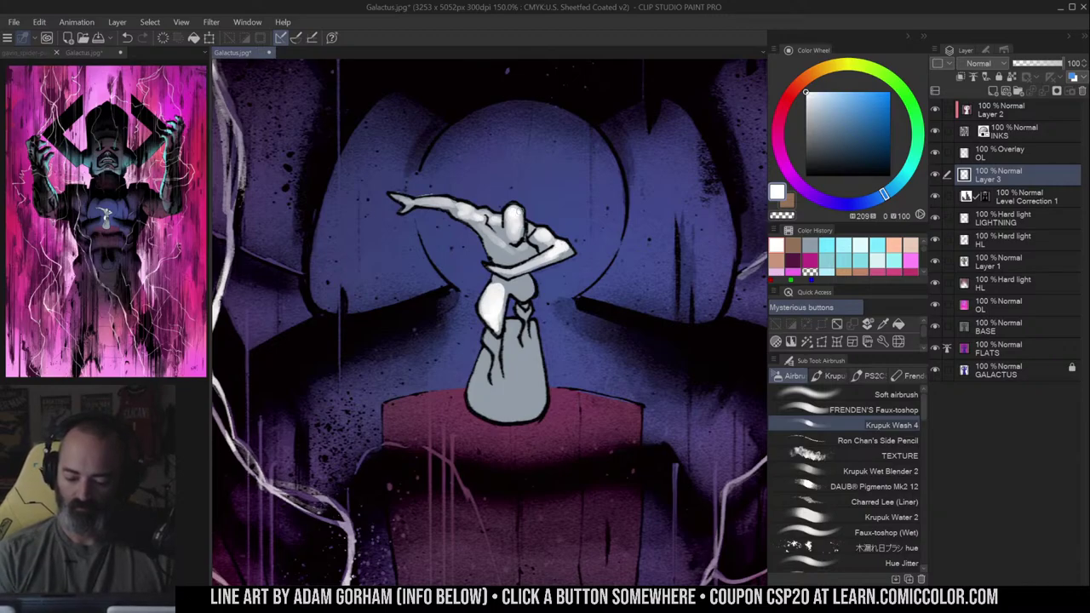
# - Paint white highlights on the silver figure's lower leg, then select its surfboard and add diagonal white reflection streaks
pyautogui.moveTo(486, 332); pyautogui.dragTo(495, 383)
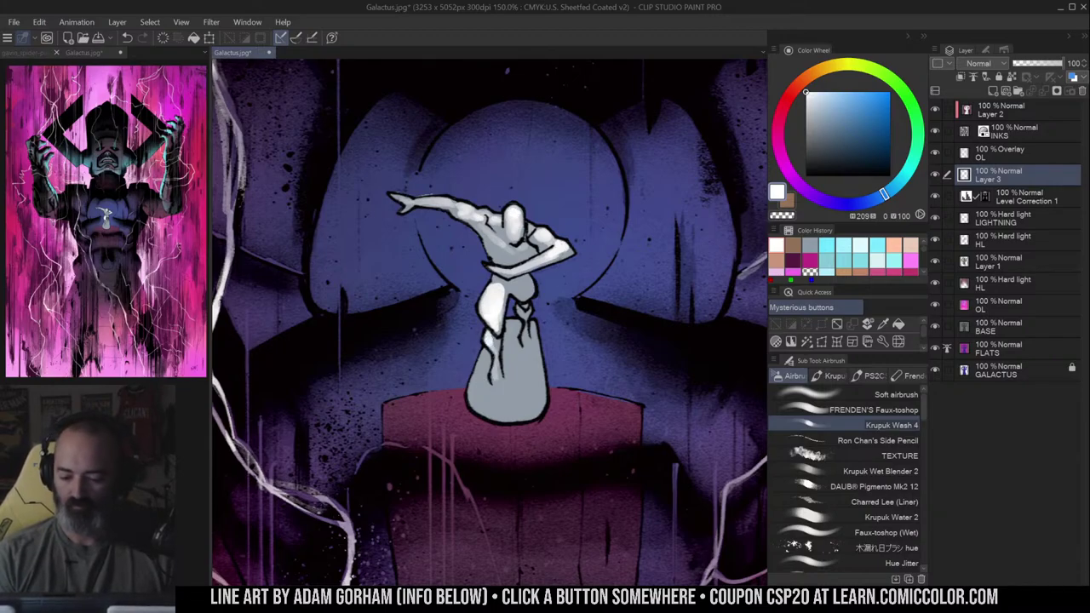
pyautogui.moveTo(511, 321)
pyautogui.mouseDown()
pyautogui.moveTo(511, 353)
pyautogui.moveTo(479, 366)
pyautogui.moveTo(474, 390)
pyautogui.mouseUp()
pyautogui.hotkey('ctrl', 'z')
pyautogui.press('w')
pyautogui.click(520, 358)
pyautogui.press('b')
pyautogui.moveTo(485, 351); pyautogui.dragTo(473, 416)
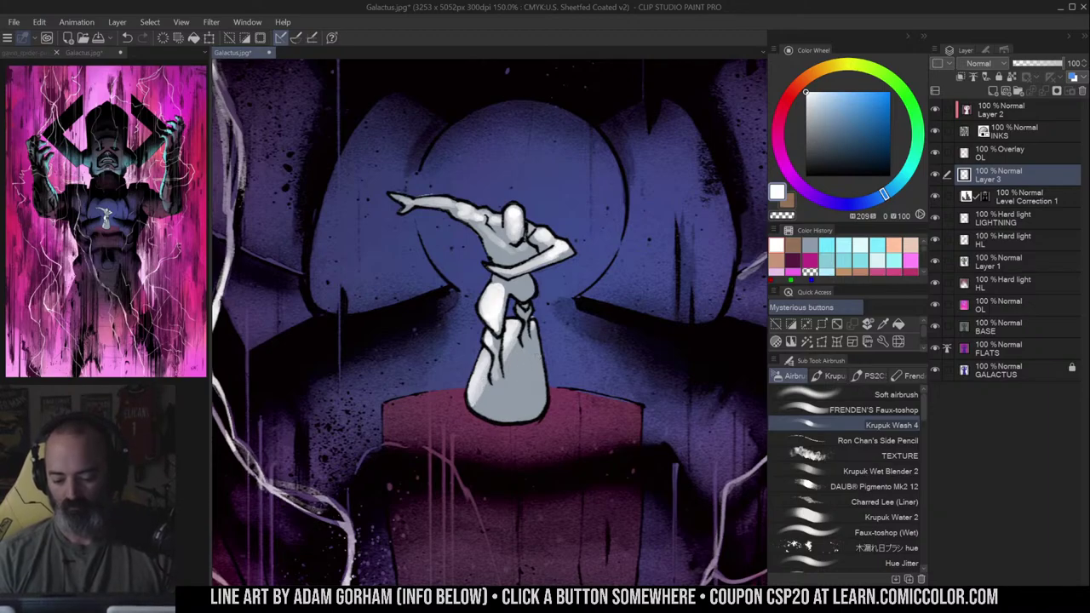
pyautogui.moveTo(542, 363)
pyautogui.mouseDown()
pyautogui.moveTo(499, 418)
pyautogui.moveTo(531, 358)
pyautogui.moveTo(487, 403)
pyautogui.mouseUp()
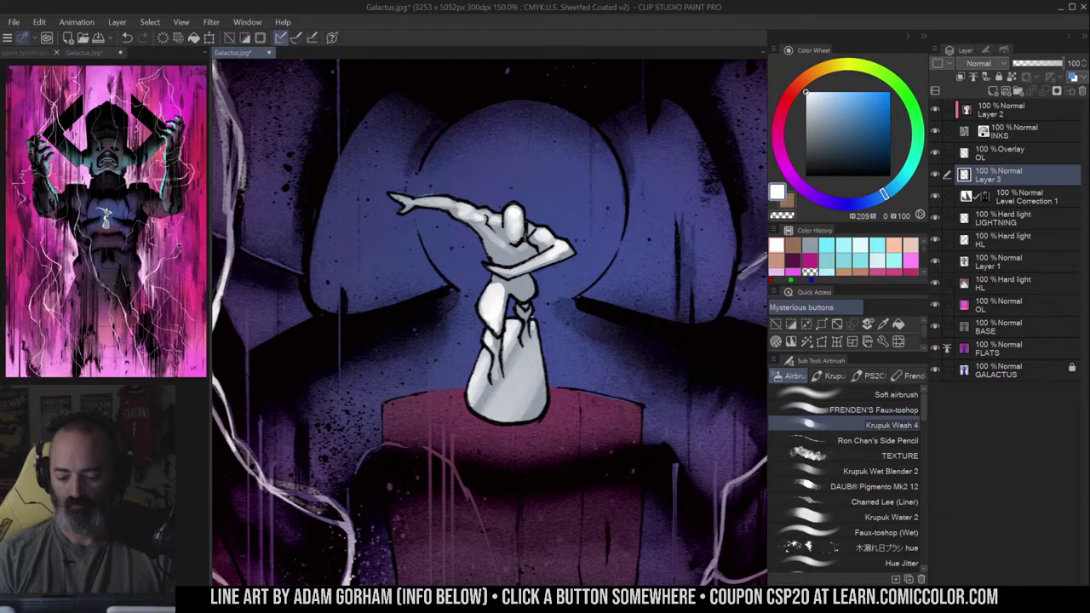
pyautogui.moveTo(533, 348)
pyautogui.mouseDown()
pyautogui.moveTo(497, 417)
pyautogui.moveTo(498, 407)
pyautogui.moveTo(542, 397)
pyautogui.mouseUp()
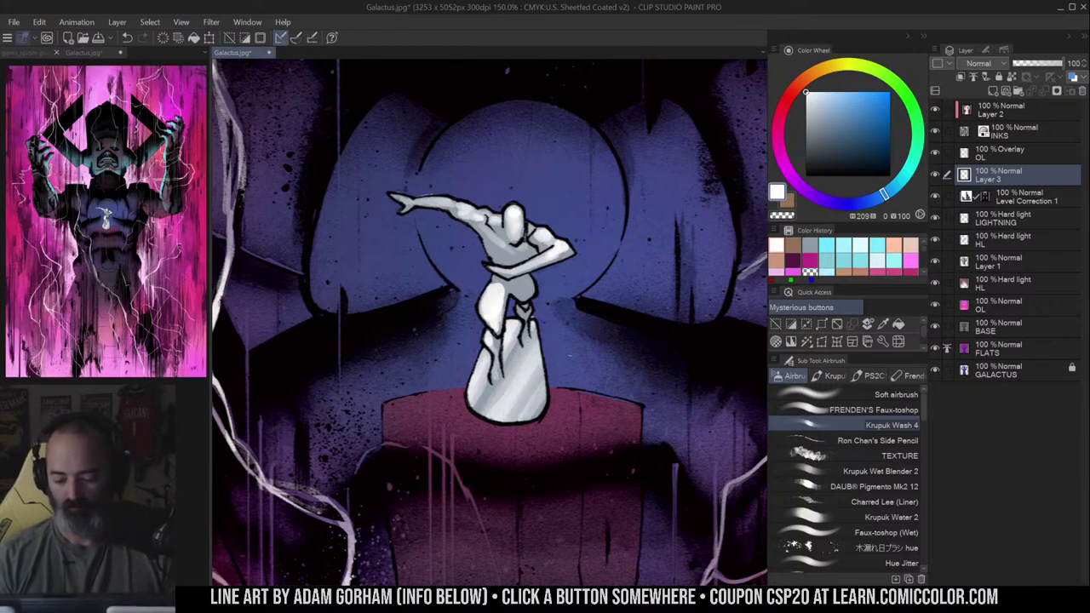
pyautogui.moveTo(467, 397)
pyautogui.mouseDown()
pyautogui.moveTo(496, 419)
pyautogui.moveTo(542, 408)
pyautogui.mouseUp()
# - Clear the surfboard selection and examine the highlighted figure within the whole artwork
pyautogui.keyDown('alt'); pyautogui.click(545, 382); pyautogui.keyUp('alt')
pyautogui.keyDown('alt'); pyautogui.click(545, 381); pyautogui.keyUp('alt')
pyautogui.keyDown('alt'); pyautogui.click(545, 381); pyautogui.keyUp('alt')
pyautogui.keyDown('alt'); pyautogui.click(545, 382); pyautogui.keyUp('alt')
pyautogui.moveTo(580, 338); pyautogui.dragTo(568, 304)
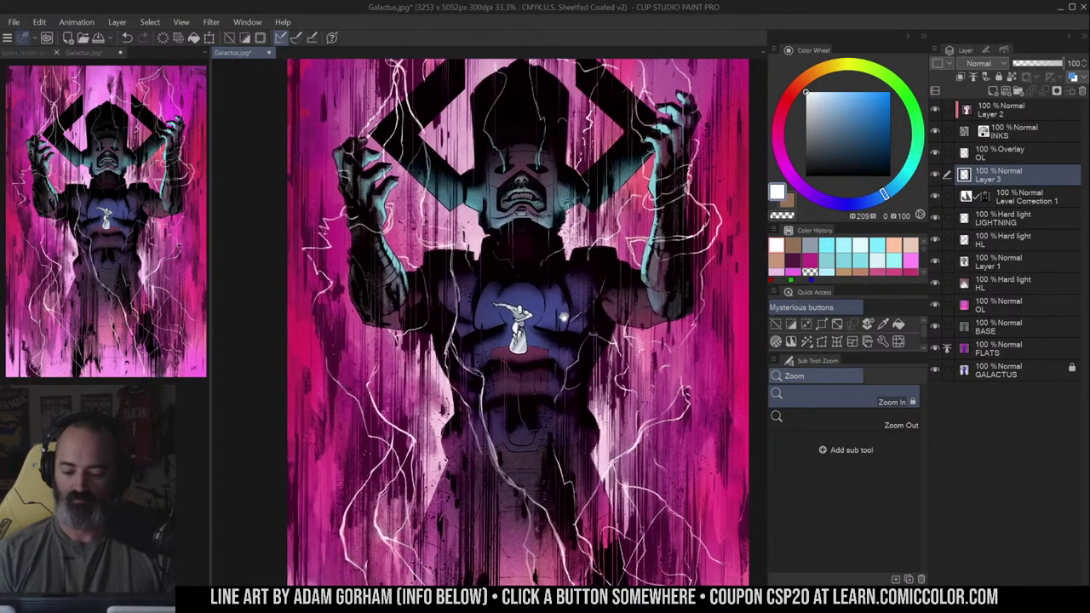
pyautogui.keyDown('alt'); pyautogui.click(561, 296); pyautogui.keyUp('alt')
pyautogui.moveTo(603, 247)
pyautogui.mouseDown()
pyautogui.moveTo(610, 203)
pyautogui.moveTo(589, 243)
pyautogui.mouseUp()
pyautogui.hotkey('ctrl', 'd')
pyautogui.press('m')
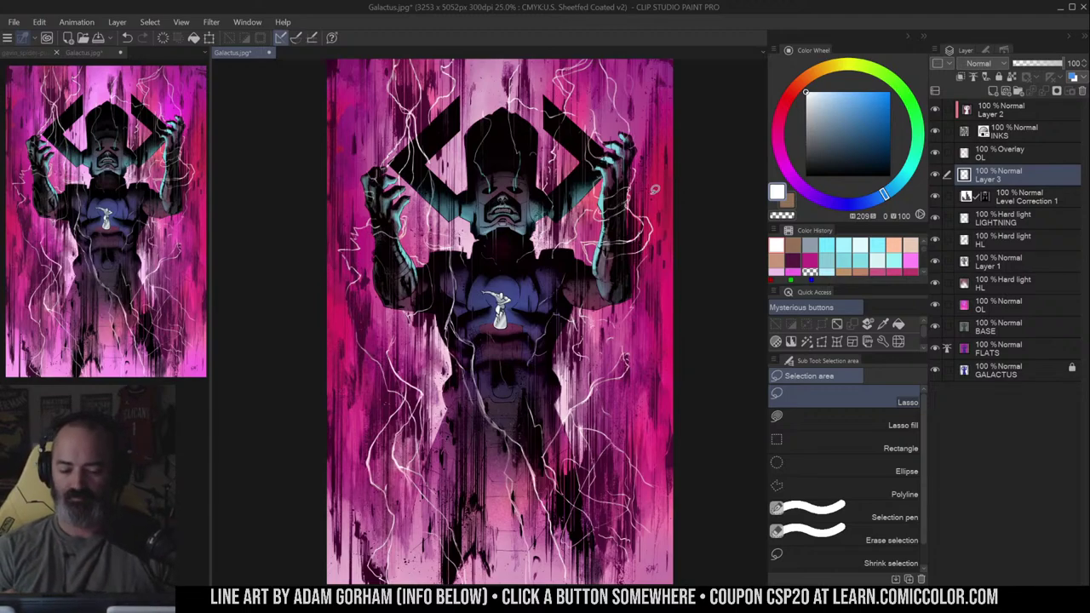
pyautogui.hotkey('ctrl', 'space')
pyautogui.moveTo(669, 253); pyautogui.dragTo(618, 253)
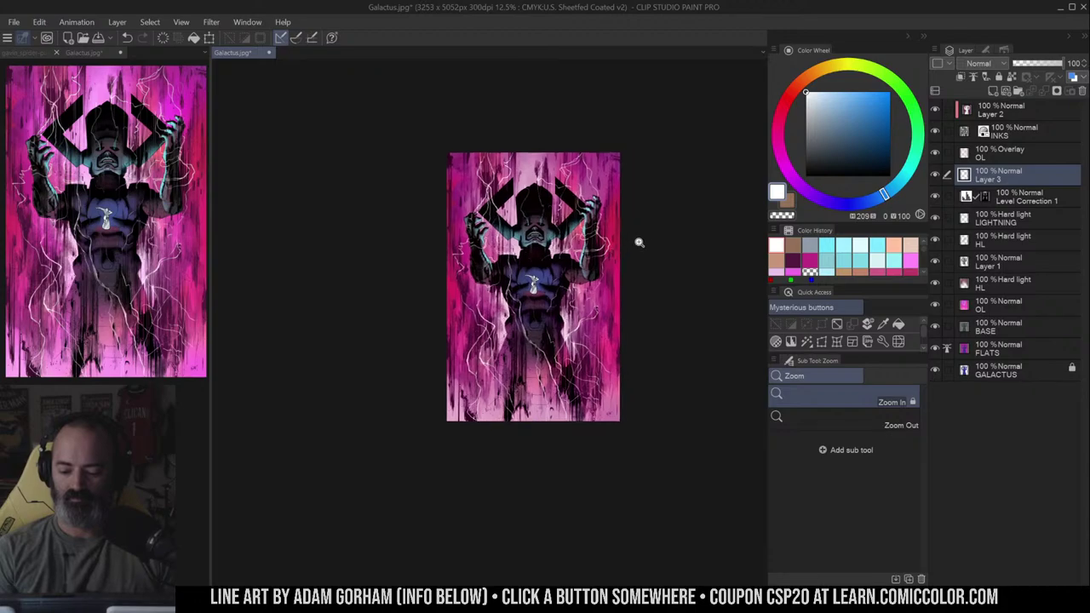
pyautogui.keyDown('ctrl'); pyautogui.click(639, 243); pyautogui.keyUp('ctrl')
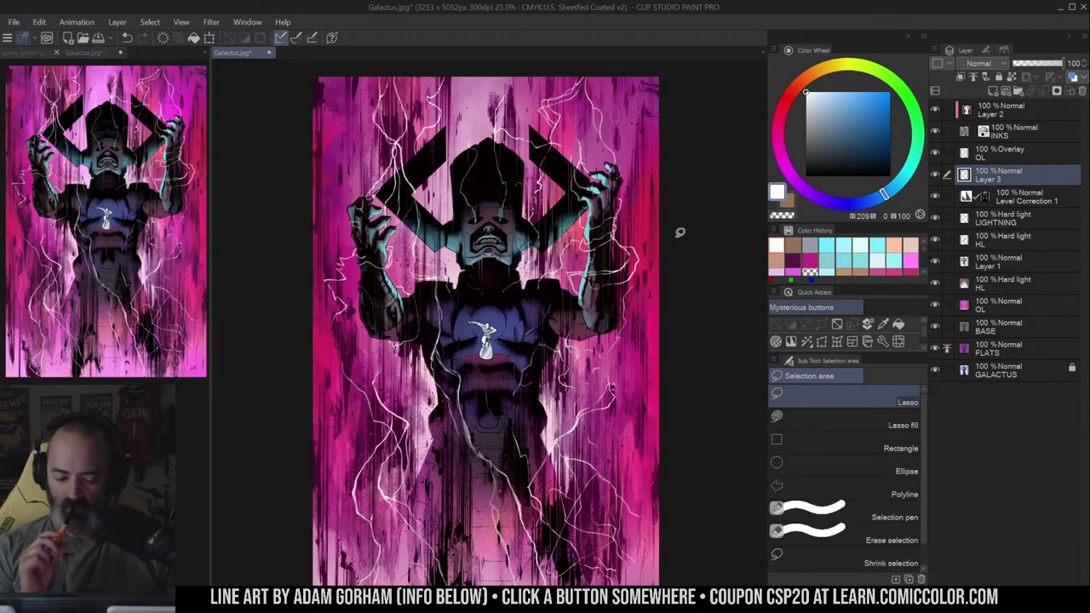
# - Compare the whole artwork with and without the LIGHTNING layer, leaving the layer shown
pyautogui.click(935, 219)
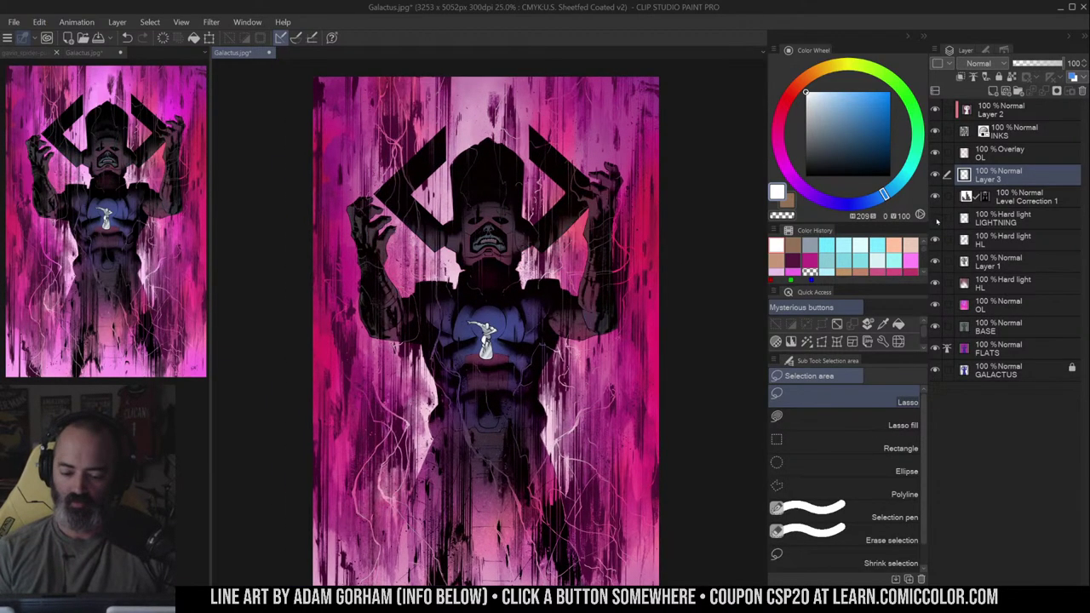
pyautogui.click(937, 220)
pyautogui.click(936, 220)
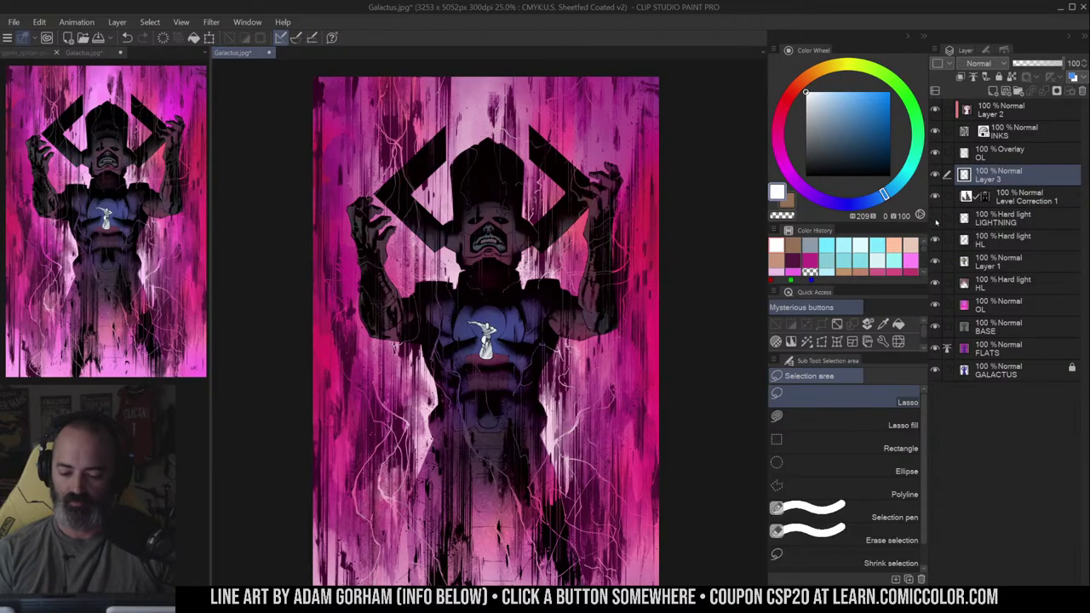
pyautogui.click(936, 220)
pyautogui.click(937, 220)
pyautogui.click(936, 220)
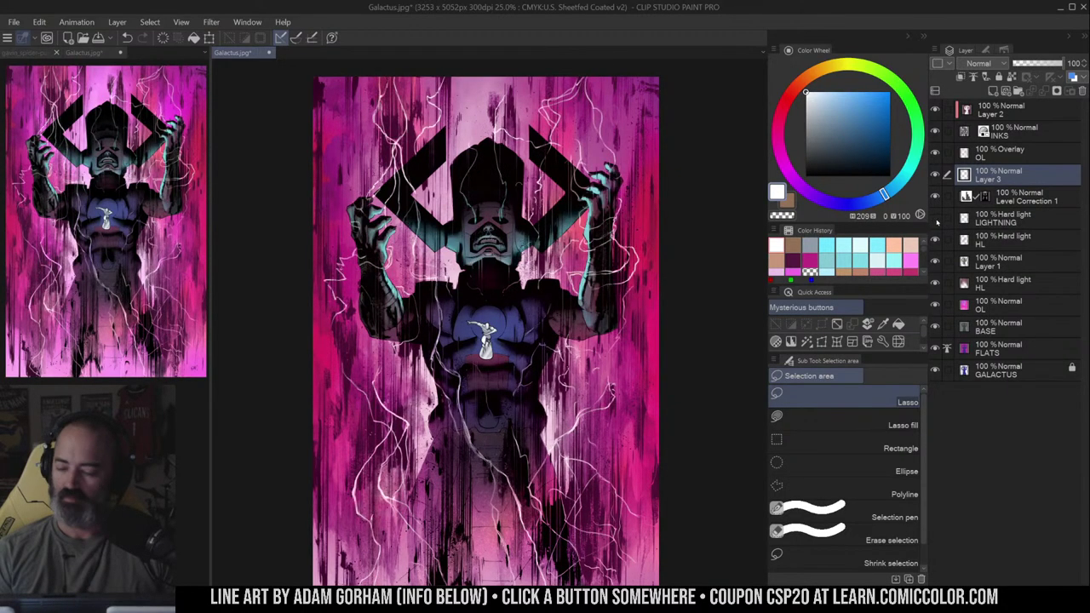
pyautogui.click(937, 219)
pyautogui.click(937, 220)
pyautogui.click(936, 220)
pyautogui.click(936, 220)
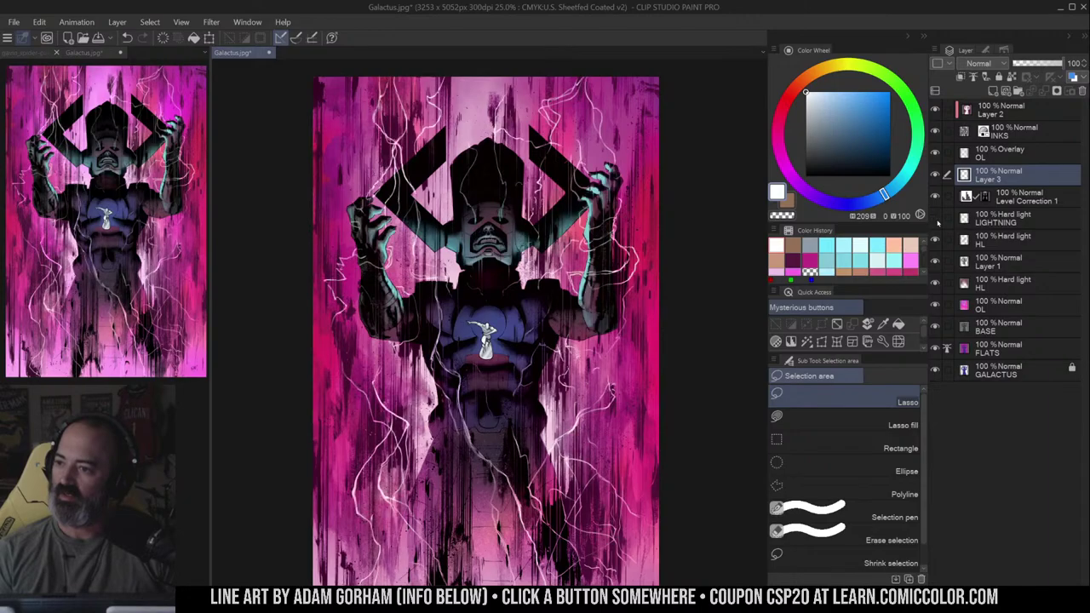
pyautogui.click(936, 219)
pyautogui.click(936, 220)
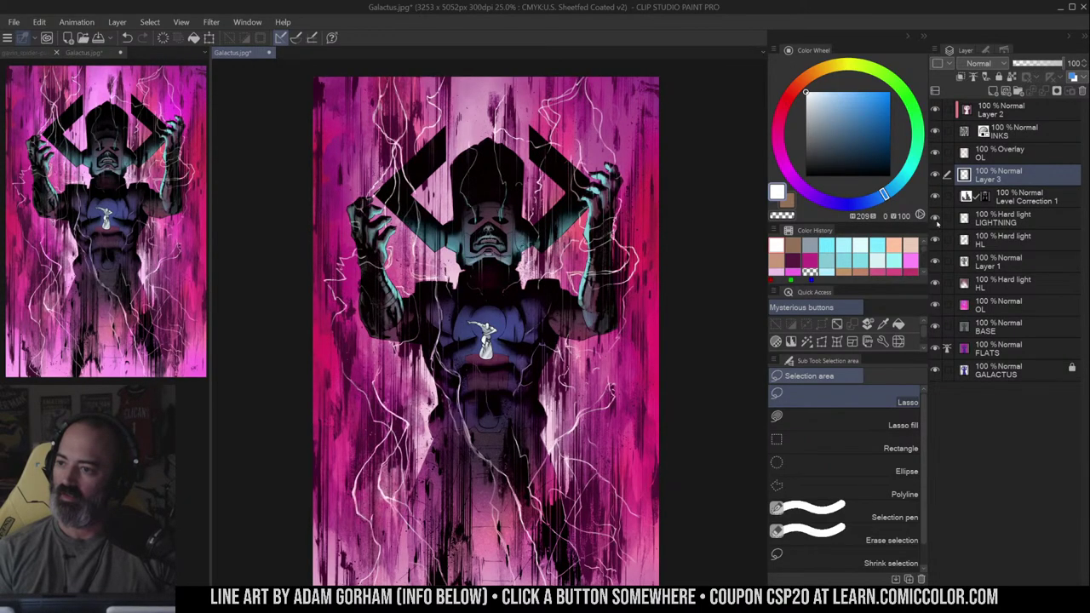
pyautogui.click(937, 220)
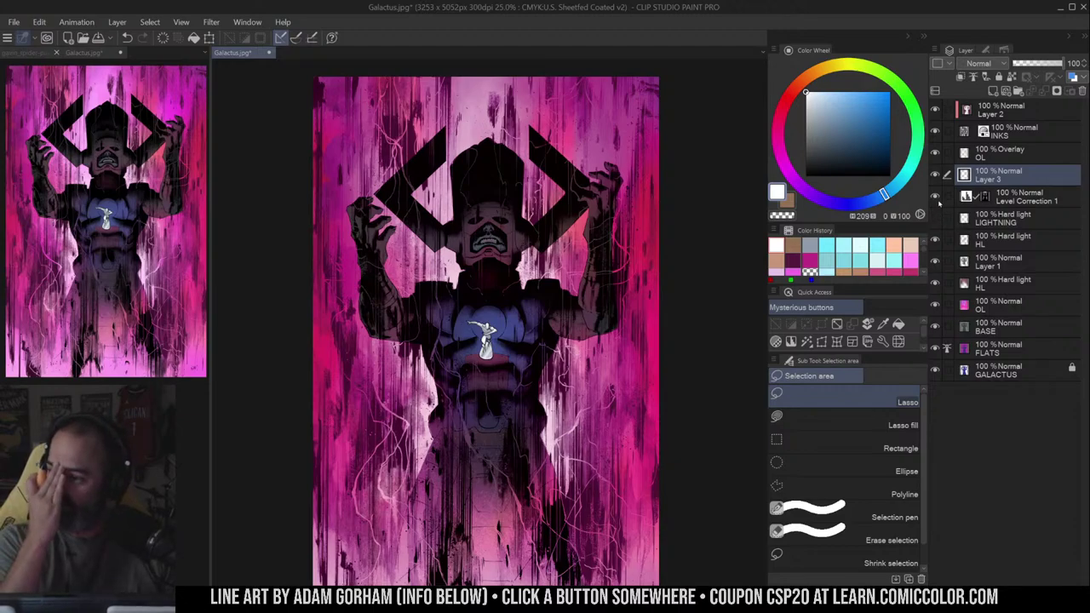
pyautogui.moveTo(636, 233); pyautogui.dragTo(637, 235)
pyautogui.moveTo(650, 226); pyautogui.dragTo(658, 196)
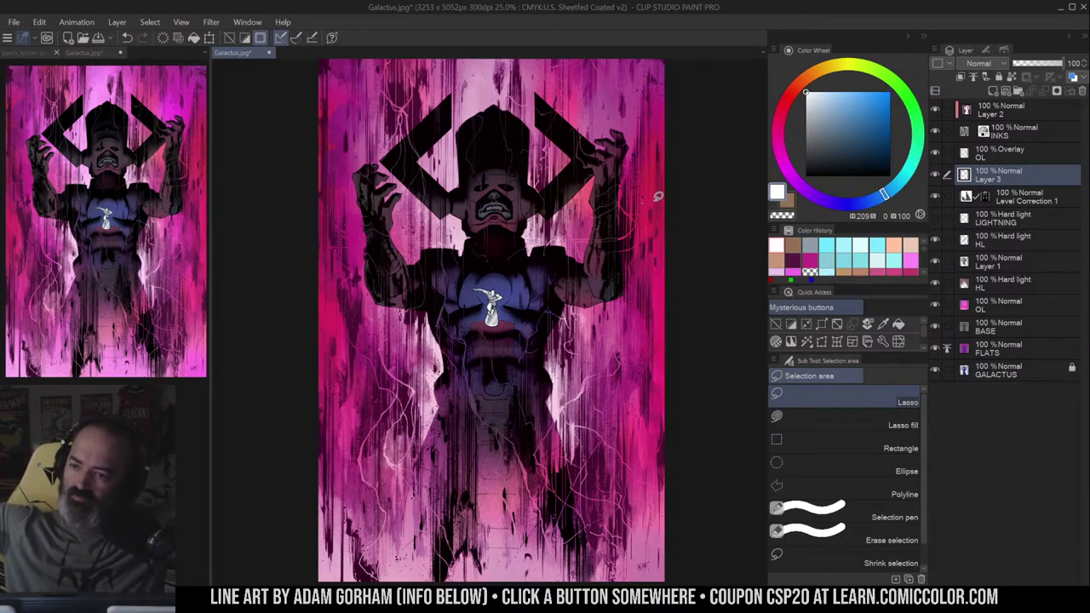
pyautogui.click(935, 219)
pyautogui.moveTo(705, 226)
pyautogui.mouseDown()
pyautogui.moveTo(721, 265)
pyautogui.moveTo(704, 238)
pyautogui.mouseUp()
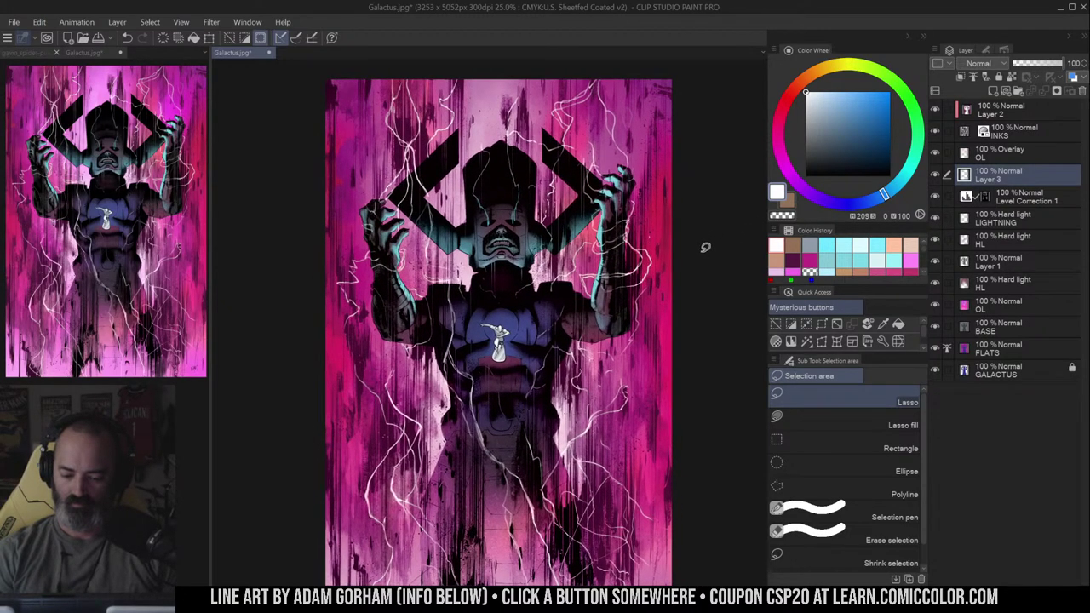
# - Clear the active selection and add a layer mask to the LIGHTNING layer
pyautogui.hotkey('ctrl', 'd')
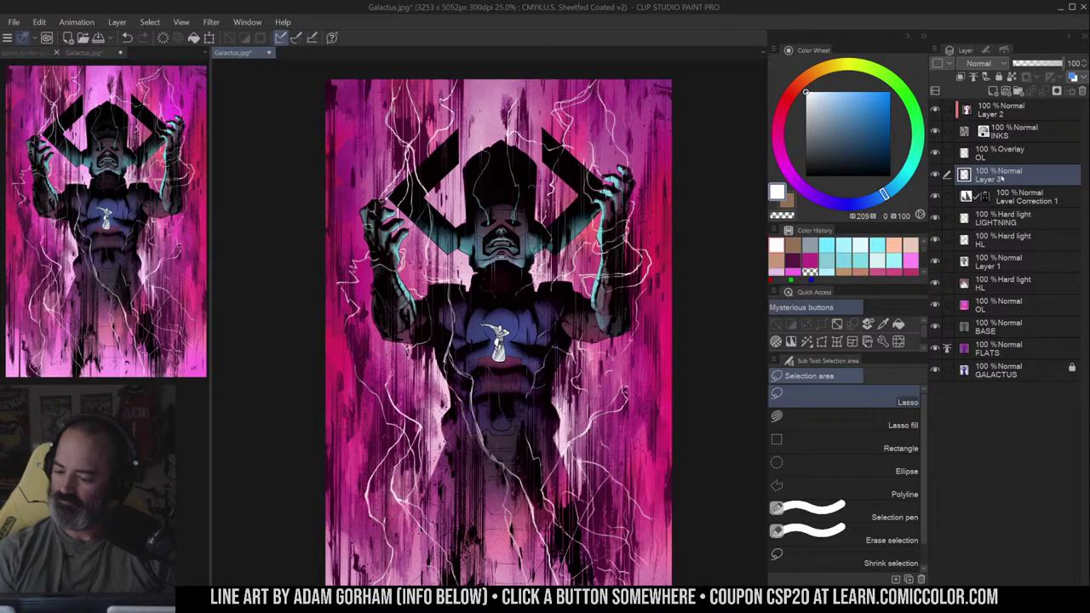
pyautogui.click(998, 220)
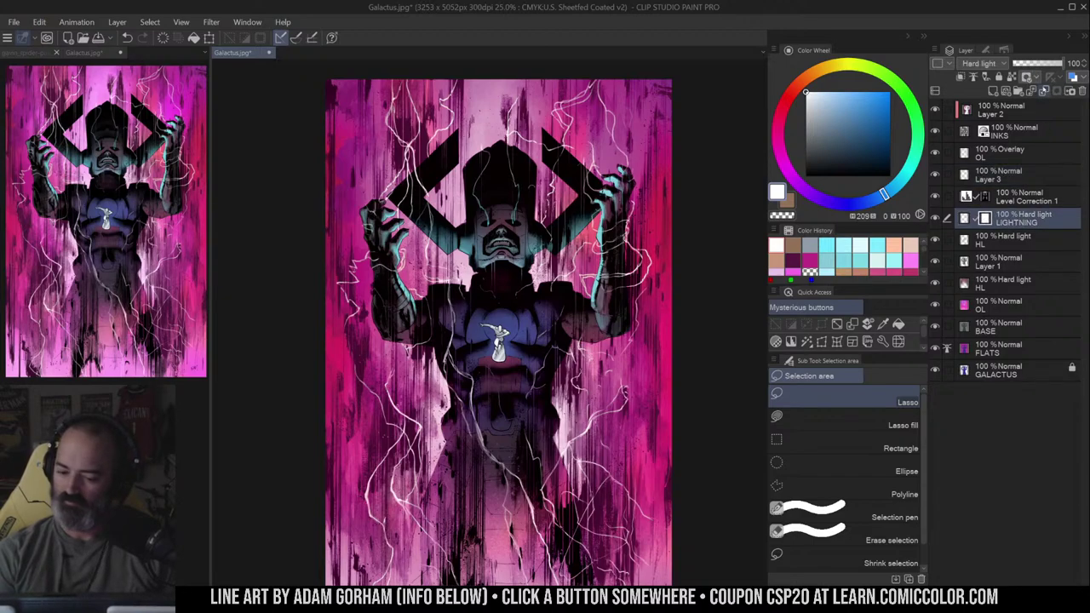